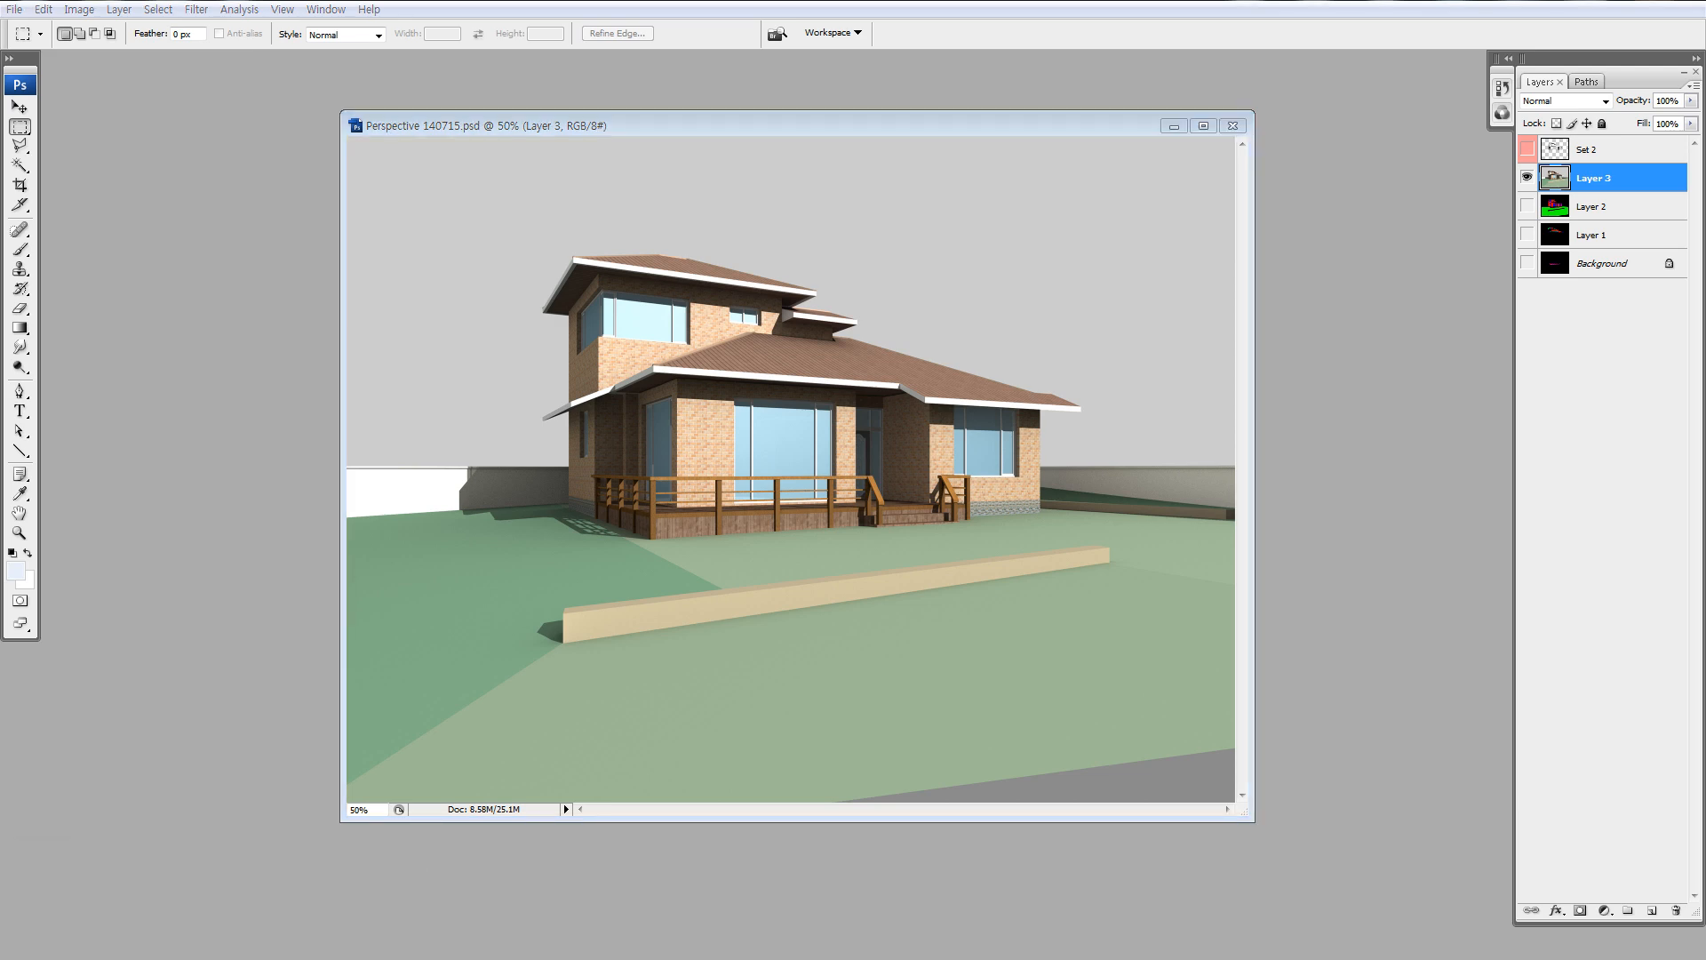
Check the perspective 140715 image folder and close the open Perspective 140715.psd document without saving.
mouse_move(212, 955)
left_click(322, 940)
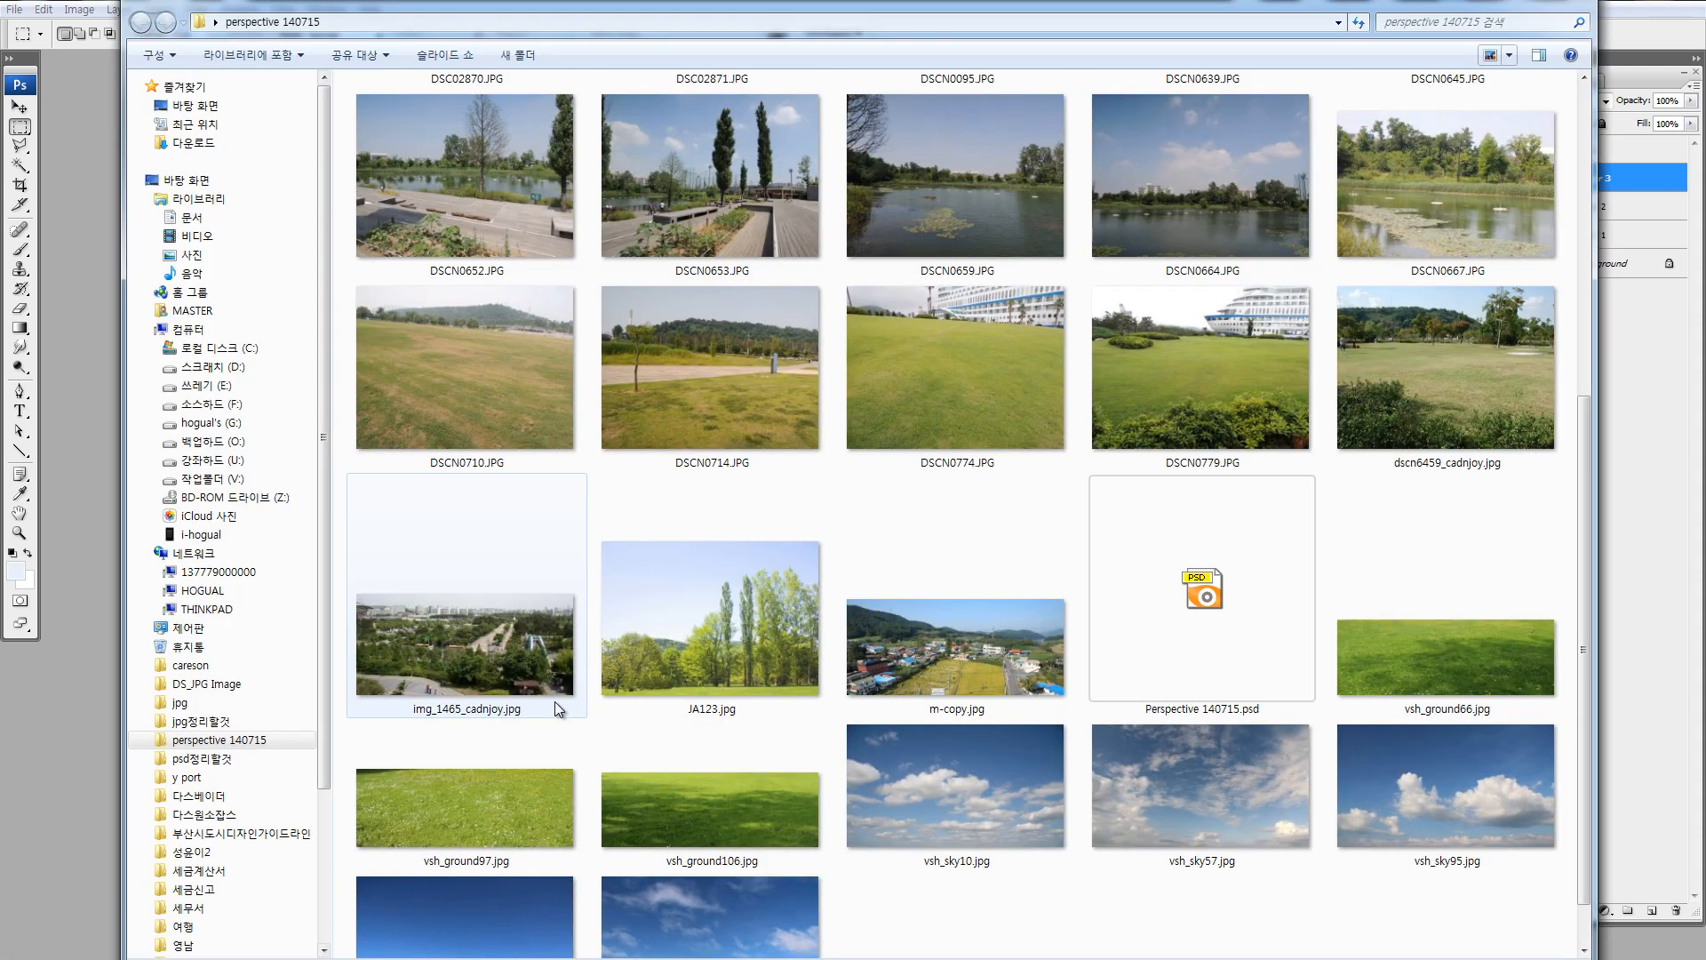
left_click(1383, 563)
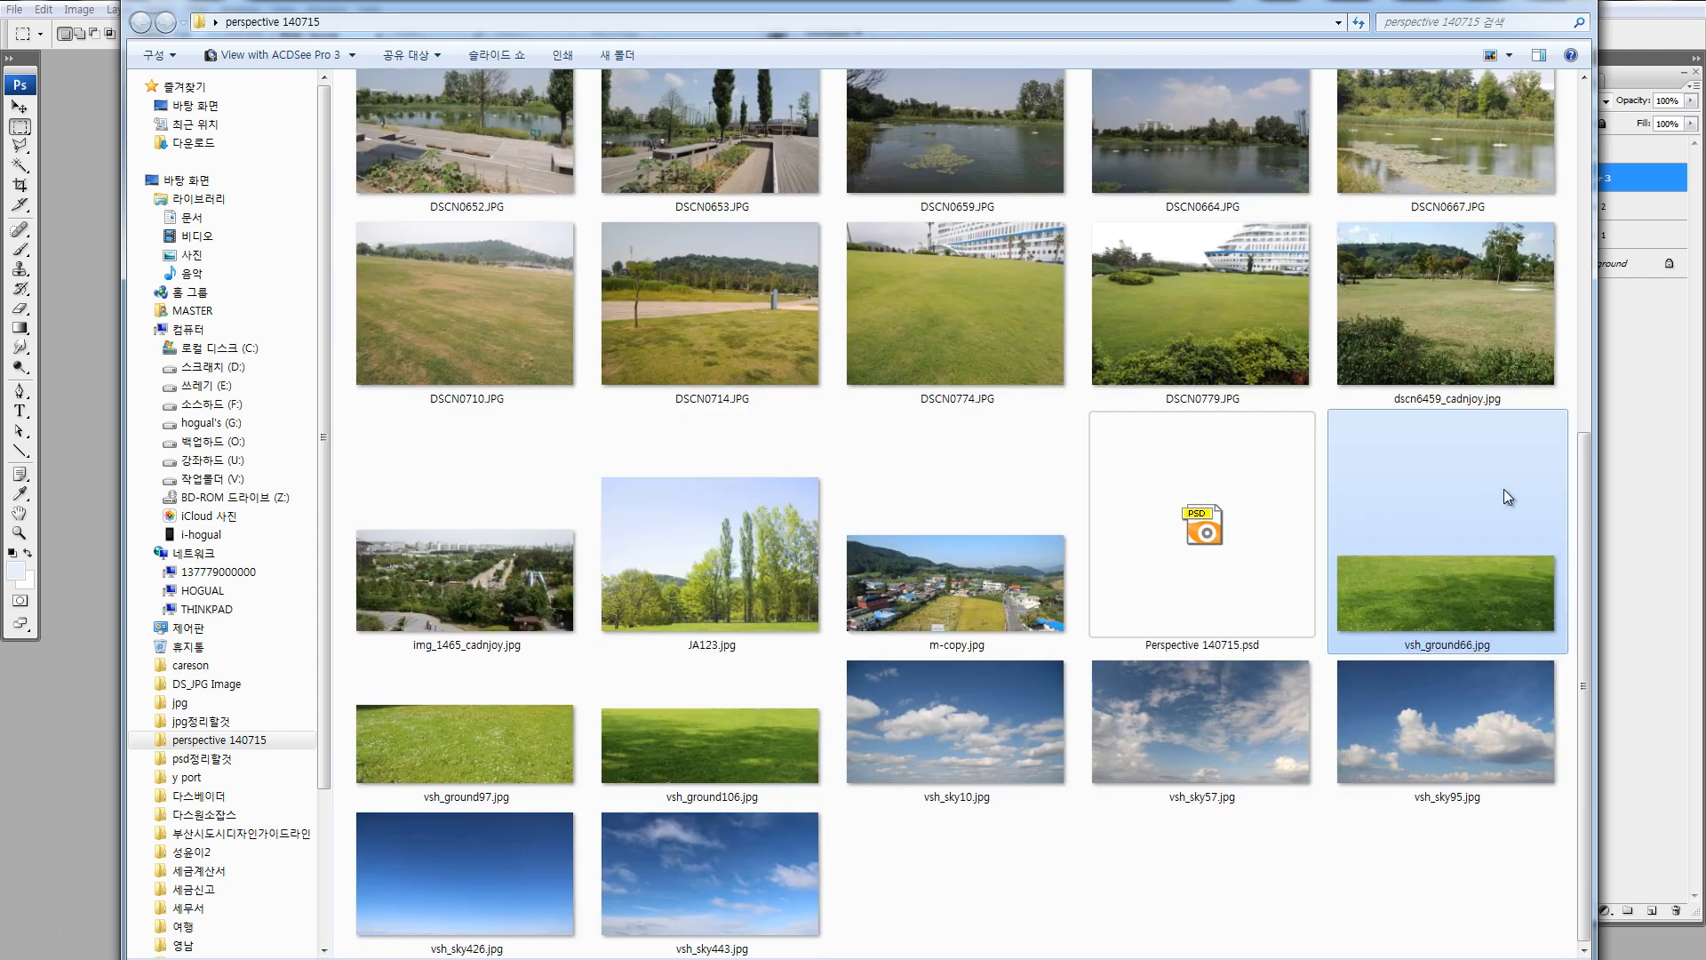
left_click(1642, 473)
left_click(1232, 125)
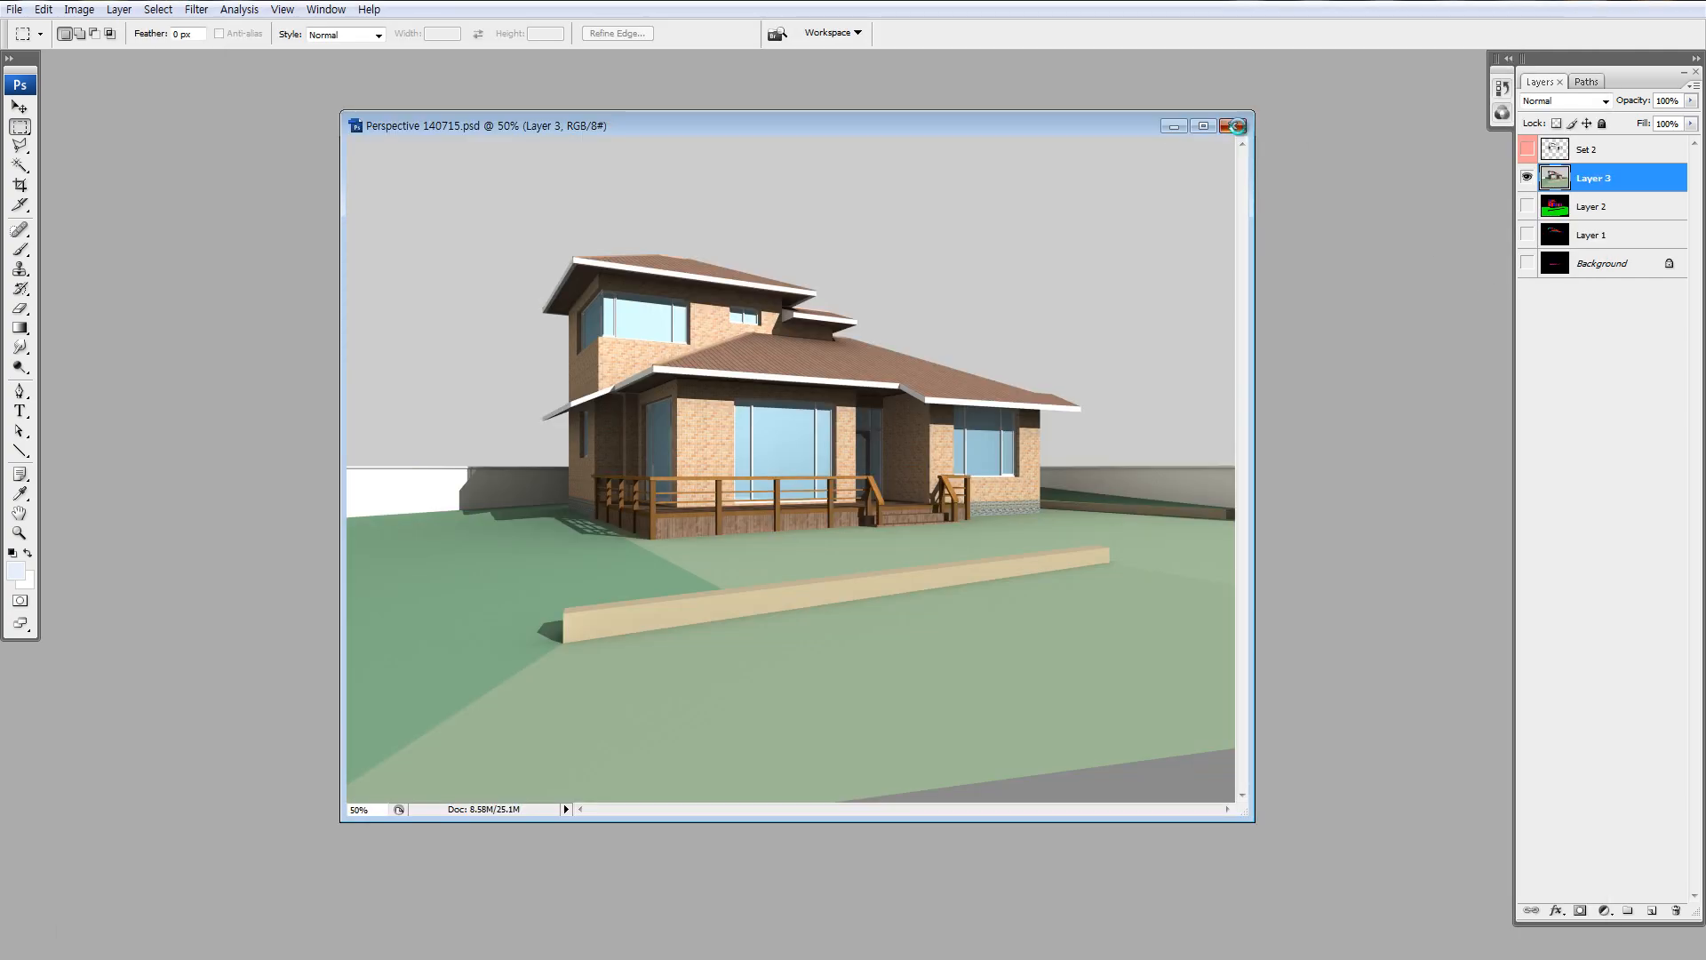
left_click(854, 377)
Look through the source images in the perspective 140715 folder and open Perspective 140715.psd in Photoshop.
key("alt+Tab")
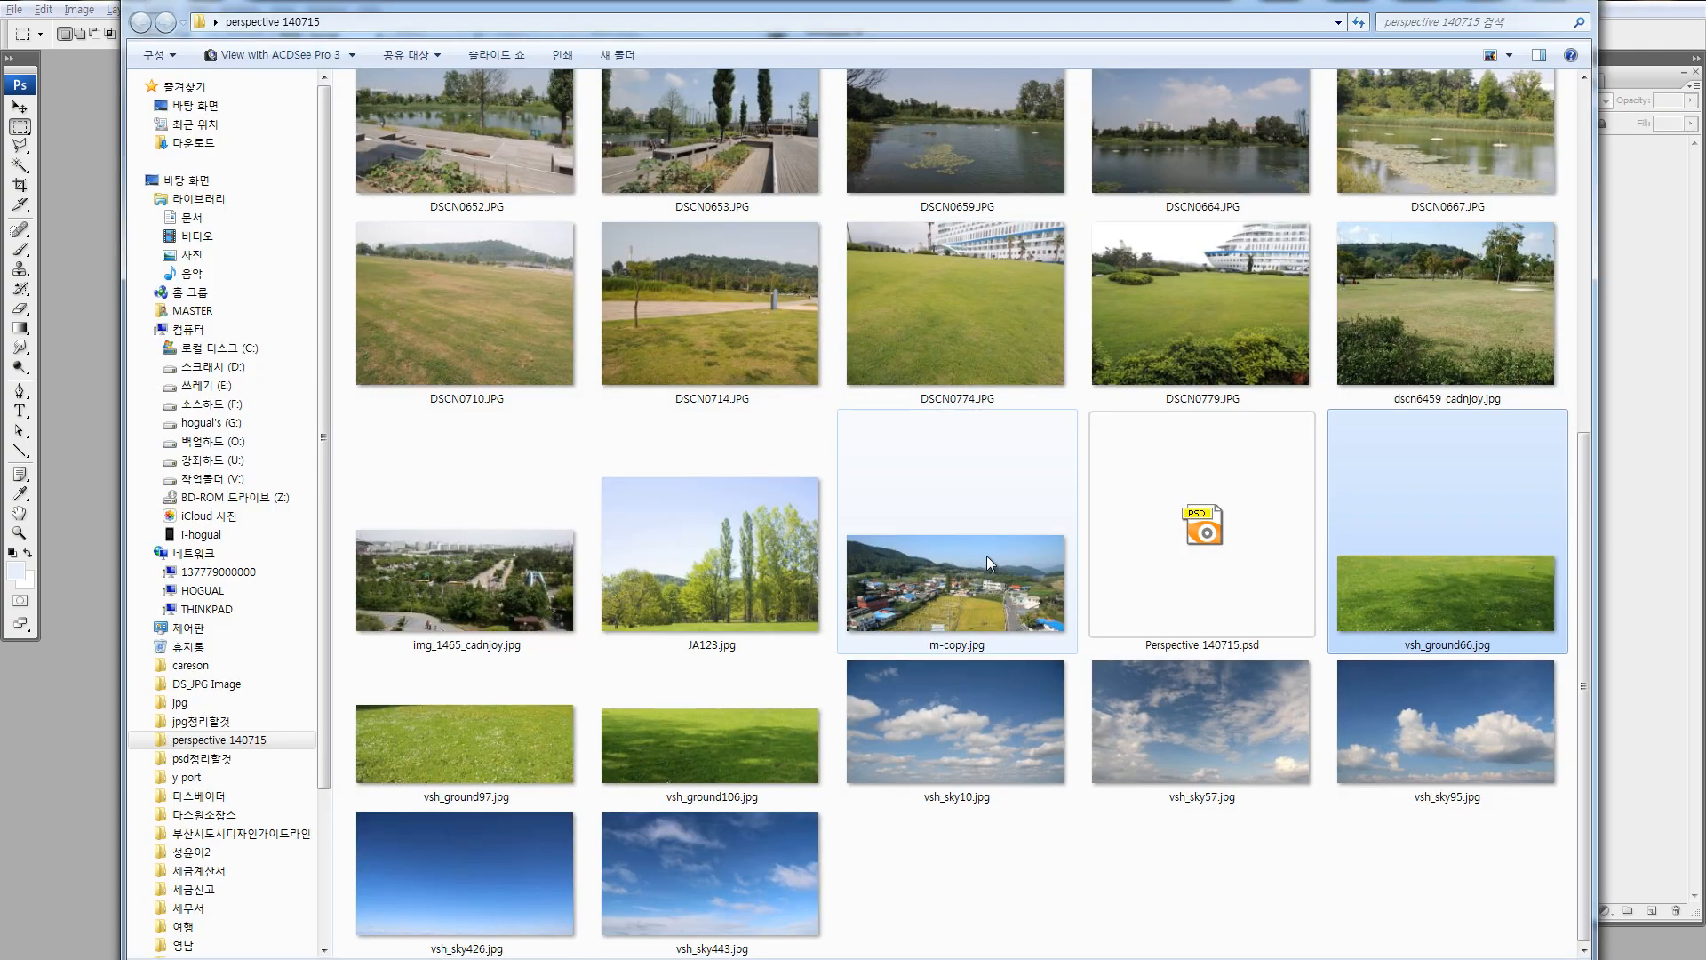
left_click(1006, 877)
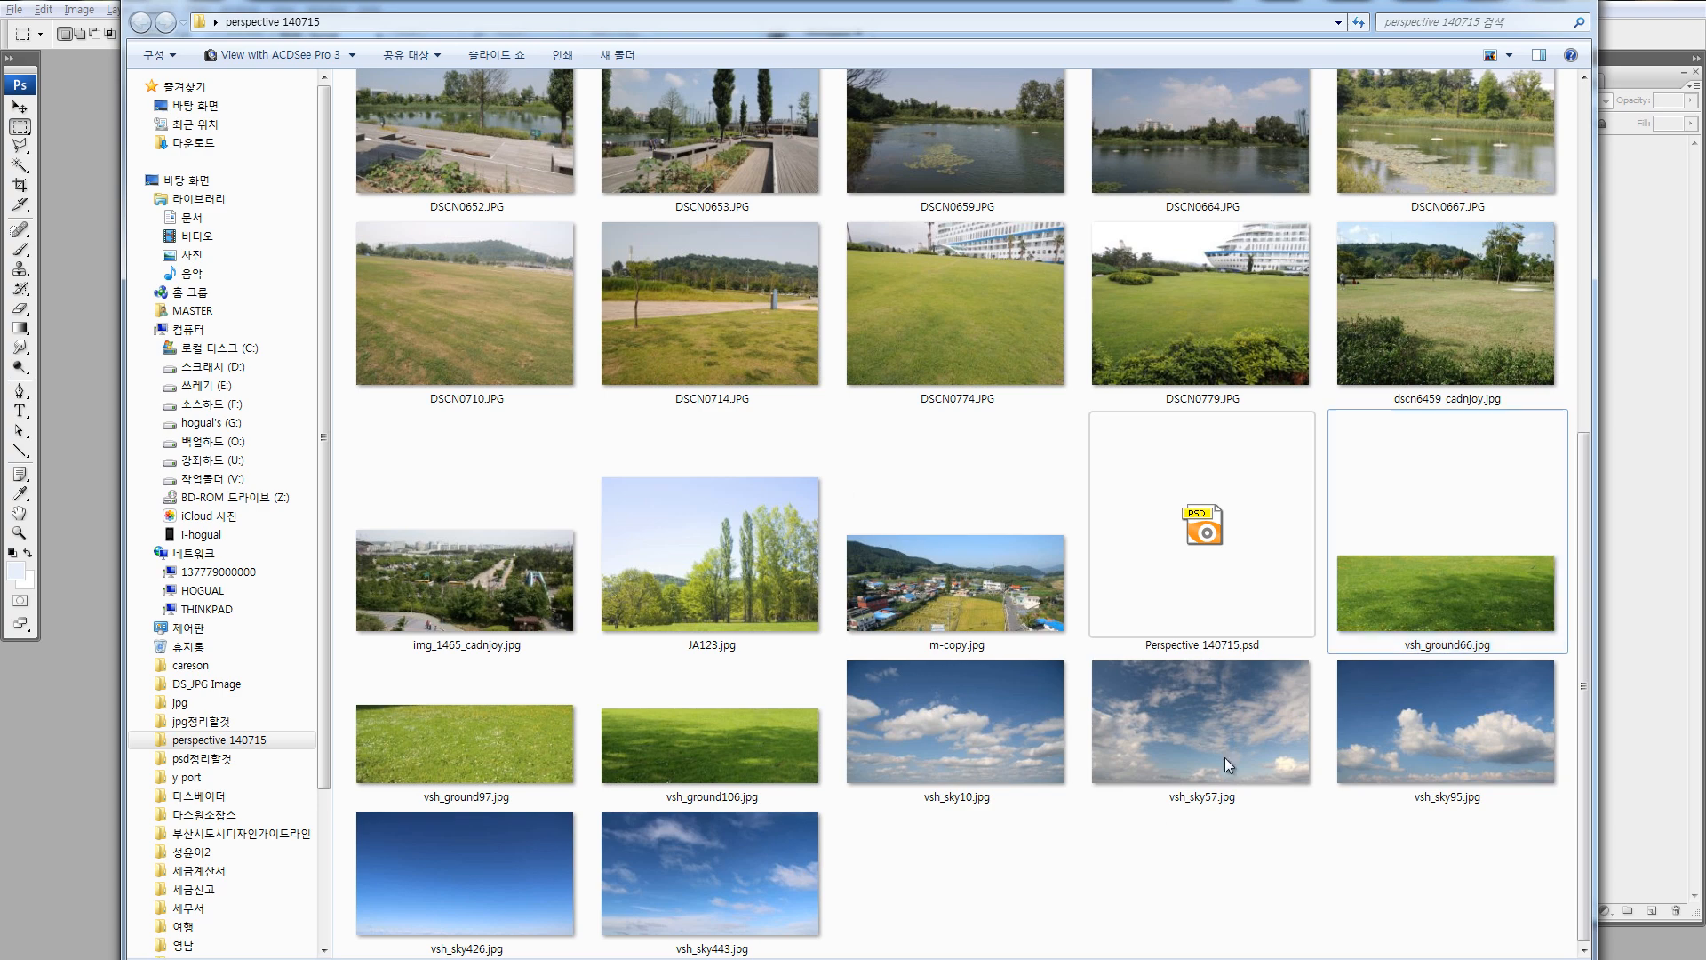
key("Home")
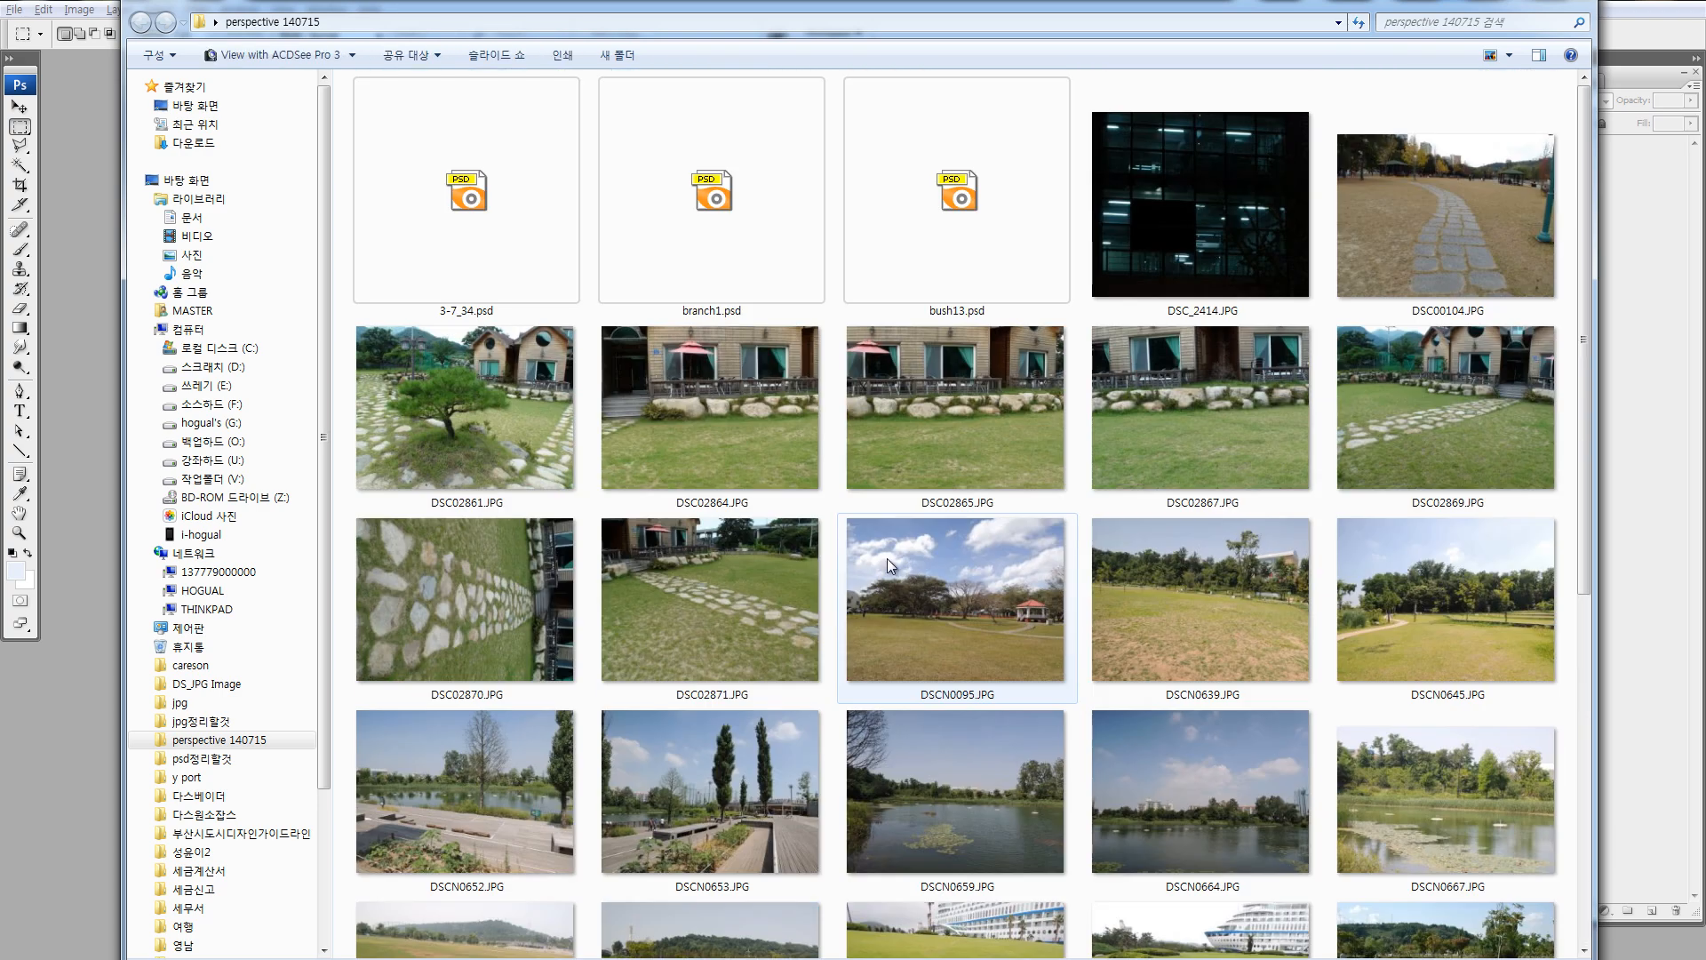
scroll(1004, 434, "down", 5)
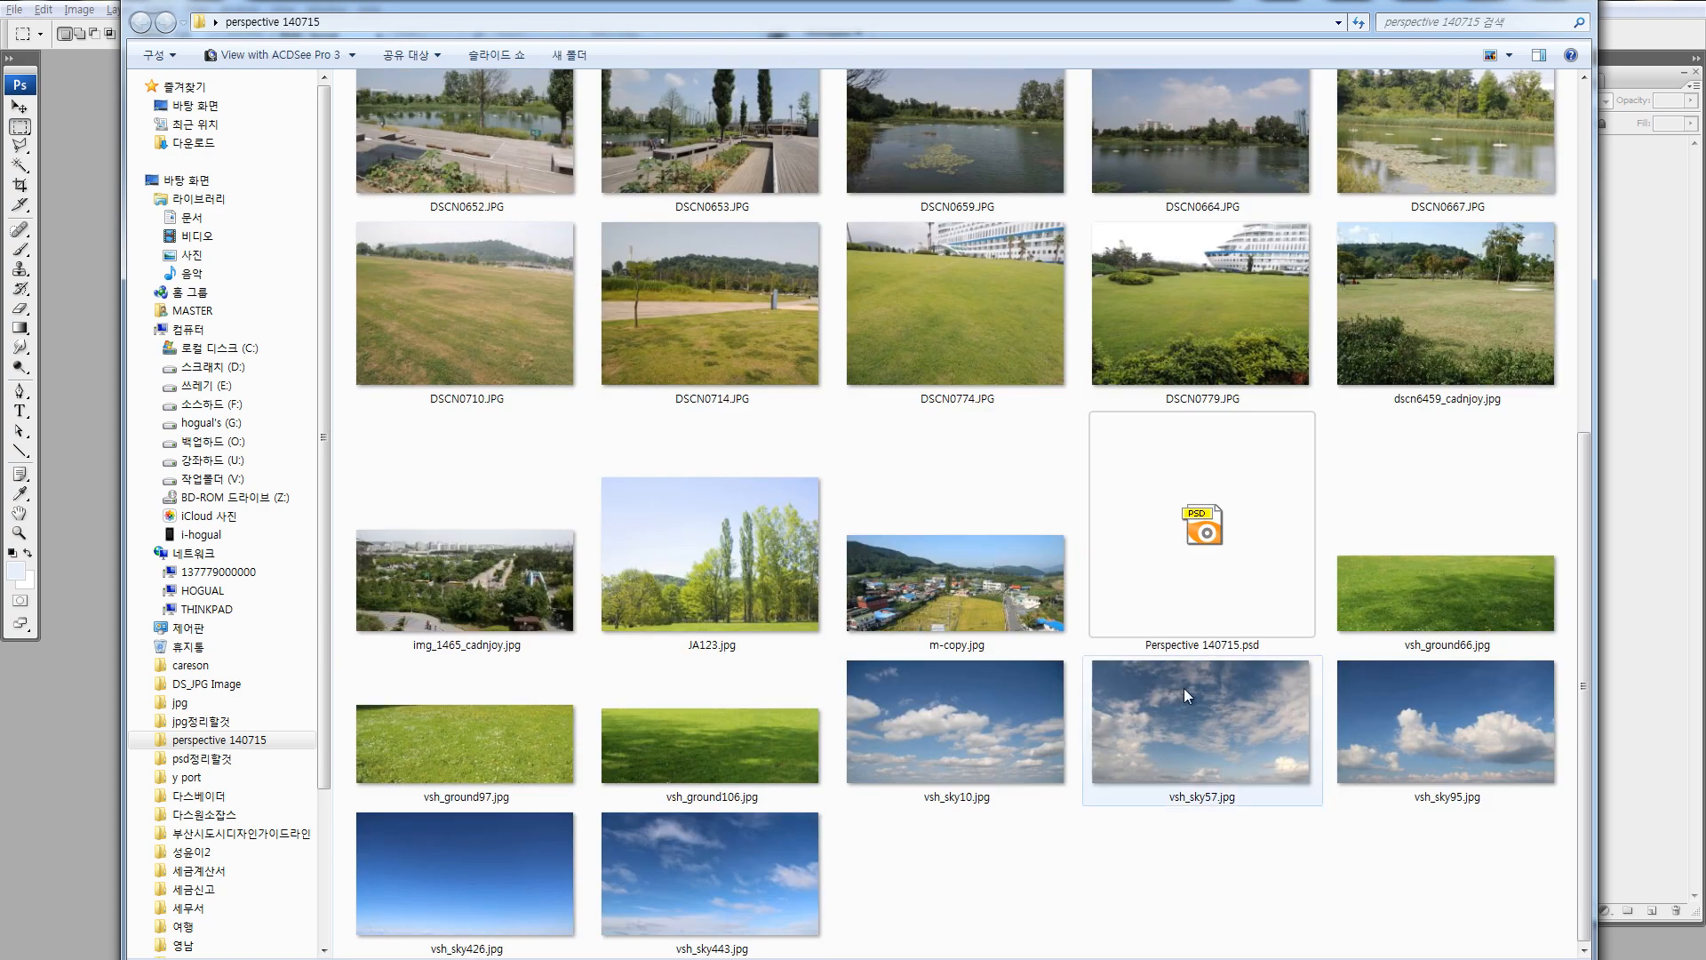
left_click(1218, 537)
scroll(1218, 538, "up", 5)
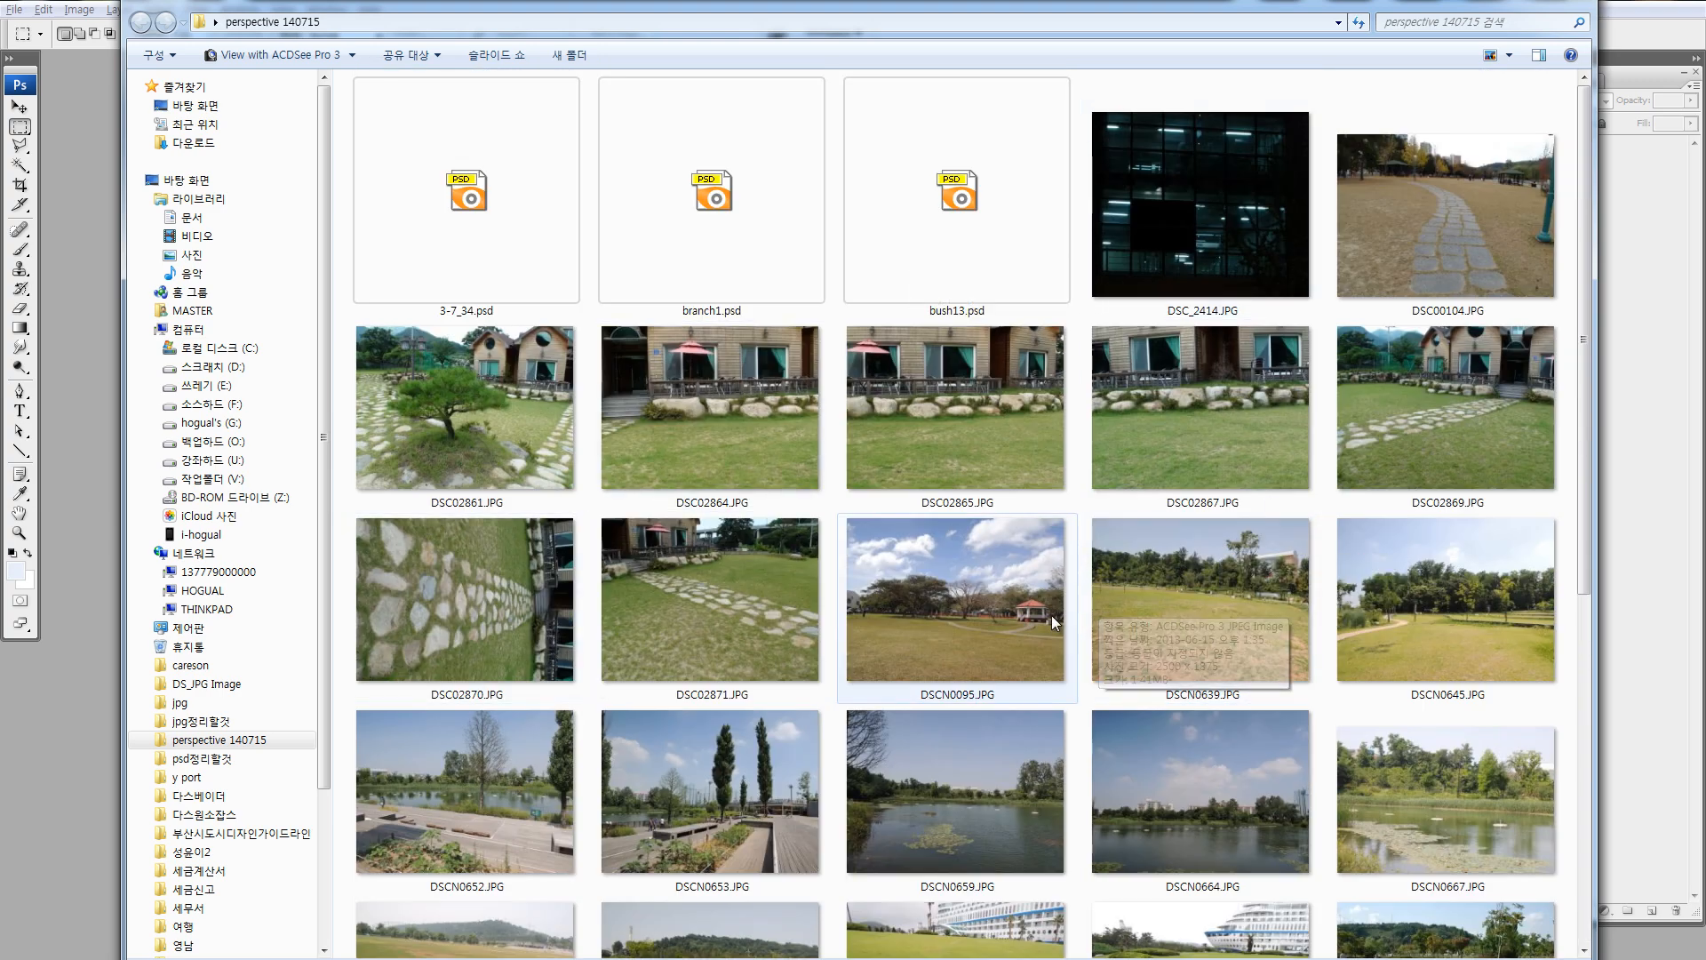
scroll(1050, 604, "down", 5)
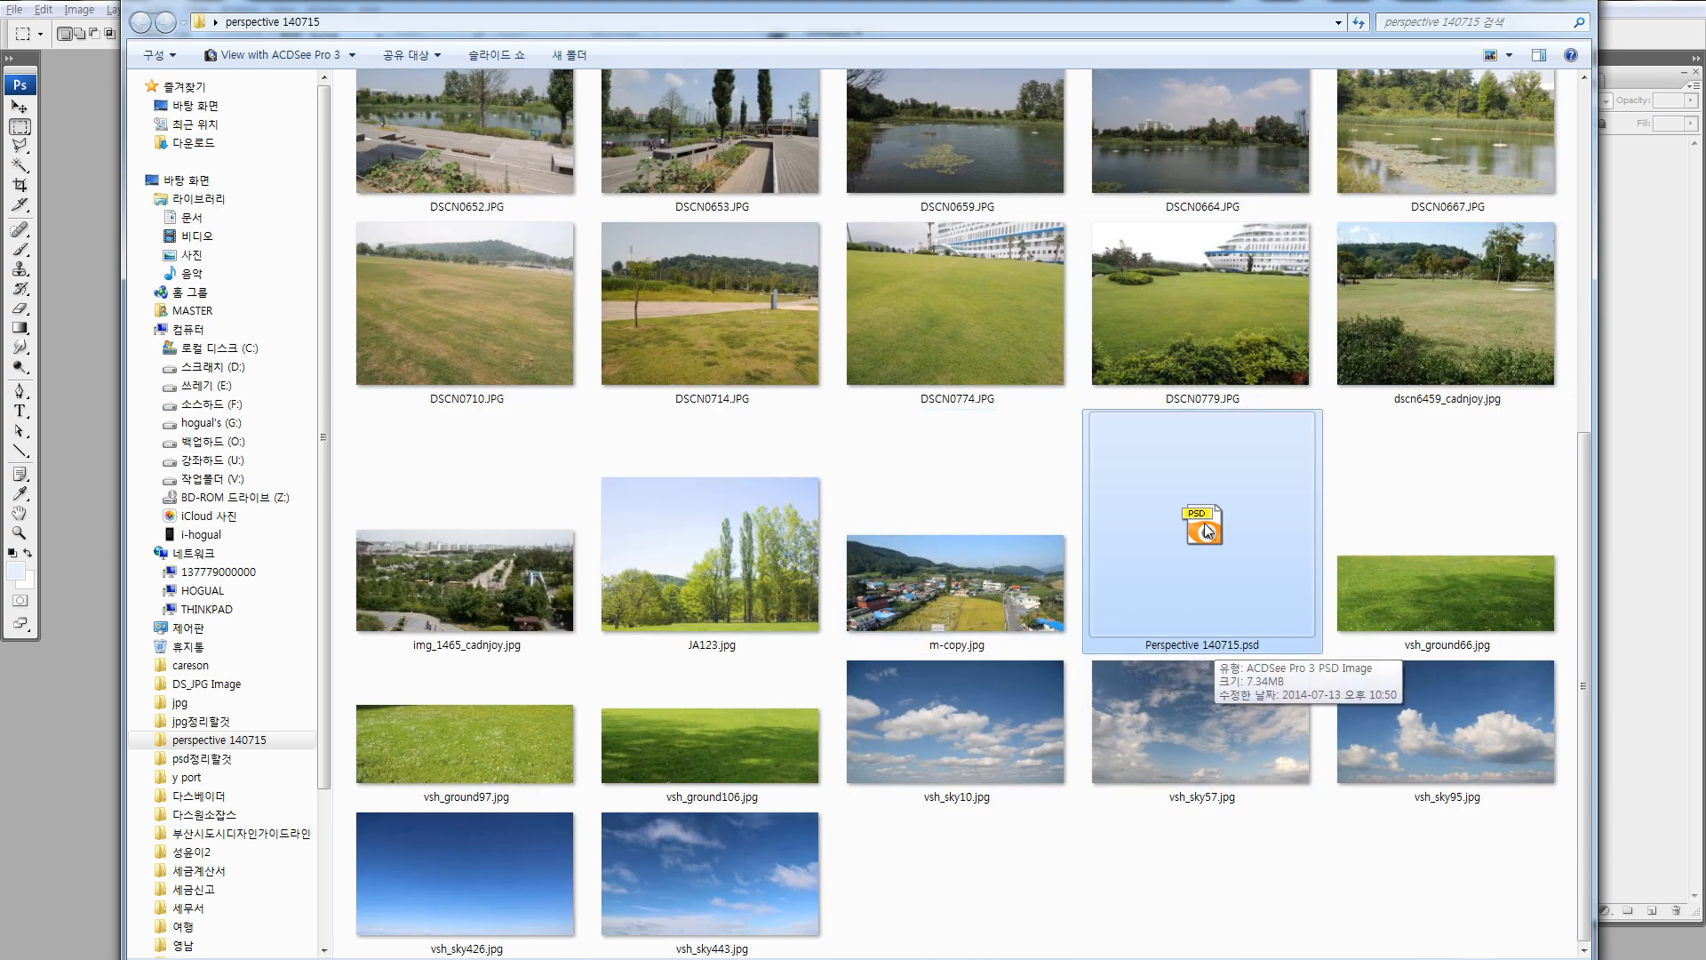
left_click_drag(1213, 540, 55, 775)
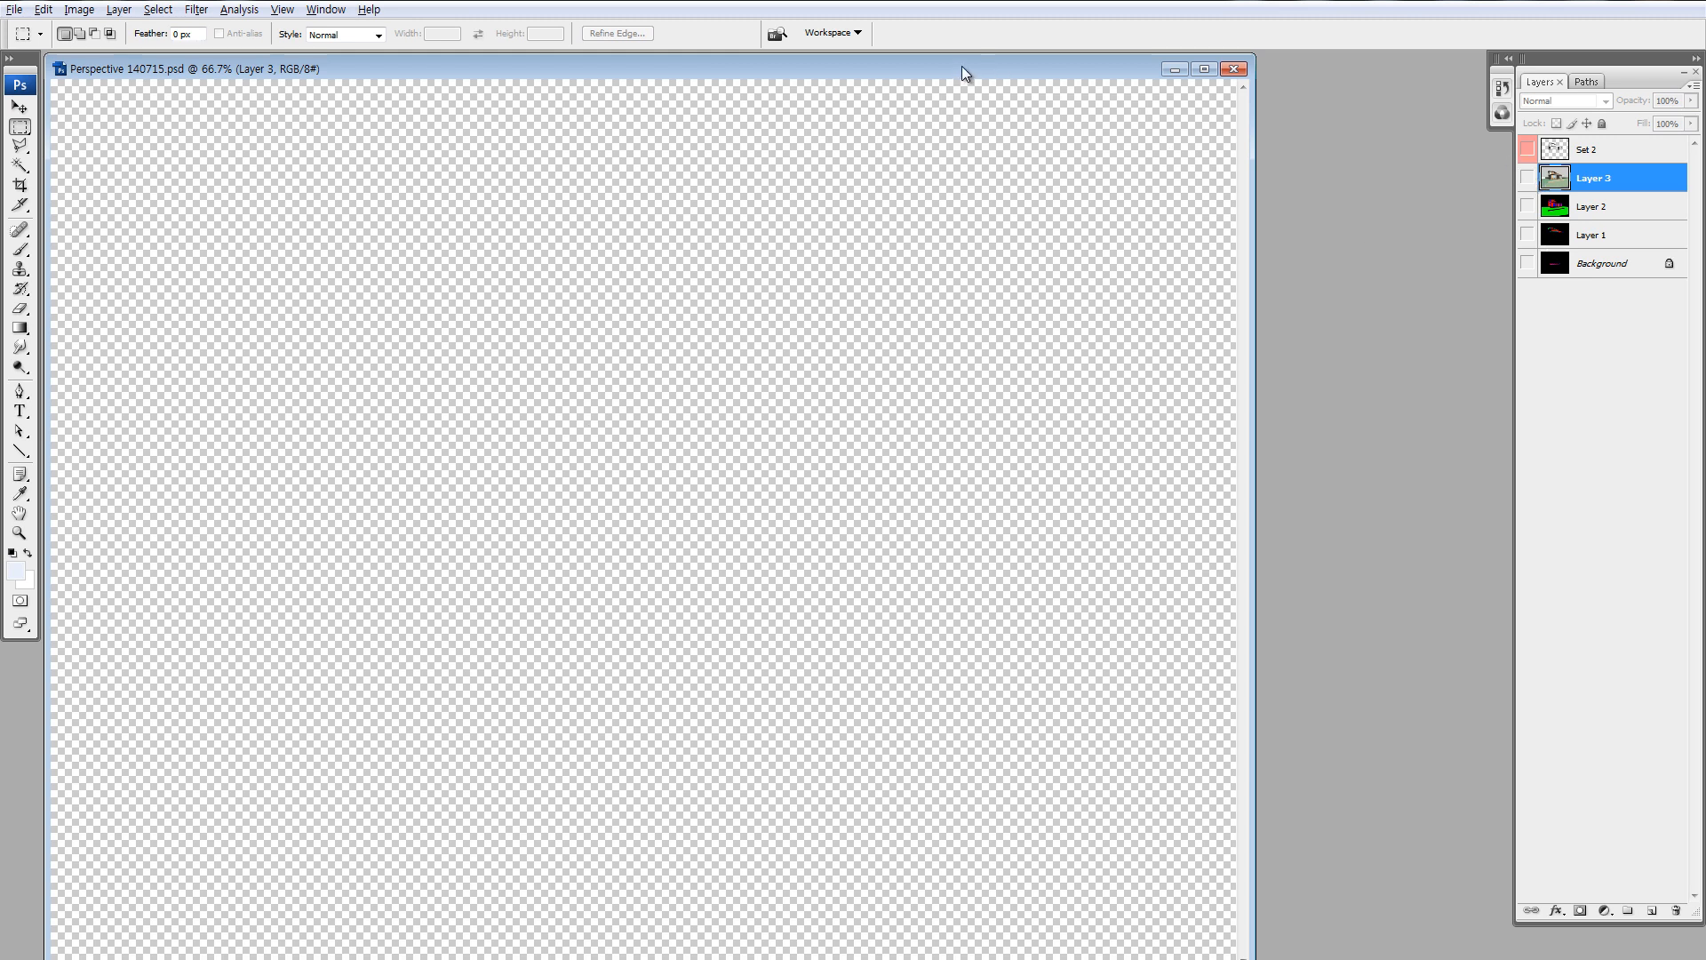
Show the Set 2 layer and Layer 3 to view the siding over the rendered house.
left_click_drag(961, 66, 1089, 68)
key("ctrl+minus")
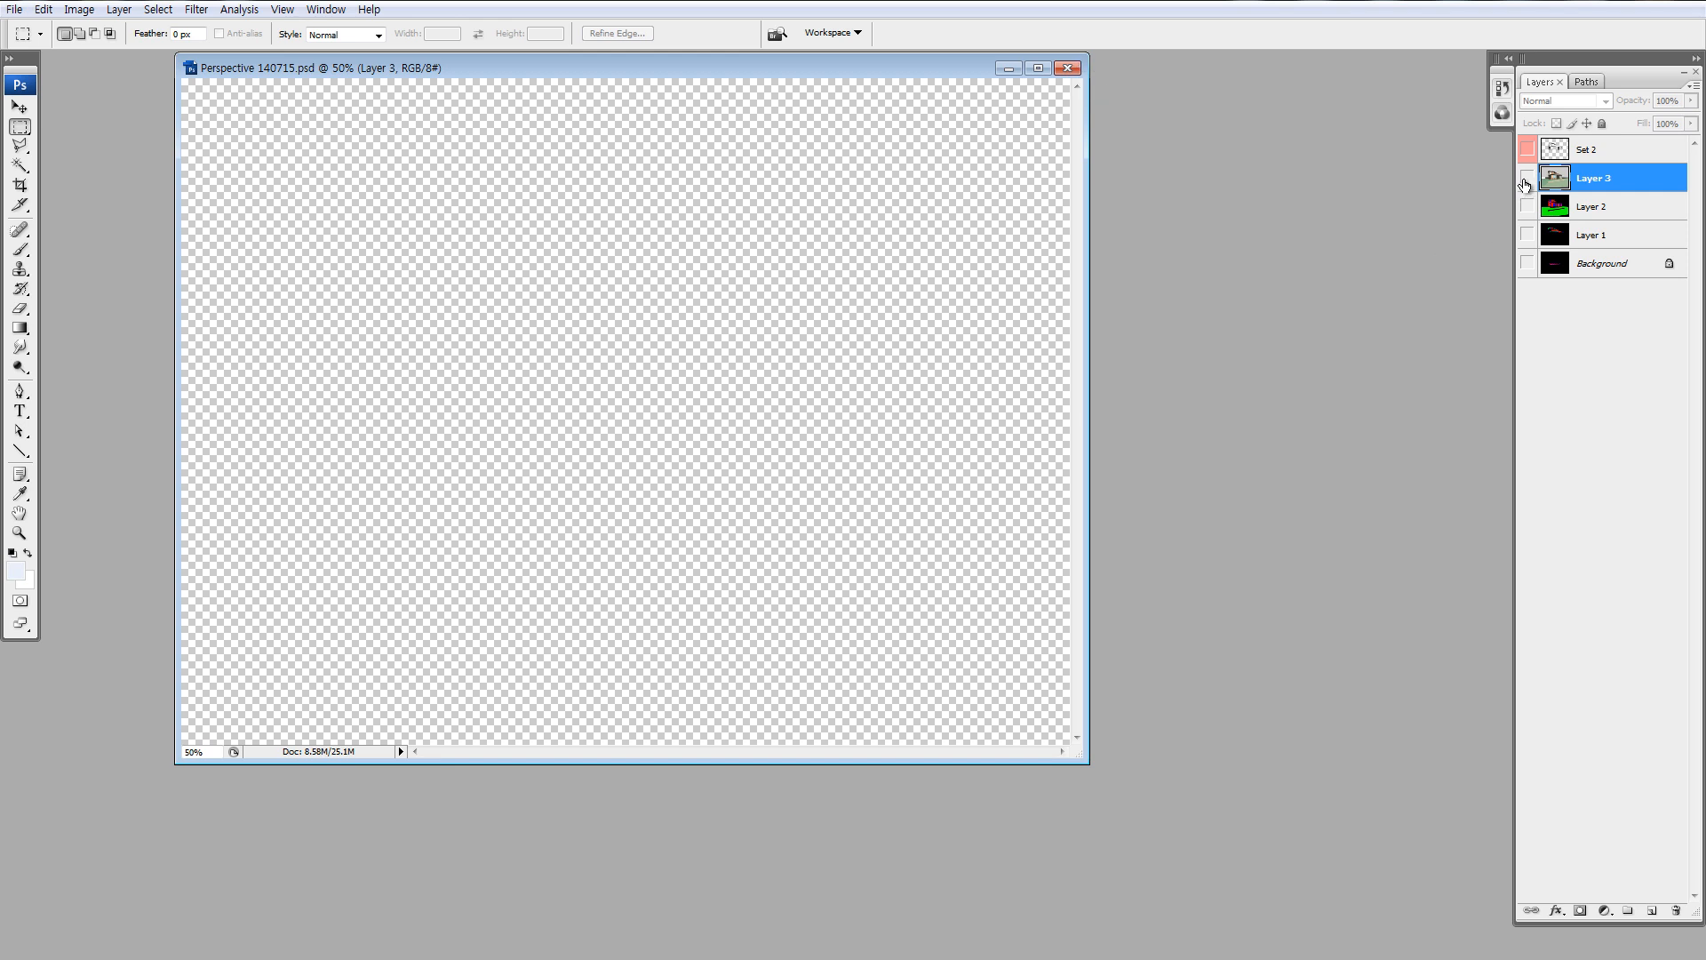
left_click(1528, 150)
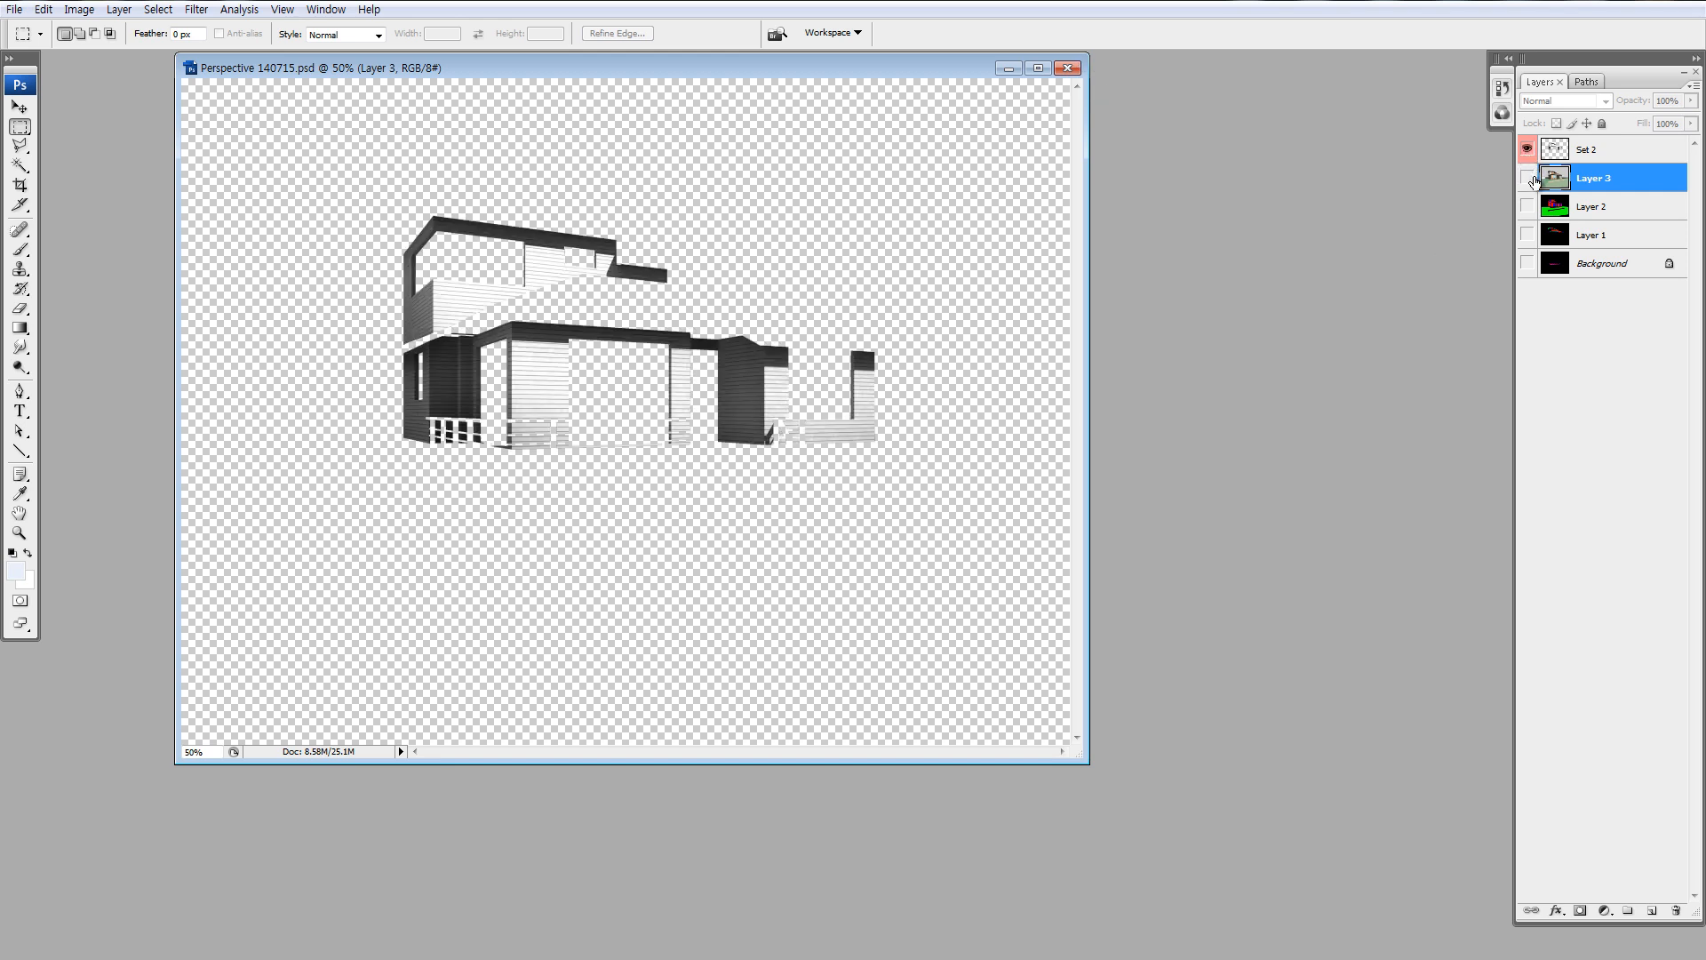
left_click(1528, 179)
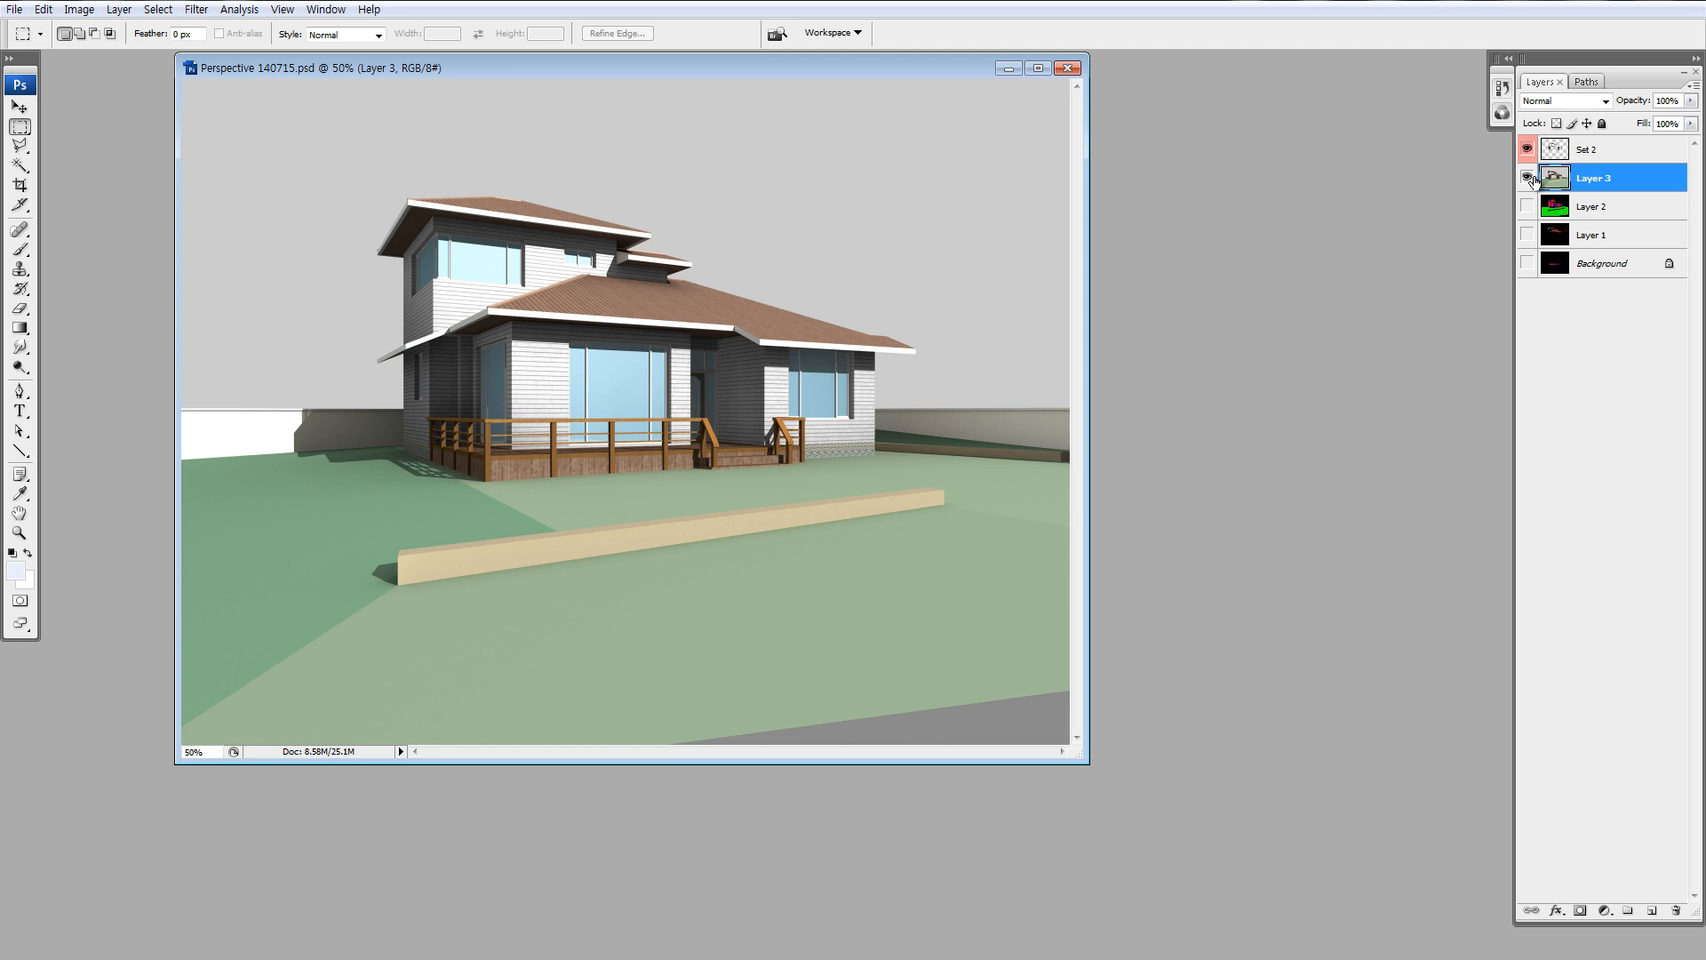
Hide Layer 3 and Set 2 and view the colour masks on Layer 2 and Layer 1.
left_click(1528, 178)
left_click(1527, 149)
left_click(1527, 206)
left_click(1528, 236, "alt")
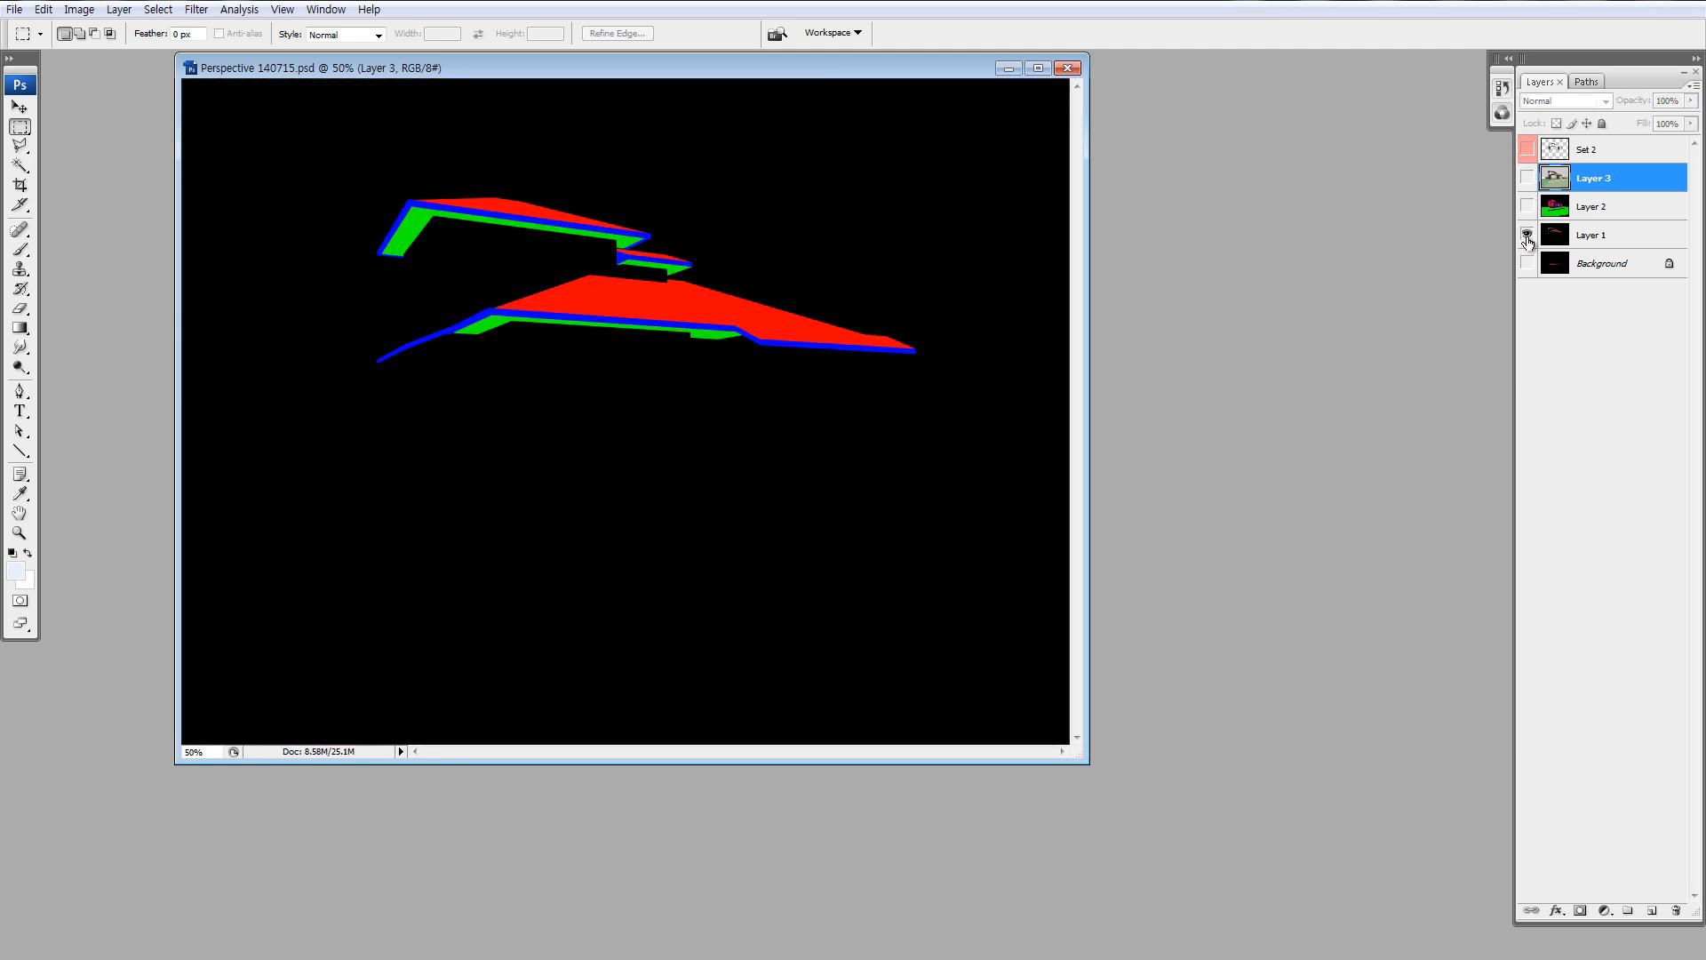
Make all five layers visible, from Background up to Set 2.
left_click(1528, 236)
left_click(1527, 264)
left_click(1527, 236)
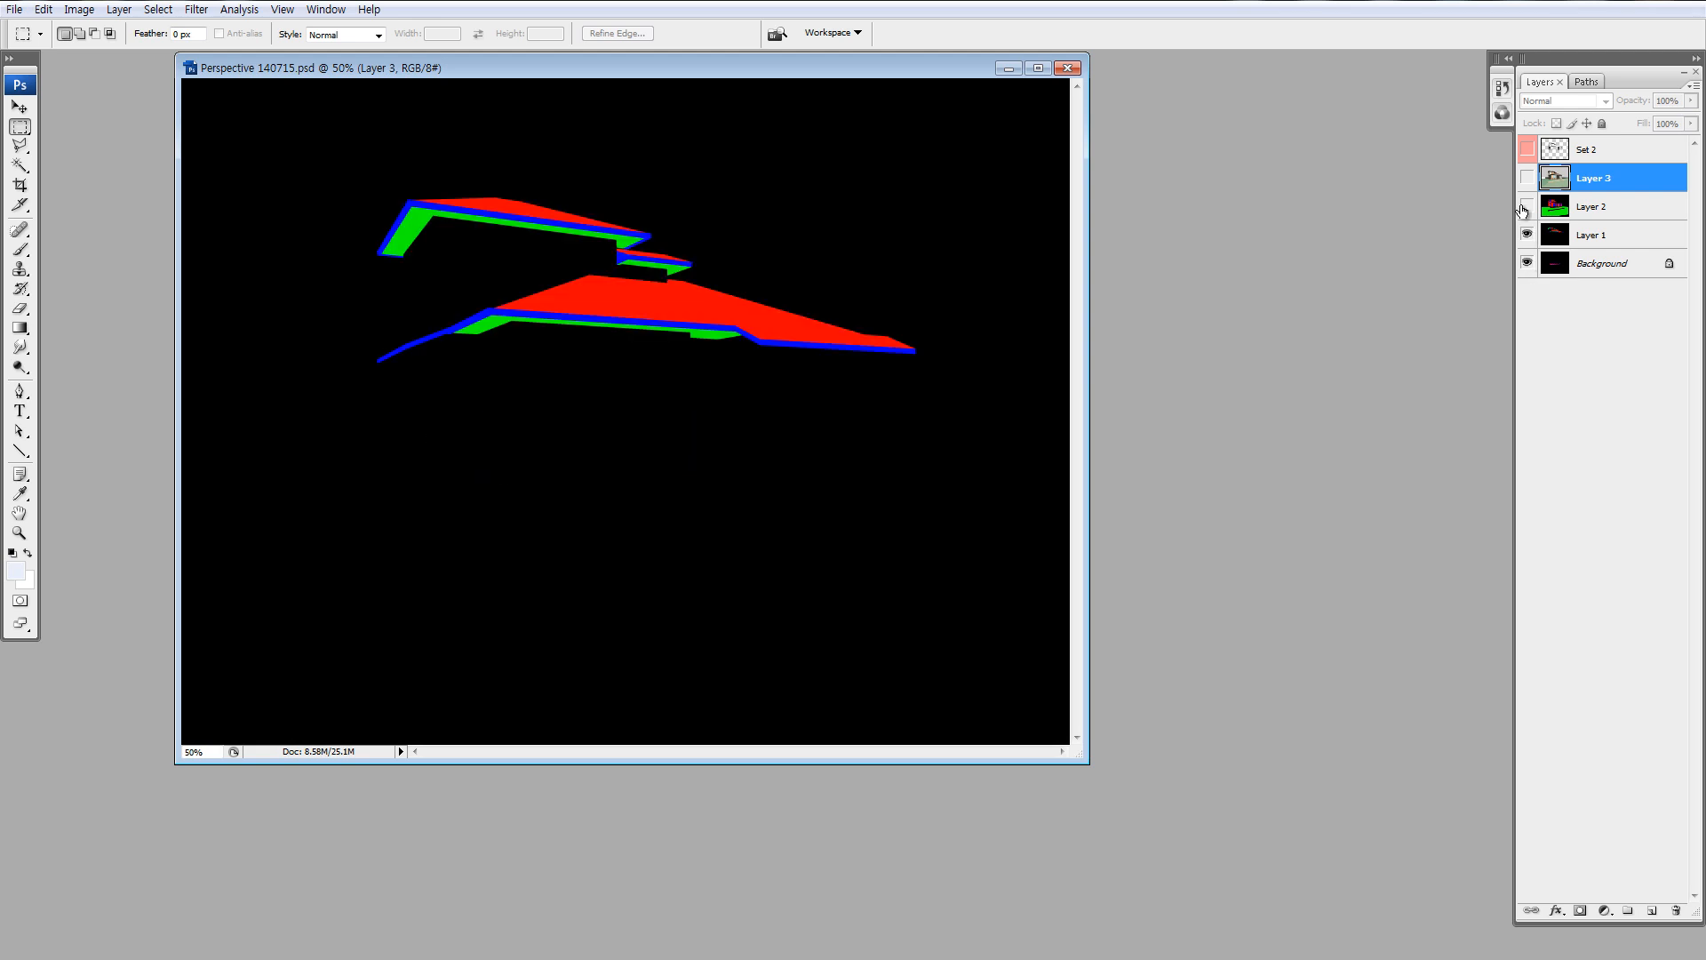
left_click(1525, 208)
left_click(1527, 179)
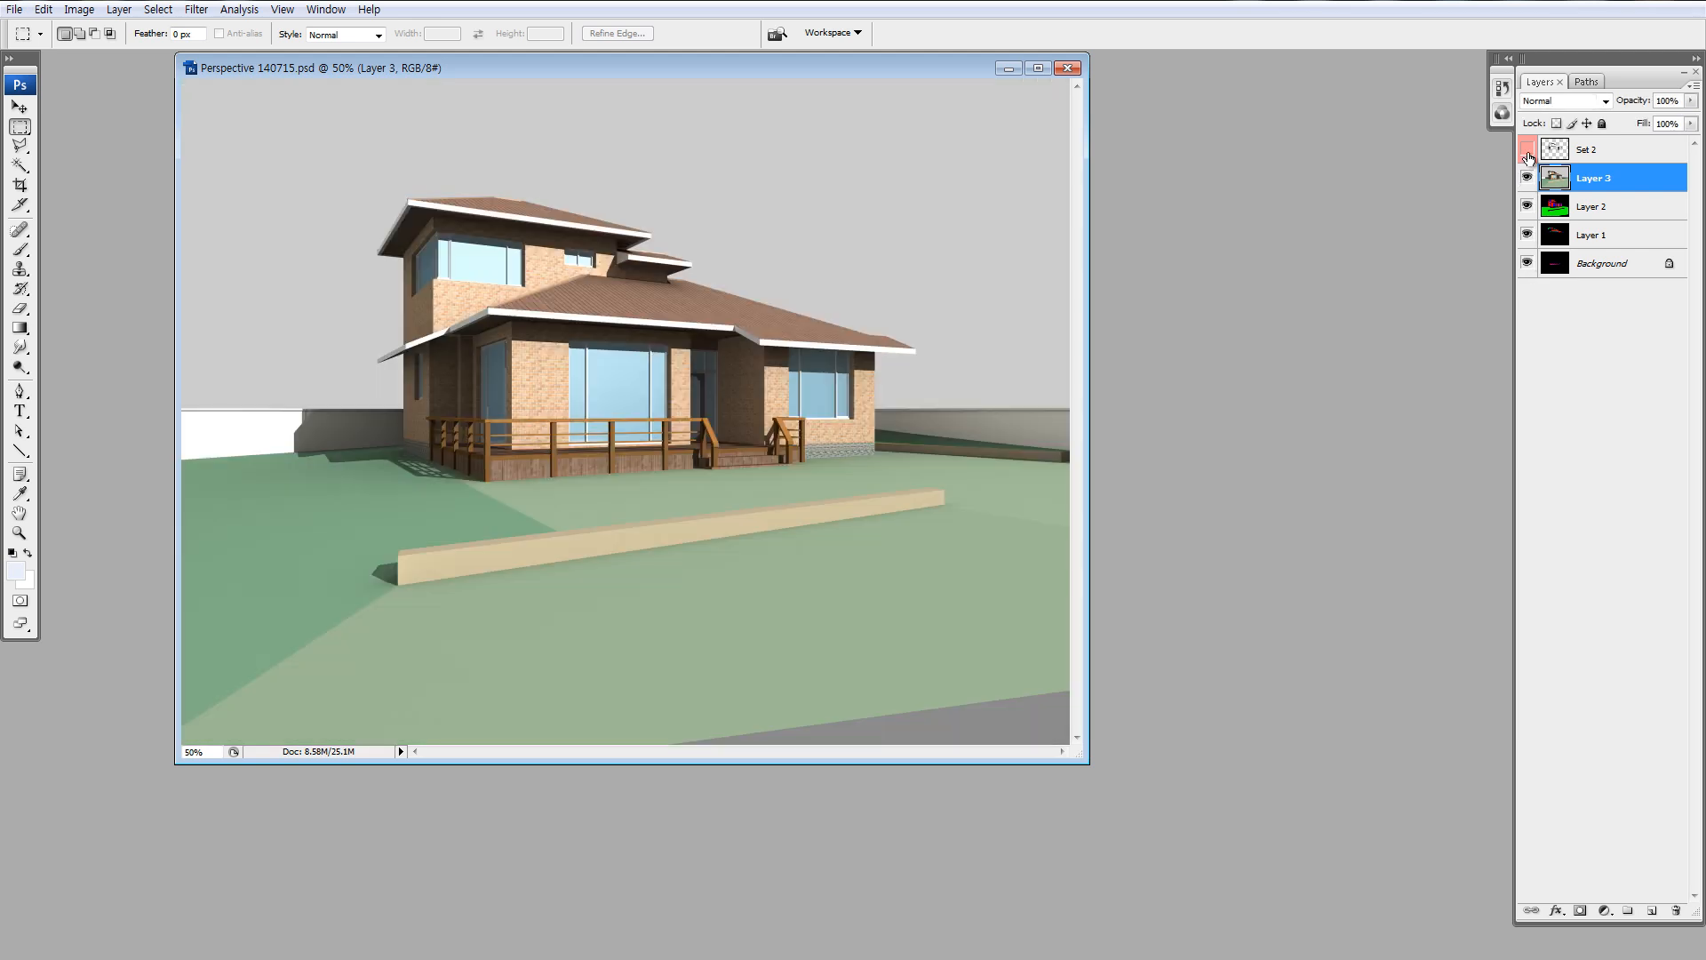
left_click(1528, 151)
Compare the house corner close up with the Set 2 siding shown and hidden.
key("z")
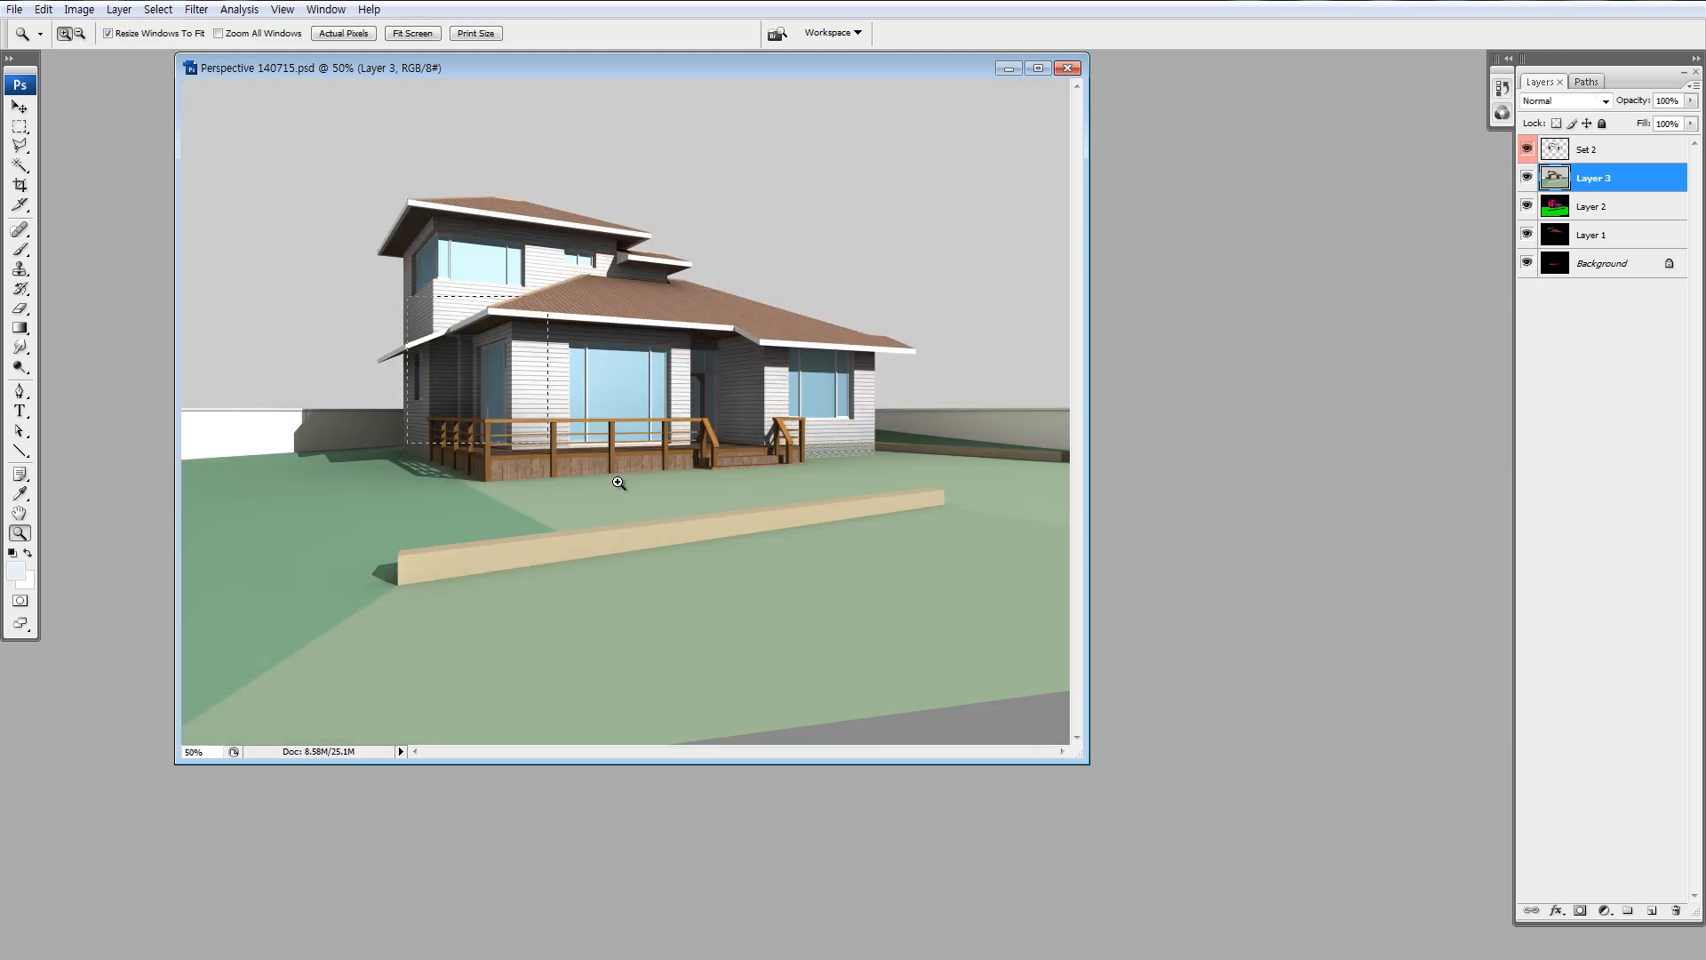
left_click_drag(619, 483, 407, 300)
left_click(1527, 151)
left_click(1526, 151)
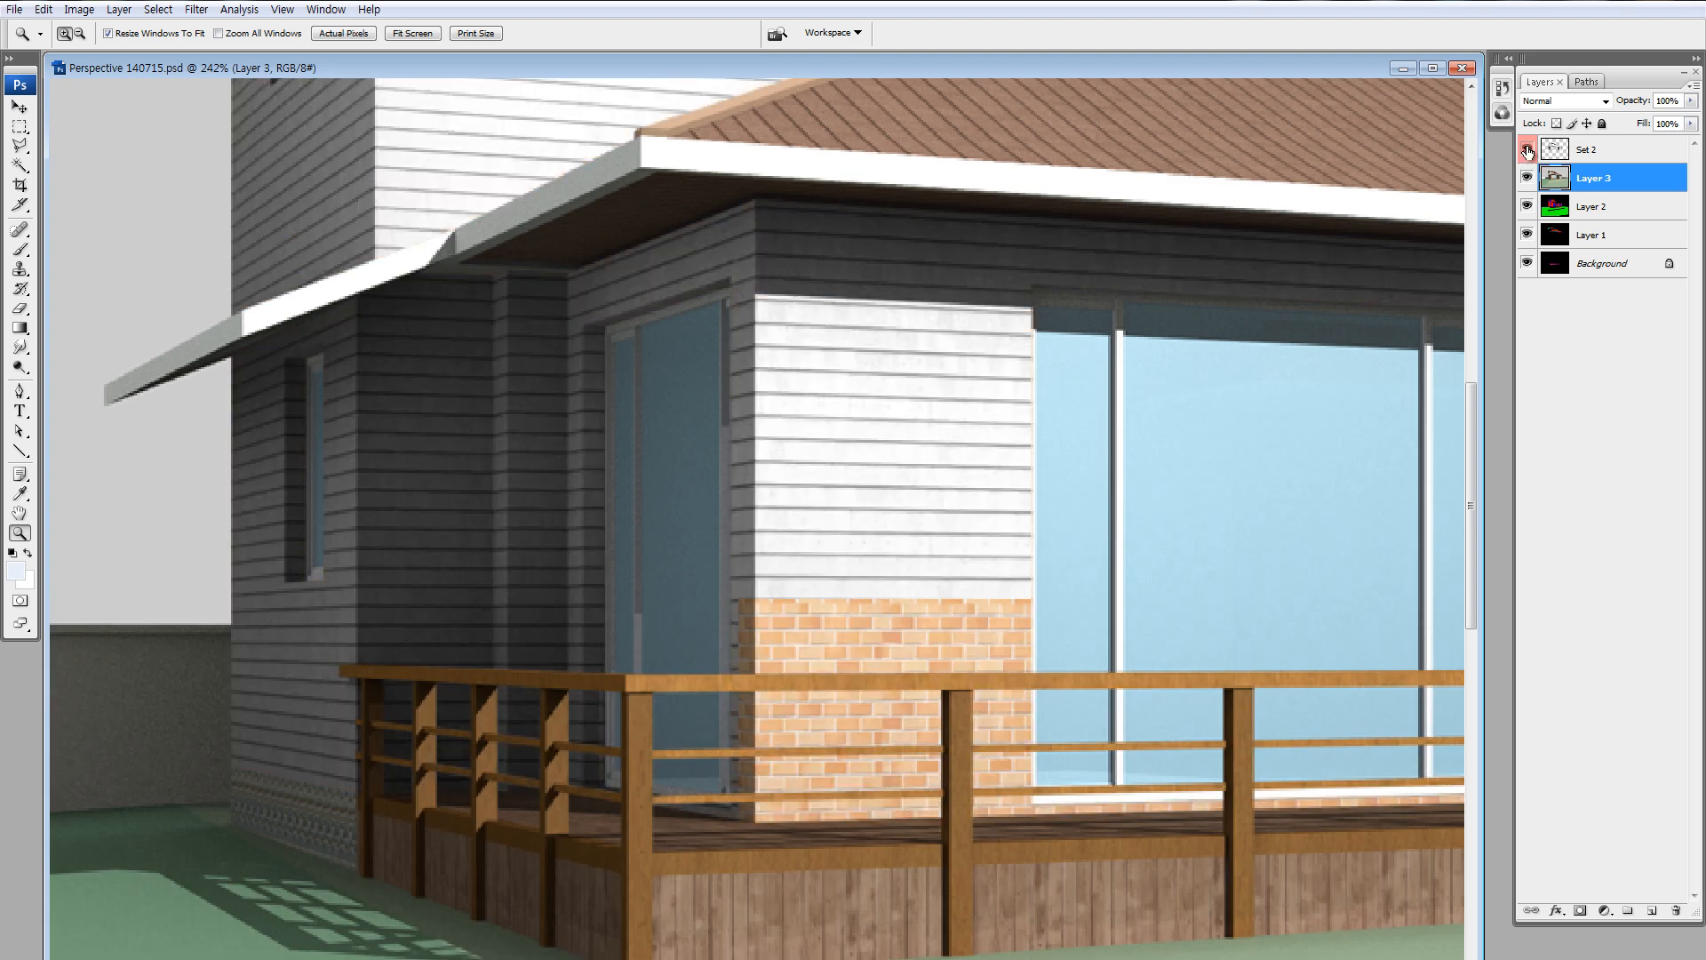
left_click(1527, 151)
left_click(1526, 151)
left_click(1526, 151)
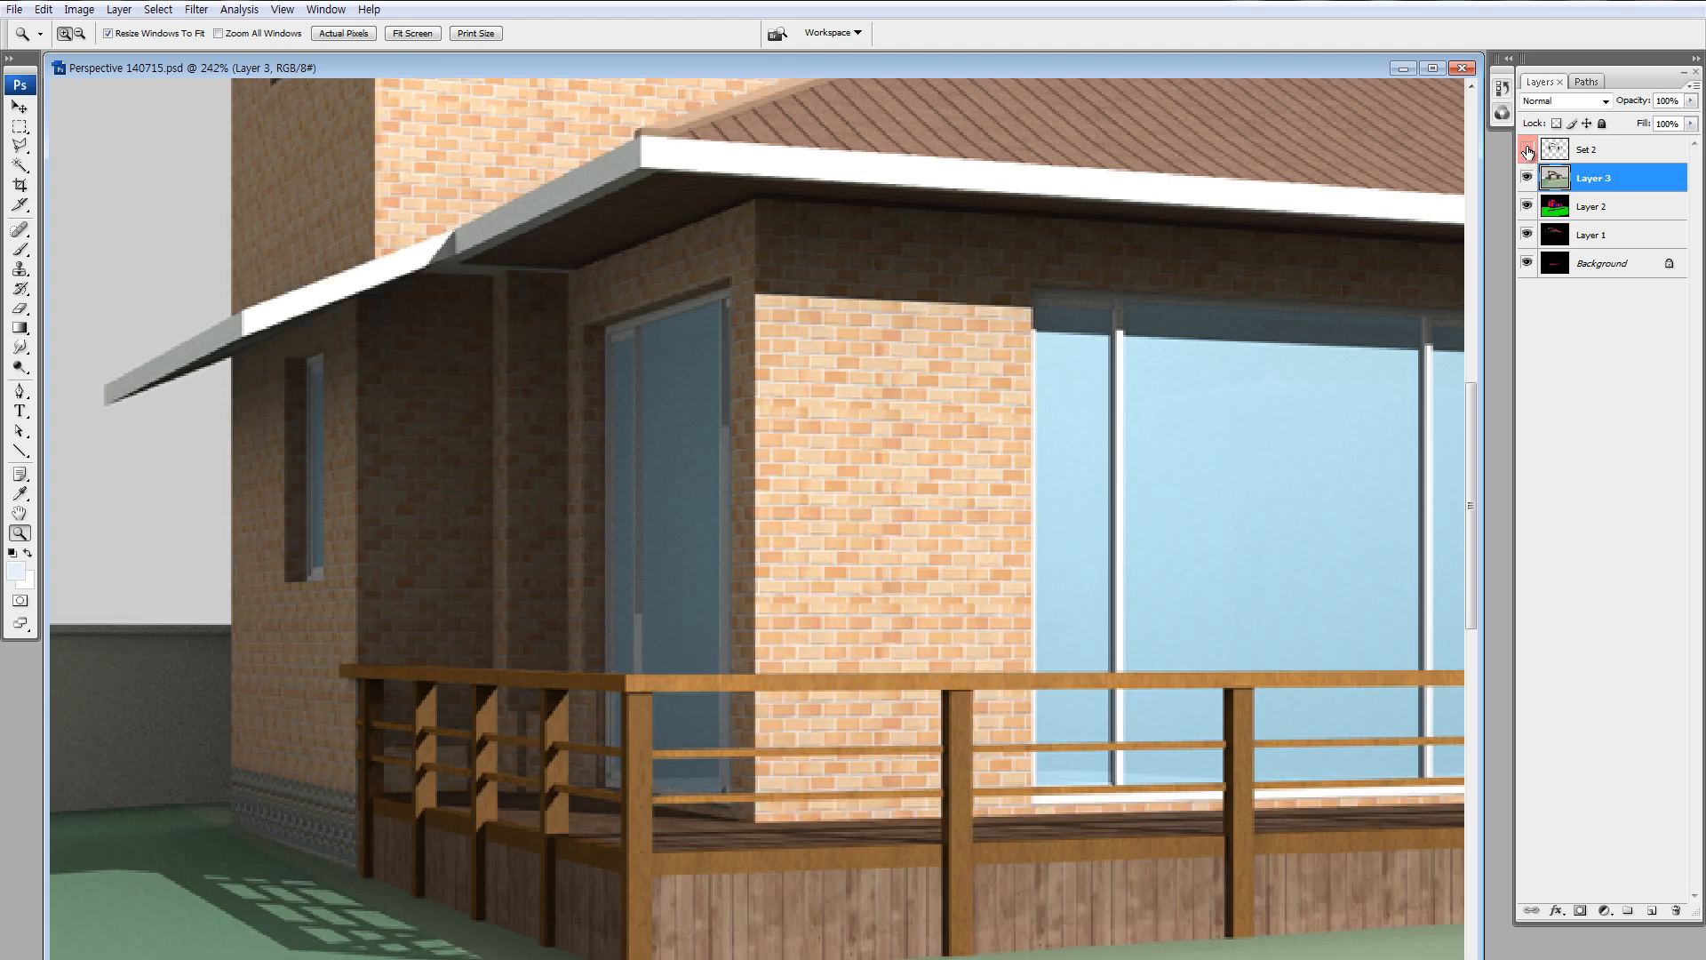
left_click(1526, 151)
Compare the whole house with the Set 2 siding shown and hidden.
key("ctrl+0")
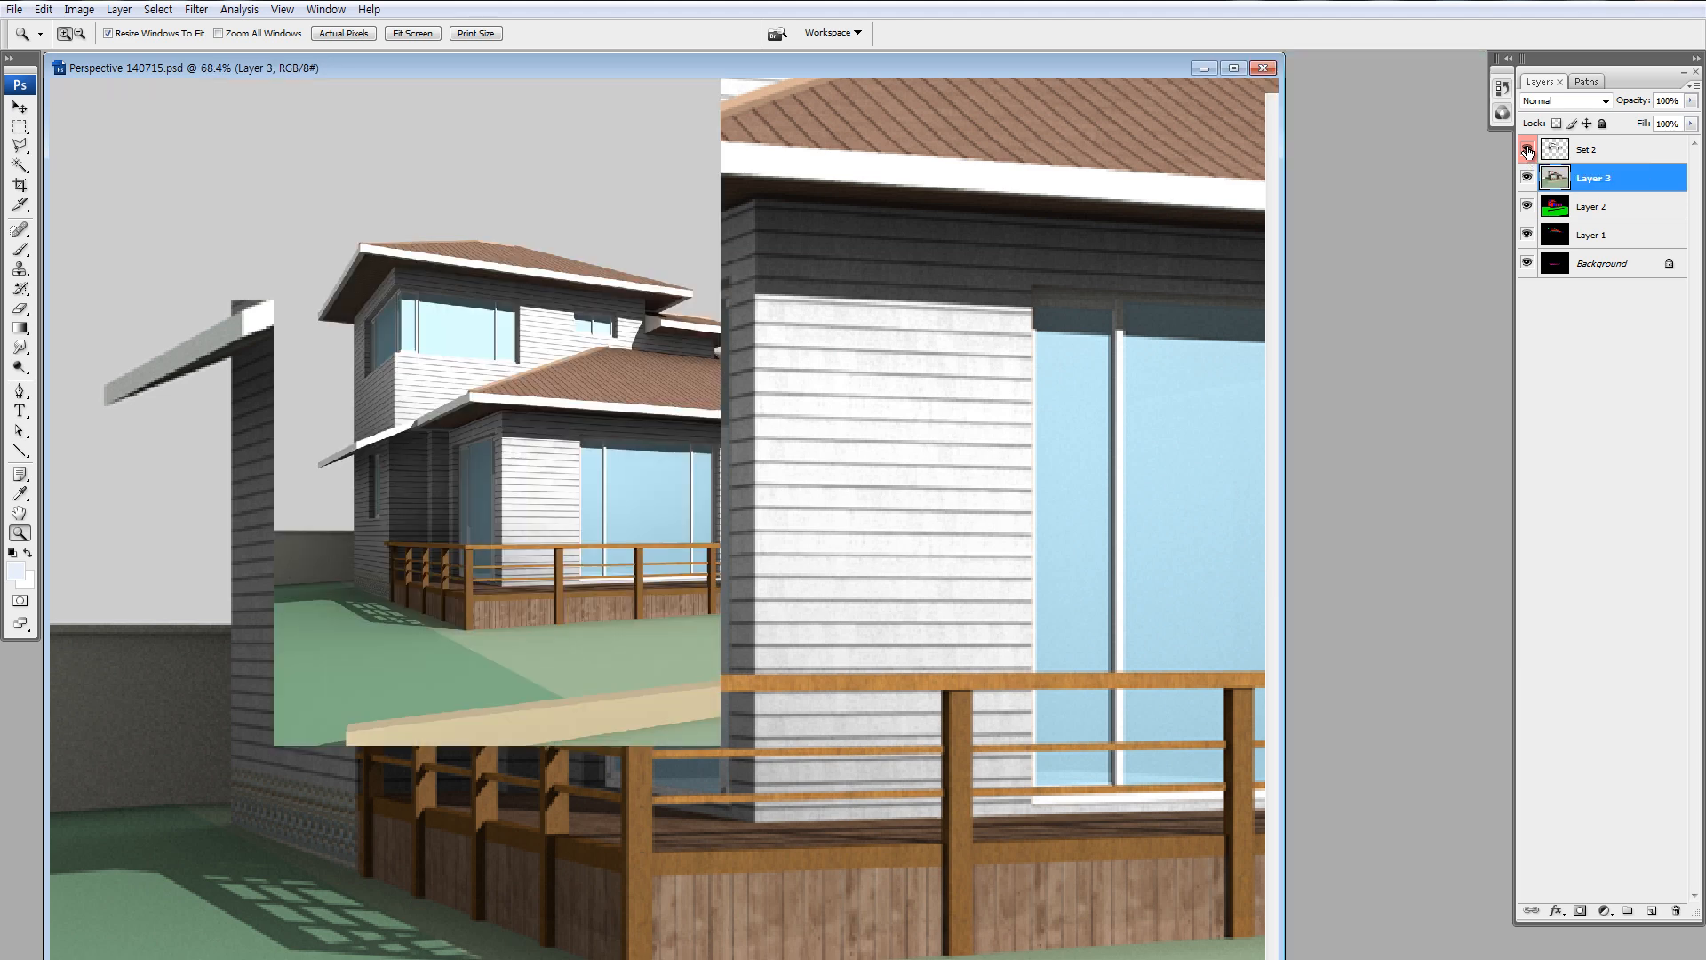
left_click(1526, 151)
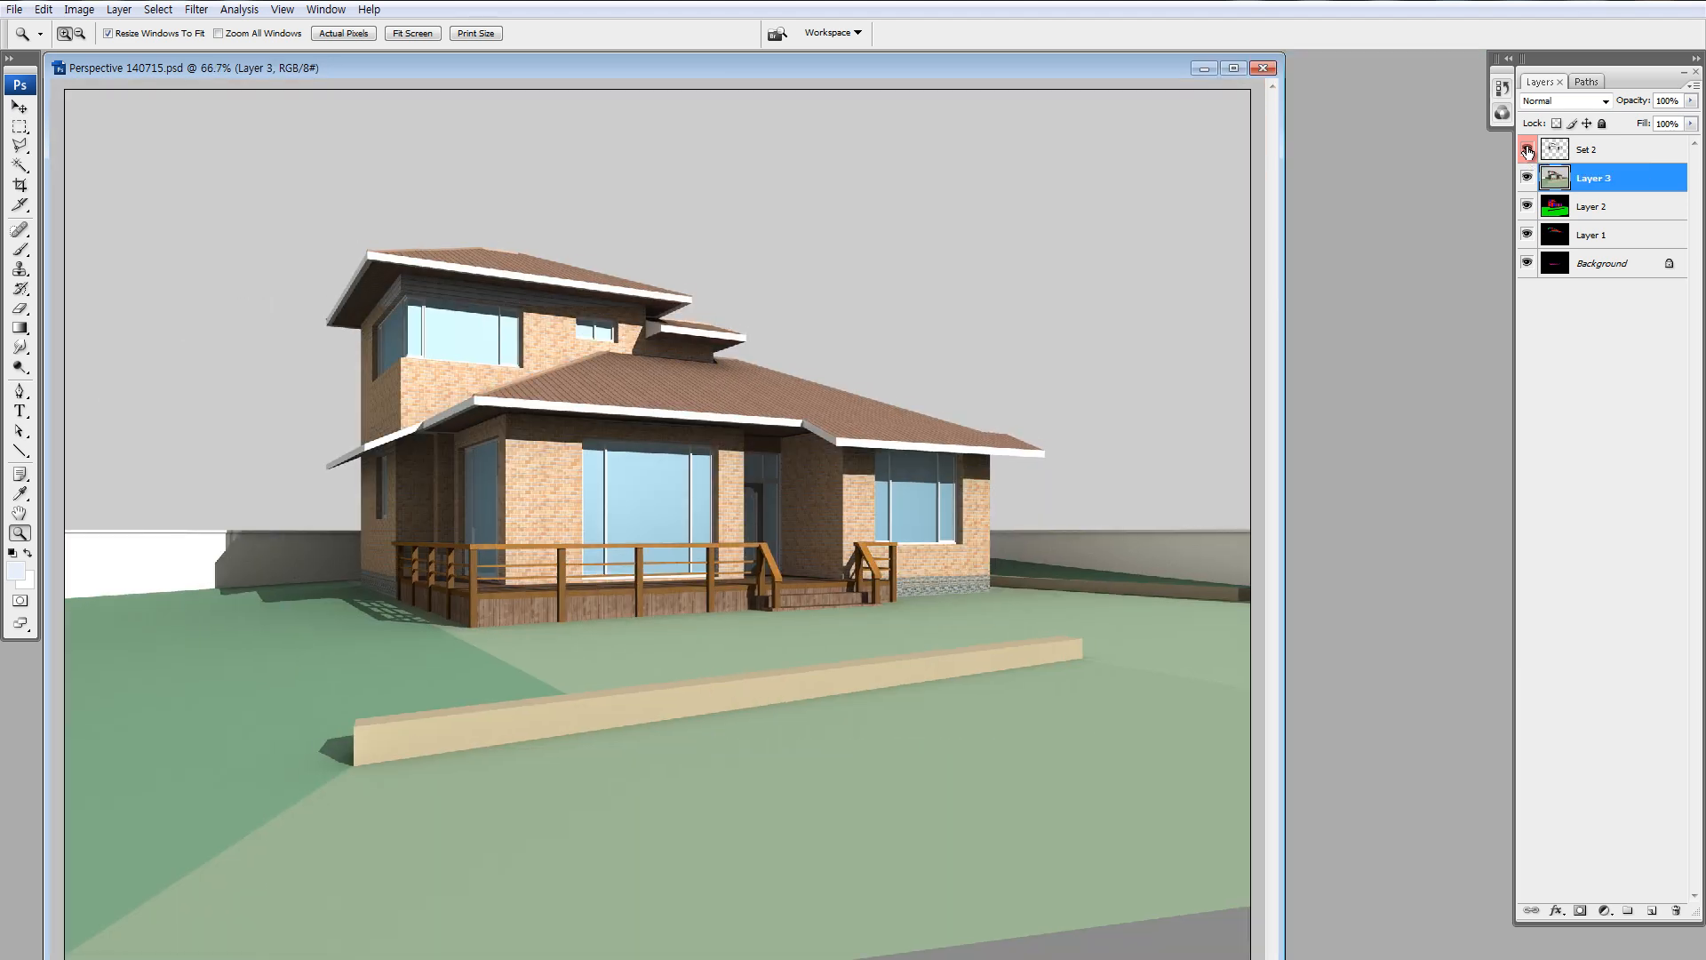
left_click(1526, 151)
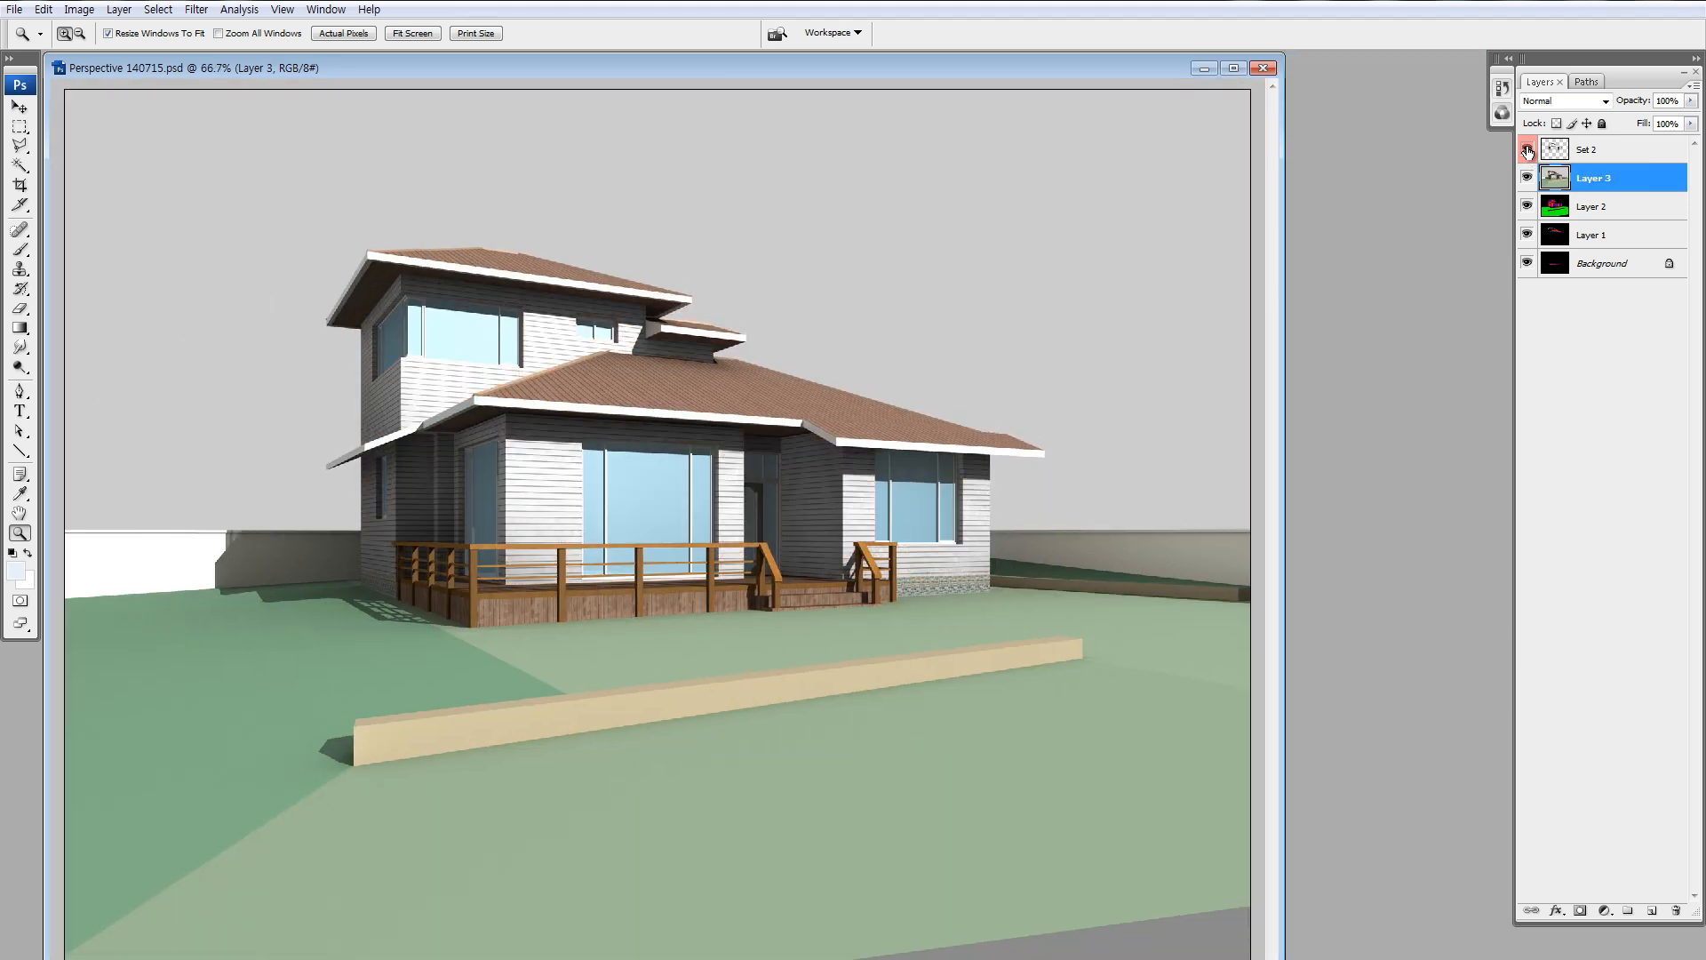
left_click(1527, 151)
left_click(1527, 151)
left_click(1527, 151)
Move the Set 2 layer directly below Layer 3 and make it visible.
left_click(1554, 150)
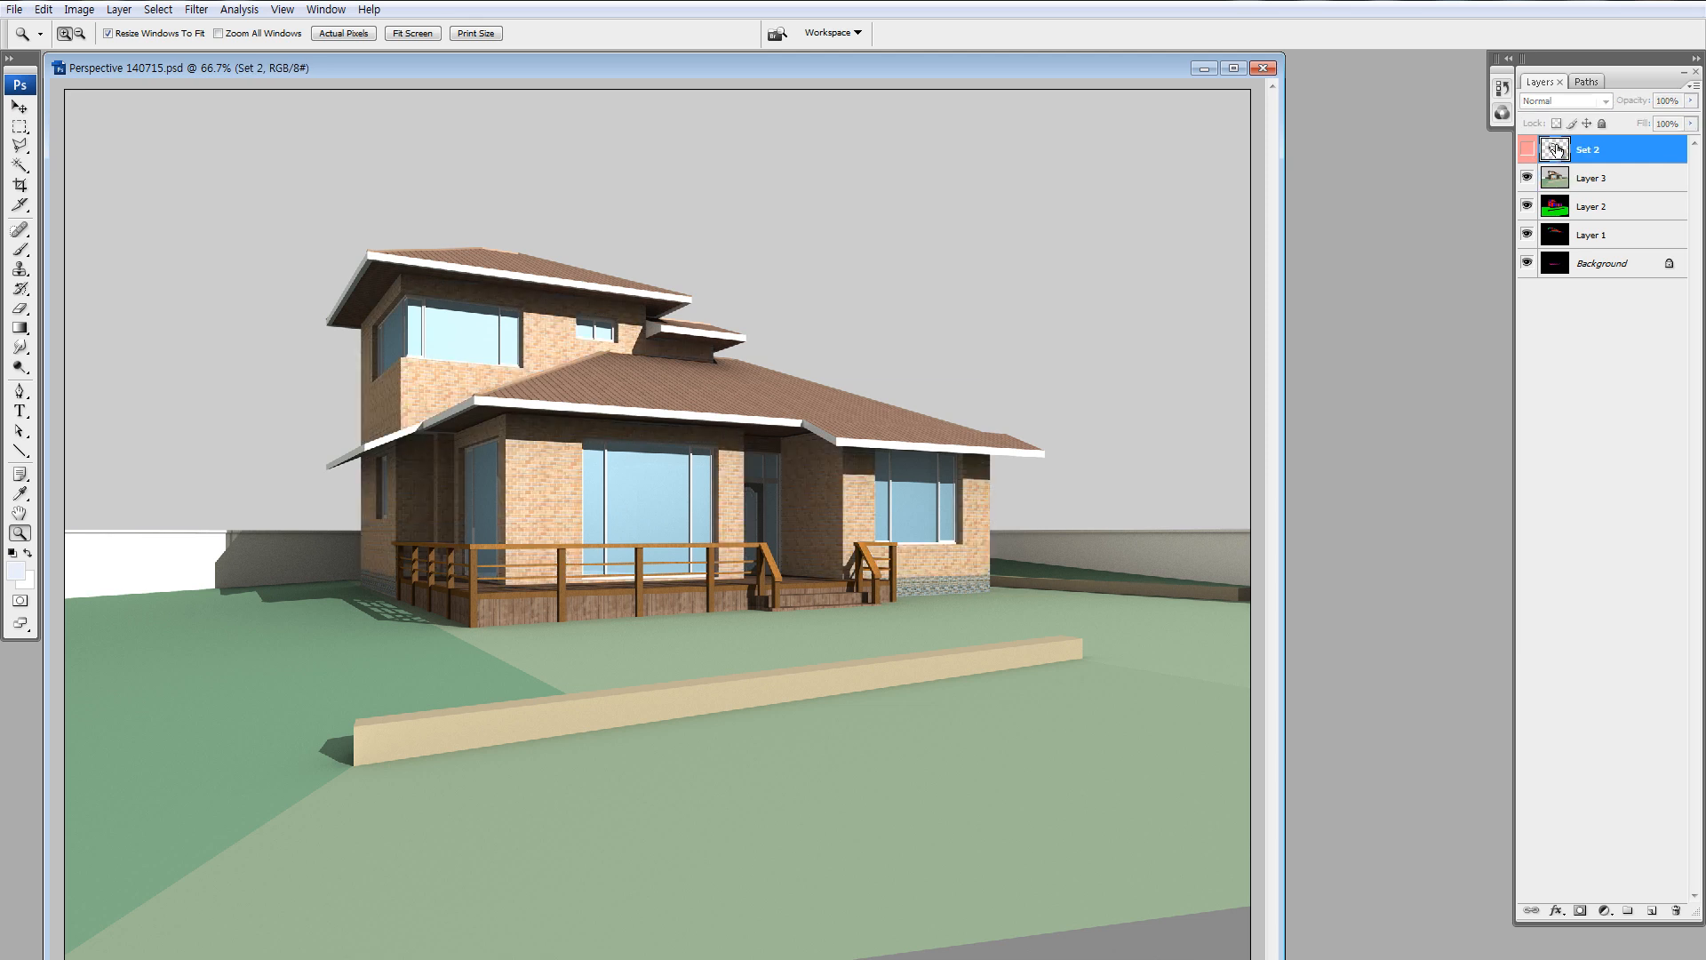
left_click_drag(1555, 149, 1557, 187)
left_click(1527, 179)
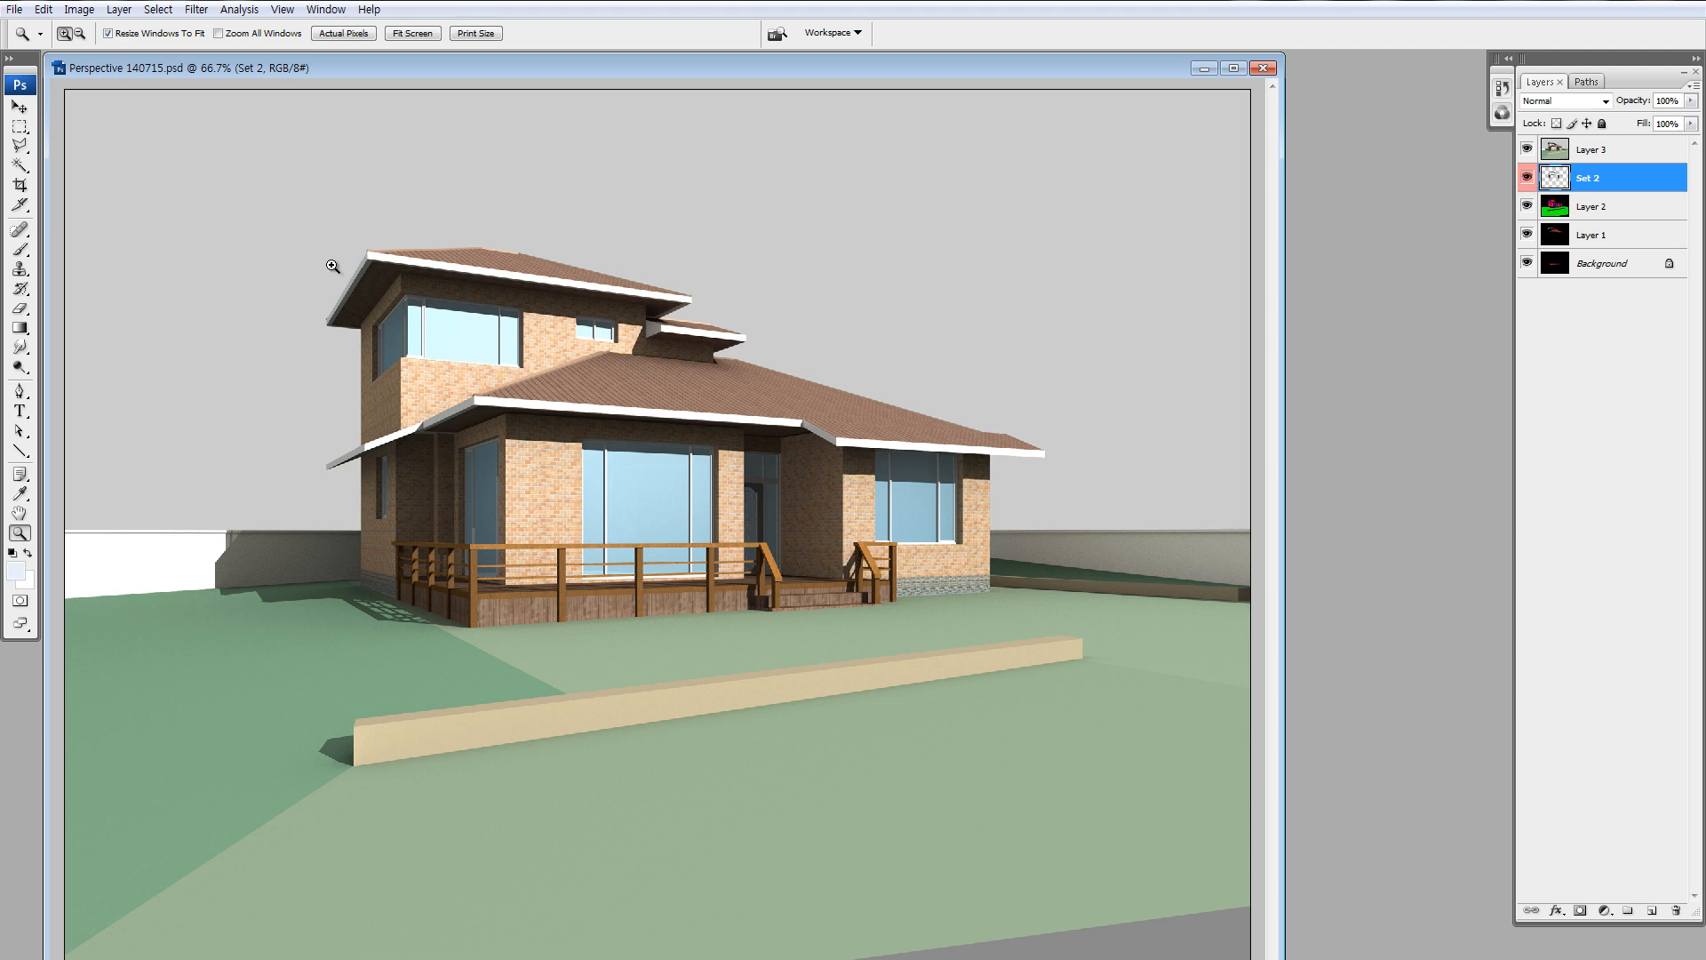
key("m")
left_click_drag(256, 188, 616, 468)
mouse_move(352, 633)
left_mouse_down()
mouse_move(552, 810)
mouse_move(685, 890)
left_mouse_up()
left_click_drag(1103, 884, 242, 294)
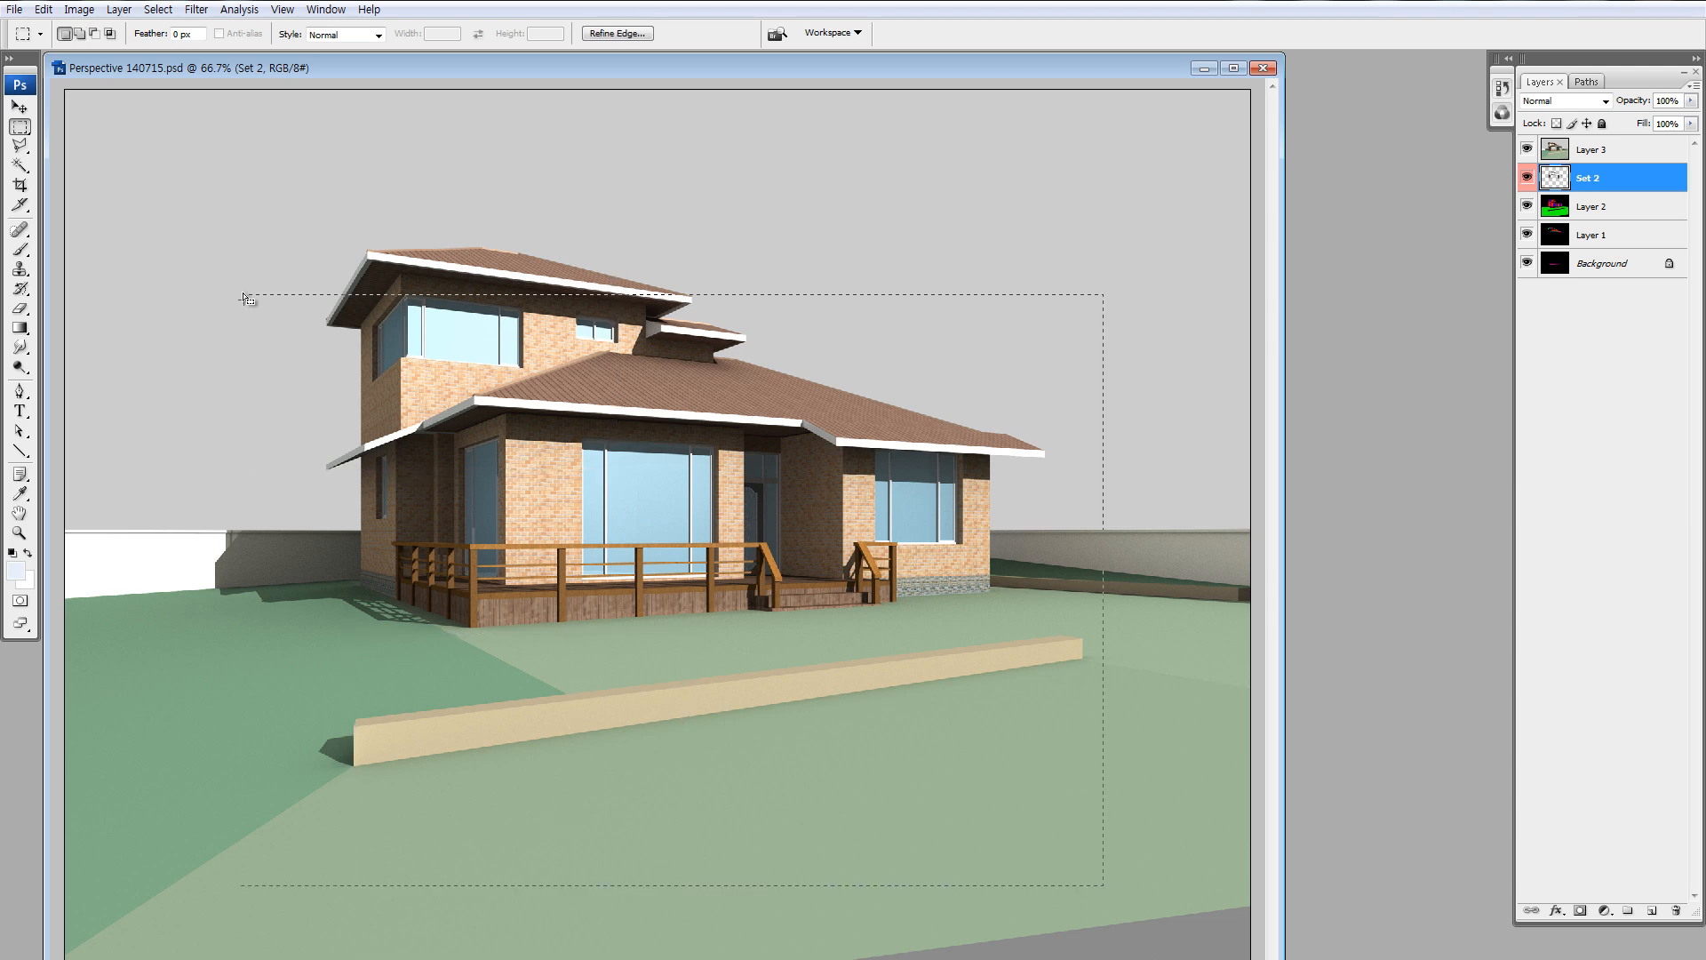
left_click(300, 186)
mouse_move(119, 398)
left_mouse_down()
mouse_move(187, 591)
mouse_move(191, 693)
left_mouse_up()
left_click_drag(1121, 460, 1132, 491)
left_click_drag(1194, 647, 1195, 647)
mouse_move(1107, 419)
left_mouse_down()
mouse_move(1121, 591)
mouse_move(1165, 626)
left_mouse_up()
left_click_drag(392, 666, 827, 869)
mouse_move(219, 292)
left_mouse_down()
mouse_move(290, 353)
mouse_move(1094, 561)
mouse_move(1097, 781)
left_mouse_up()
left_click(1034, 870)
left_click_drag(287, 706, 292, 715)
left_click_drag(366, 549, 448, 800)
left_click_drag(536, 529, 613, 710)
left_click_drag(790, 468, 871, 716)
left_click_drag(1007, 454, 1100, 738)
left_click(959, 677)
key("ctrl+minus")
key("ctrl+plus")
key("v")
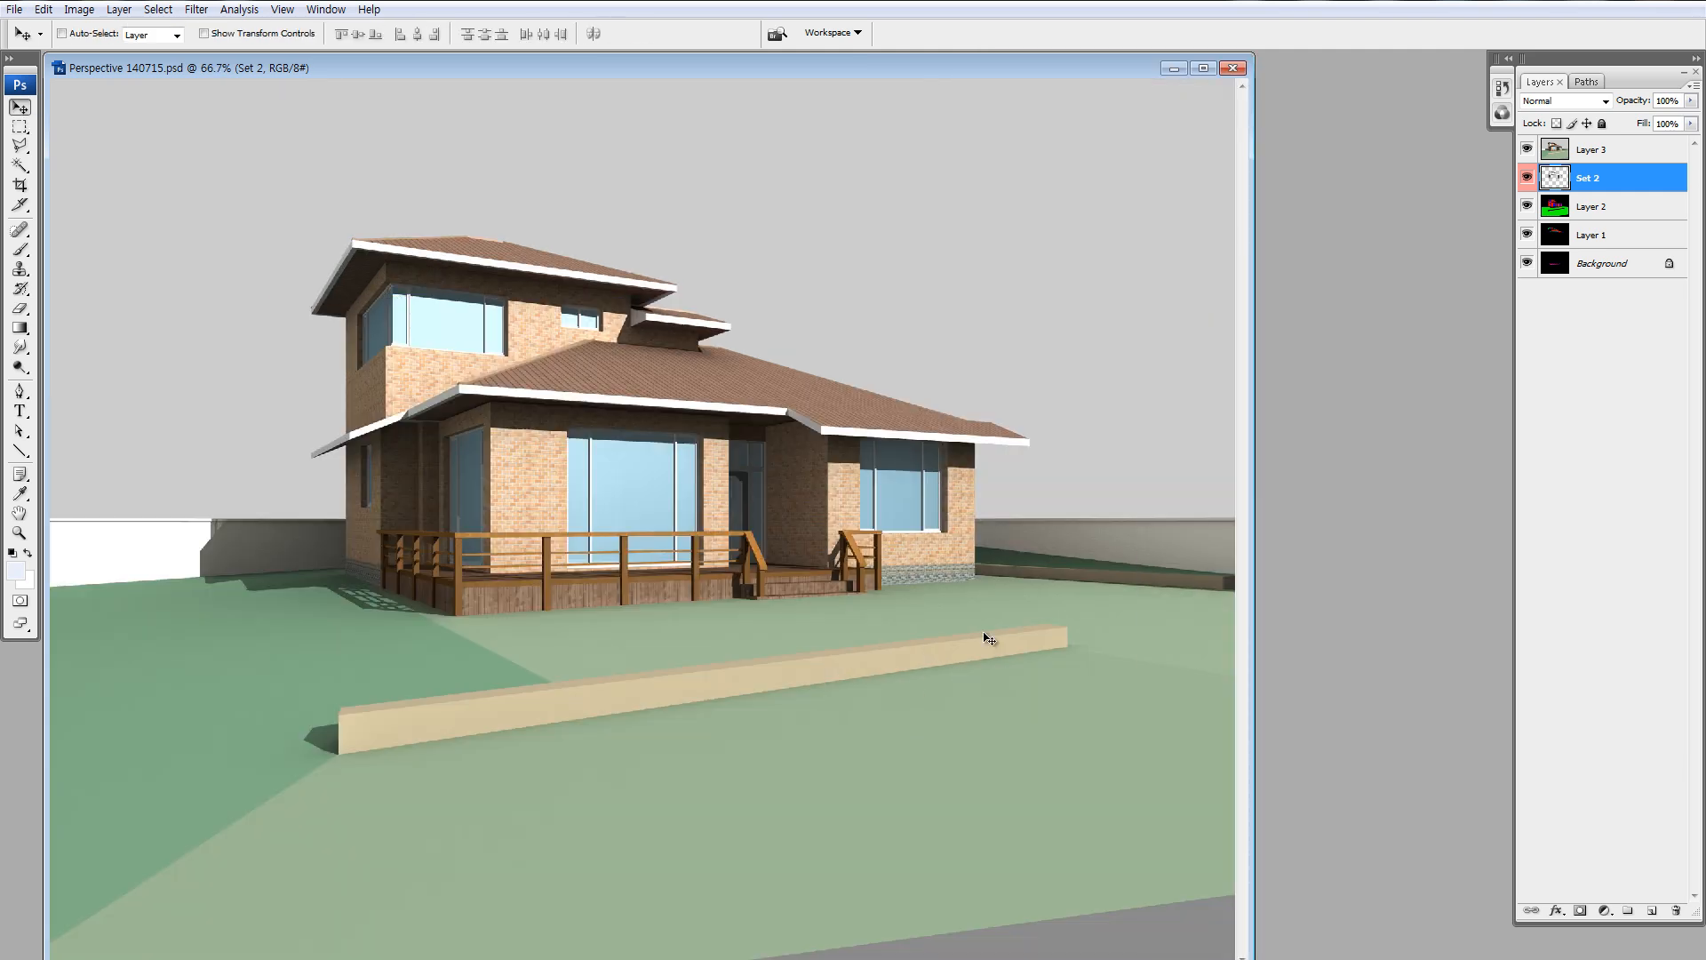
Set the Rectangular Marquee style to Fixed Ratio with width 29.7 and height 21.
key("ctrl+minus")
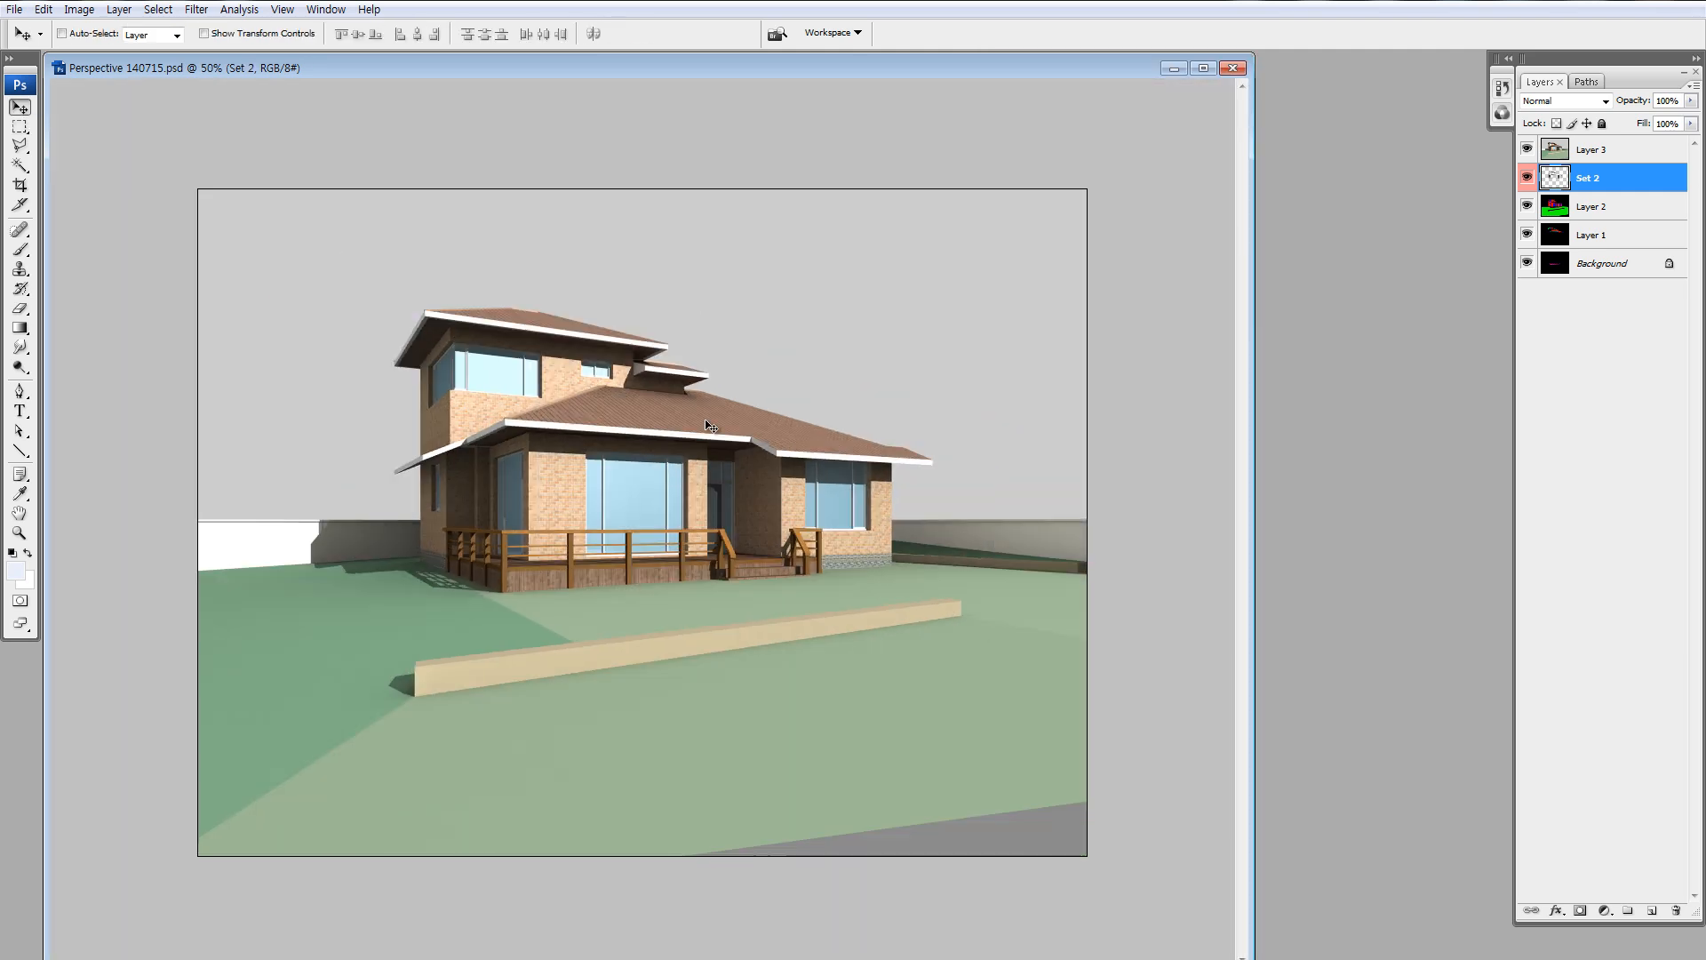
key("m")
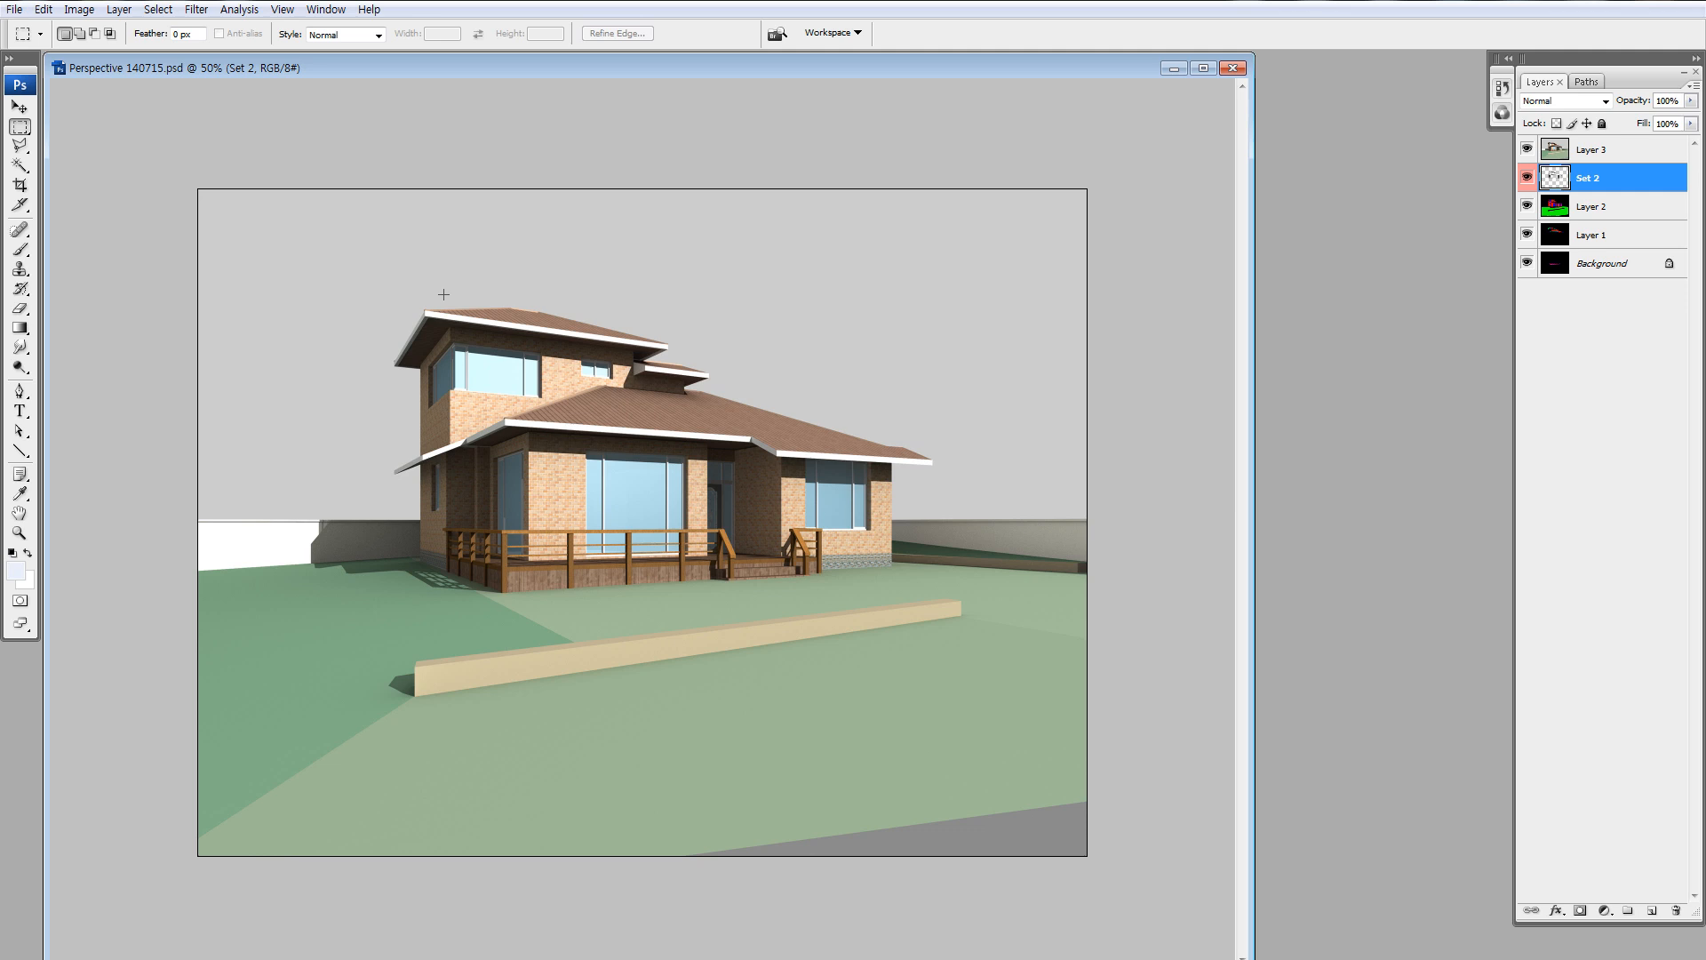
left_click(339, 35)
left_click(337, 42)
left_click(317, 236)
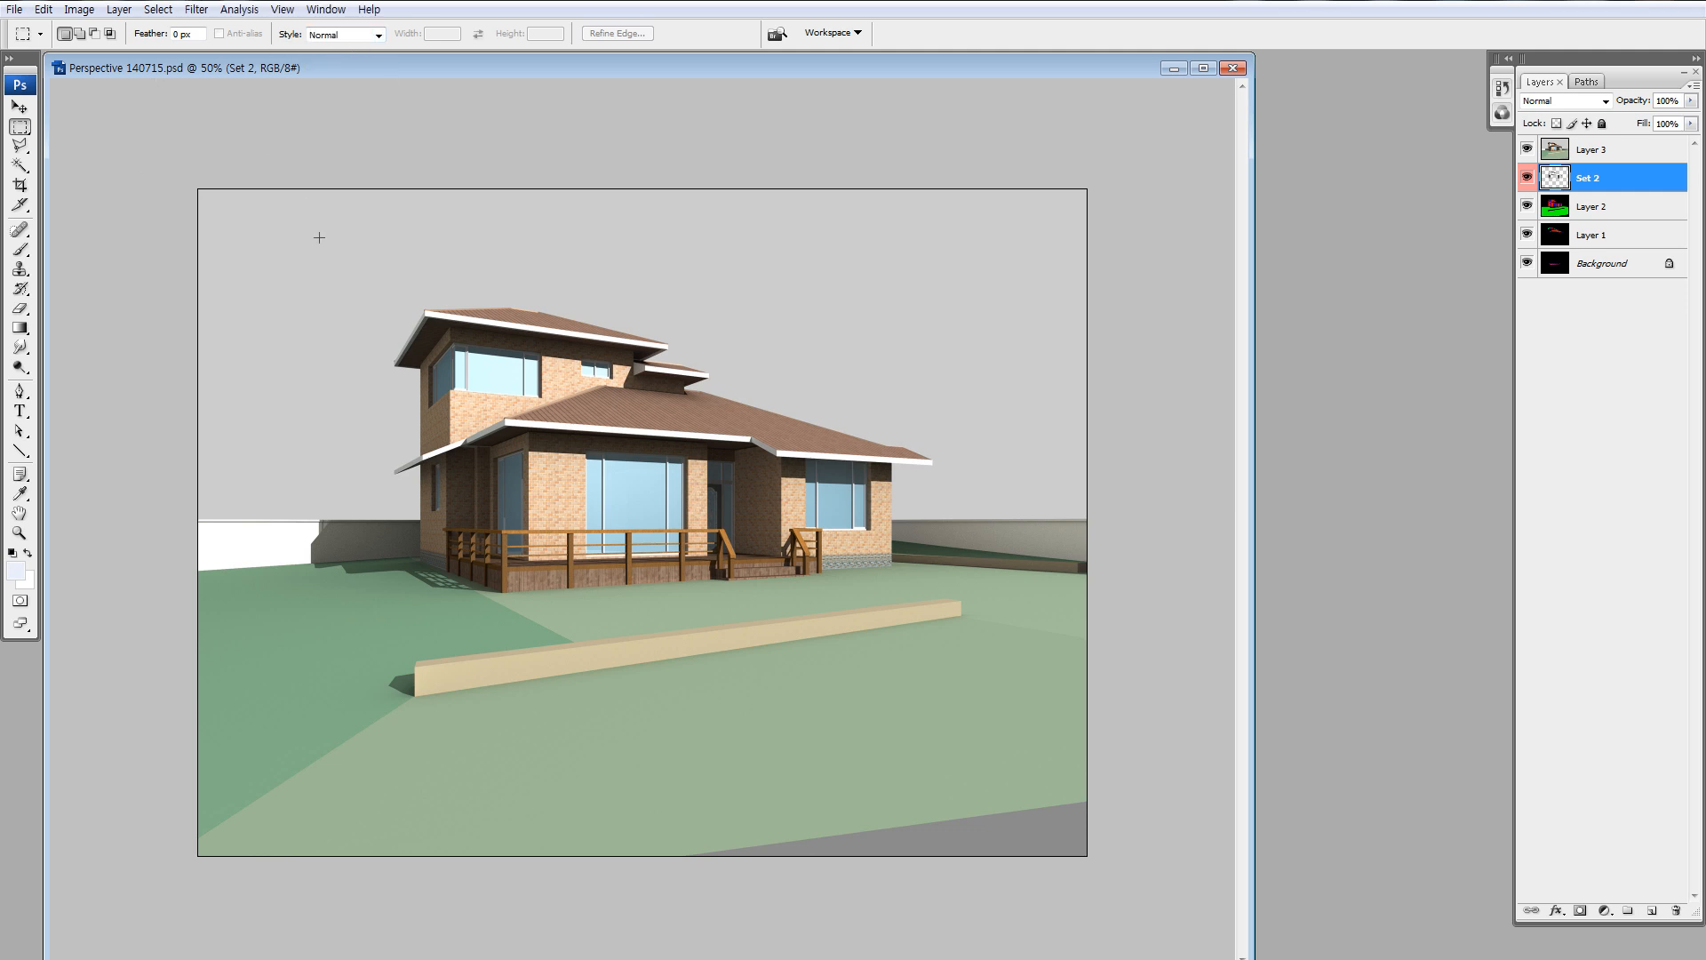
right_click(21, 128)
left_click(318, 385)
left_click(377, 36)
left_click(364, 74)
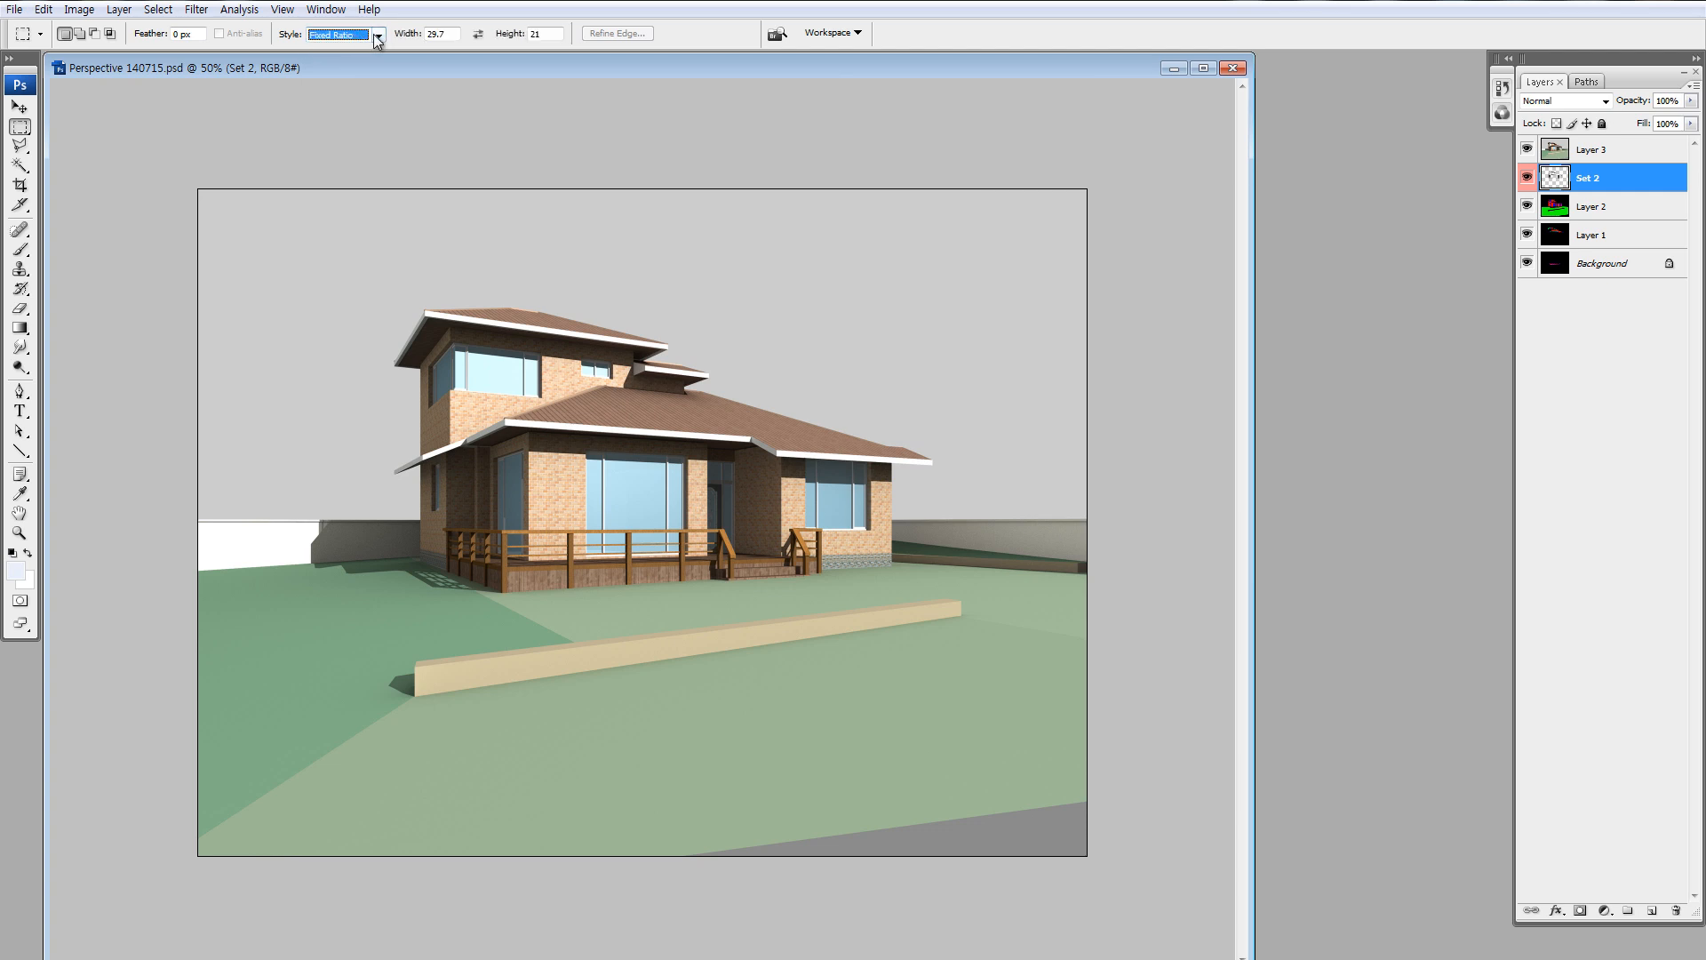
key("Tab")
left_click(453, 35)
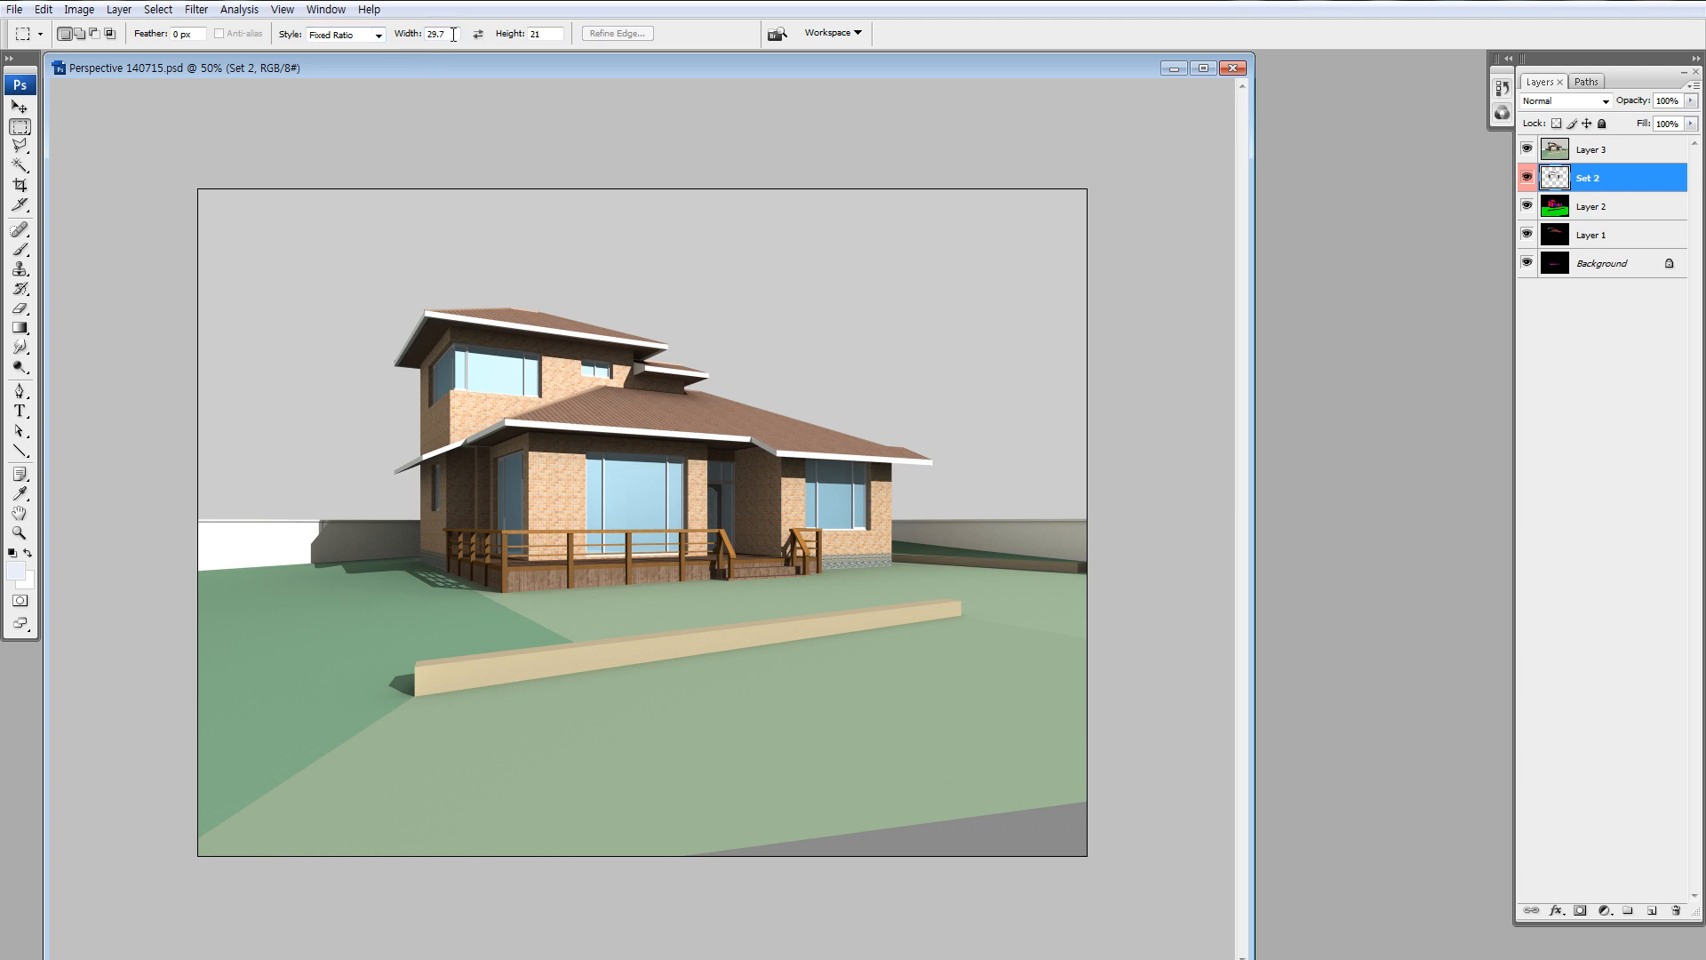
double_click(537, 34)
left_click(414, 37)
Try fixed-ratio marquee selections around the house.
left_click(408, 143)
left_click_drag(405, 402, 1187, 763)
left_click(298, 207)
left_click_drag(295, 219, 1063, 780)
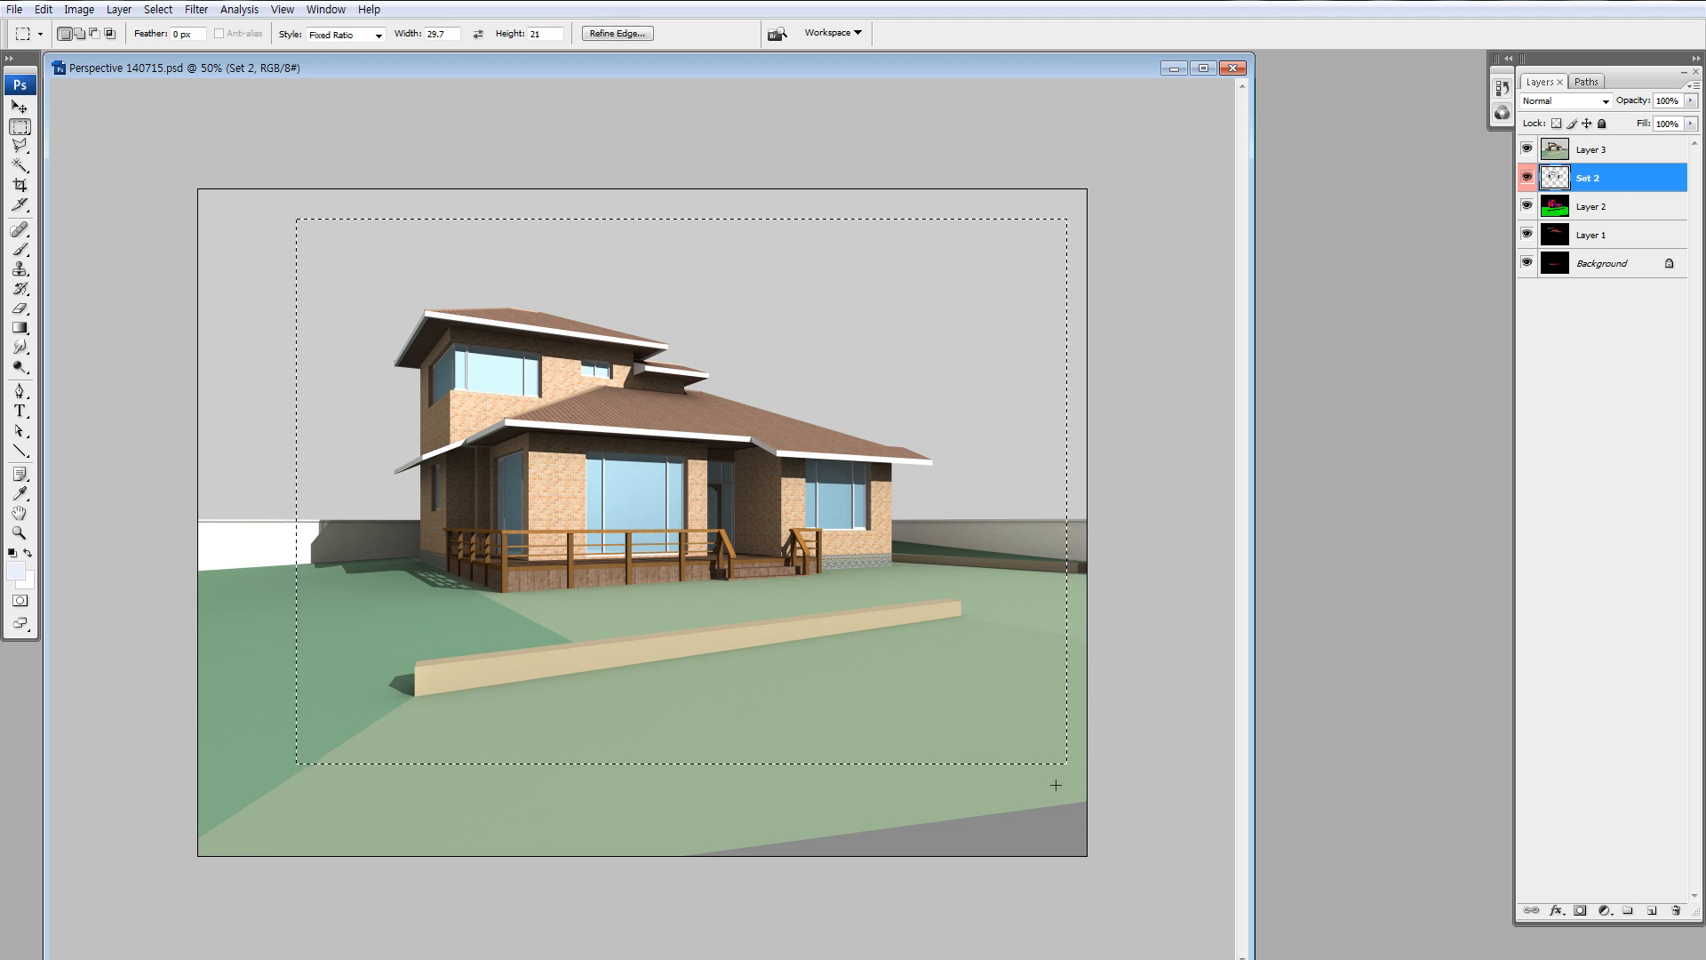
Select the full image width from its upper-left corner at the fixed ratio, and invert the selection to the strip along the lower edge.
left_click(177, 211)
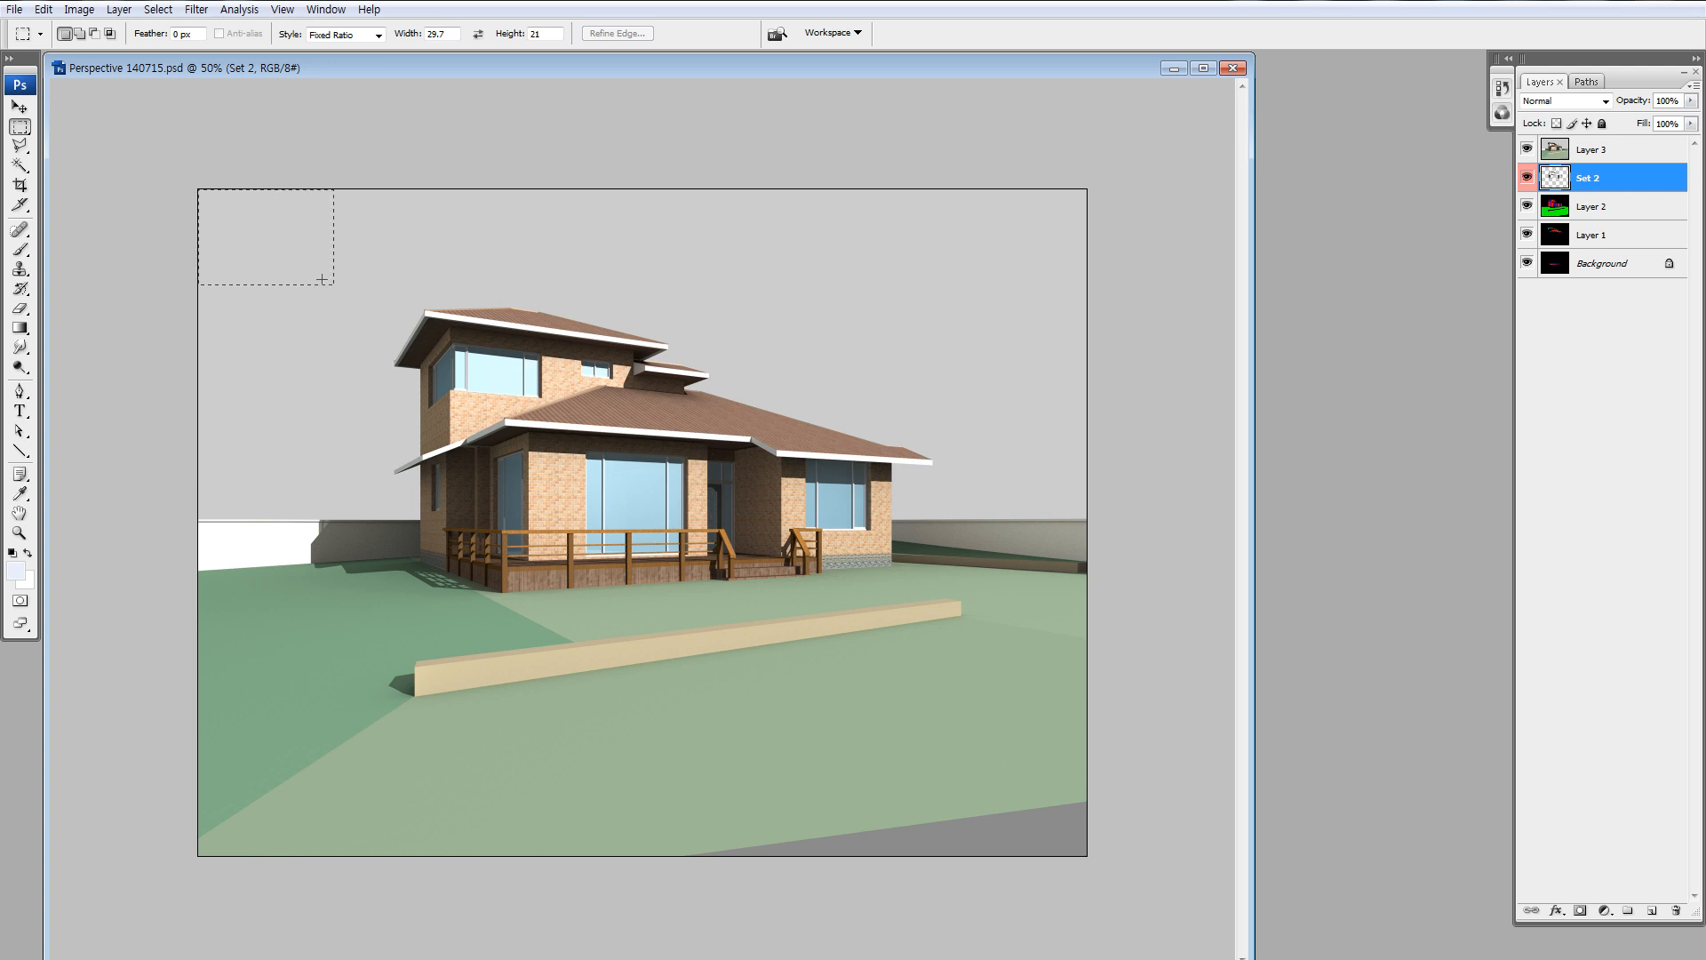
left_click_drag(321, 279, 1203, 826)
left_click_drag(1086, 817, 1080, 850)
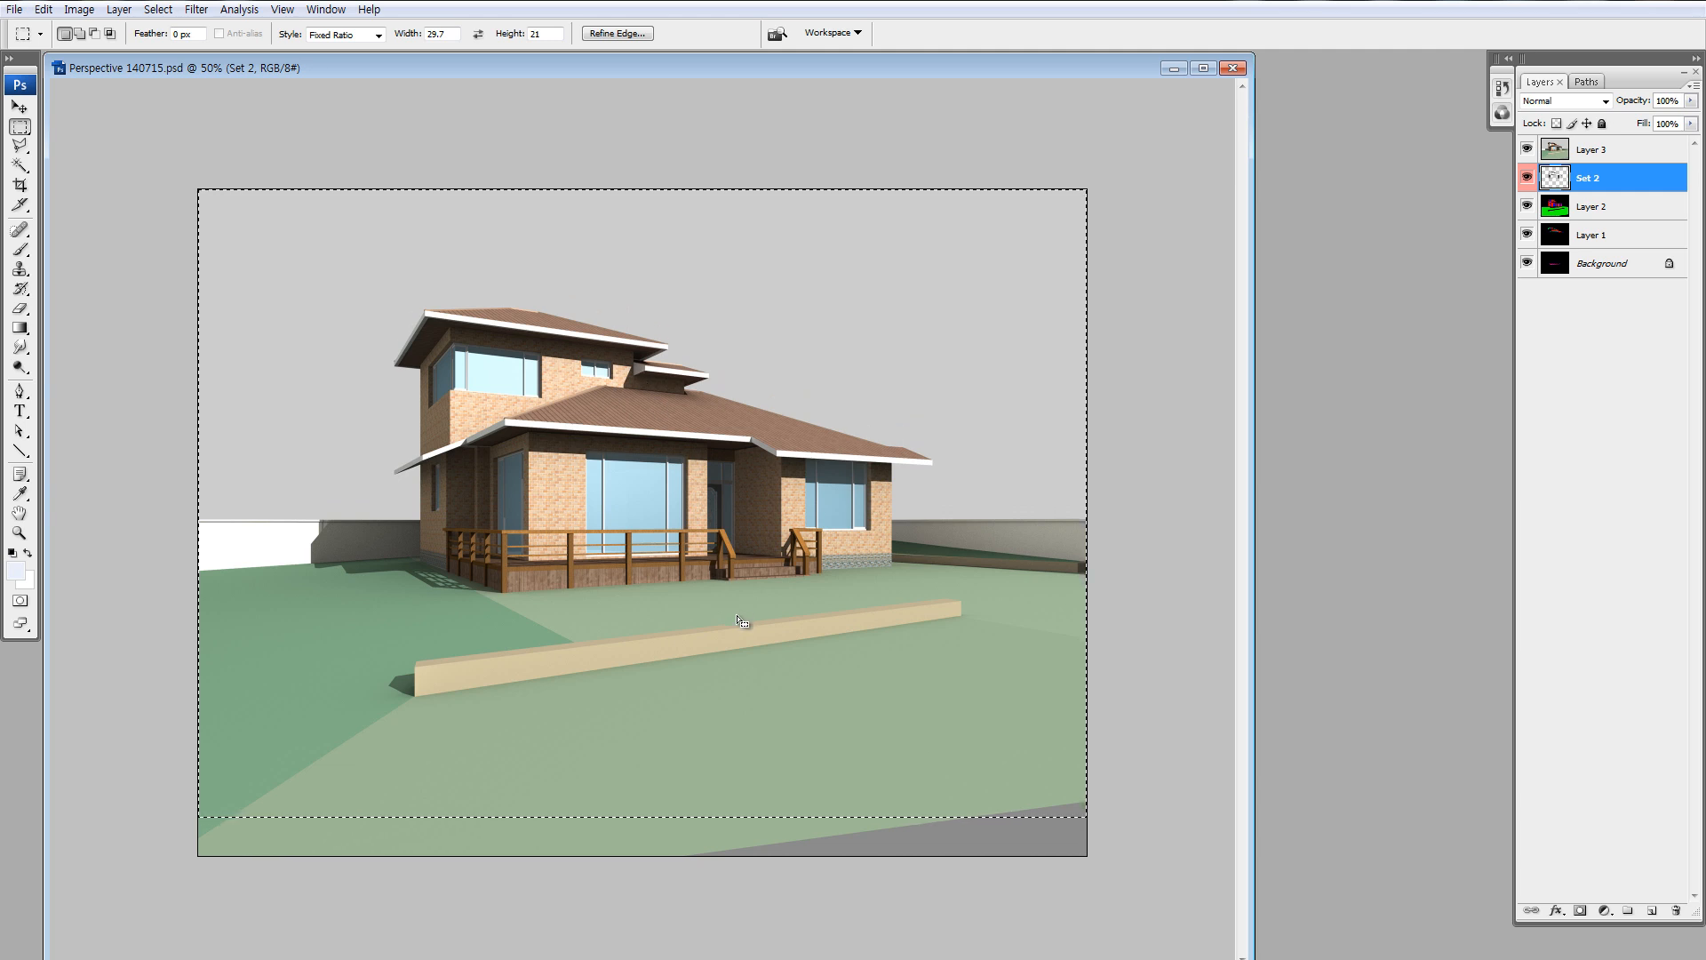
key("ctrl+shift+i")
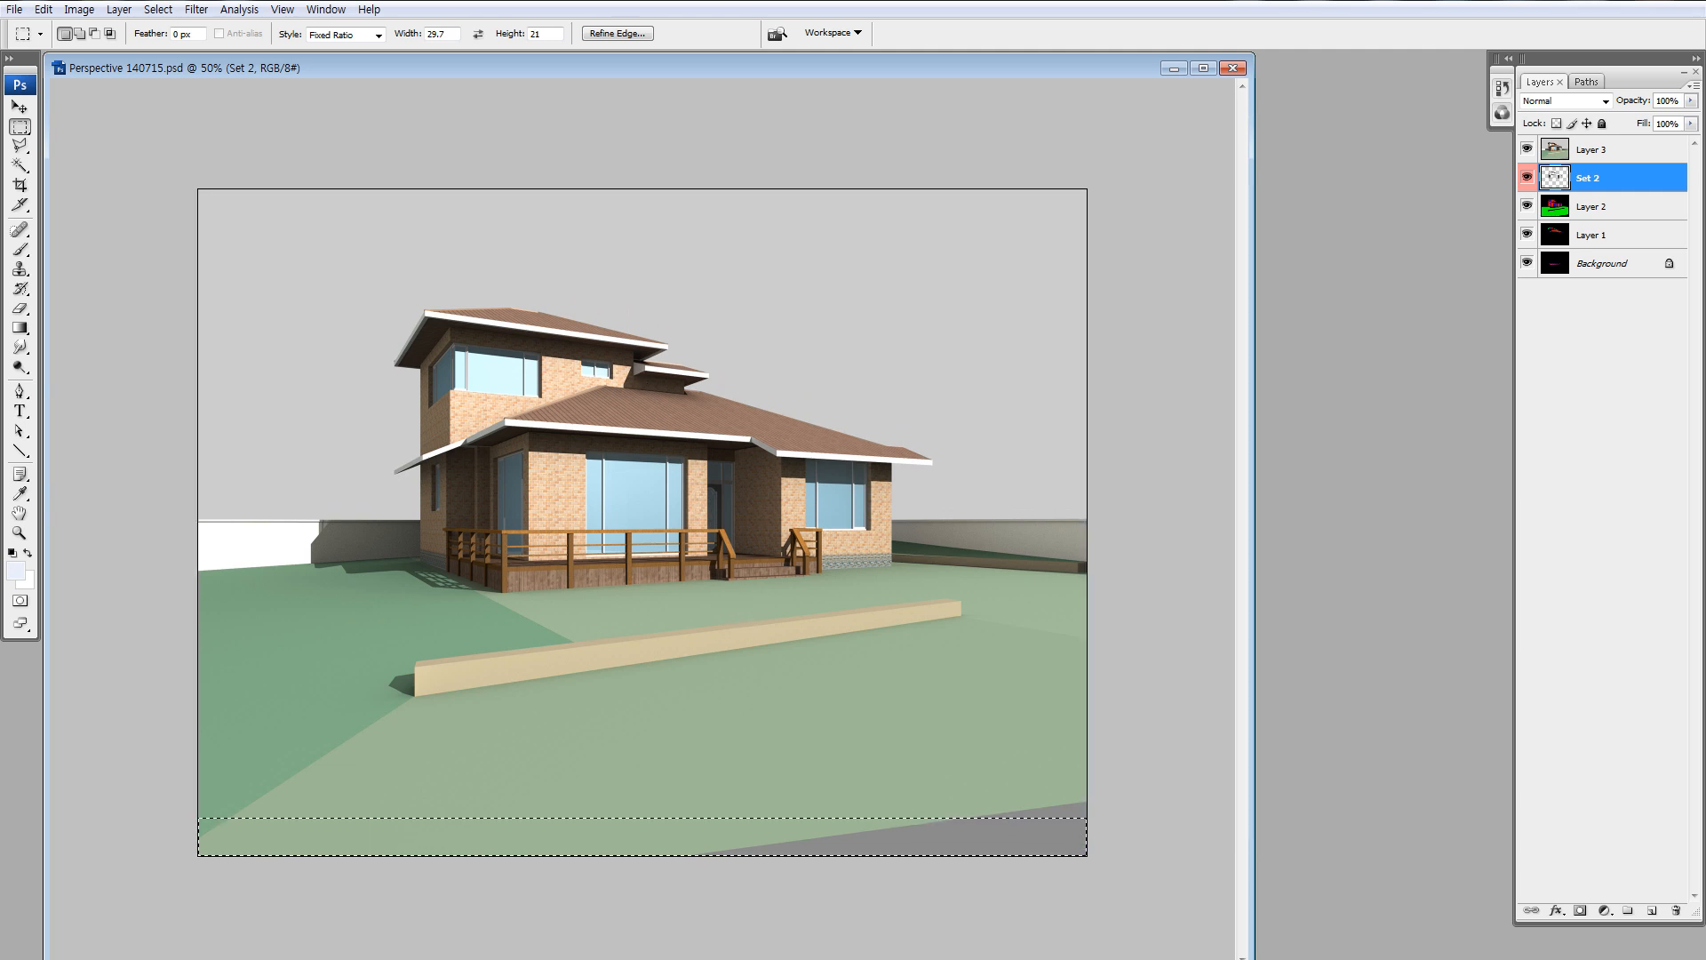
Restore the default colours, add a new layer at the top of the stack, fill the selected lower strip with black, and deselect.
key("d")
left_click(1651, 910)
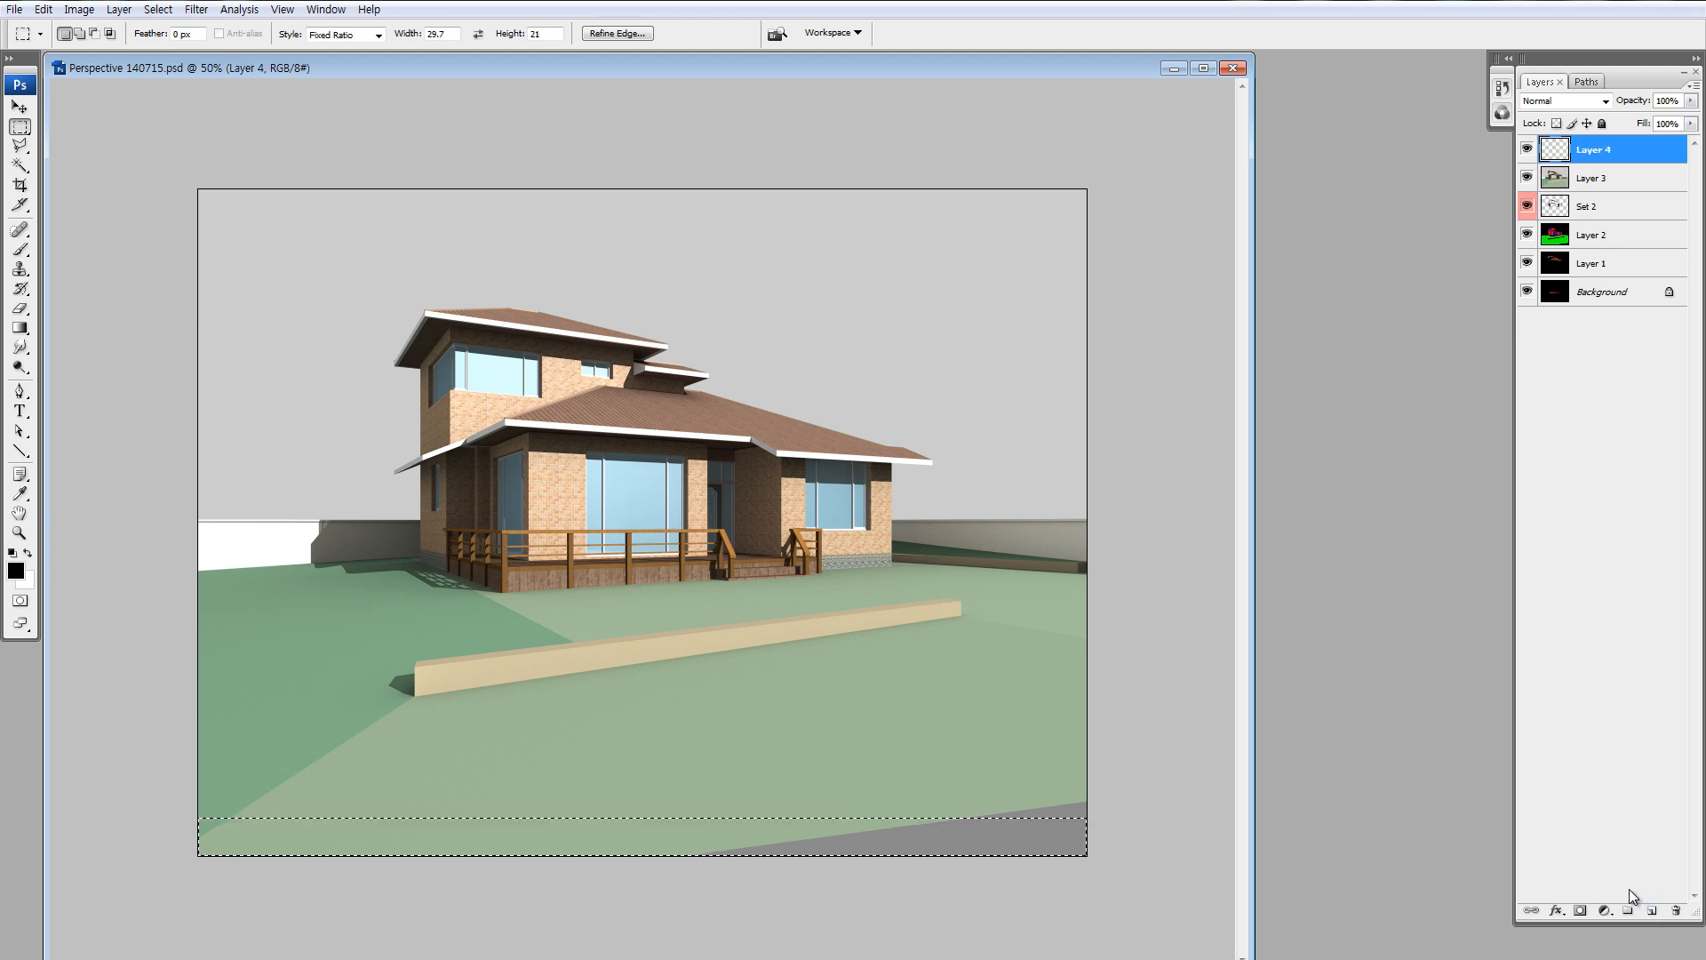
key("alt+BackSpace")
key("v")
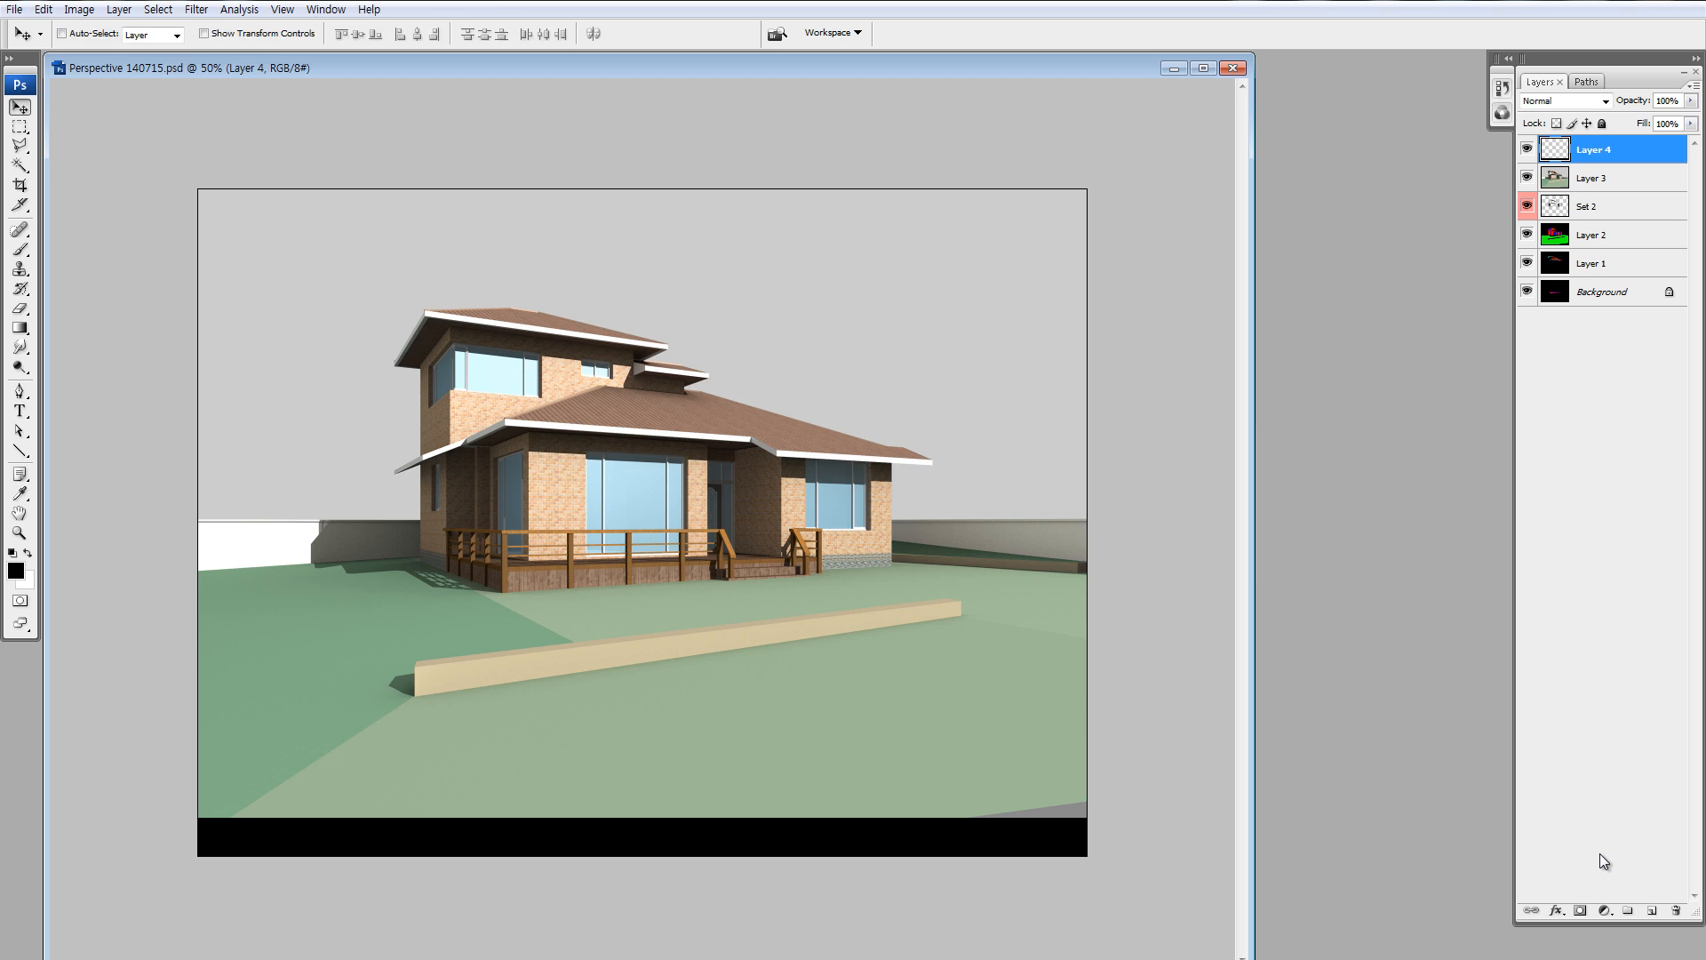
Preview the framed house rendering in full-screen mode on a black background with the interface hidden.
key("ctrl+minus")
key("Tab")
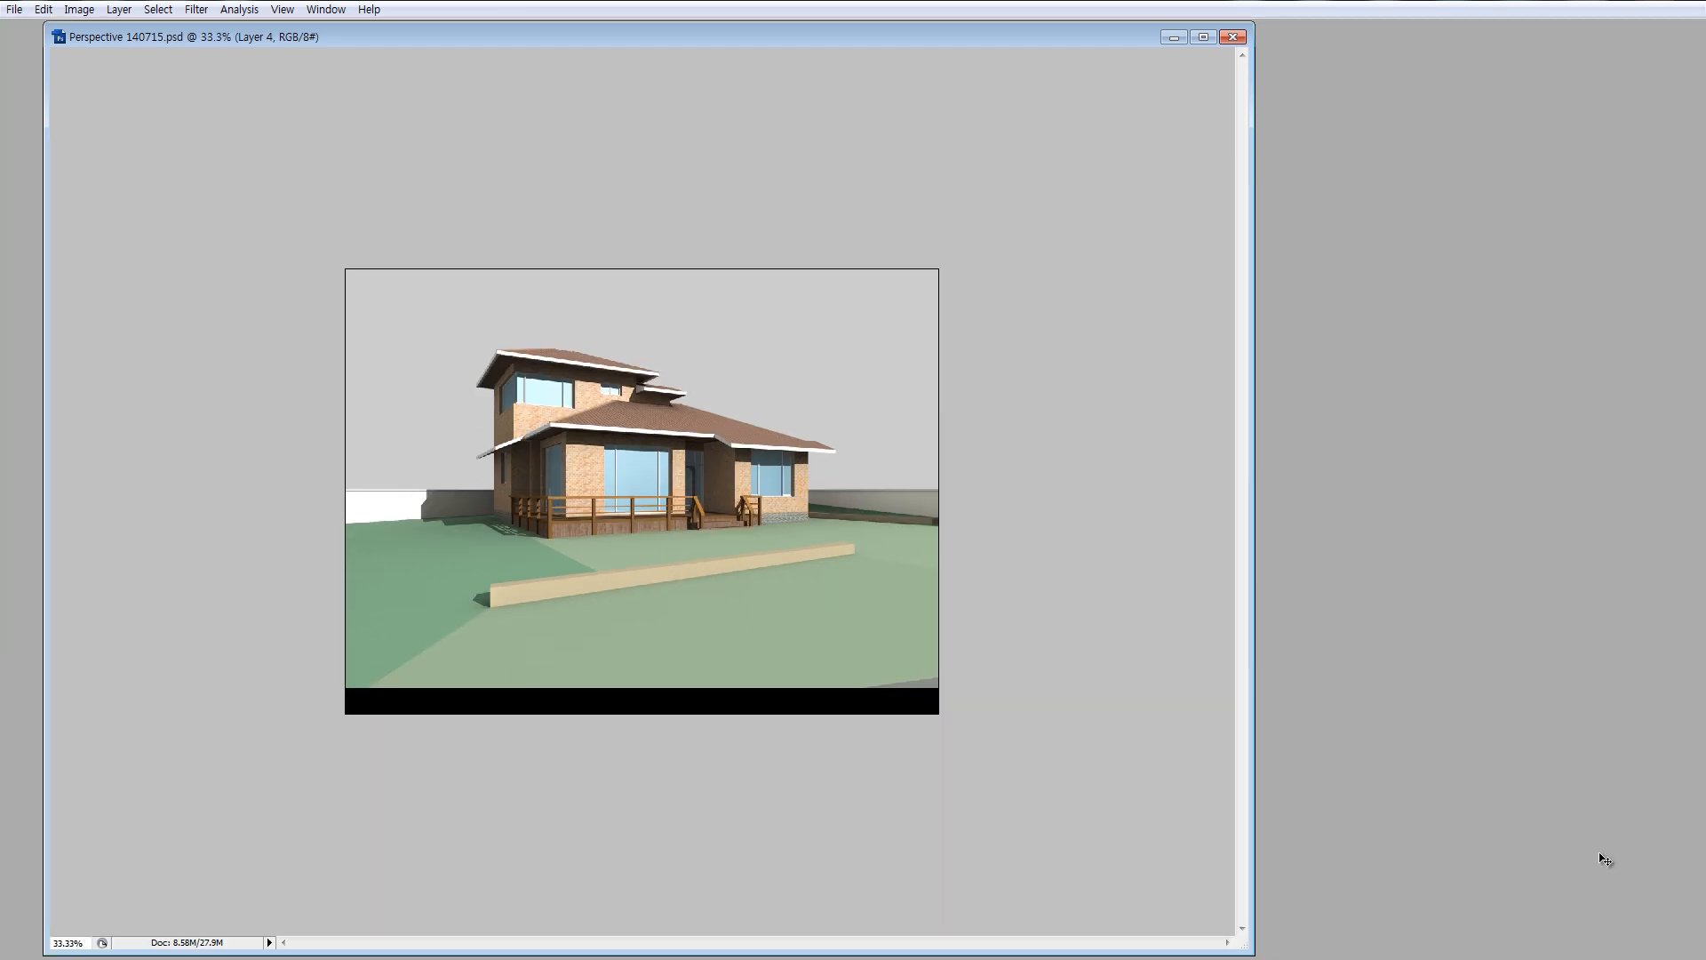
key("f")
key("f")
key("f")
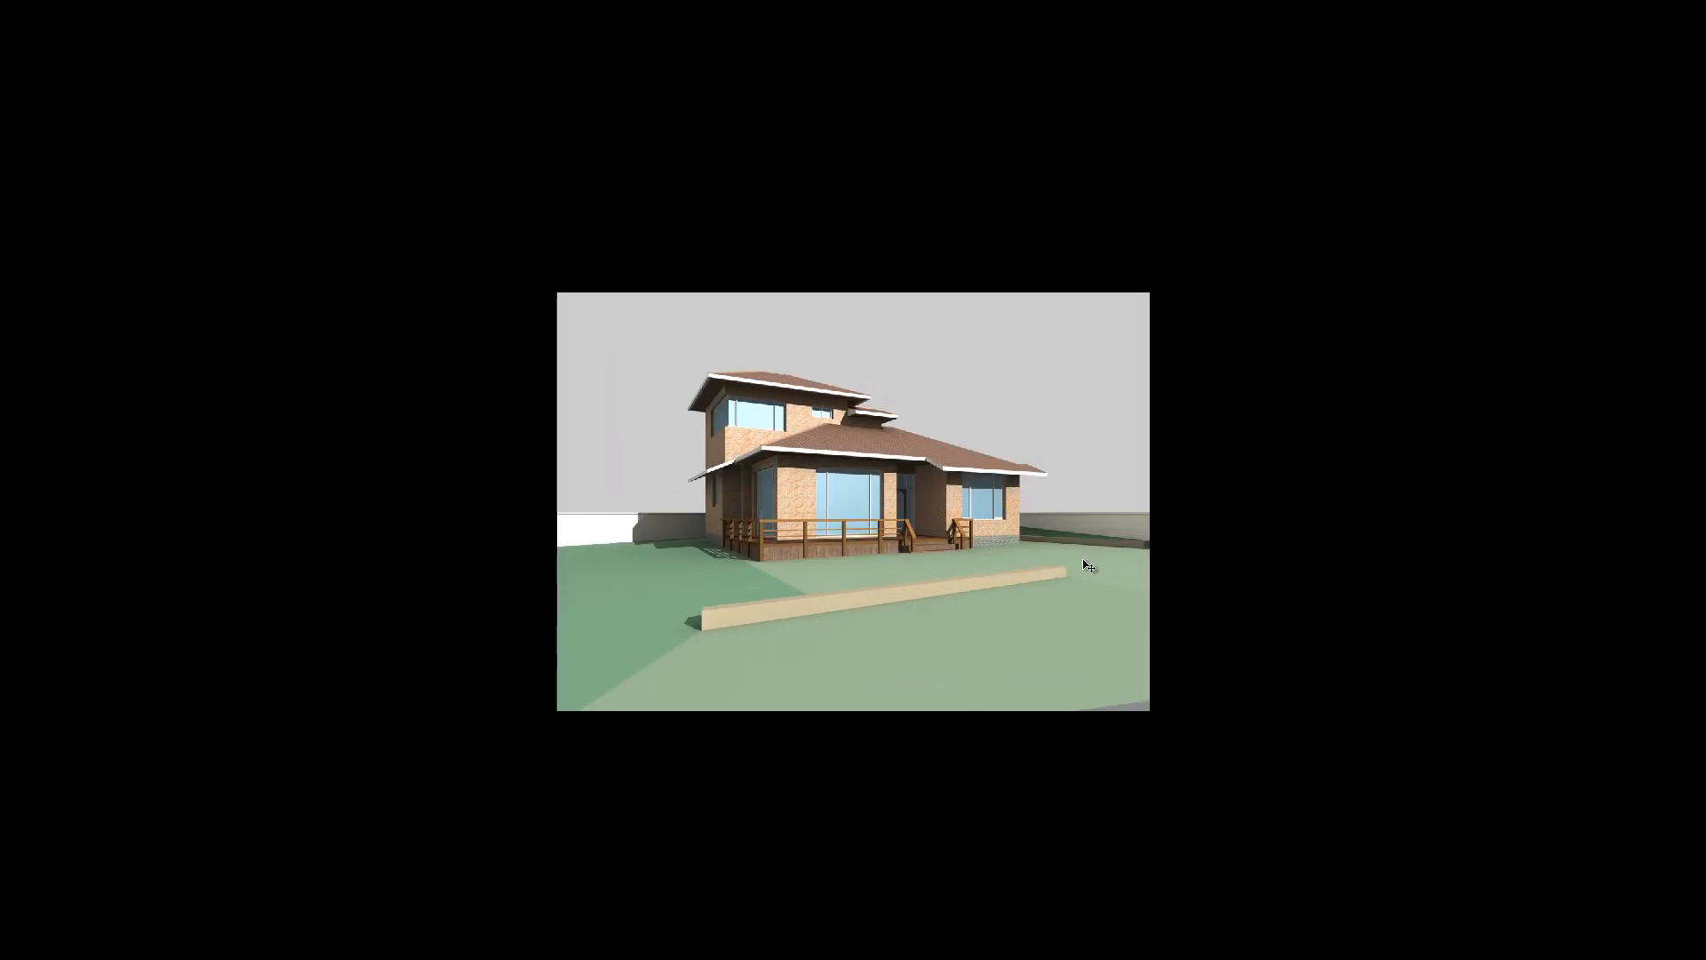
key("ctrl+plus")
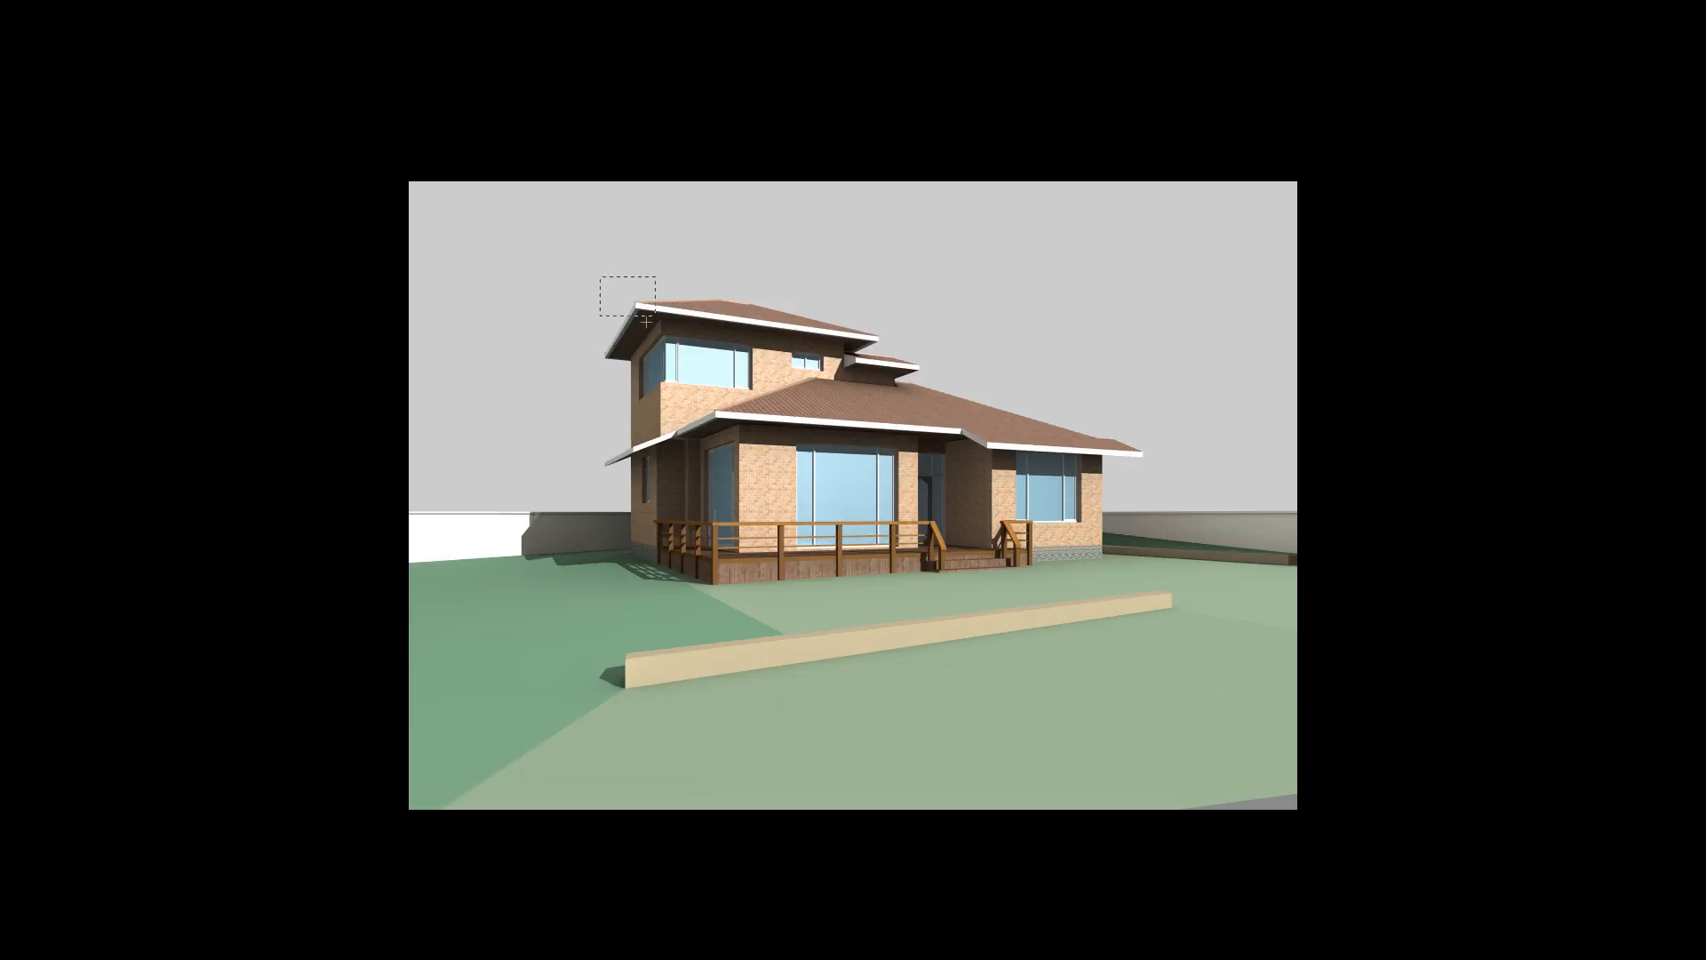
Try a fixed-ratio marquee selection closely around the house, deselect it, and return to the standard screen mode.
left_click_drag(646, 321, 938, 516)
left_click_drag(1145, 579, 1252, 653)
left_click_drag(802, 450, 802, 433)
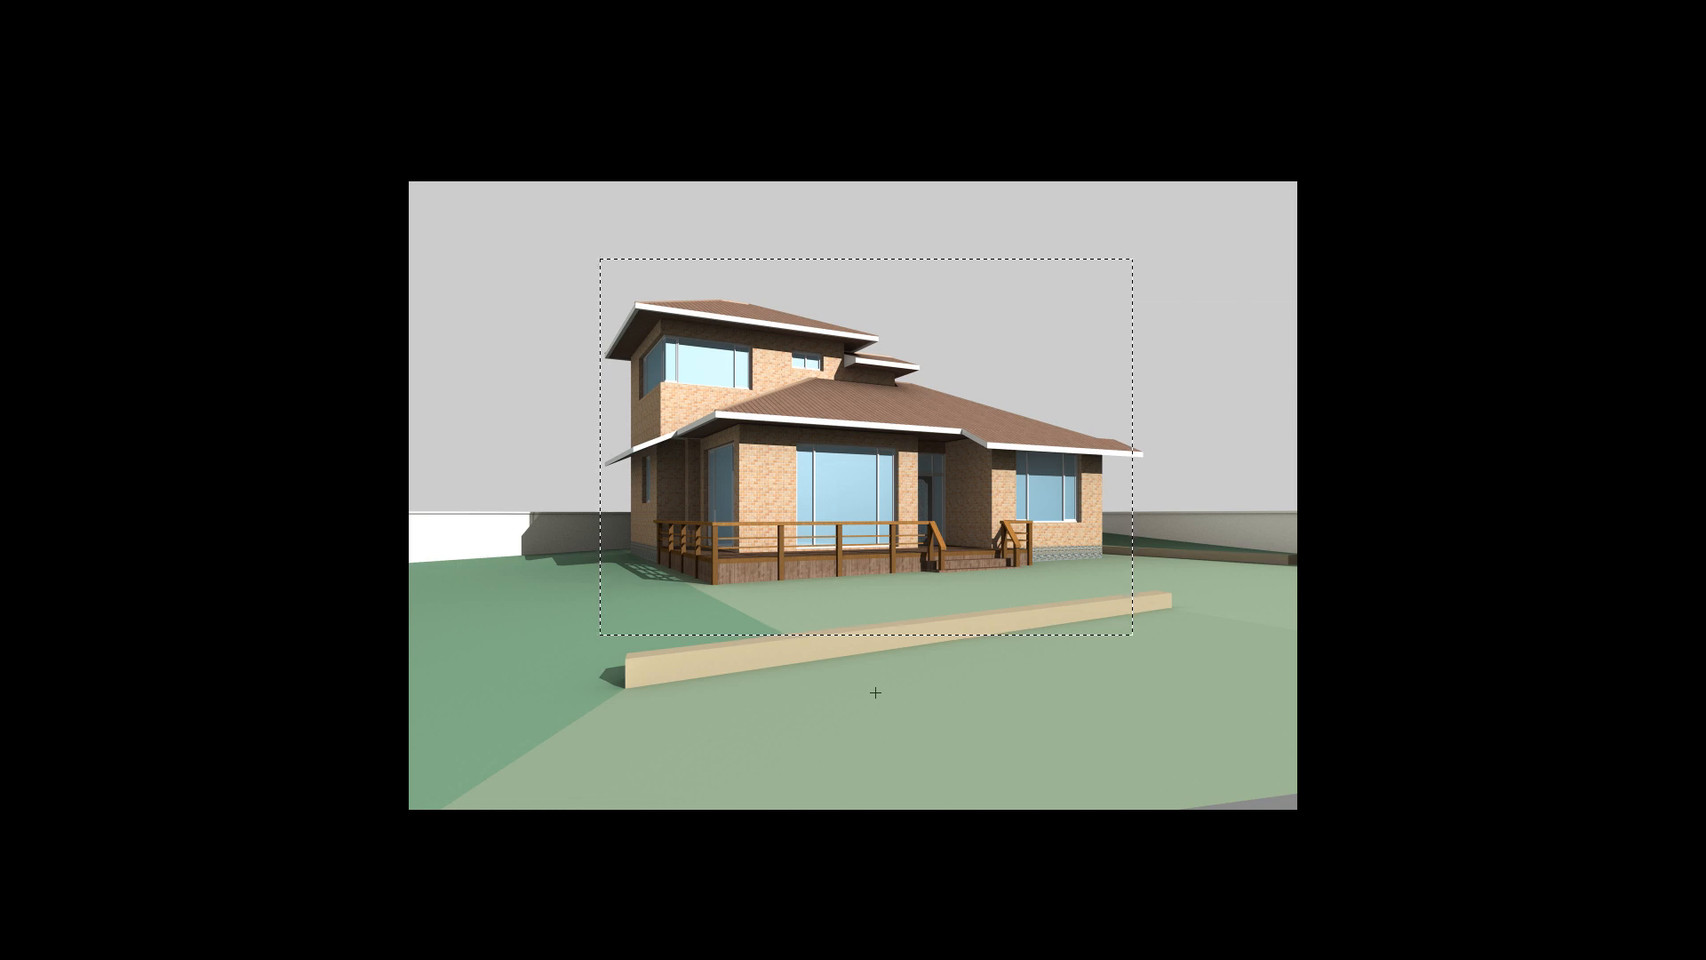
key("f")
key("ctrl+d")
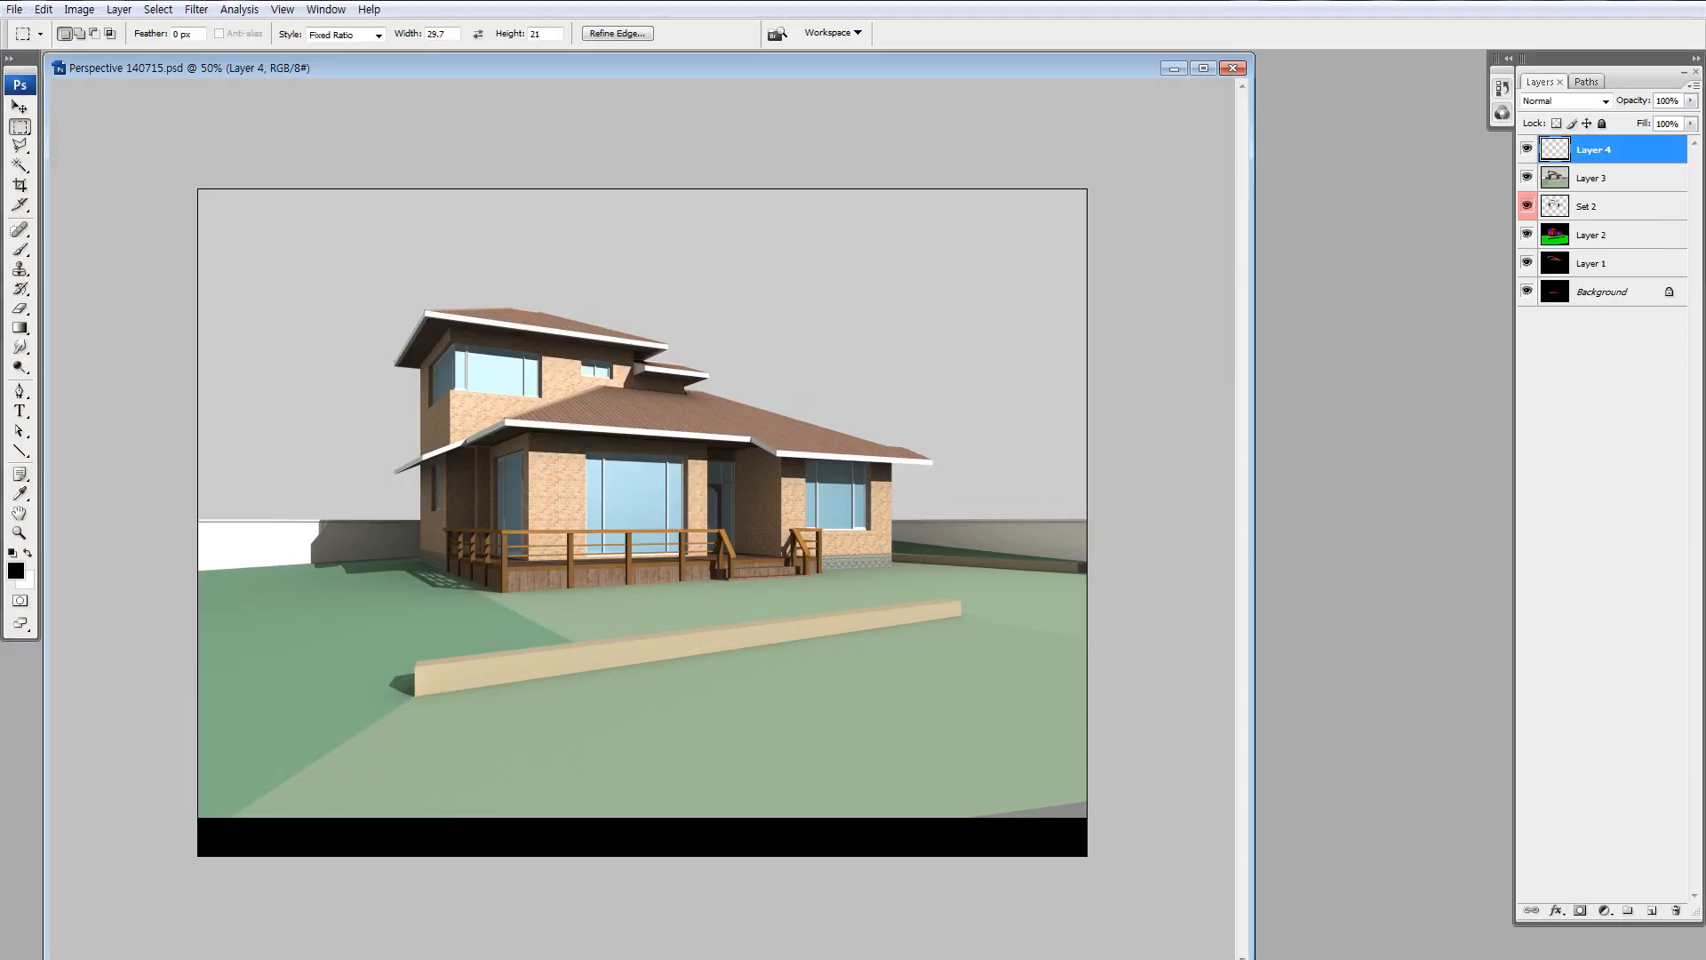
Extend the canvas height to 110 percent, anchored at bottom centre so that the added area lies above the image.
key("v")
left_click_drag(746, 68, 808, 72)
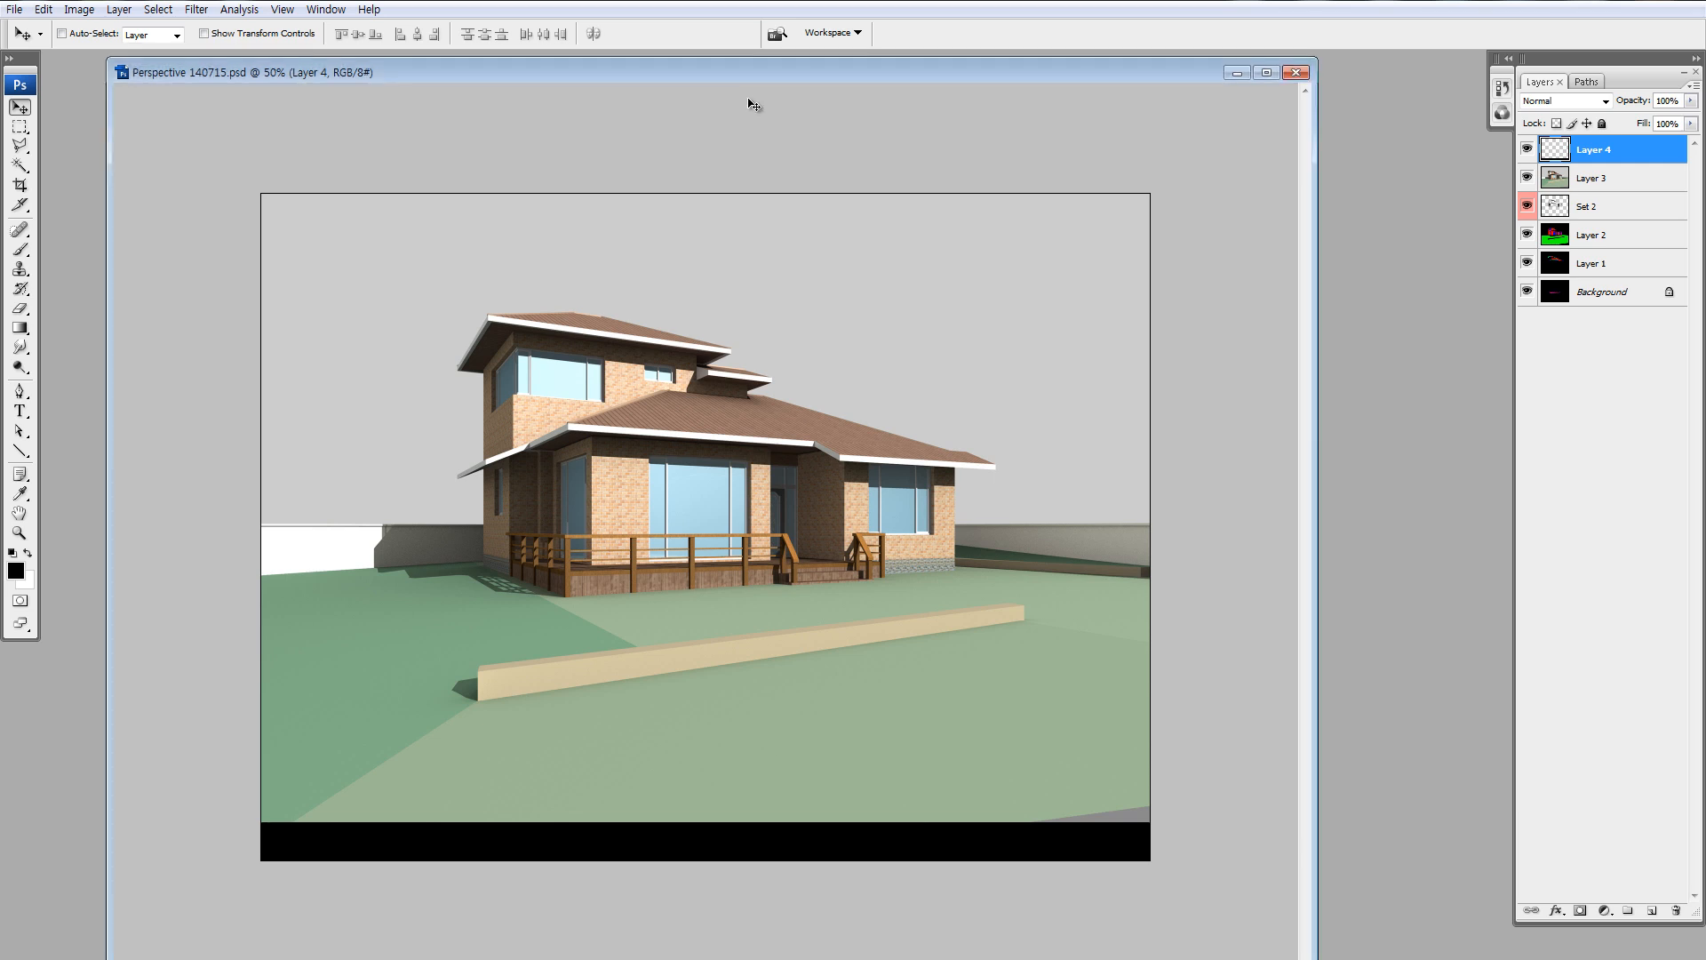
left_click_drag(697, 71, 727, 74)
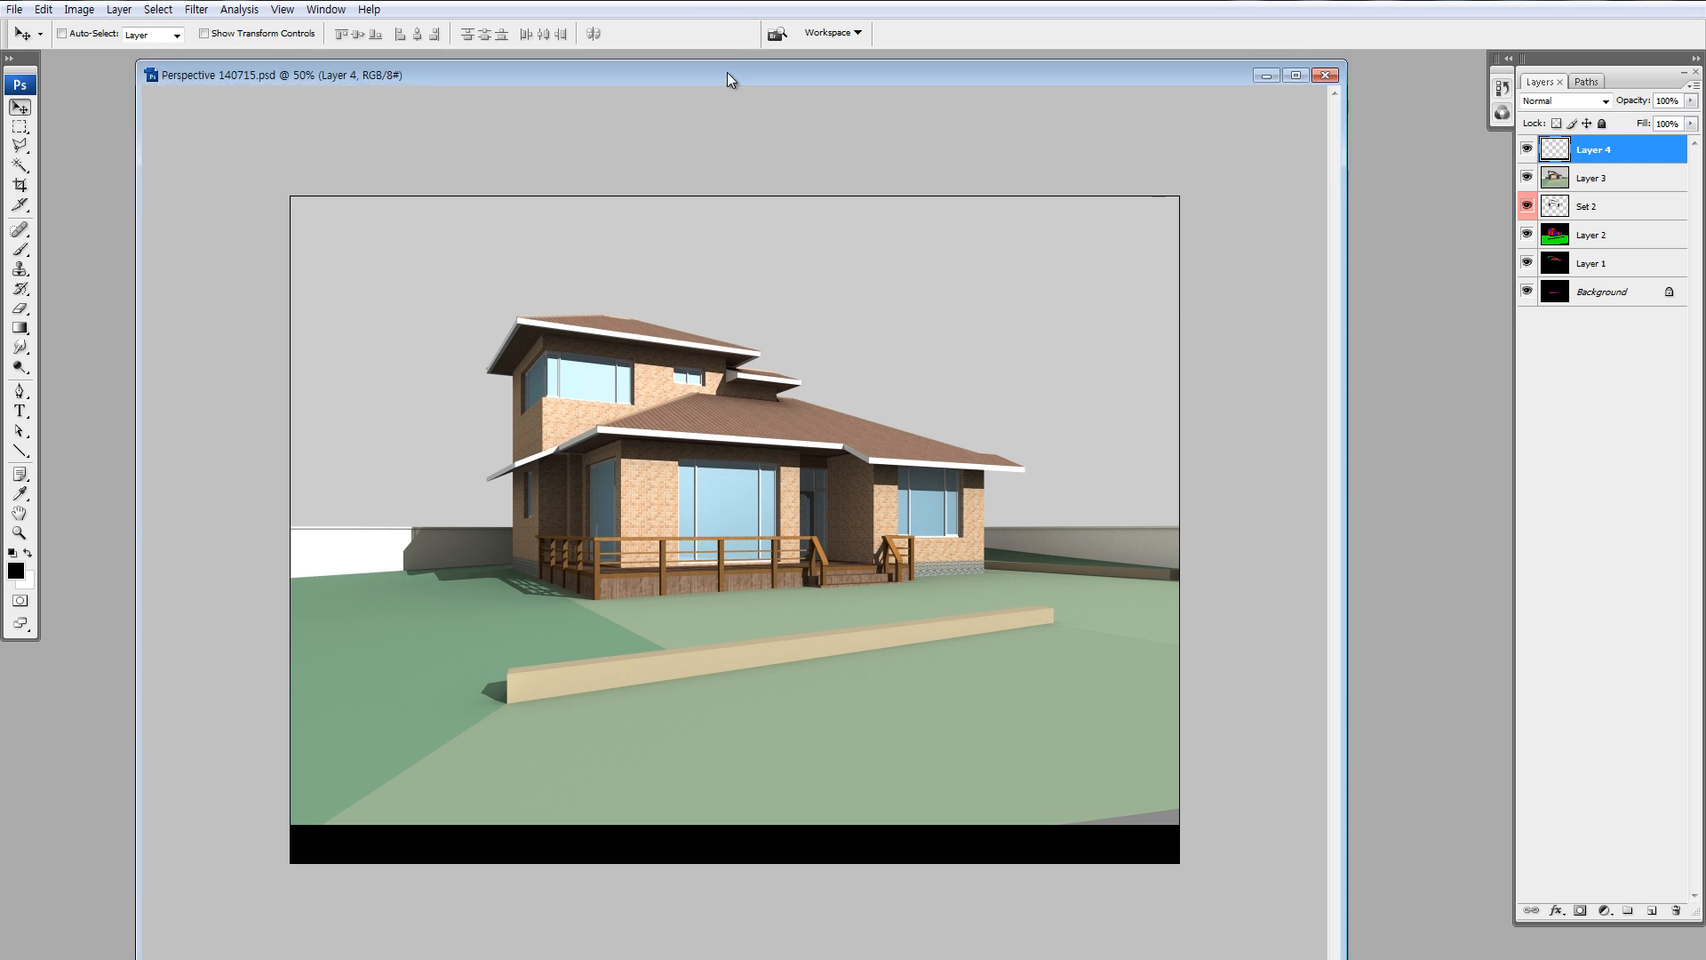
right_click(727, 73)
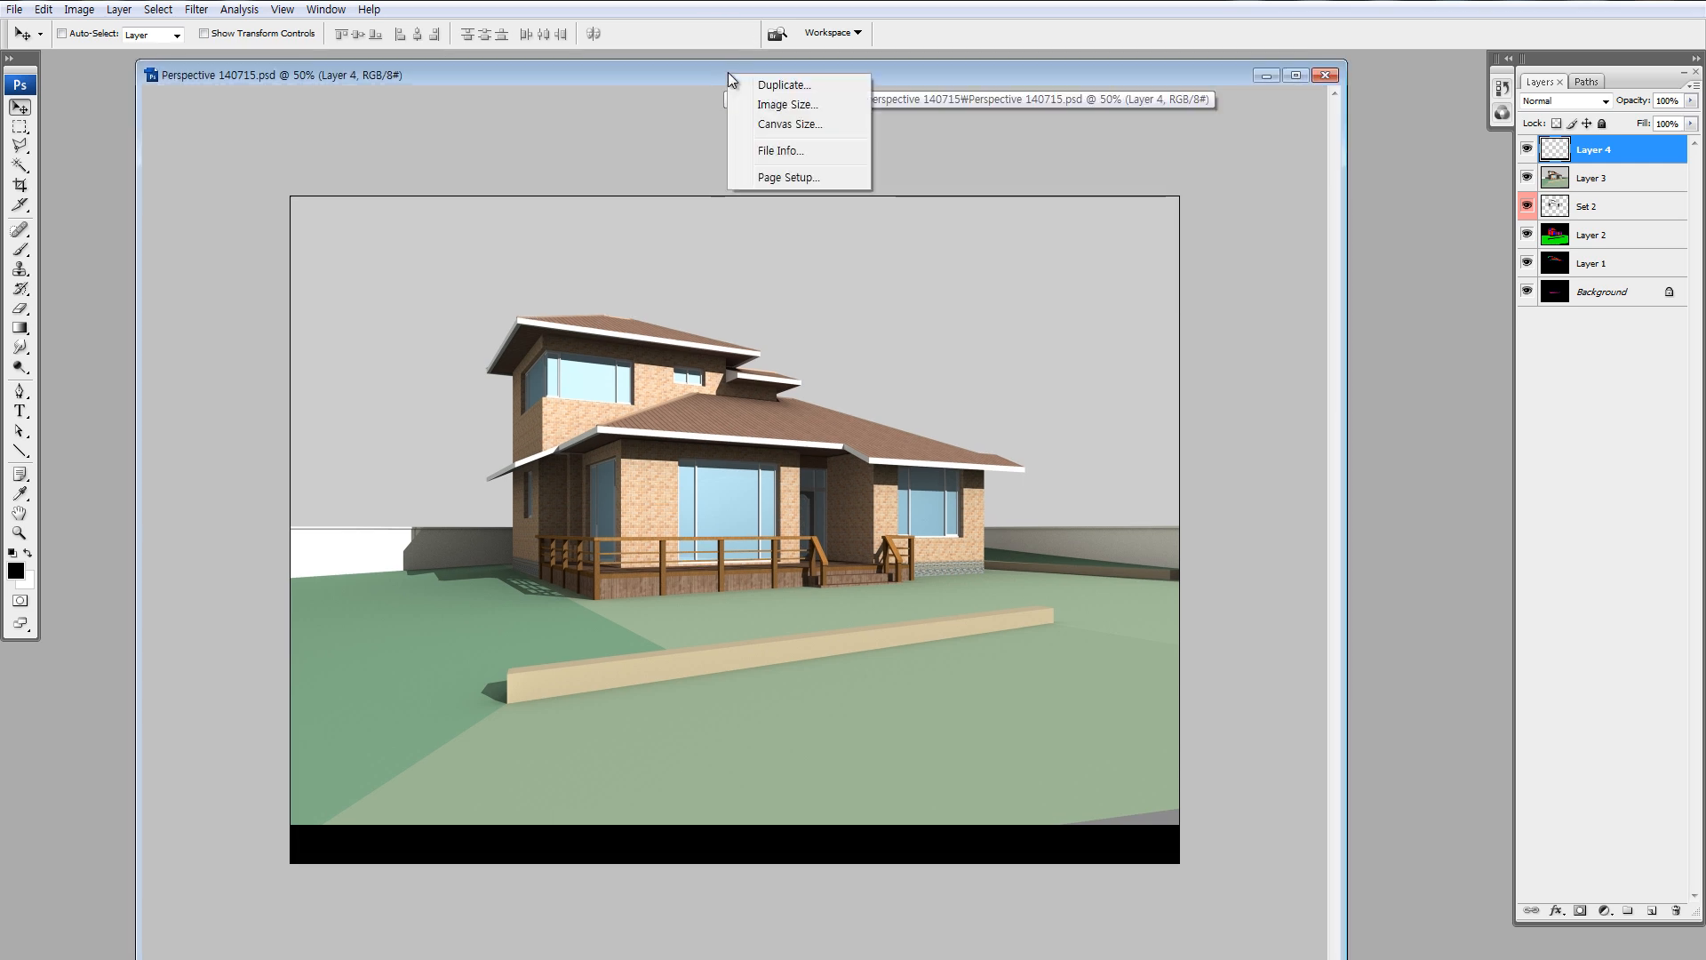
left_click(789, 125)
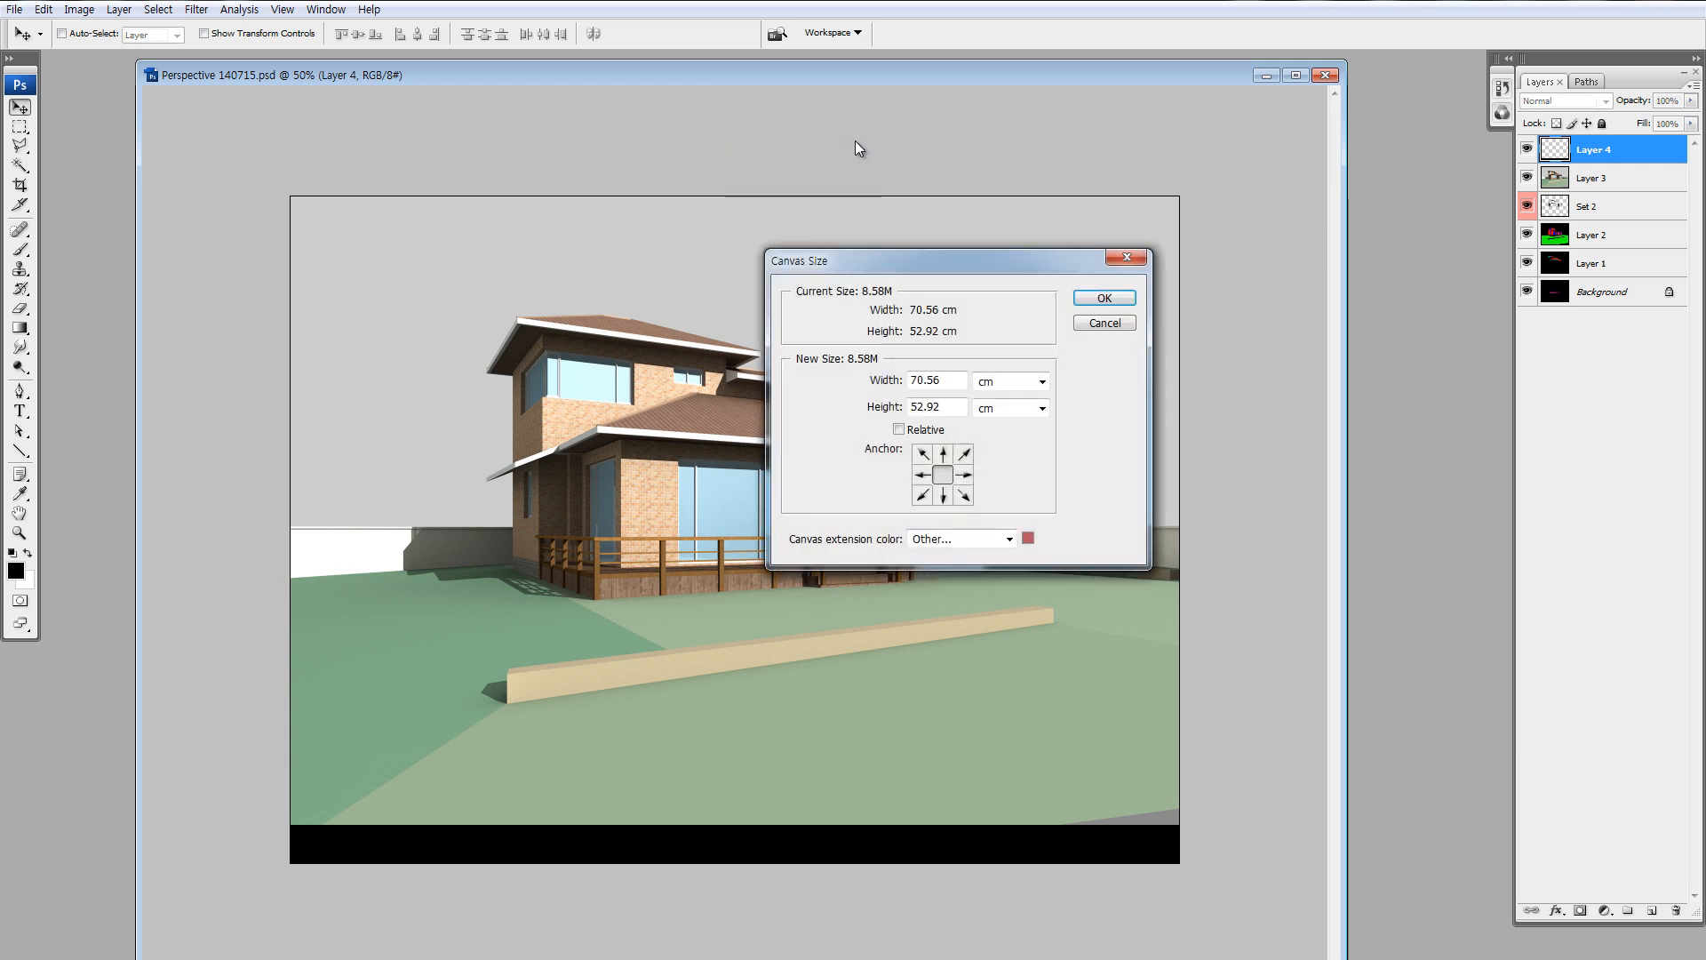
left_click(944, 498)
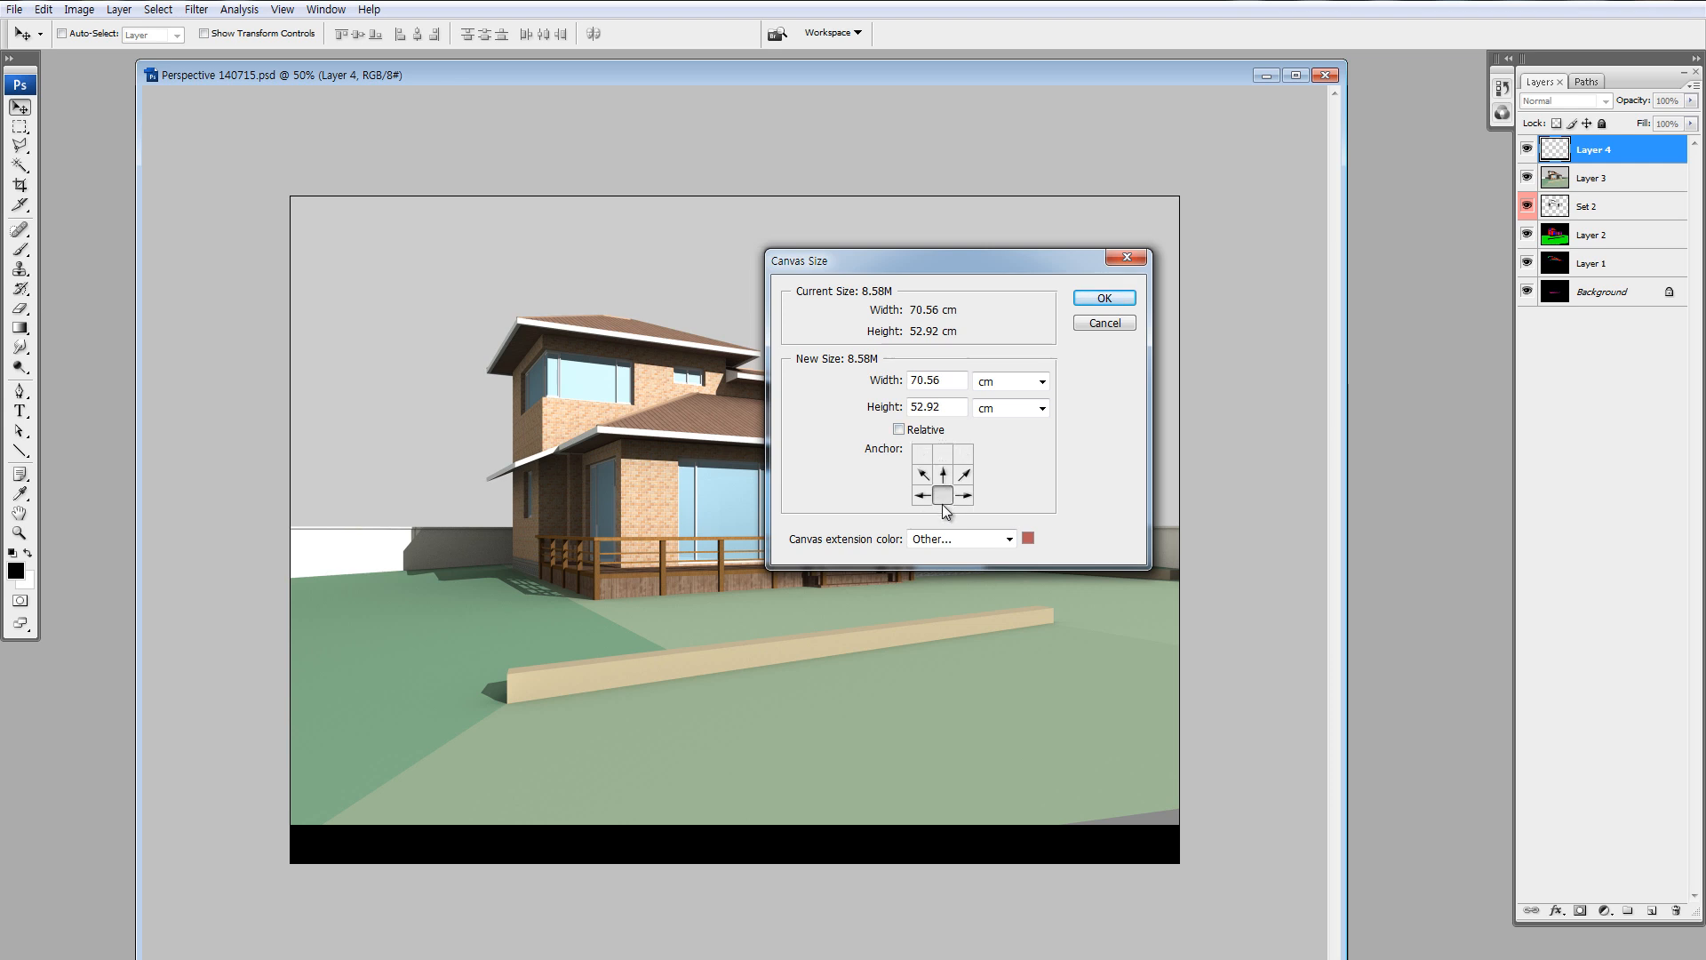
left_click(1041, 407)
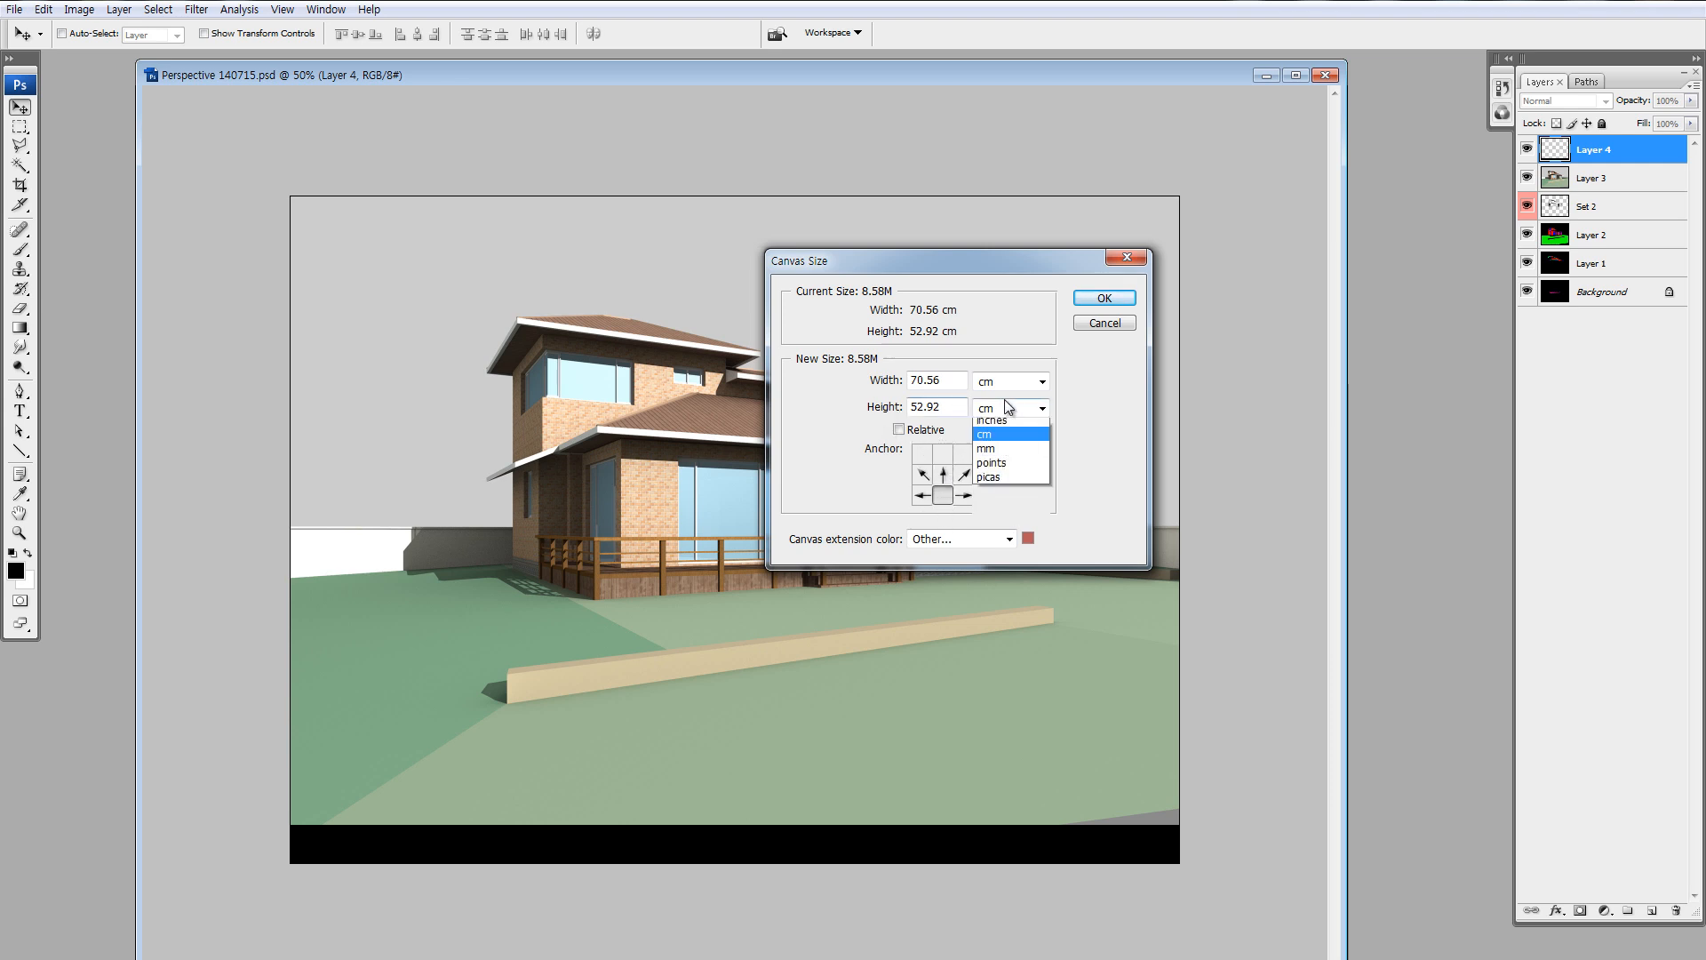
left_click(1013, 428)
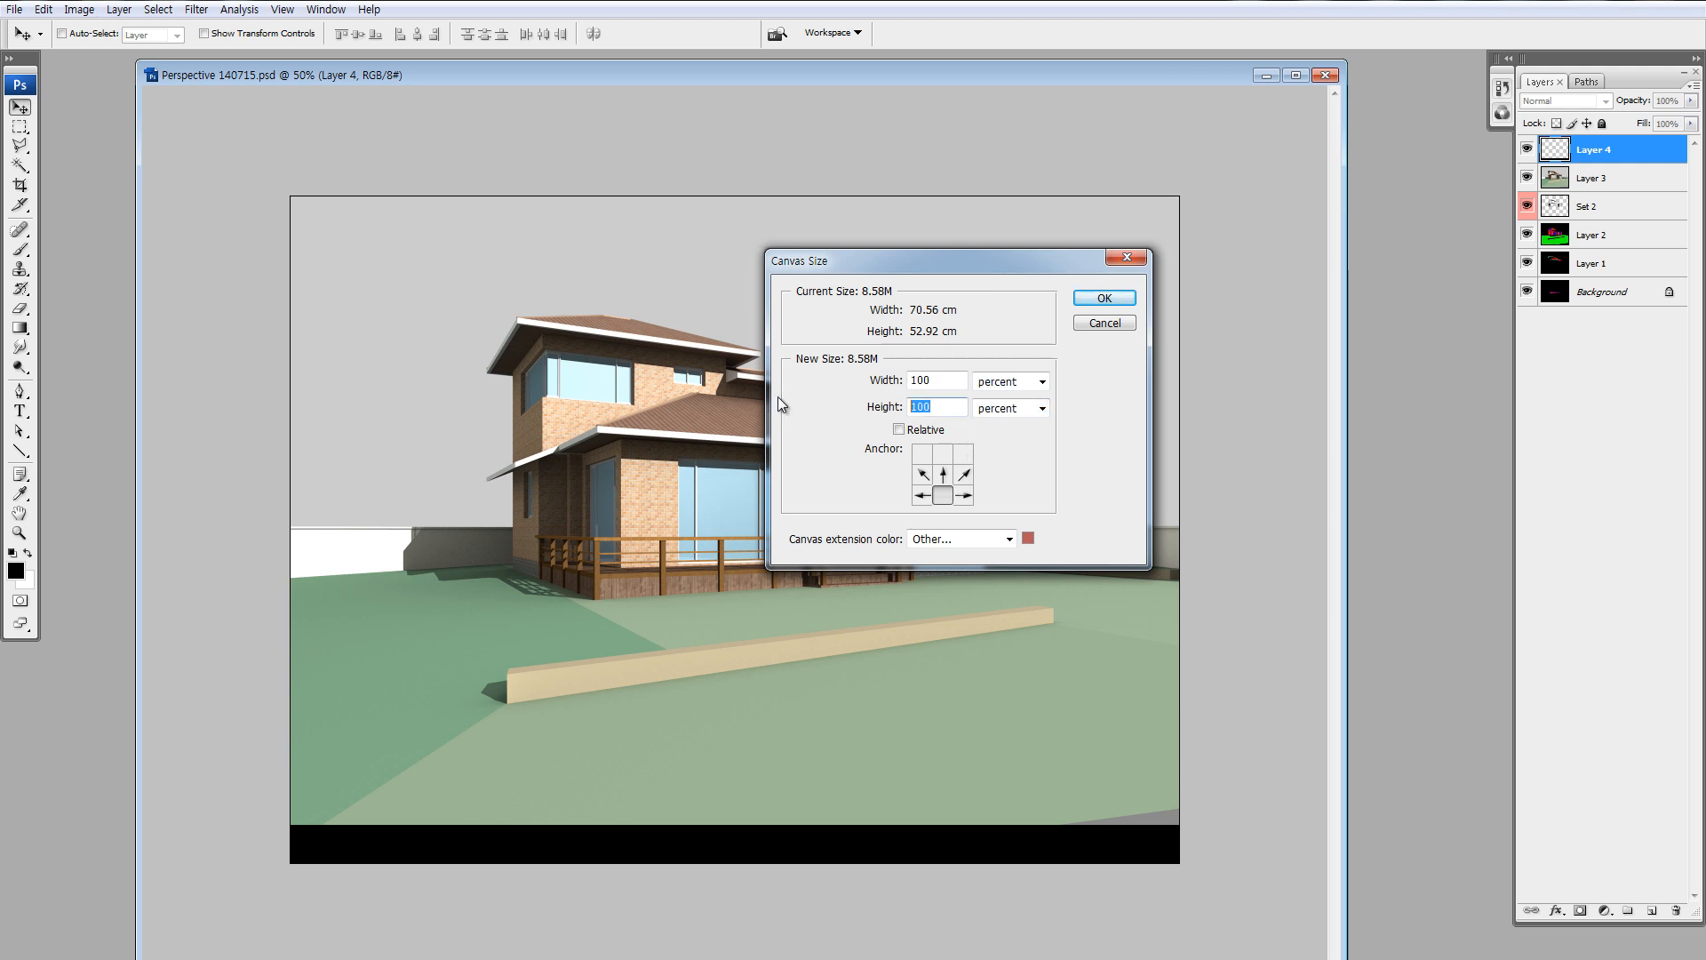
type("110")
left_click(1106, 300)
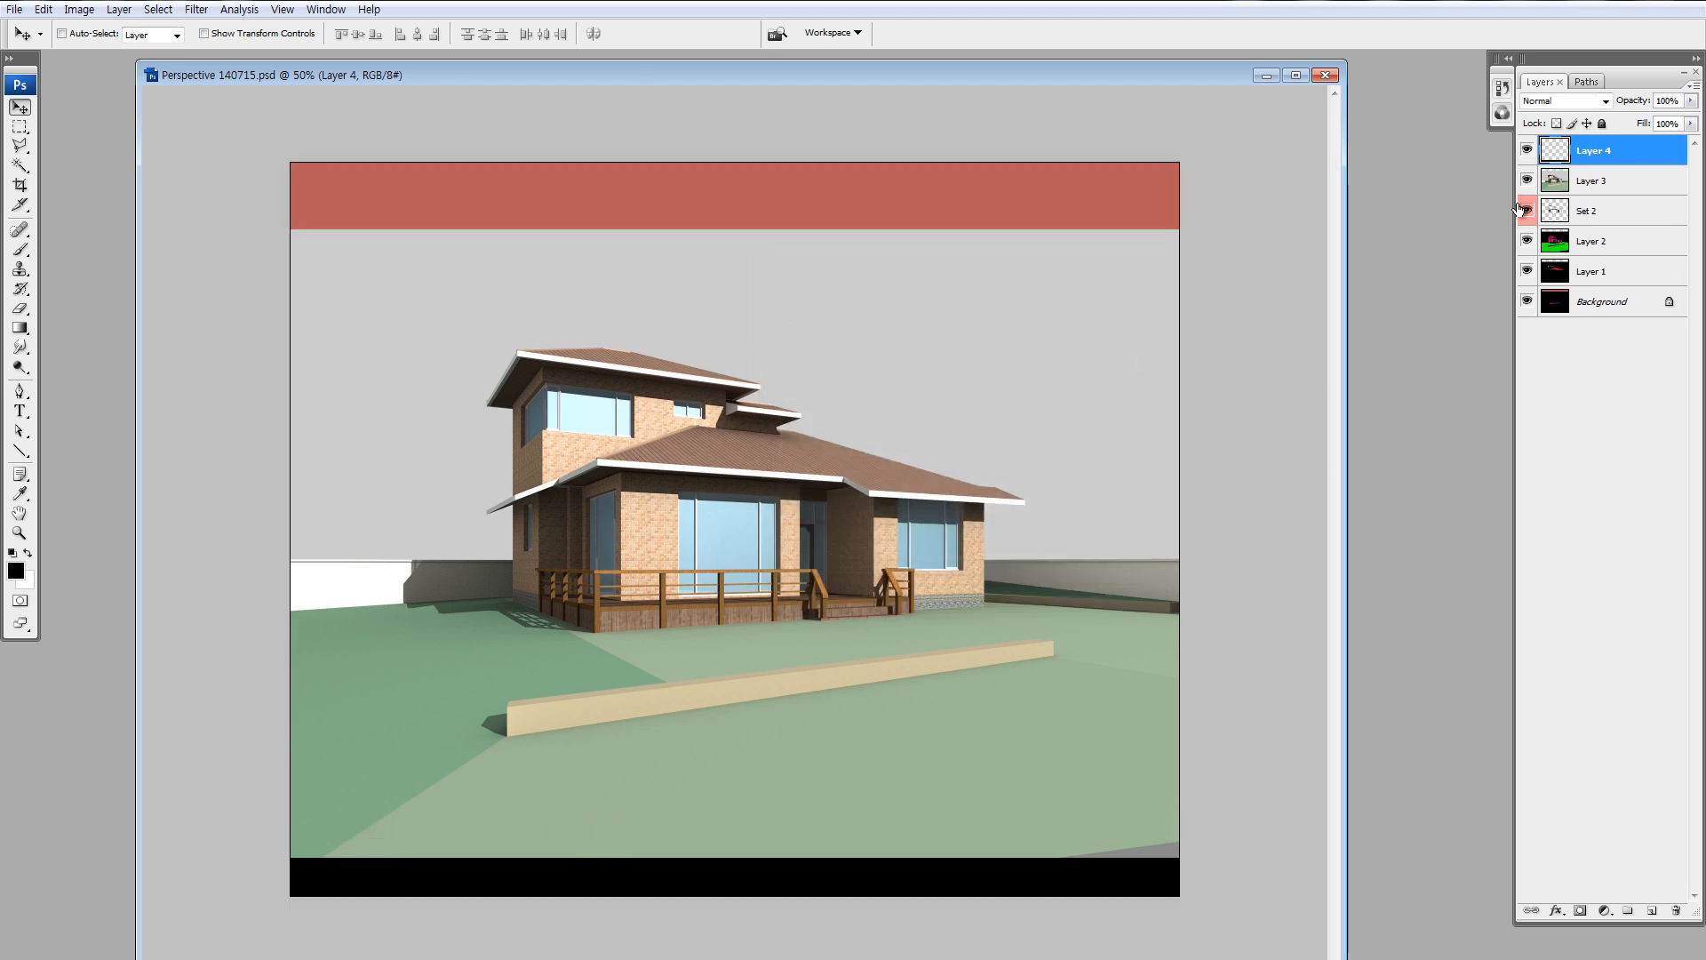
Check the Background layer in isolation, and undo the canvas extension.
left_click(1541, 307)
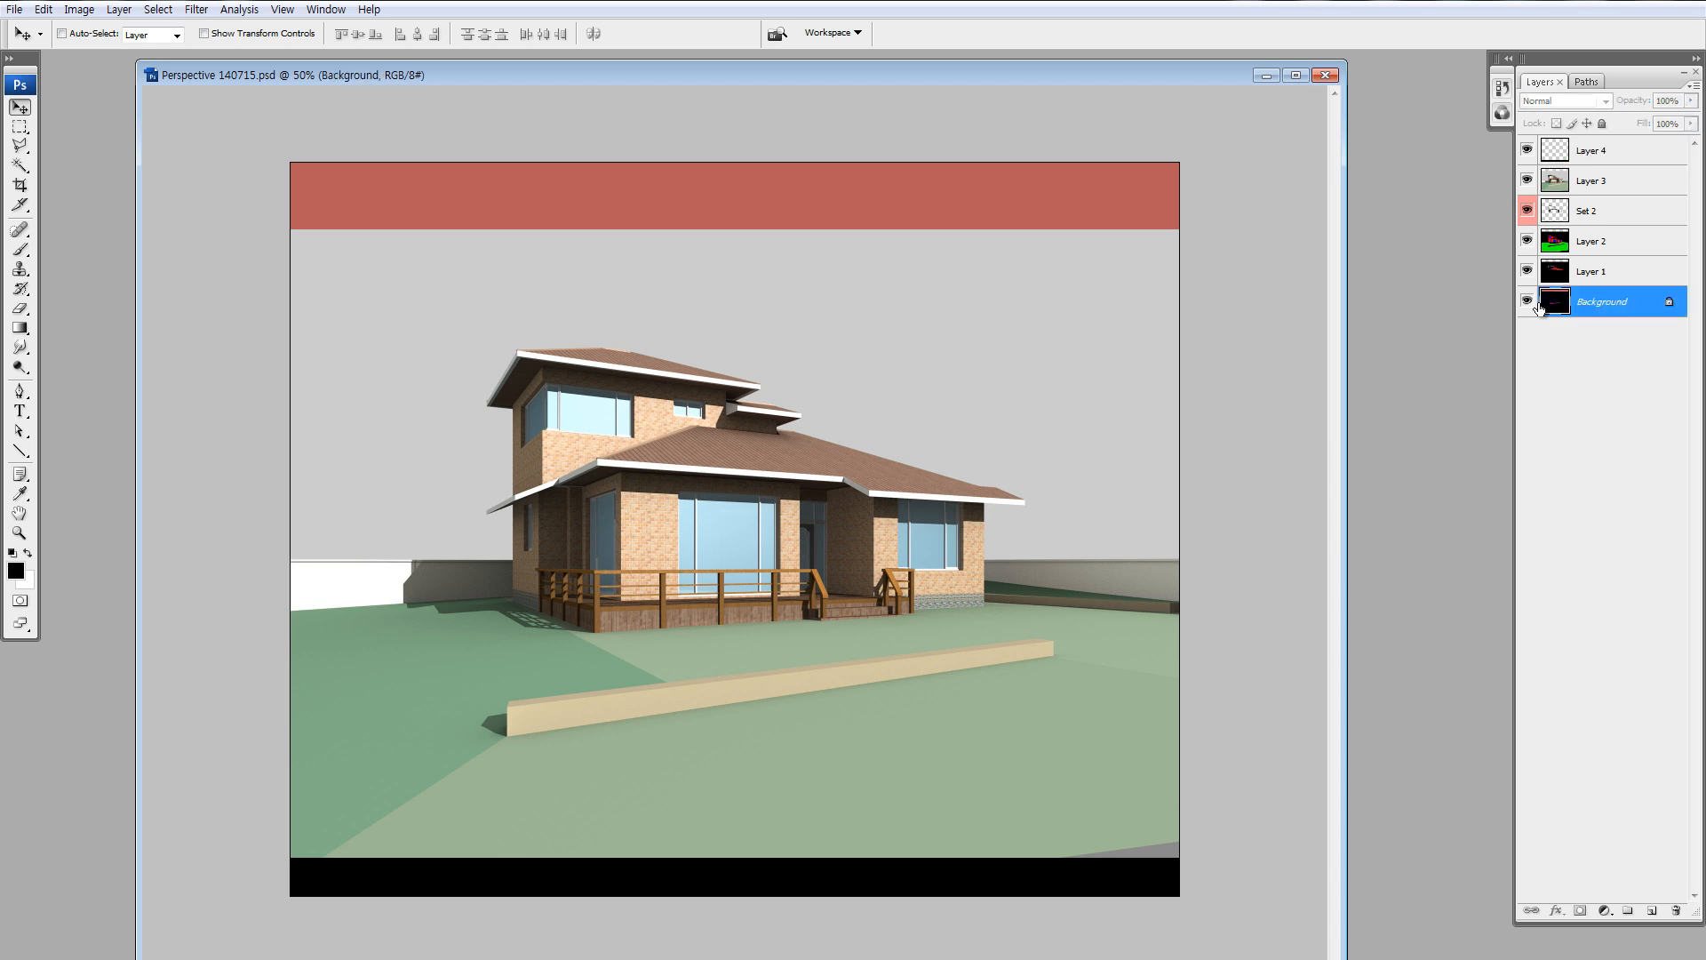
left_click(1535, 305, "alt")
left_click(1528, 304, "alt")
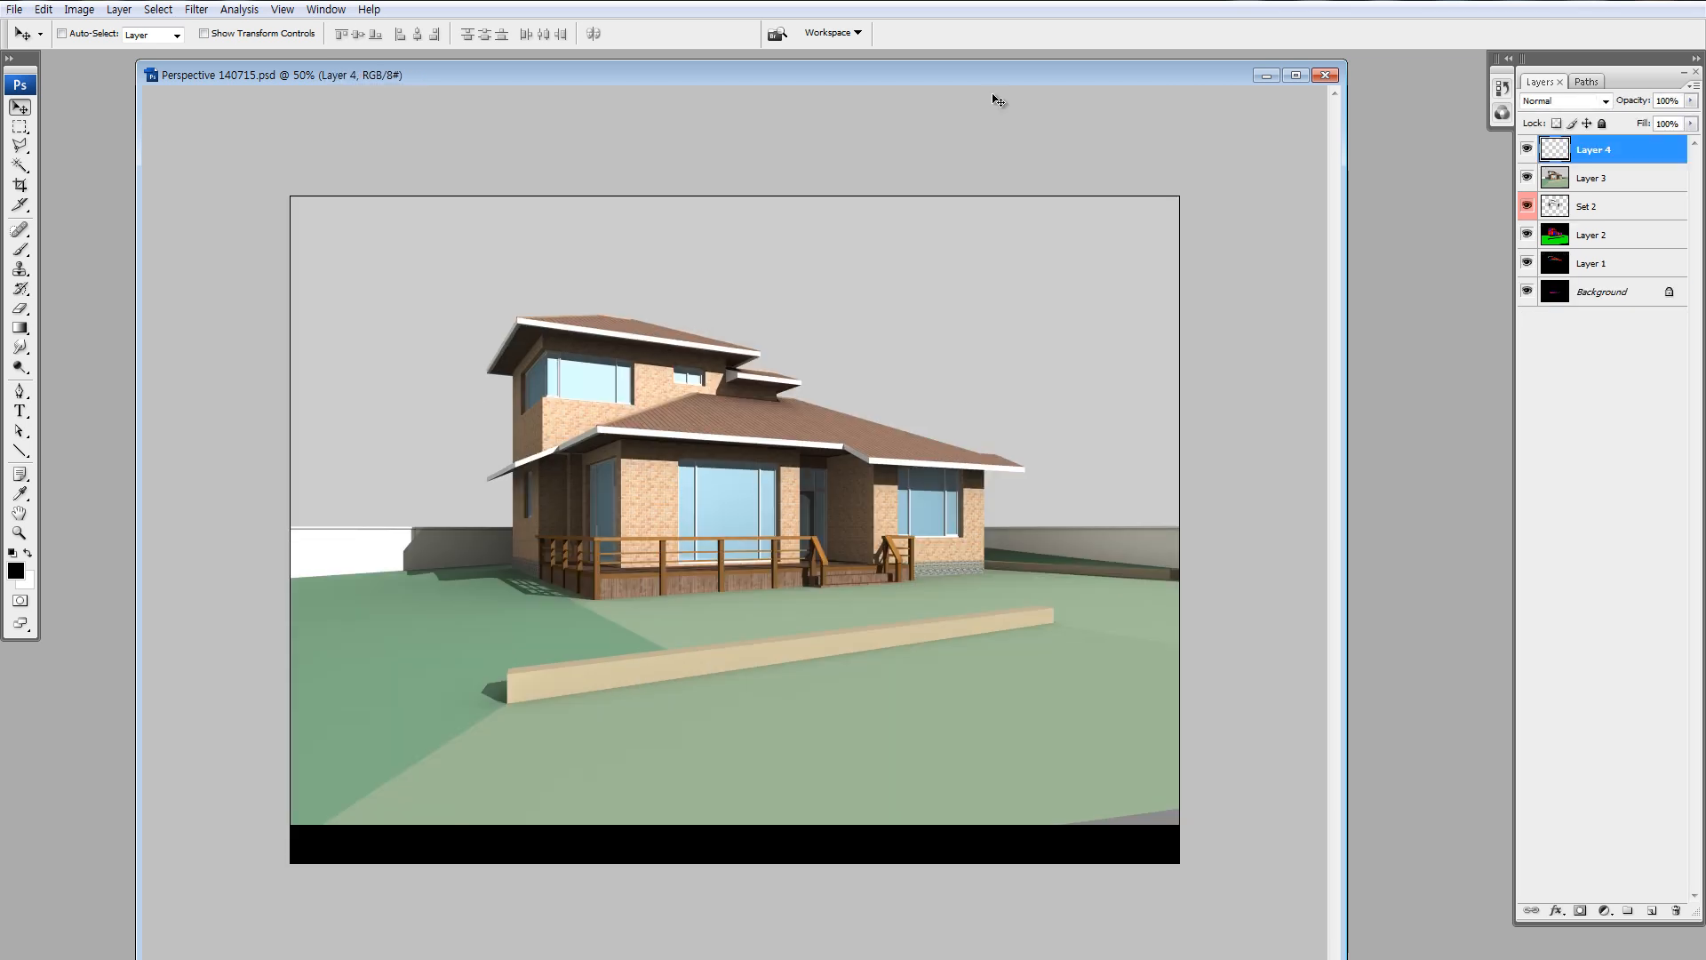
Extend the canvas height to 110 percent from the bottom-centre anchor, with black (000000) as the extension colour.
right_click(920, 77)
left_click(977, 130)
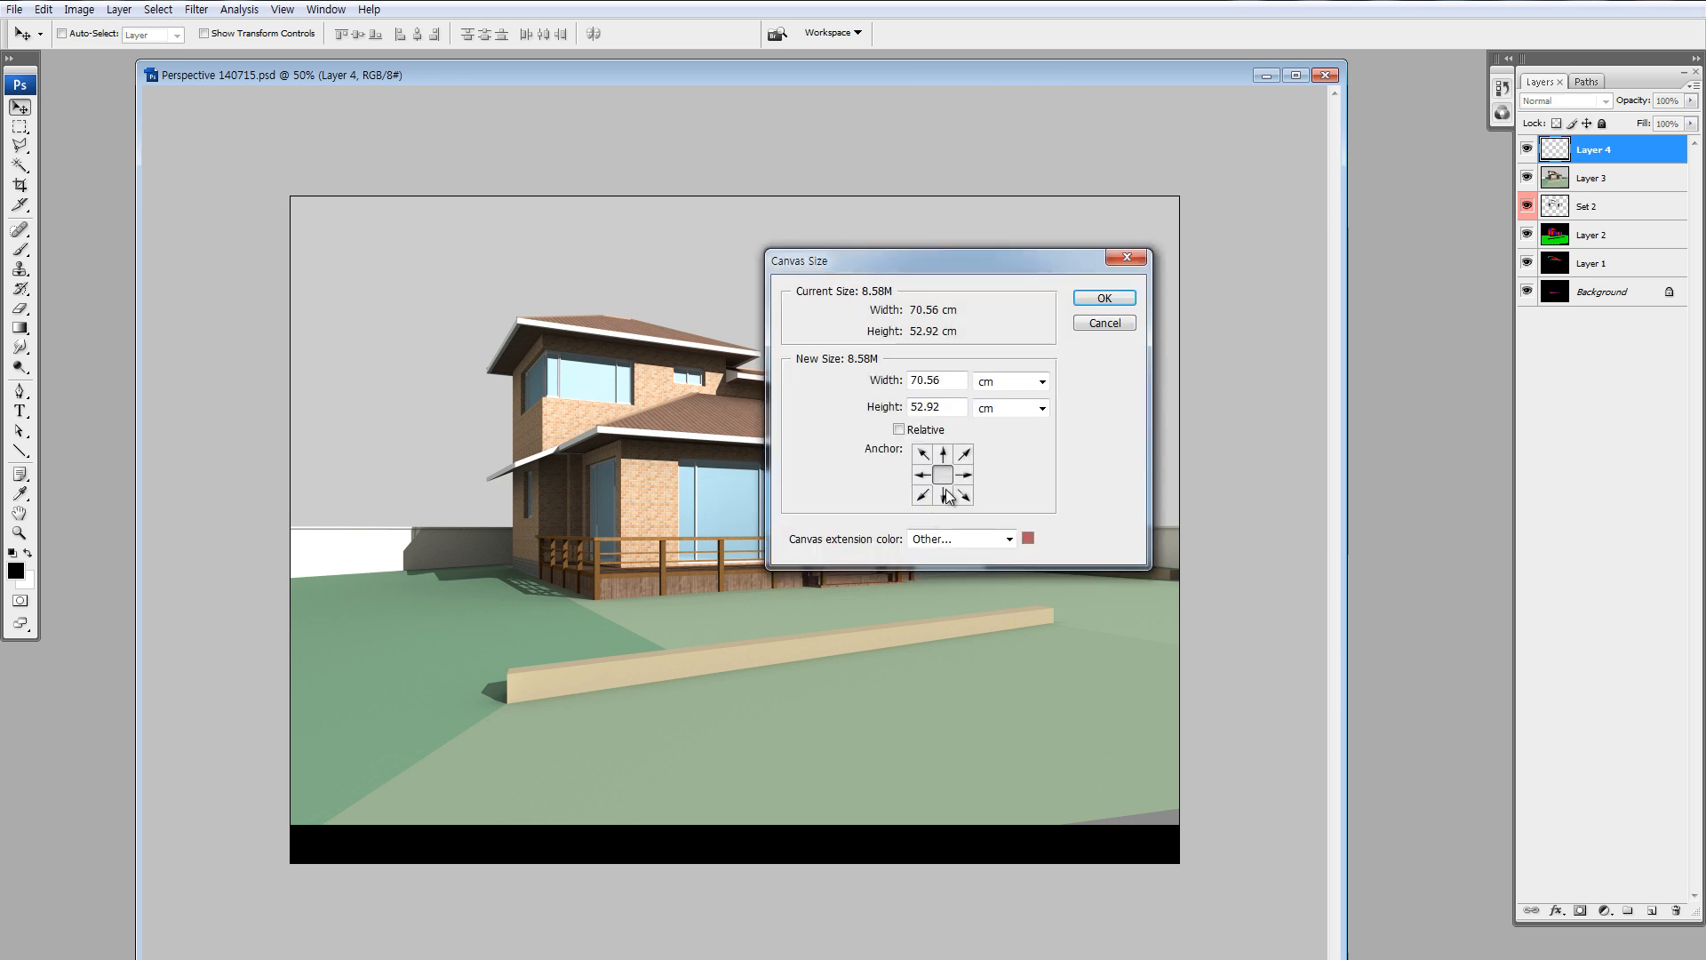
left_click(1000, 411)
left_click(993, 427)
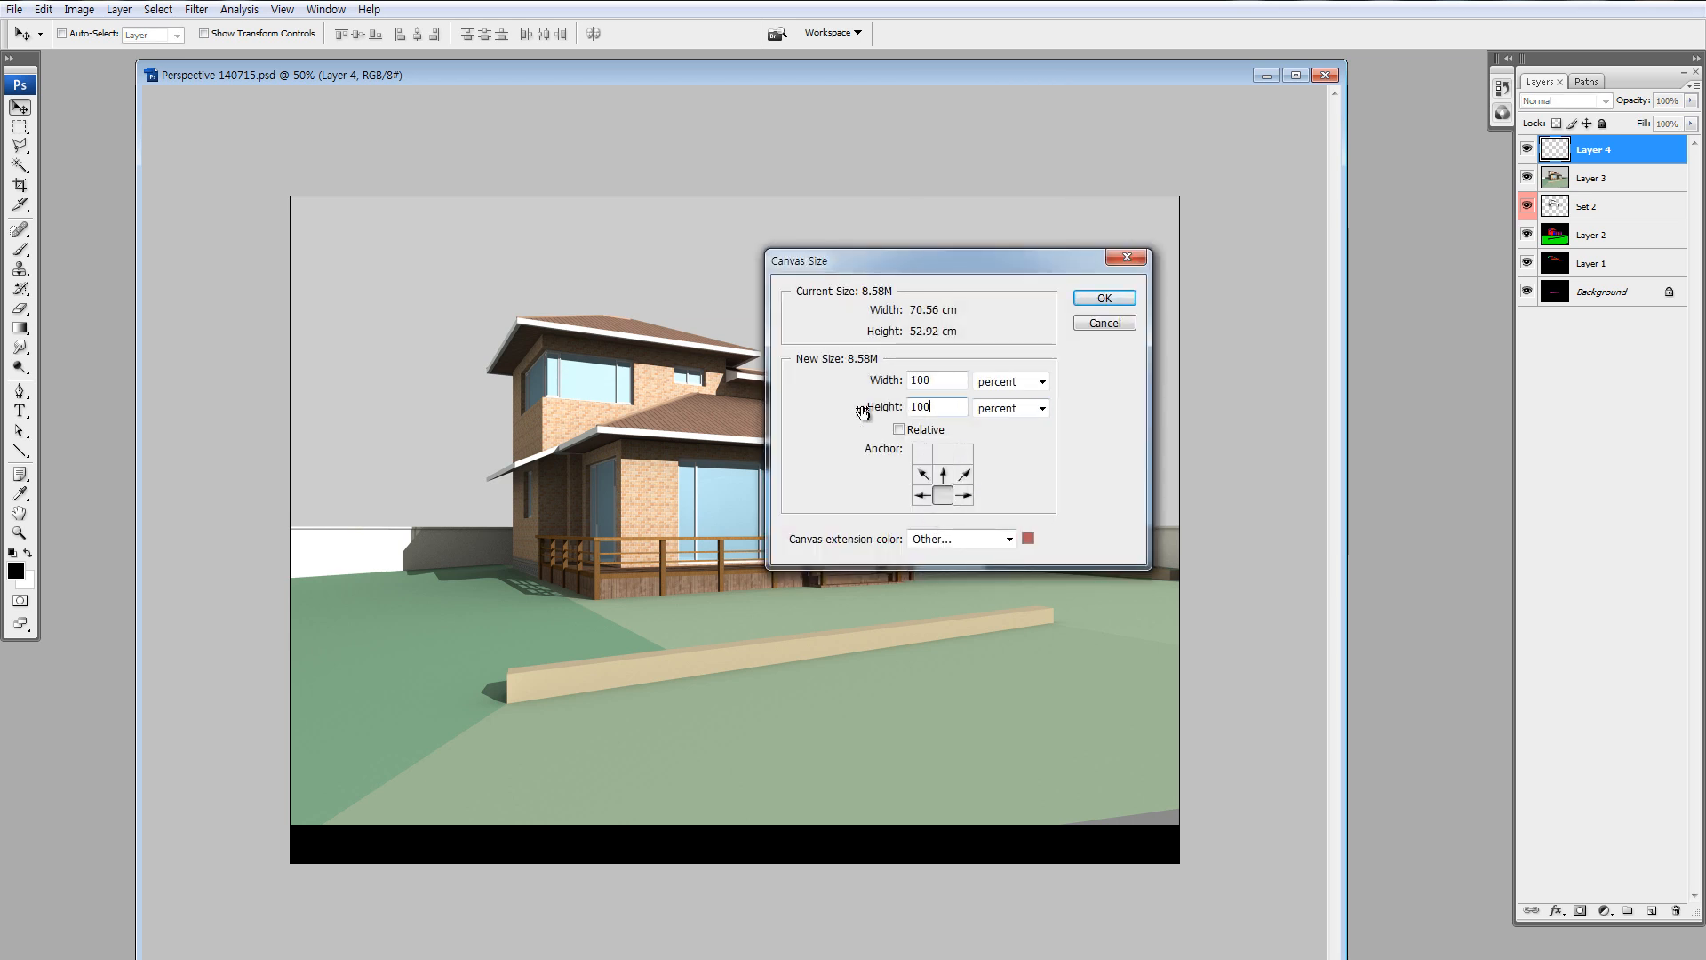
key("shift+Tab")
type("110")
left_click(1031, 538)
left_click_drag(786, 711, 766, 718)
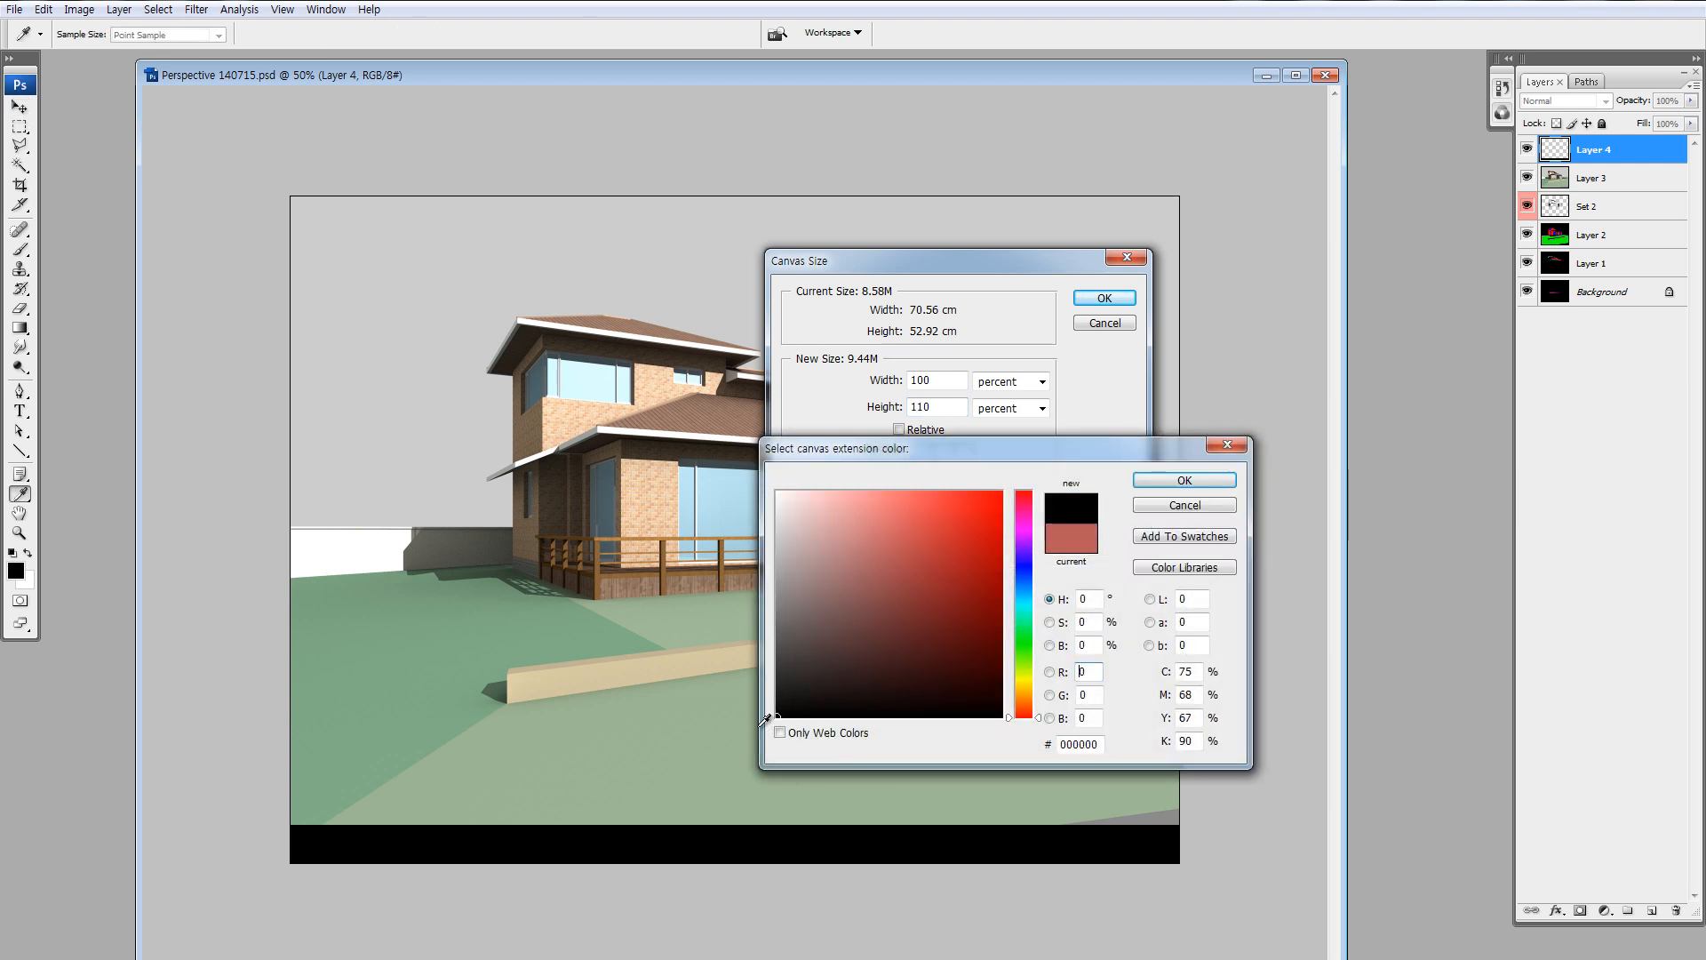
left_click(1158, 483)
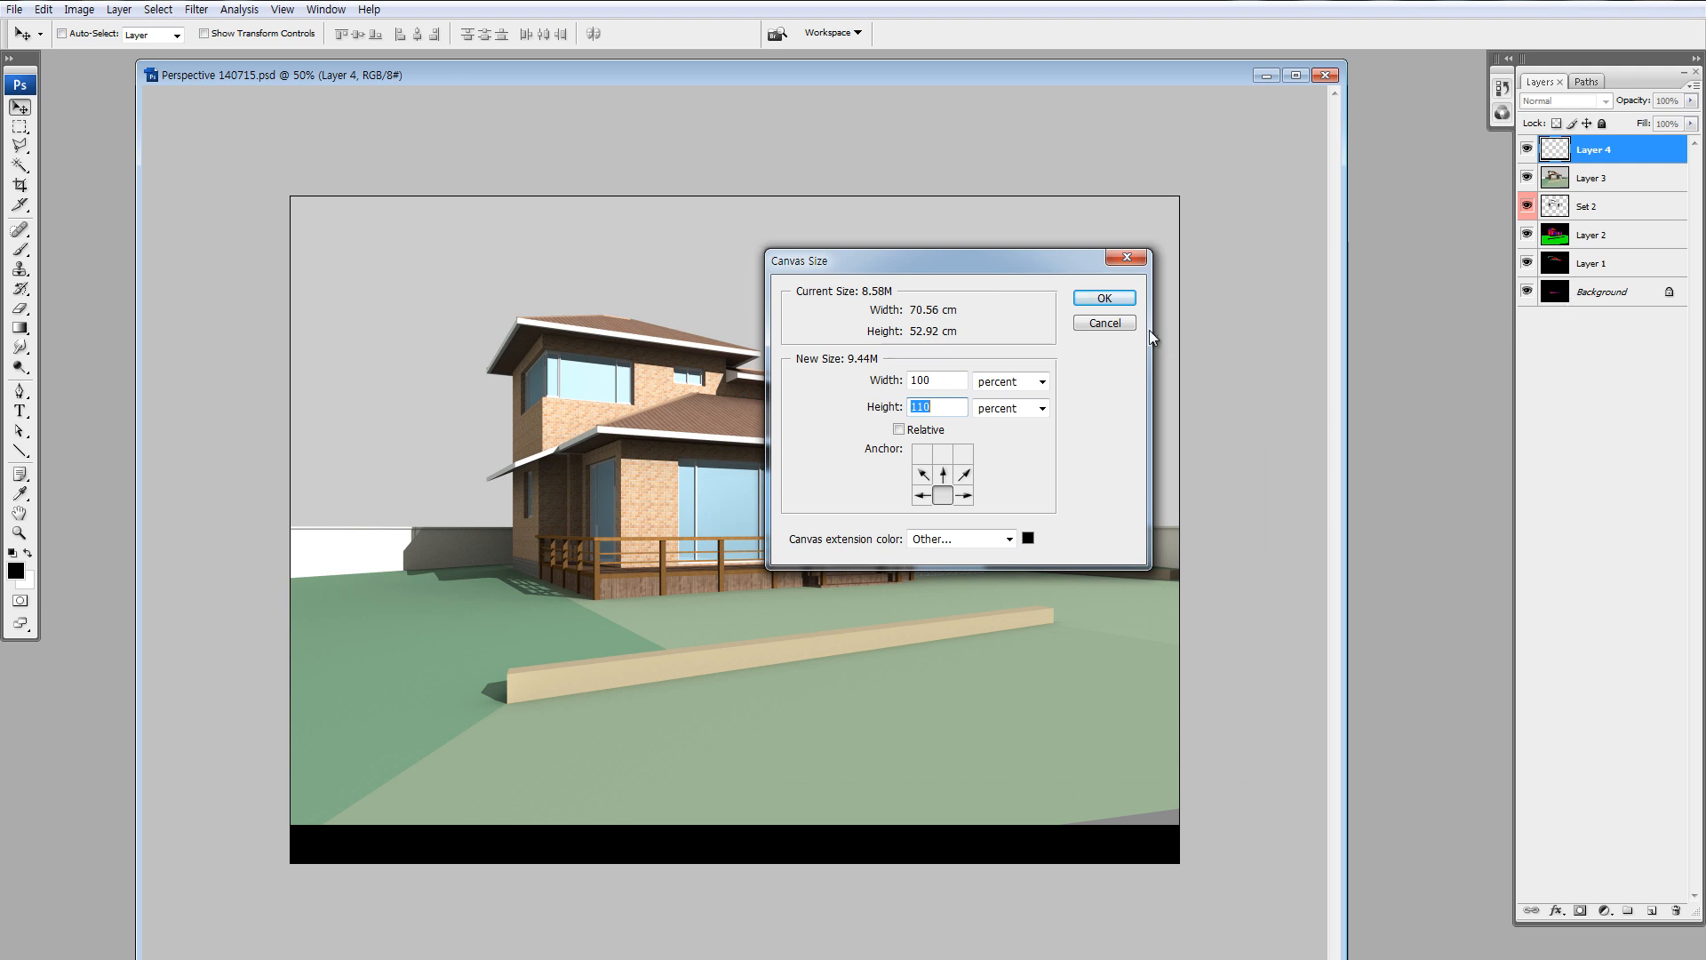
left_click(1103, 299)
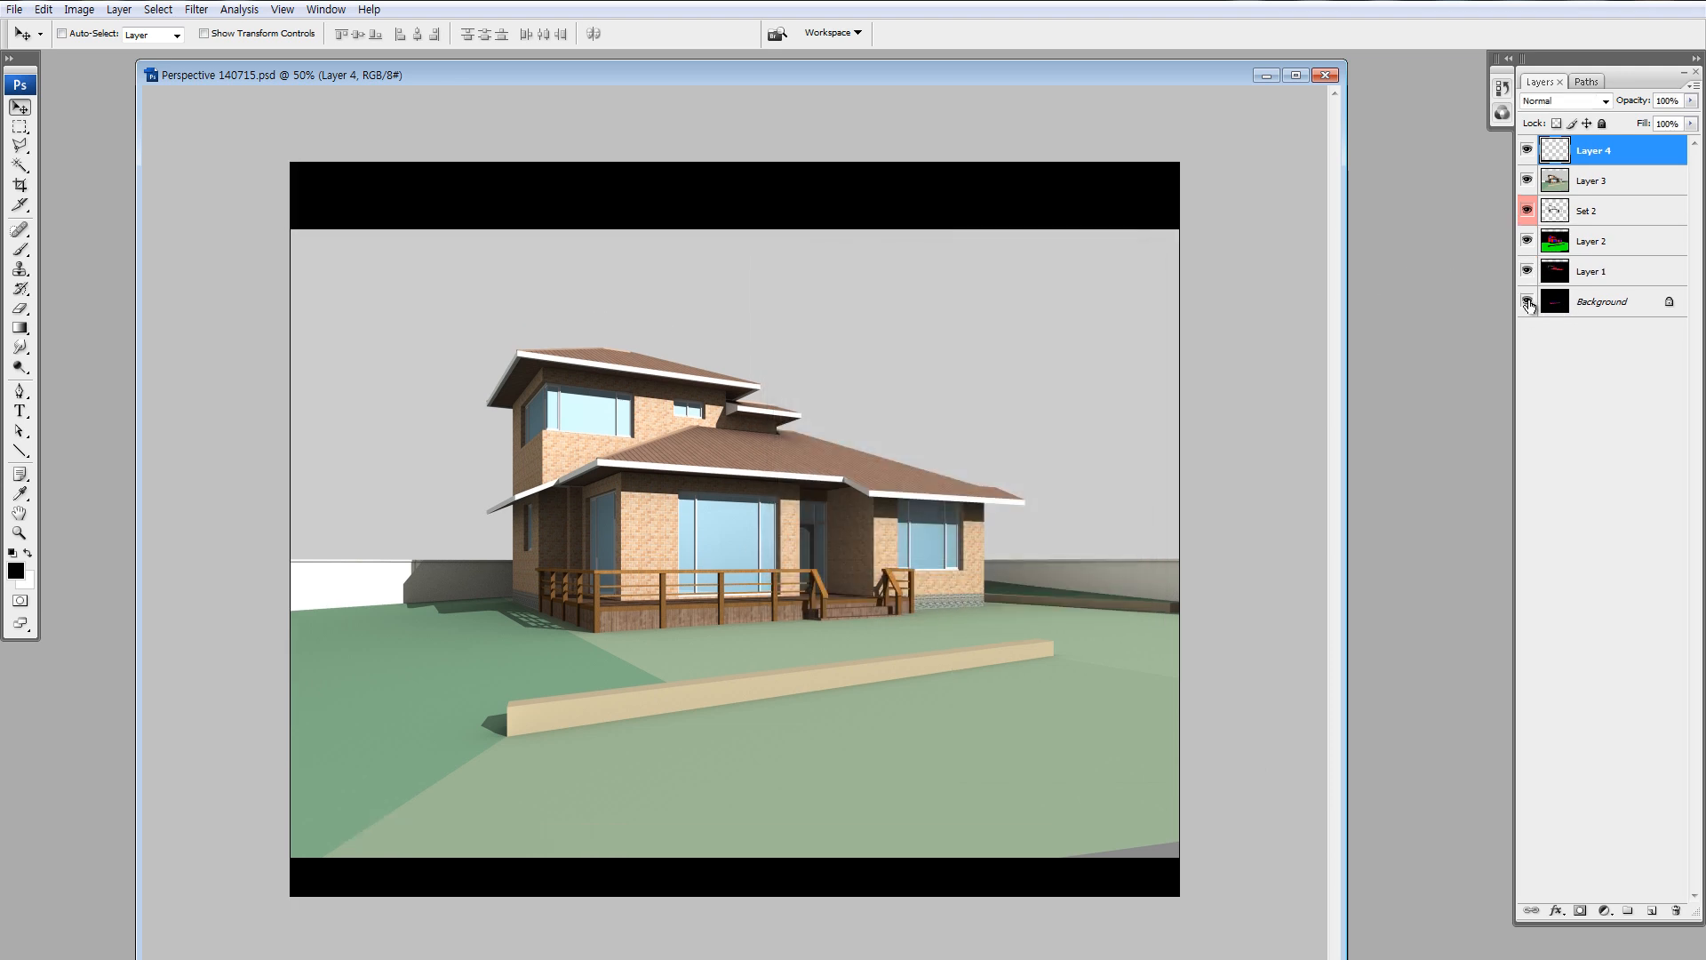
Isolate the Background, Layer 1 and Layer 2 one after another to examine how each fills the extended area.
left_click(1528, 301, "alt")
left_click(1527, 301, "alt")
left_click(1527, 271, "alt")
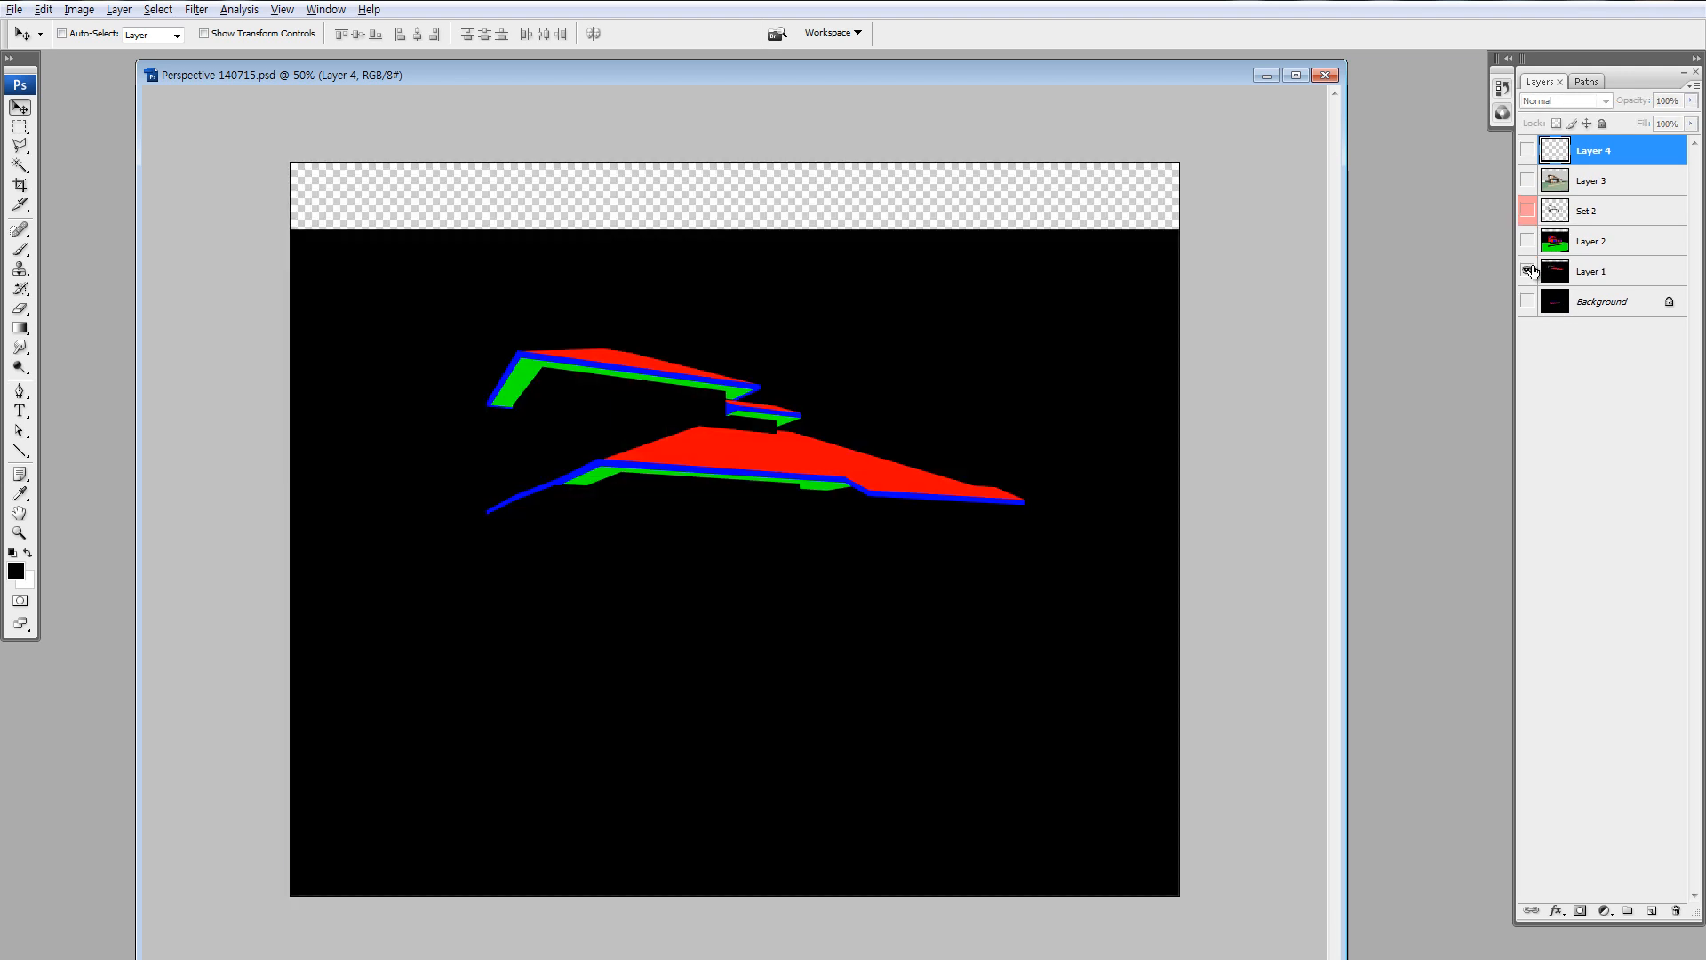
left_click(1528, 271, "alt")
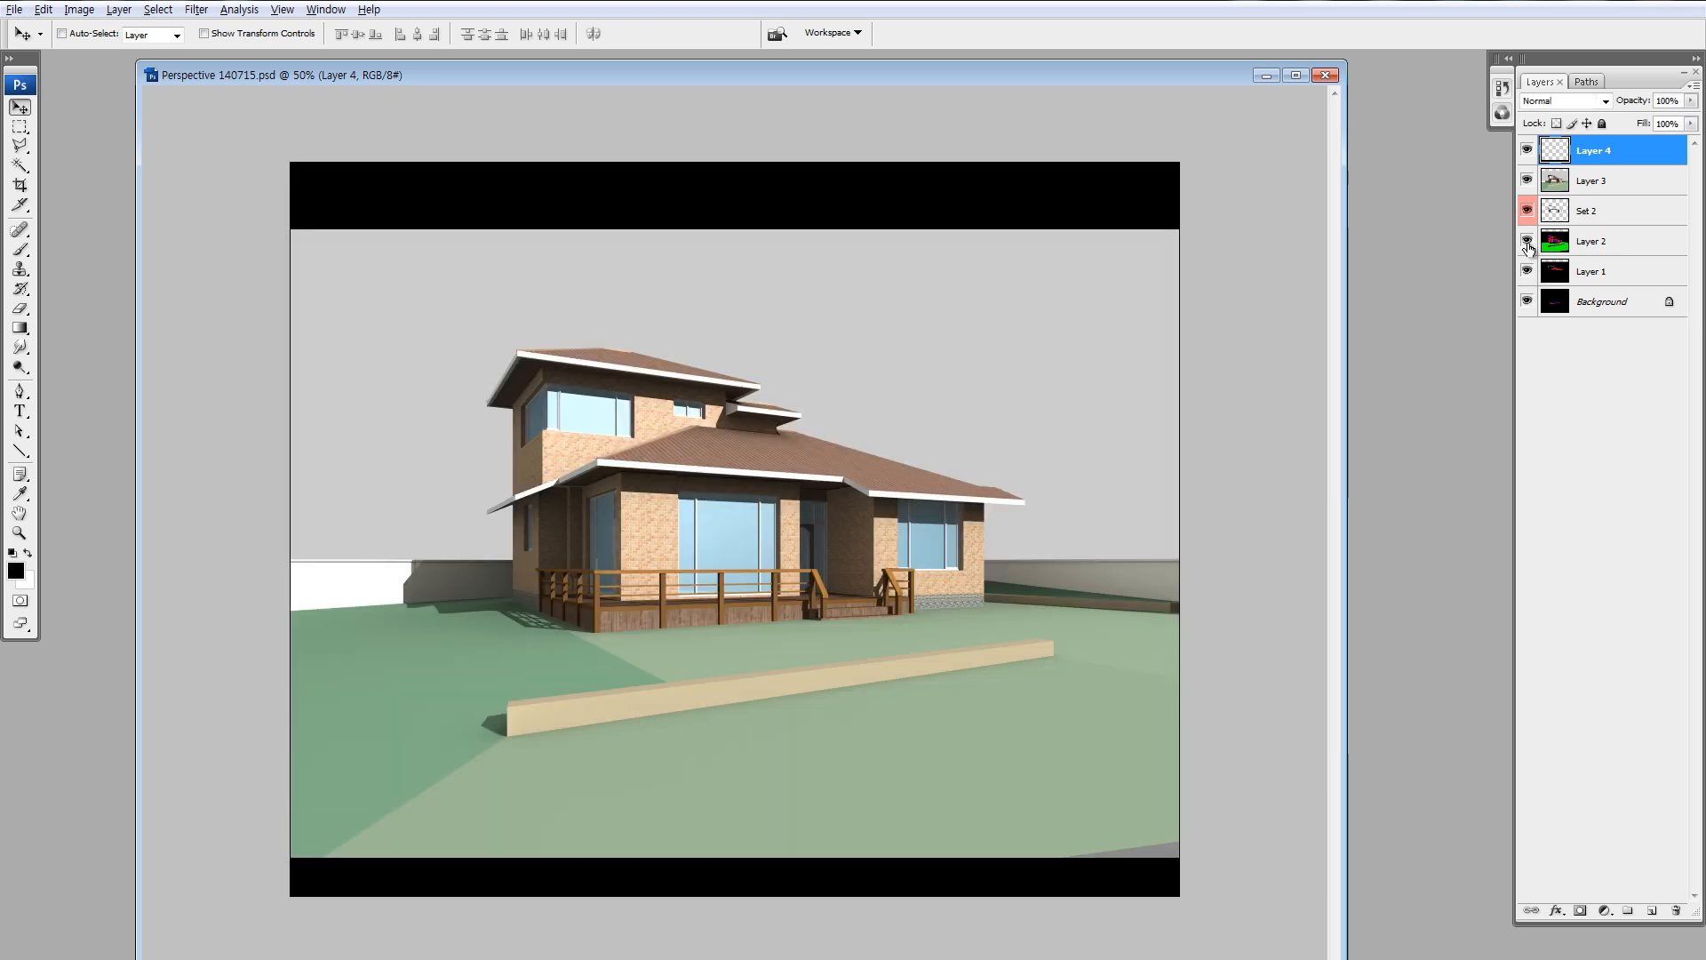
left_click(1528, 241, "alt")
left_click(1527, 240, "alt")
Select the whole canvas, clear the black strip from Layer 4, and deselect.
key("ctrl+a")
key("ctrl+BackSpace")
key("ctrl+z")
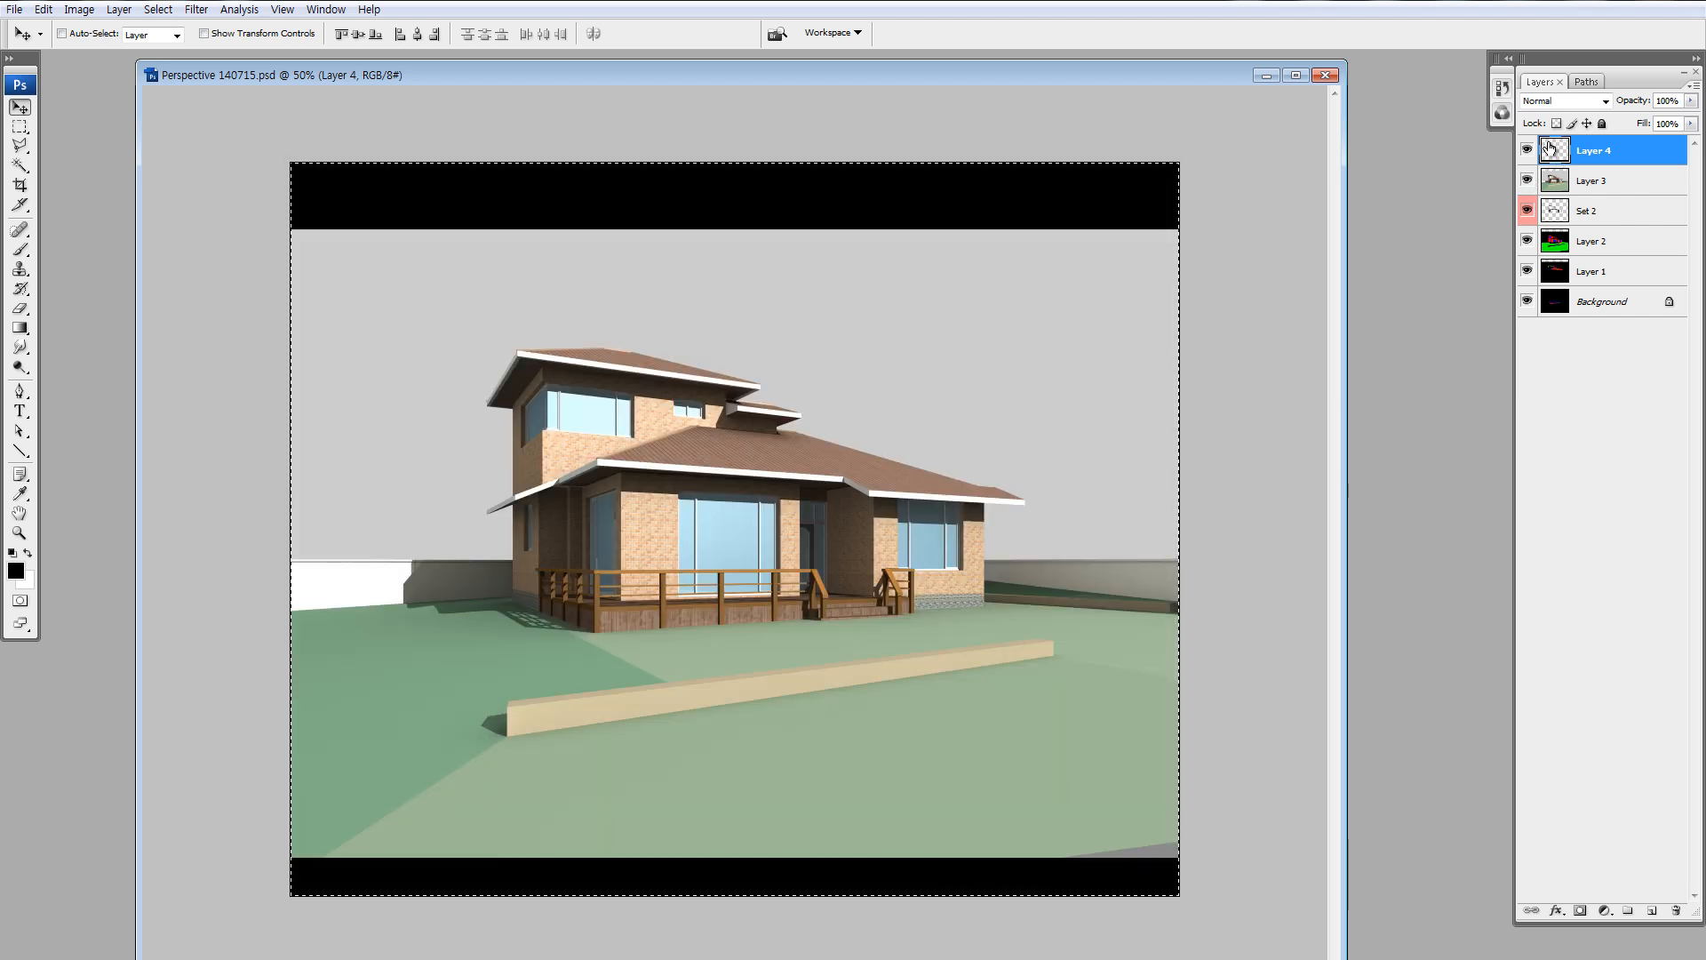
key("Delete")
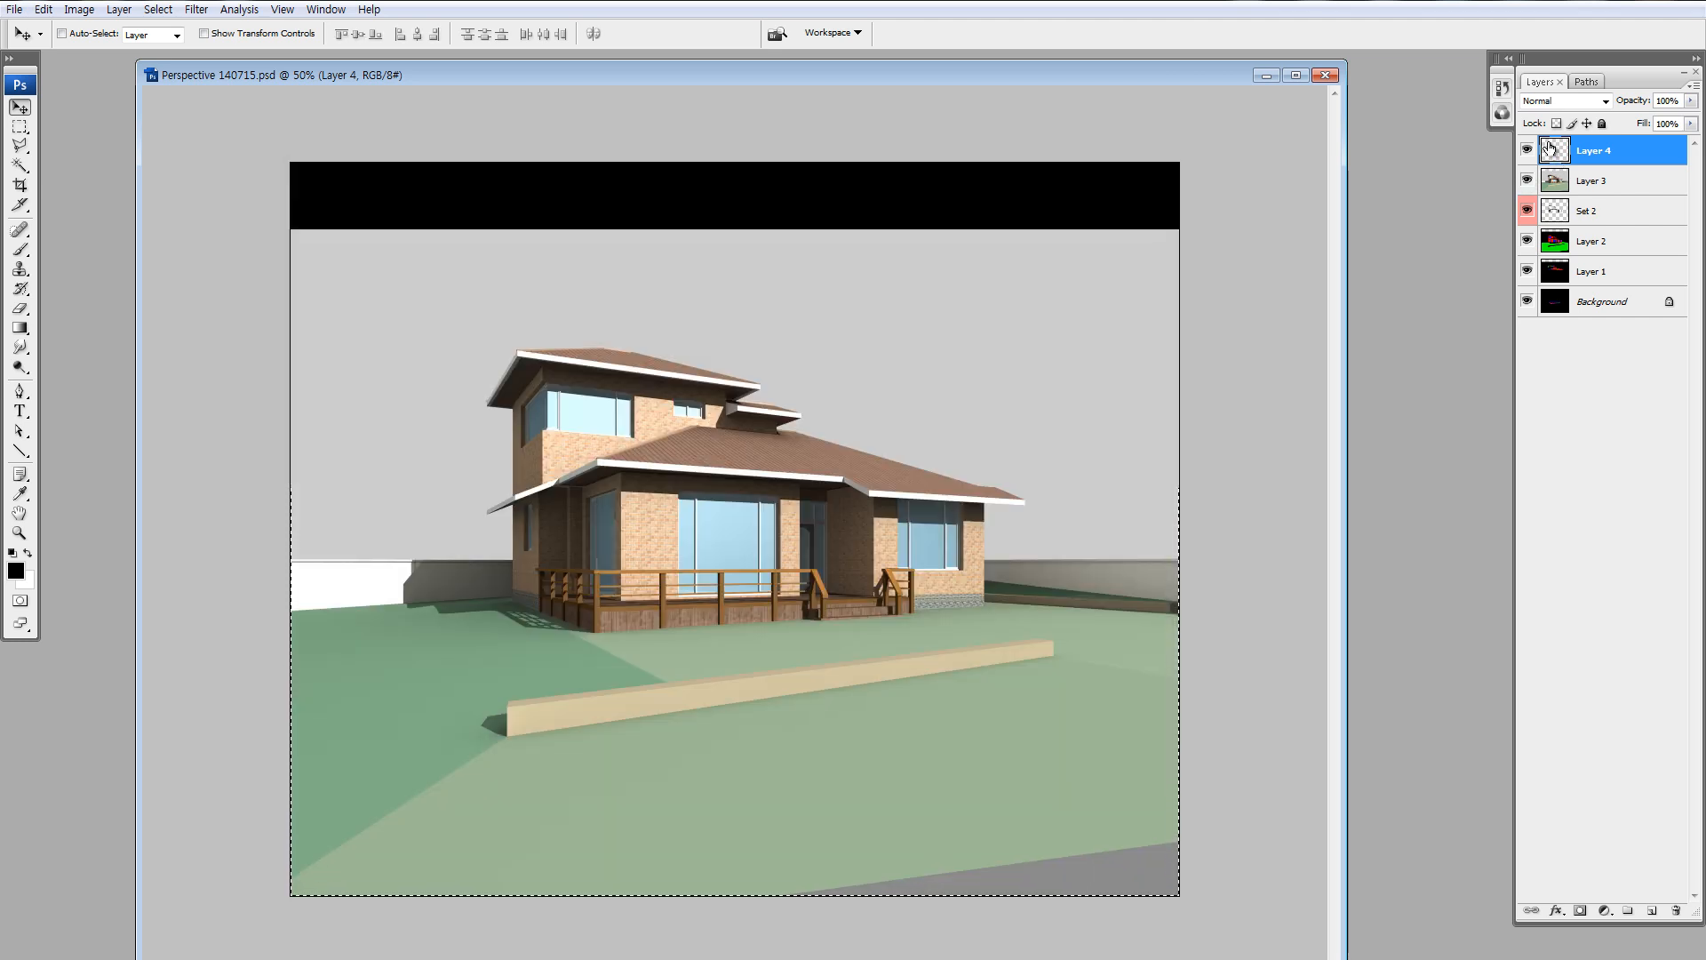
key("ctrl+d")
Using a Normal-style rectangular marquee on Layer 3, cover the black area above the image with sky from just below it, and deselect.
key("m")
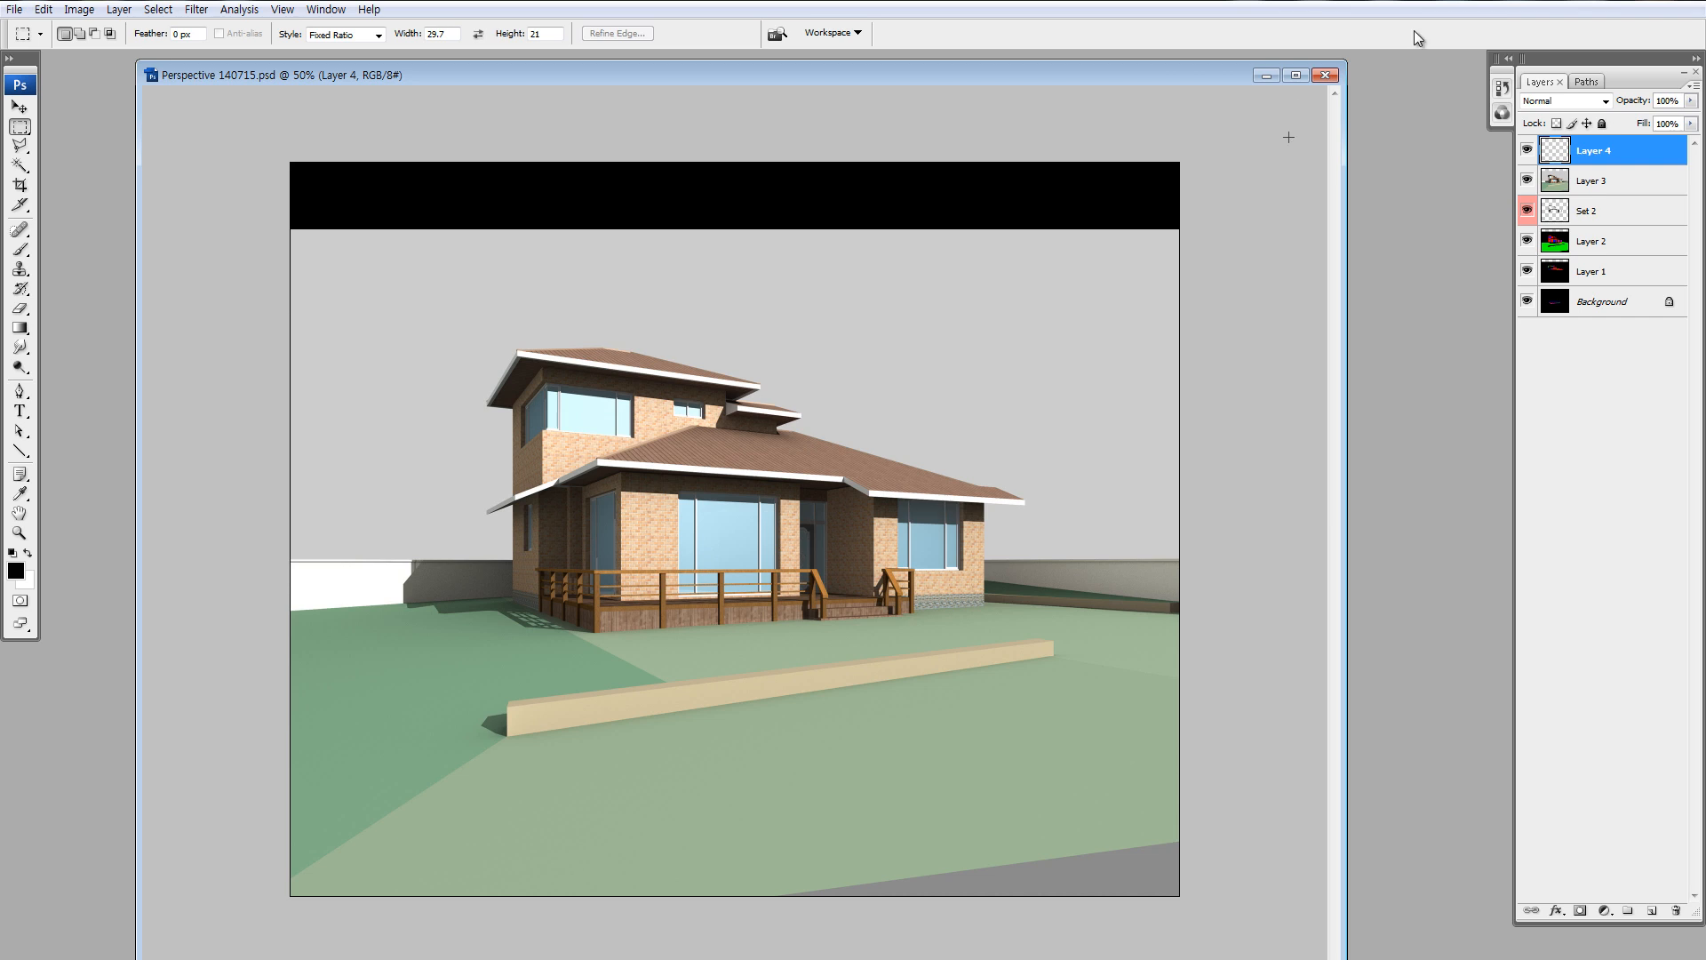
left_click(1555, 182)
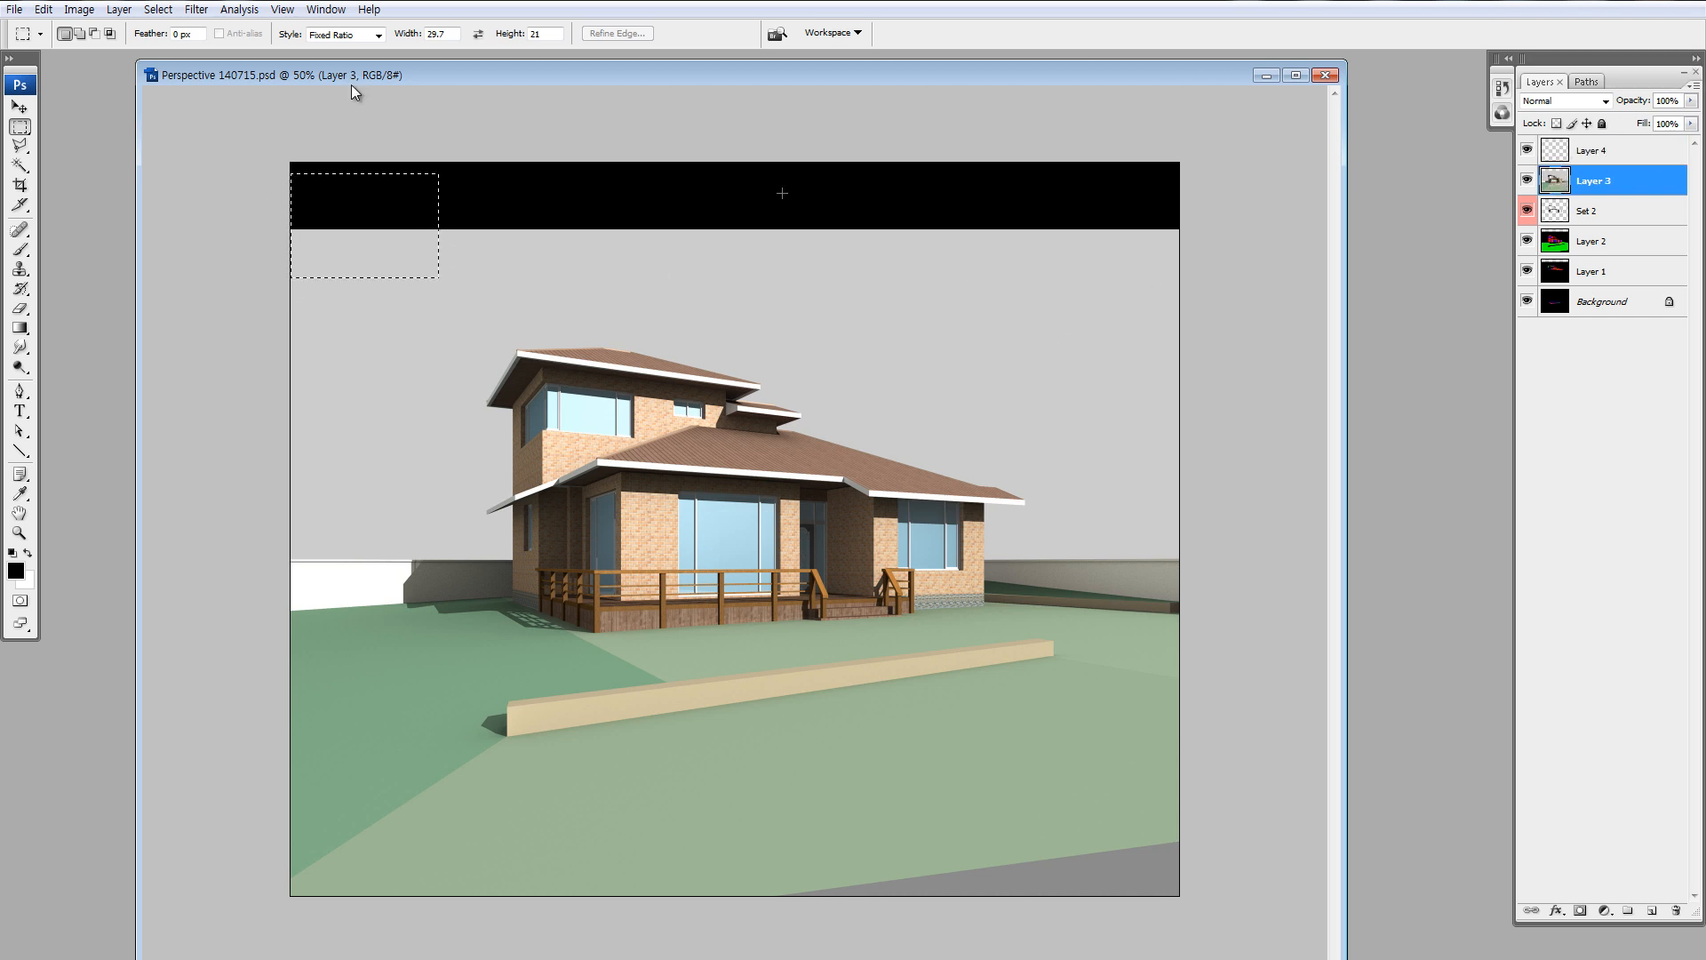
left_click(345, 35)
left_click(331, 50)
left_click_drag(235, 139, 1201, 288)
left_click_drag(1074, 256, 1036, 178)
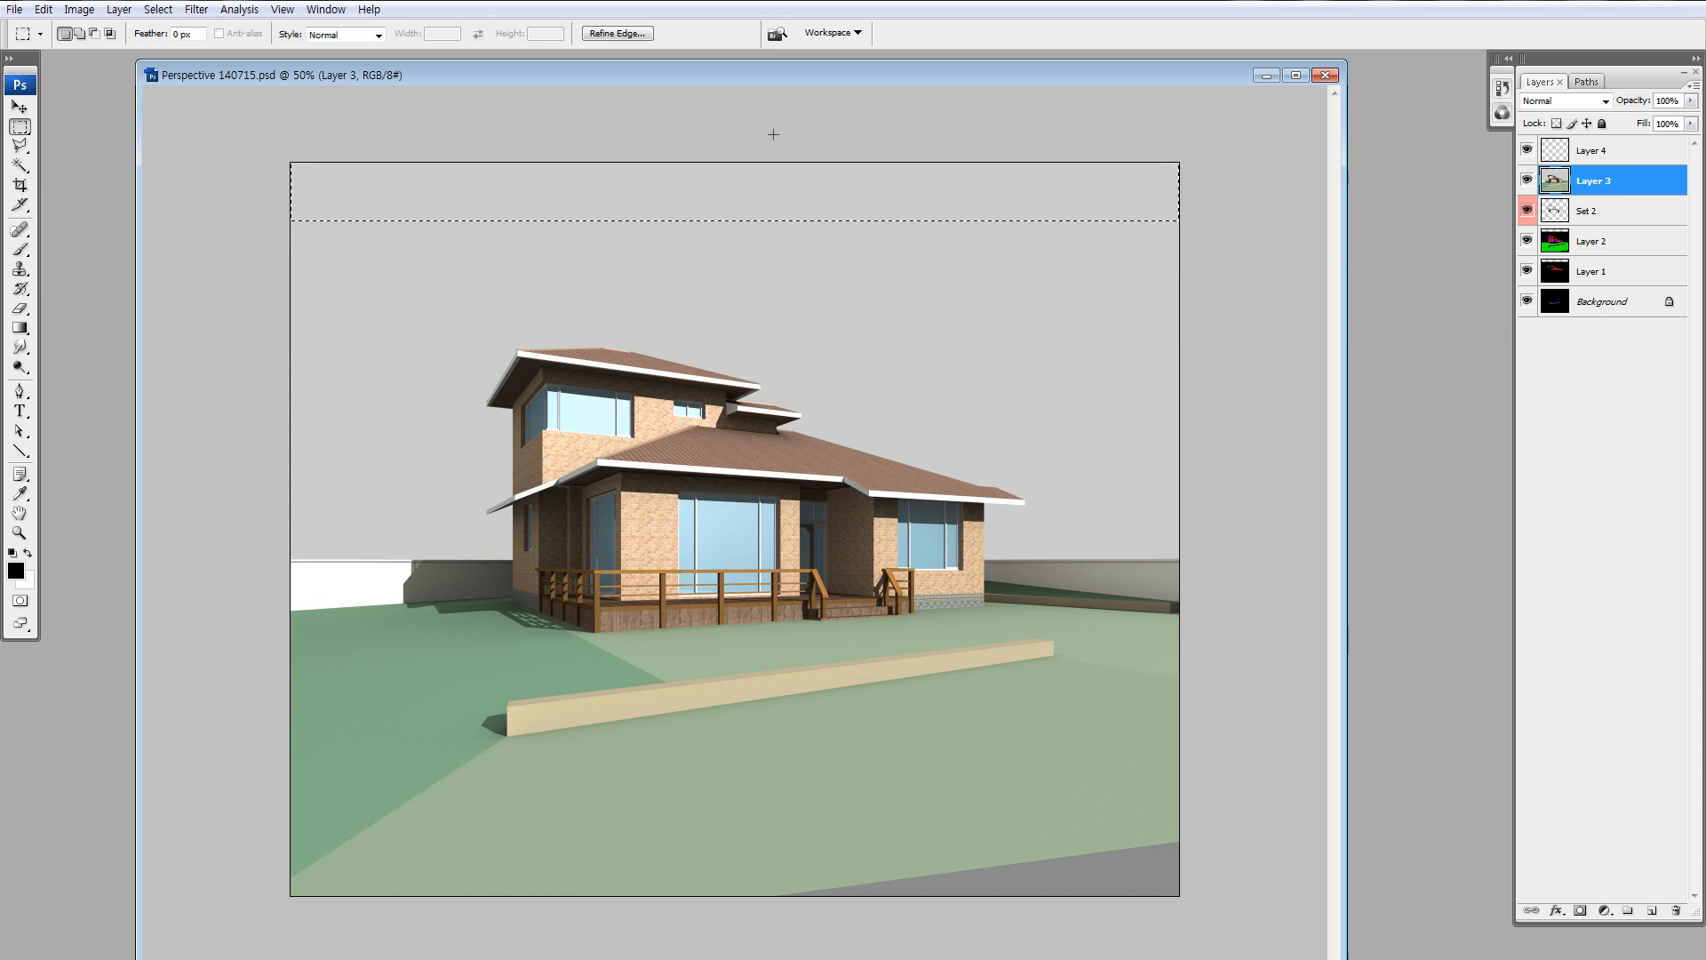
key("ctrl+d")
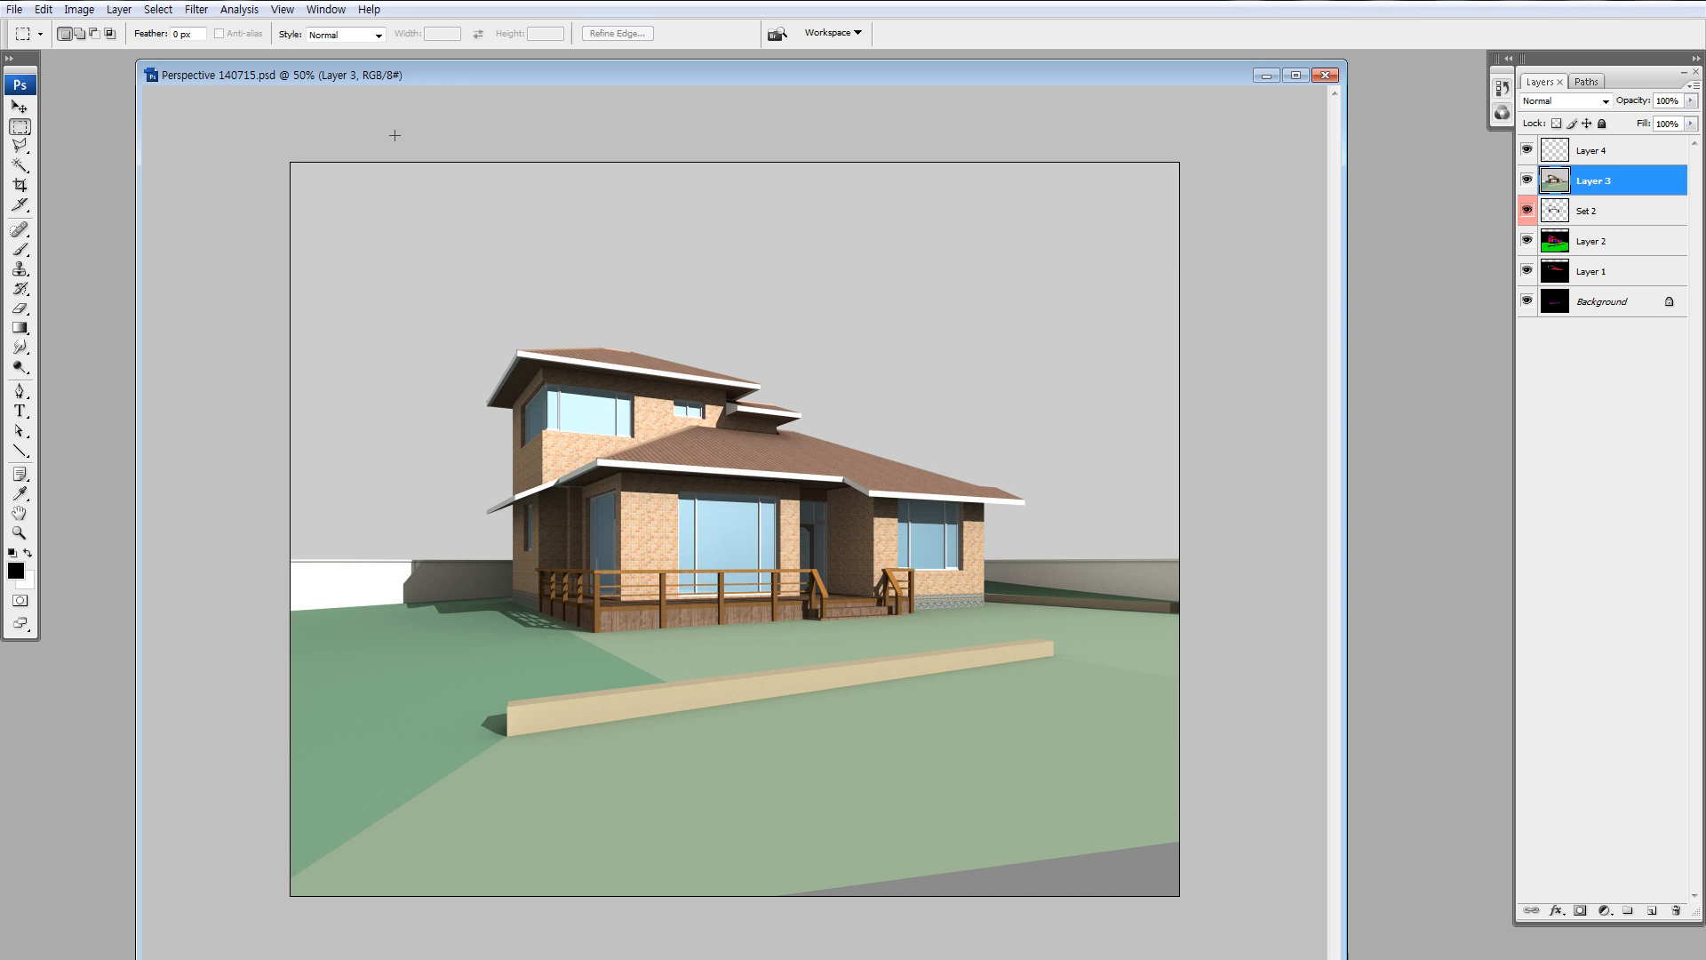
Select the full image width from the upper edge down with a rectangular marquee at a fixed ratio of 29.7 to 21.
left_click(360, 44)
left_click(336, 60)
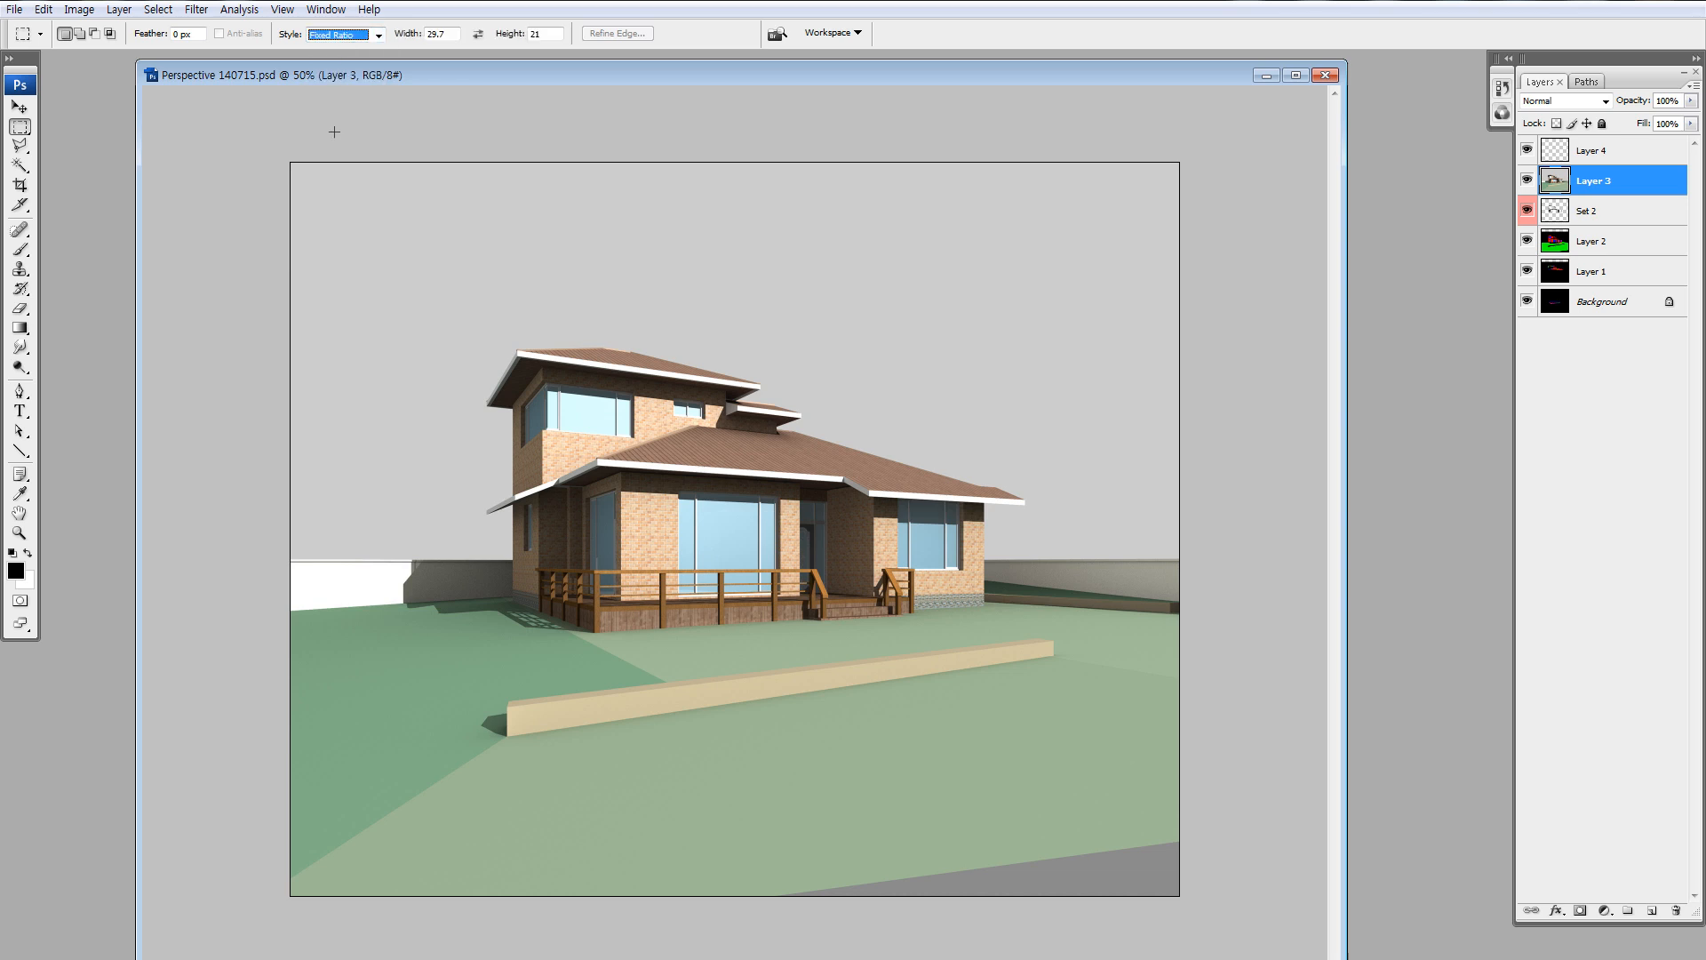
left_click_drag(334, 209, 332, 203)
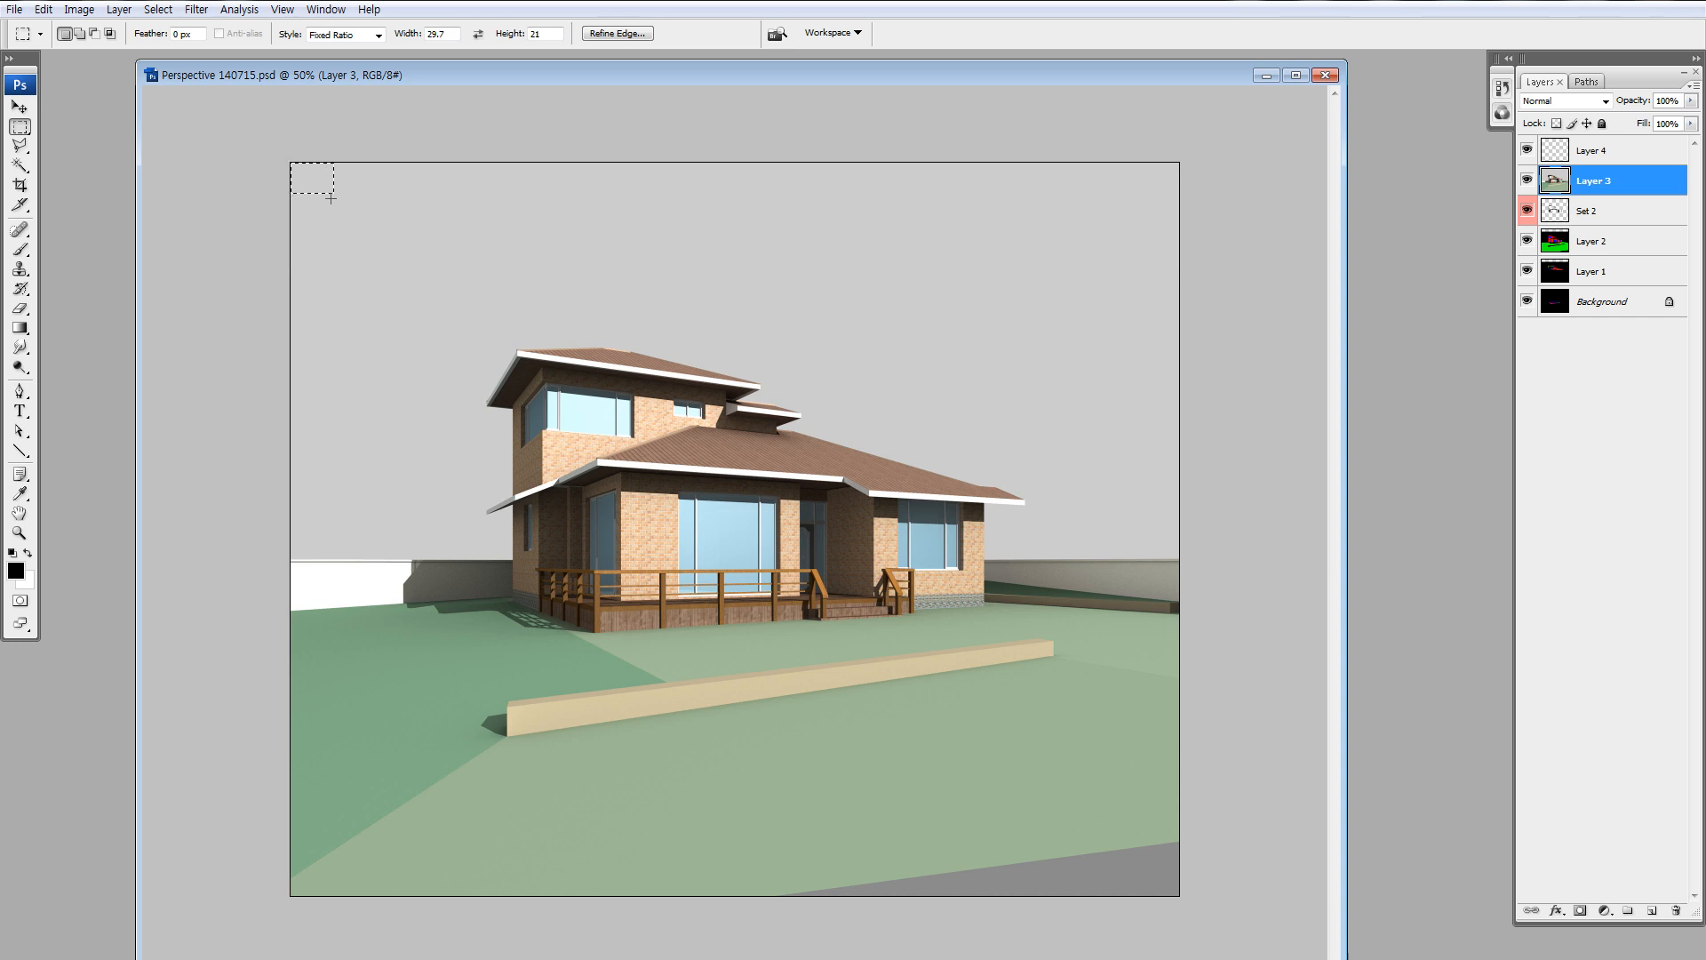
left_click_drag(236, 126, 939, 608)
left_click_drag(1324, 834, 1268, 861)
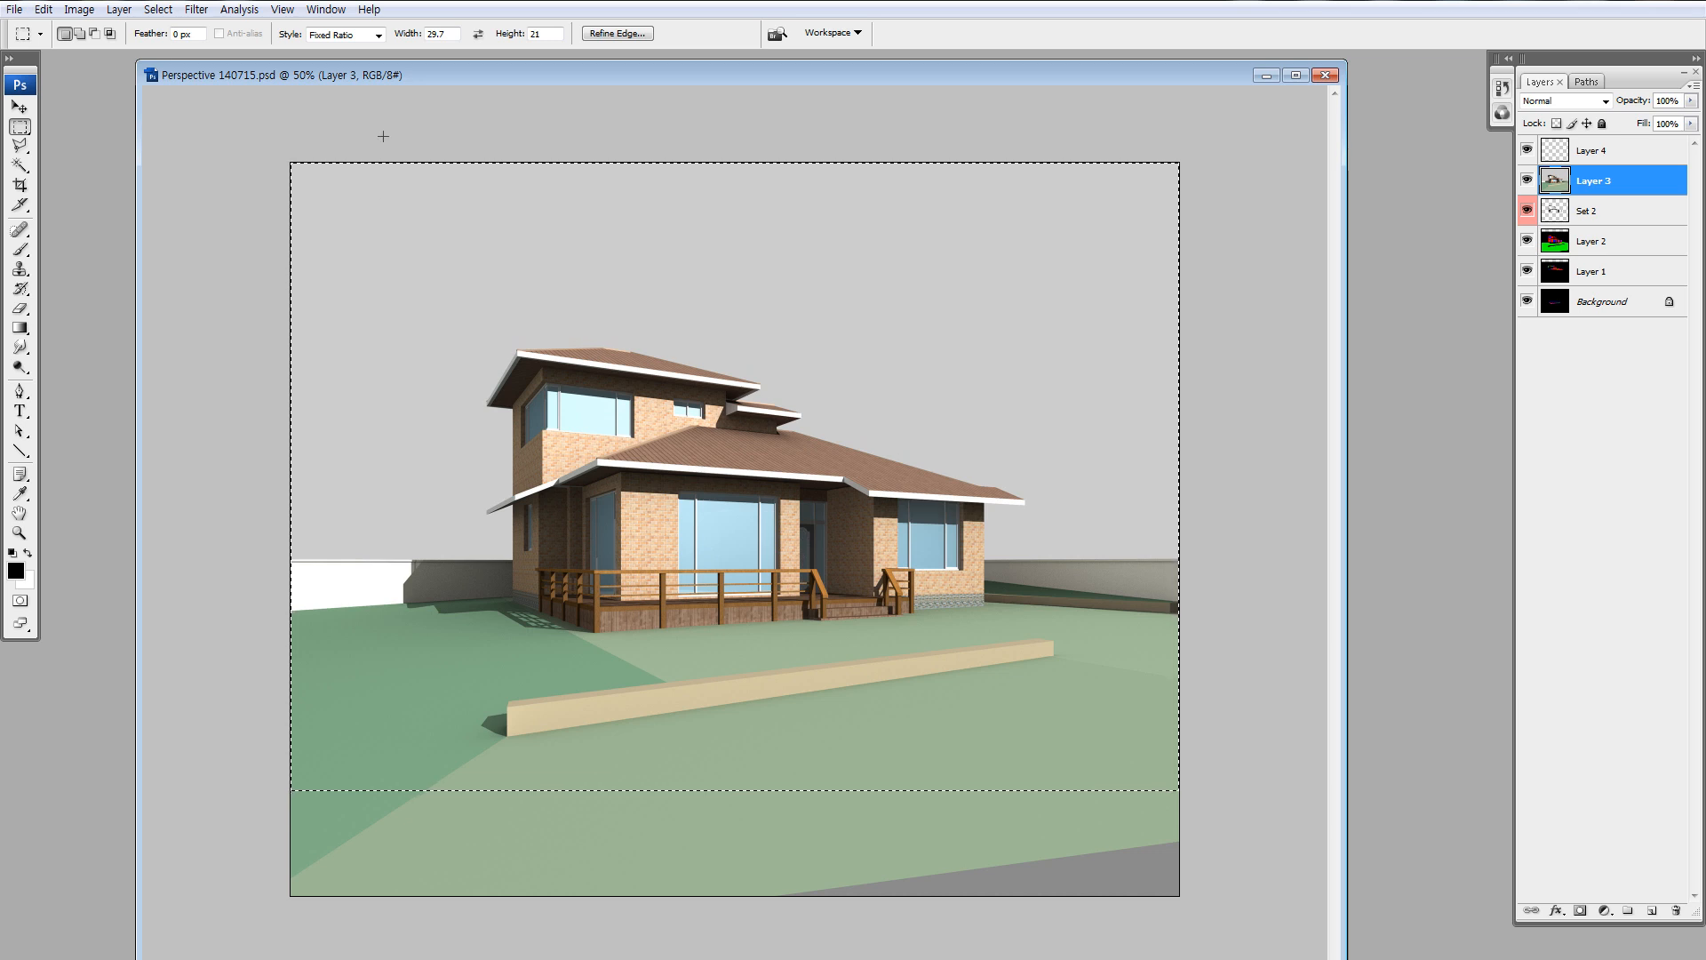
left_click_drag(322, 178, 992, 758)
left_click_drag(1140, 869, 1149, 864)
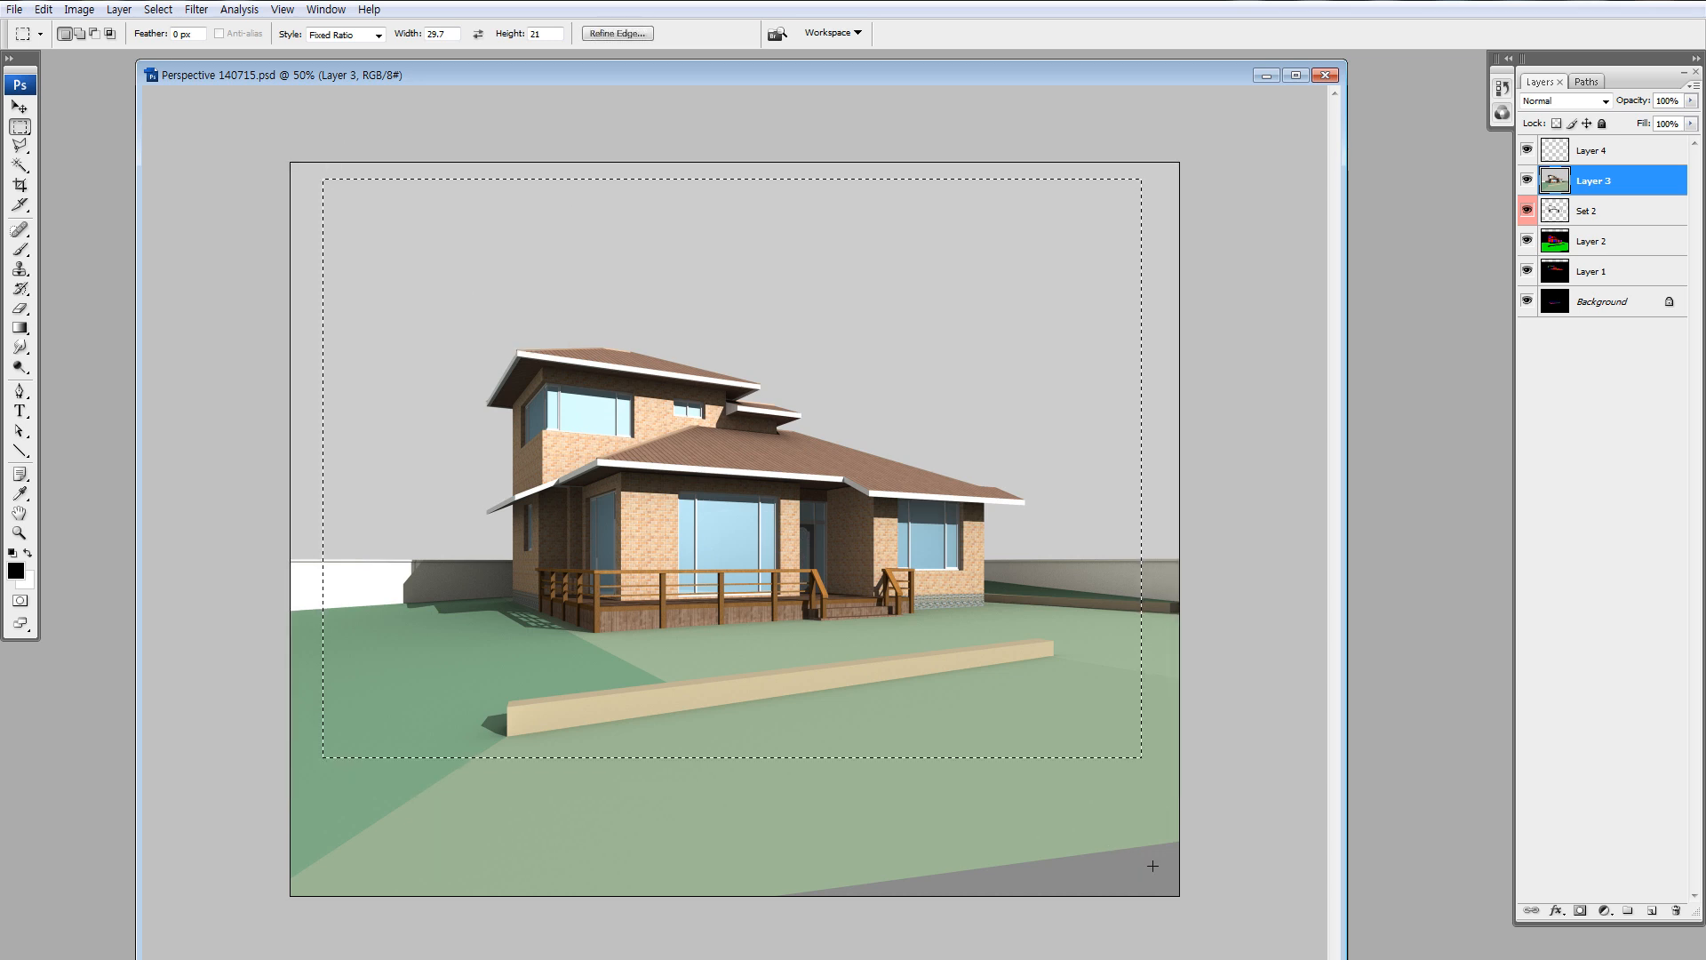
left_click_drag(236, 107, 410, 214)
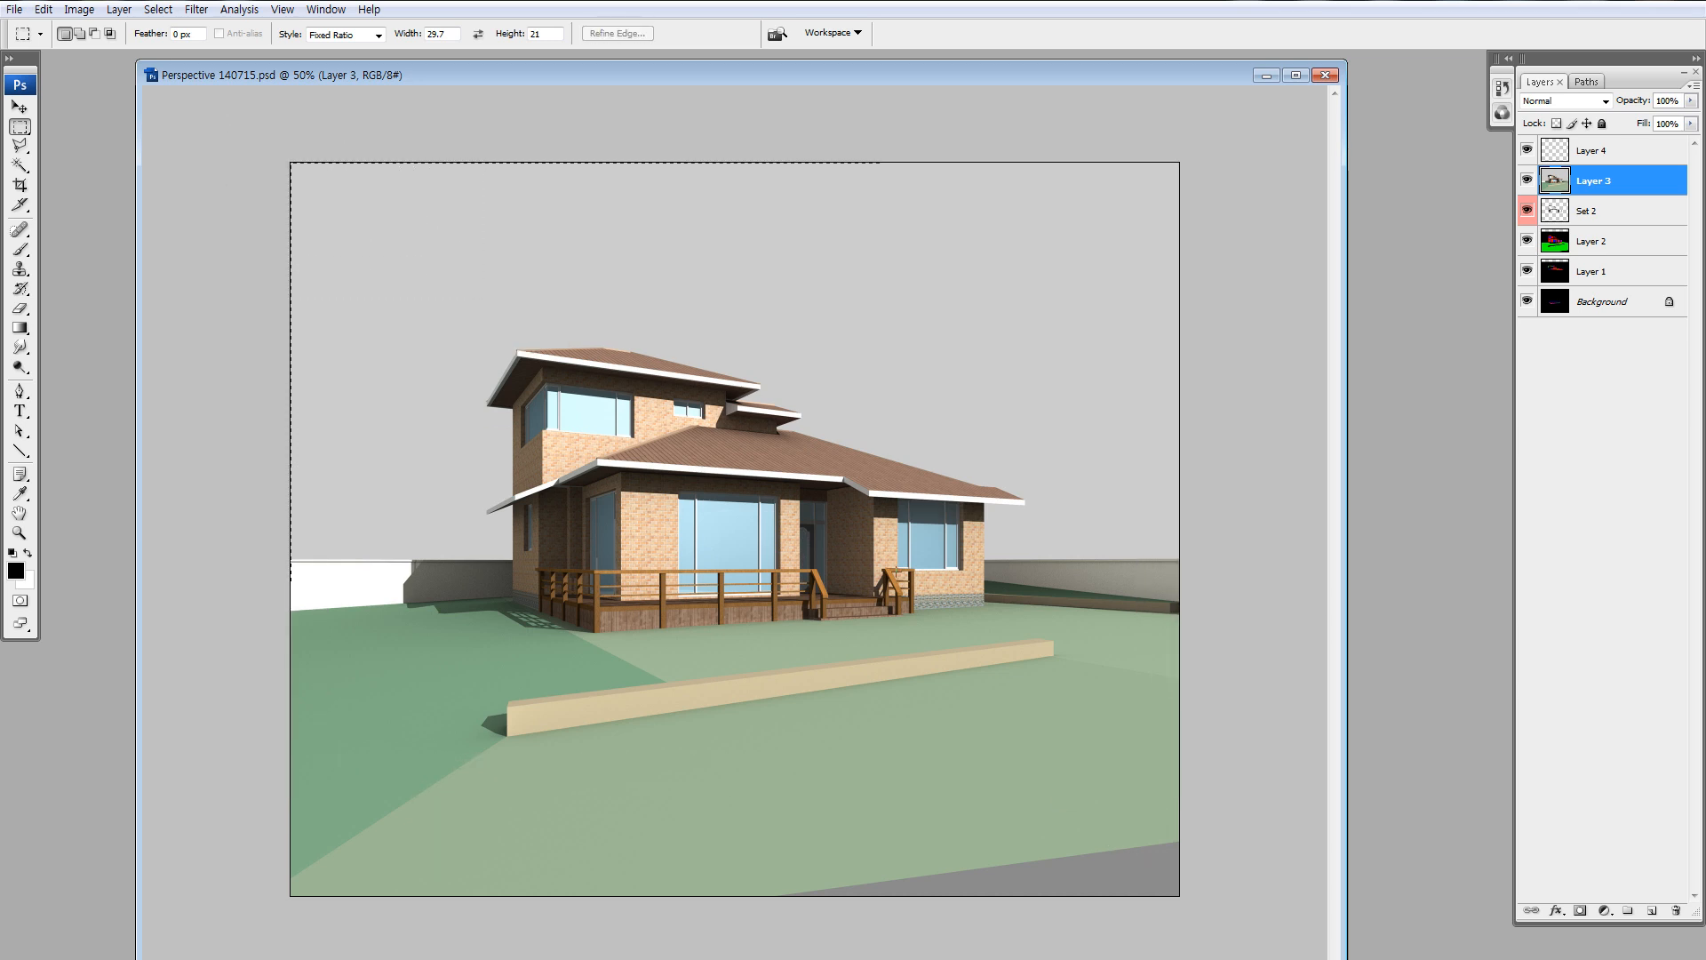
left_click_drag(880, 582, 1147, 739)
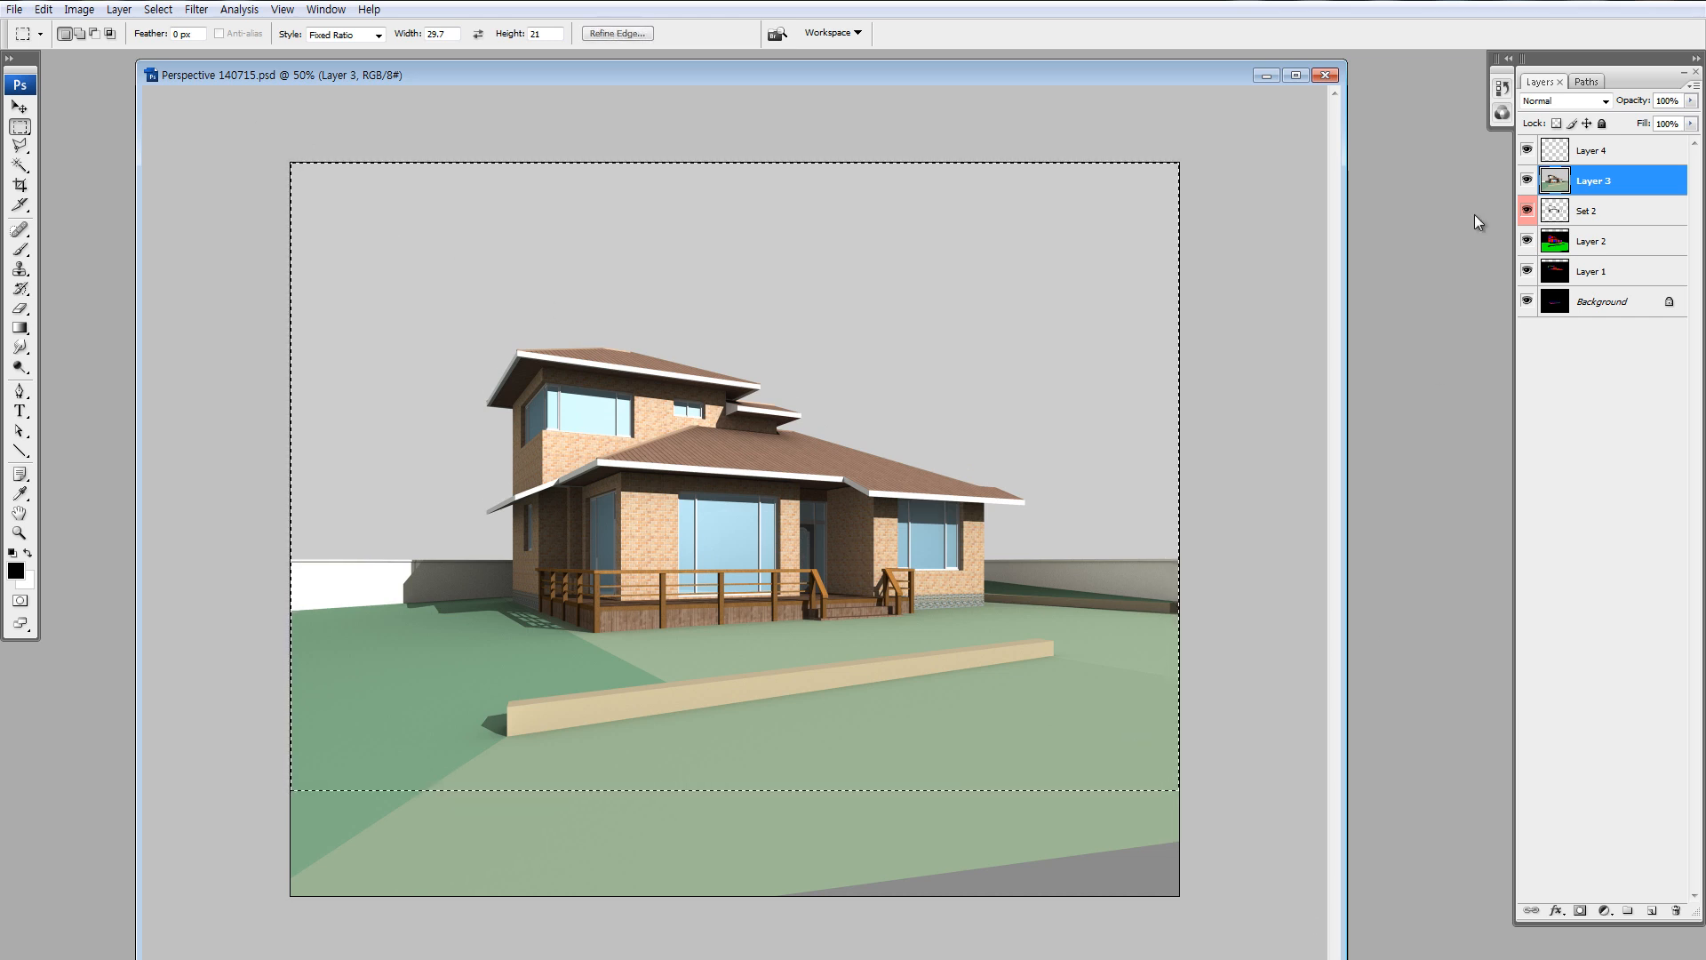
On Layer 4, invert the selection, fill the strip below the frame with the black foreground colour, and deselect.
left_click(1550, 153)
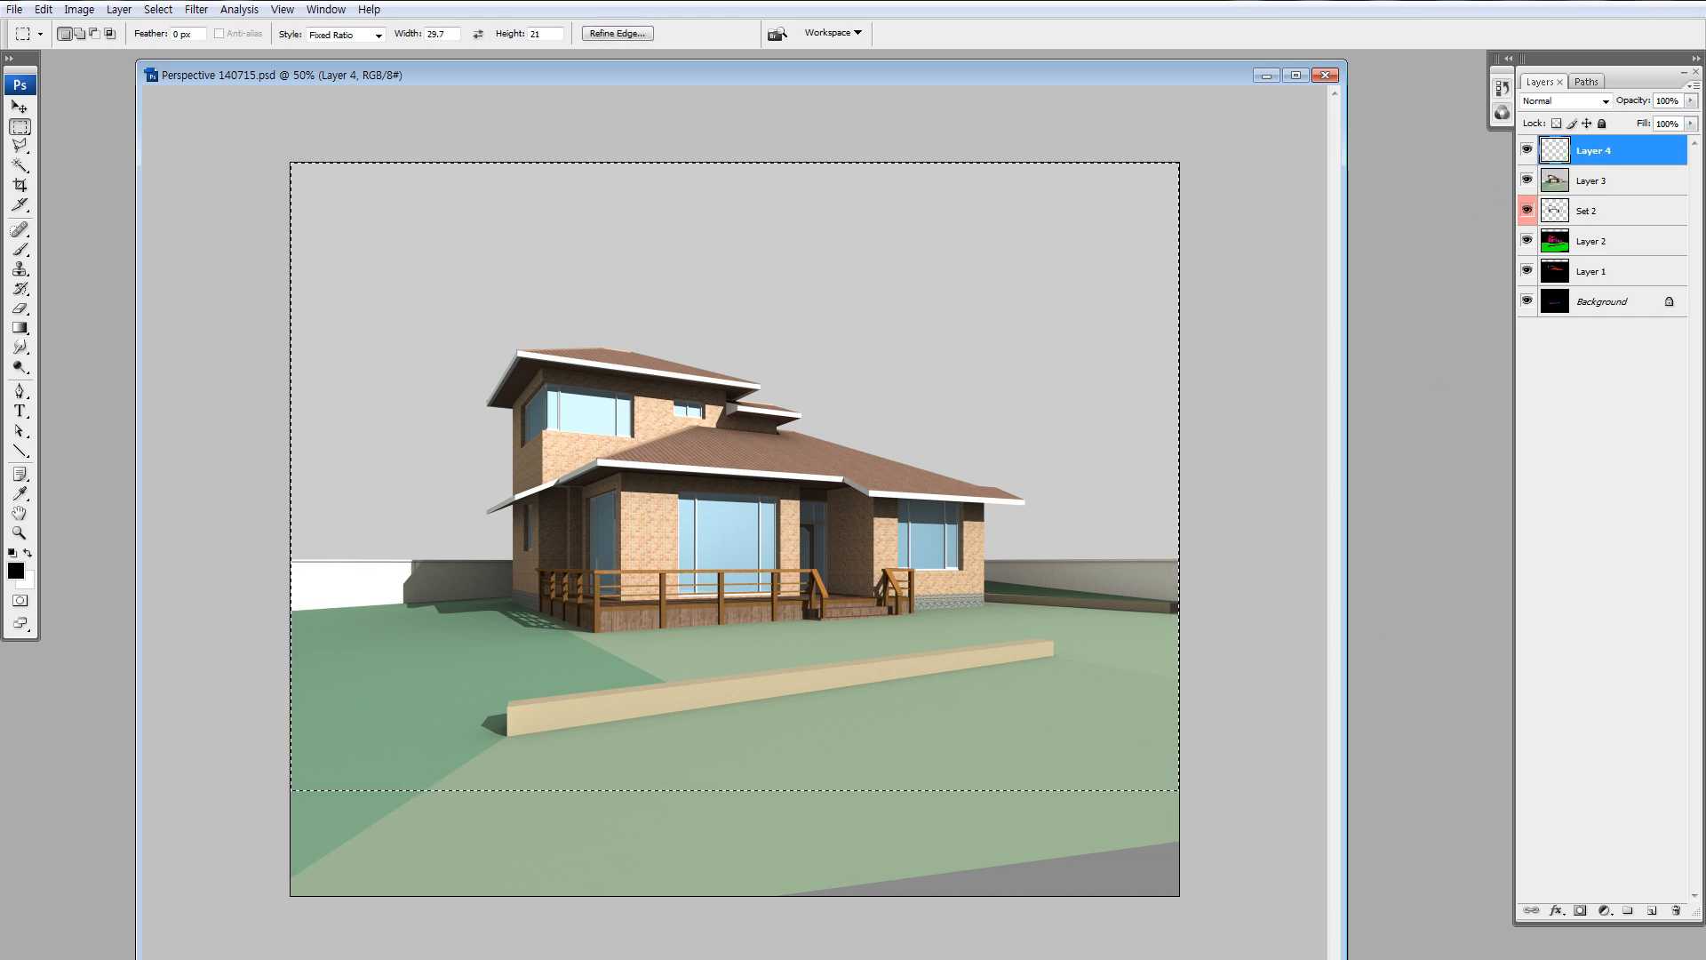
key("ctrl+shift+i")
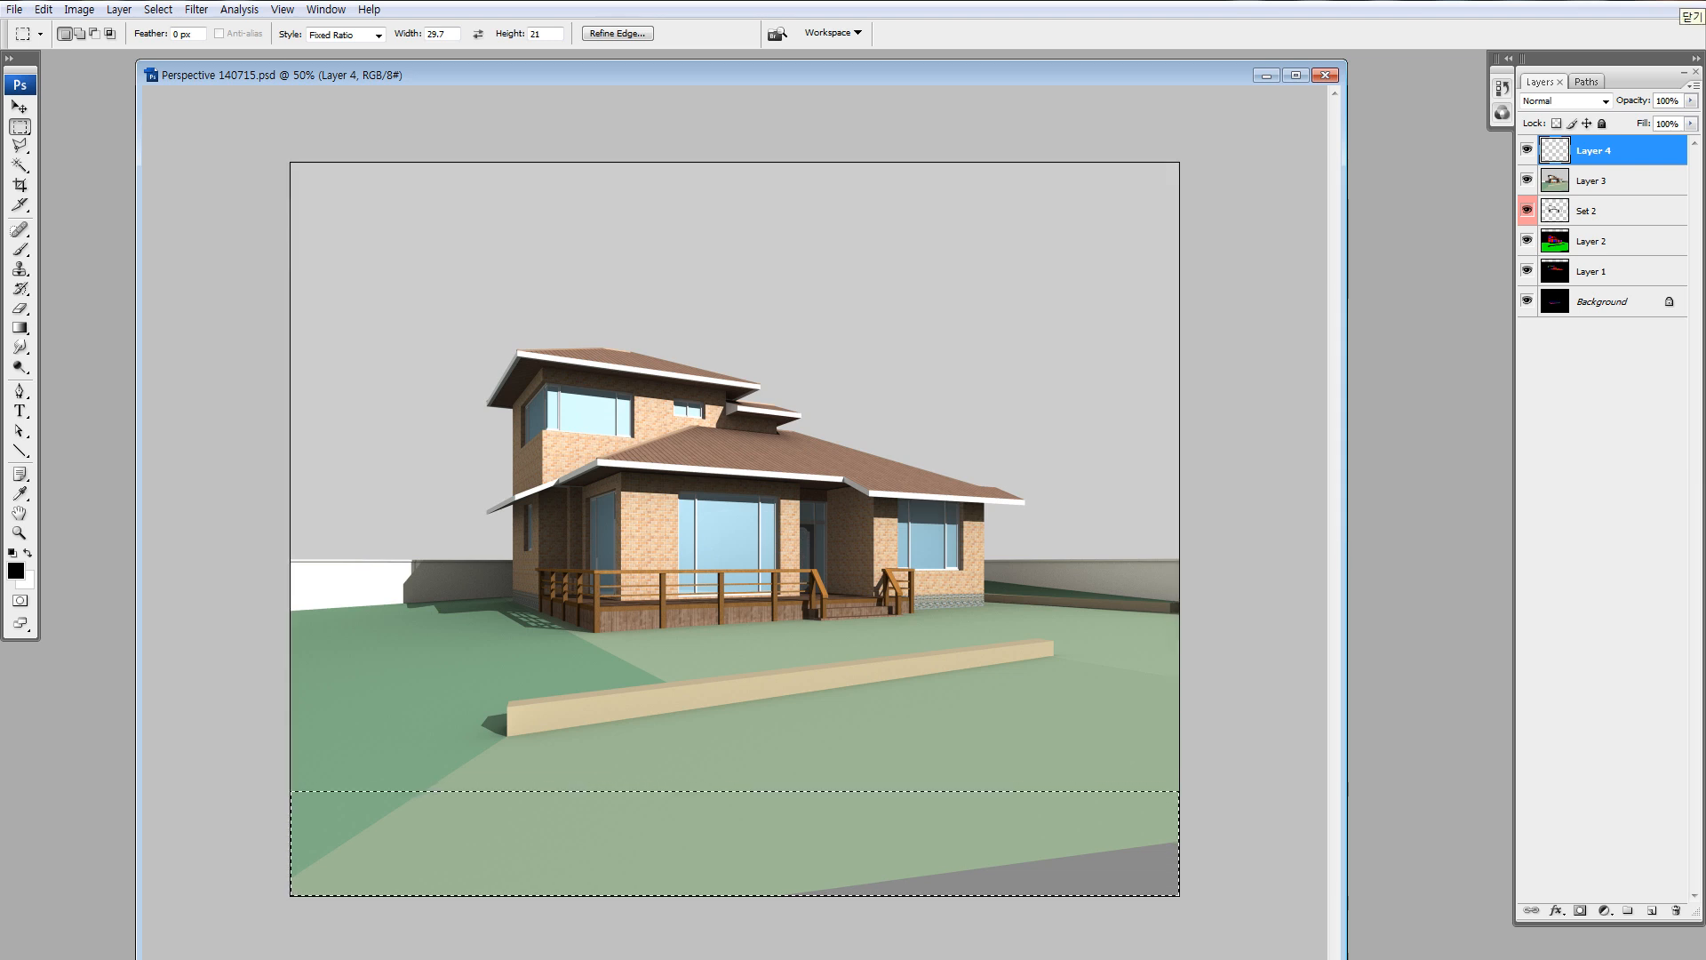
key("alt+BackSpace")
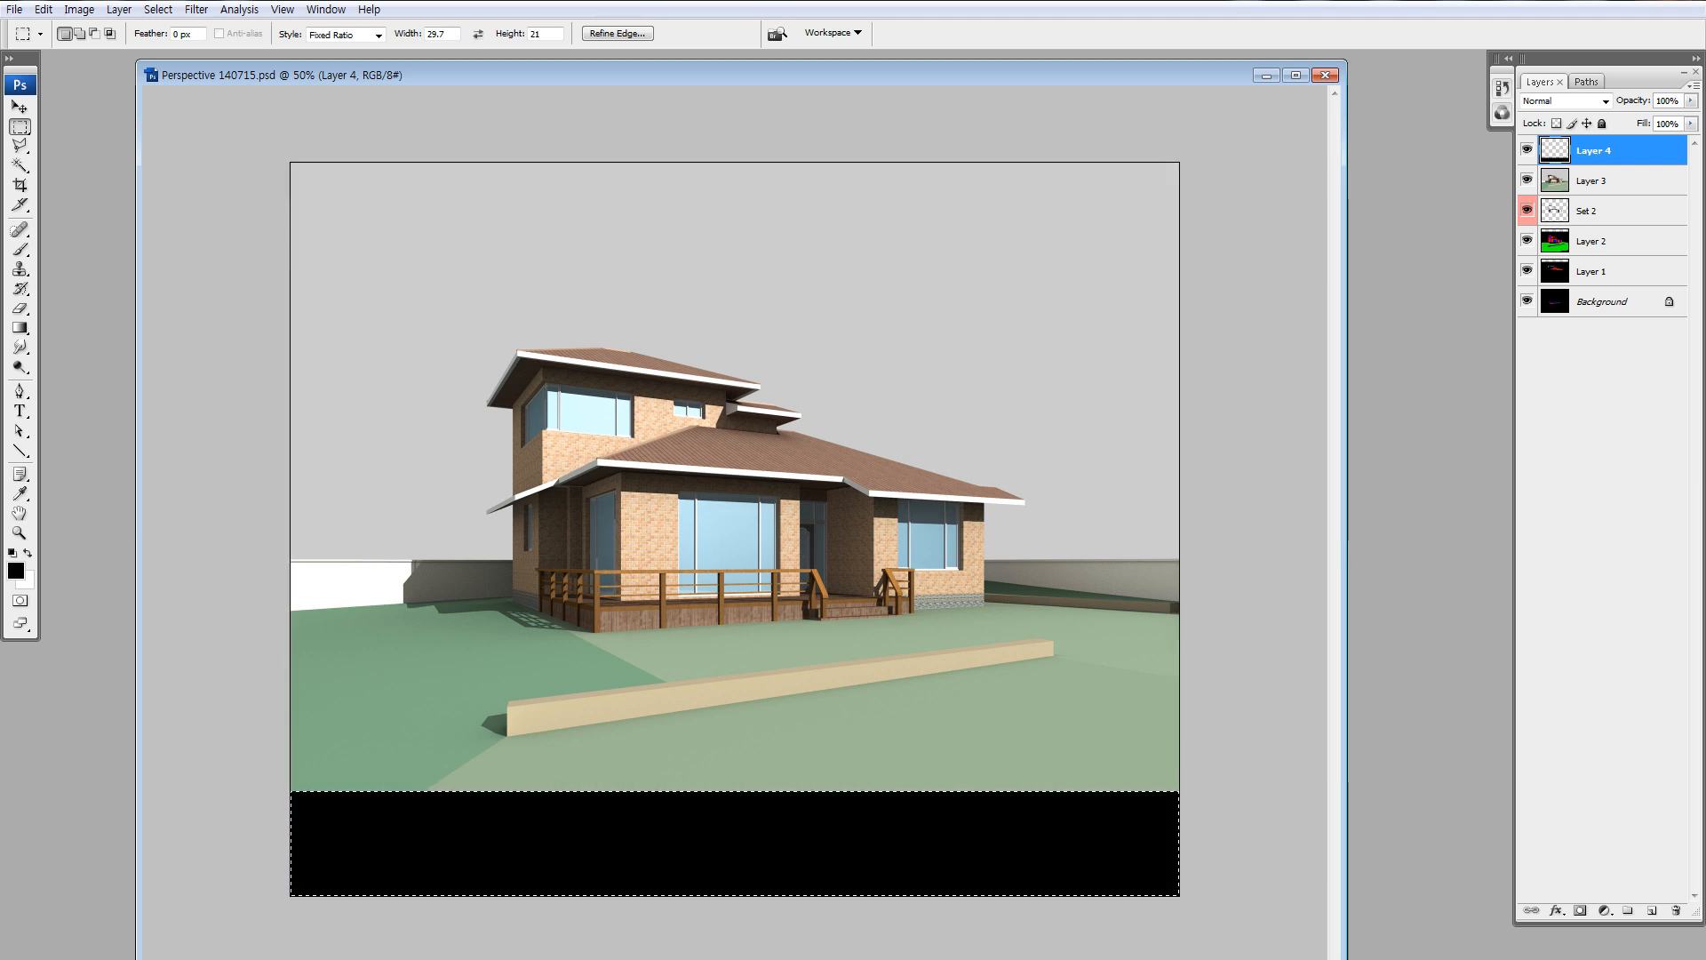
key("ctrl+d")
Review the framed image full screen on black with a trial marquee around the house, deselect, and return to the standard view.
key("Tab")
key("f")
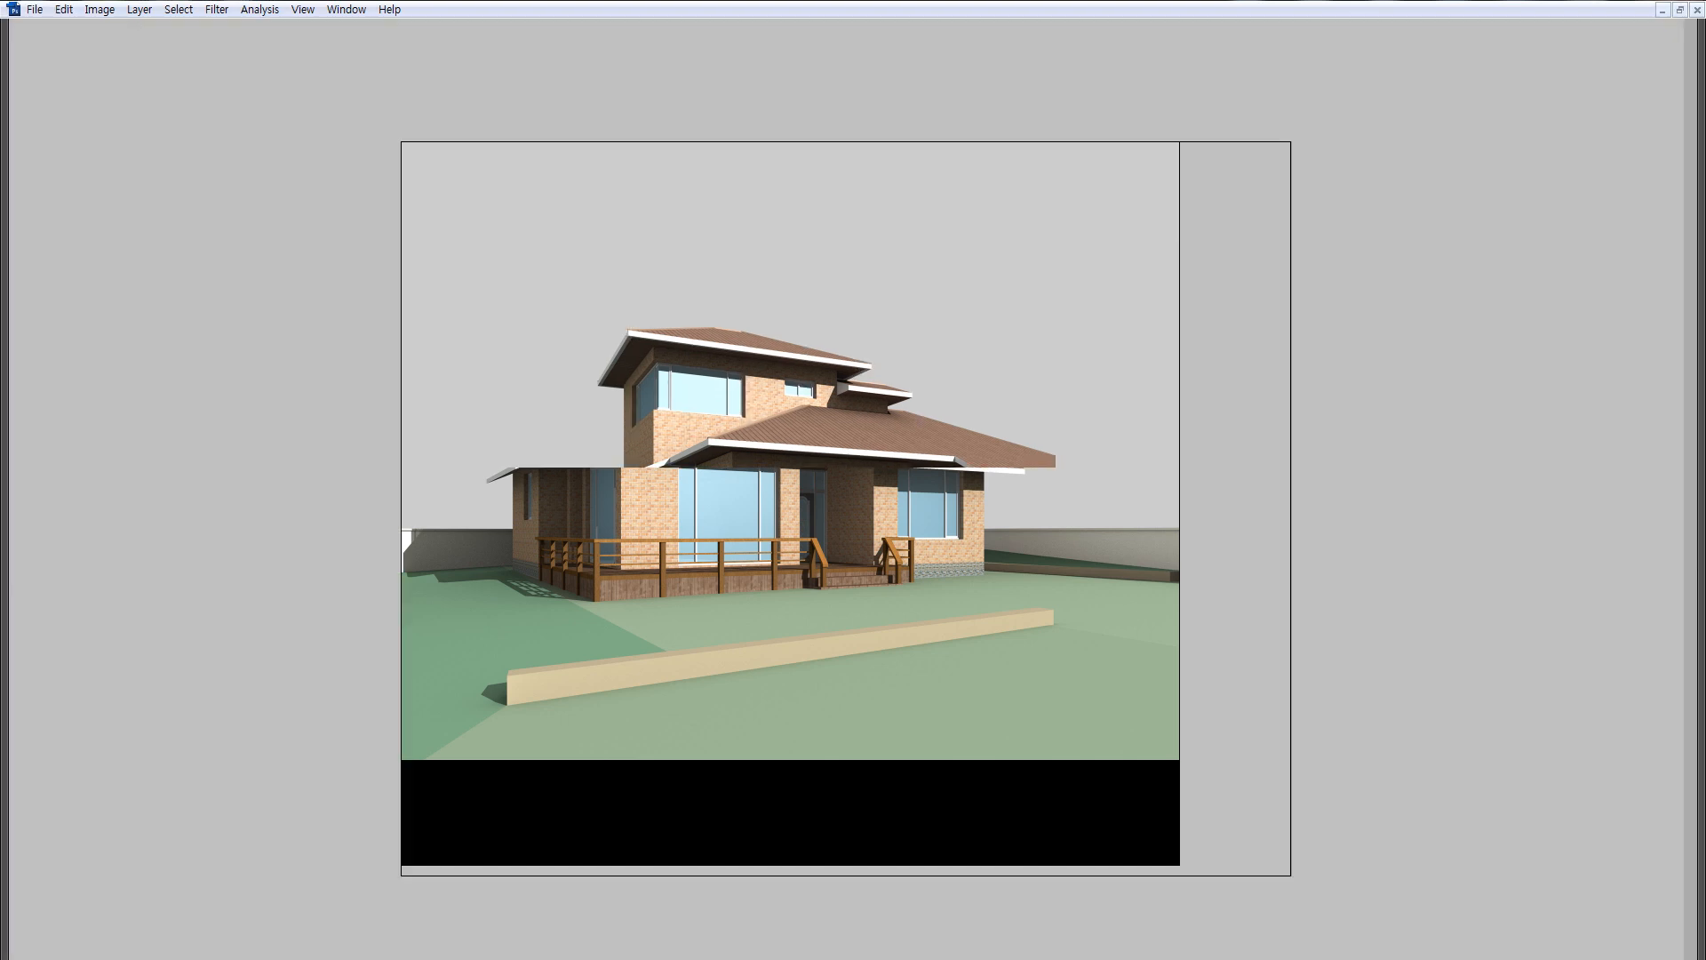
key("f")
key("shift+Tab")
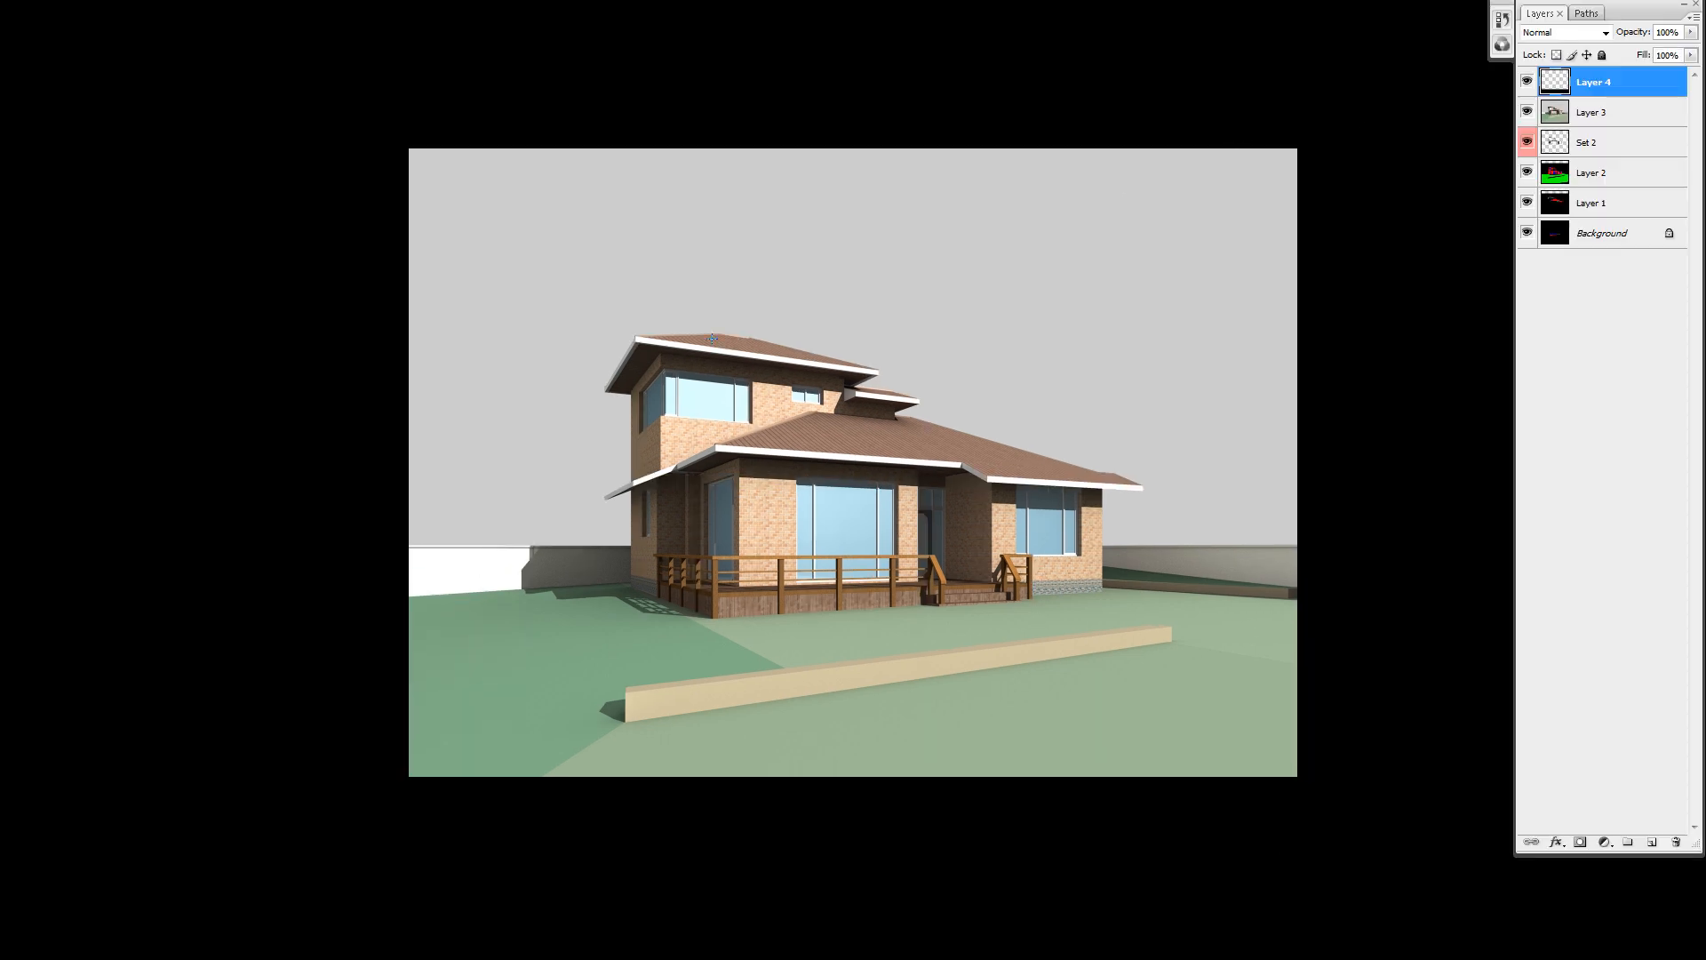
key("shift+Tab")
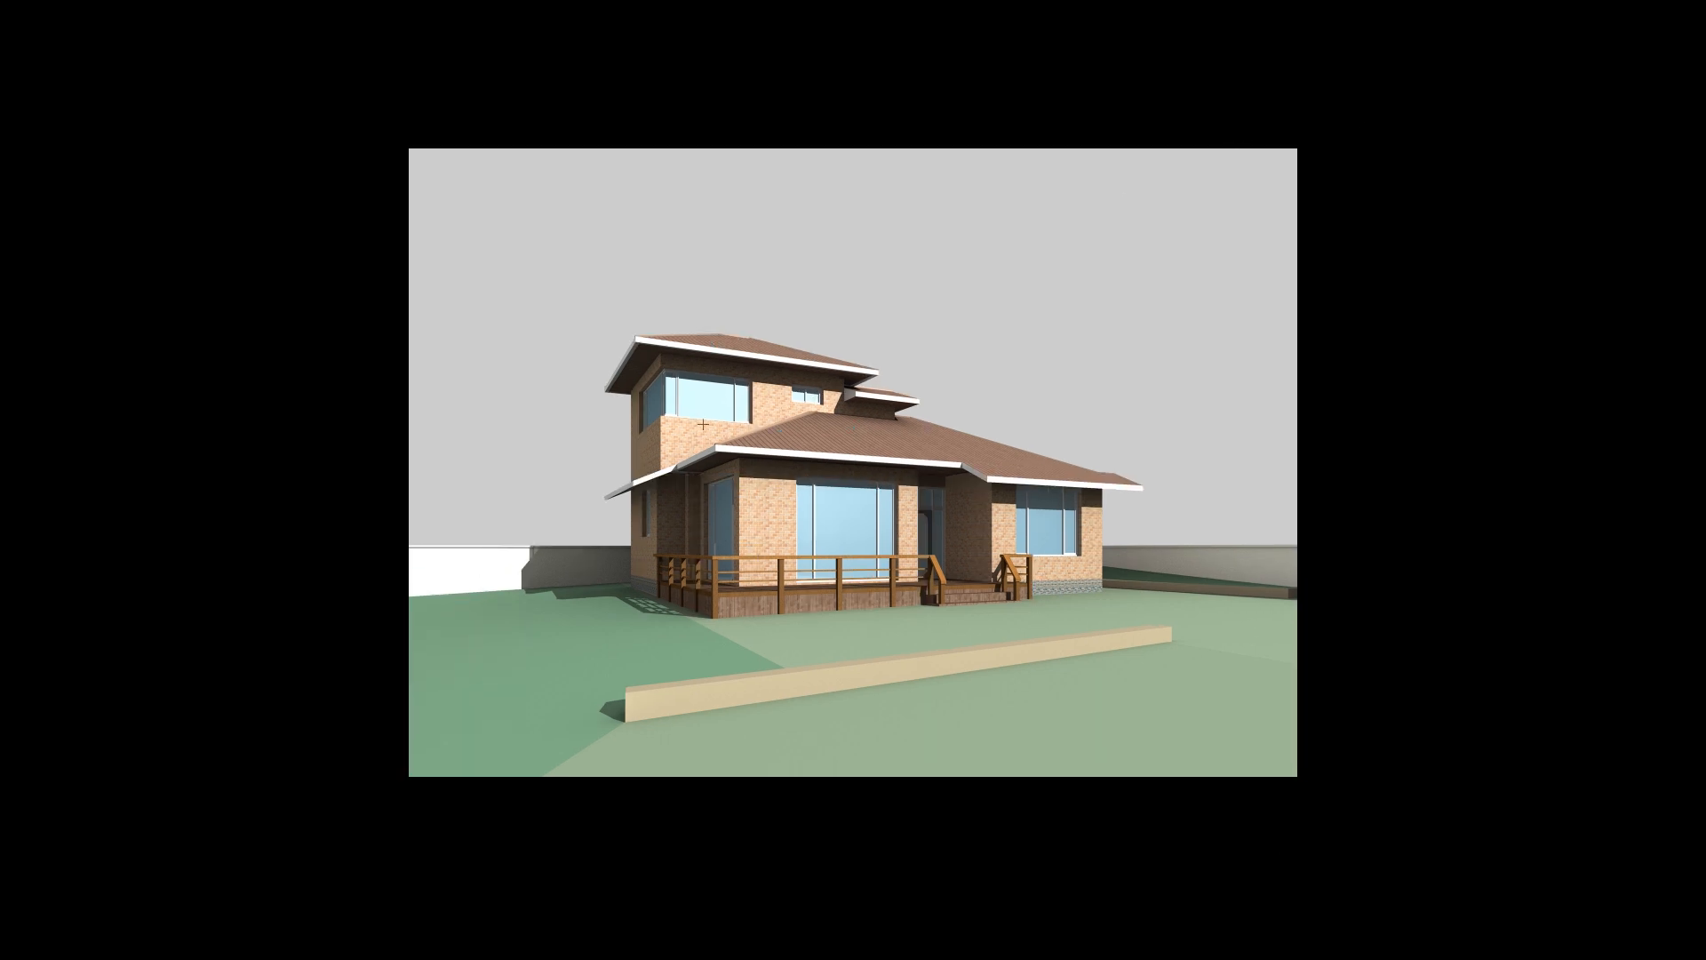
left_click_drag(845, 528, 1143, 691)
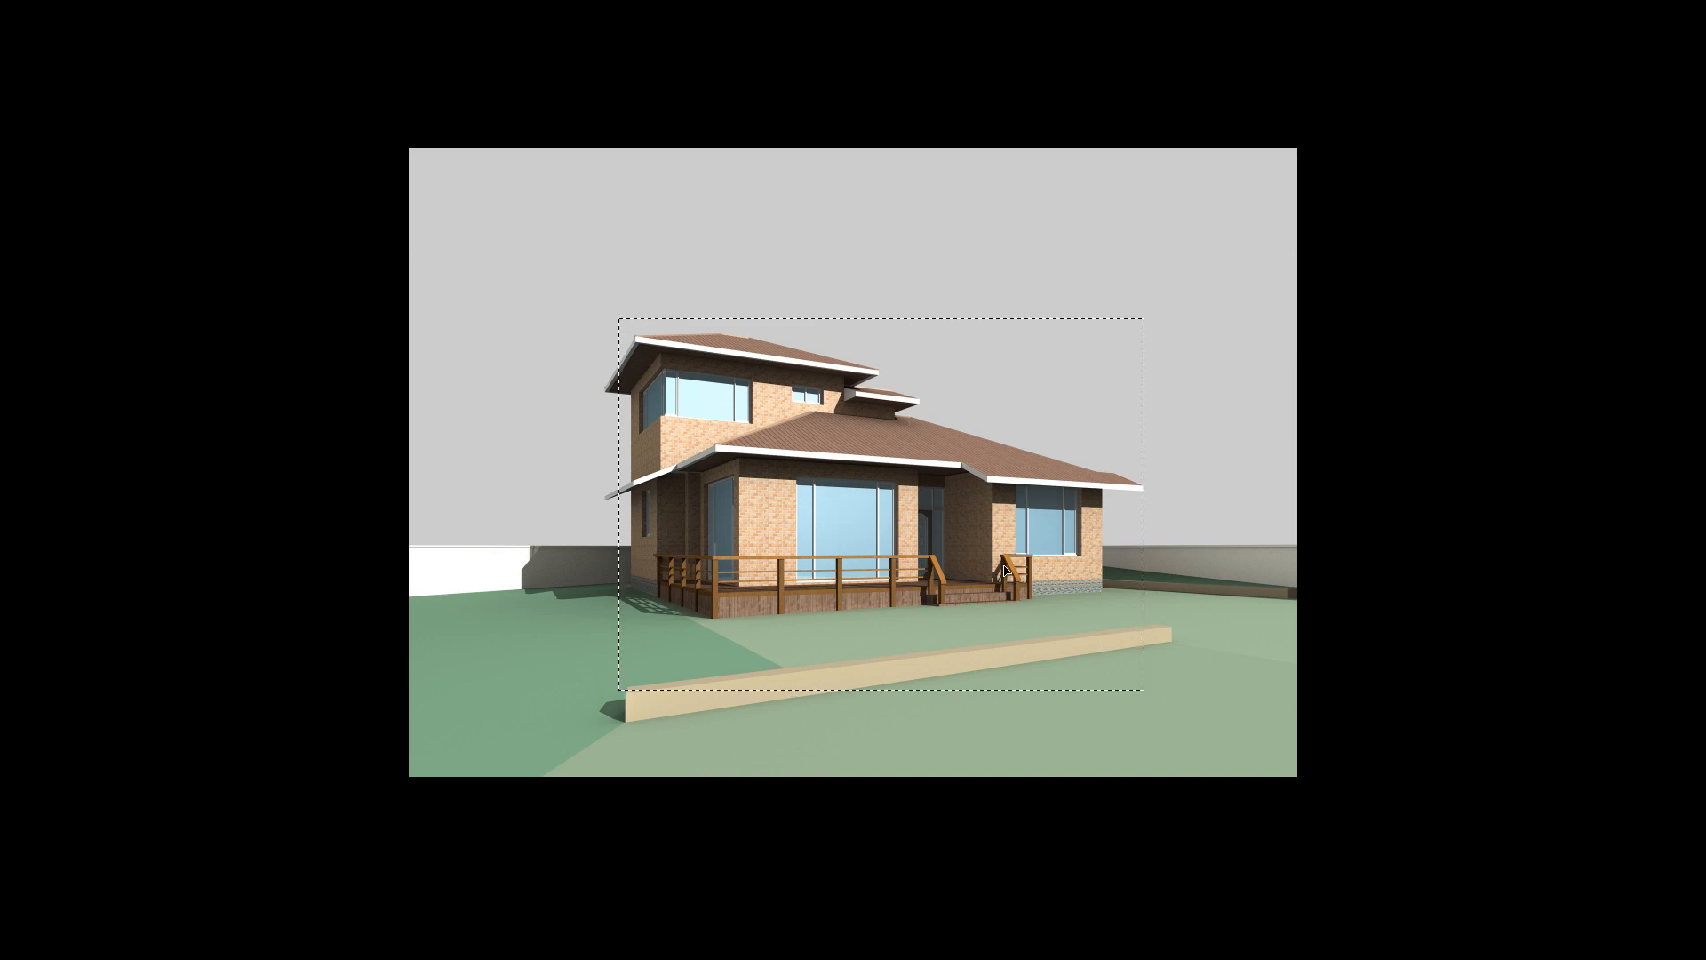
left_click_drag(1011, 579, 983, 545)
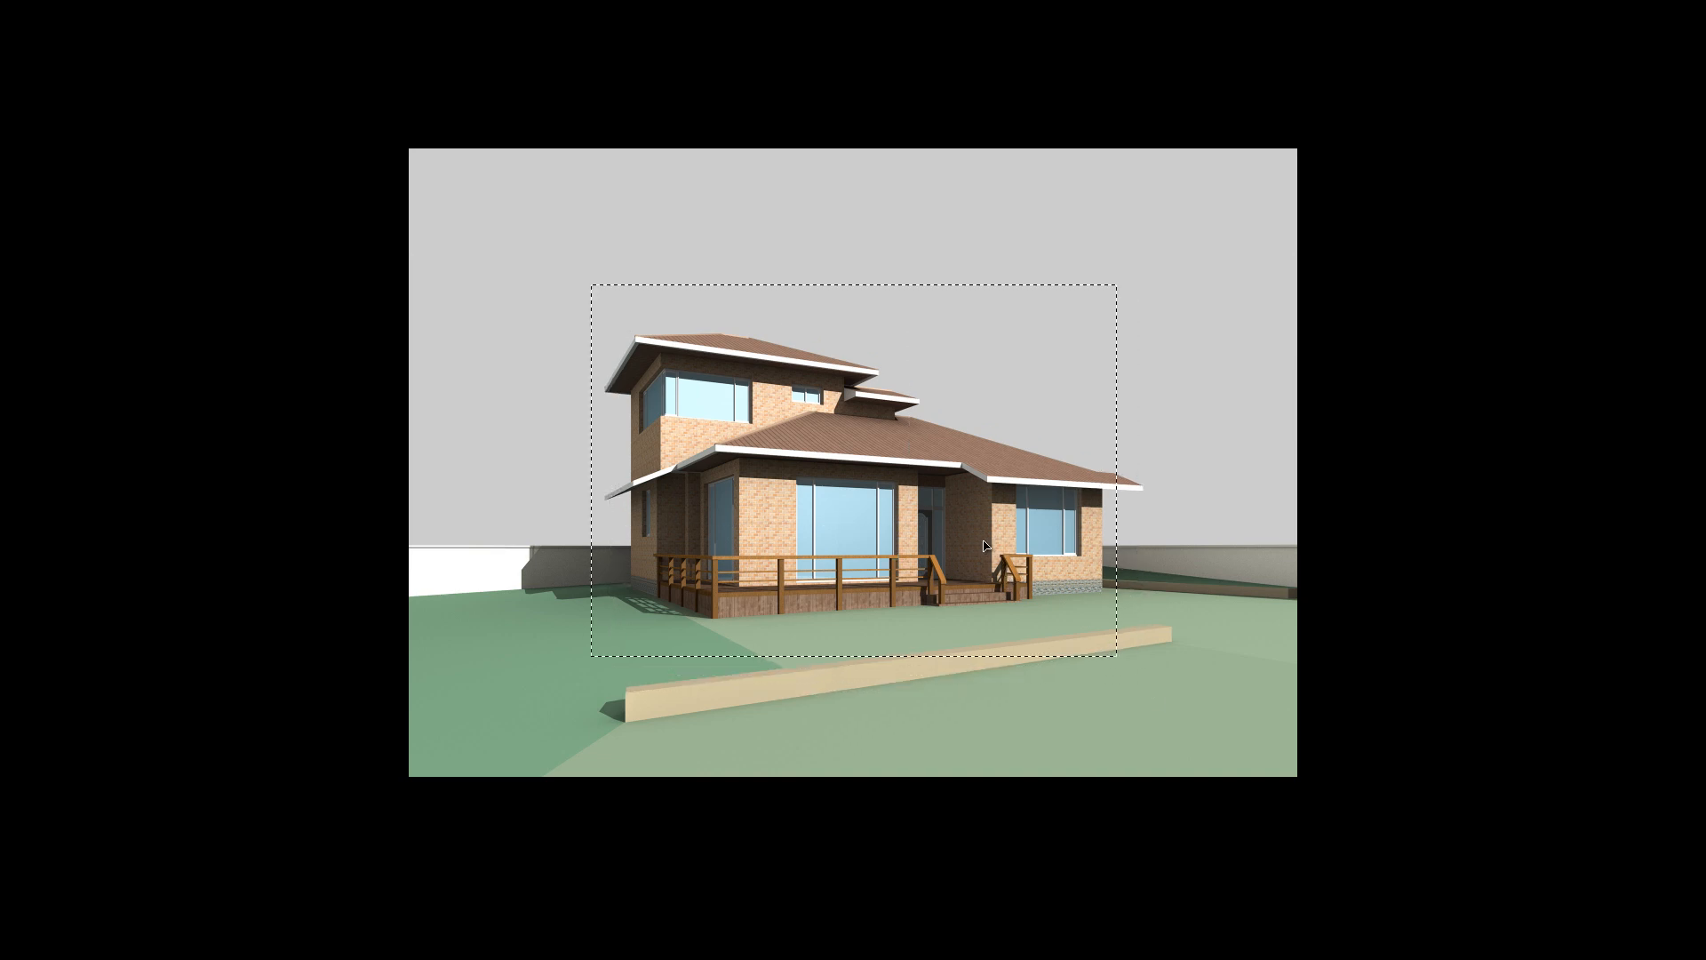
left_click(908, 663)
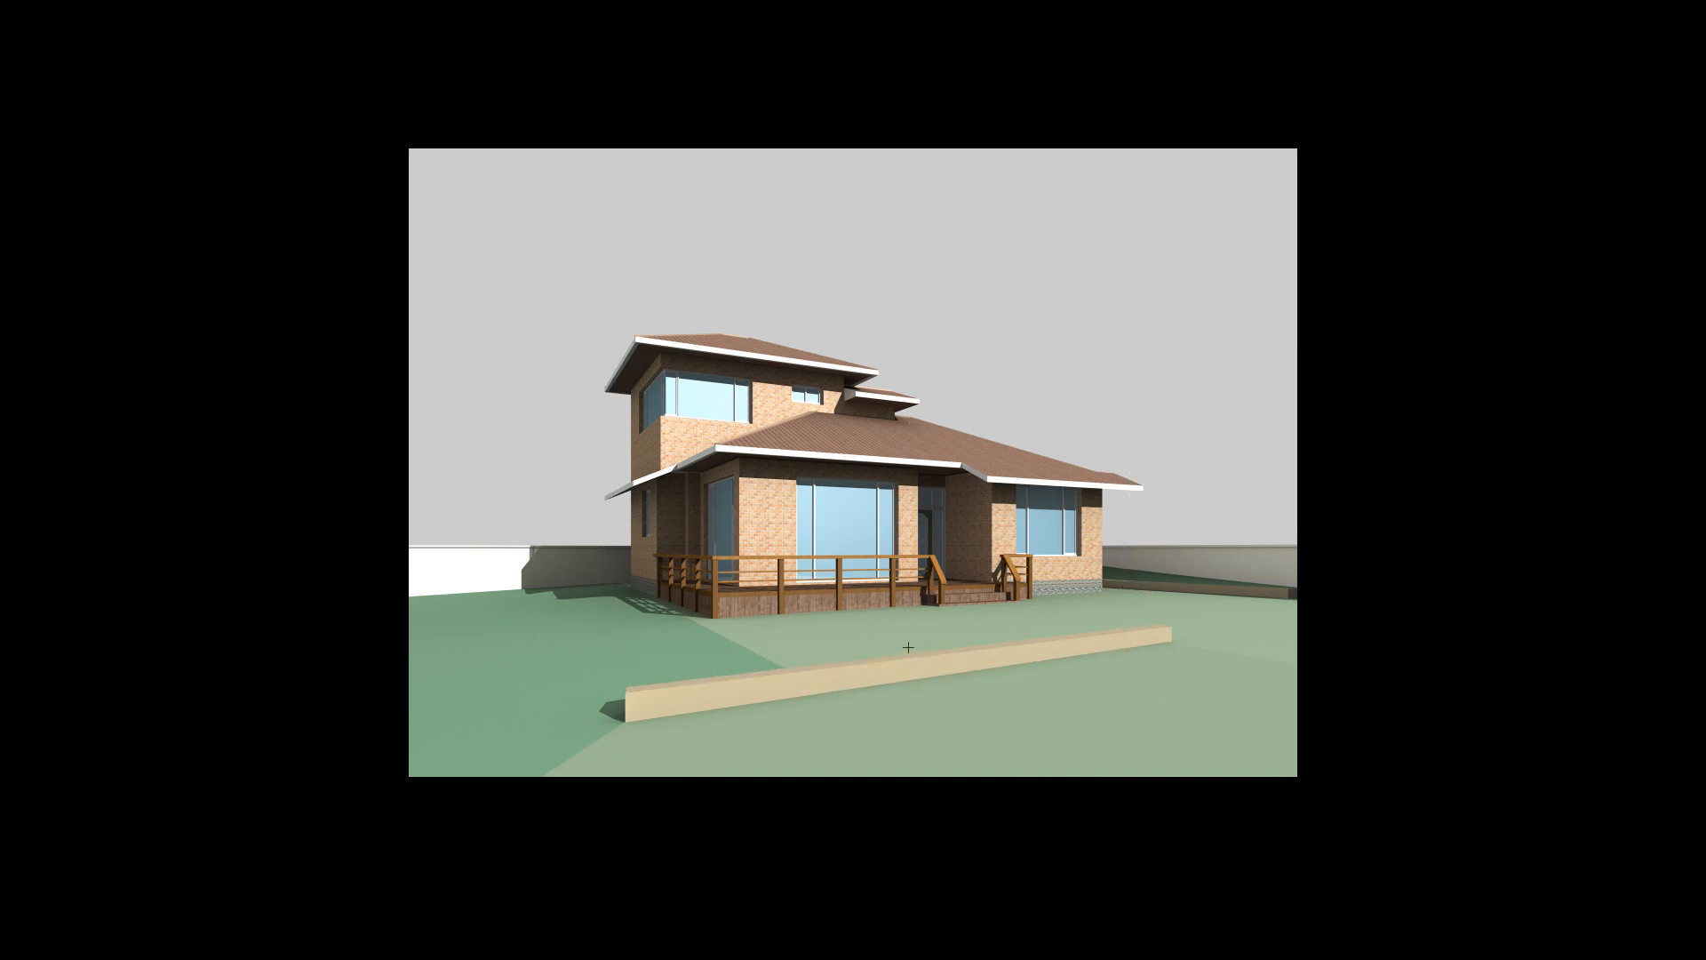
key("shift+Tab")
key("f")
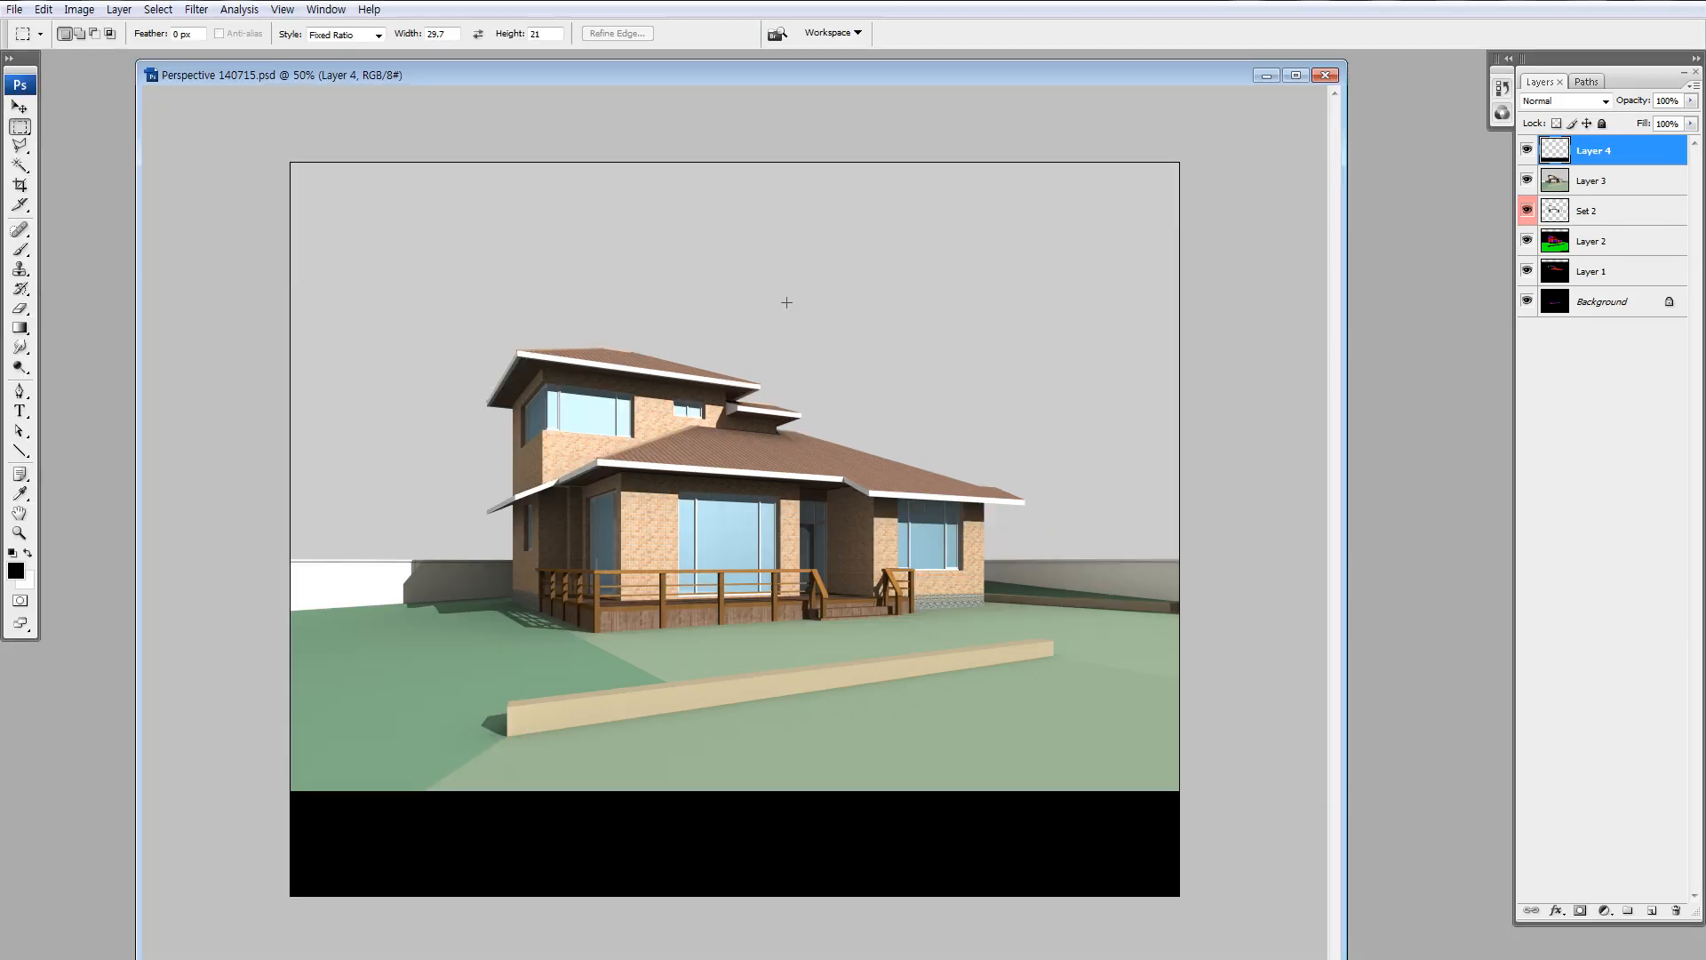
Examine the Alpha 1 channel mask on its own, toggle Layer 3's visibility, and return to Layer 3's colour view.
key("v")
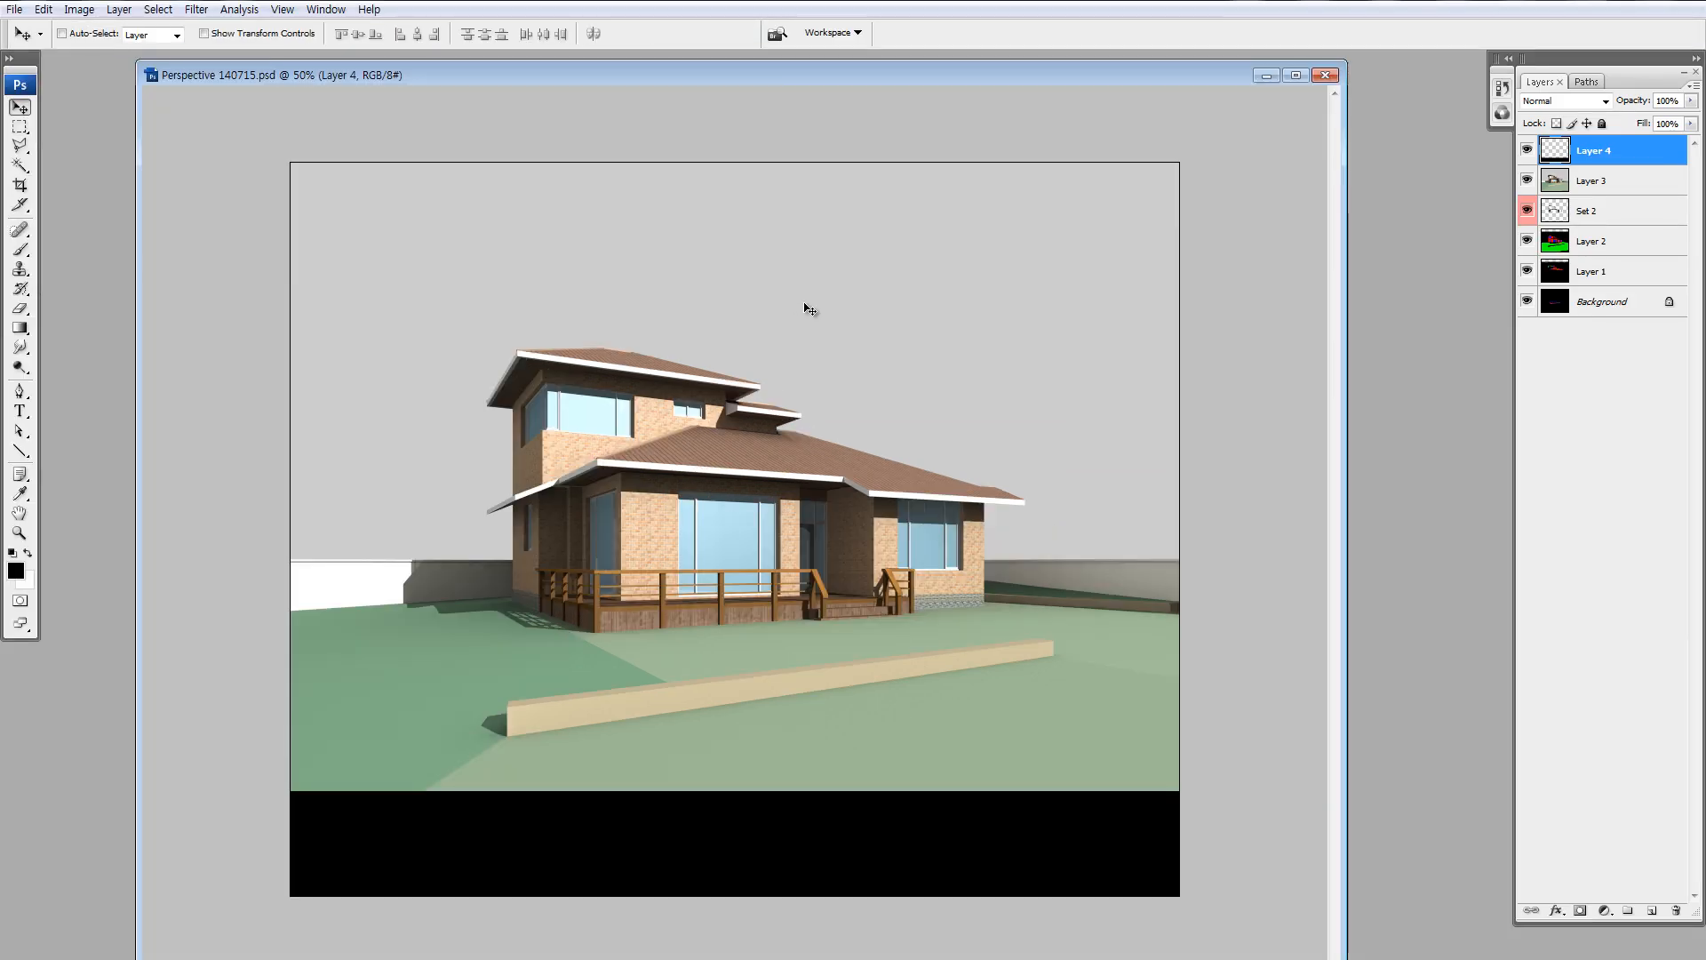
key("ctrl+minus")
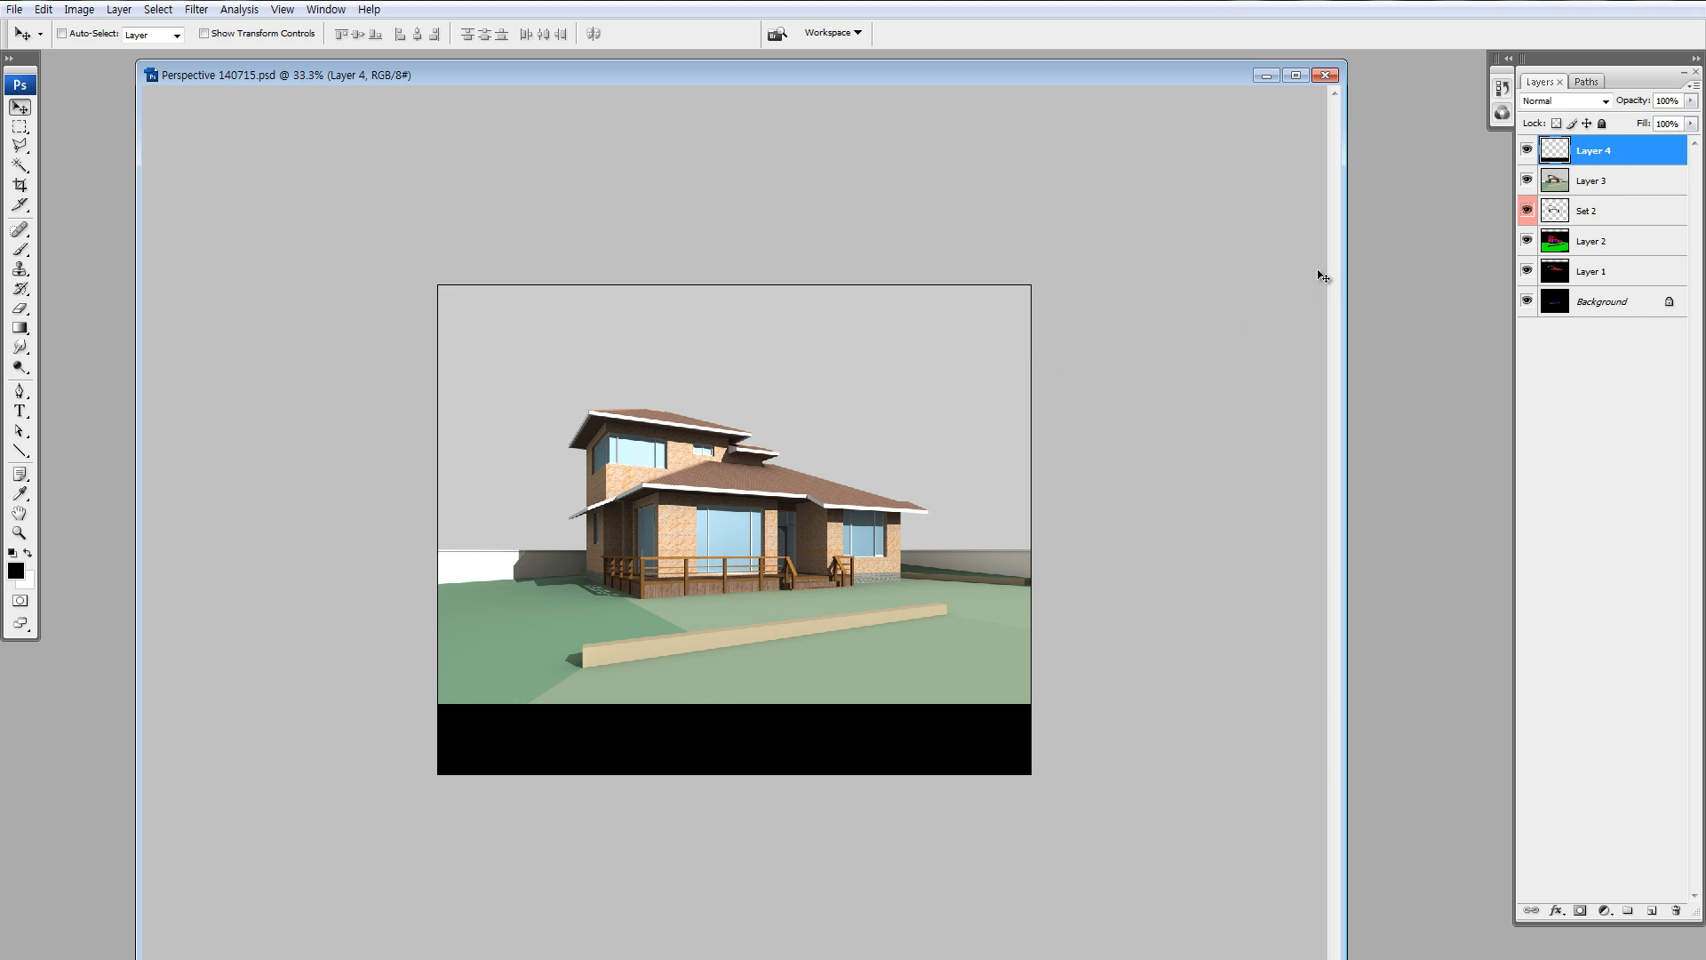
left_click(1603, 188)
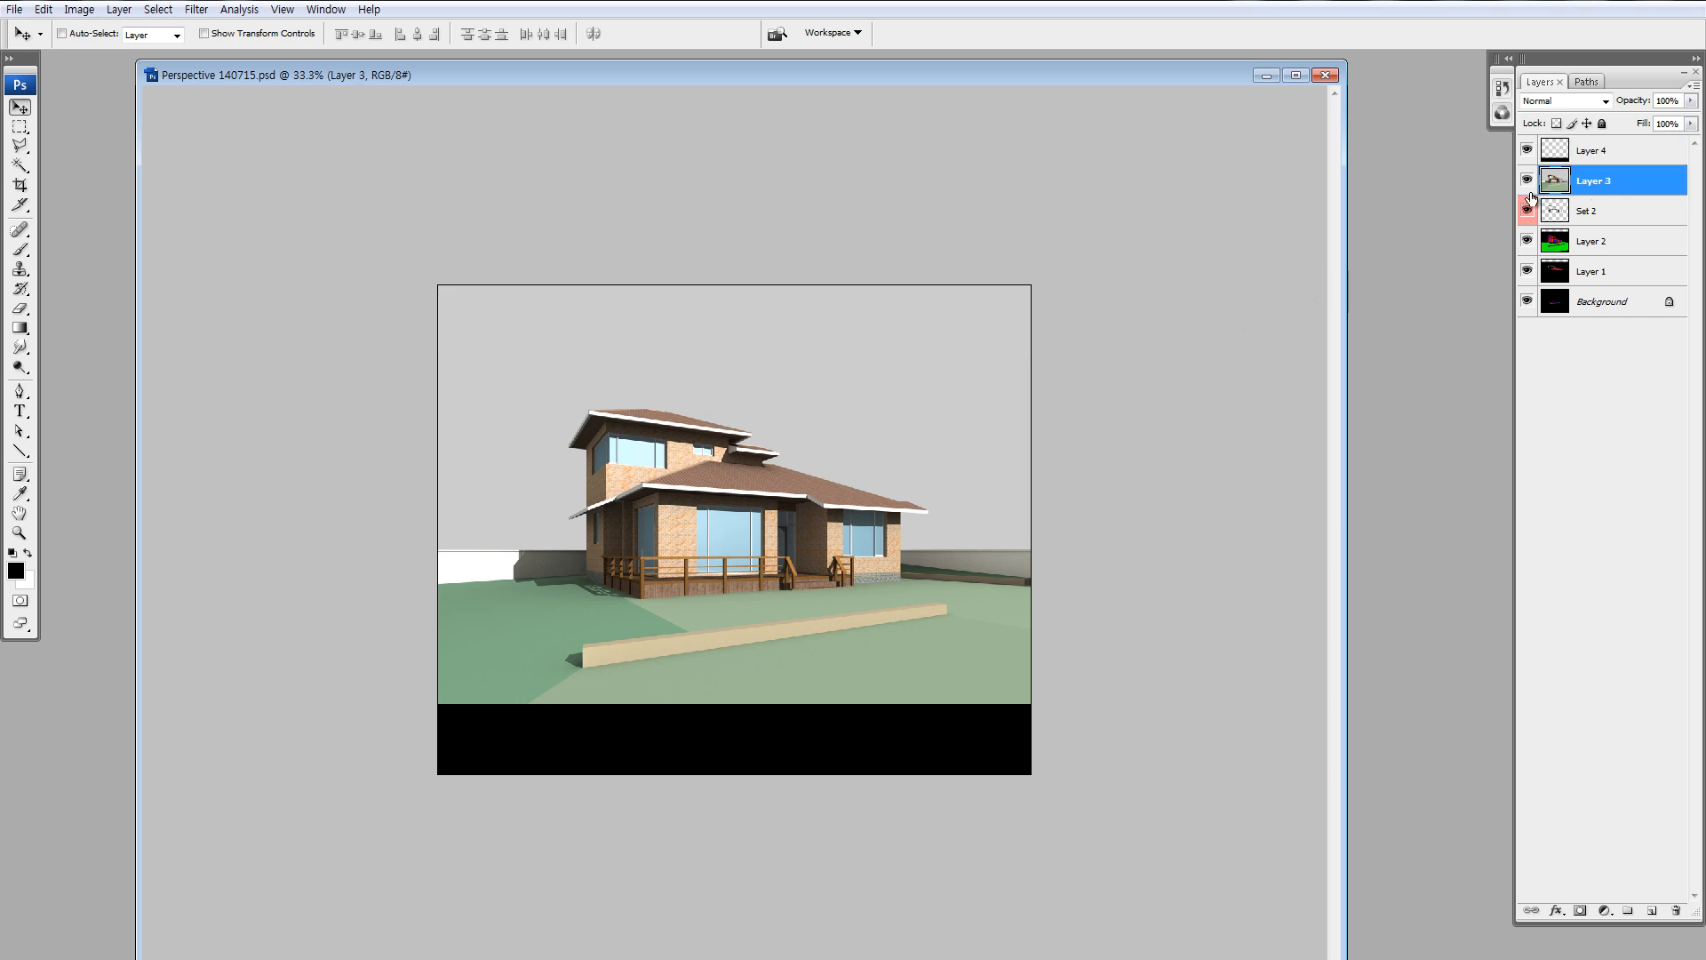
left_click(1503, 114)
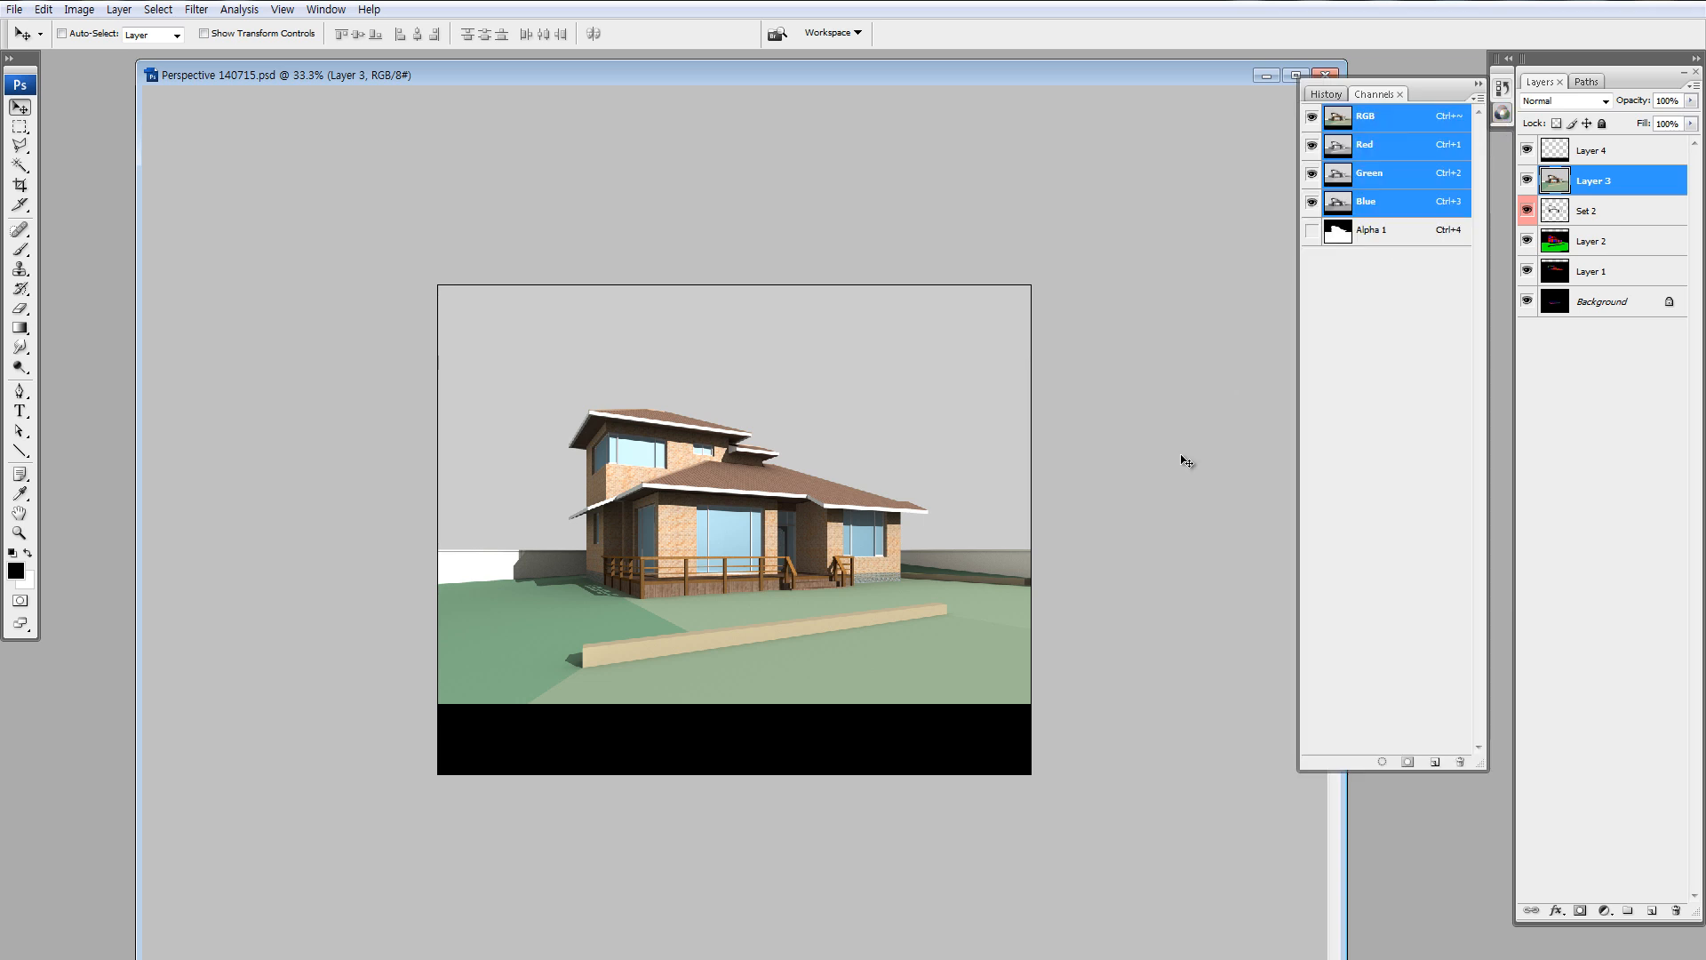
left_click(1344, 233)
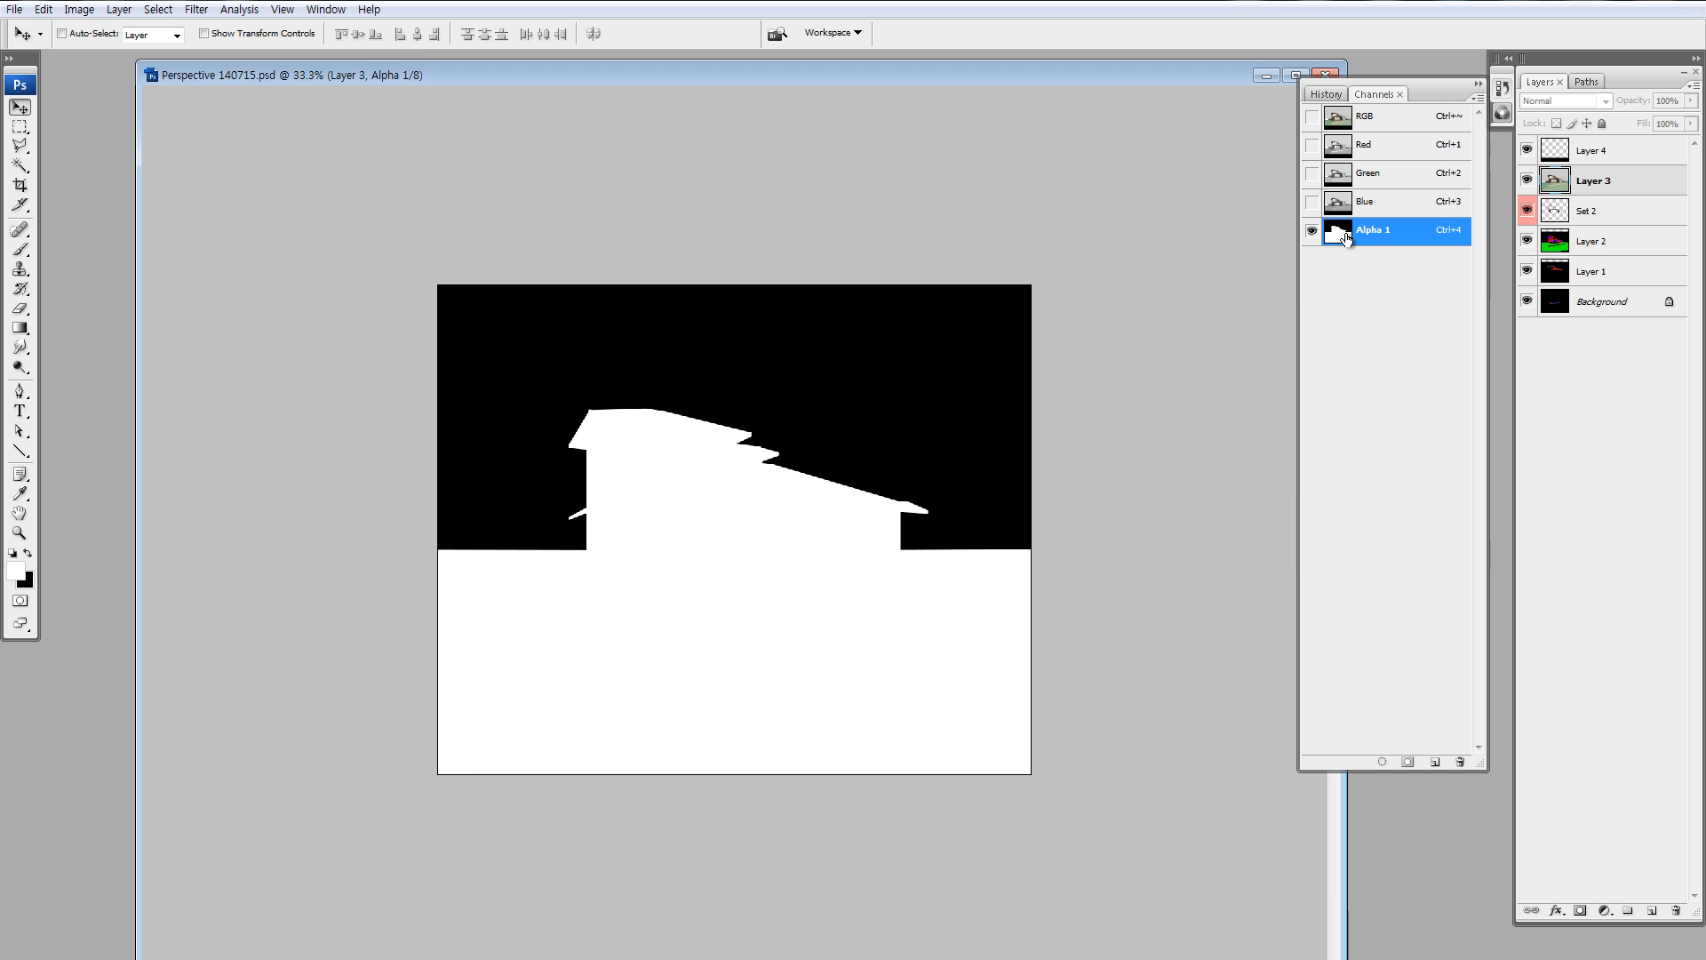
left_click(1526, 180)
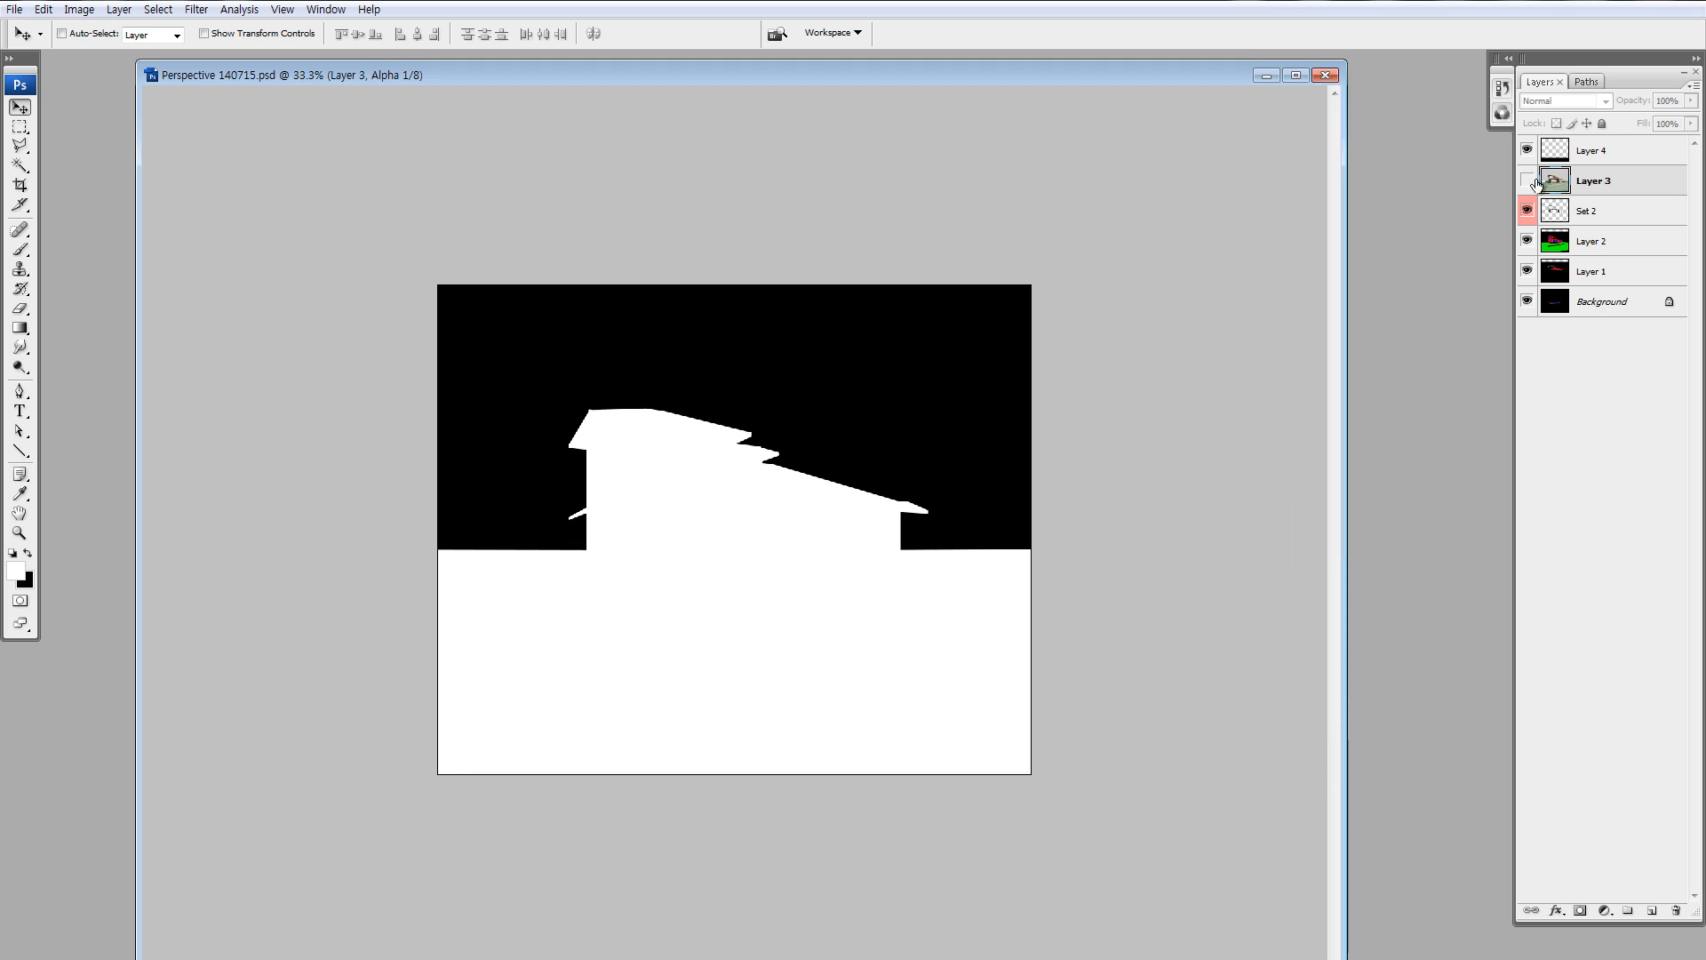
left_click(1527, 181)
left_click(1557, 183)
Load the Alpha 1 channel as a selection and copy the selected house and ground from Layer 3 to a new layer.
left_click(1501, 112)
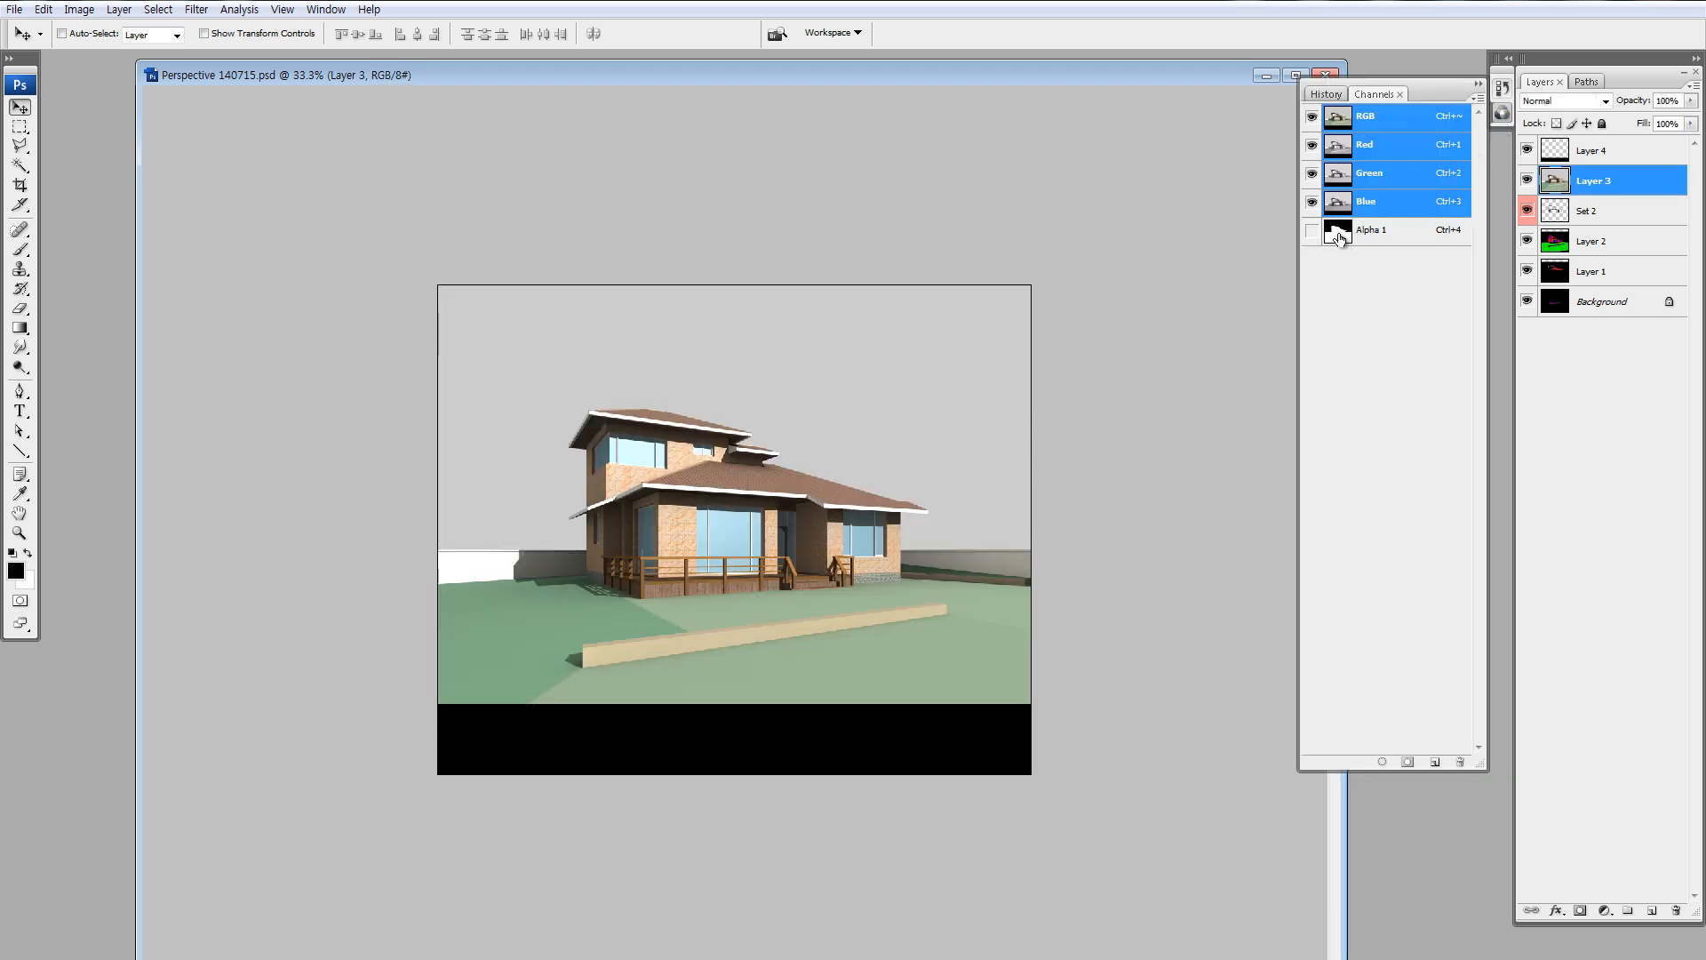
left_click(1339, 235, "ctrl")
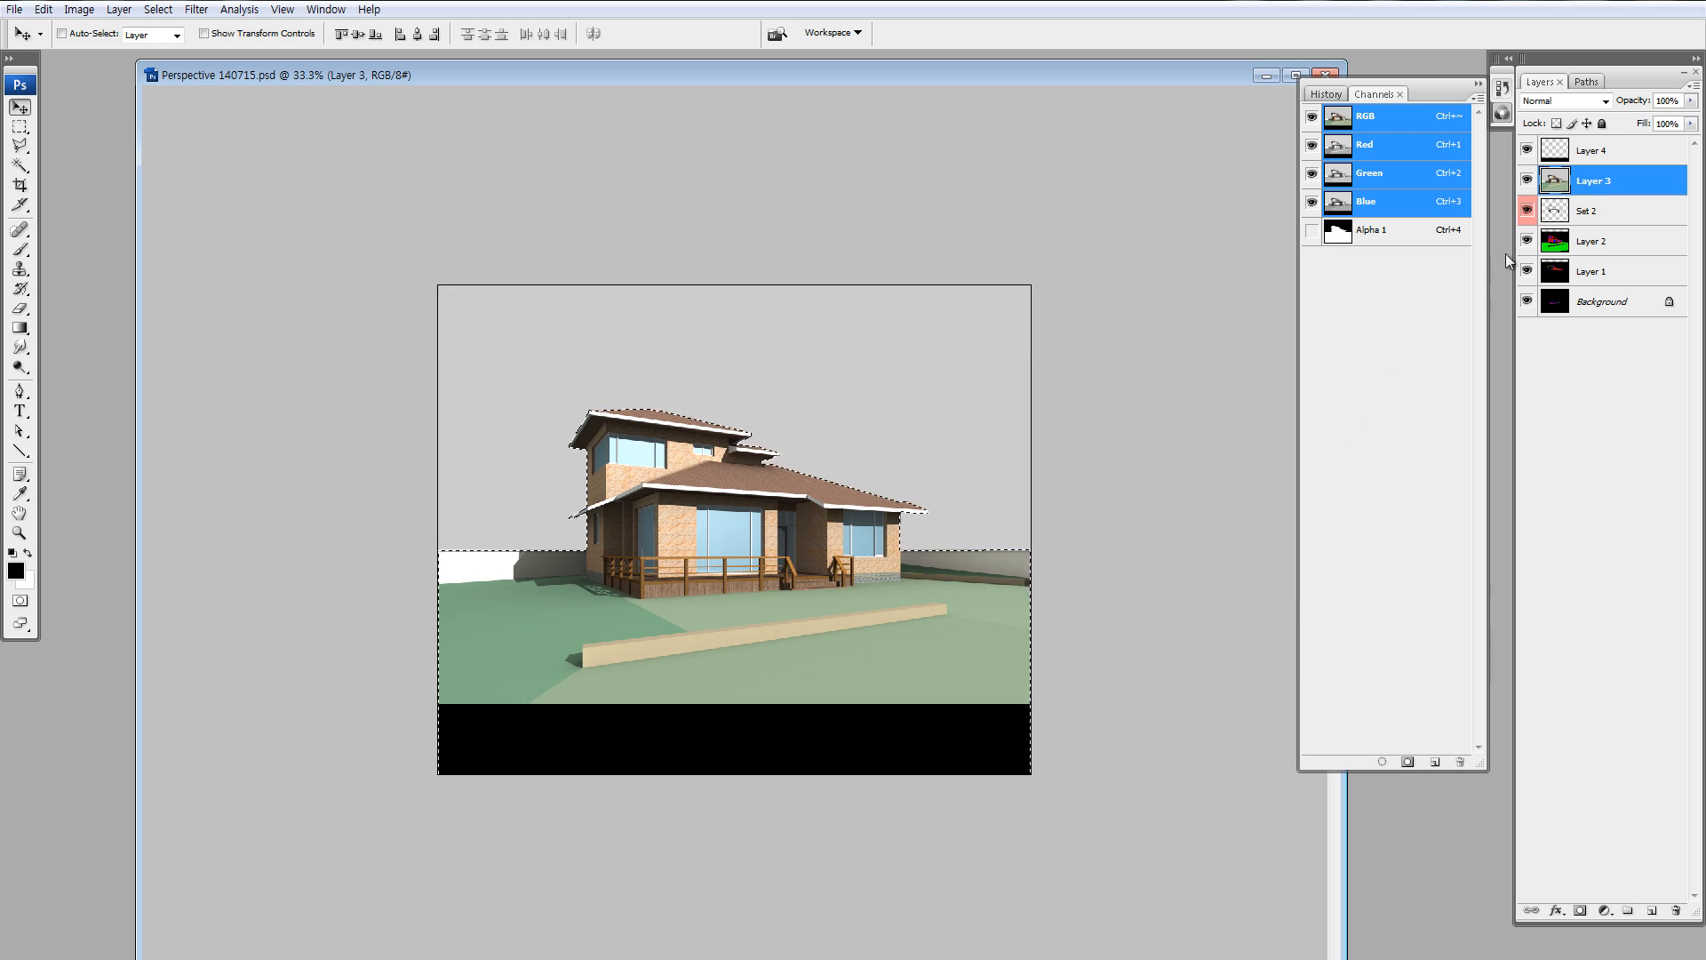
left_click(1553, 184)
left_click(1502, 113)
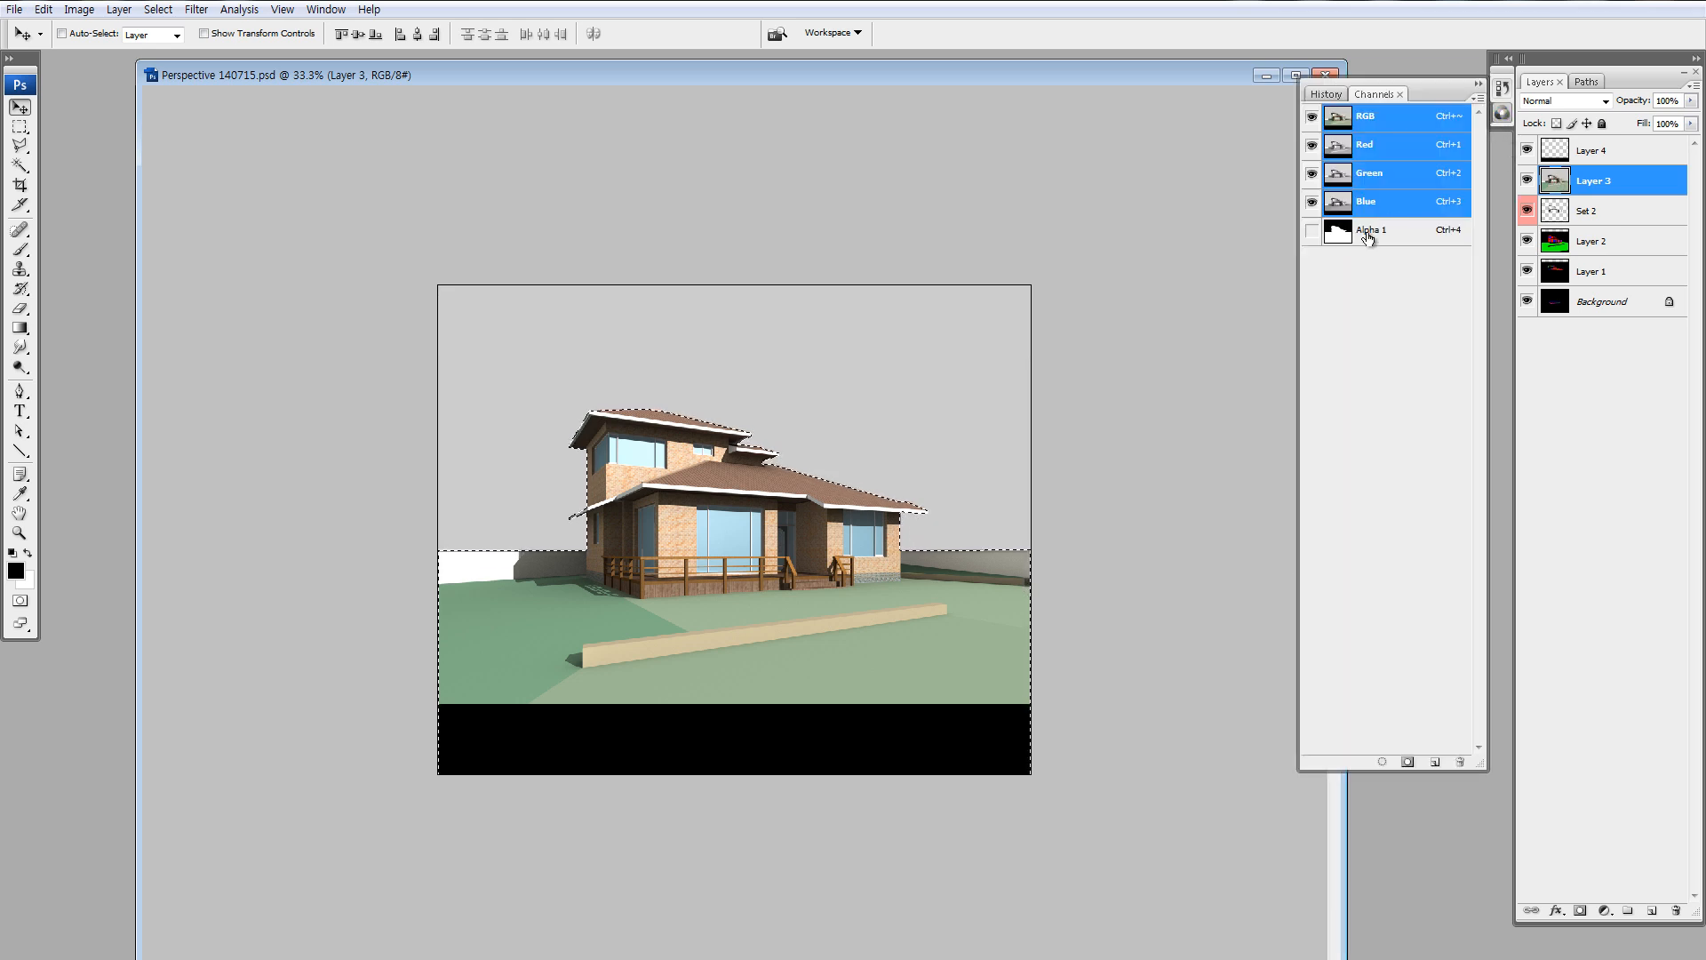
left_click(1346, 233)
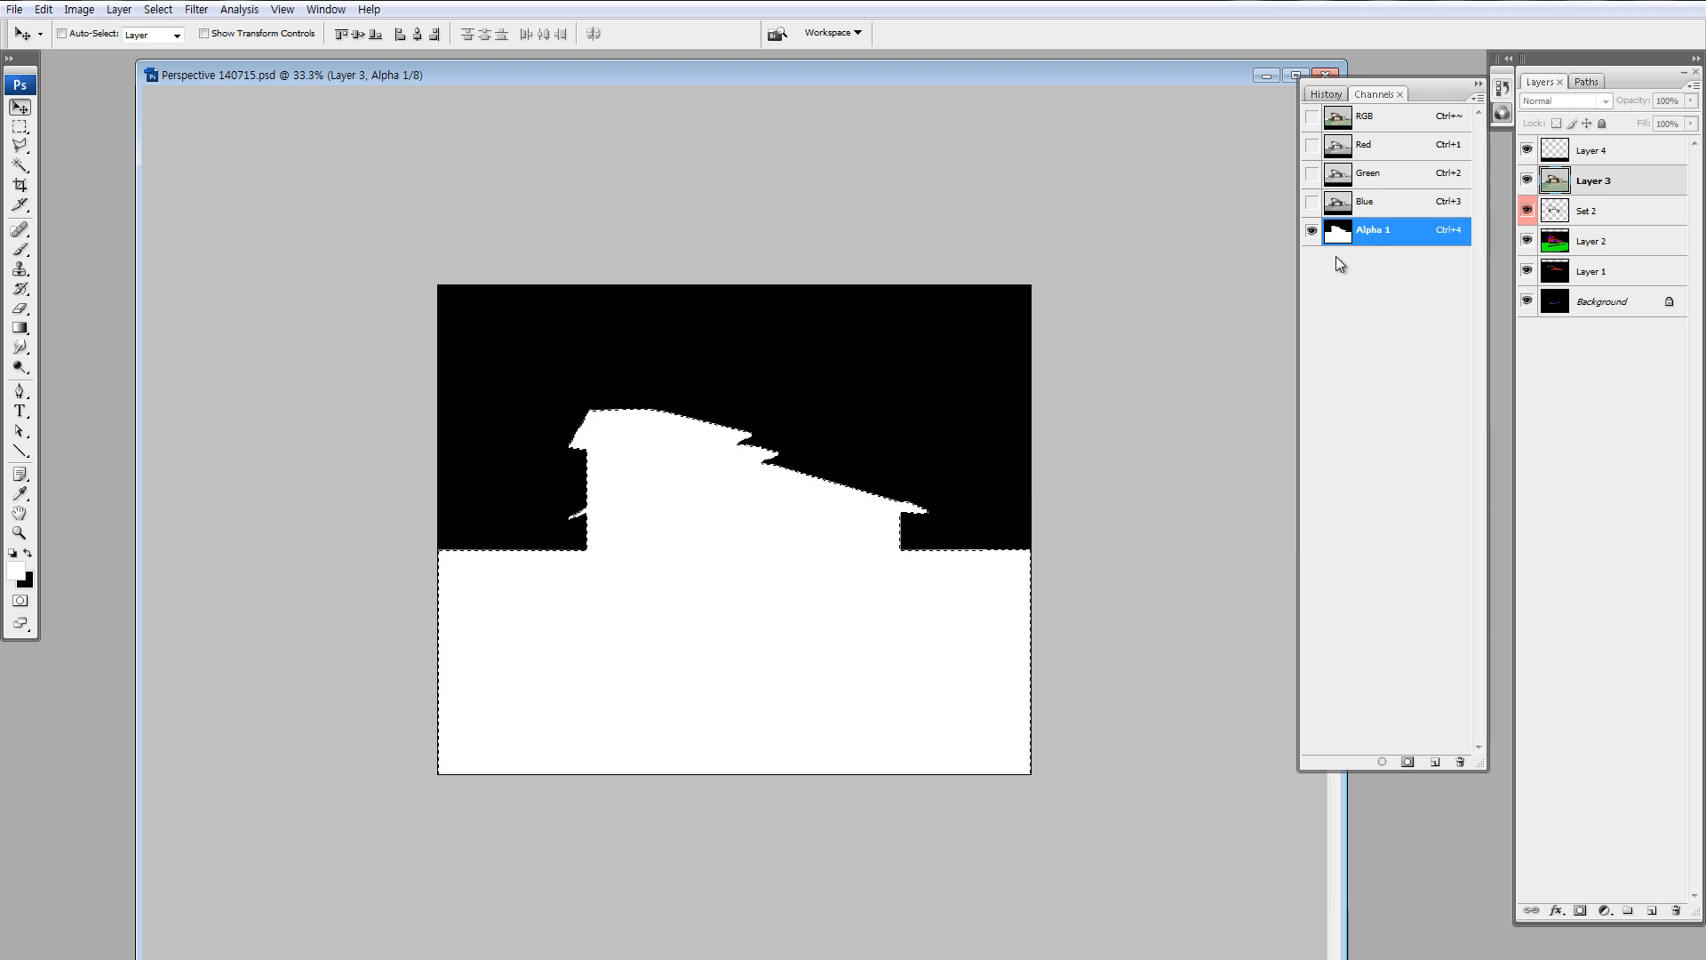
left_click(1555, 181)
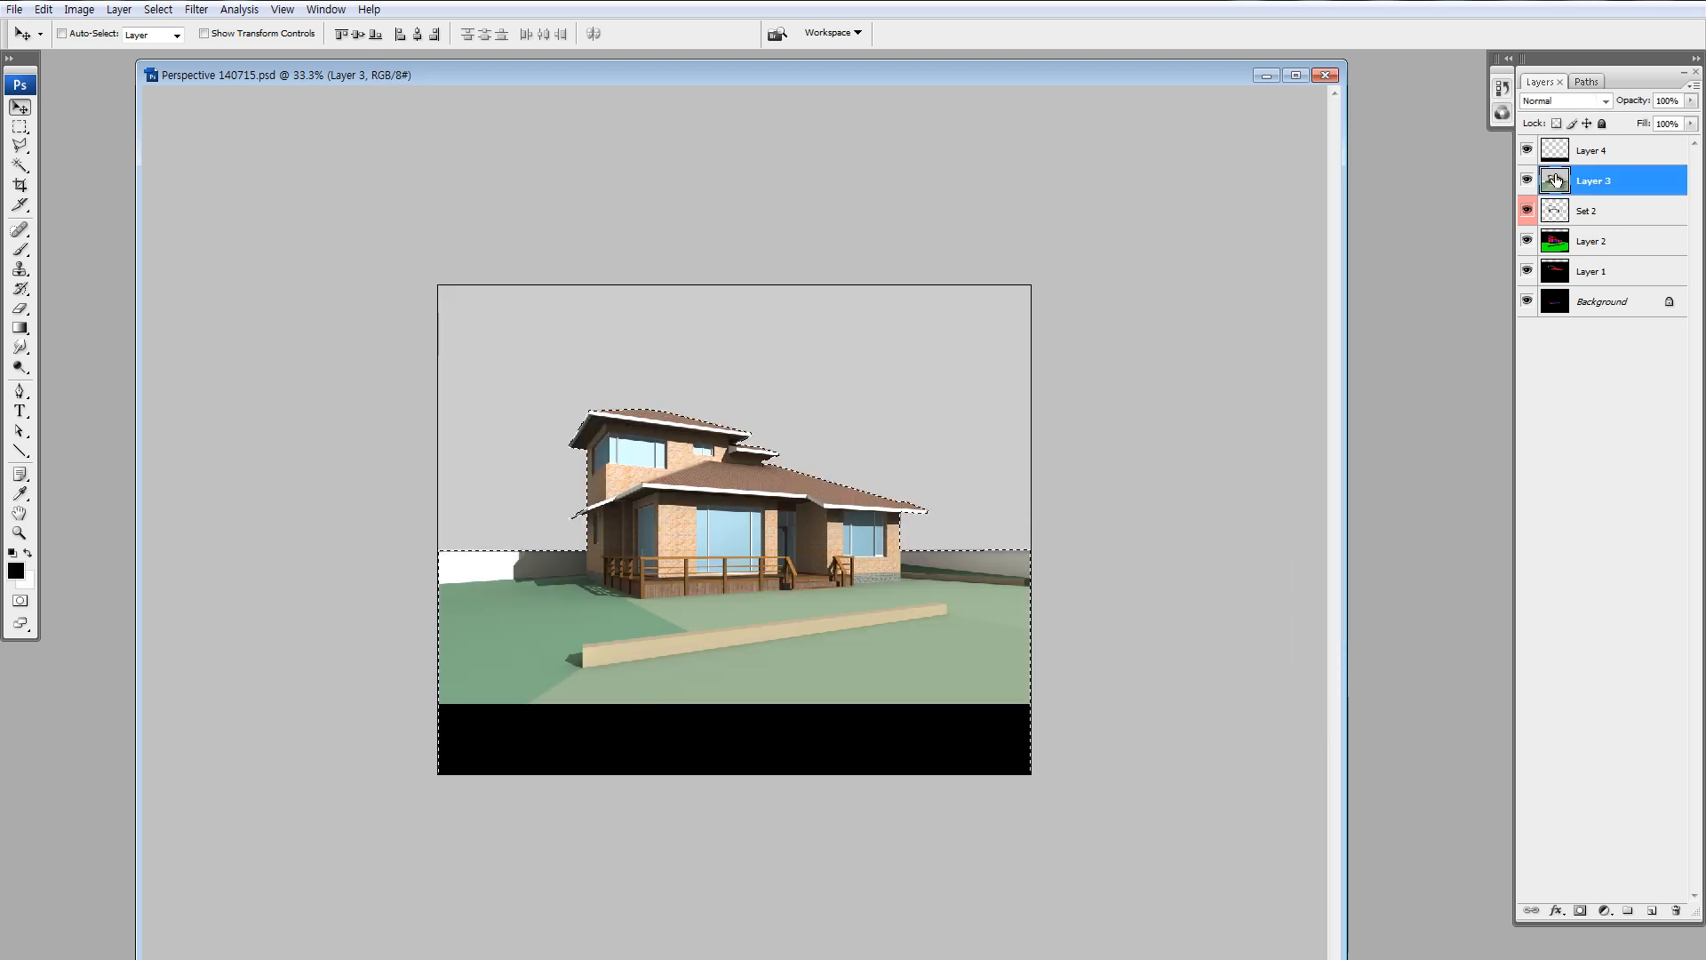
key("alt+bracketleft")
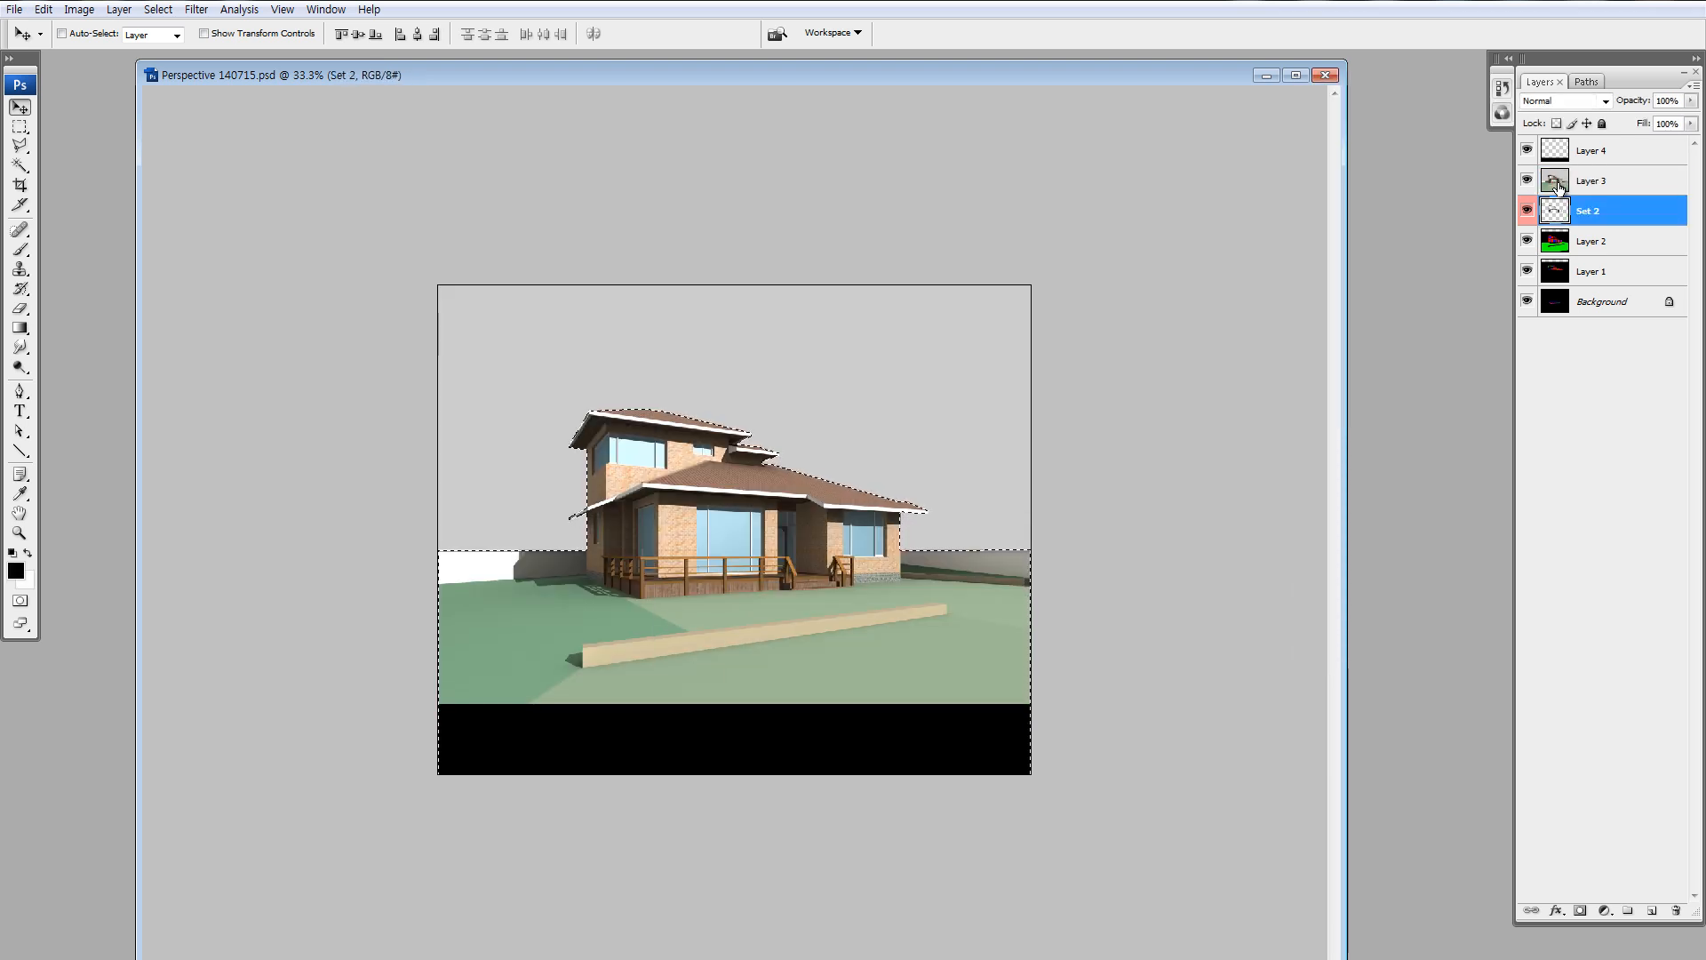
left_click(1556, 184)
key("alt+bracketleft")
left_click(1556, 183)
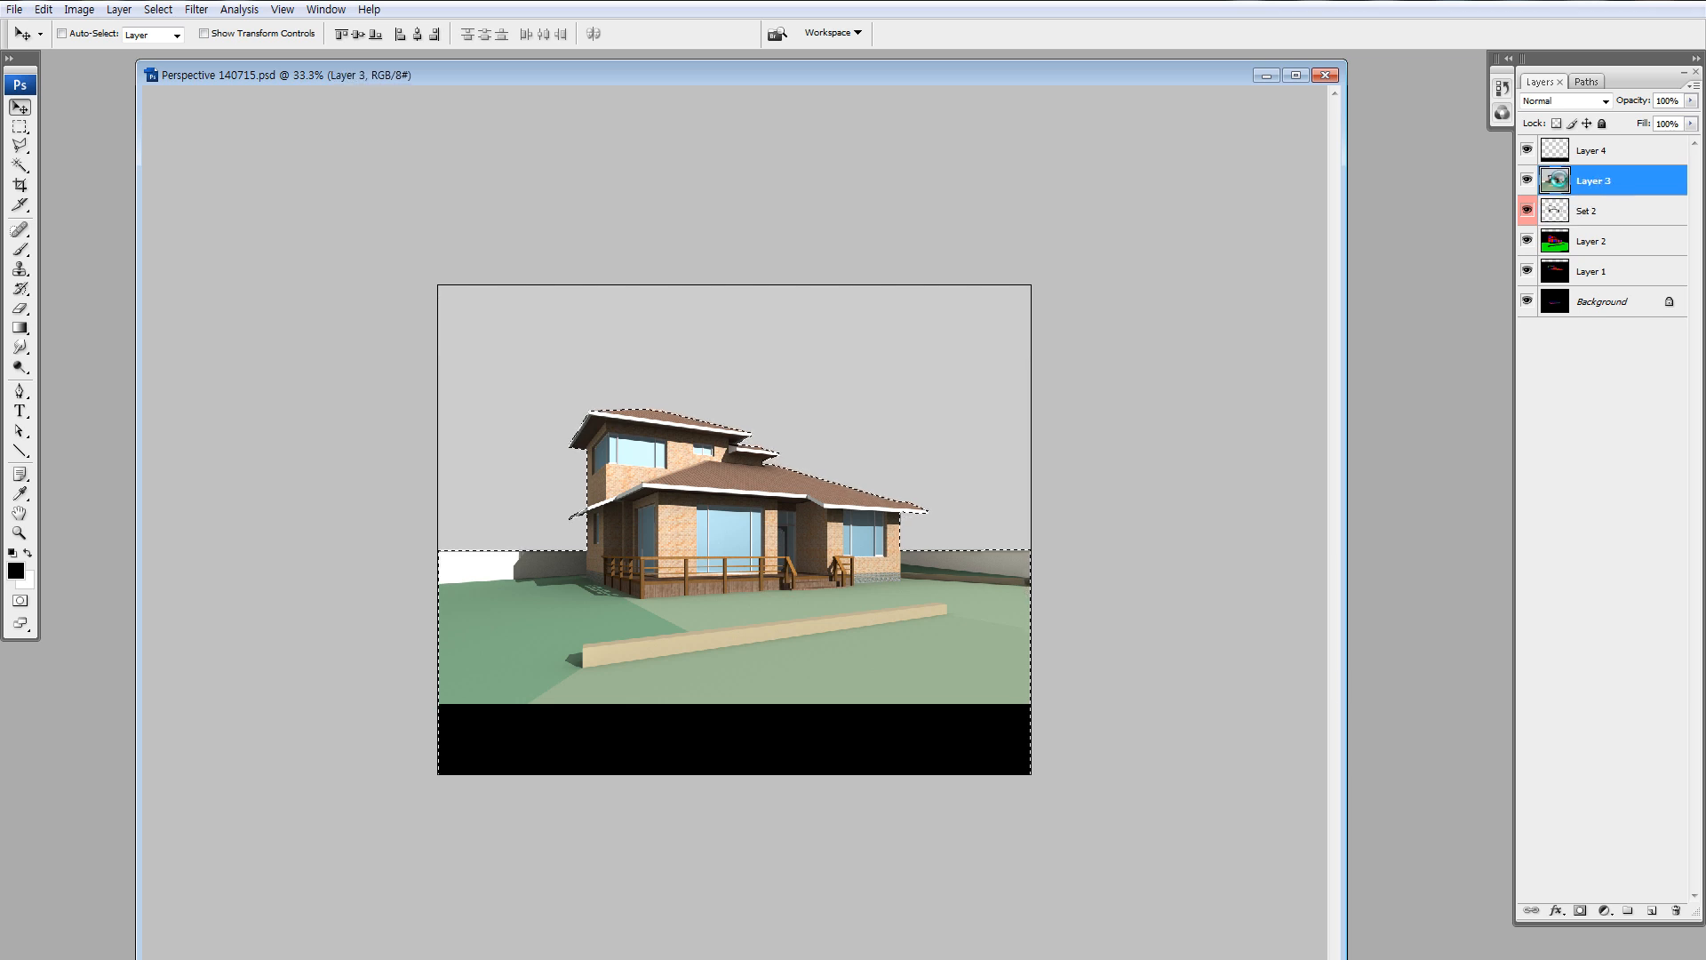
key("ctrl+j")
Isolate Layer 3 and the new cut-out layer in turn to compare them, leaving only the cut-out layer visible.
left_click(1527, 210, "alt")
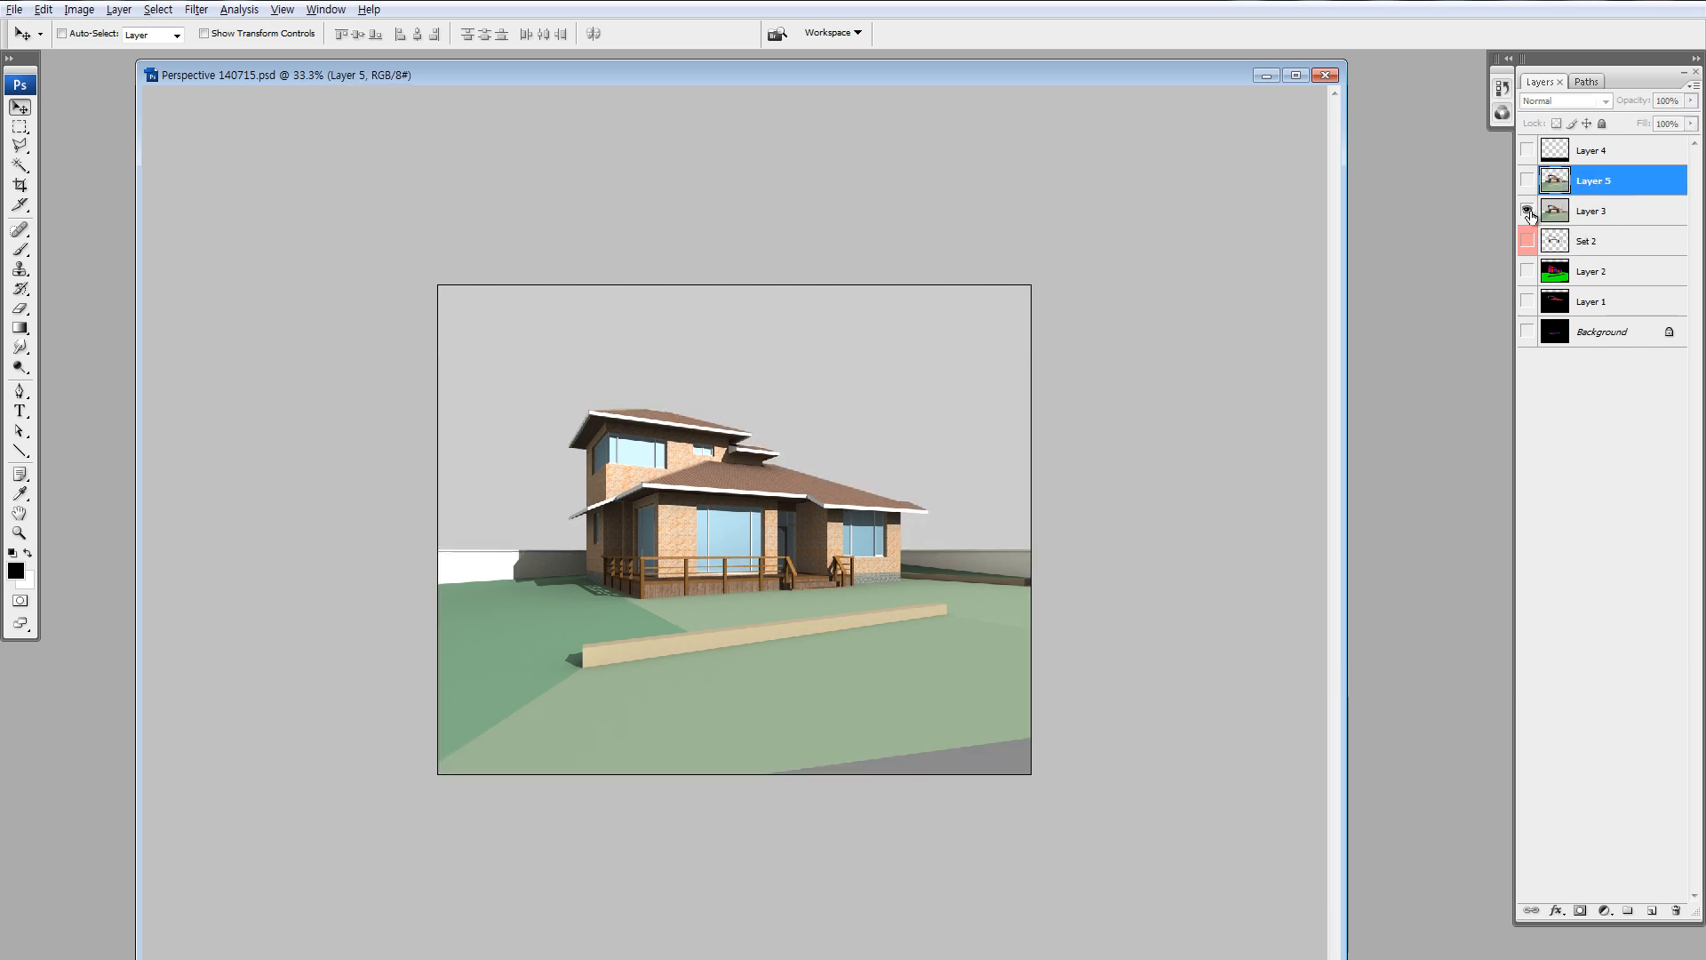
left_click(1527, 180, "alt")
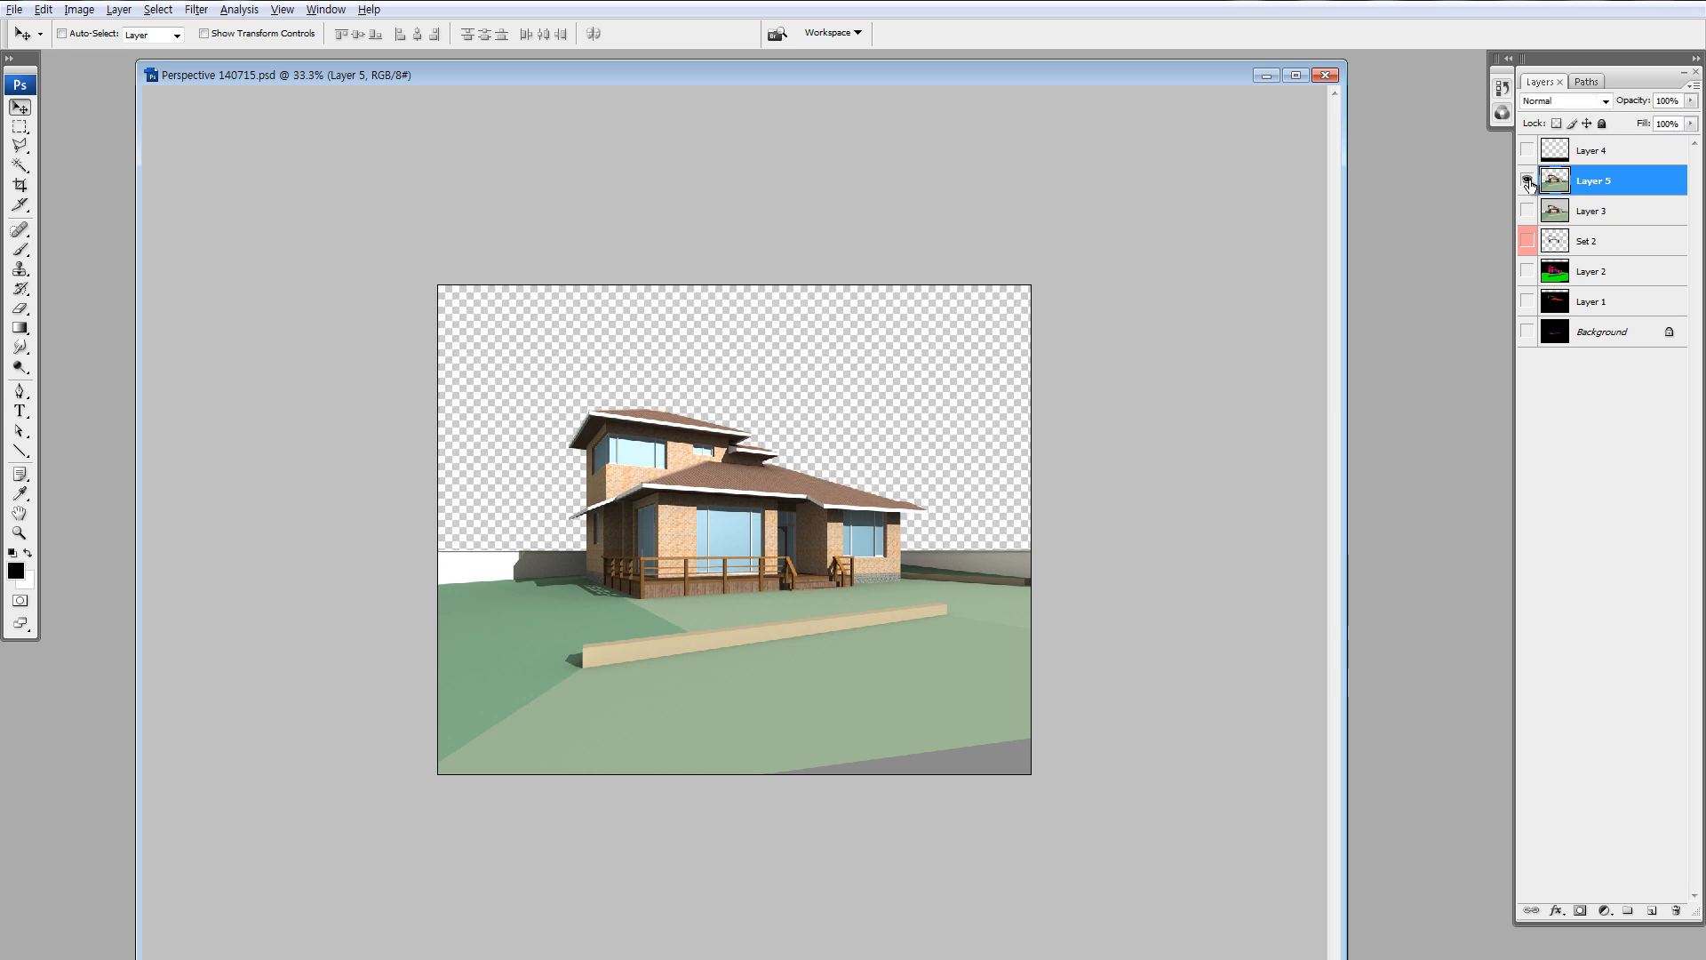
left_click(1527, 180, "alt")
left_click(1526, 181, "alt")
key("z")
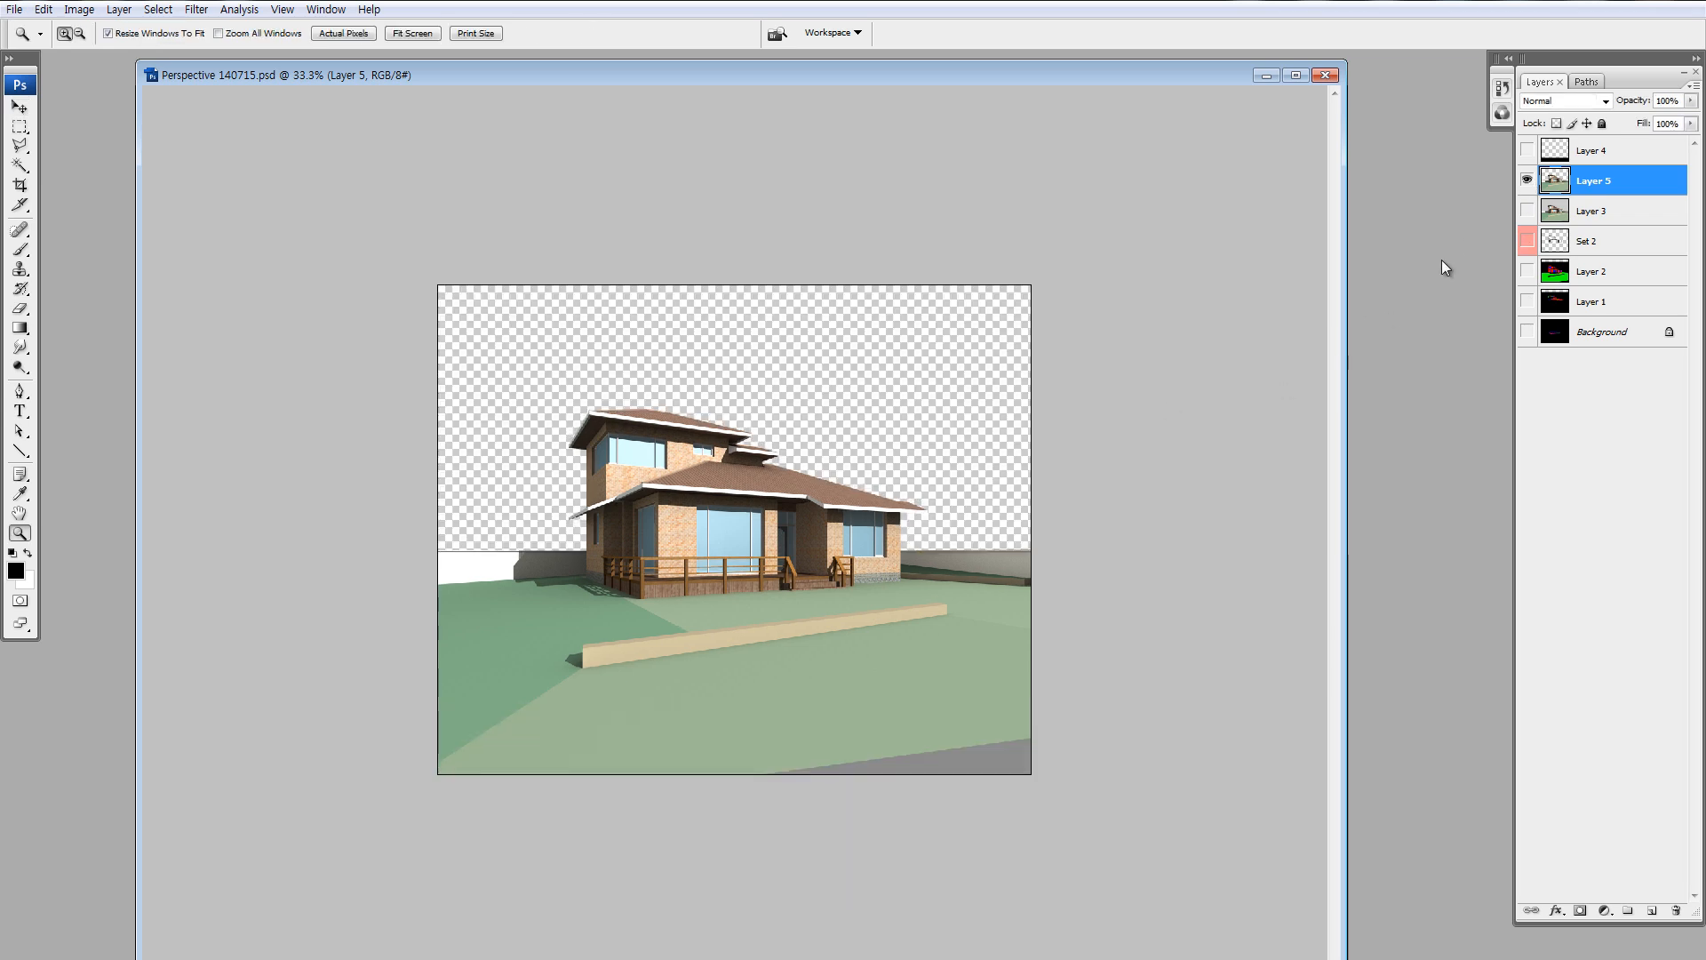
Compare the cut-out with the Alpha 1 channel mask, return to the colour view, and select Layer 3.
left_click(1502, 112)
left_click(1346, 236)
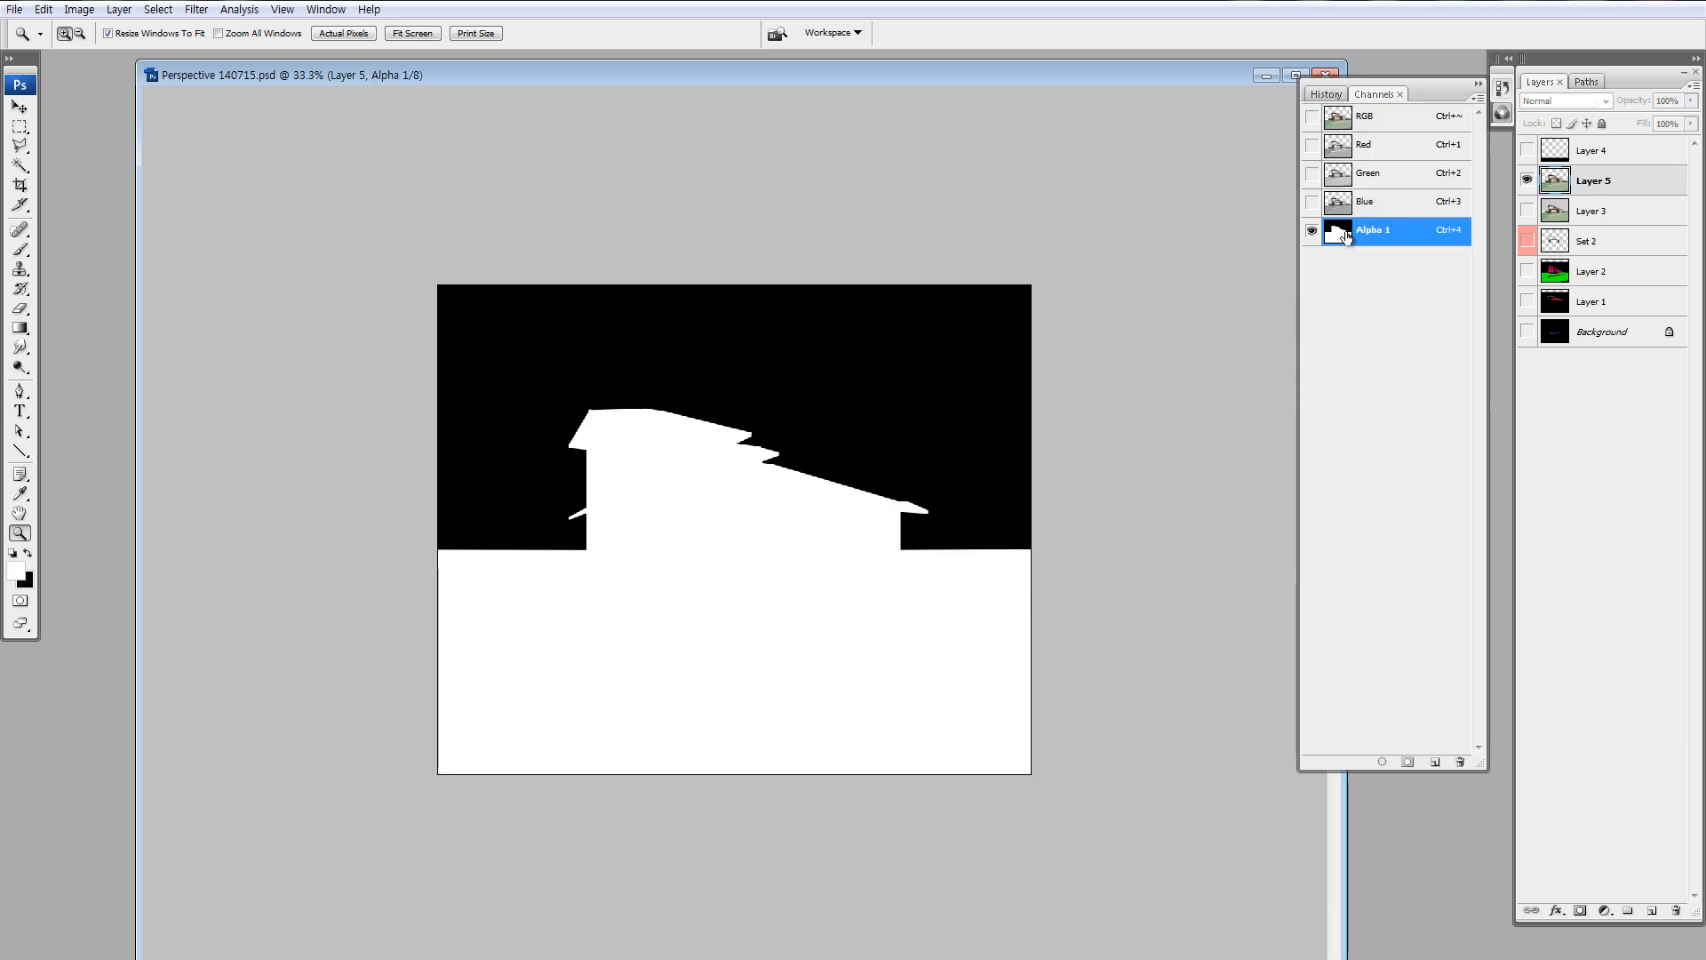
left_click(1550, 184)
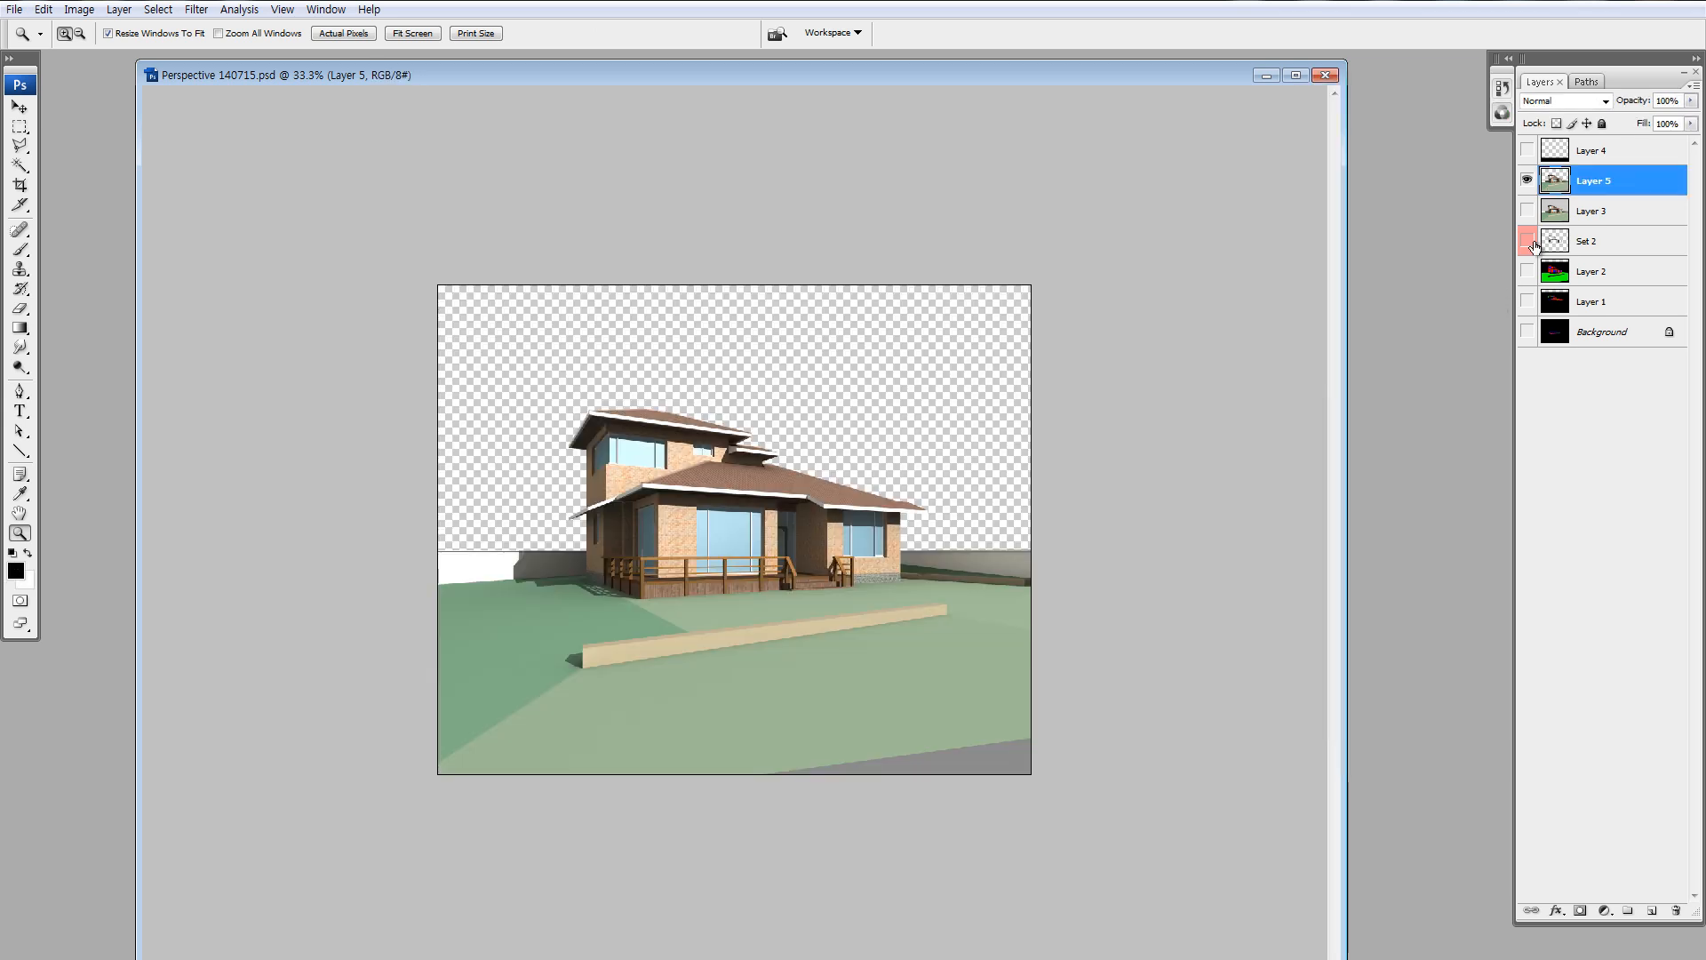
left_click(1553, 219)
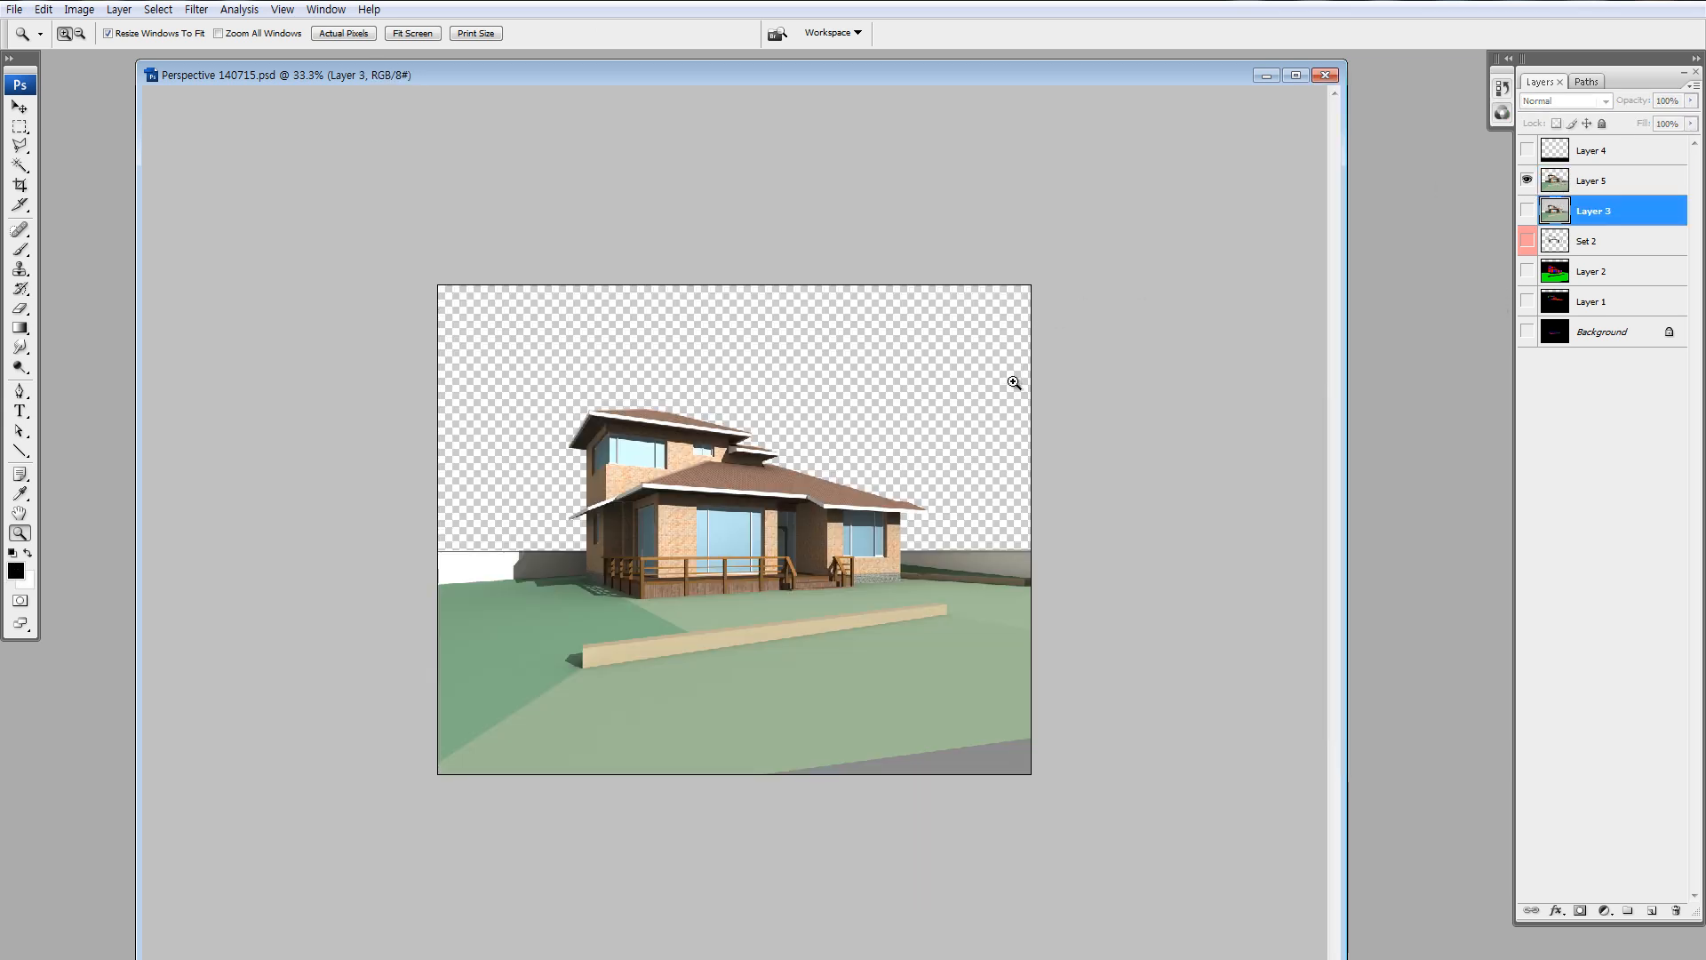
Add a new layer directly above Layer 3, try filling it with bright cyan as a plain sky, and undo the fill.
left_click(1652, 907)
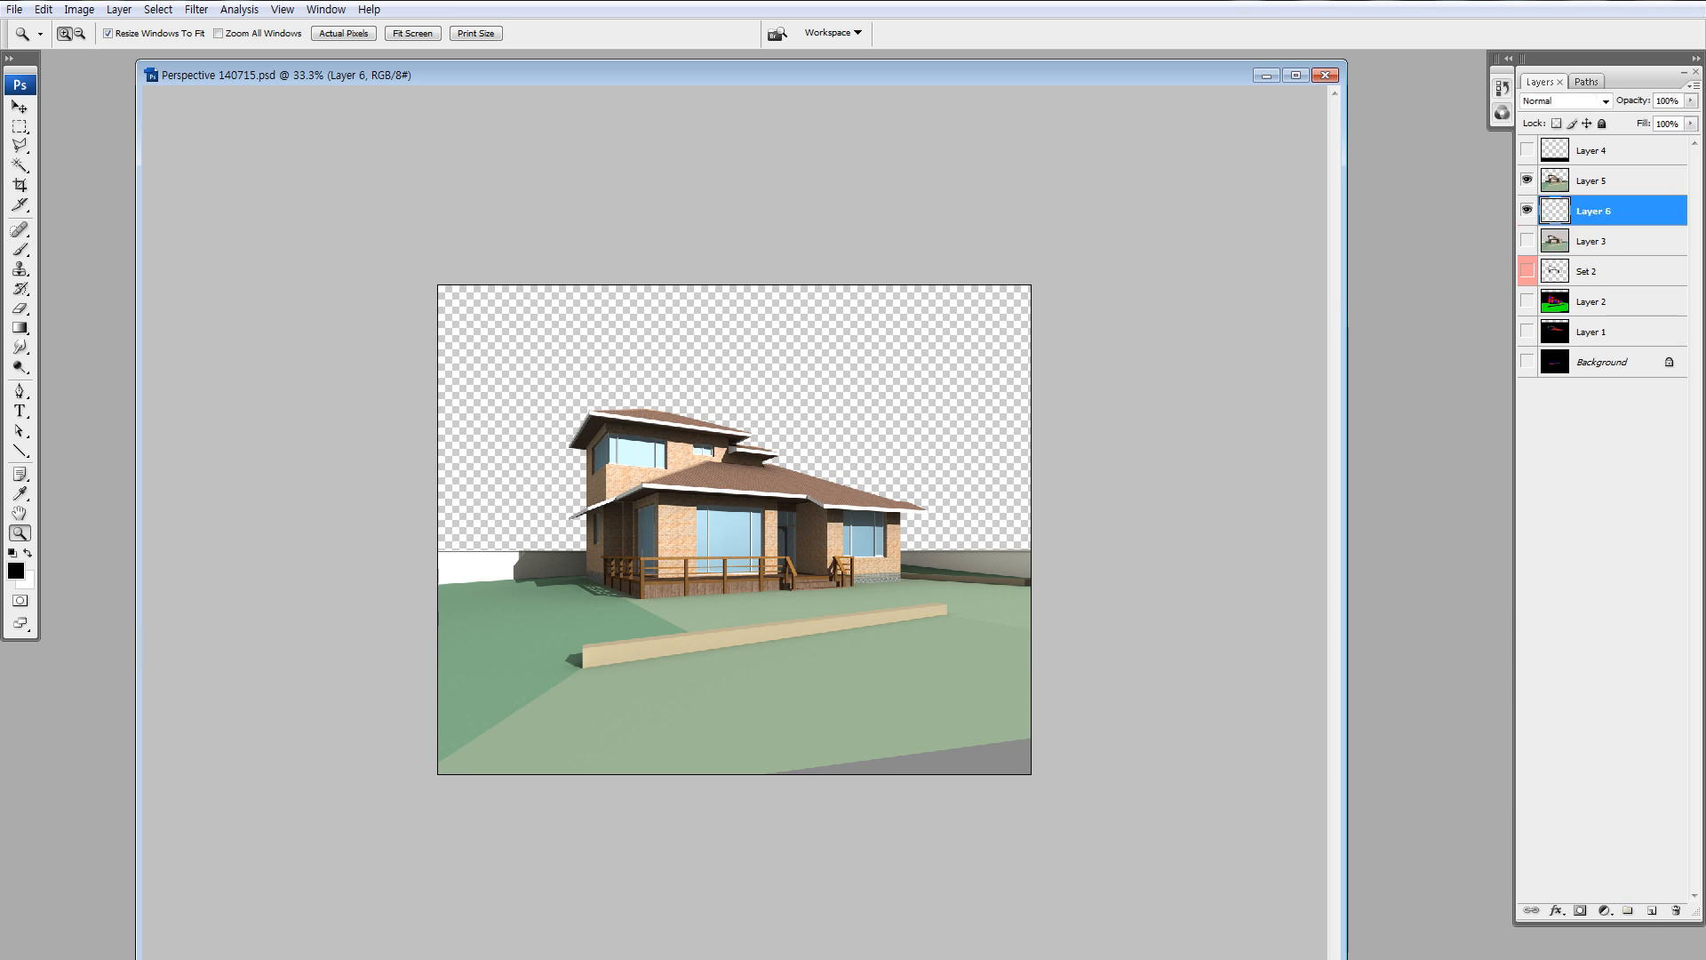
left_click(18, 569)
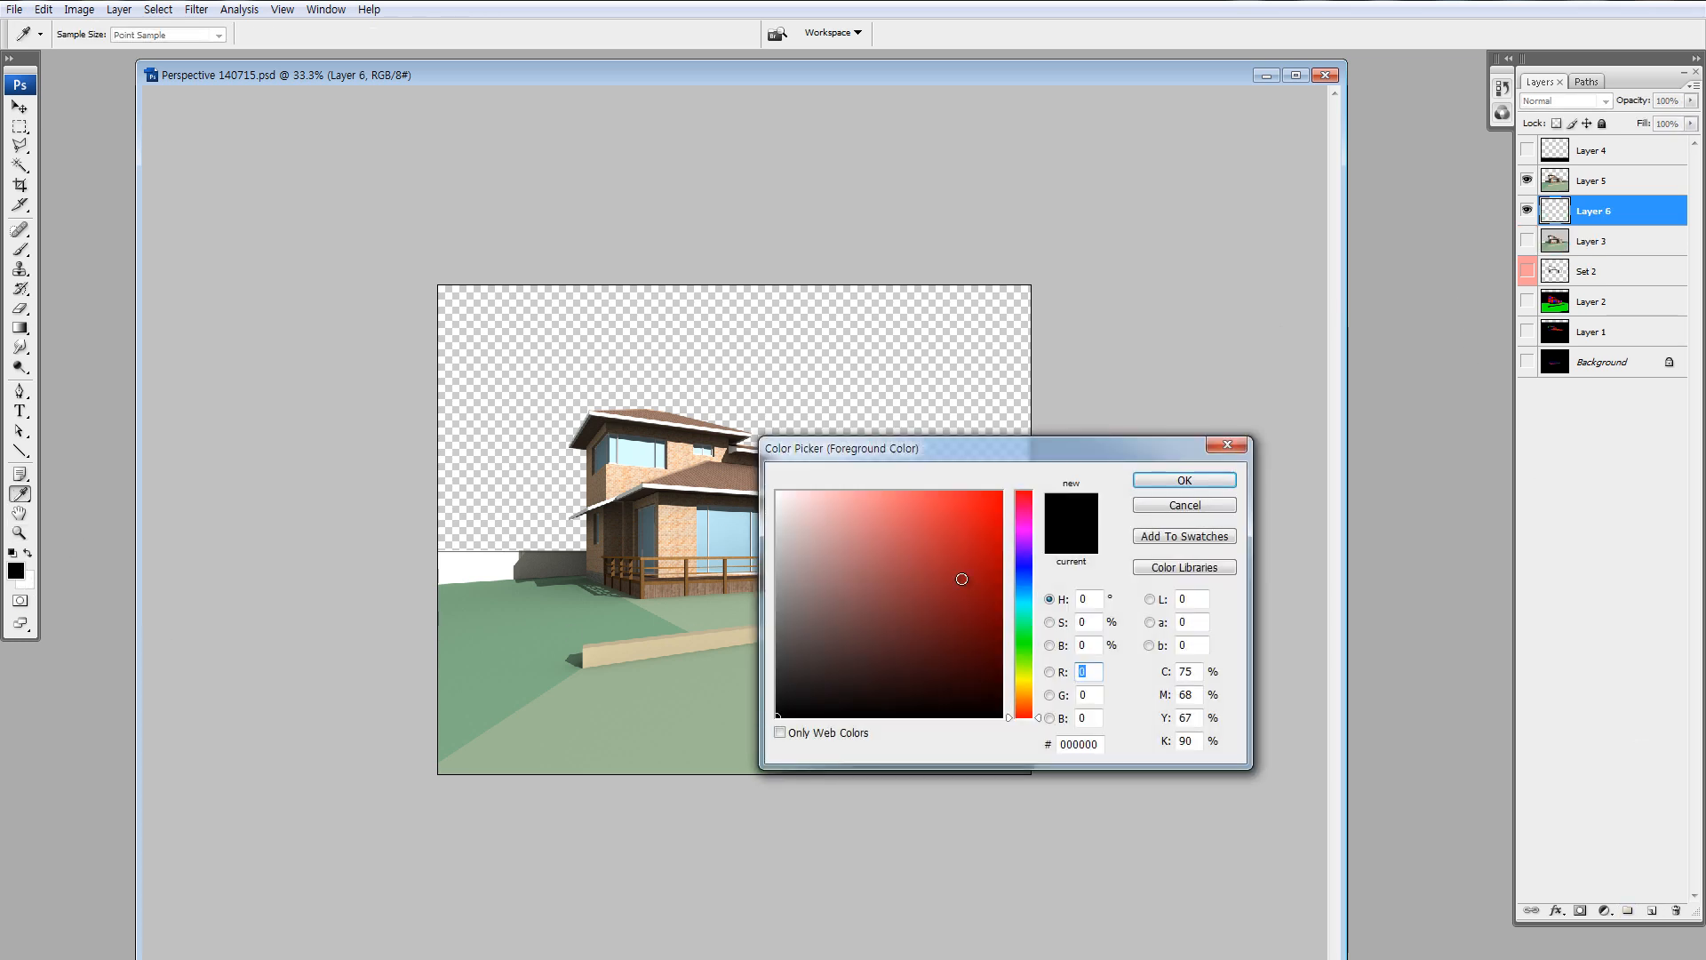
left_click(1035, 613)
left_click(918, 498)
left_click(1160, 480)
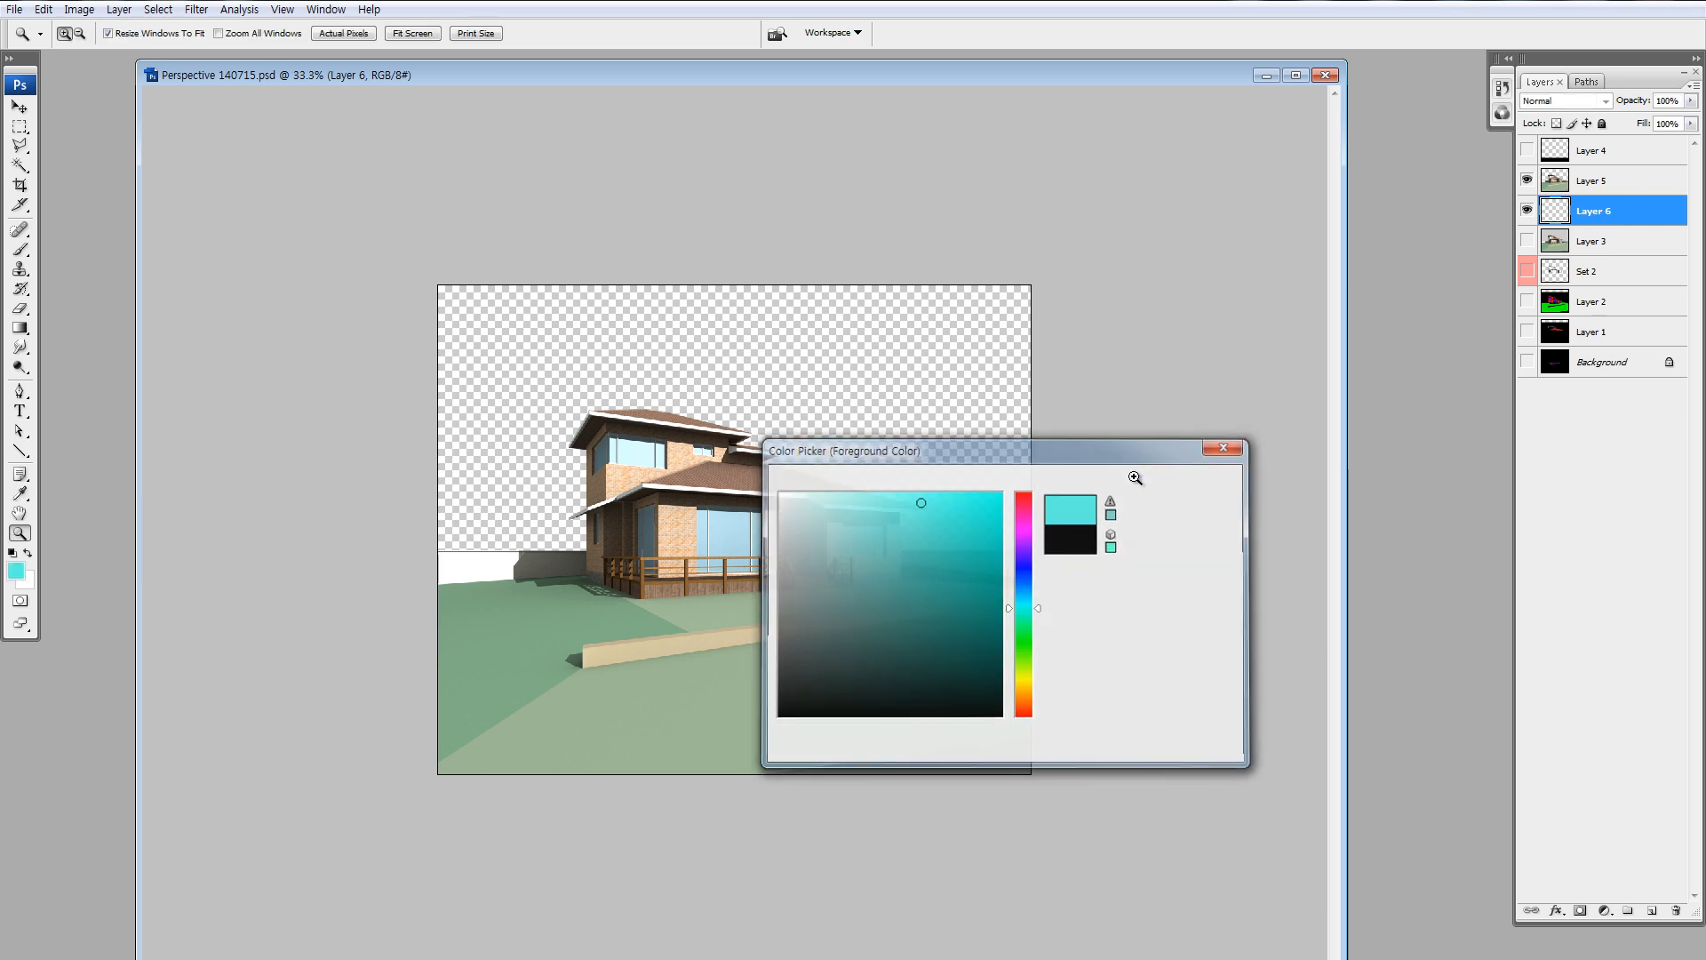
key("alt+BackSpace")
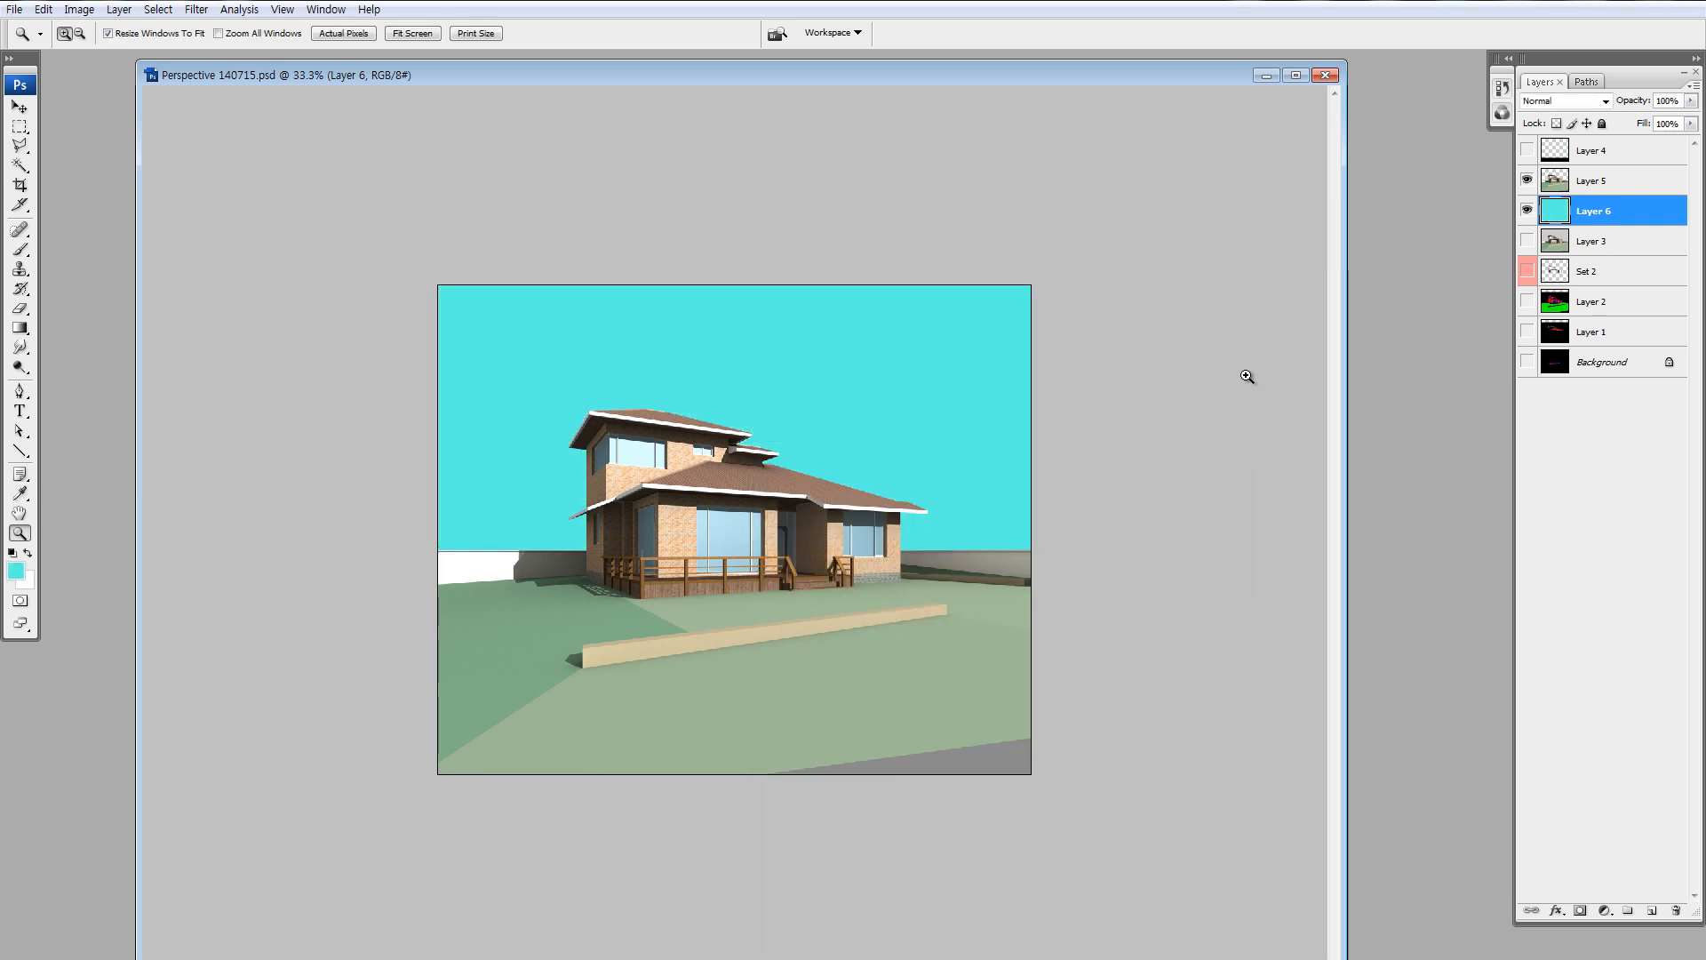
key("ctrl+z")
Switch to the perspective 140715 folder and compare the vsh_sky photos as candidates for the sky, without deleting any file.
key("v")
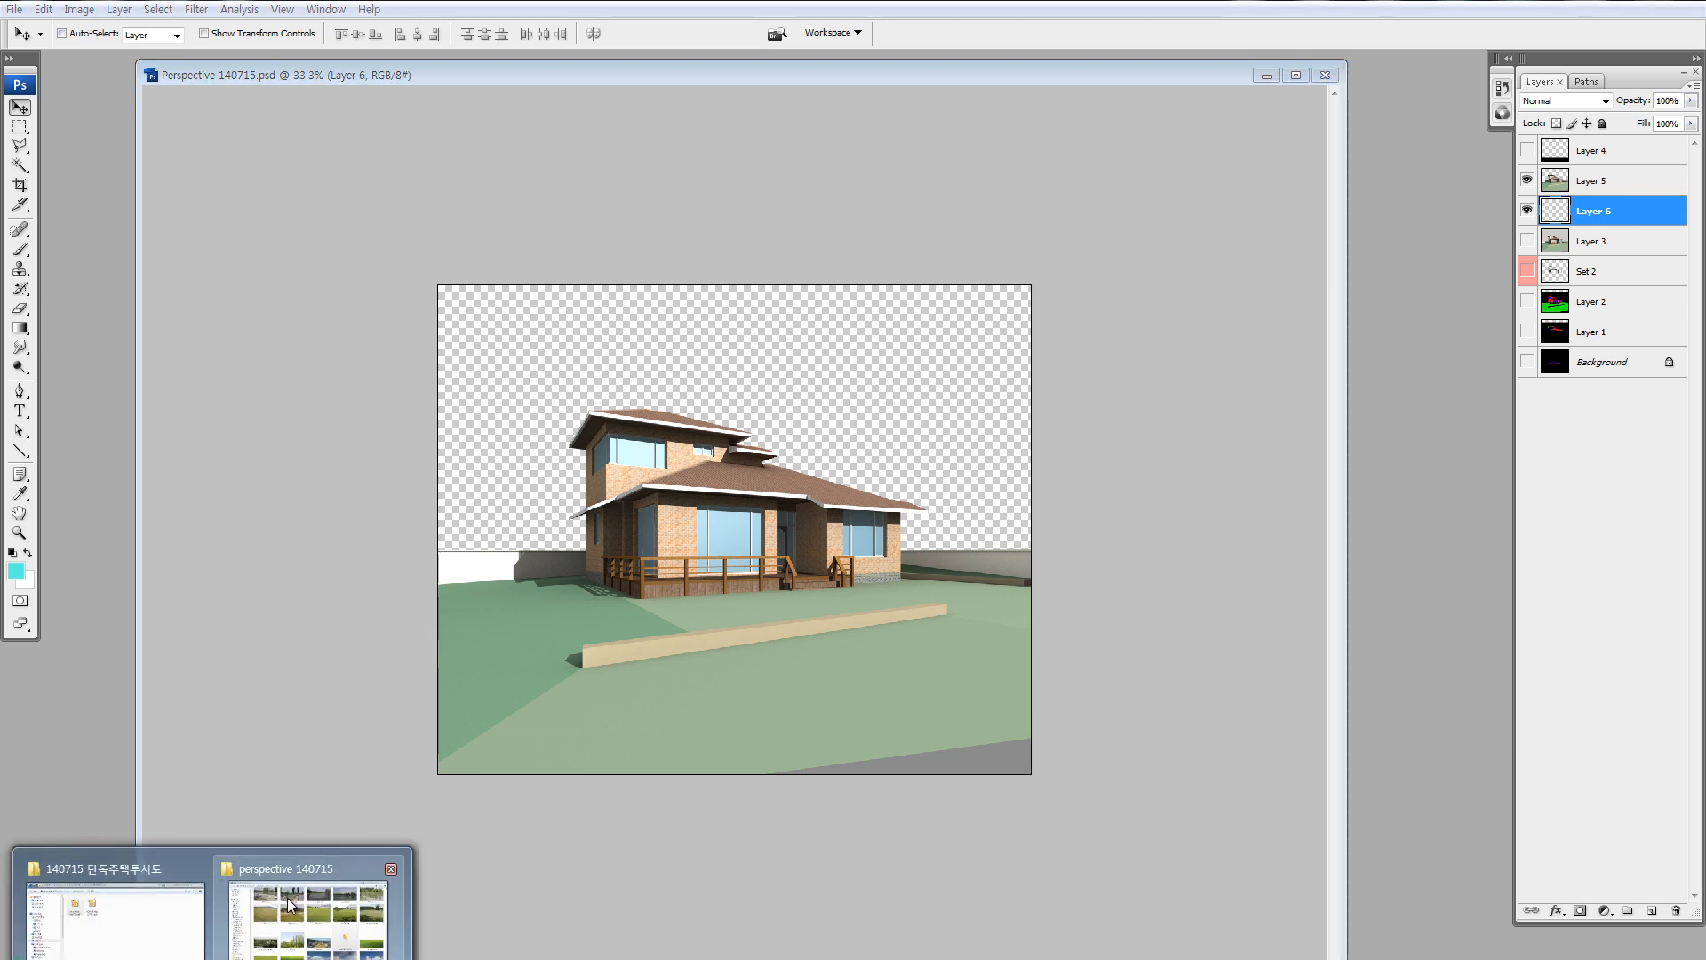
left_click(315, 914)
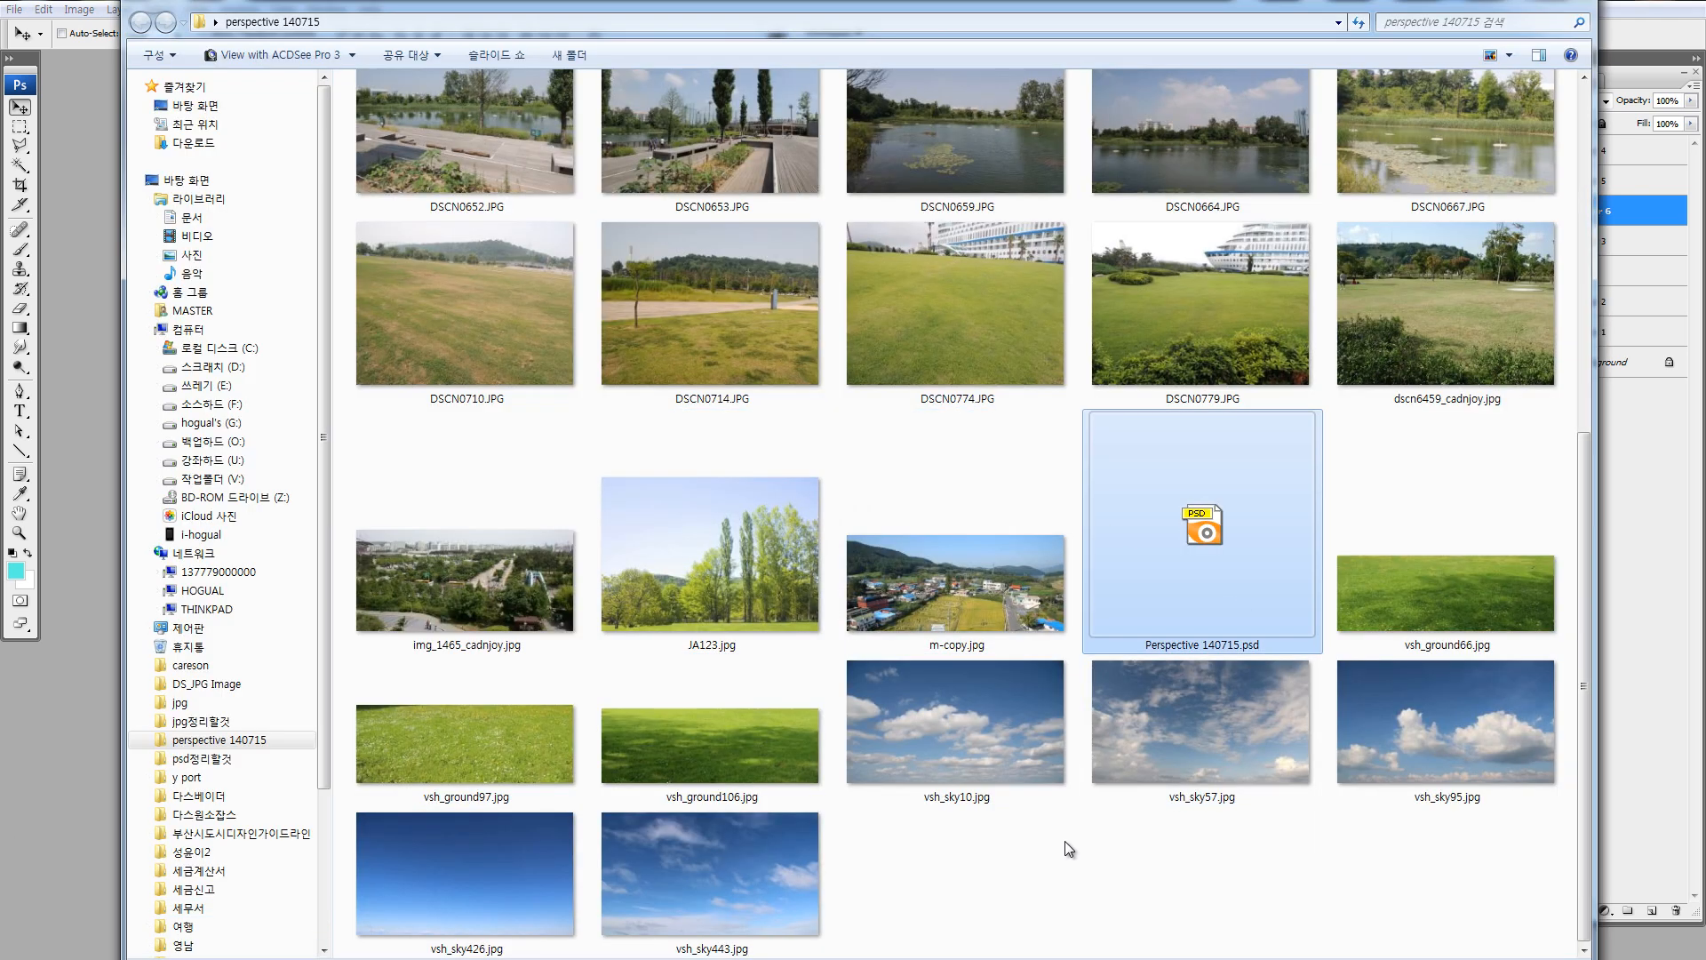
left_click(1065, 841)
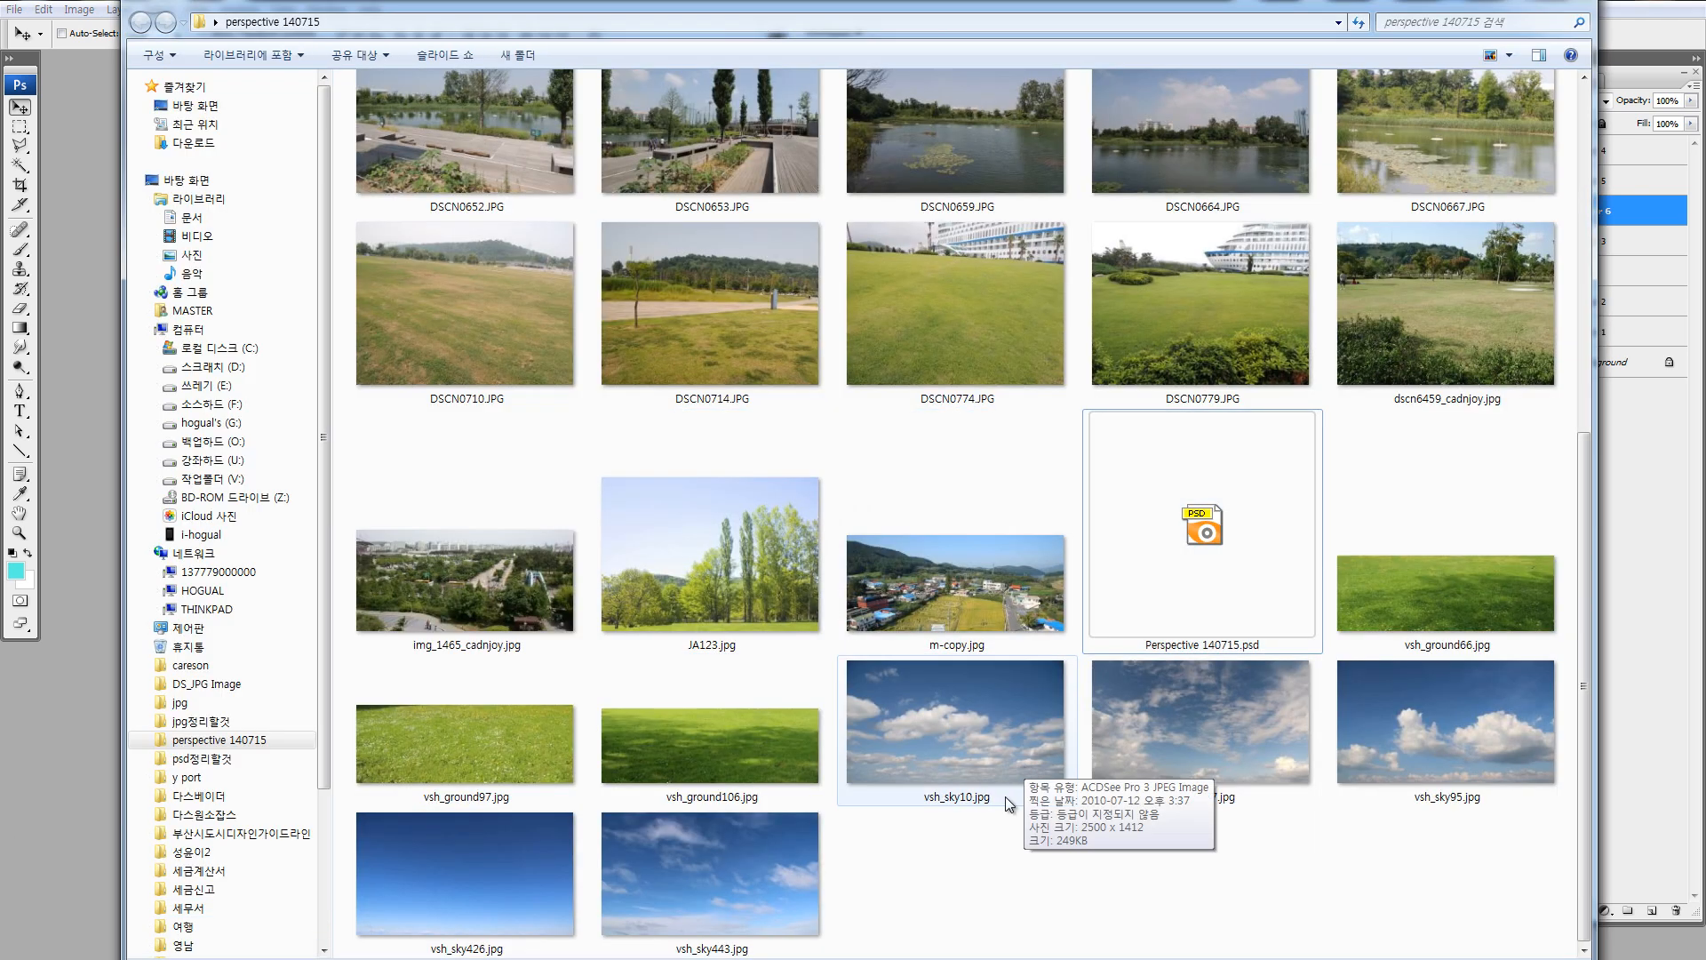
left_click(1466, 712)
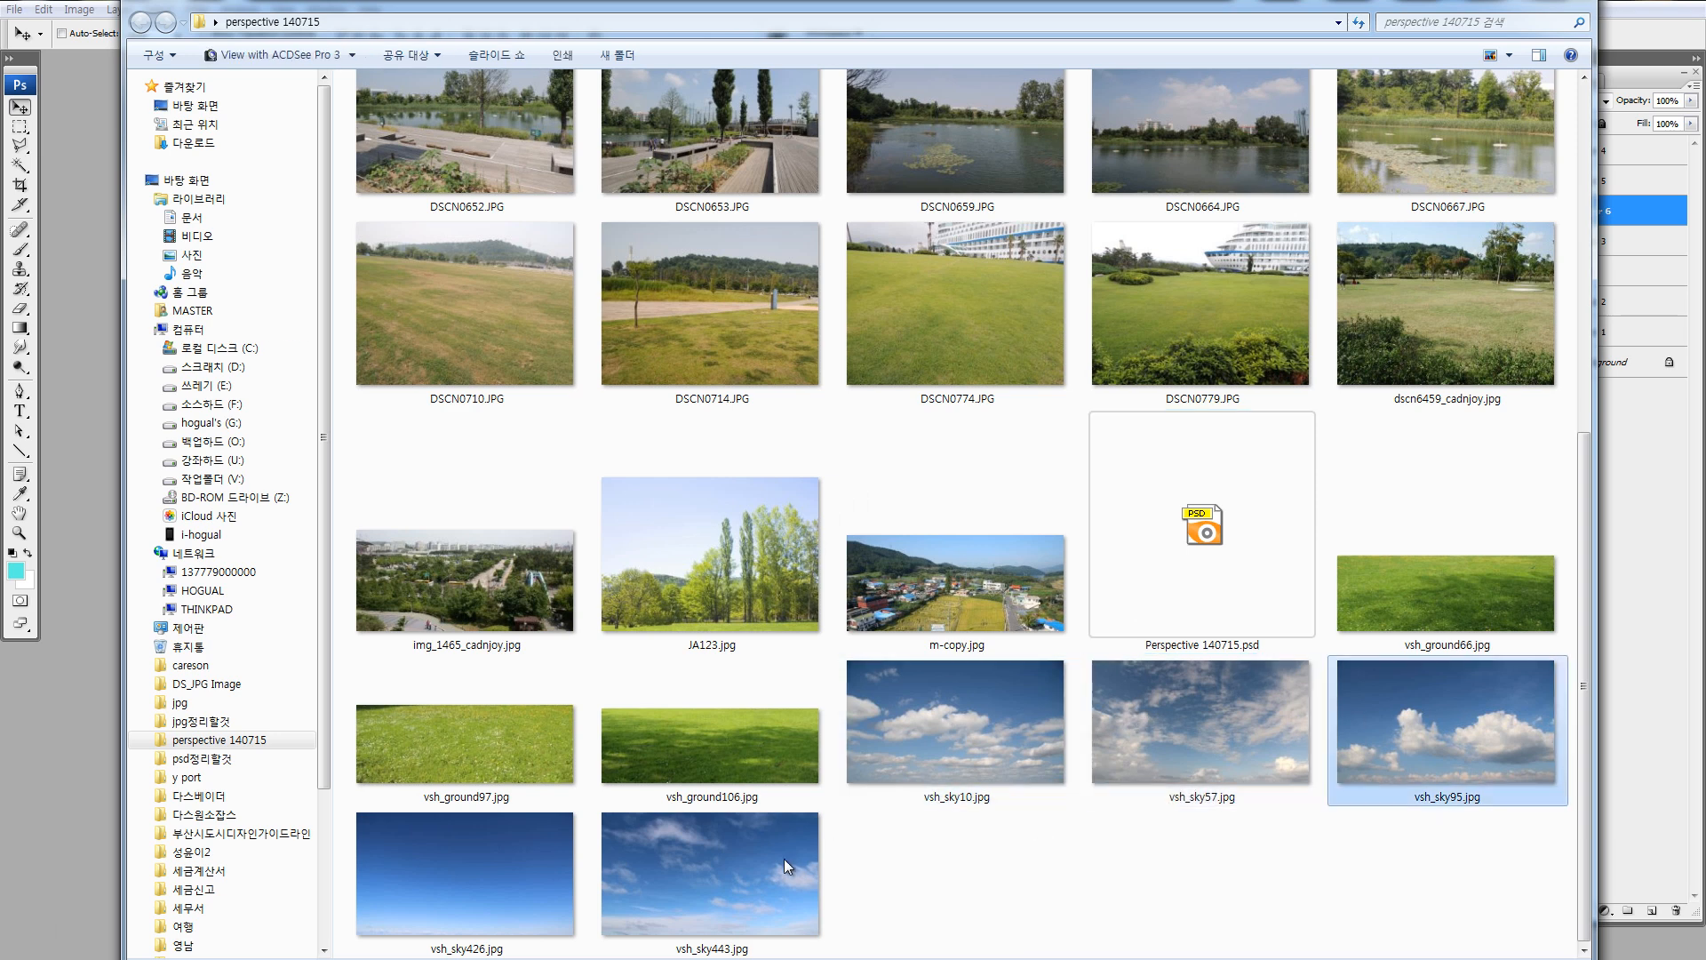
left_click(747, 859)
left_click(488, 849)
left_click(701, 844)
left_click(951, 730)
left_click(1199, 725)
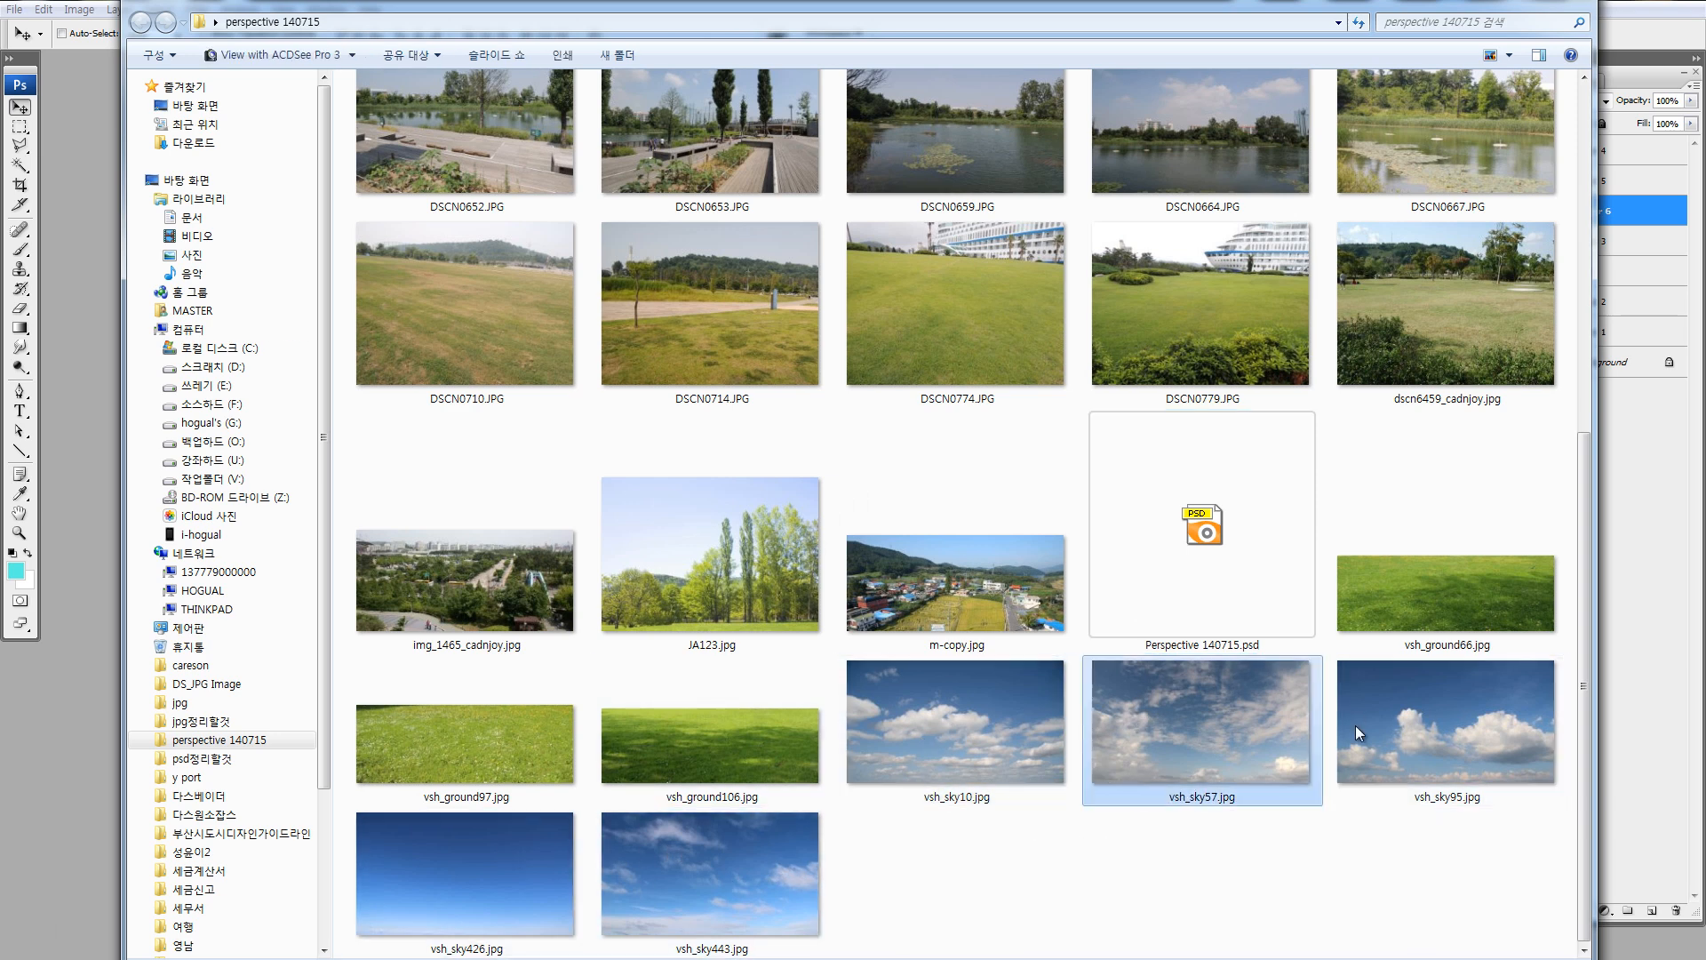
left_click(1377, 736)
left_click(1199, 725)
left_click(978, 756)
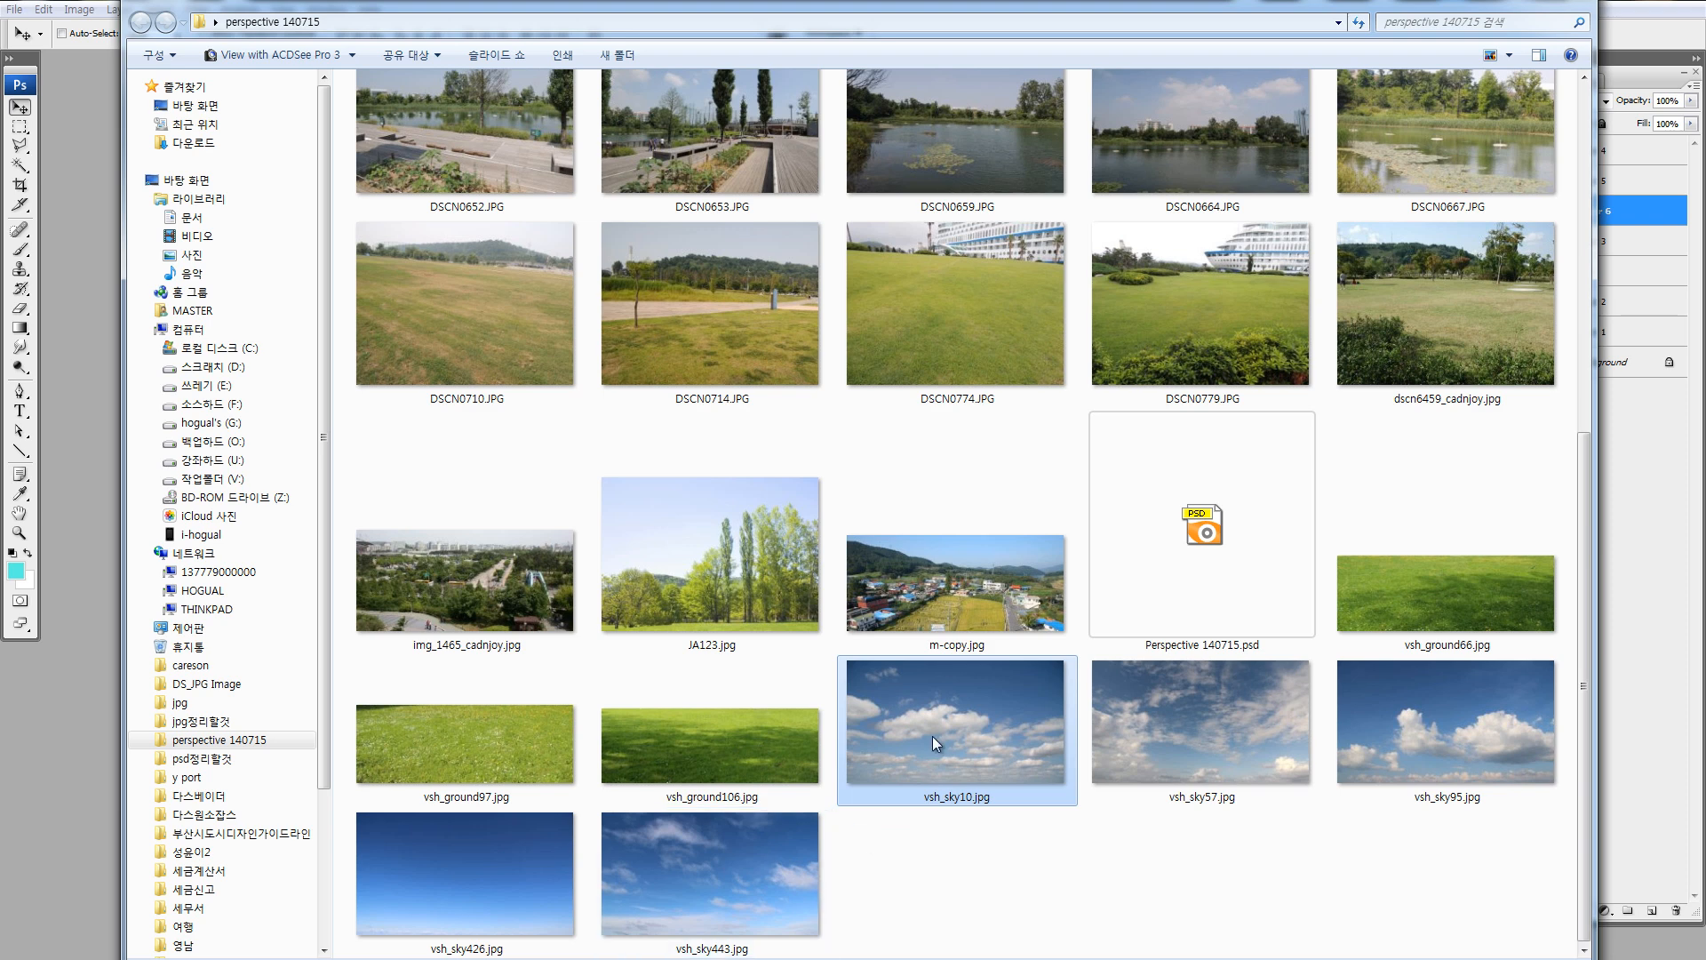
left_click(448, 881)
left_click(622, 876)
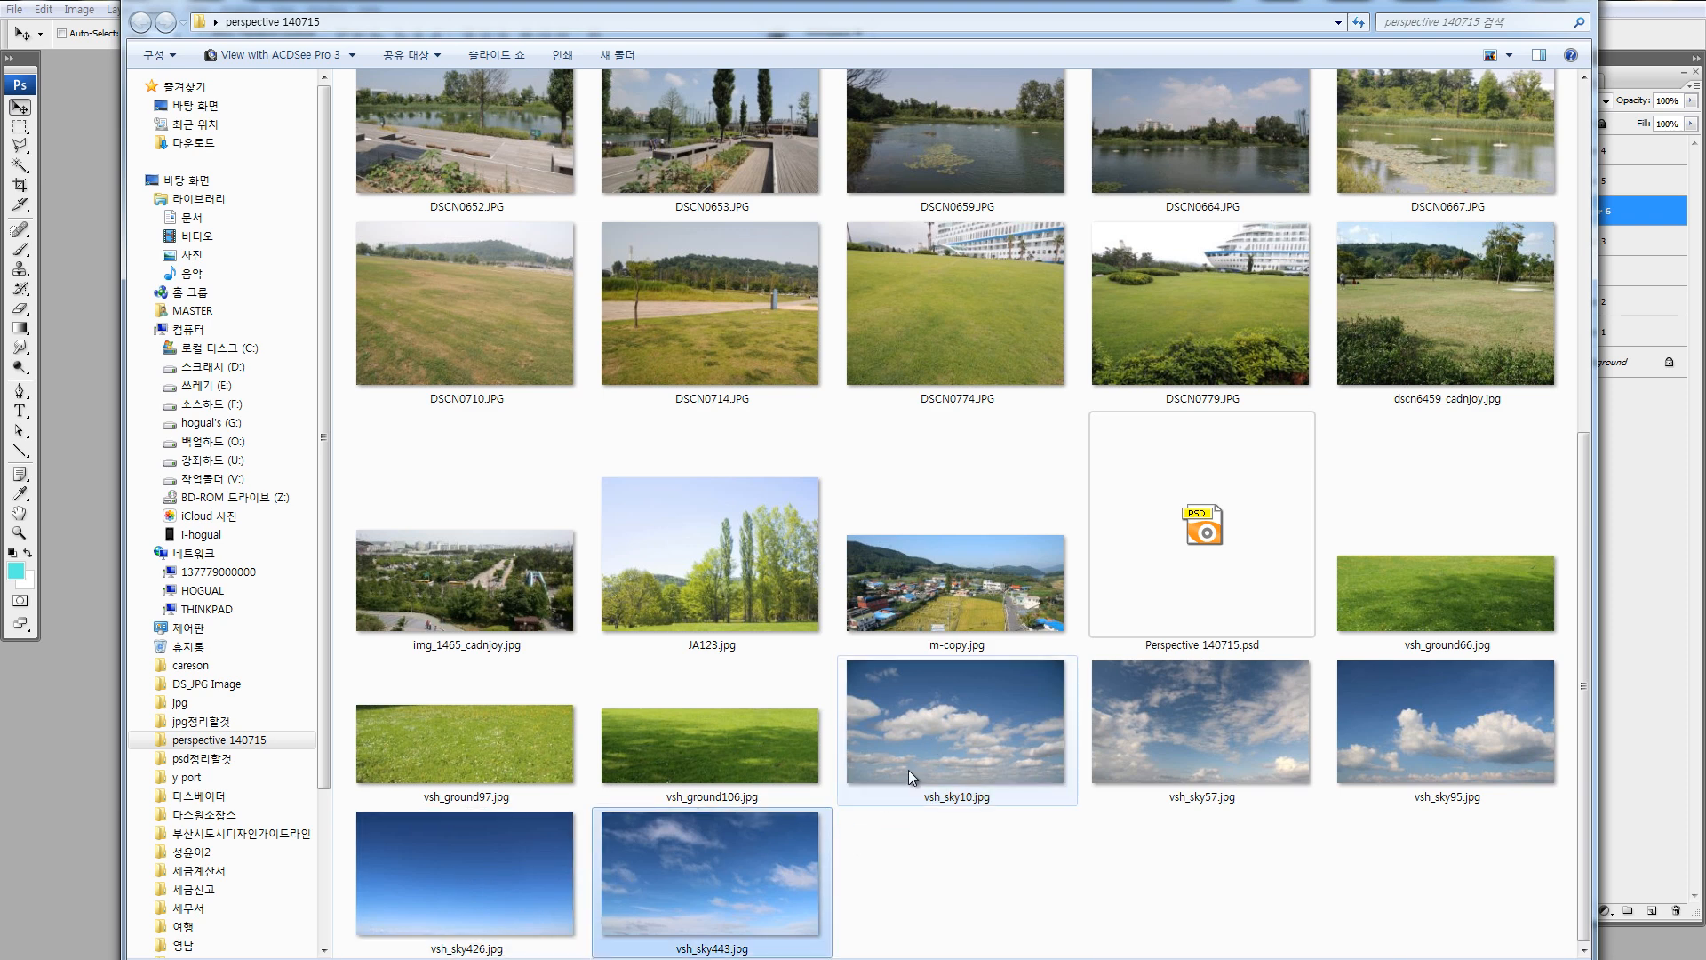
left_click(909, 769)
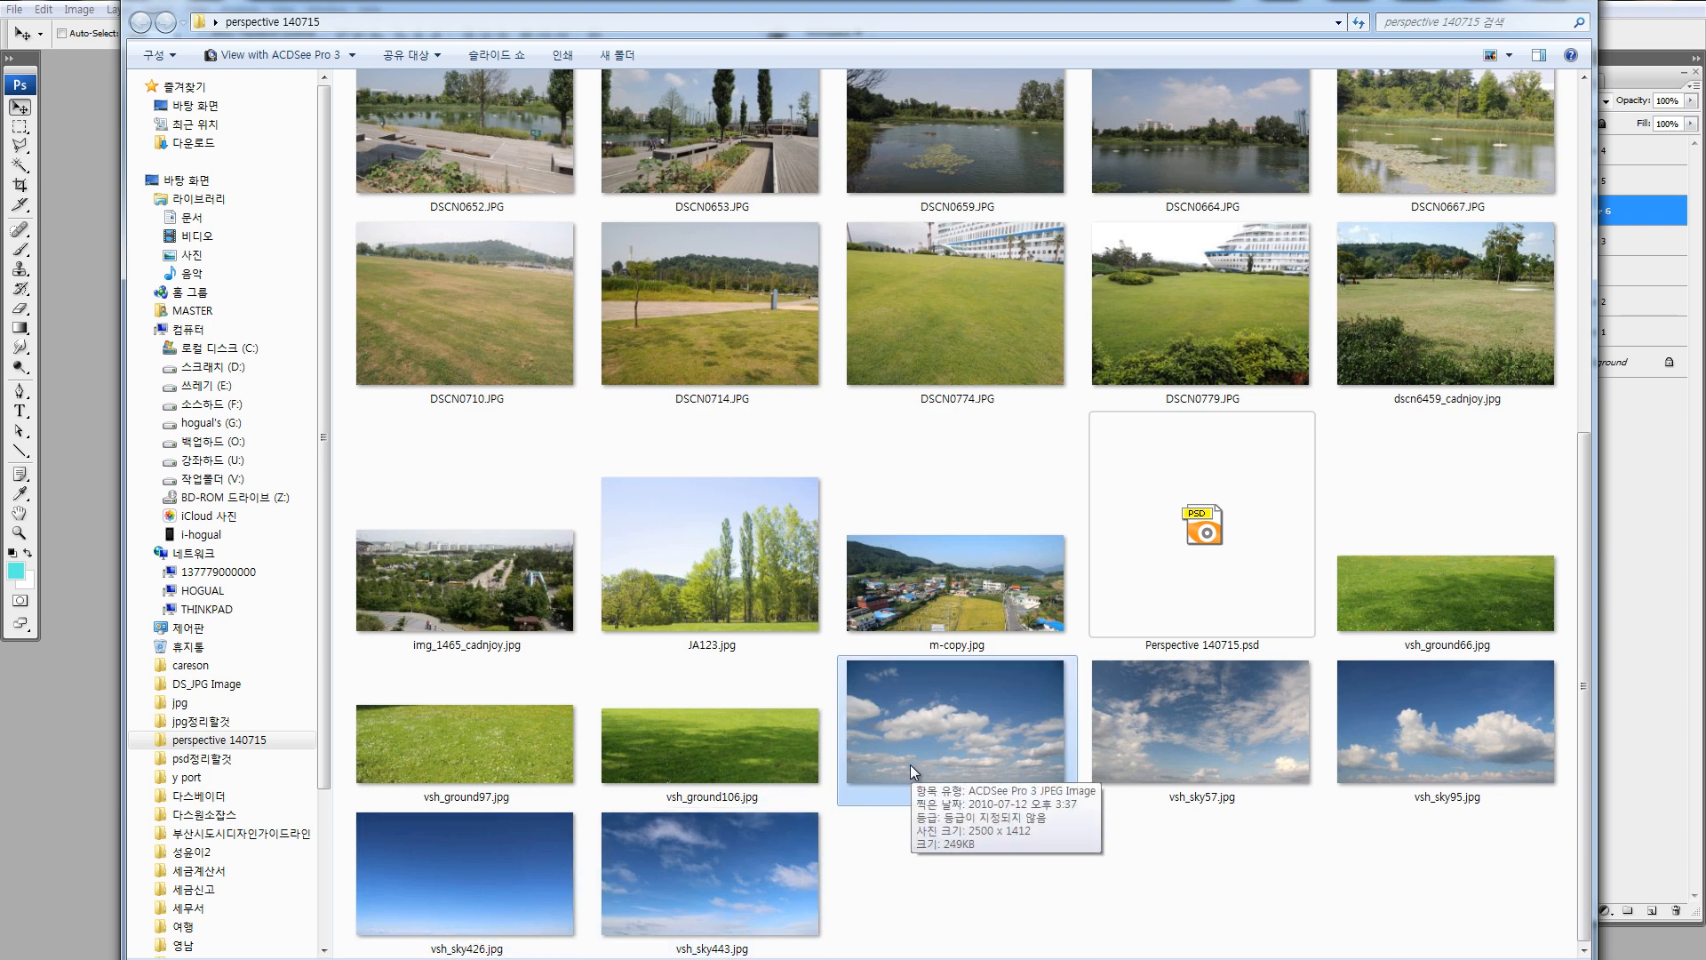
key("Delete")
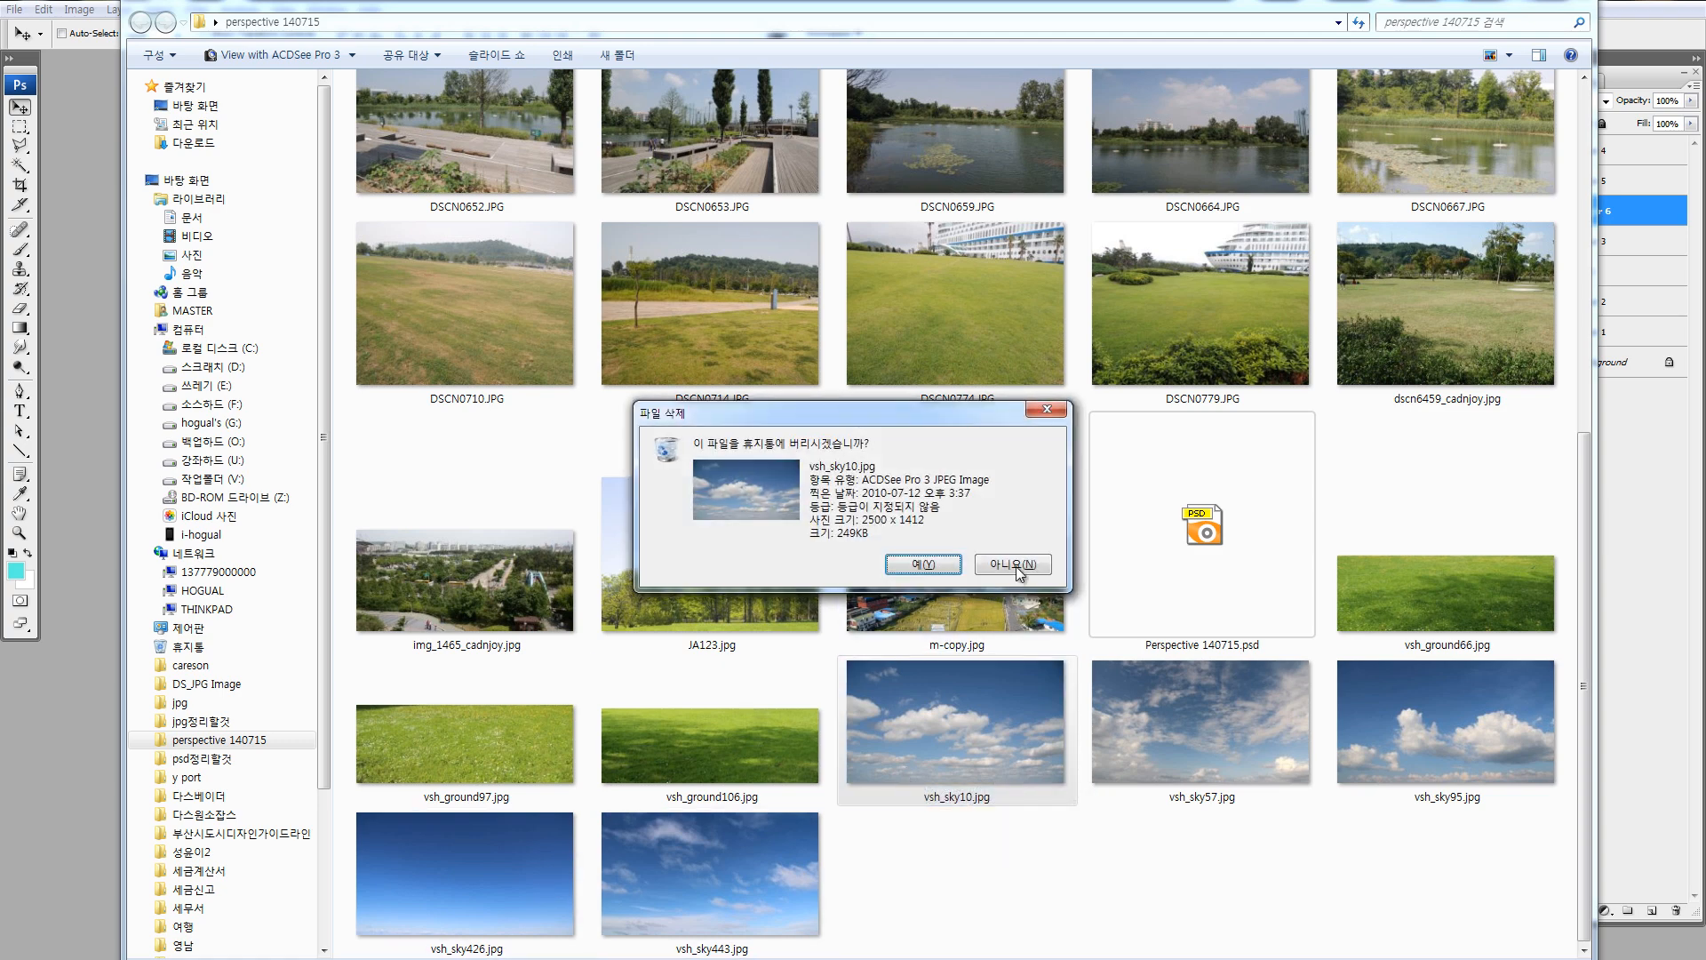
left_click(1012, 565)
Open vsh_sky426.jpg in Photoshop and copy its sky into Perspective 140715.psd behind the cut-out house.
left_click(531, 859)
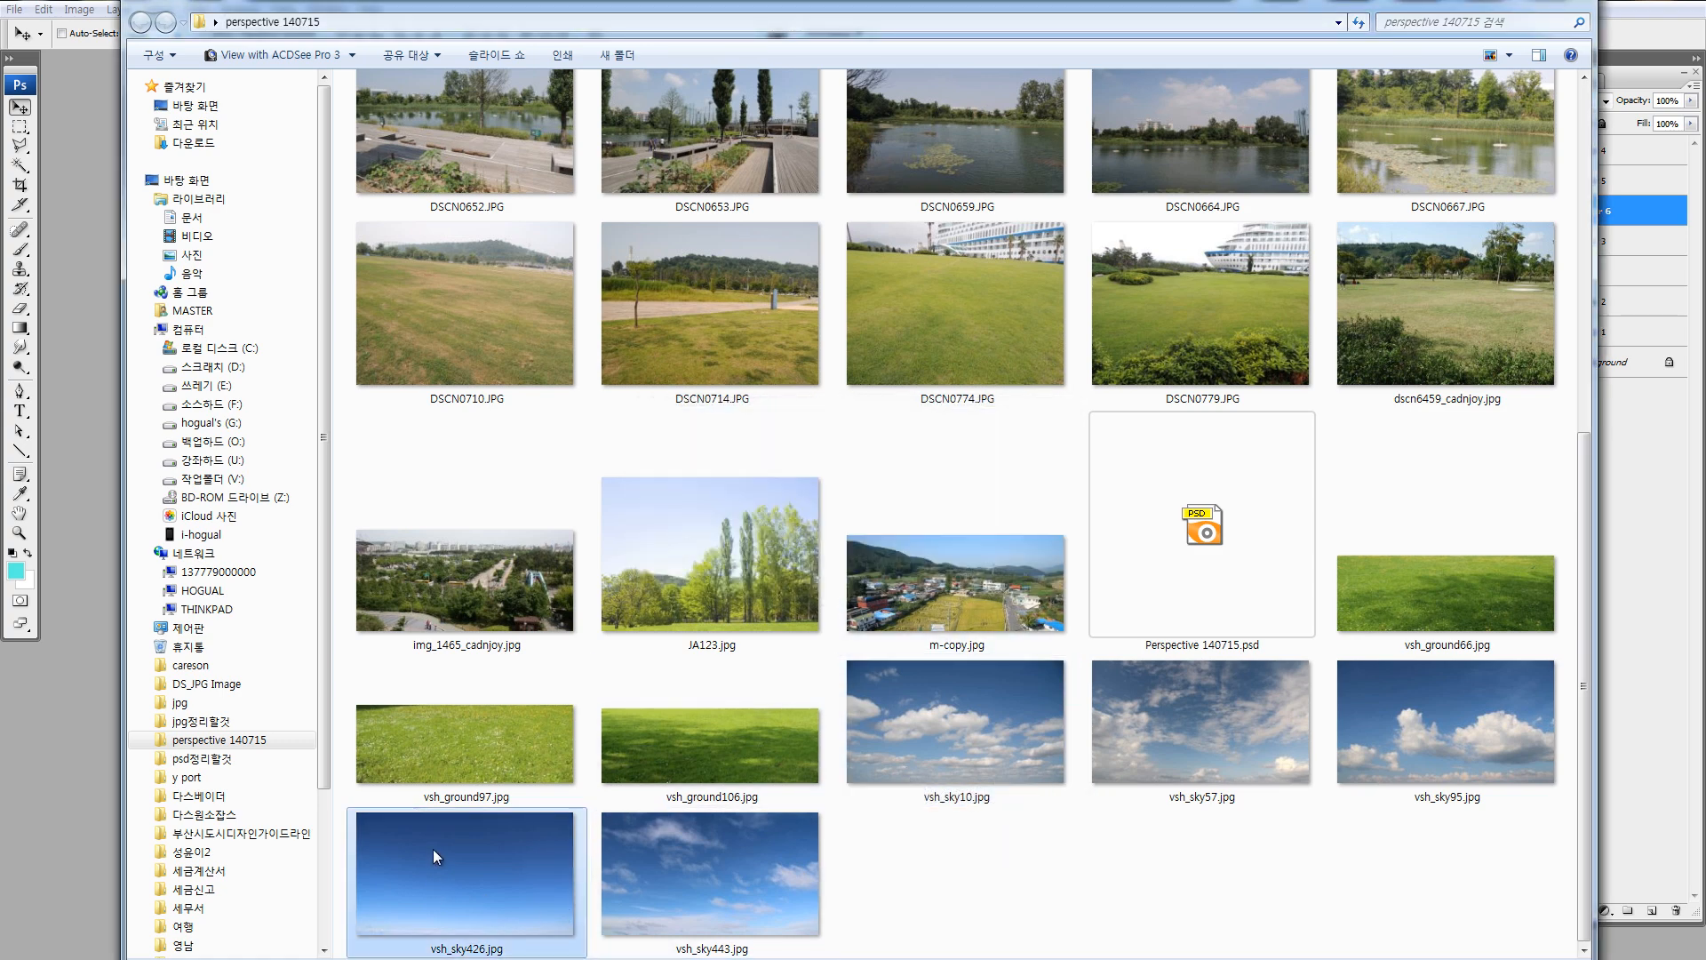
left_click_drag(434, 853, 103, 765)
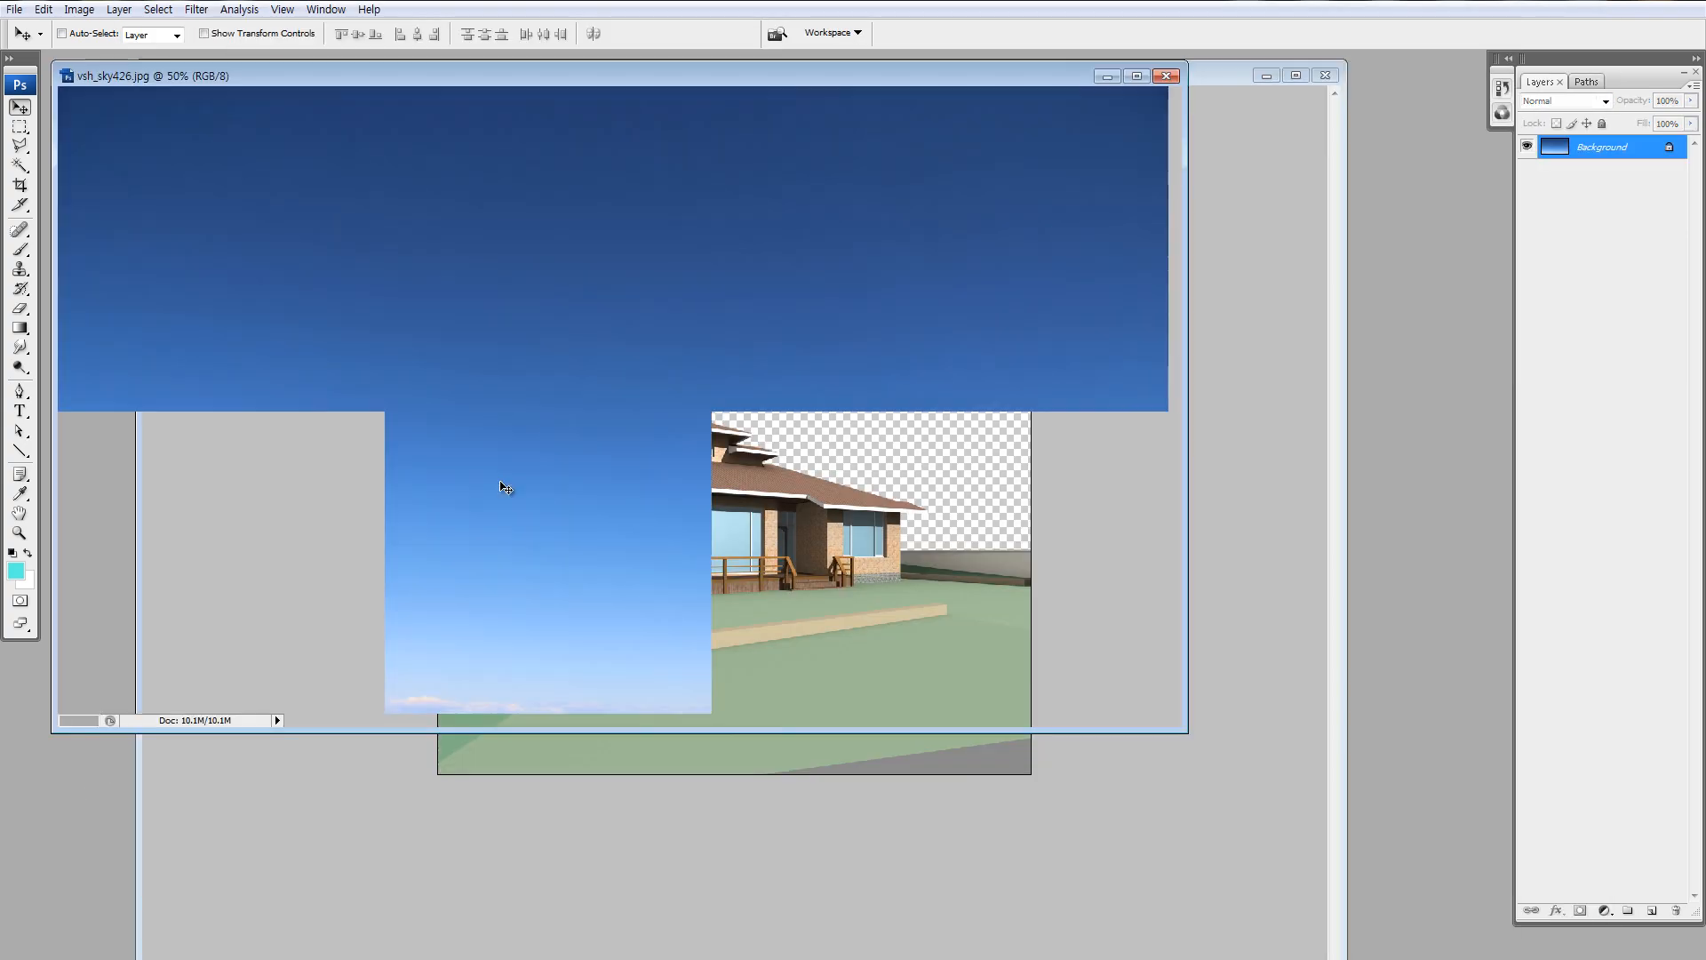
left_click_drag(567, 476, 619, 752)
left_click_drag(746, 613, 871, 372)
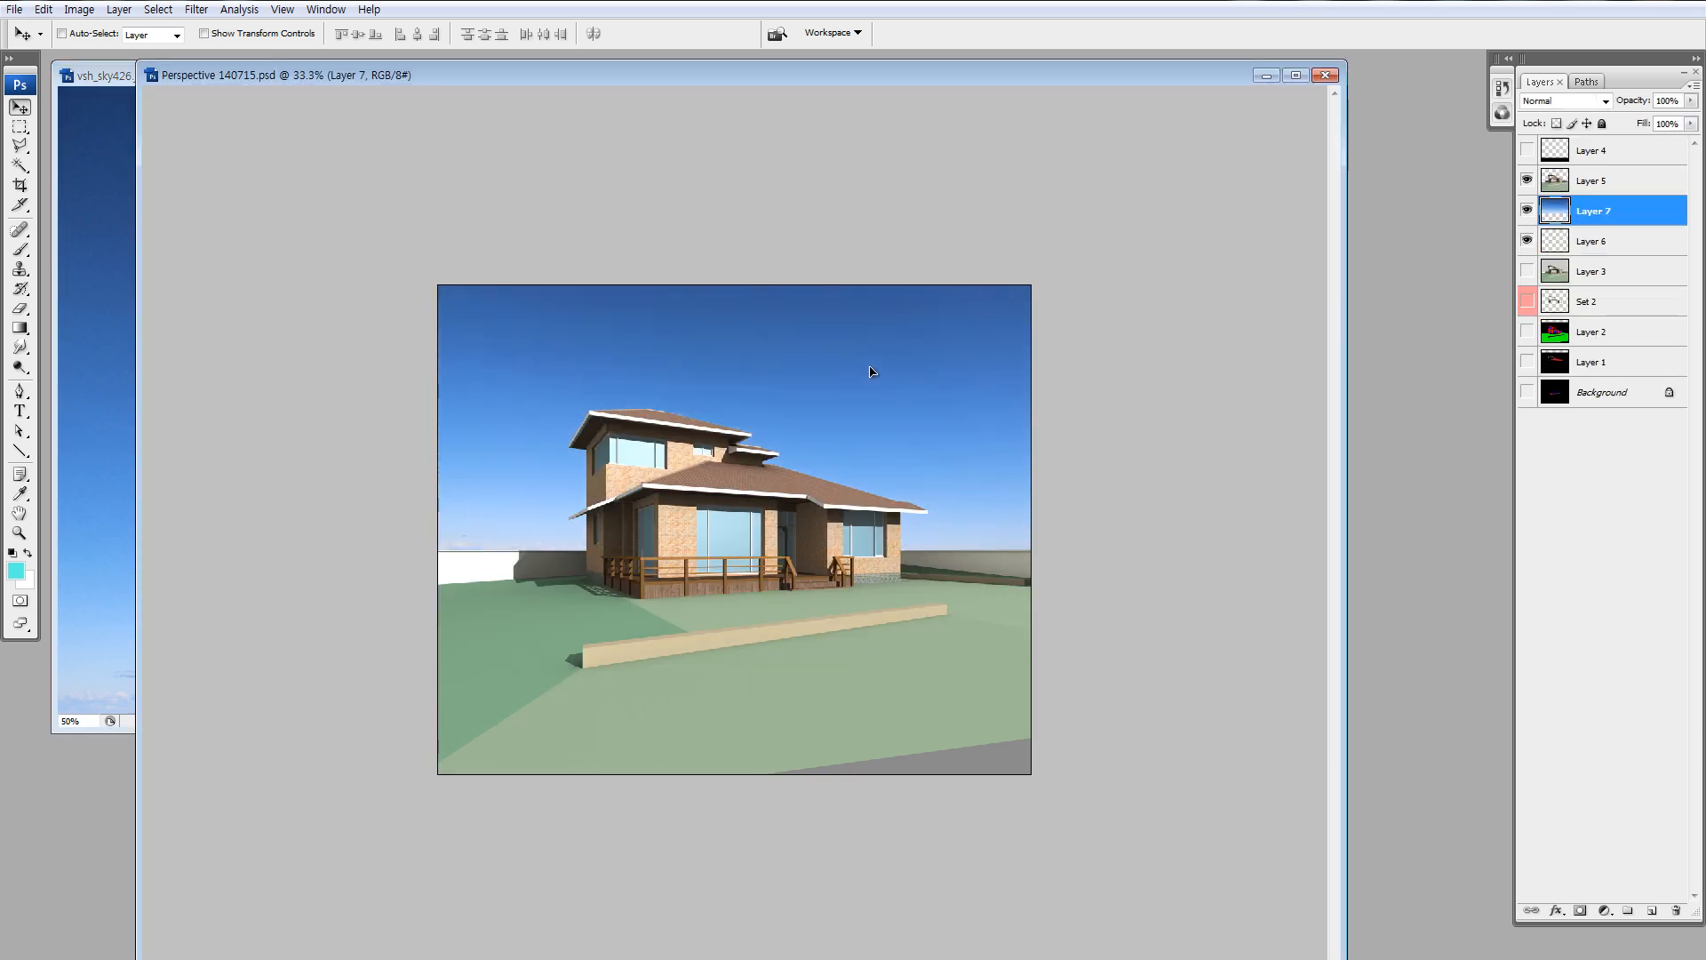
Scale the sky layer to 86.9%, flip it horizontally, and position it to cover the area above the horizon.
key("ctrl+t")
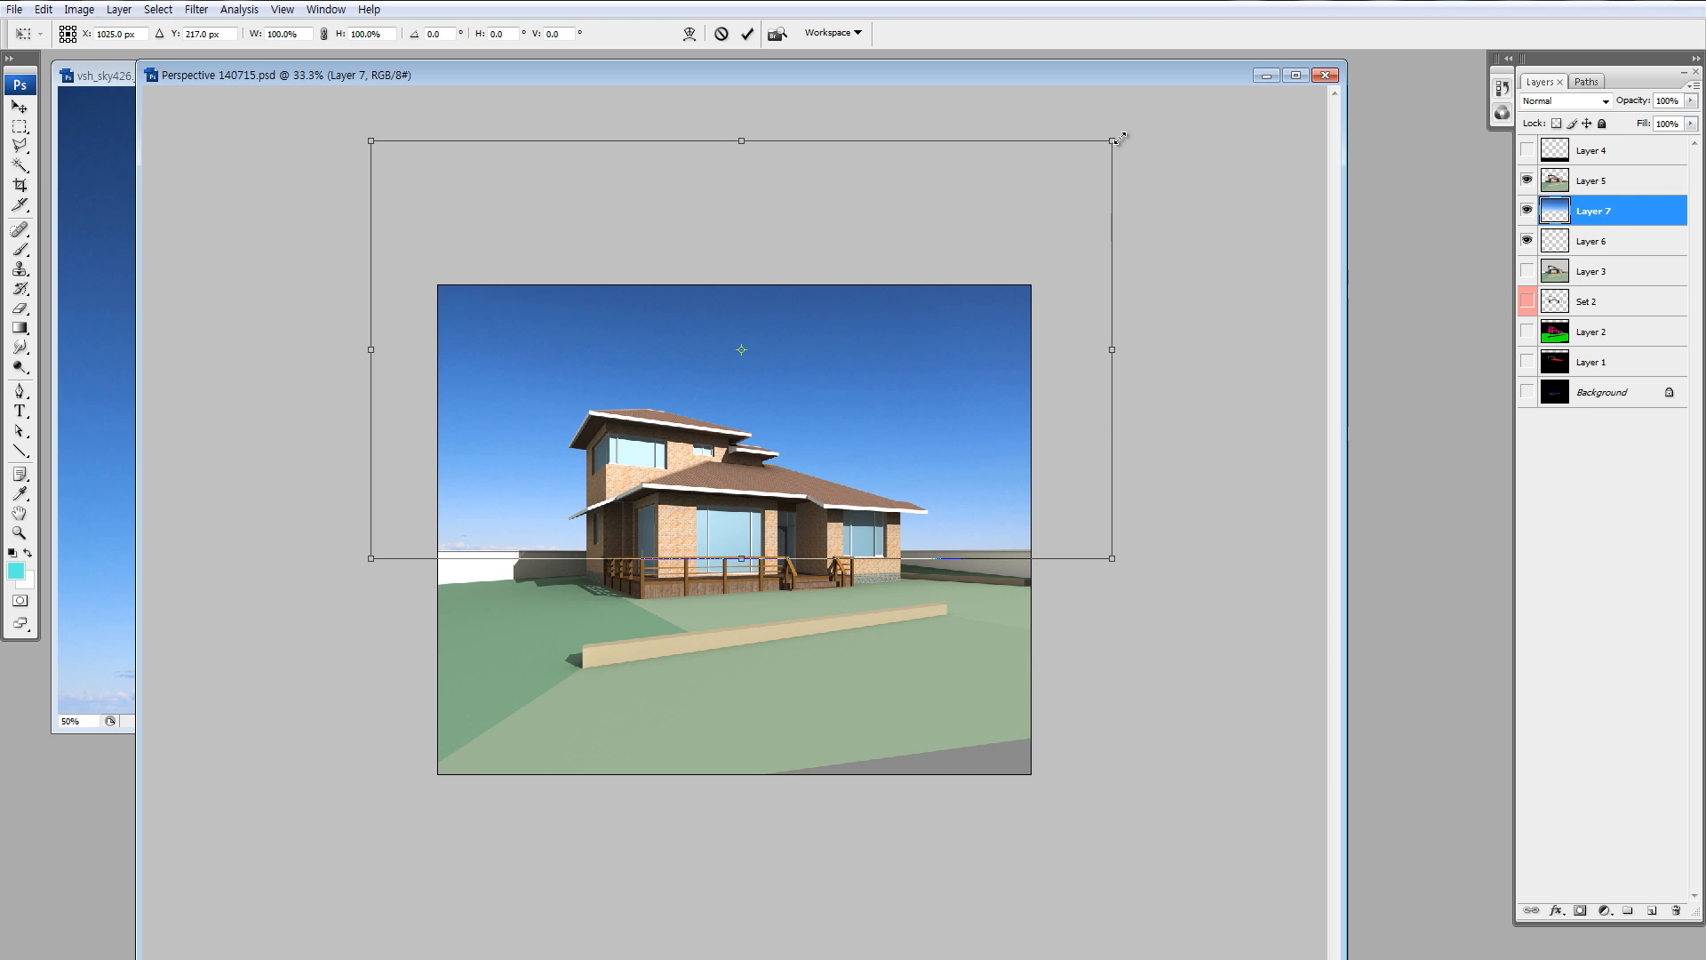
left_click_drag(1112, 140, 1015, 195)
mouse_move(622, 364)
left_mouse_down()
mouse_move(691, 352)
mouse_move(648, 377)
left_mouse_up()
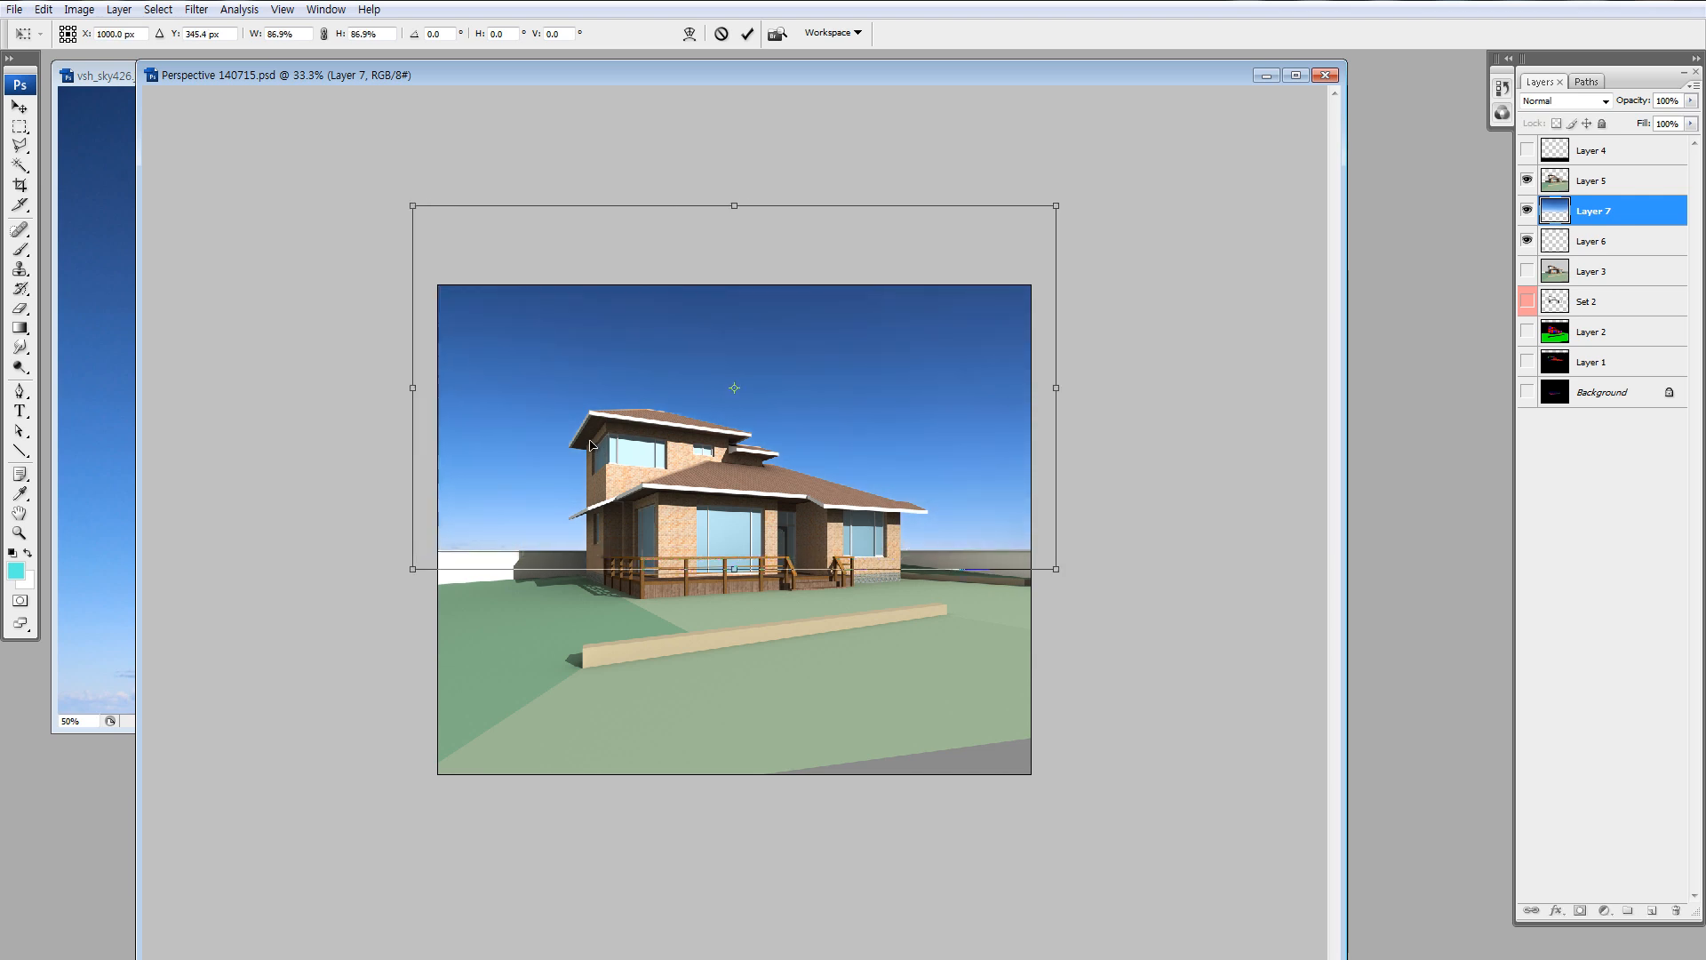
right_click(525, 452)
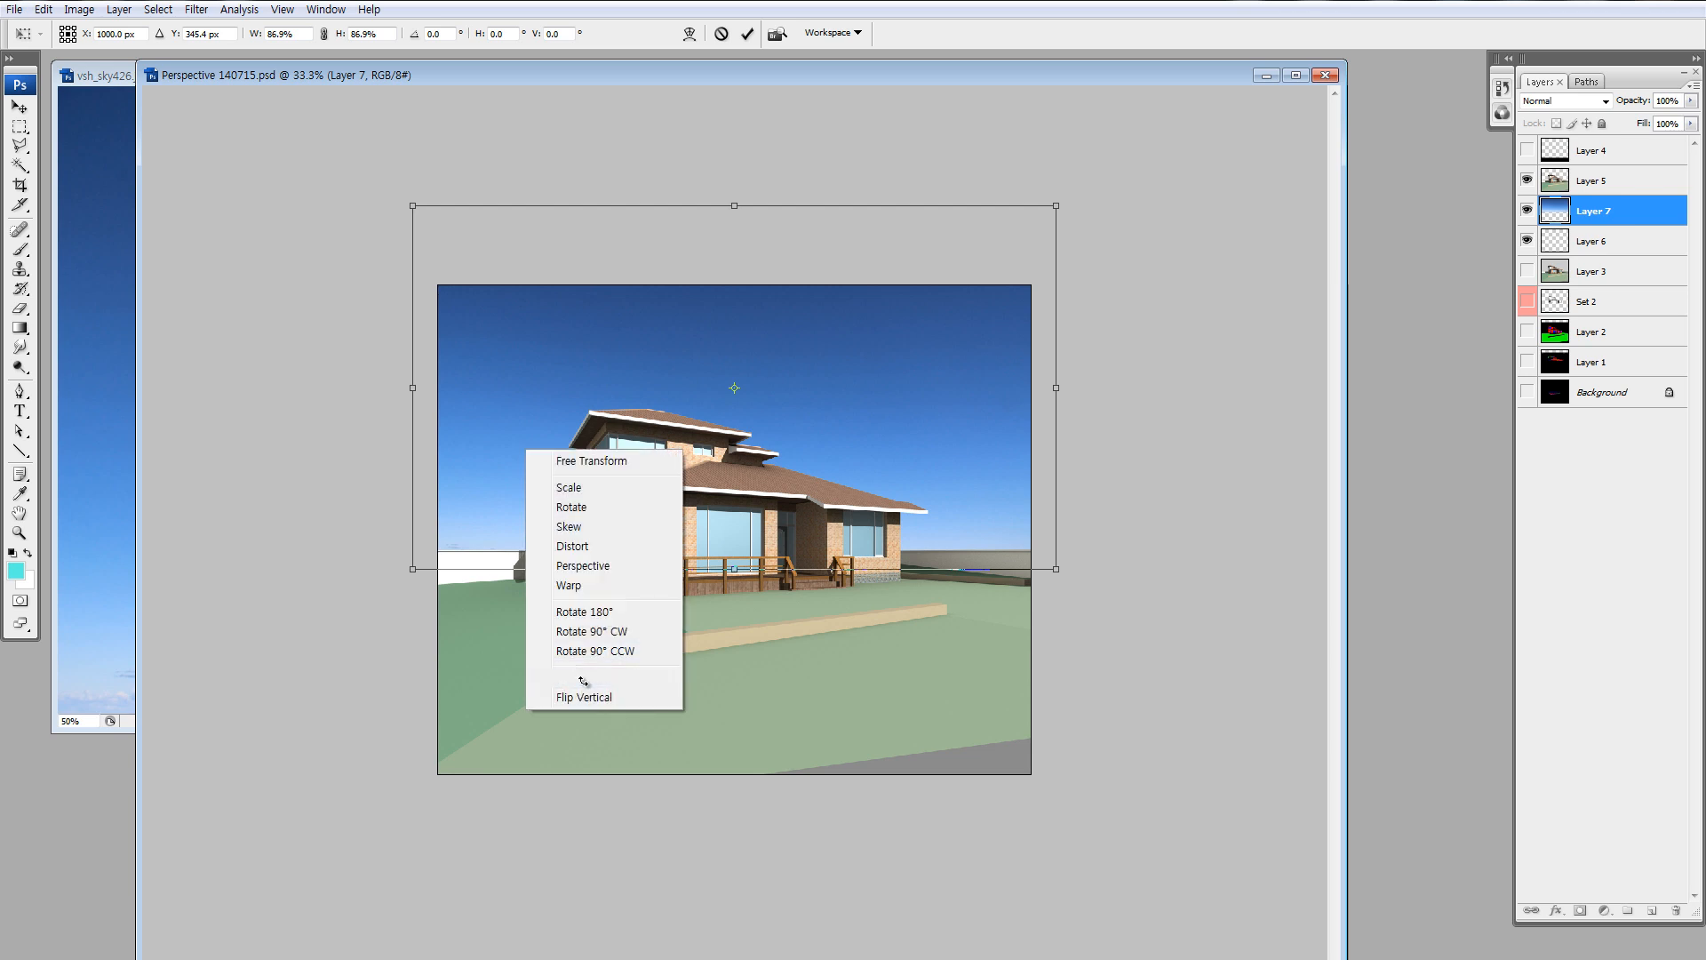
left_click(584, 678)
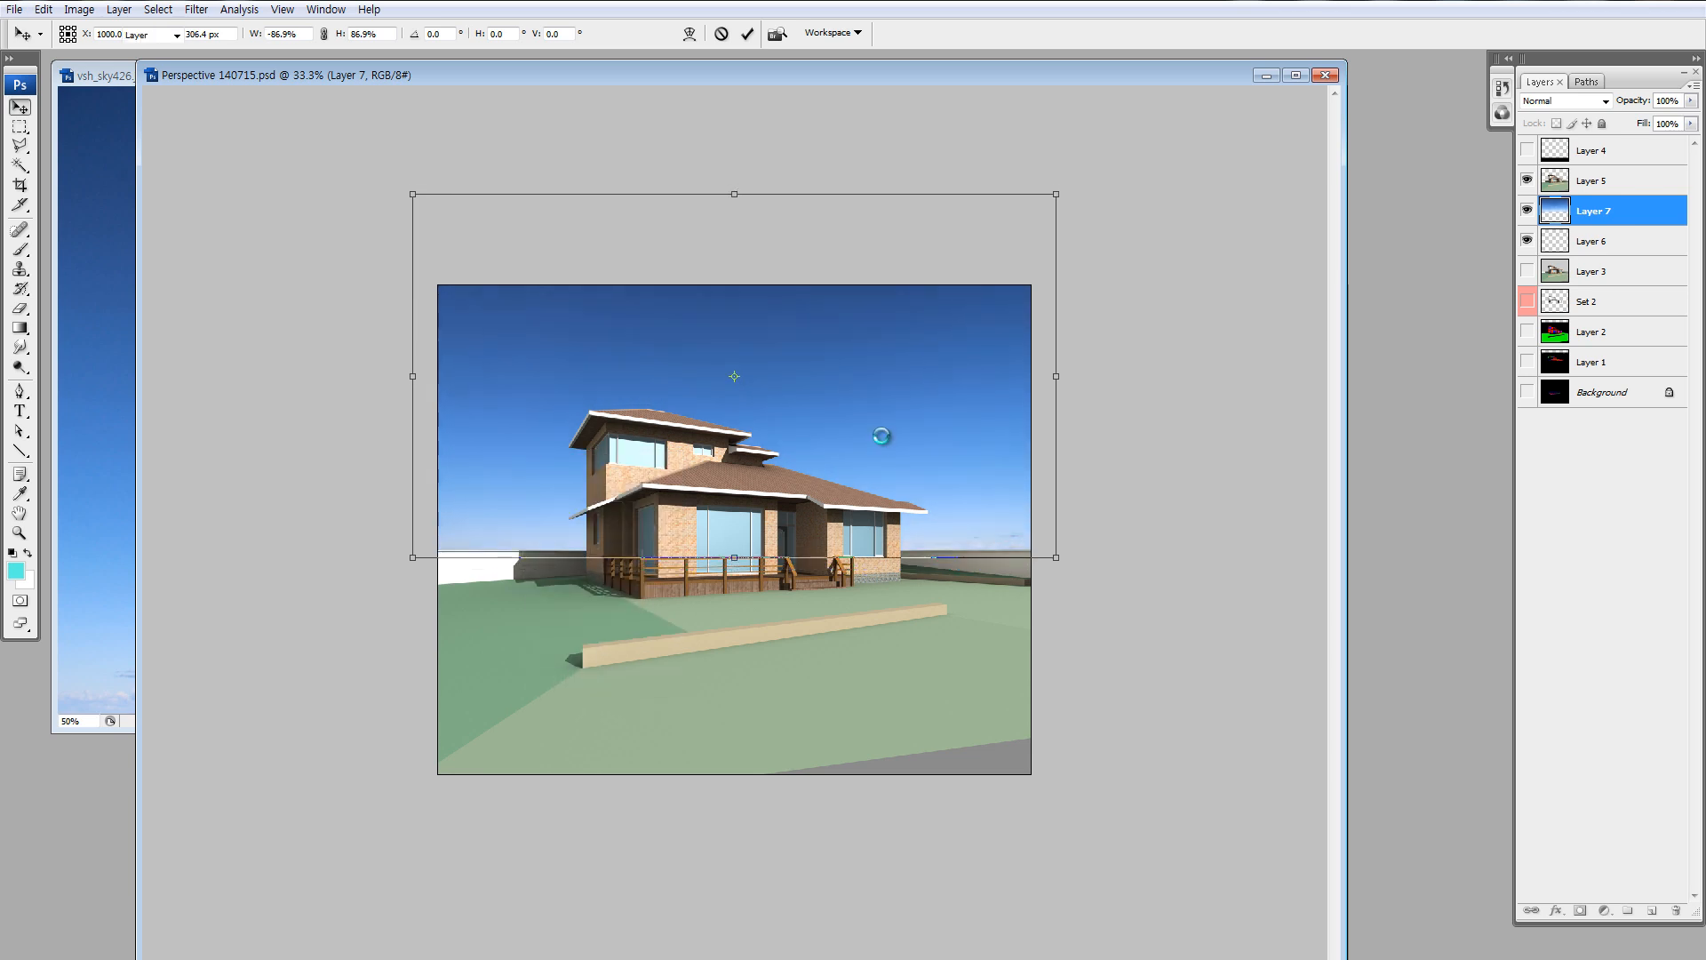
key("Return")
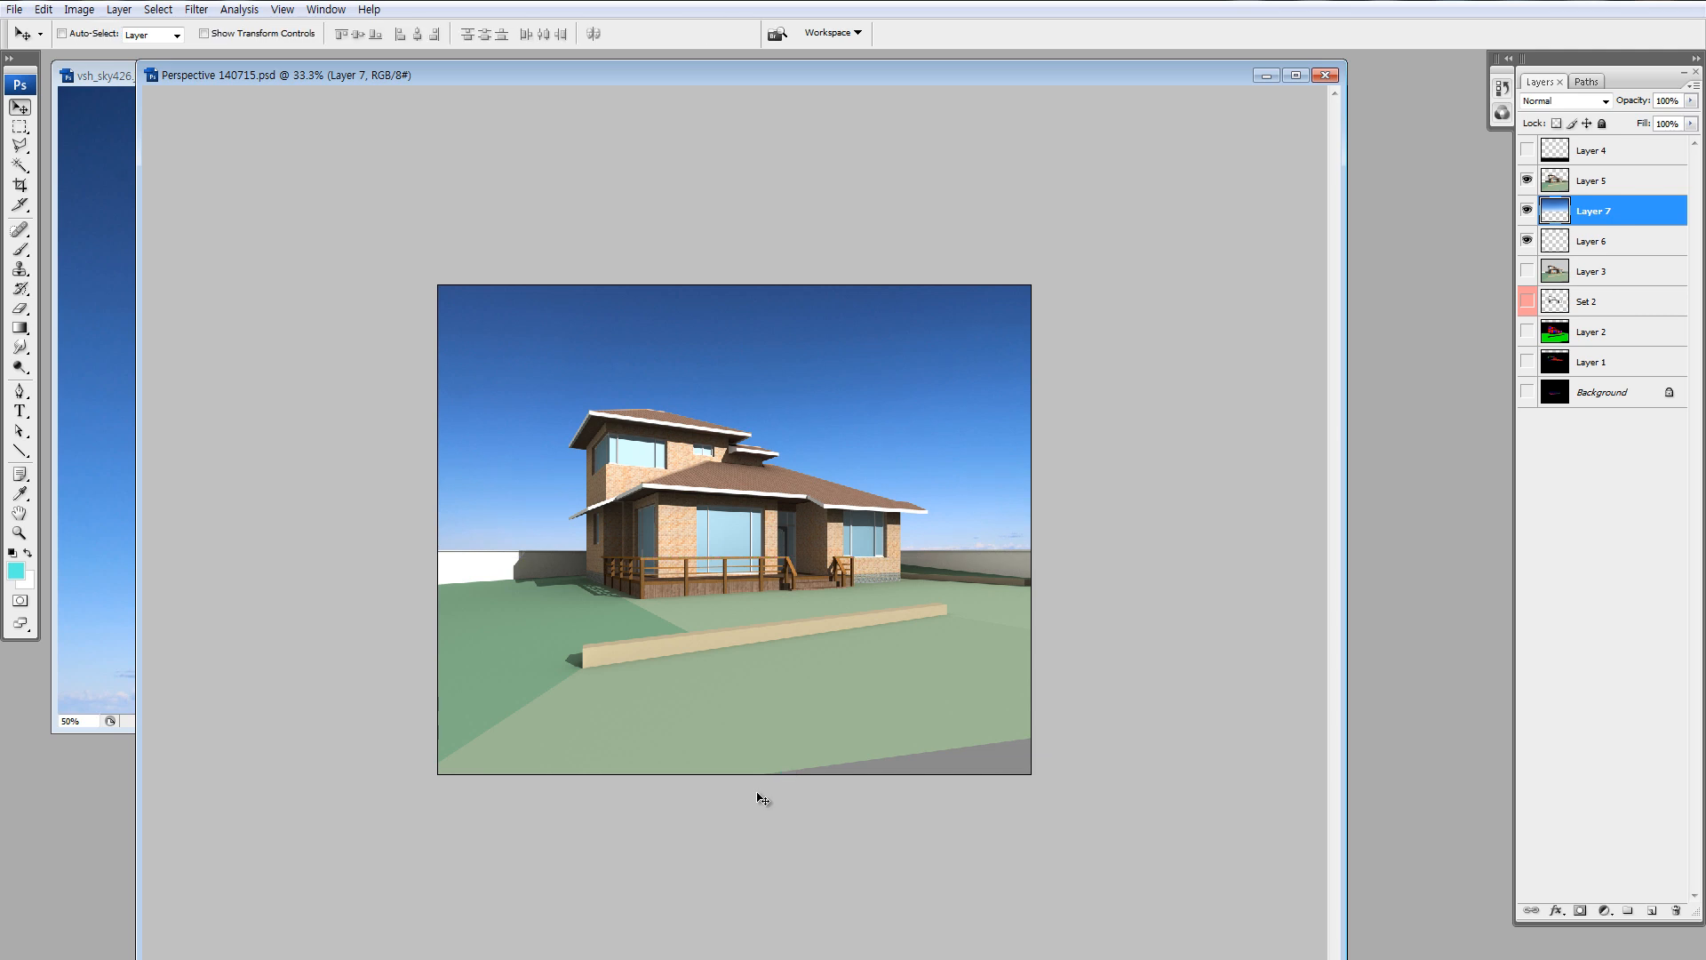
Try softening the sky layer with Hue/Saturation at Saturation -47 and Lightness +37.
key("ctrl+u")
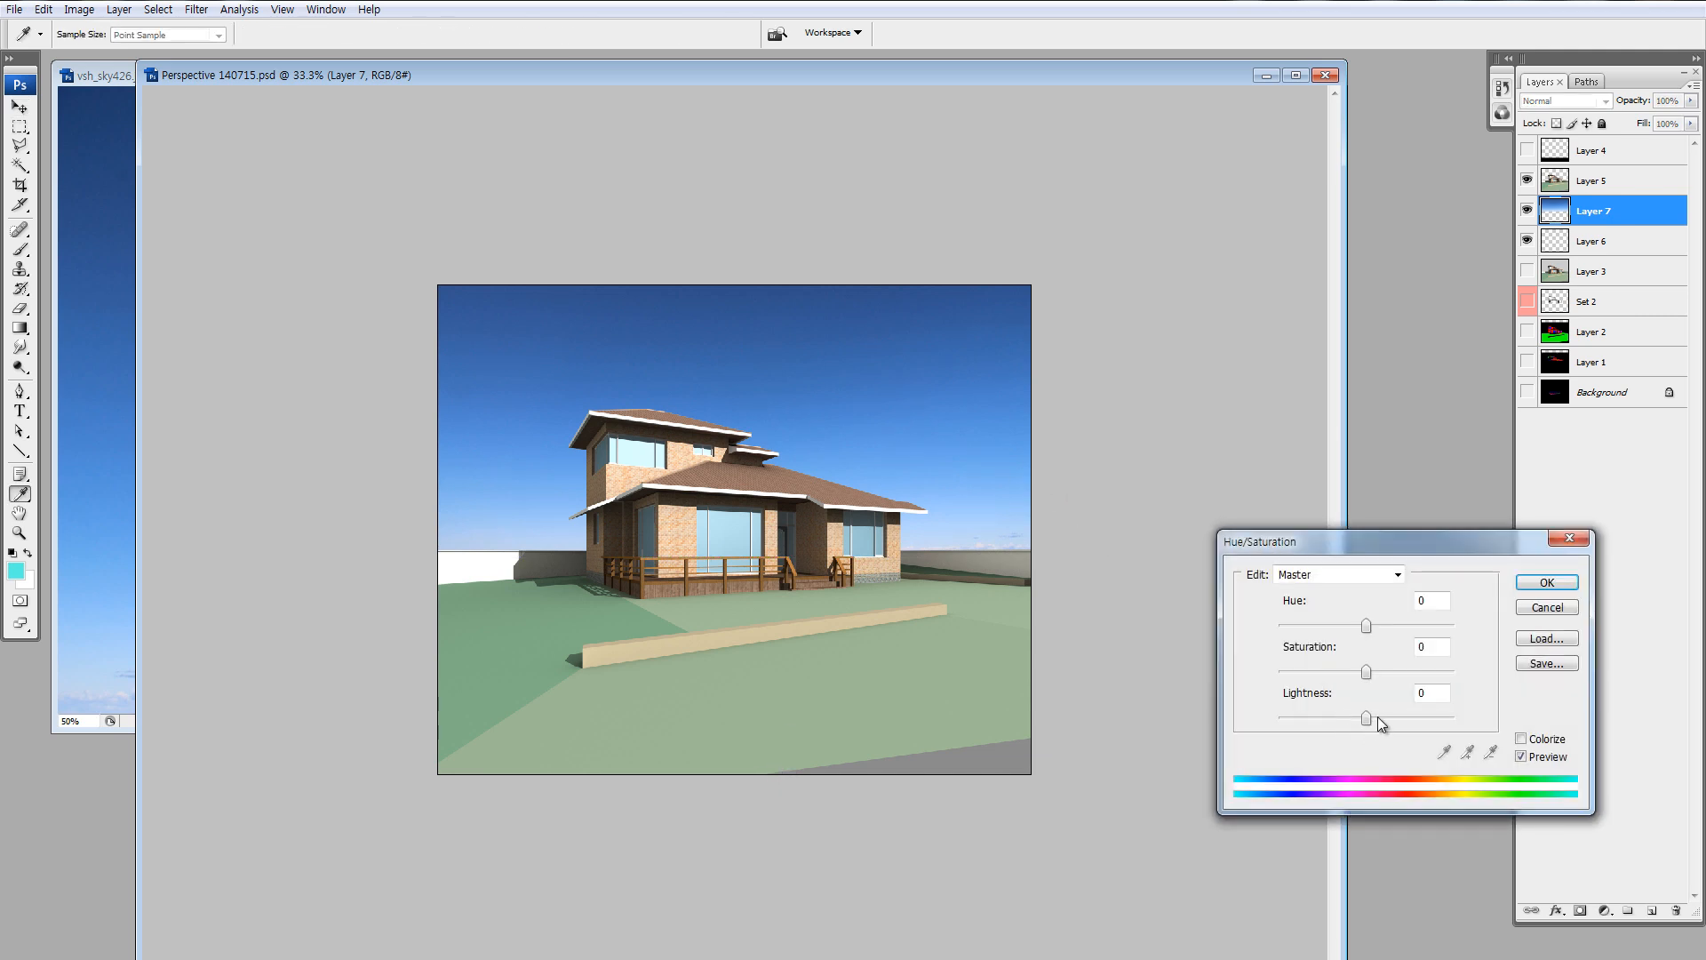
left_click_drag(1378, 716, 1403, 720)
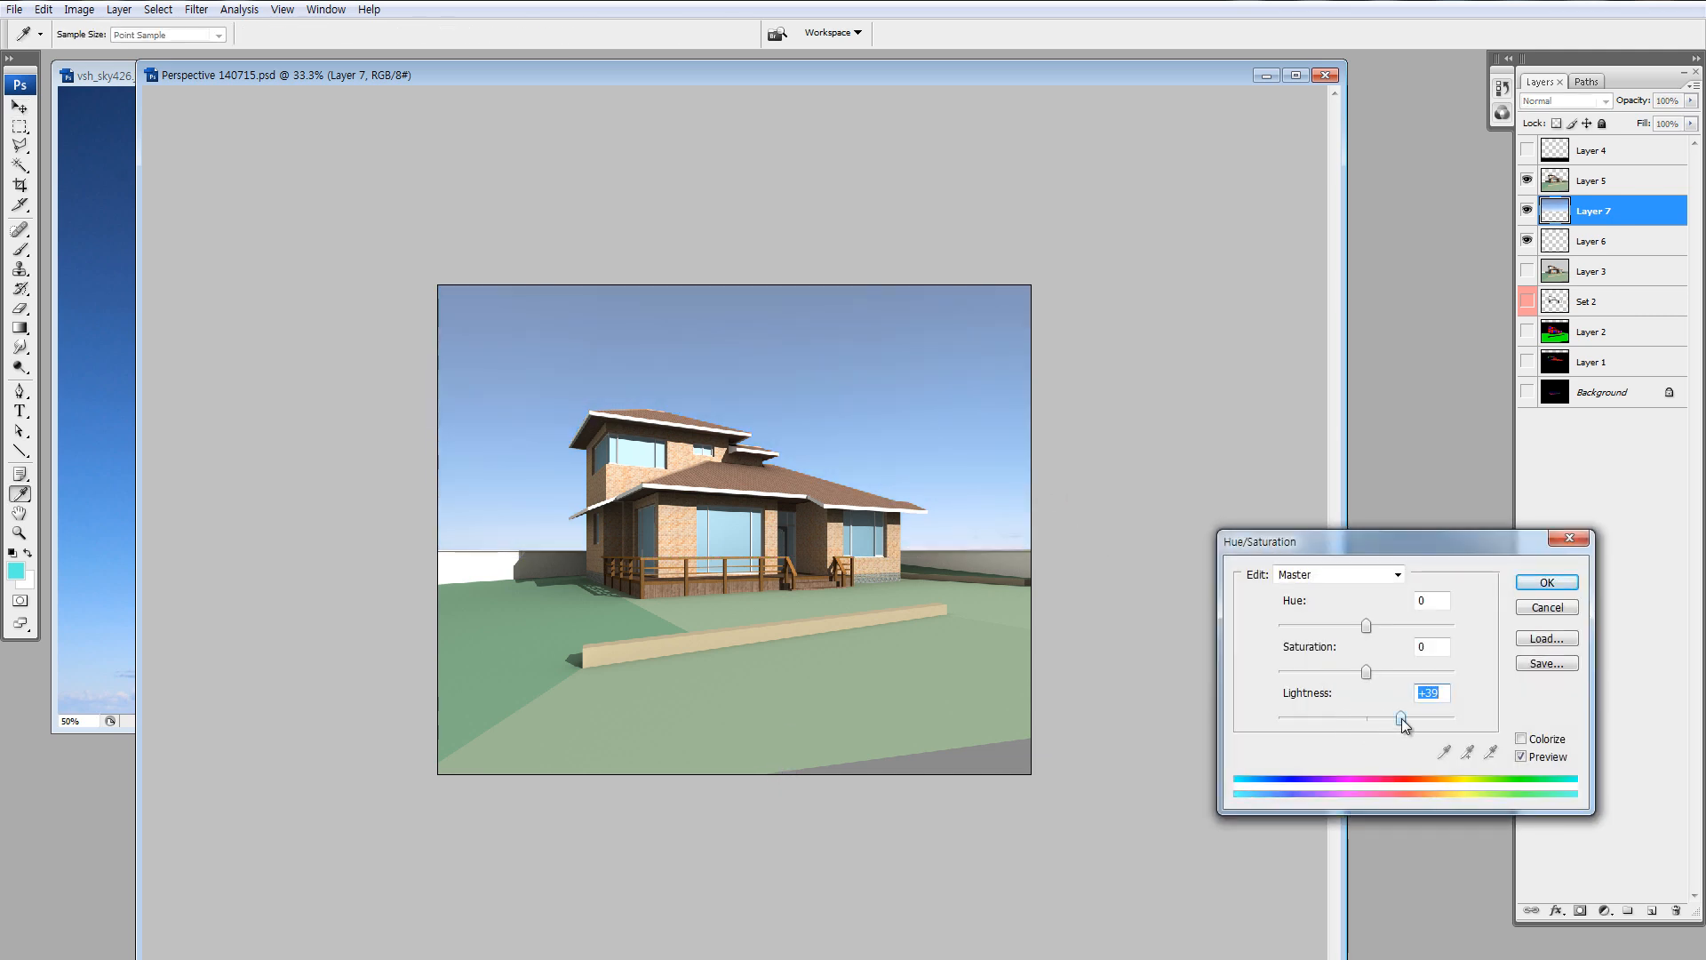
left_click(1331, 672)
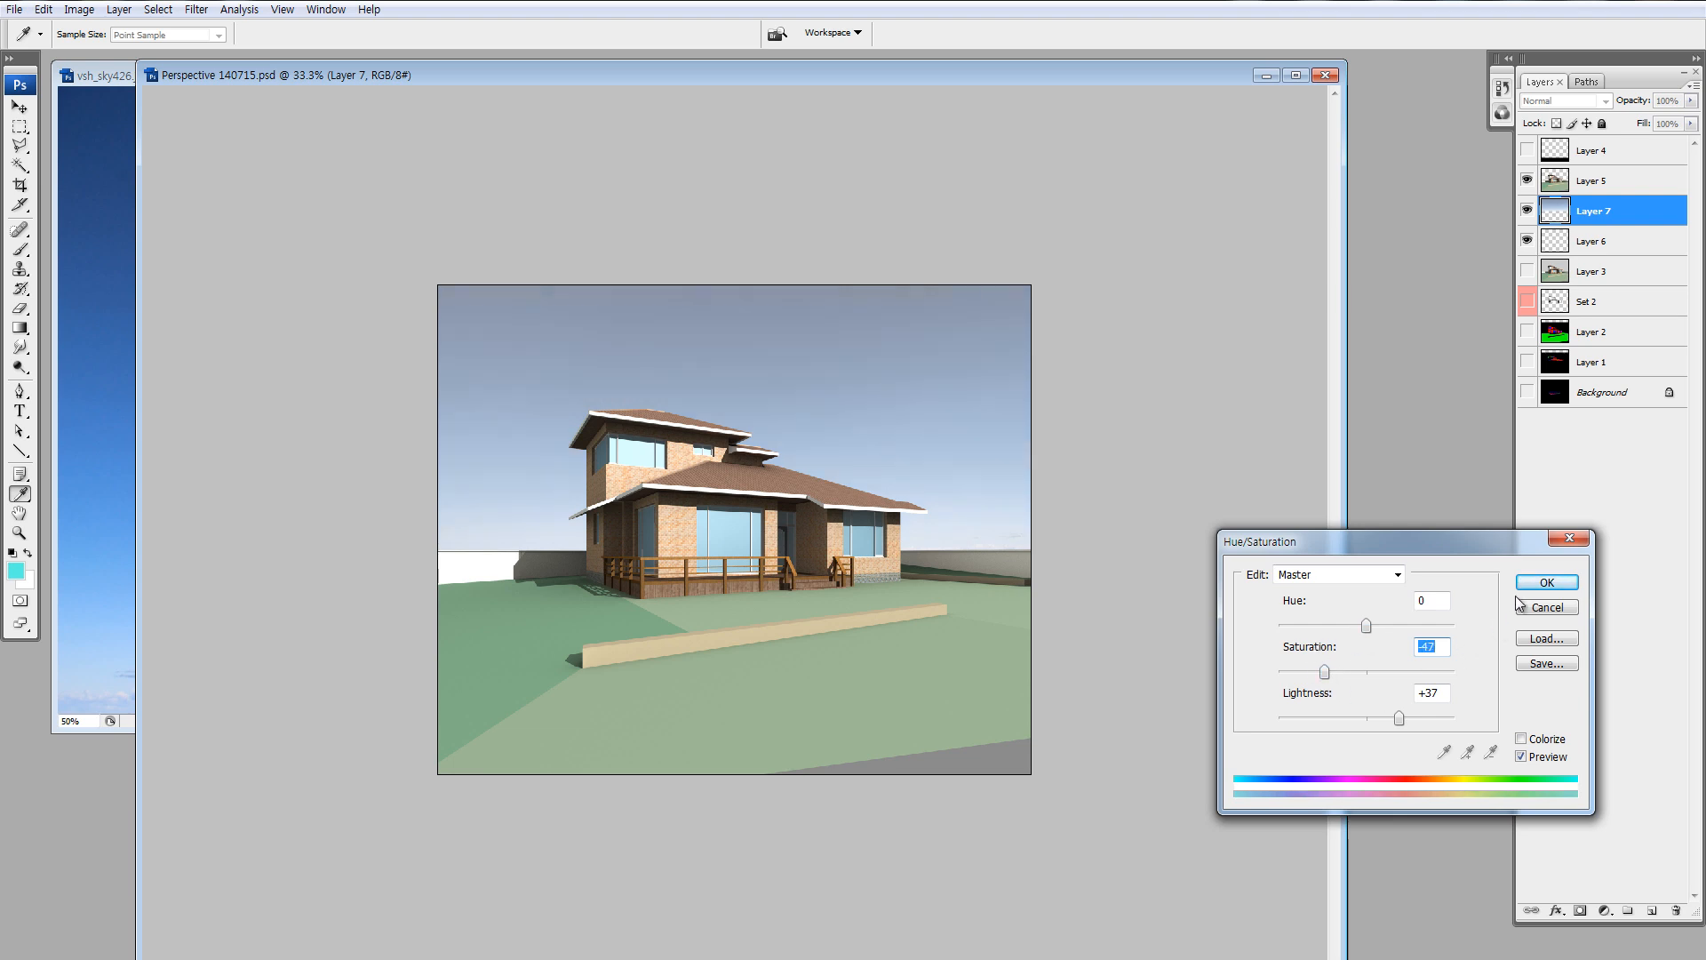
left_click(1546, 582)
Try Brightness/Contrast on the softened sky with Brightness +24 and Contrast +60, then discard the sky adjustments.
key("alt+i")
key("a")
key("c")
left_click(1107, 421)
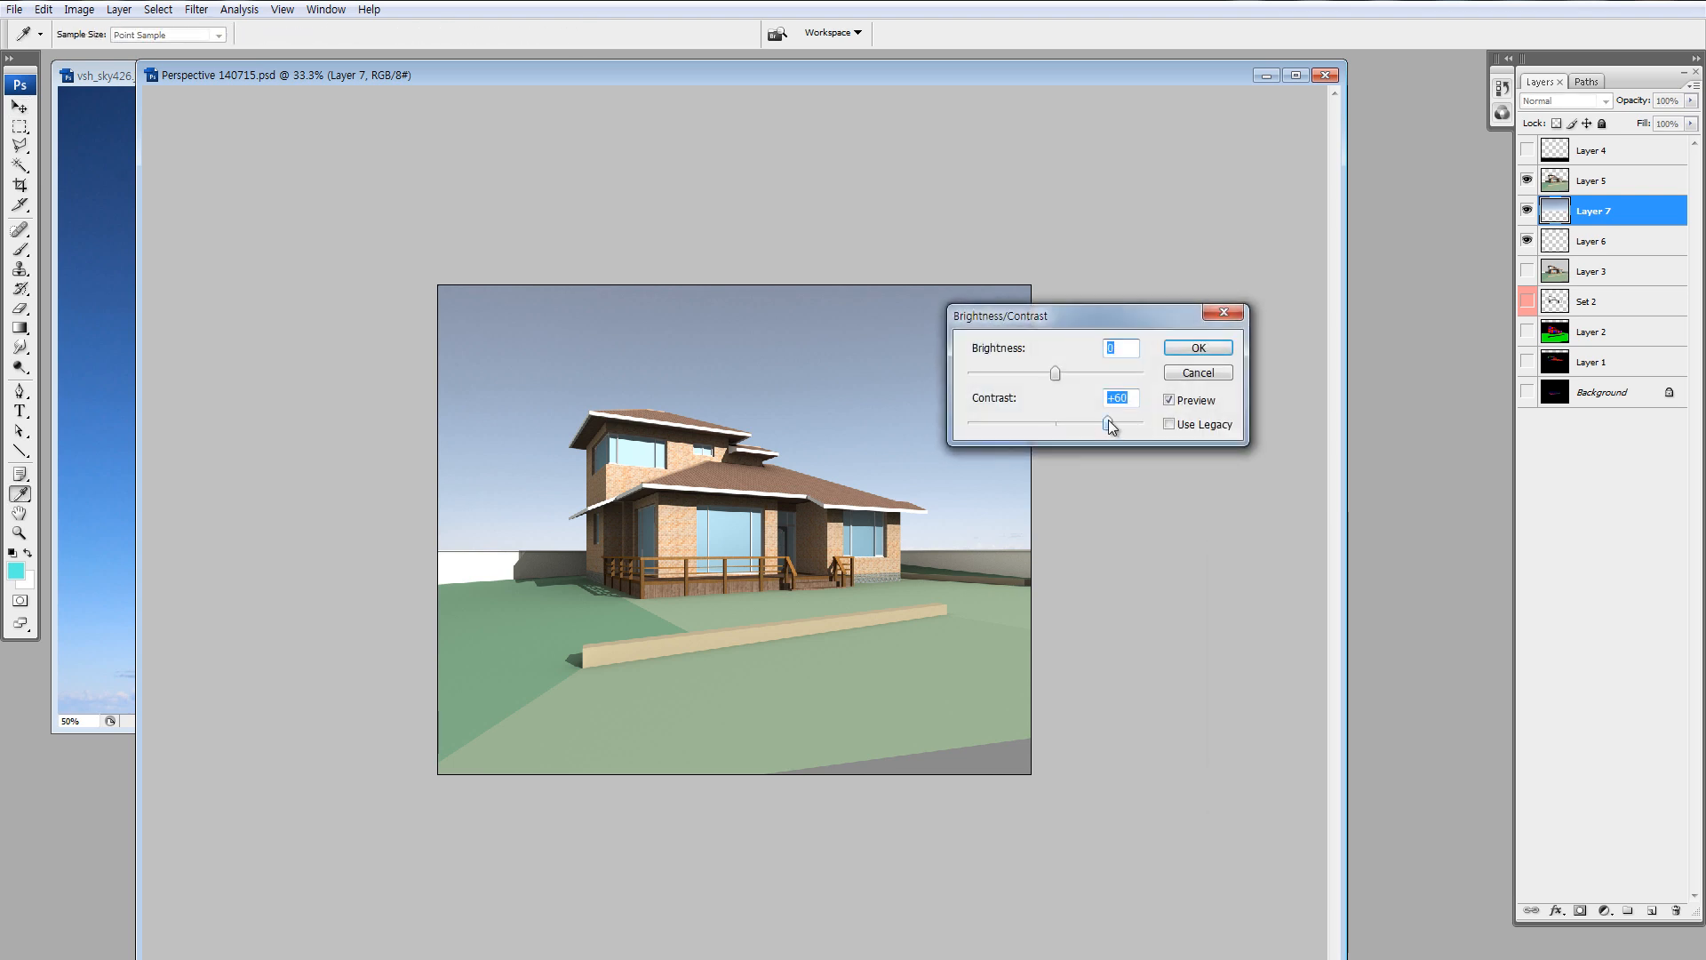
left_click(1070, 374)
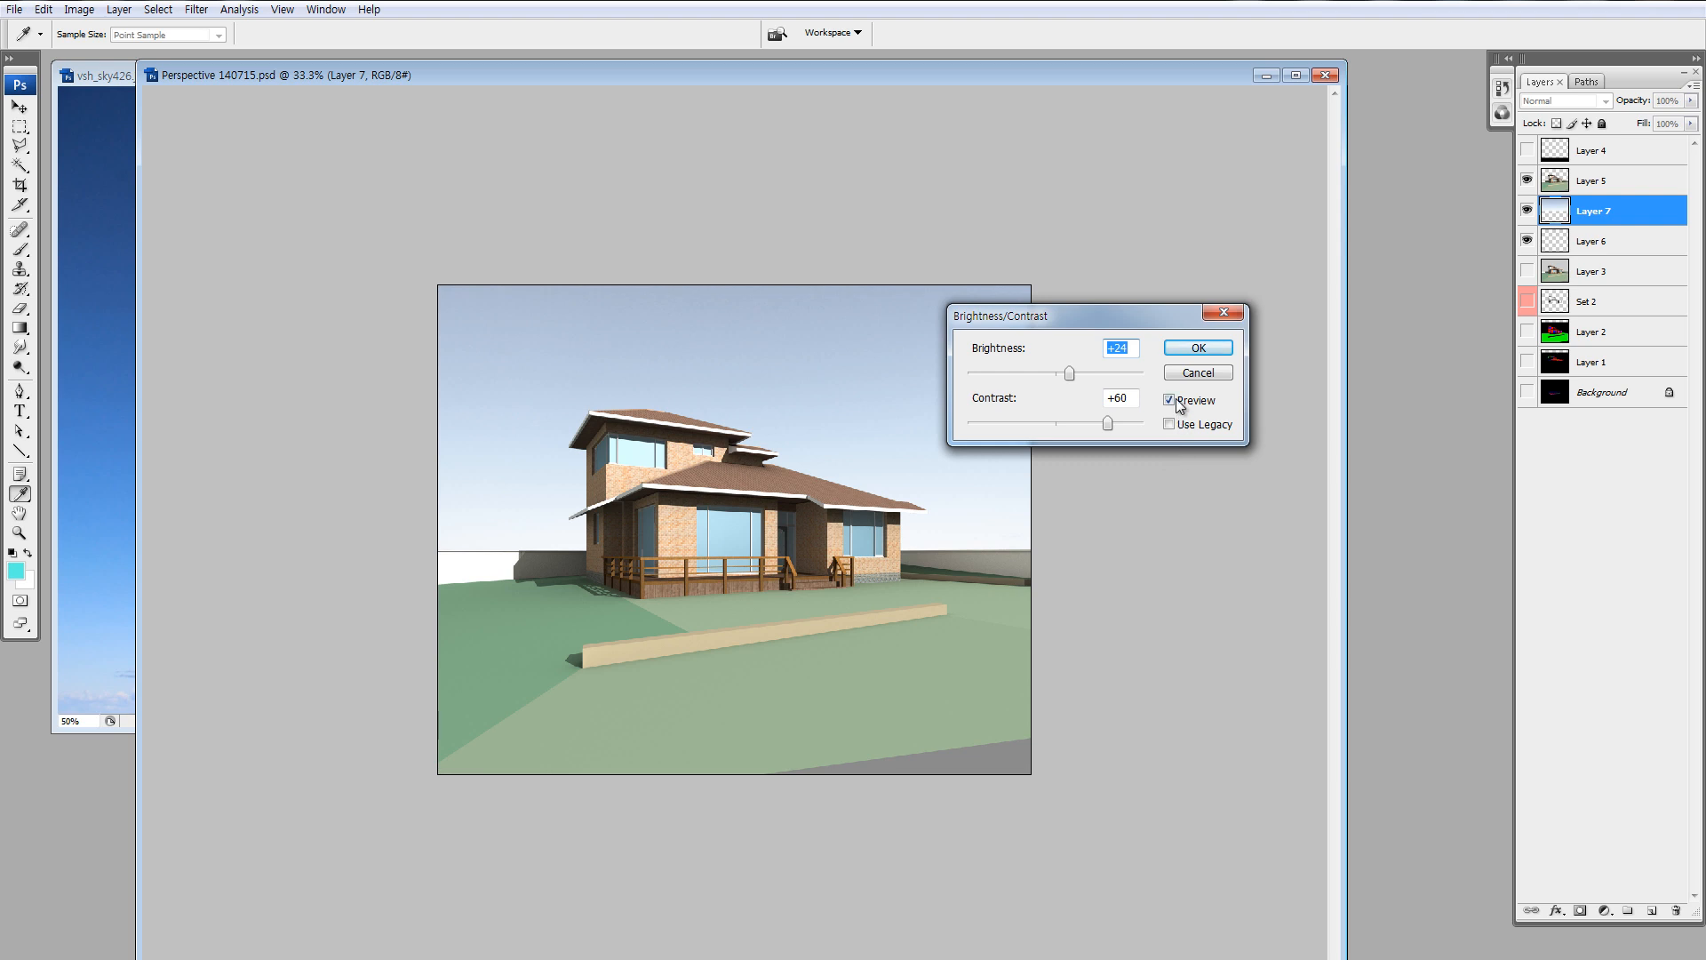
key("Escape")
key("v")
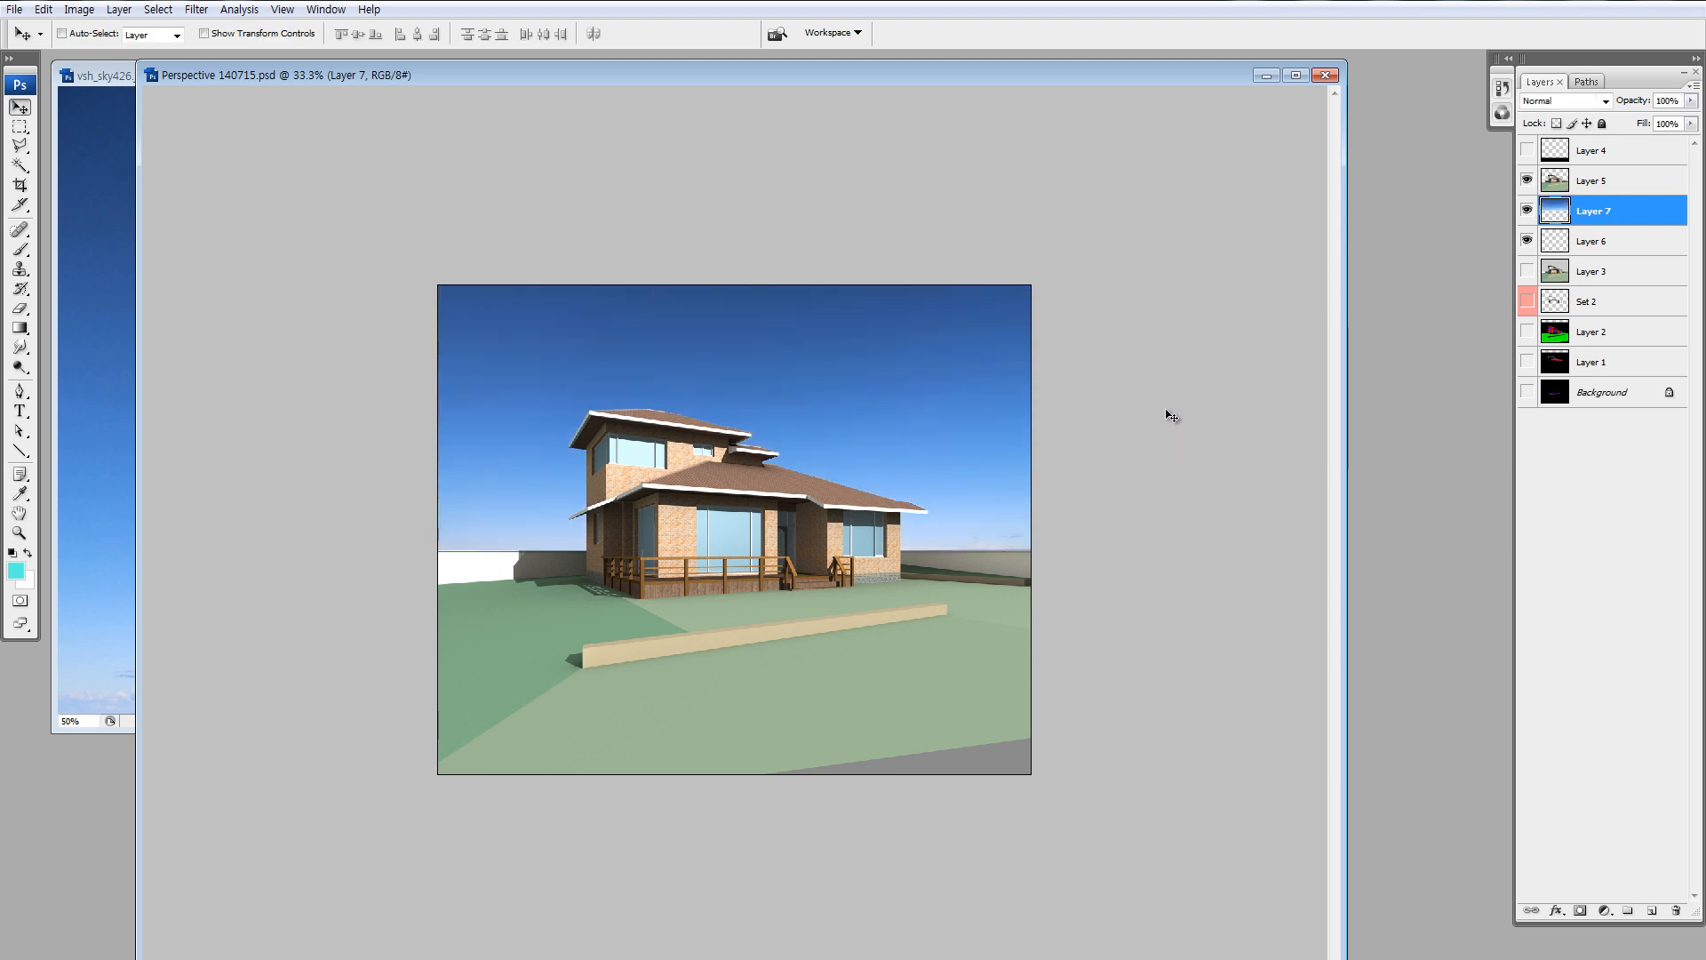
Try brightening the original blue sky with Brightness +41 in Brightness/Contrast, then cancel the adjustment.
key("alt+i")
key("a")
key("c")
left_click(1080, 371)
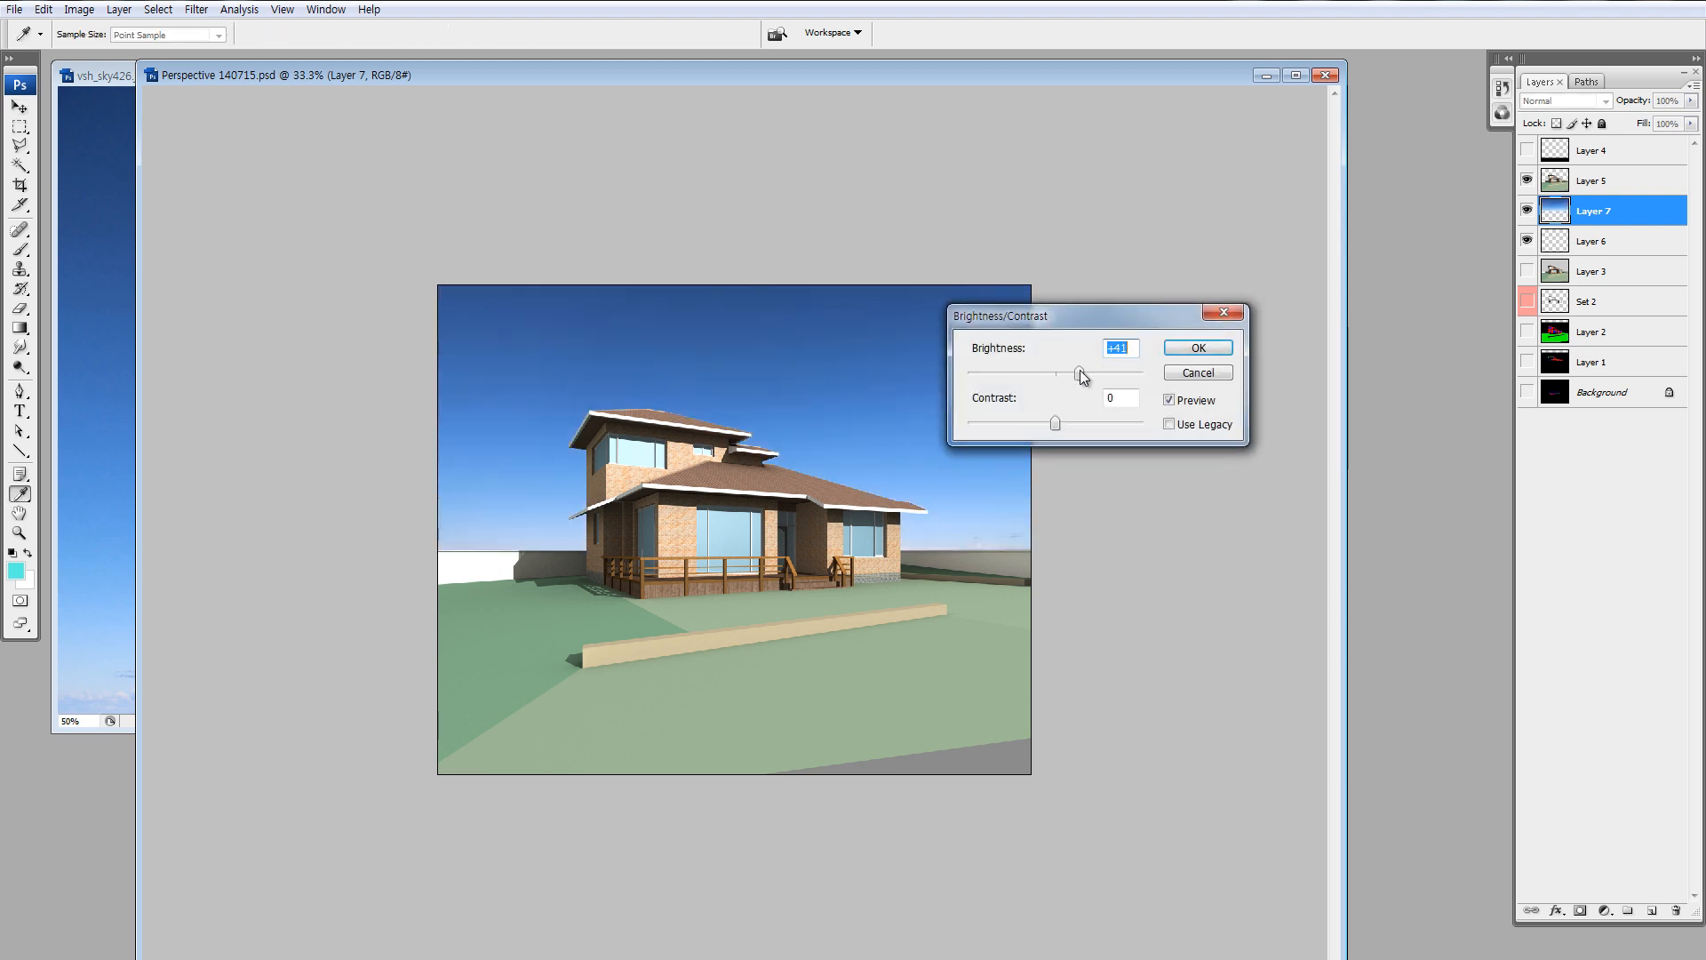
left_click(1197, 372)
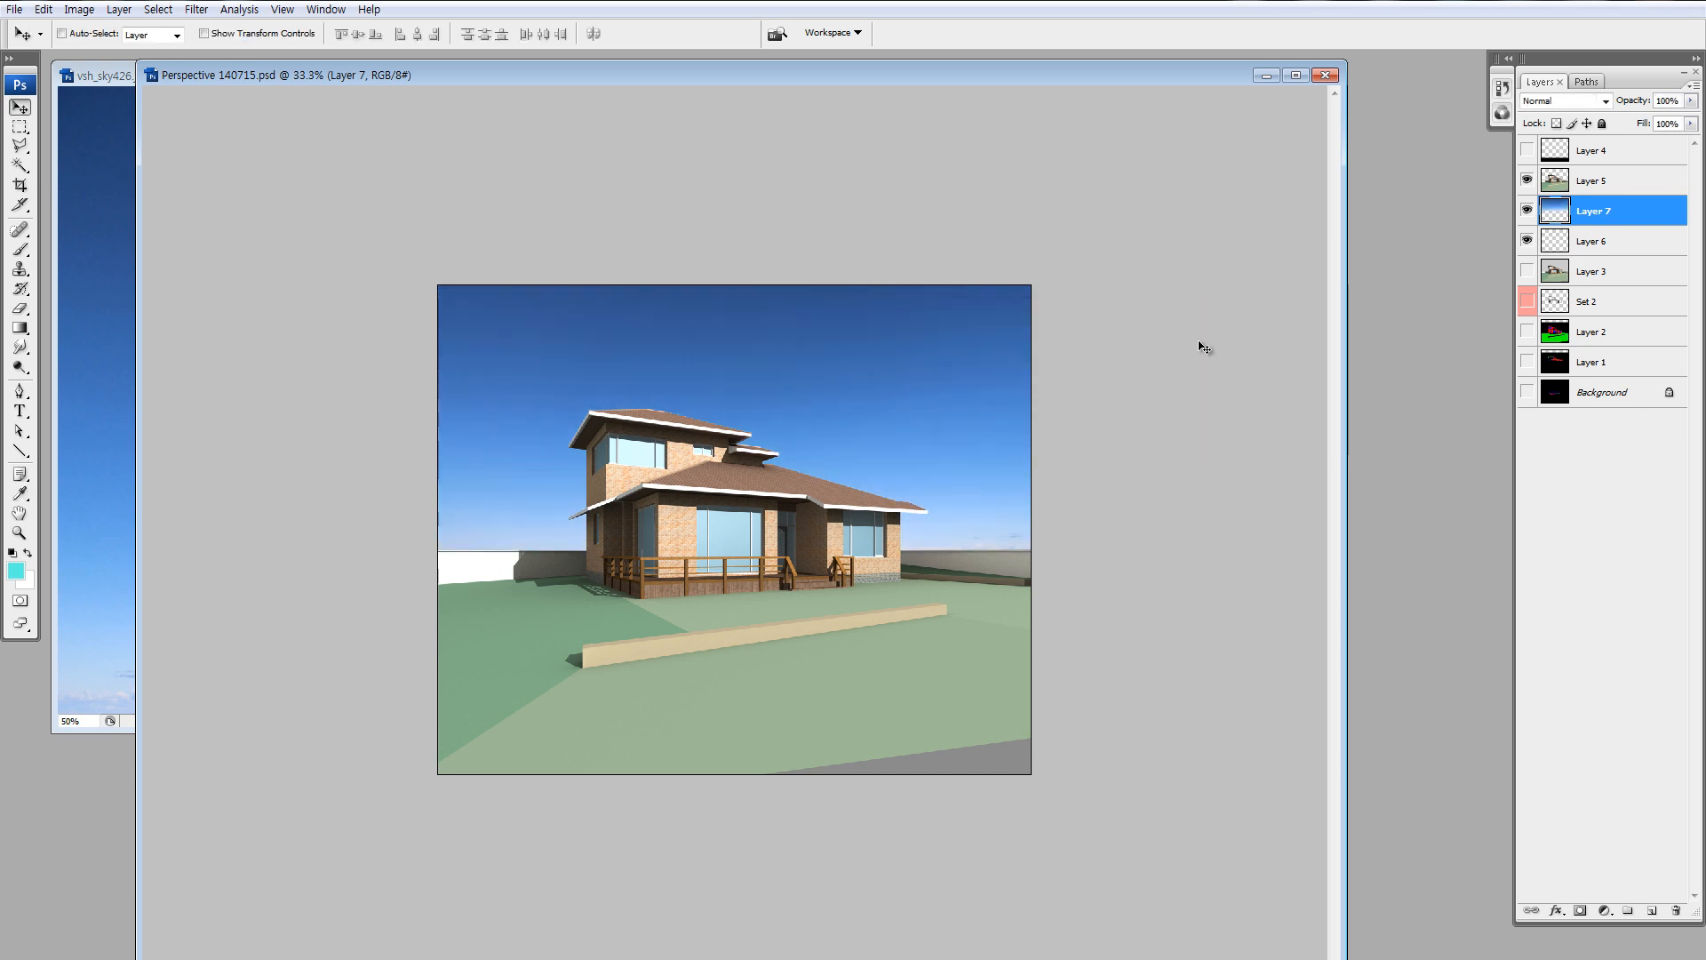
Adjust the sky layer with Hue/Saturation, using Hue +6, a reduced saturation, and Lightness +14.
key("ctrl+u")
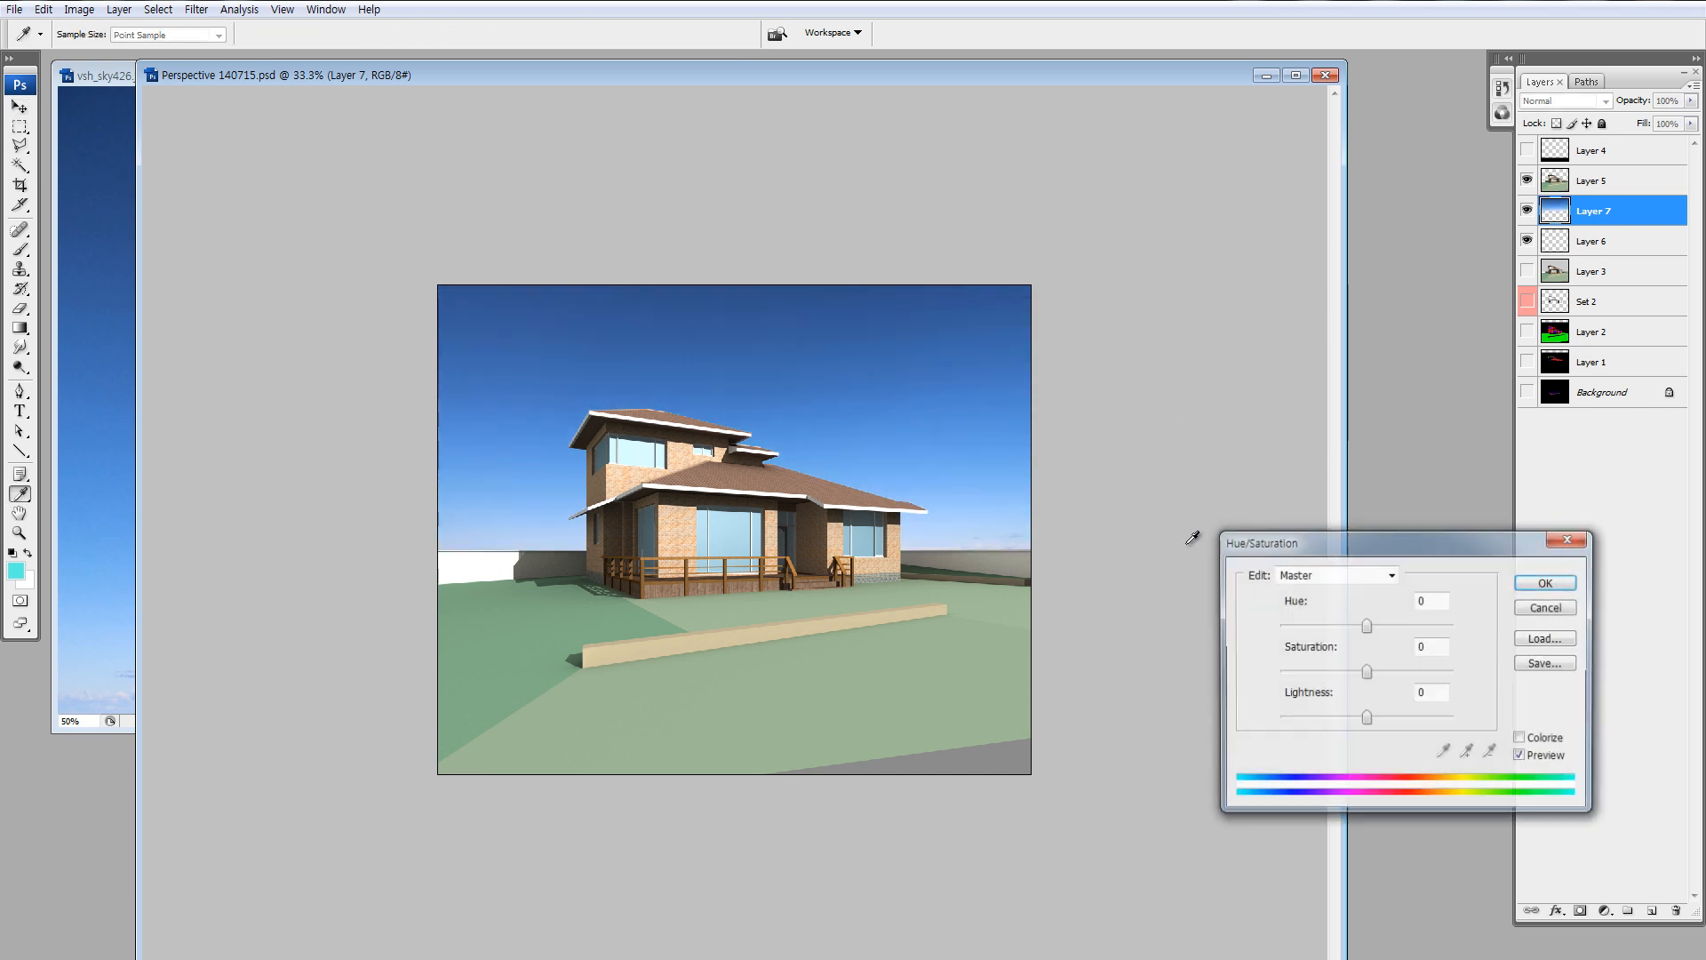
left_click_drag(1366, 717, 1378, 718)
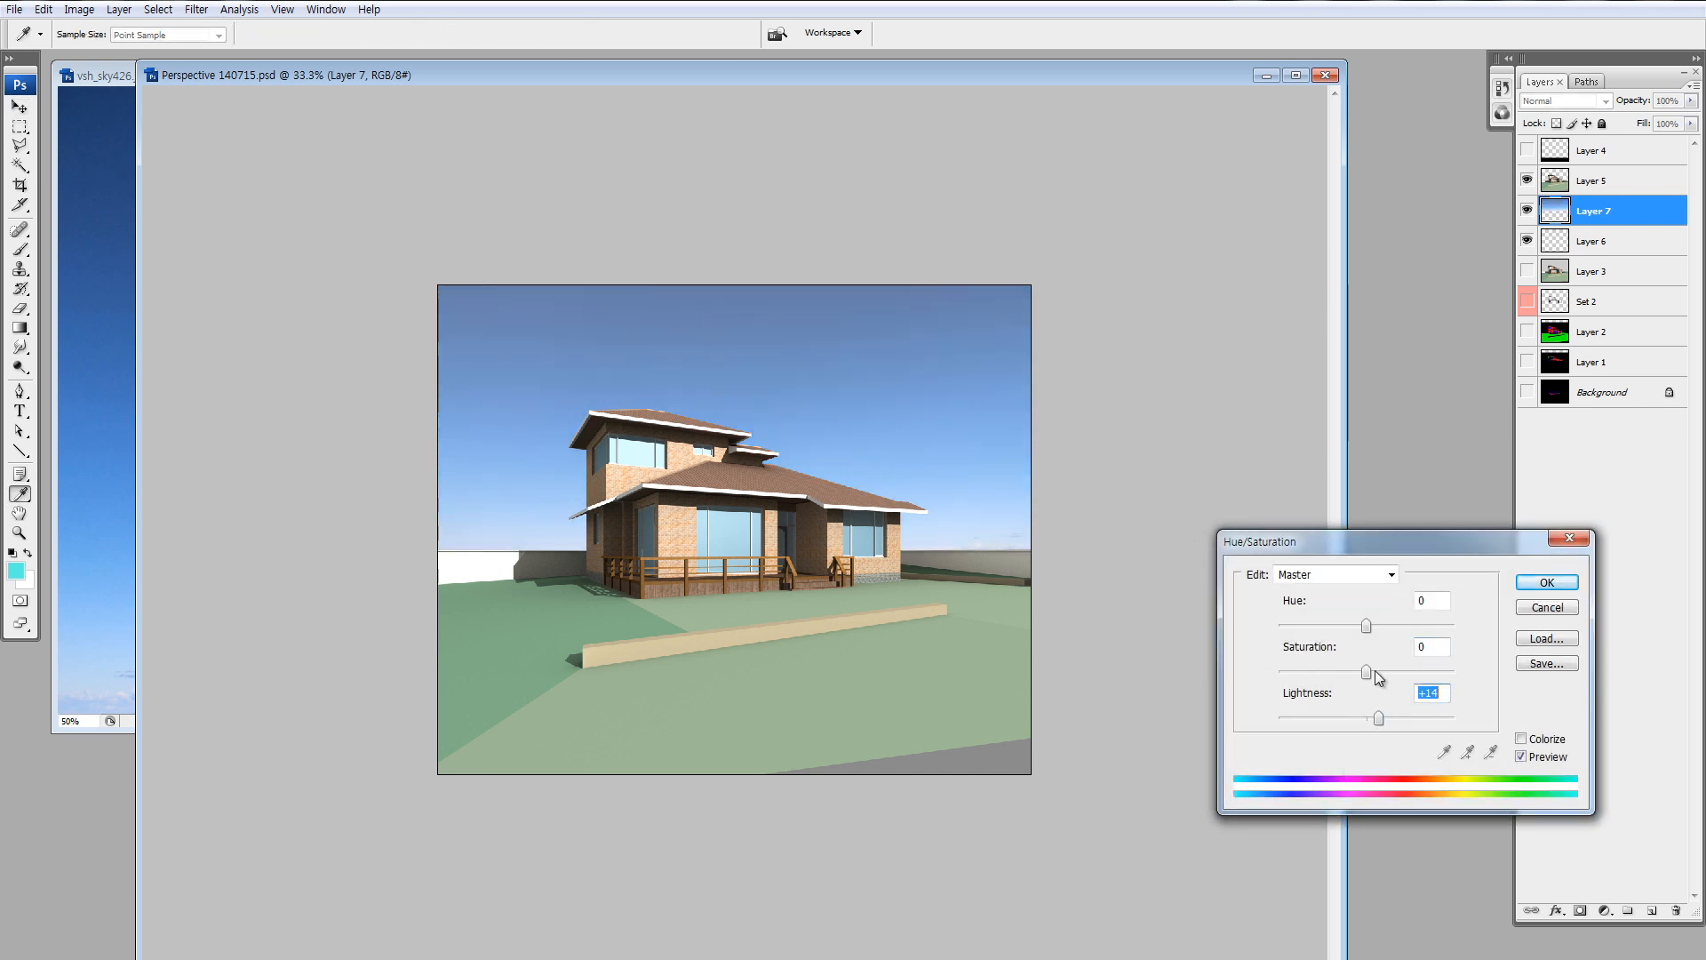
left_click(1378, 625)
left_click(1360, 627)
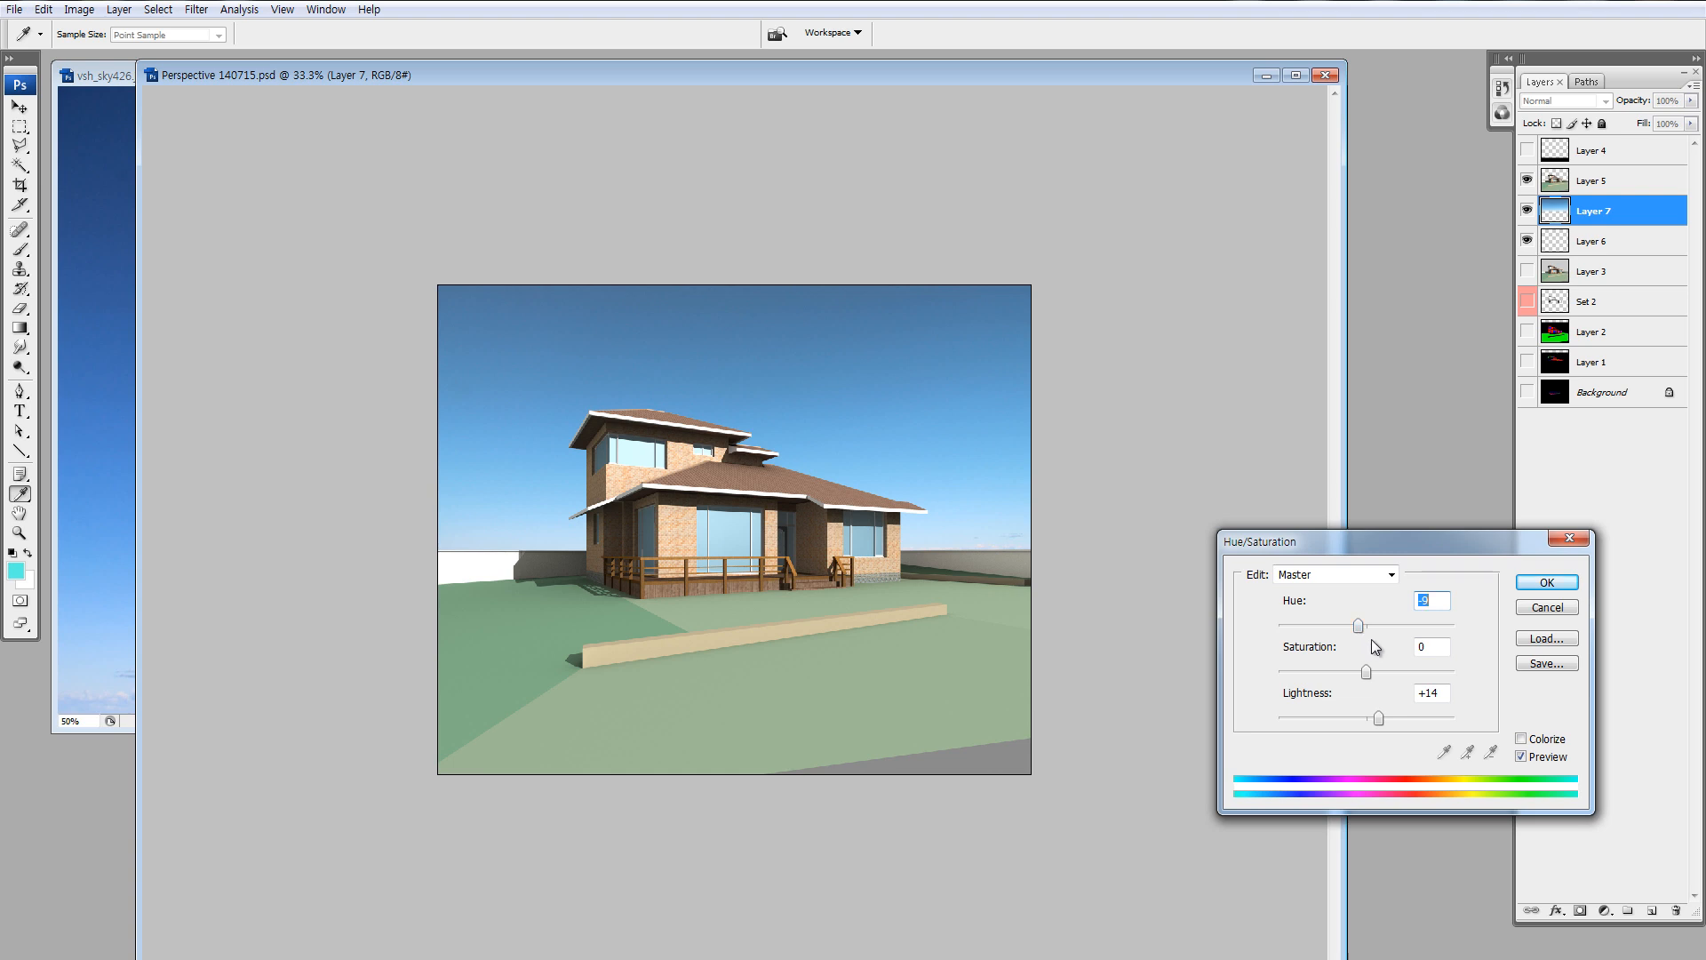
left_click_drag(1353, 633, 1339, 672)
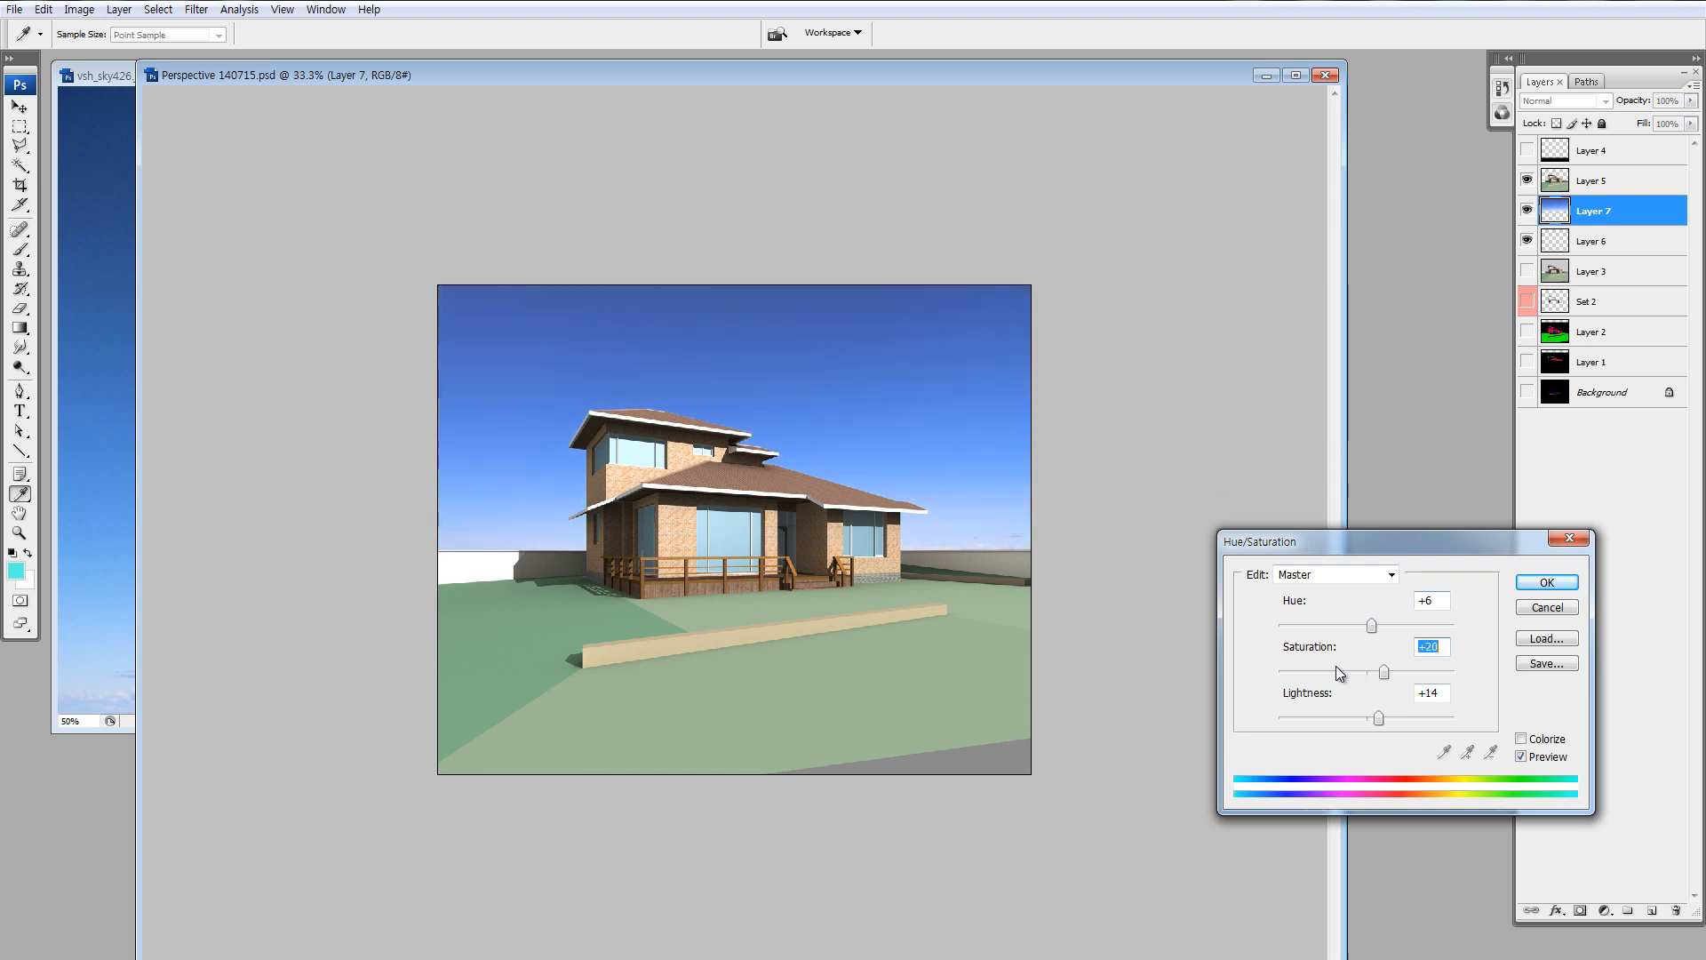
left_click(1528, 588)
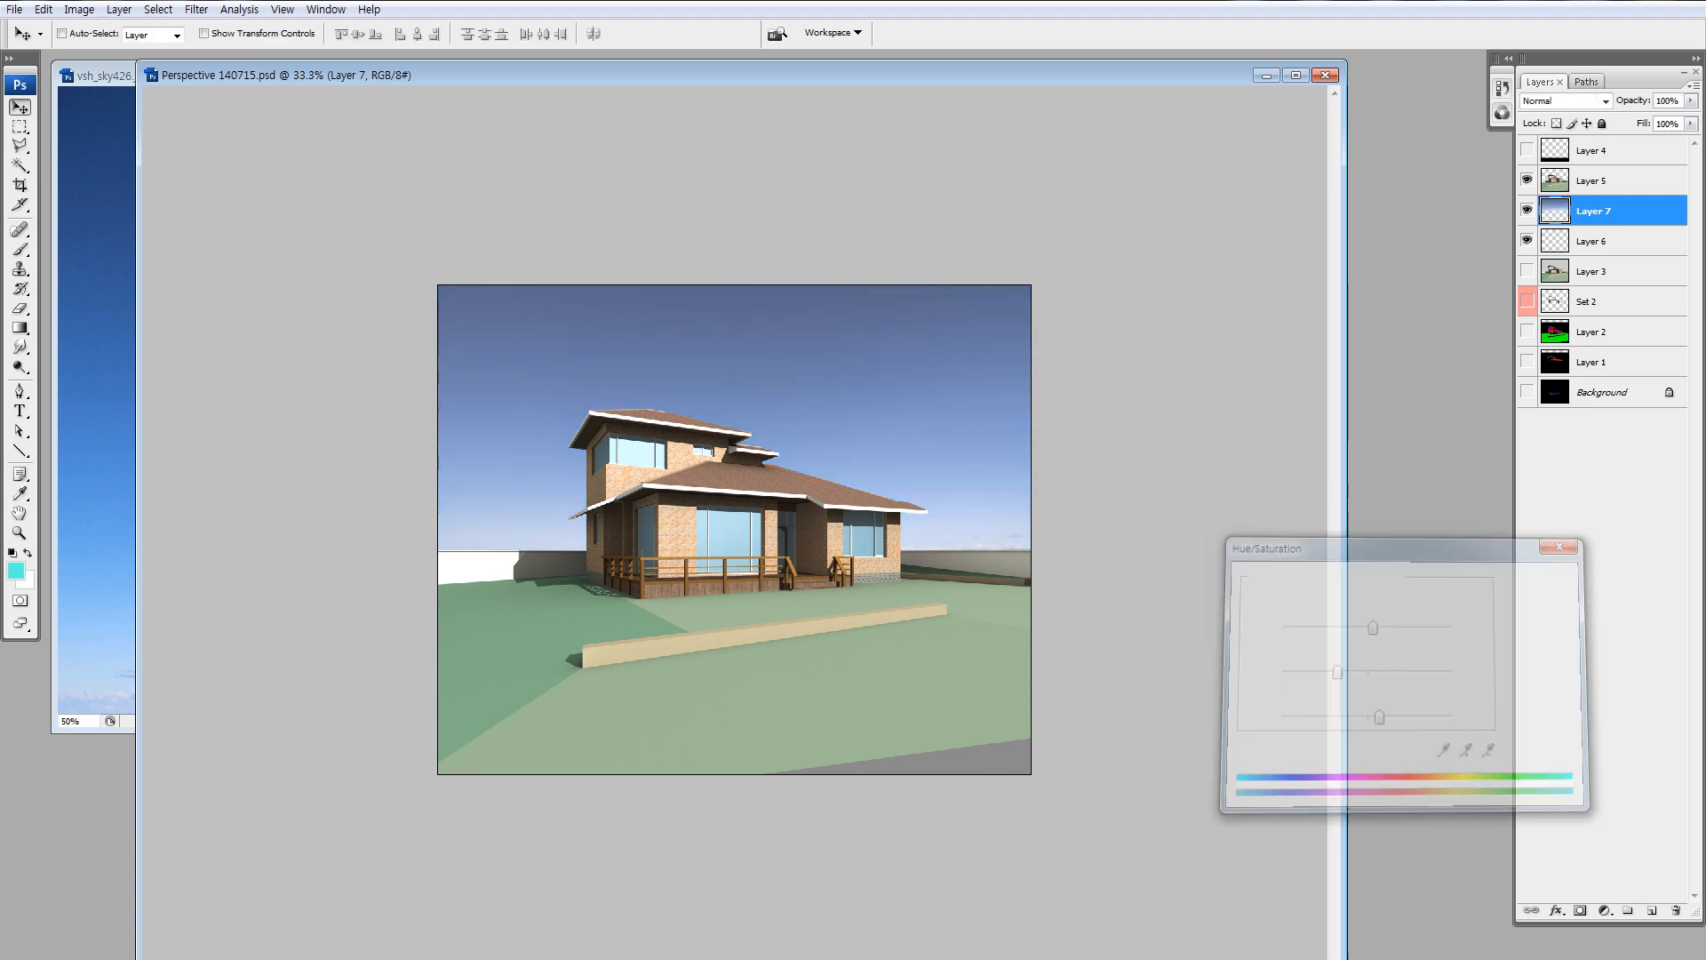
Open vsh_sky95.jpg from the perspective 140715 folder and copy it into the house file above the plain sky layer.
mouse_move(533, 924)
left_click(327, 940)
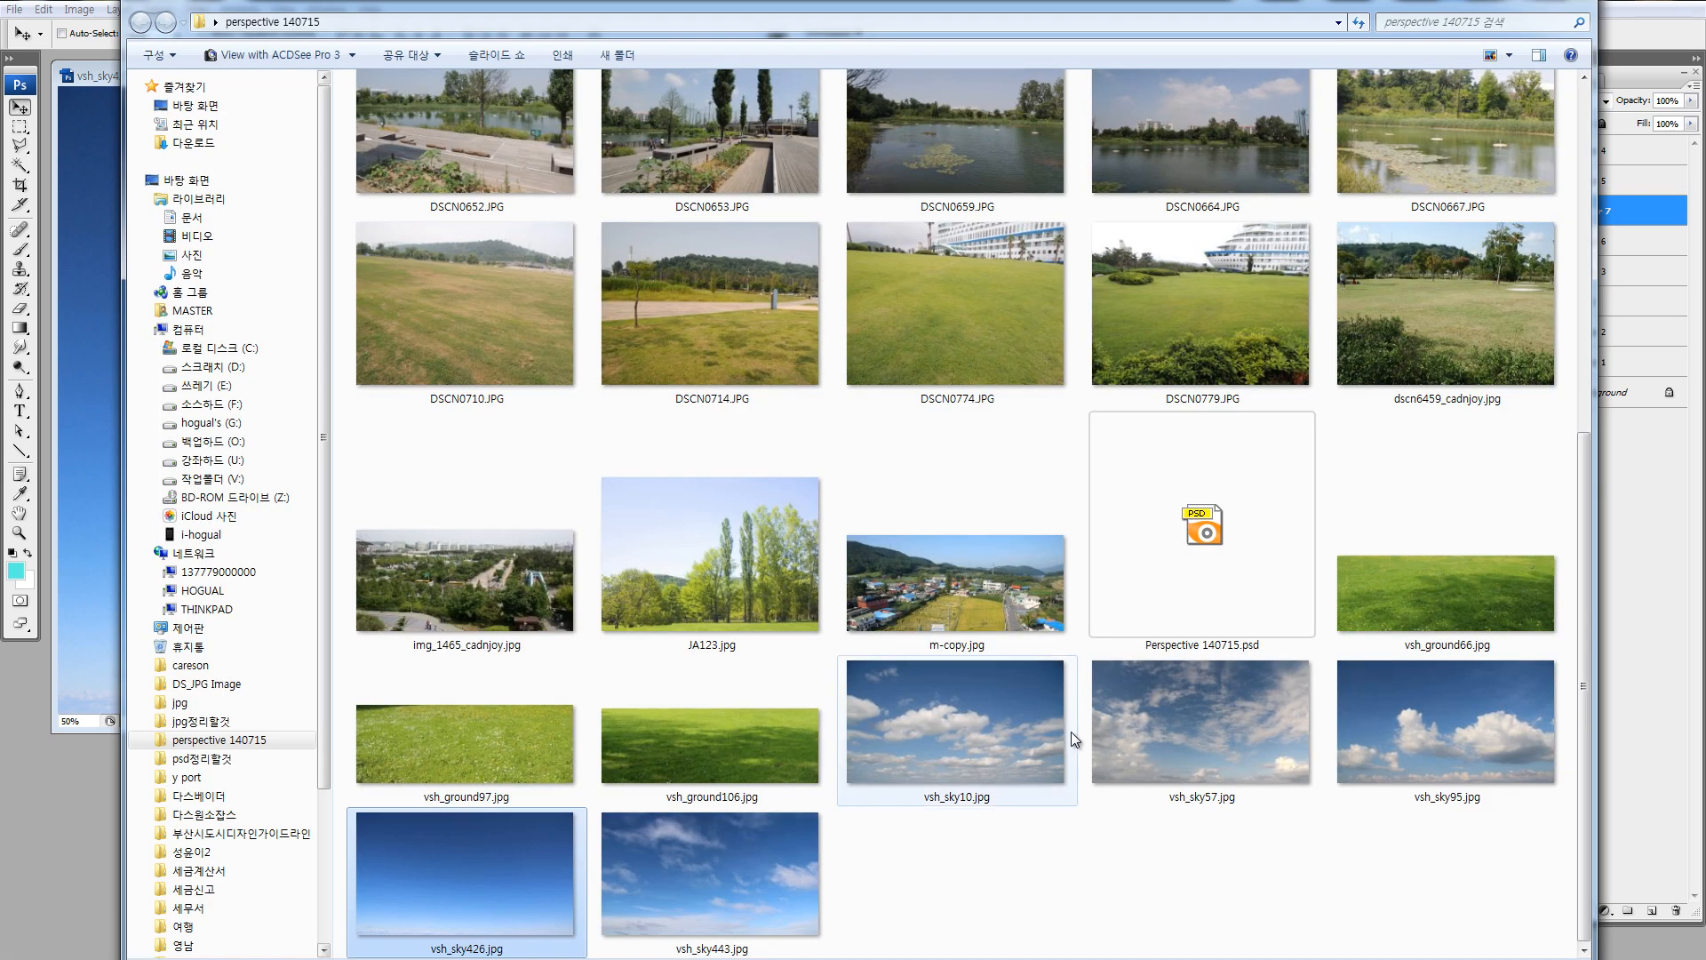
left_click_drag(1478, 723, 72, 829)
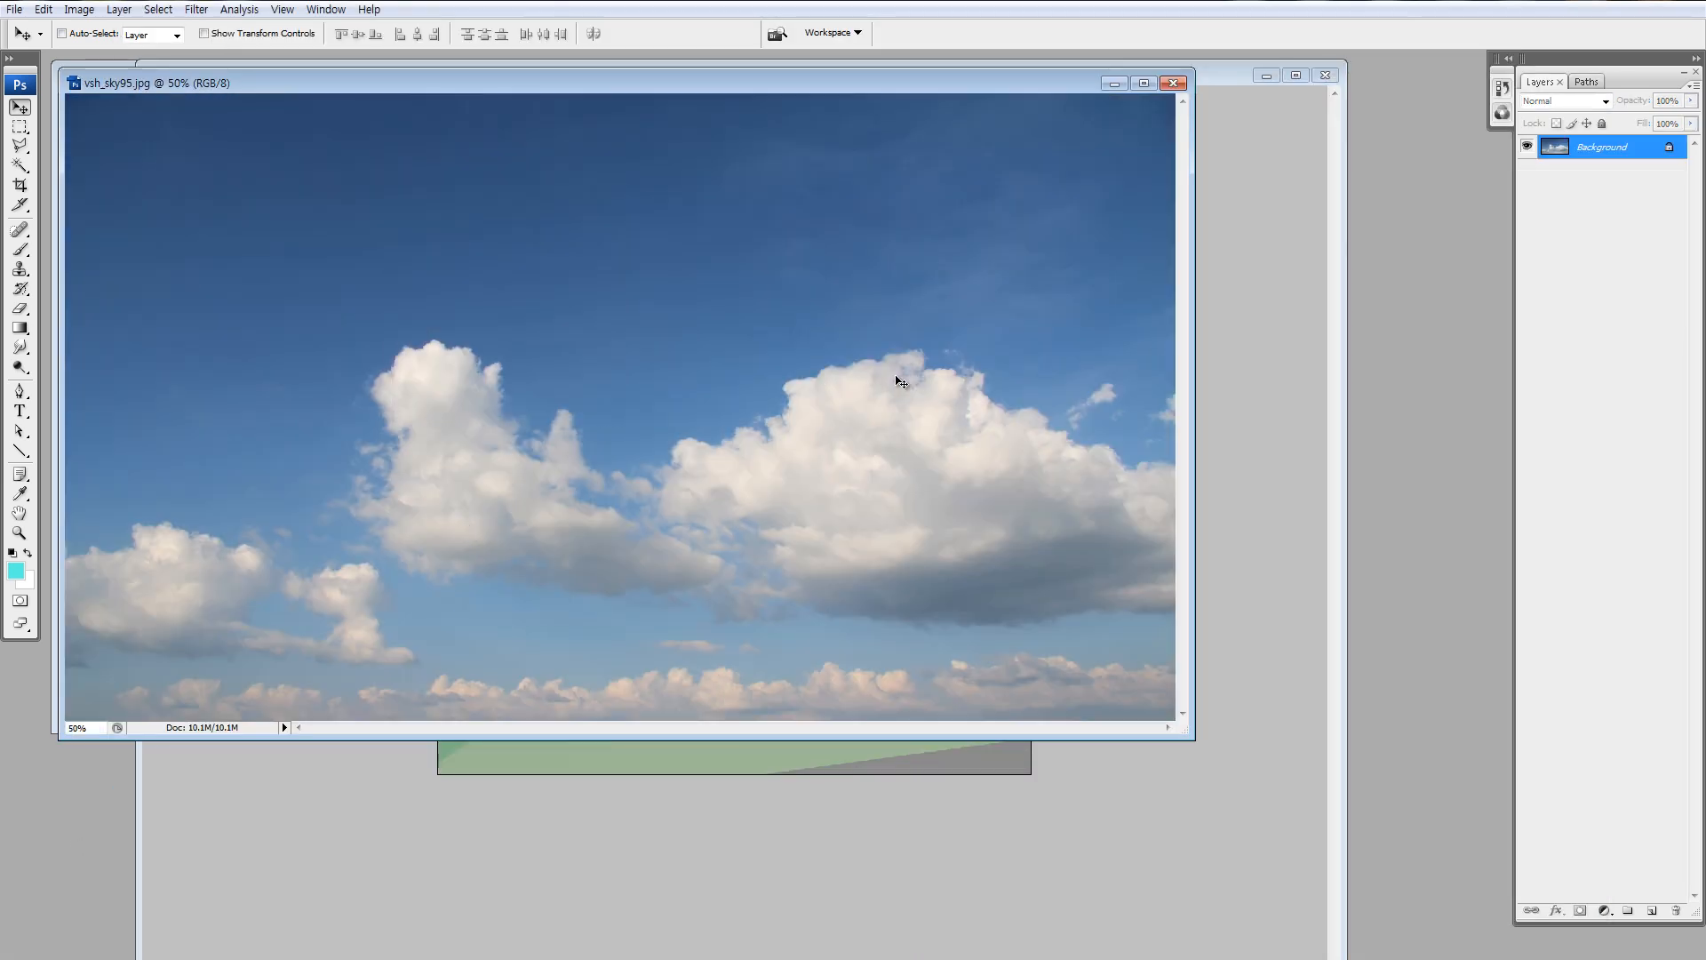
left_click_drag(899, 381, 899, 439)
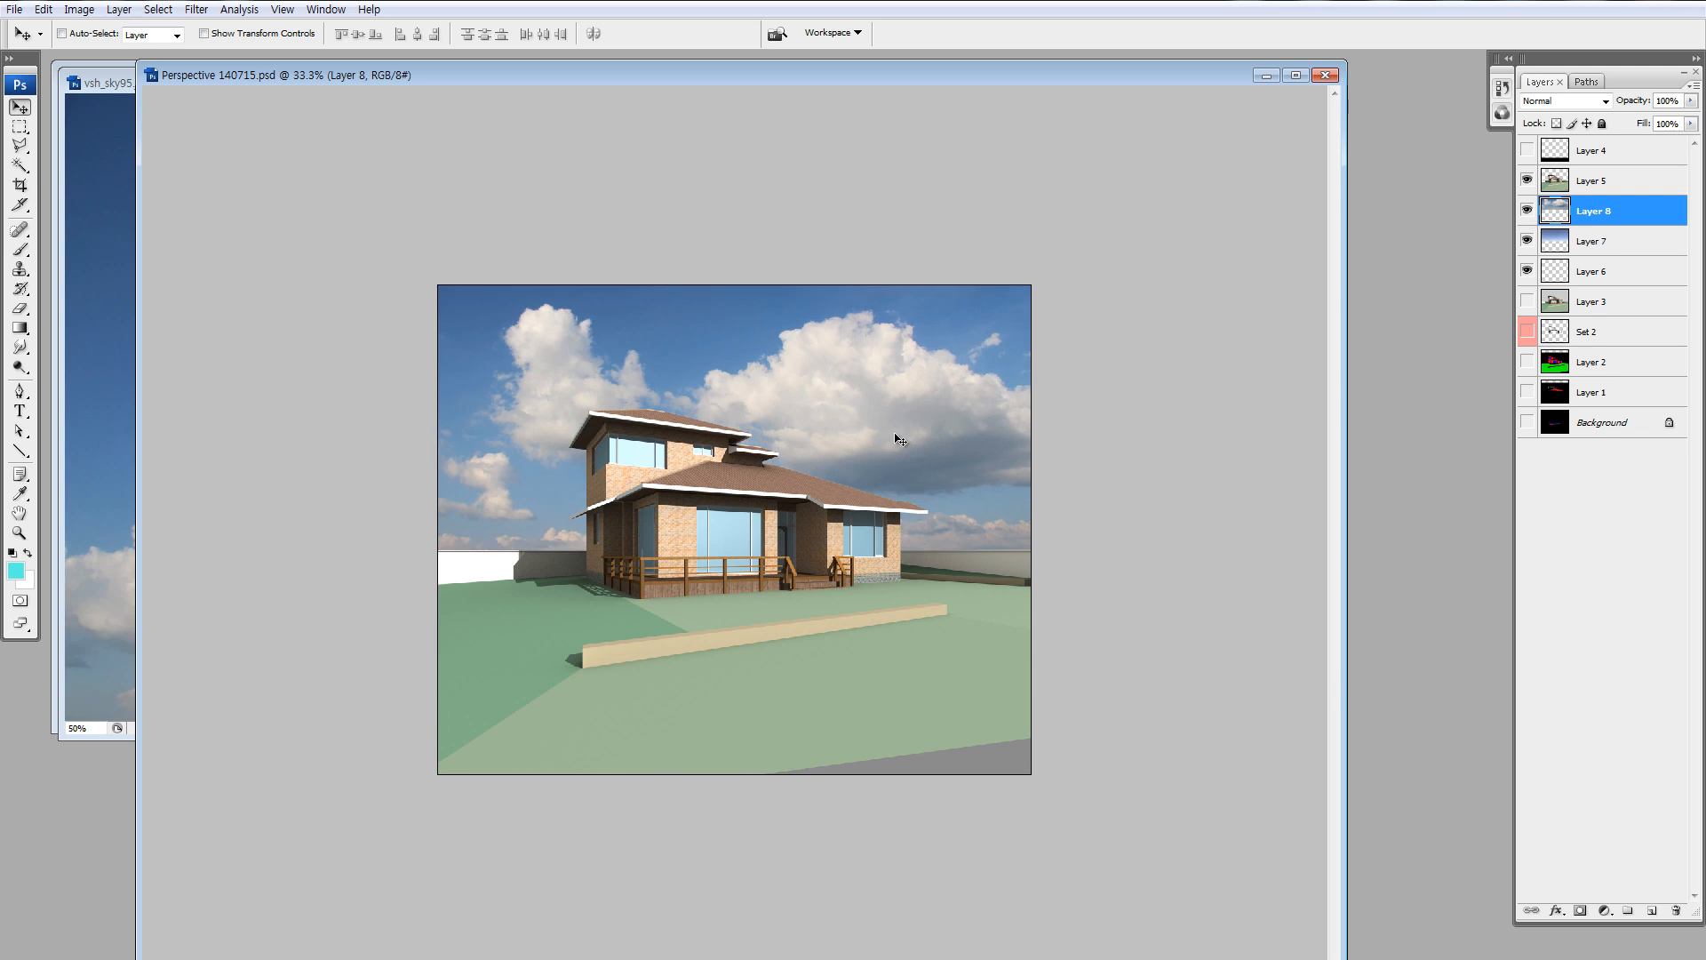
Try mirroring the new cloud layer horizontally and shifting it sideways behind the house.
key("ctrl+t")
right_click(723, 454)
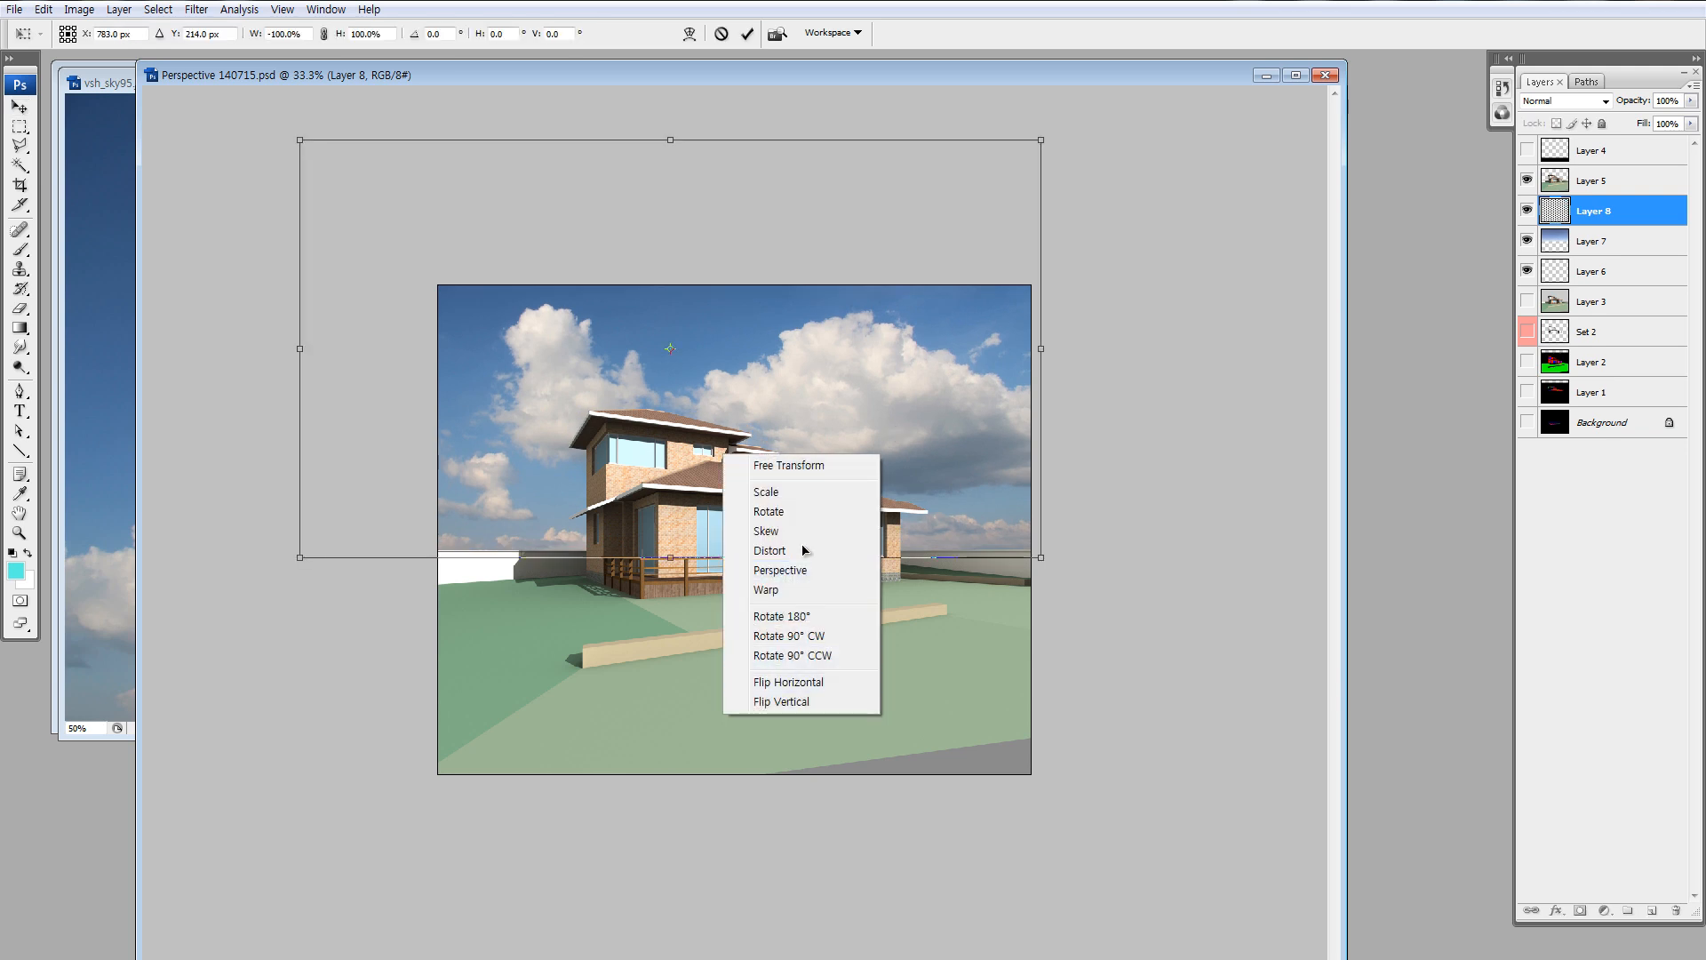
left_click(786, 681)
left_click_drag(874, 449, 887, 448)
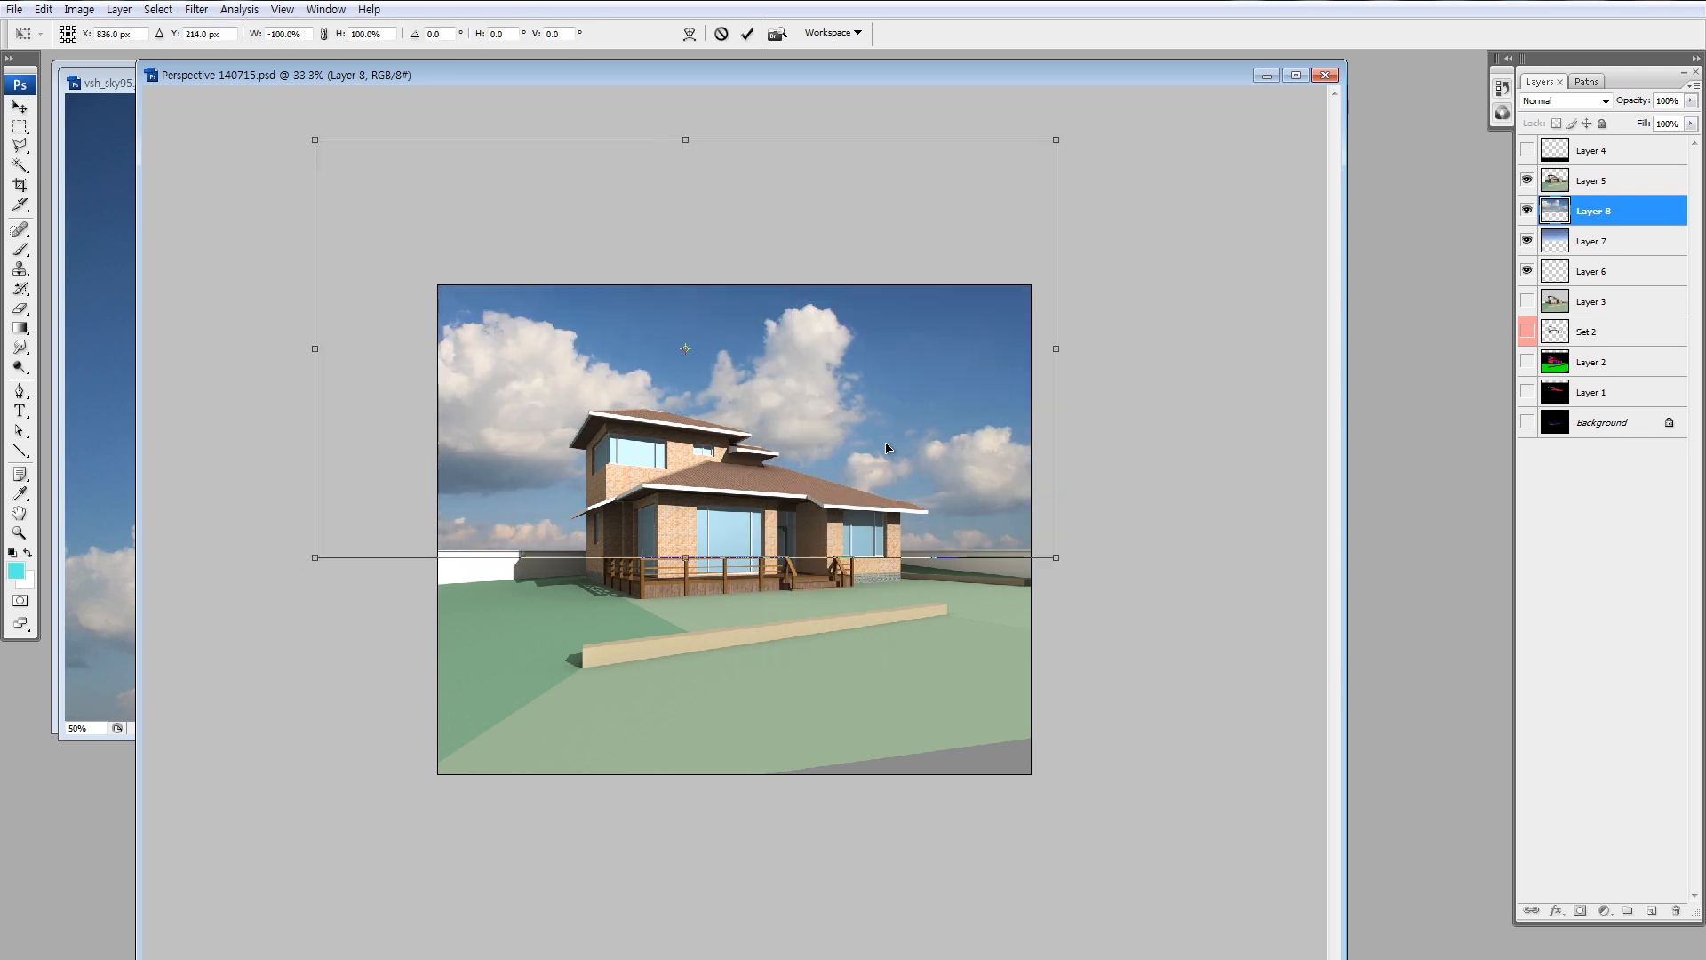
right_click(820, 453)
key("Escape")
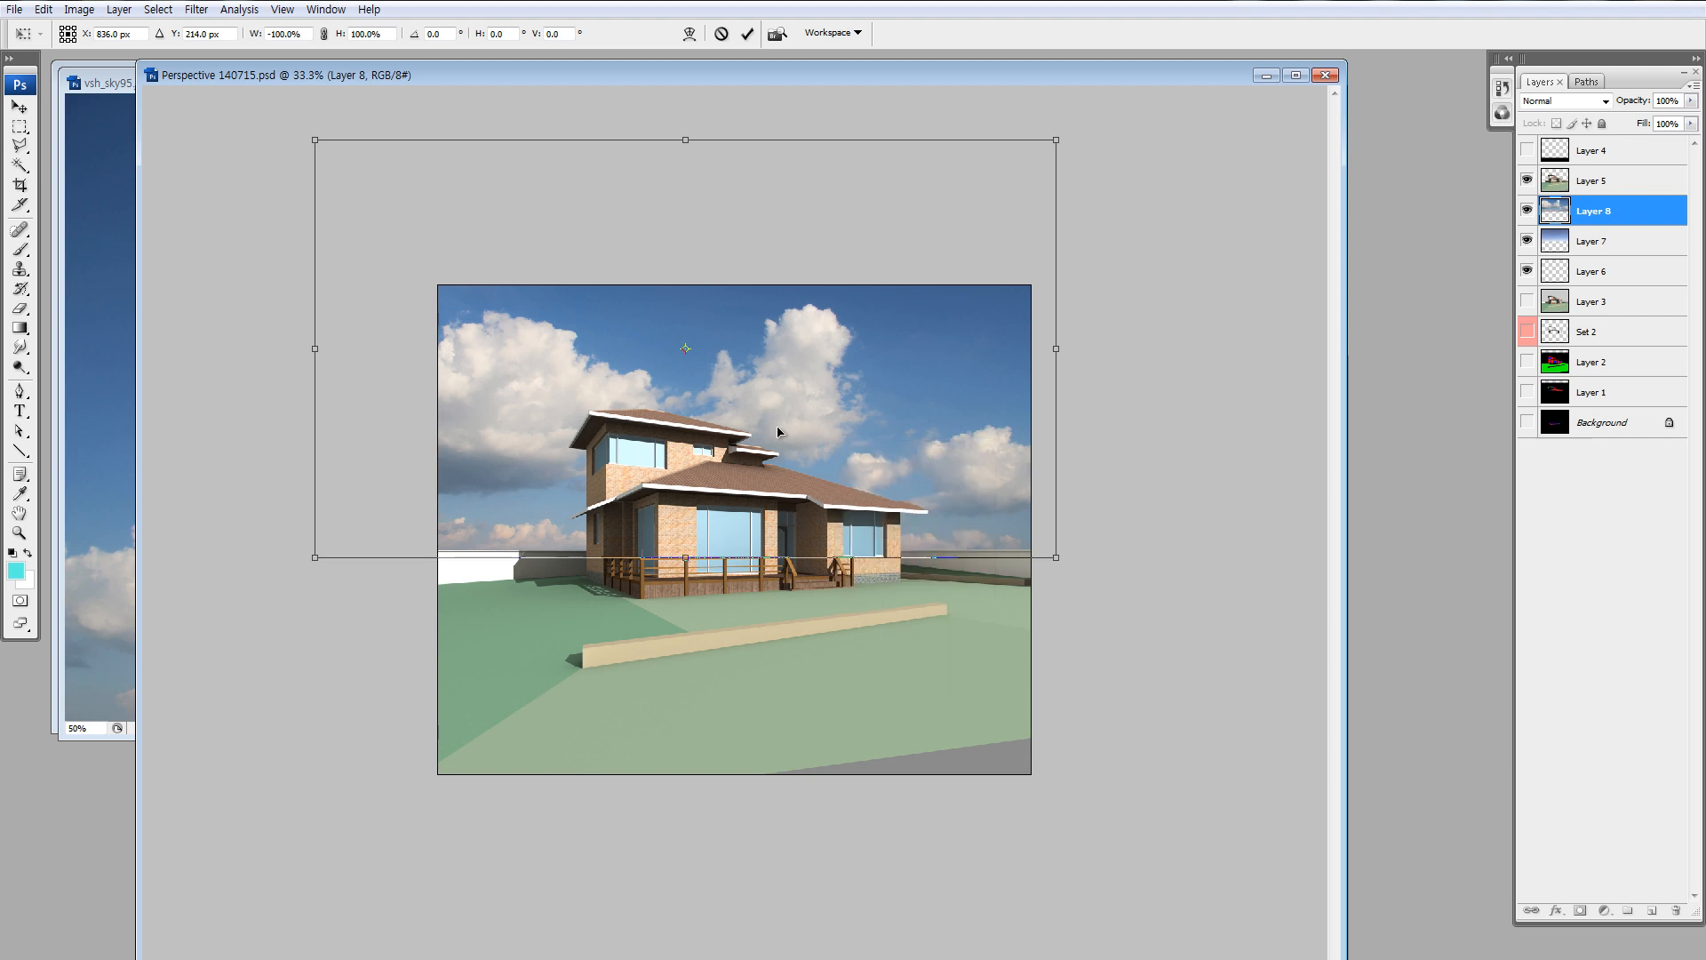
key("Escape")
Try flipping the cloud layer horizontally and then vertically, and repositioning it.
key("ctrl+t")
right_click(774, 387)
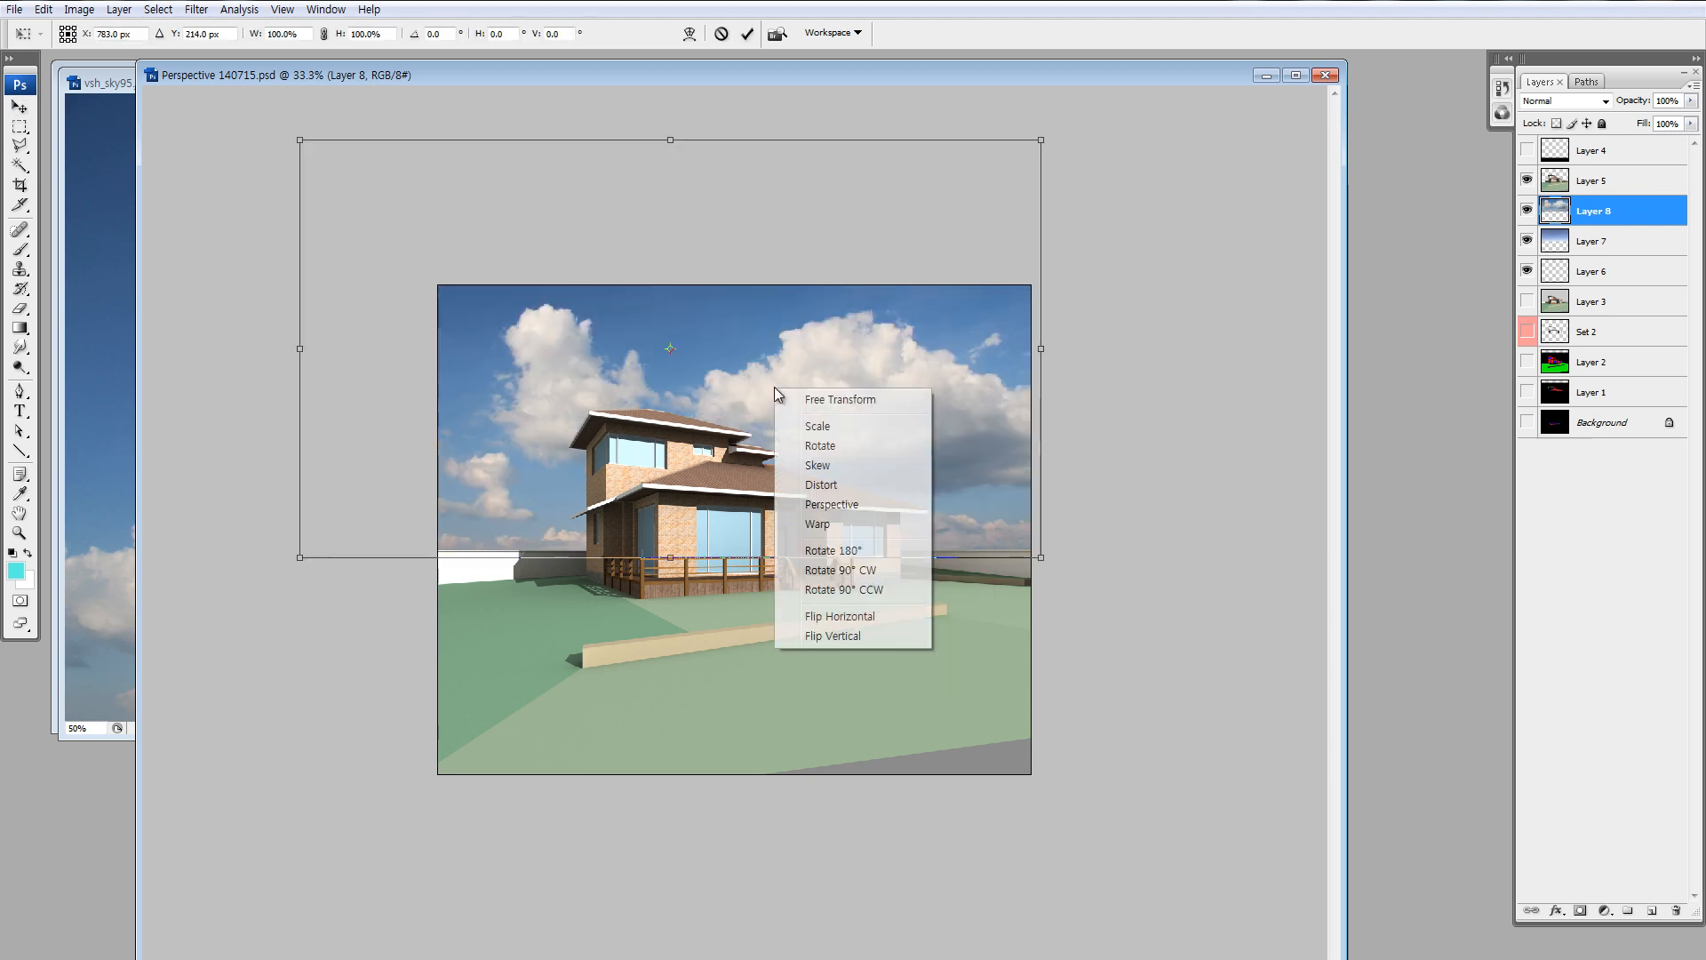
left_click(836, 613)
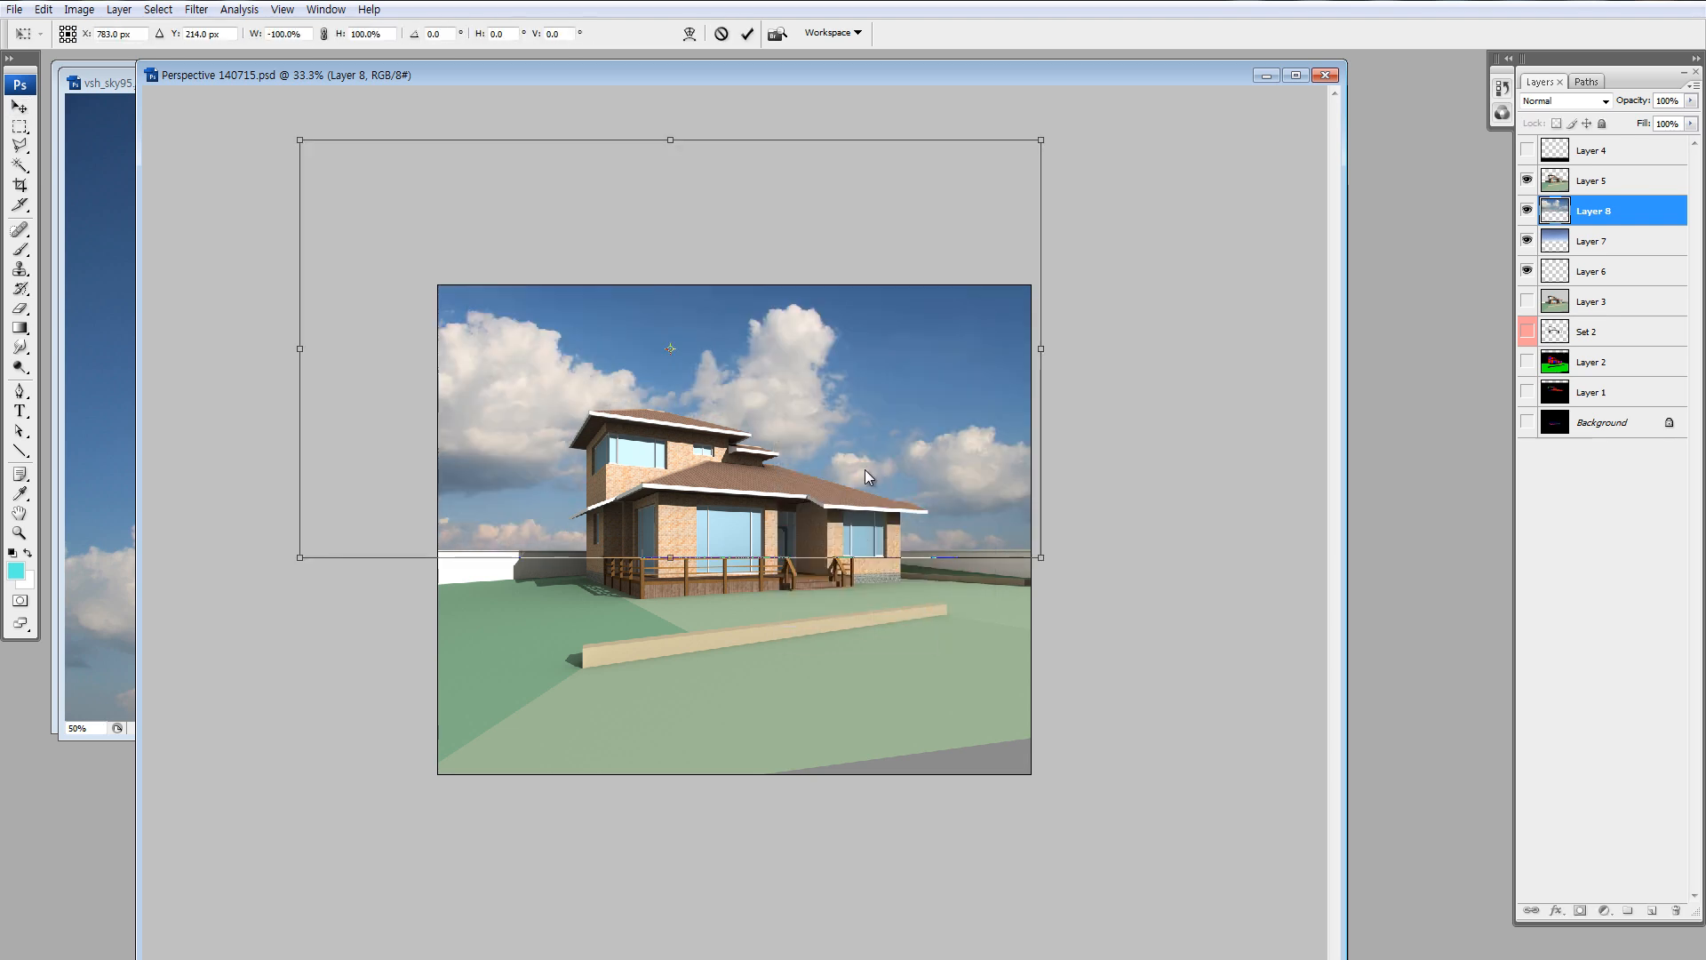
right_click(865, 469)
left_click(898, 720)
left_click_drag(917, 463, 935, 515)
key("Return")
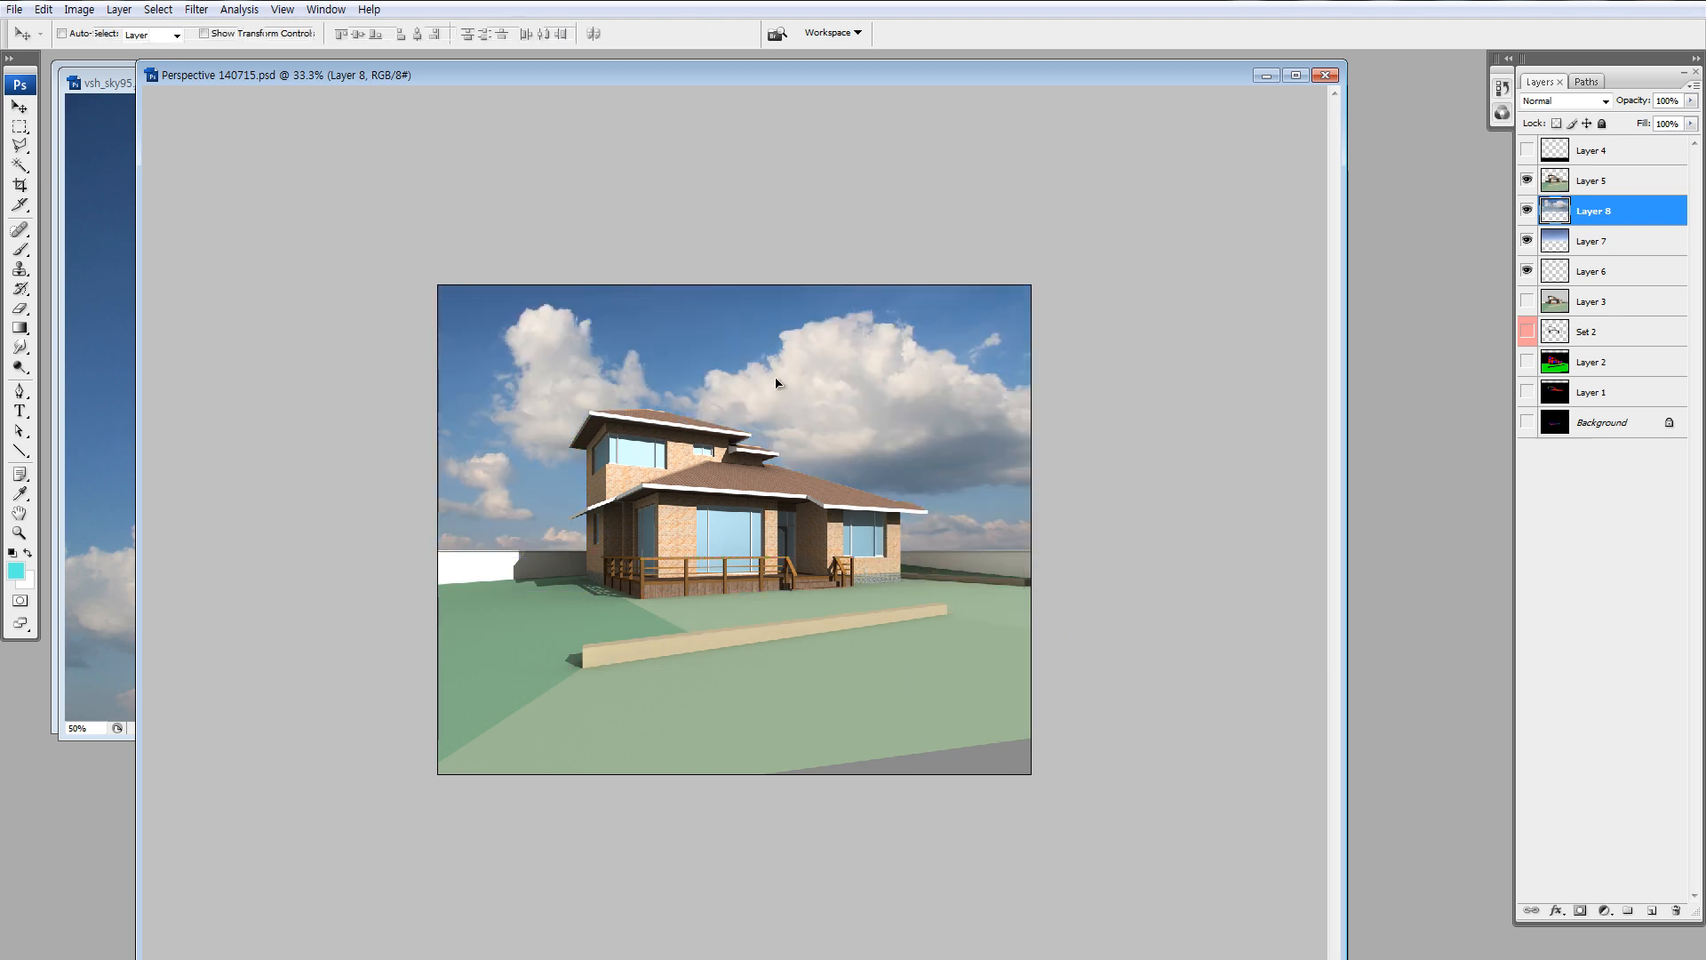
Try flipping the cloud layer horizontally, scaling it down proportionally and moving it.
key("ctrl+t")
right_click(776, 383)
left_click(831, 611)
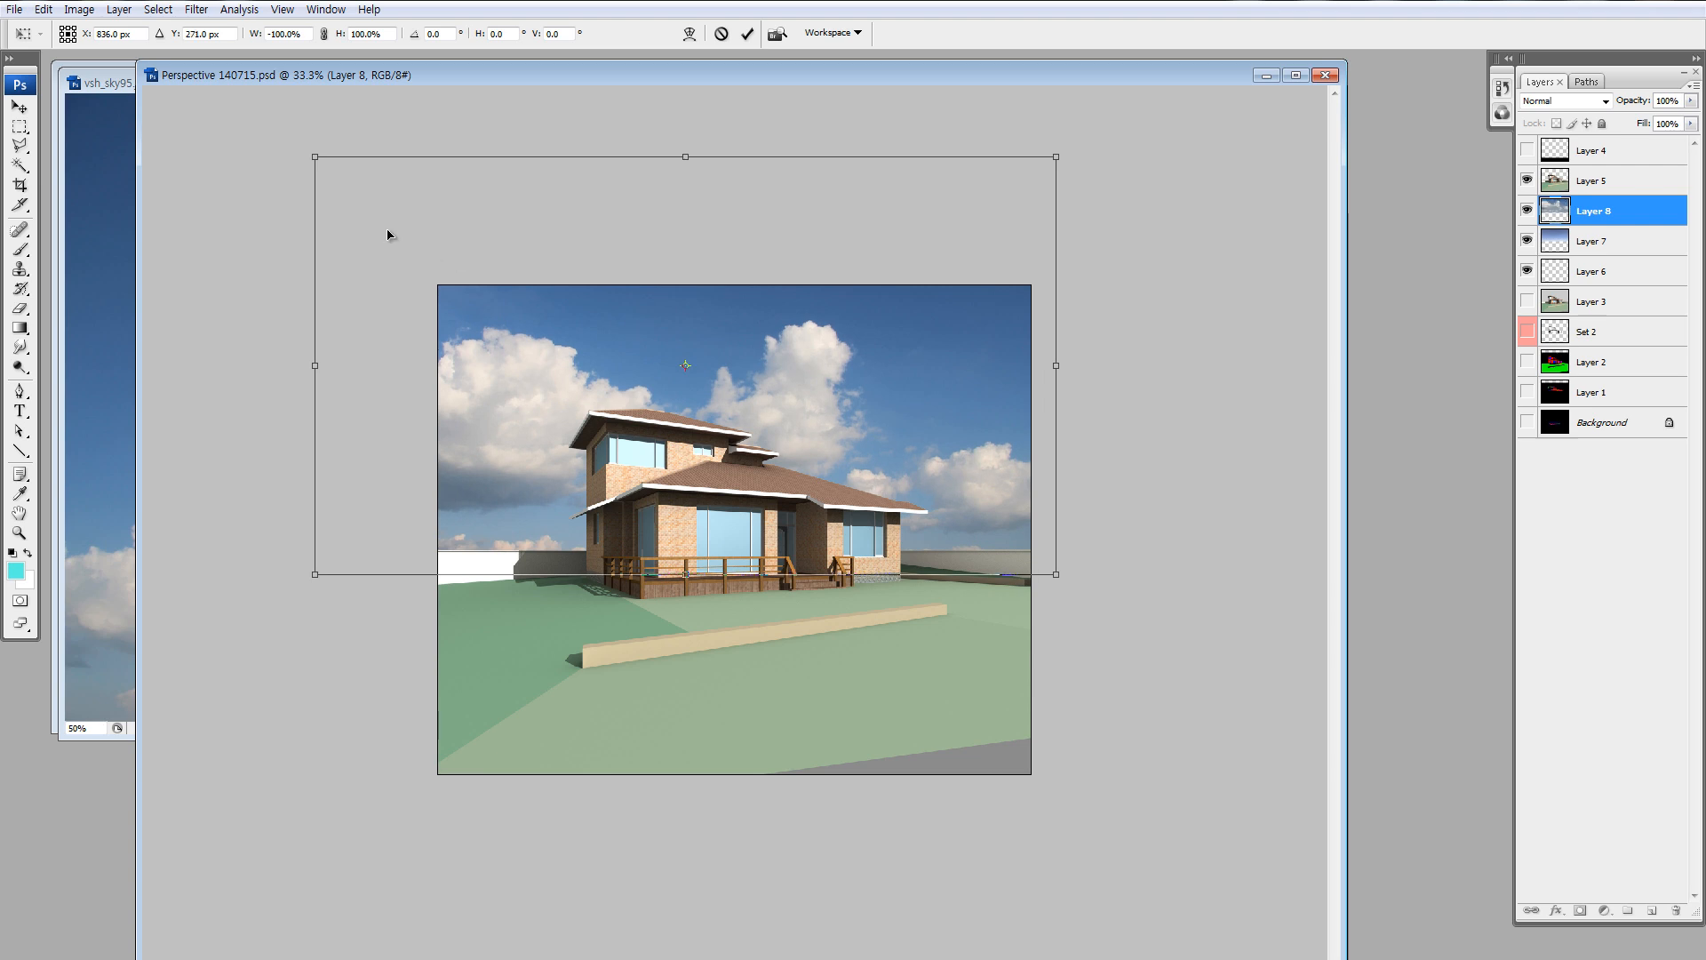
left_click_drag(313, 157, 414, 214)
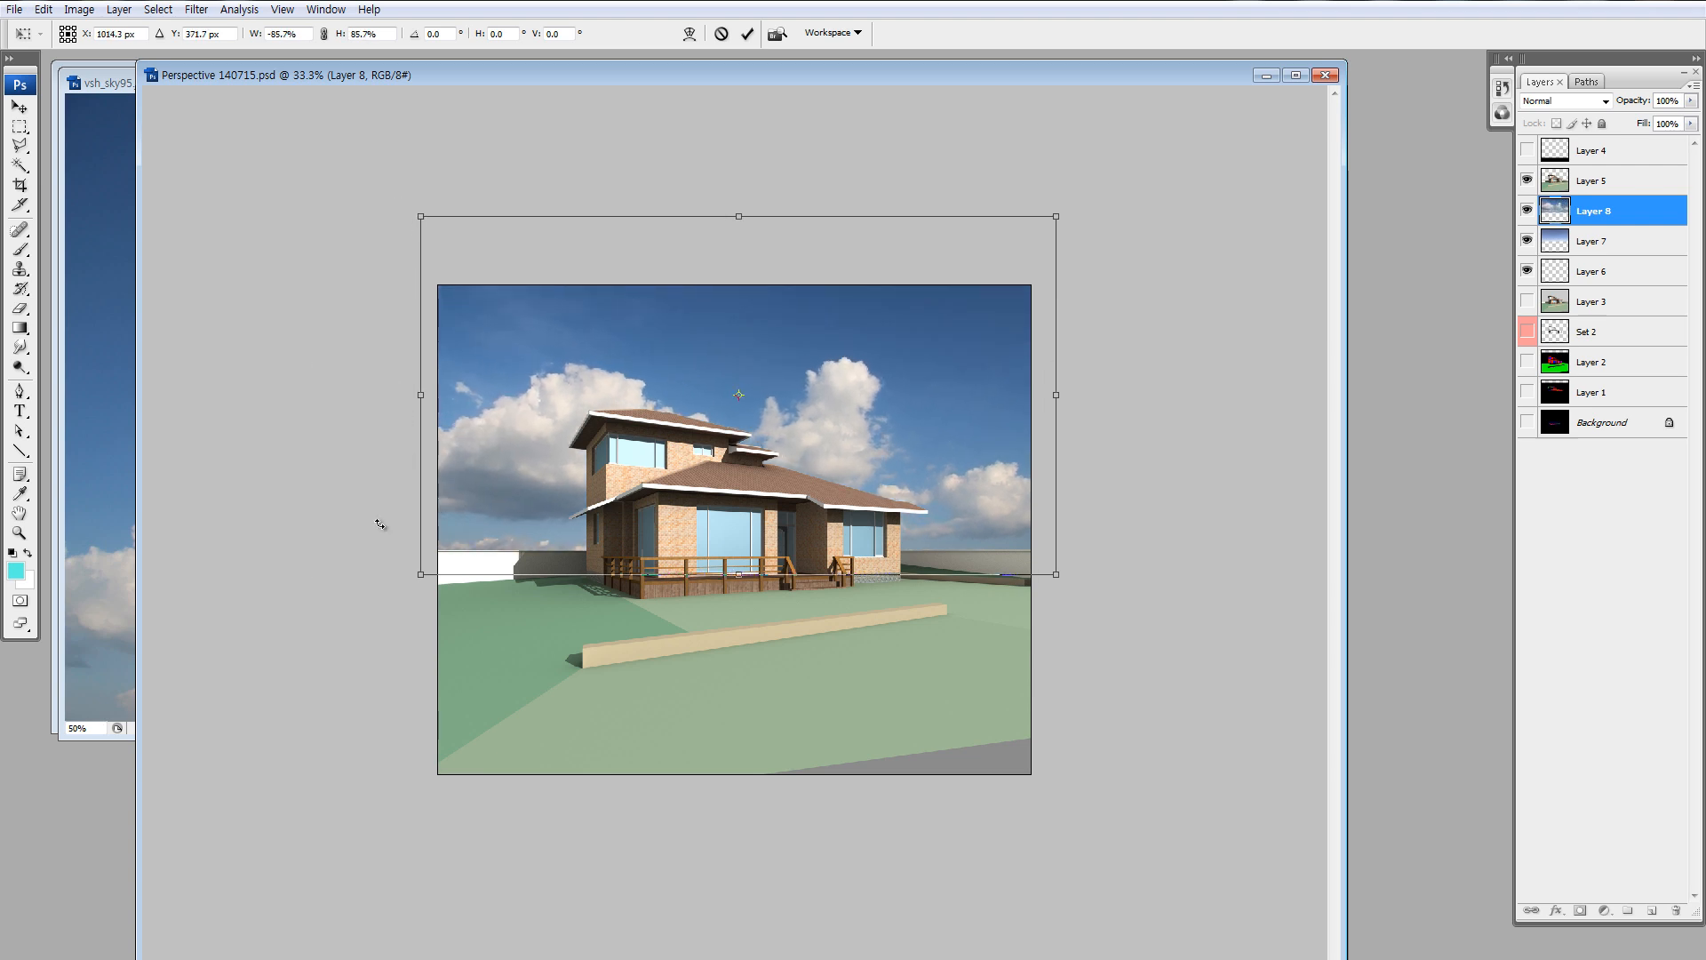
left_click_drag(420, 577, 1, 813)
left_click_drag(453, 603, 805, 435)
key("Return")
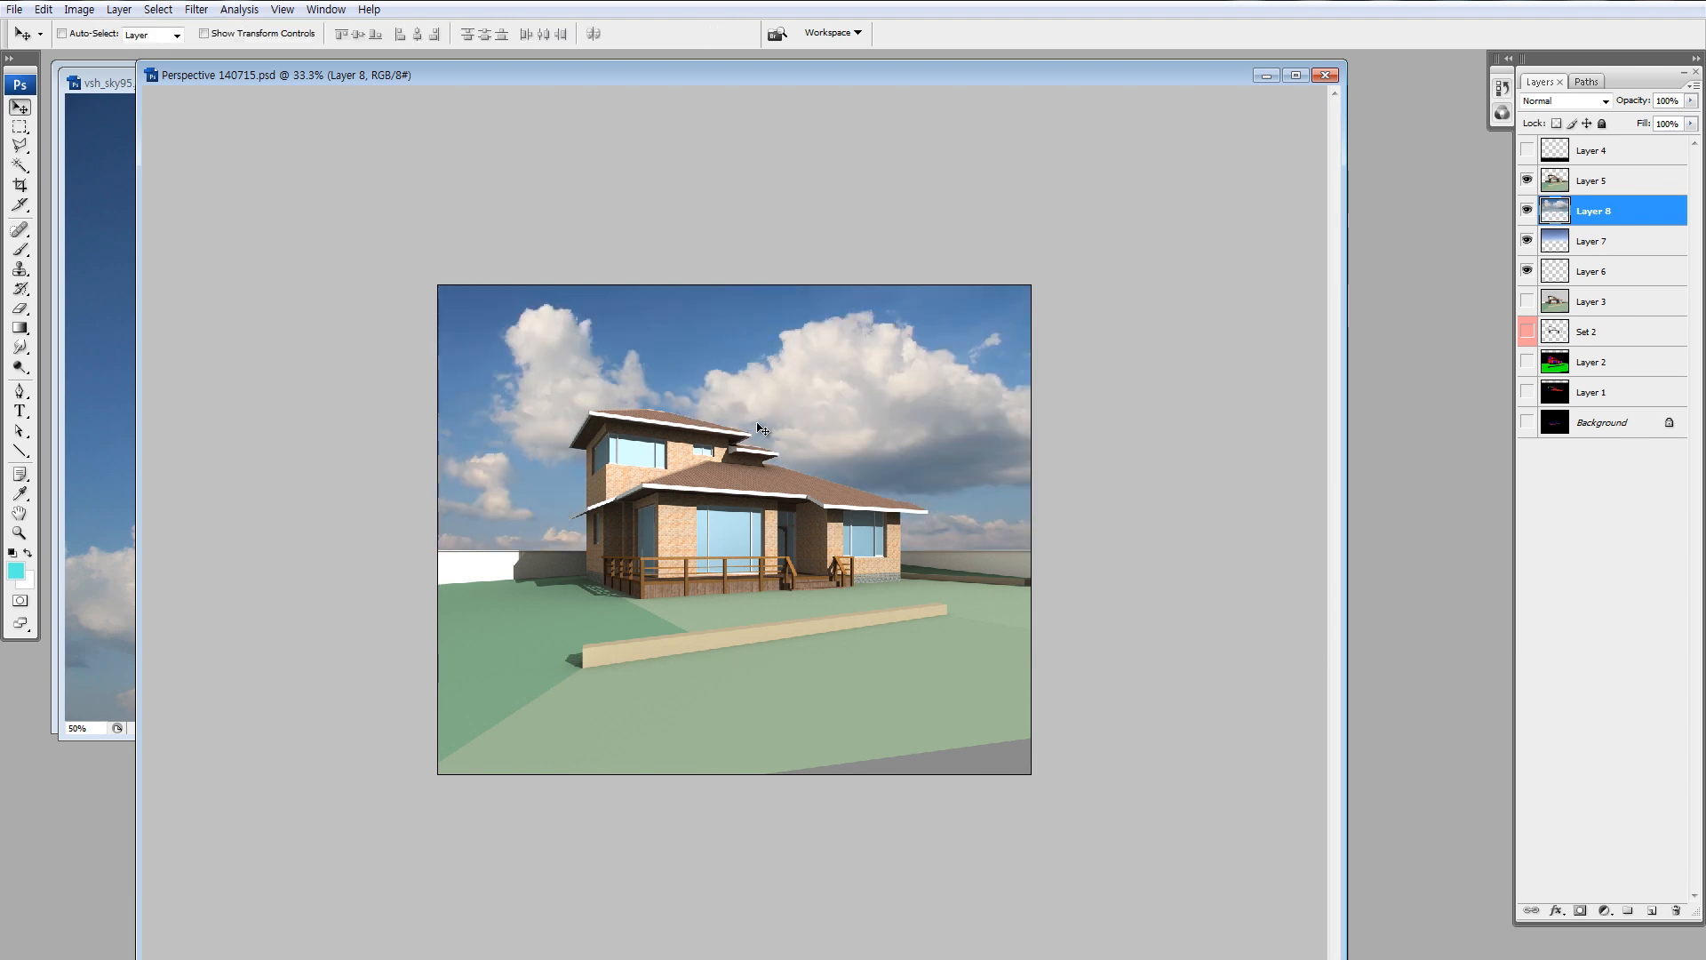
Flip the cloud layer horizontally and scale it proportionally to about 85.3%, keeping it across the full sky.
key("ctrl+t")
right_click(720, 460)
left_click(767, 696)
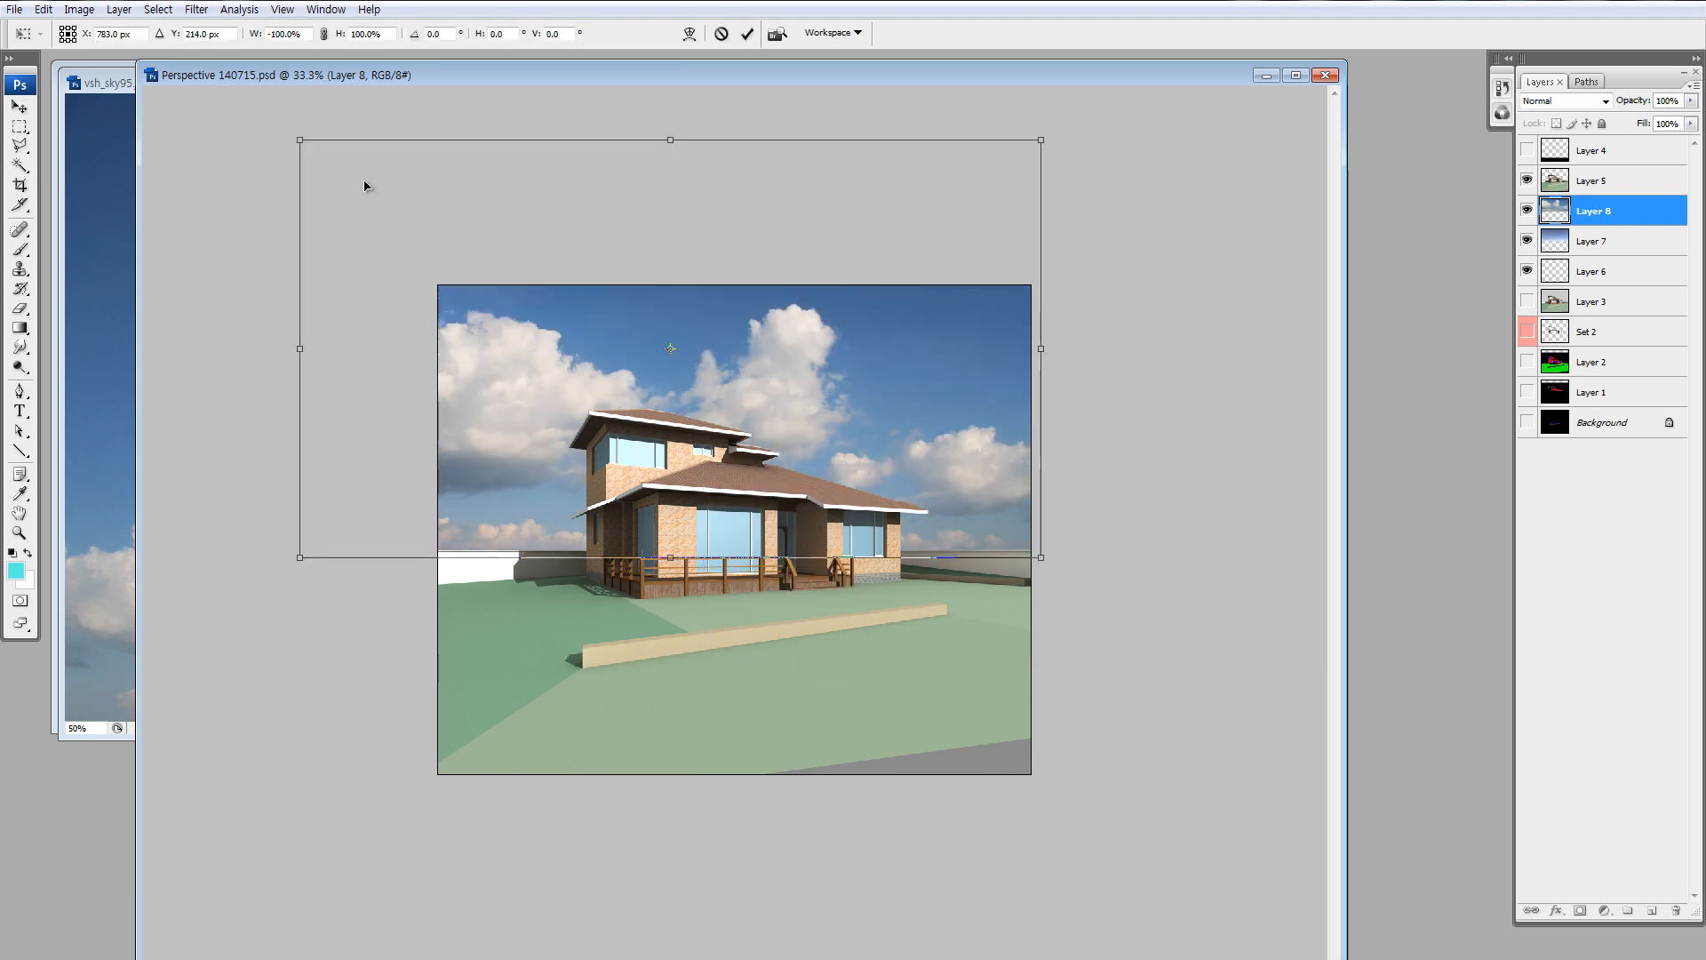
left_click_drag(296, 137, 408, 201)
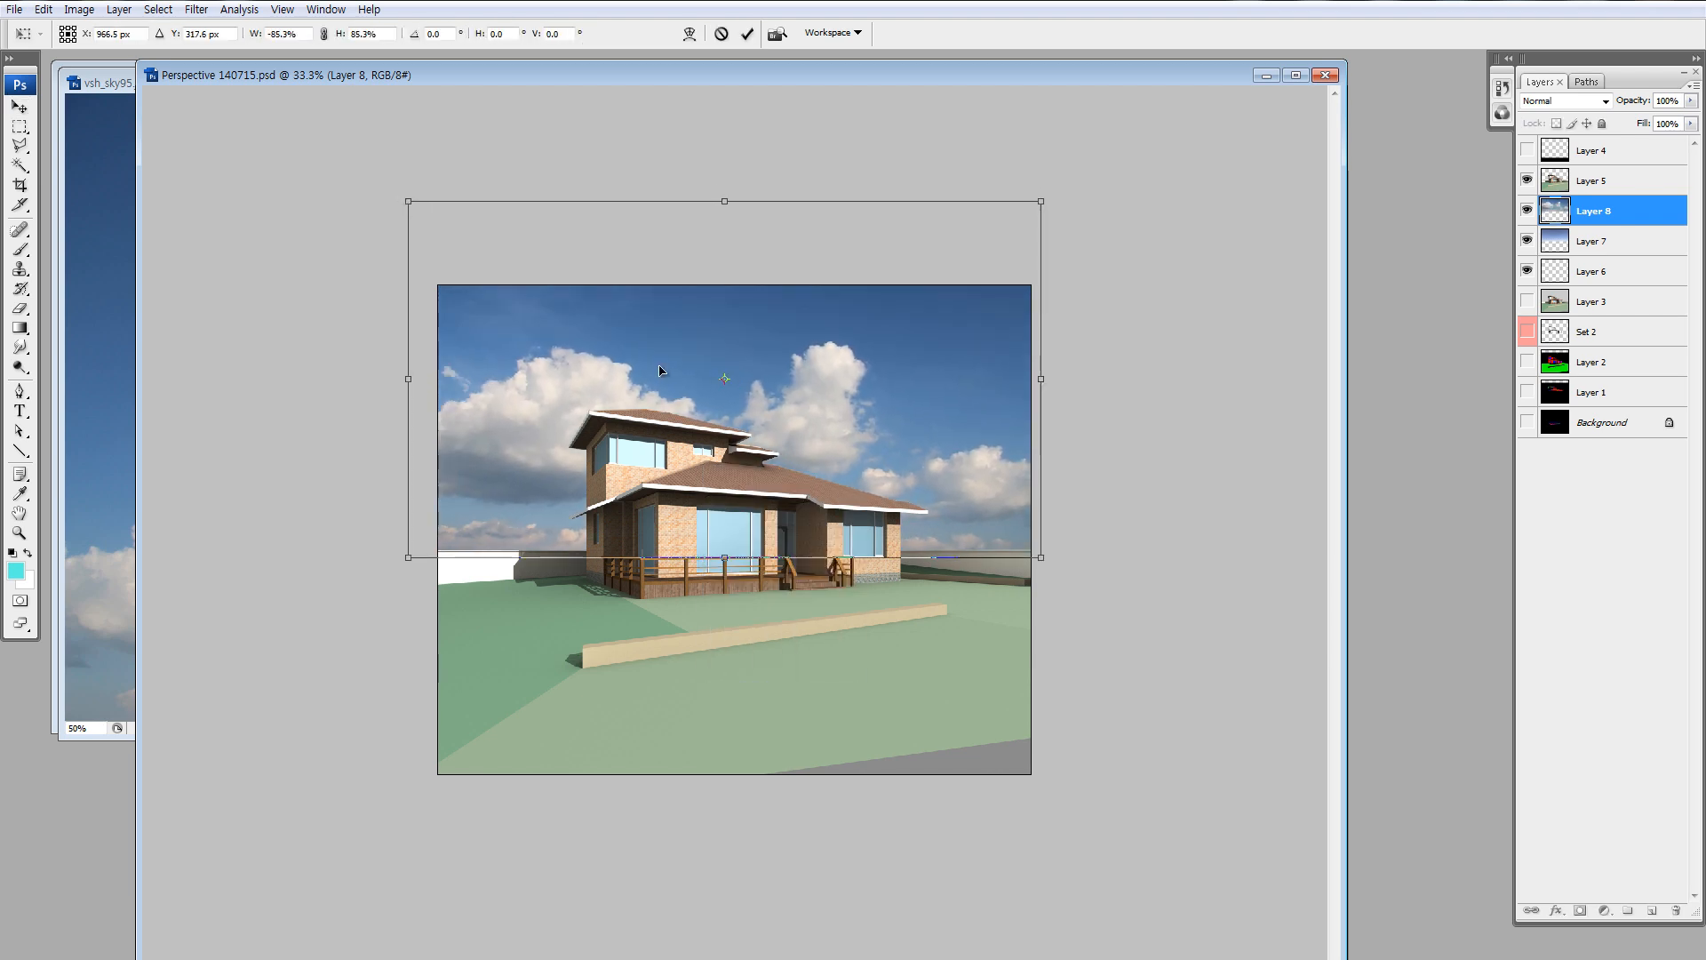
key("Return")
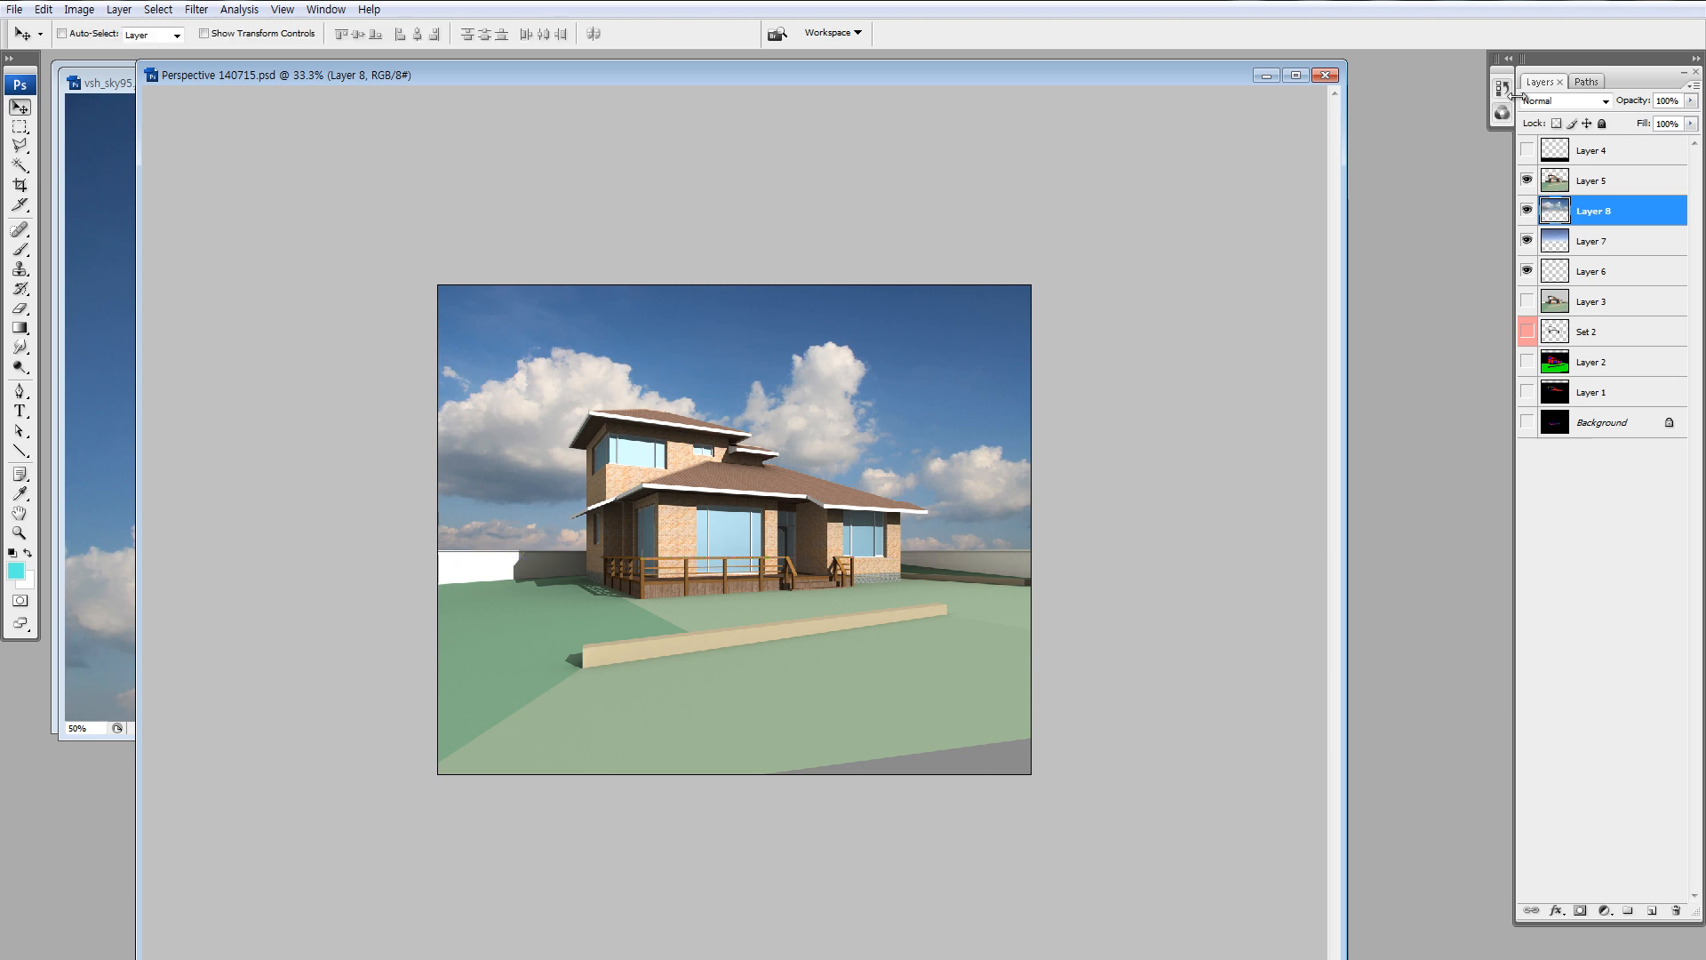
Try darker and lighter blending modes on the cloud layer, set it to Screen, and compare with the layer hidden.
left_click(1530, 103)
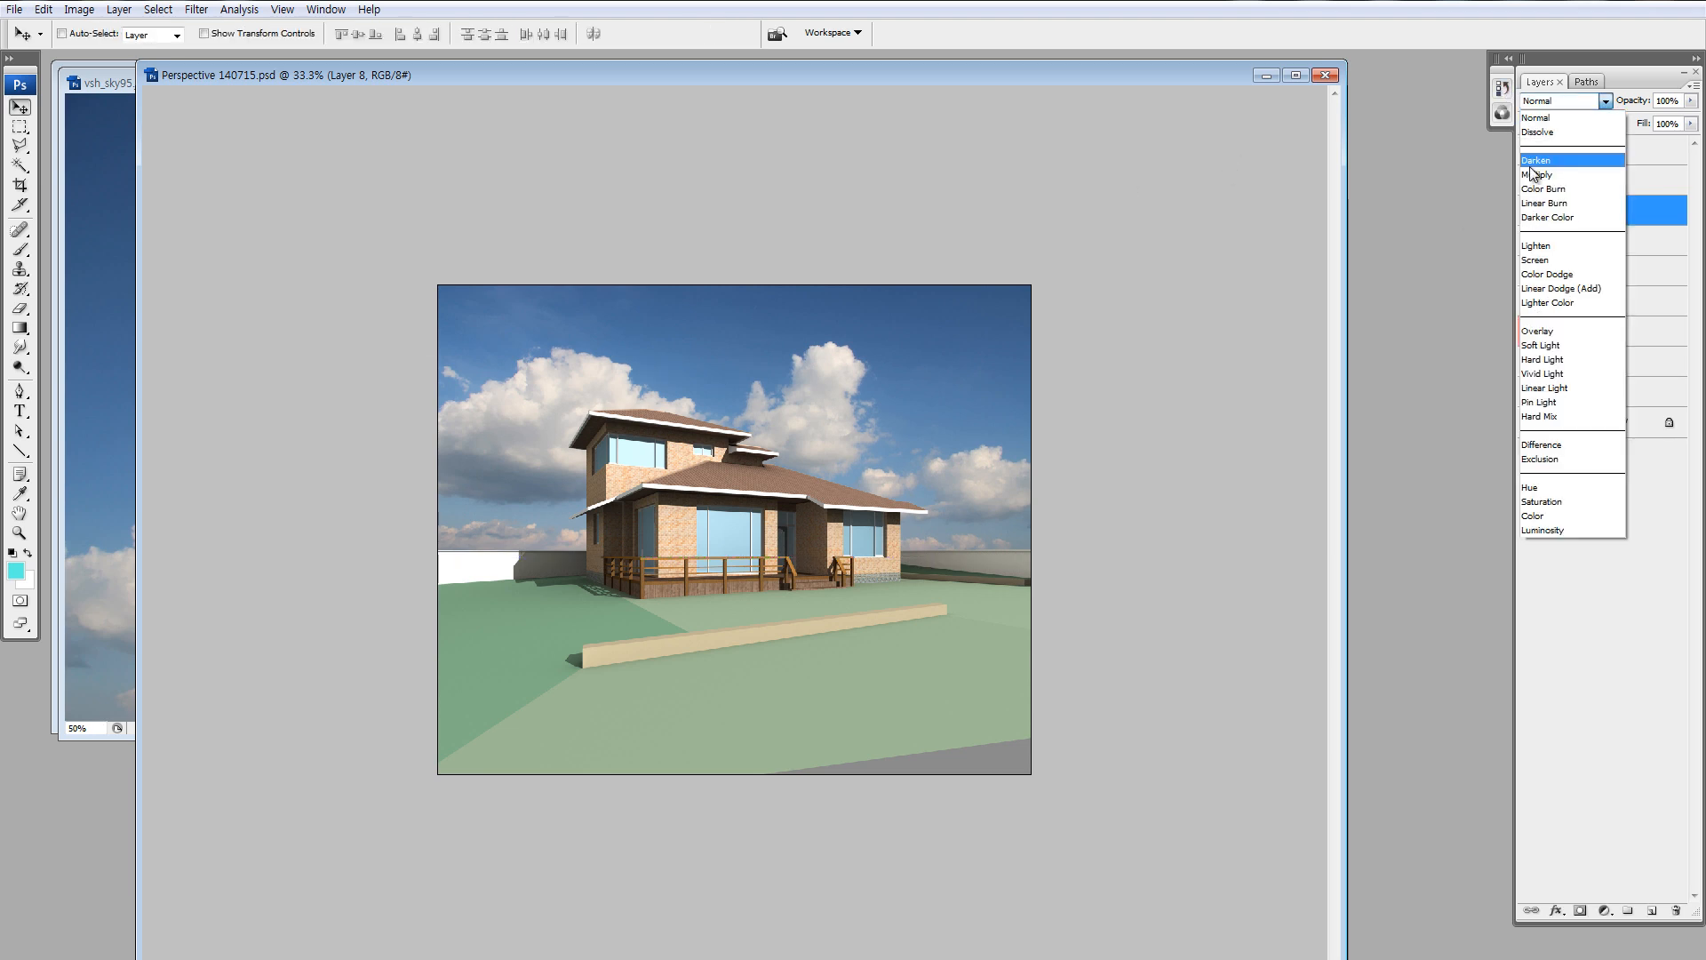
left_click(1535, 175)
key("Down")
key("Down")
key("Down")
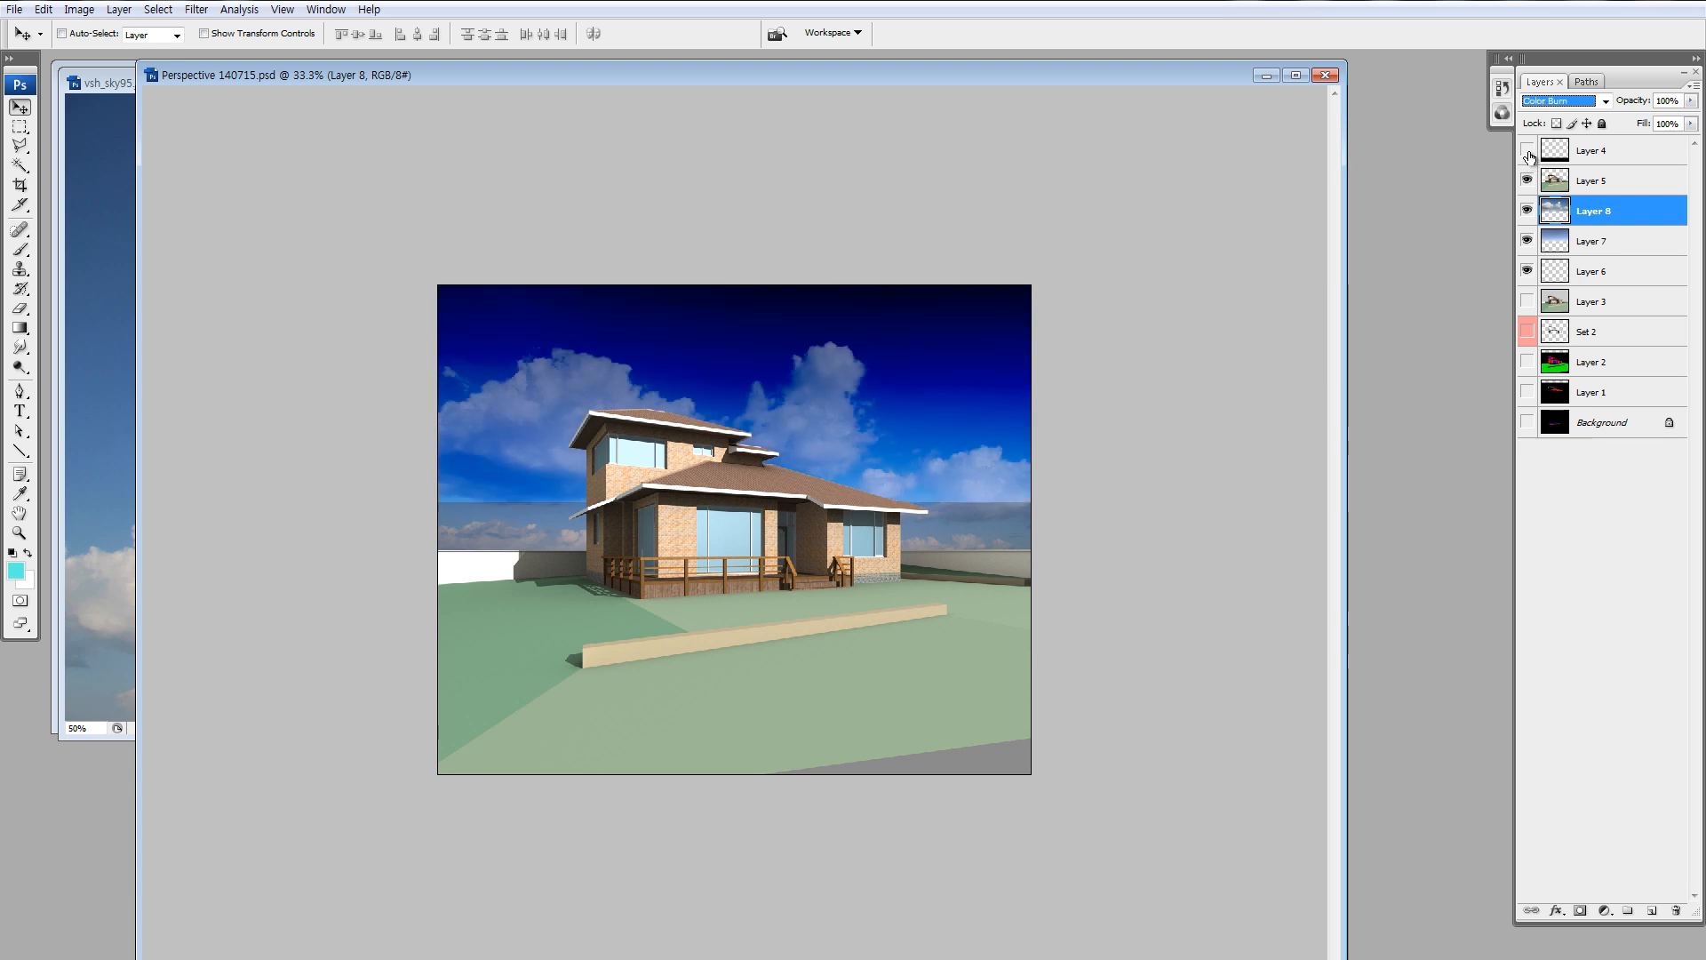
key("Down")
key("Down")
key("Up")
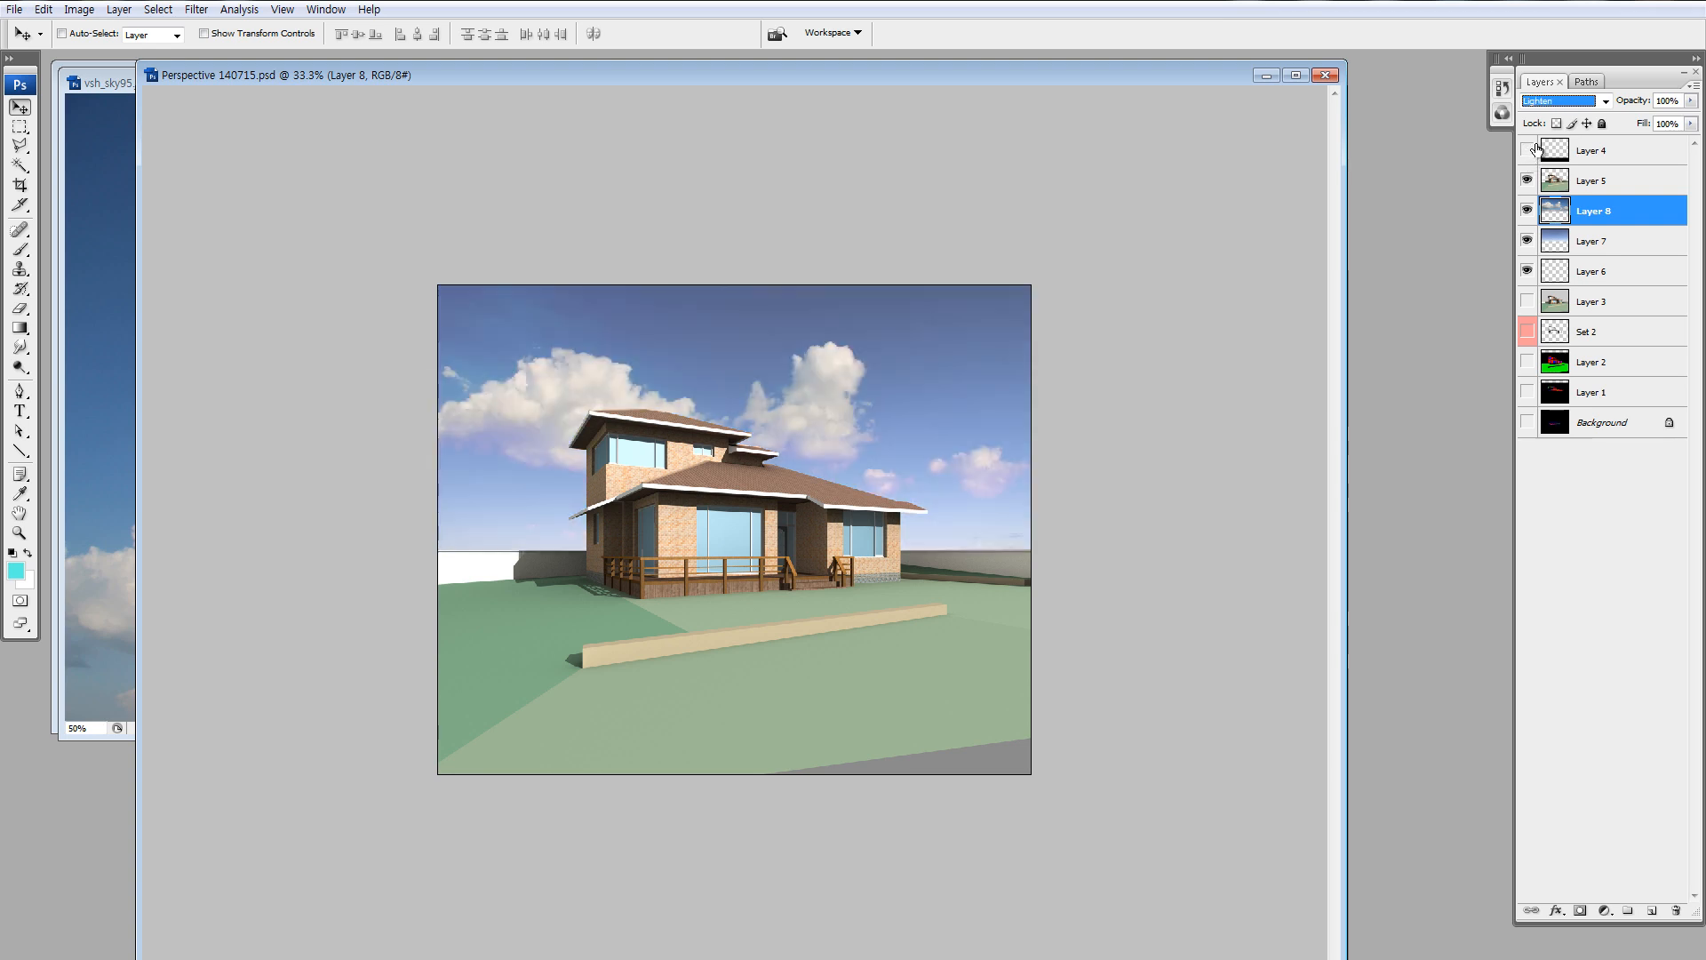
key("Down")
left_click(1526, 210)
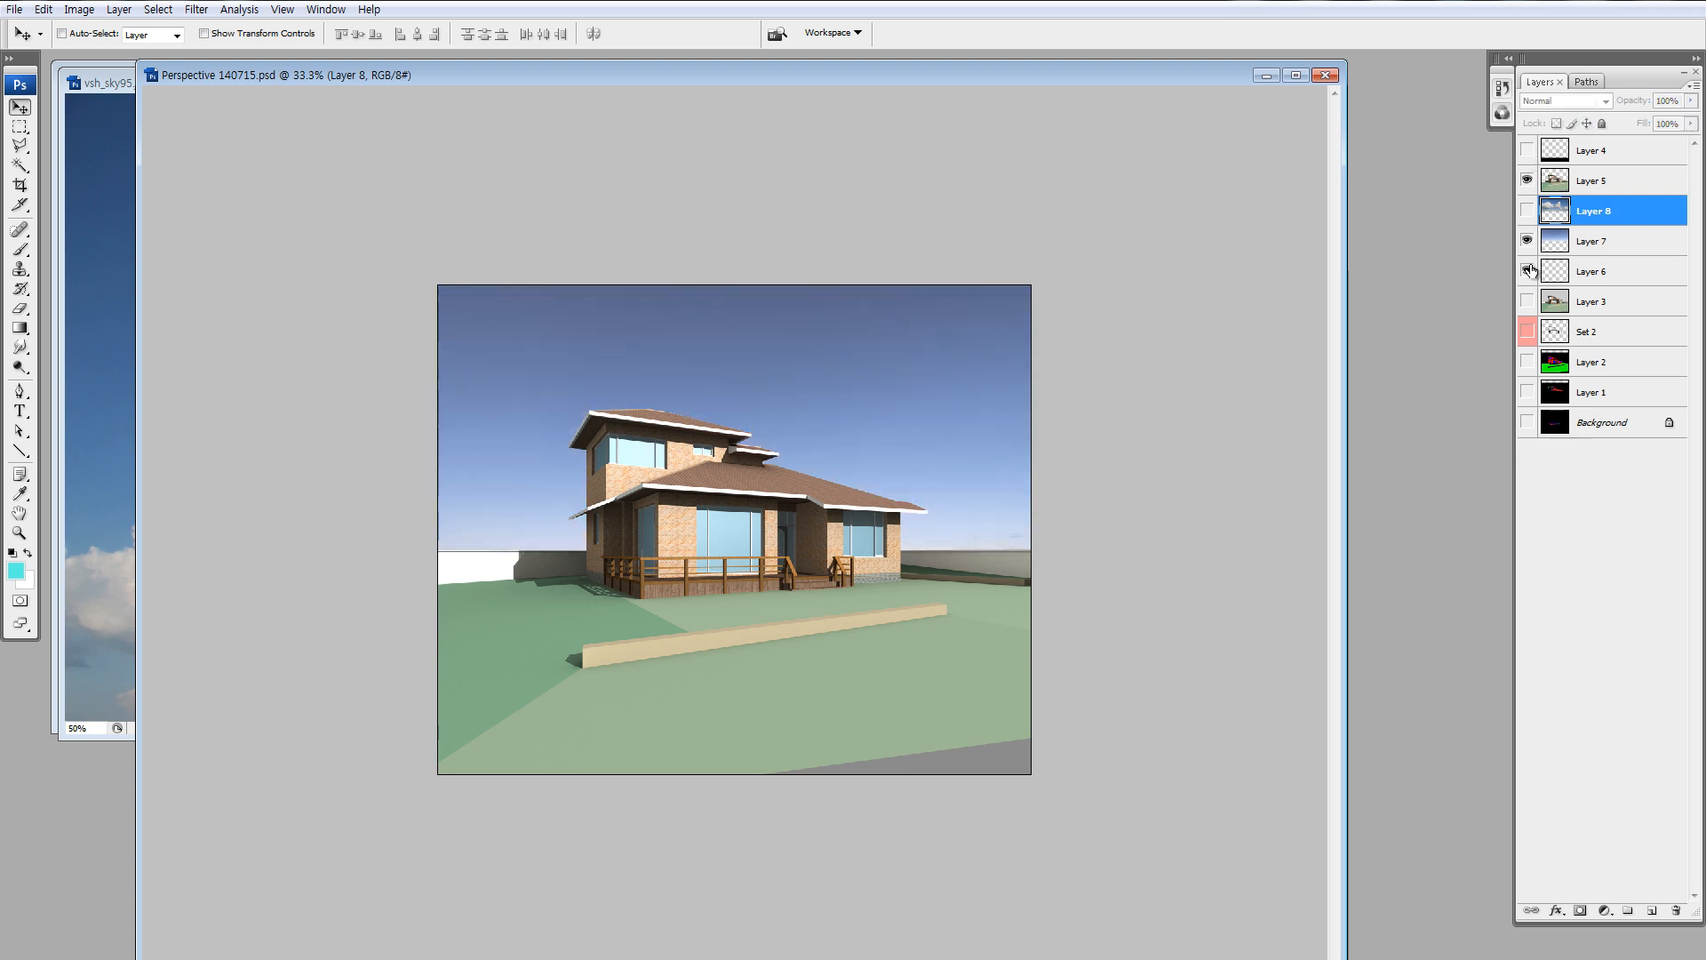
left_click(1527, 211)
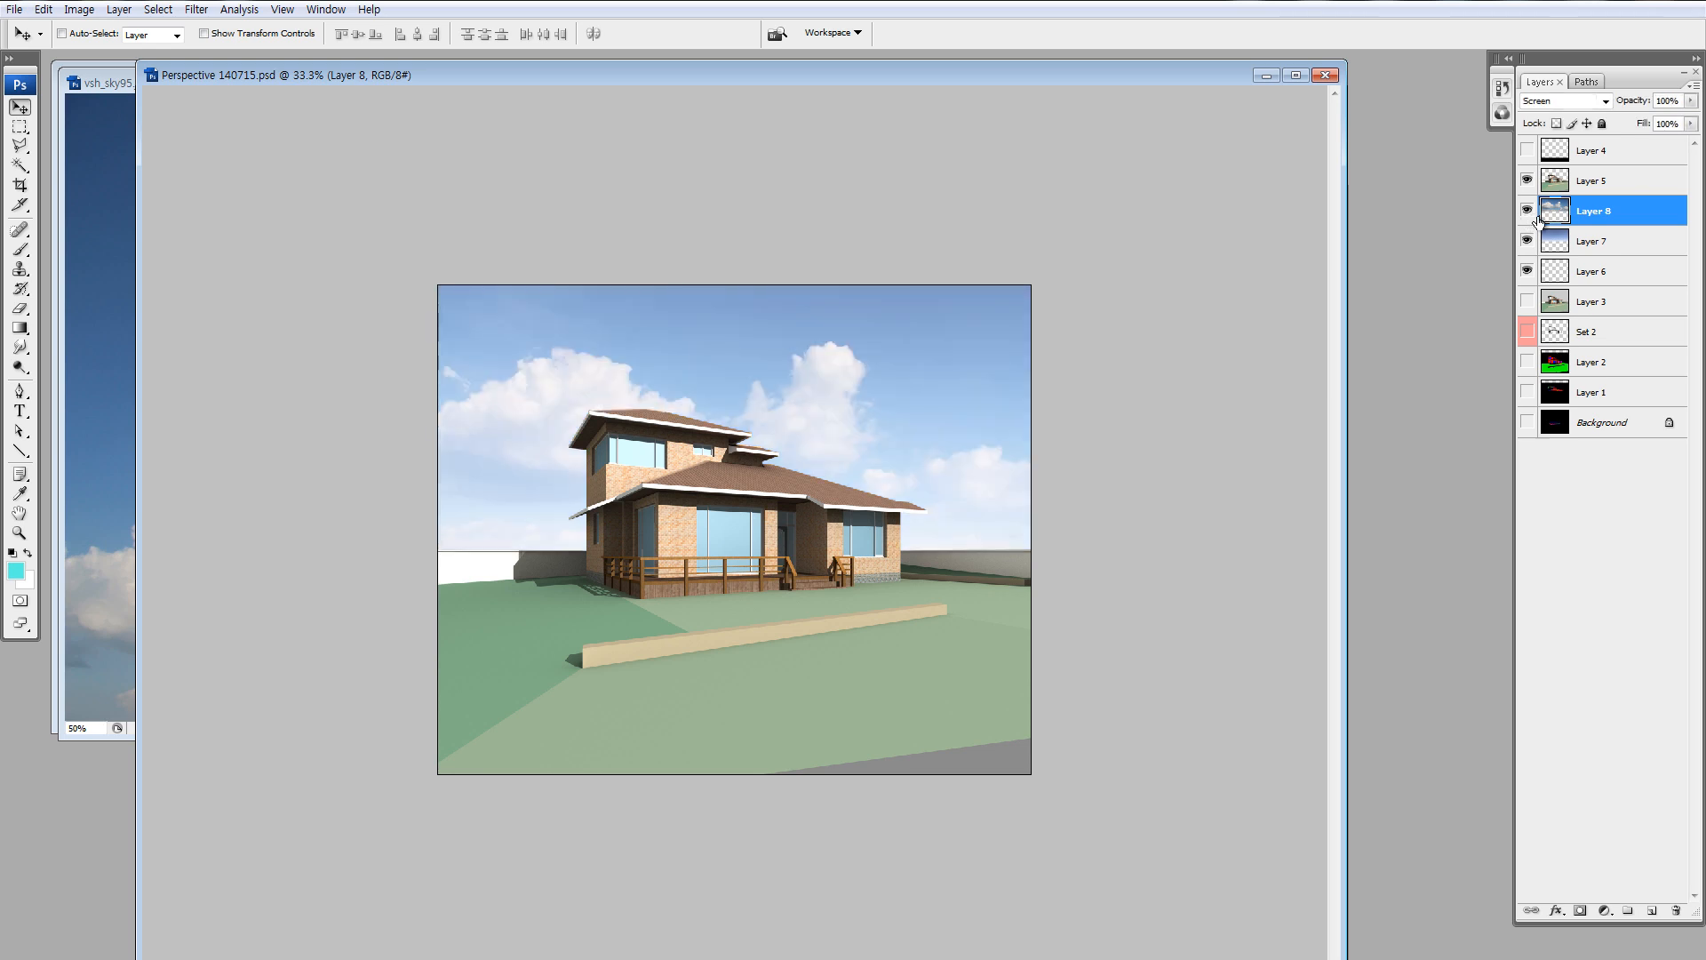
Reduce the cloud layer's fill to 55%.
left_click(1691, 124)
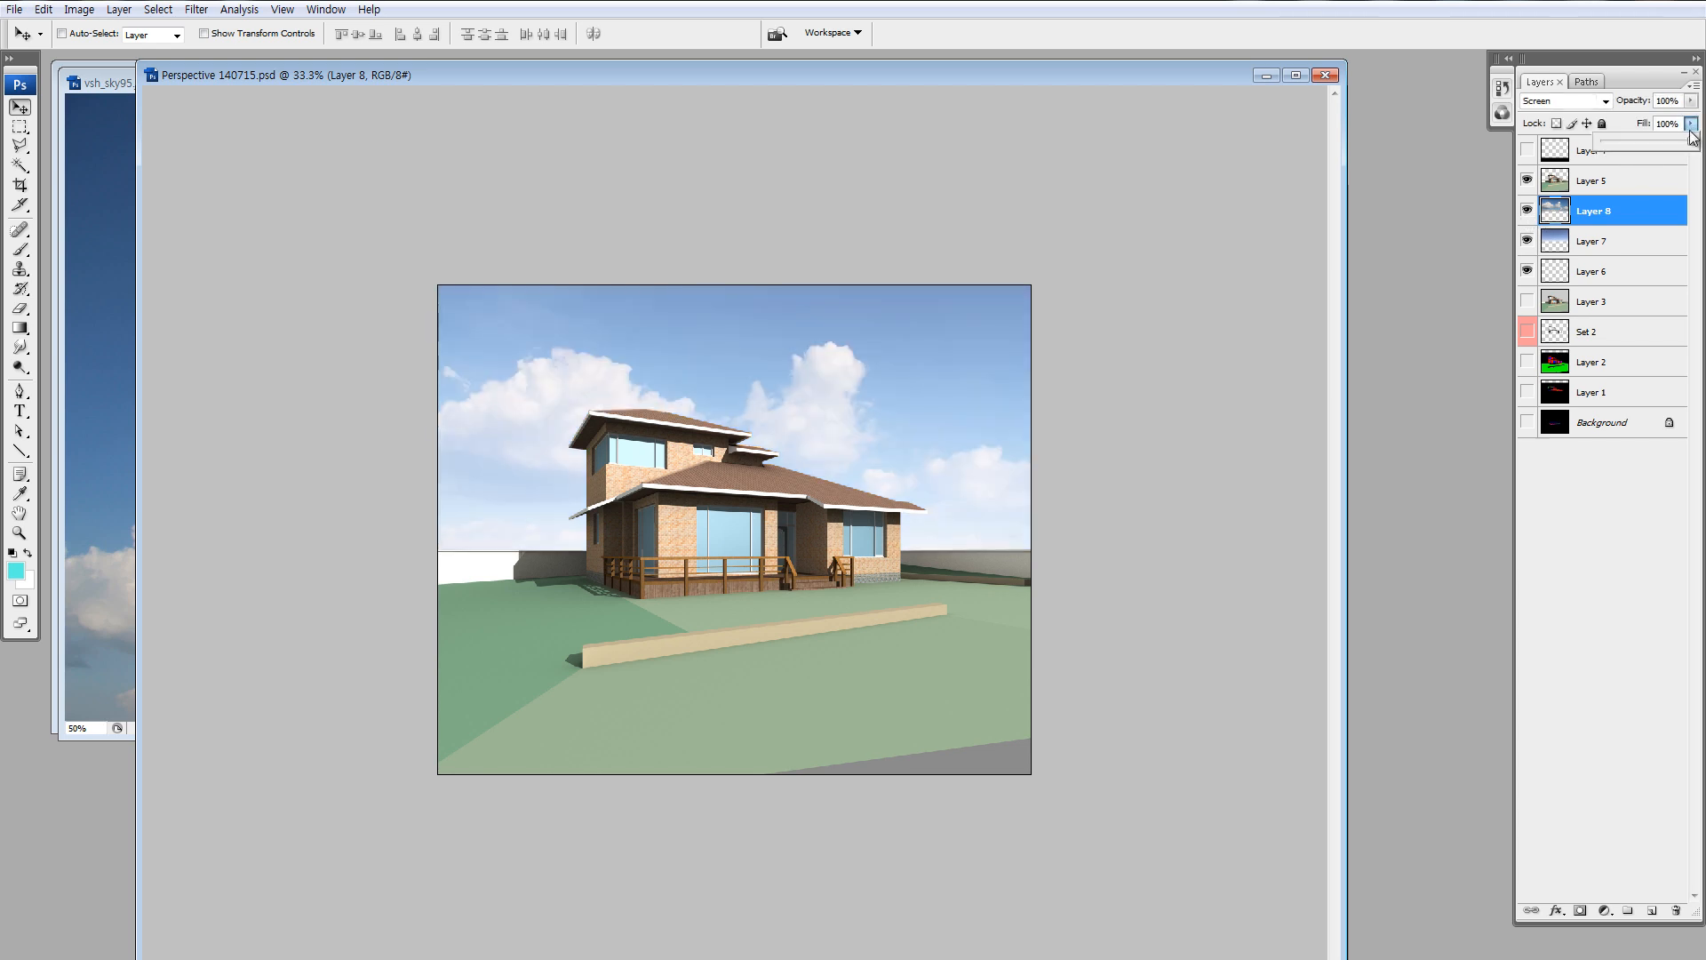
left_click_drag(1663, 142, 1655, 143)
left_click(1649, 142)
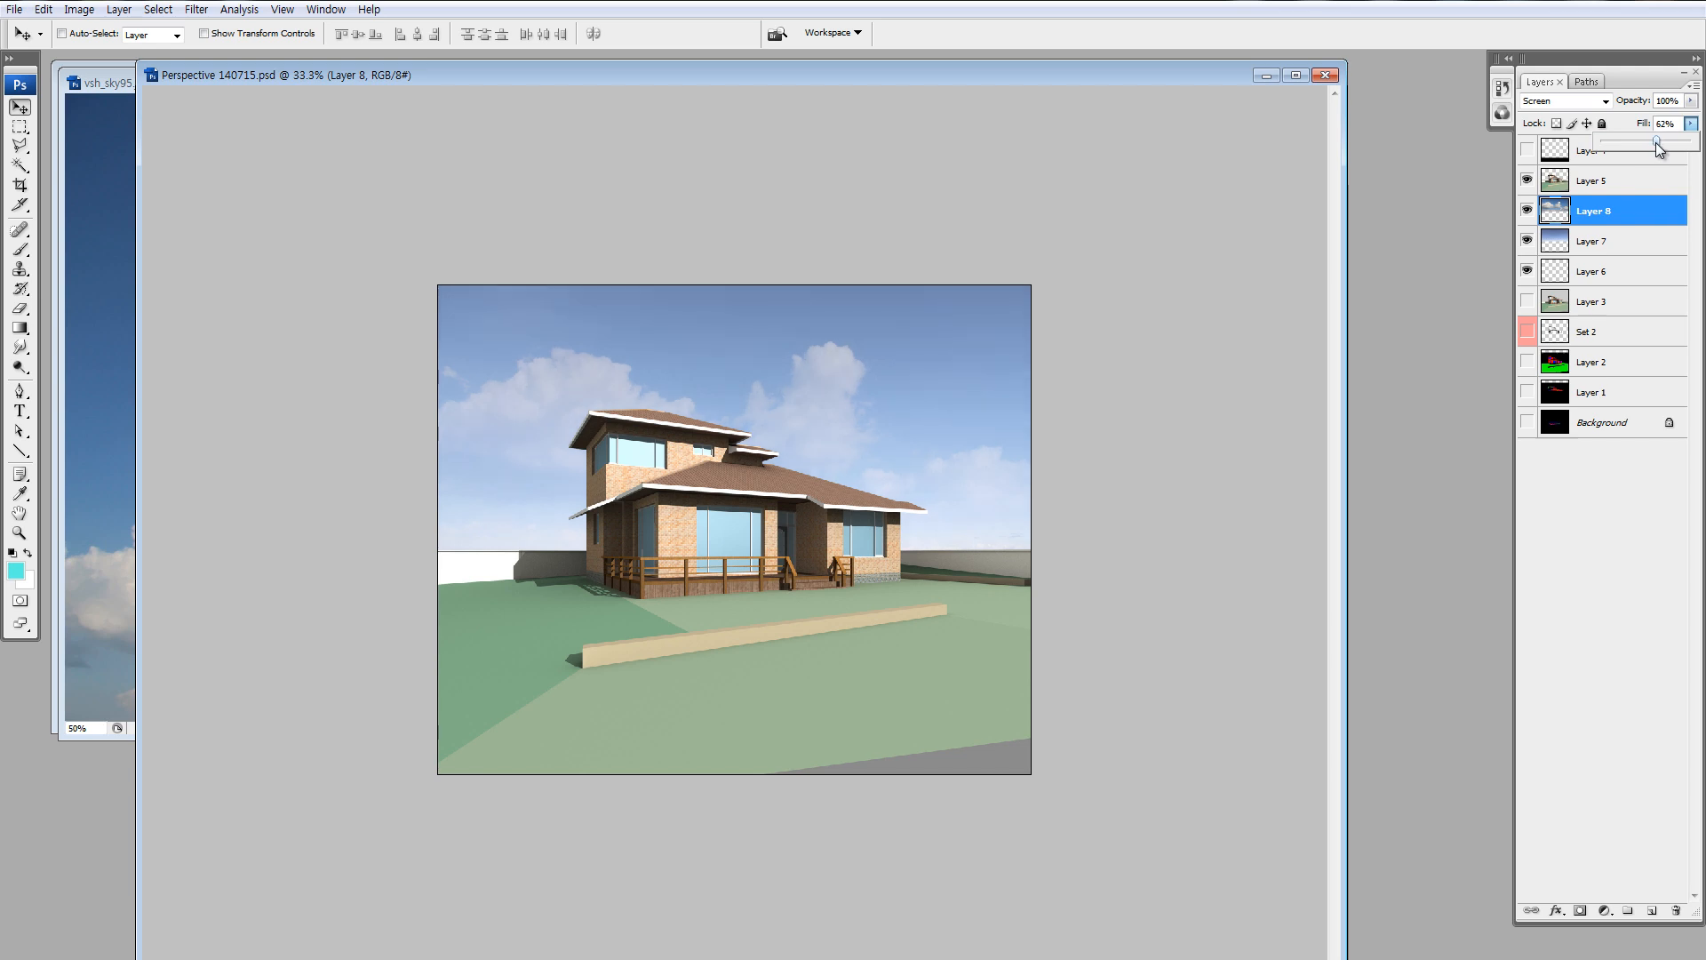
left_click(1105, 464)
Open vsh_sky10.jpg from the image folder and copy it into the house file above the first cloud layer.
left_click(346, 938)
left_click(1142, 796)
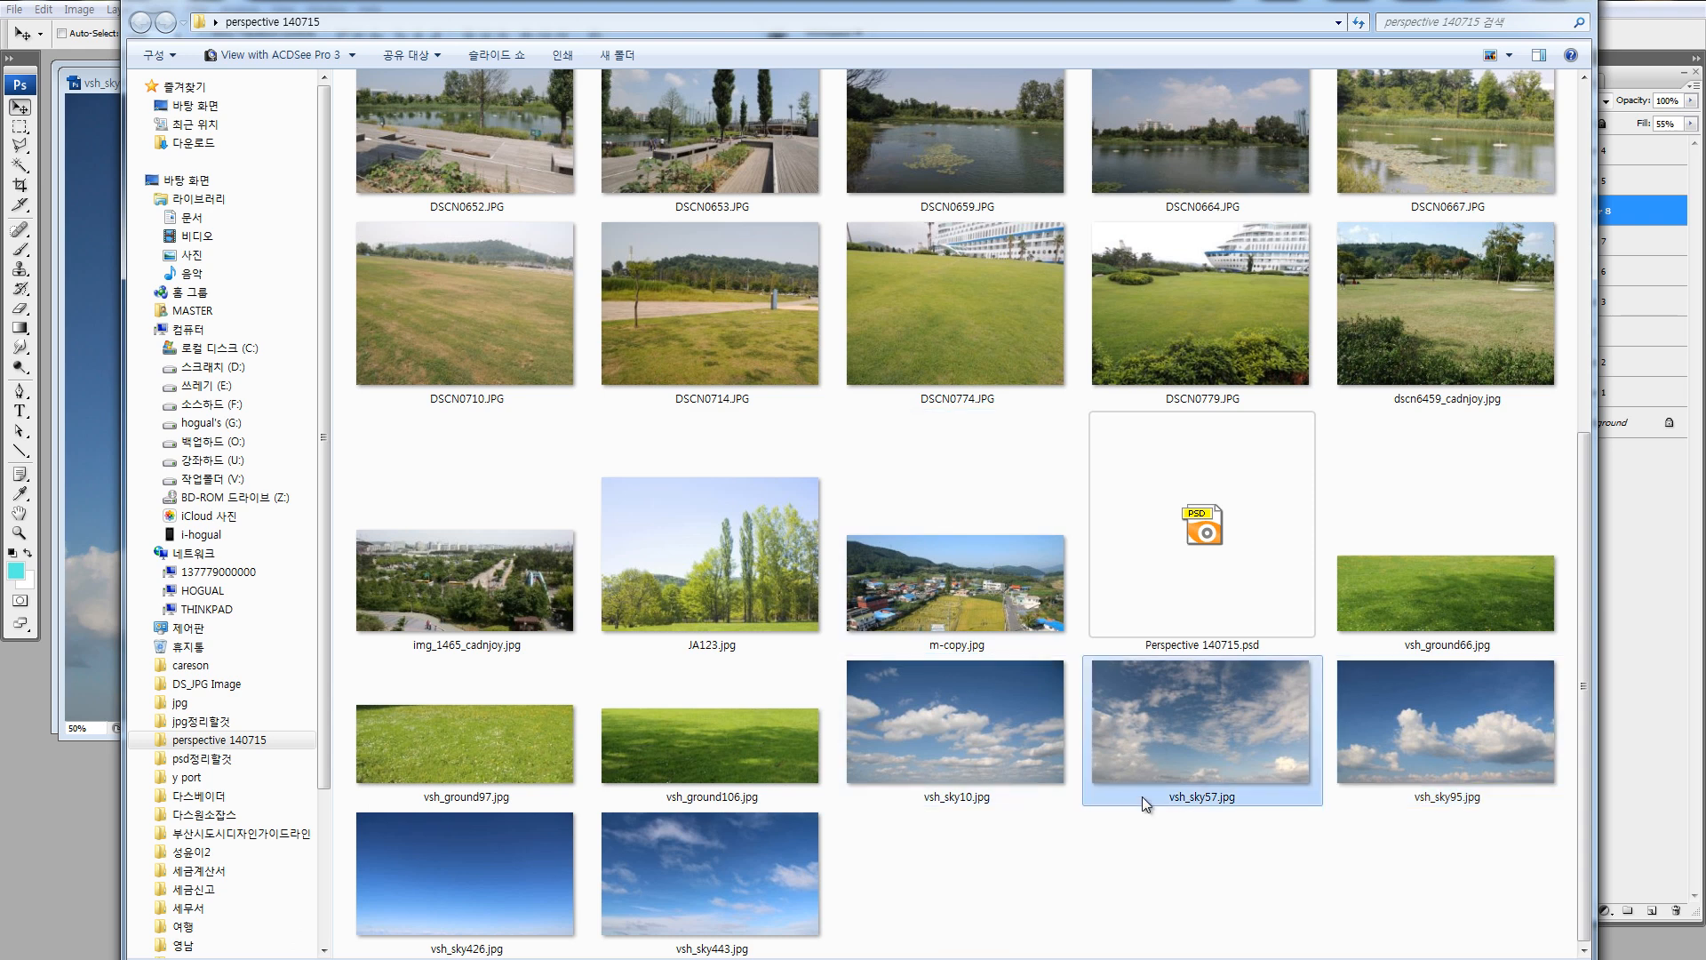
left_click_drag(970, 721, 54, 809)
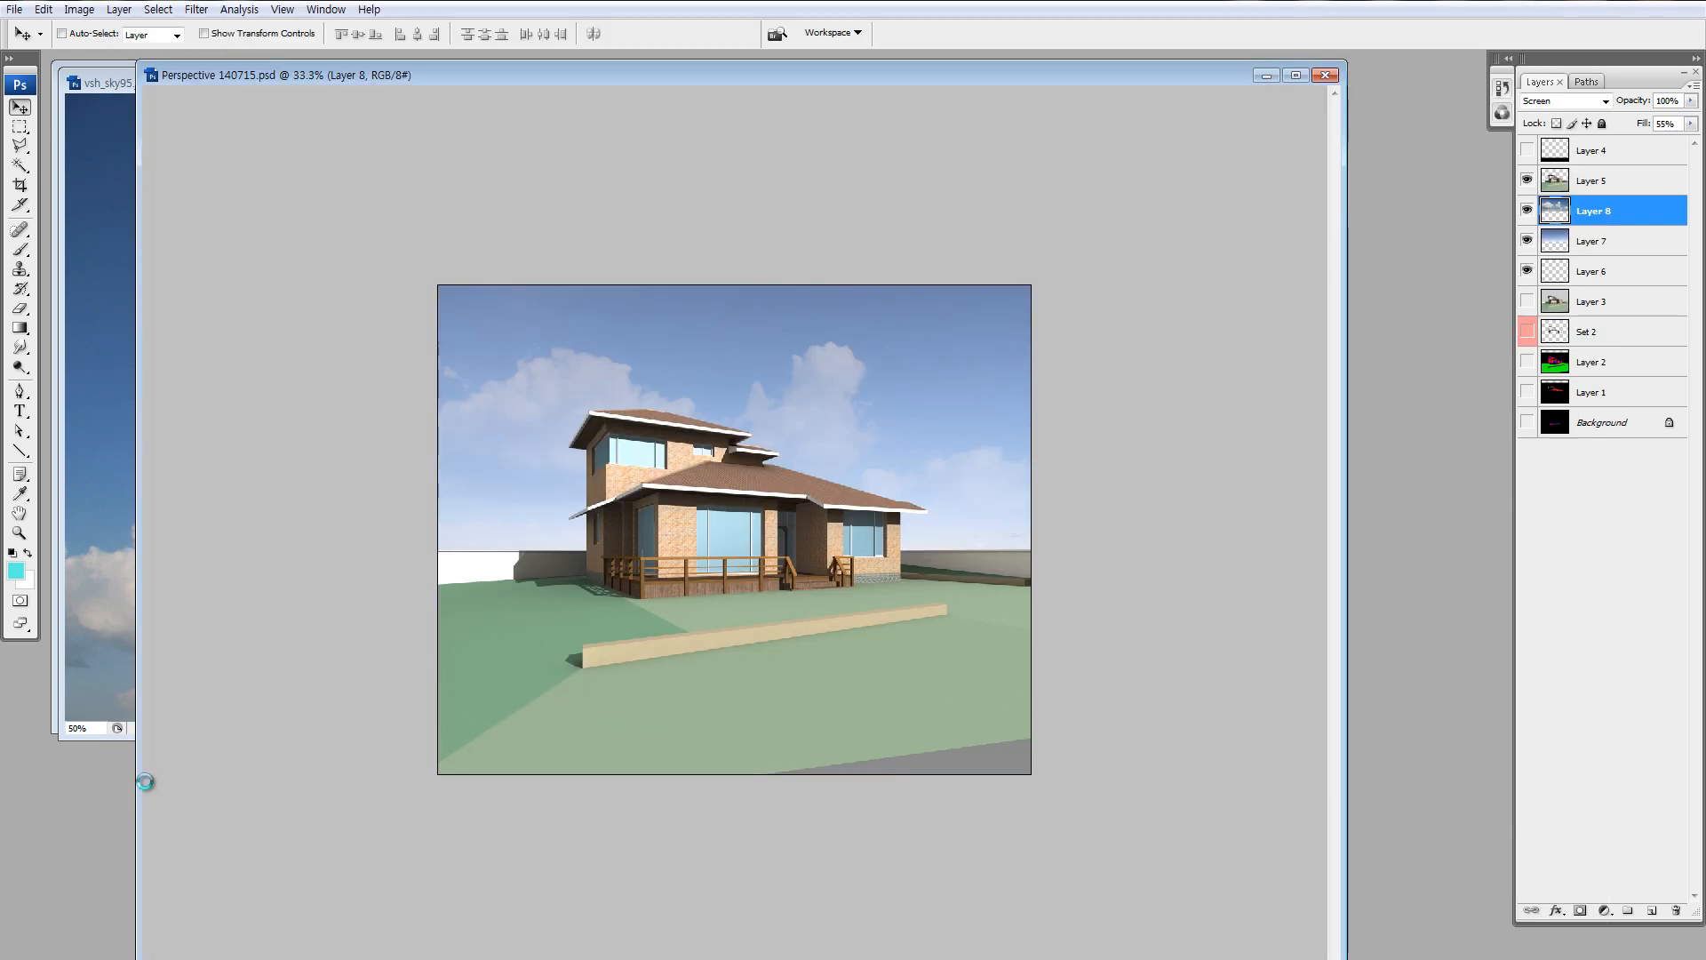
left_click_drag(293, 686, 786, 380)
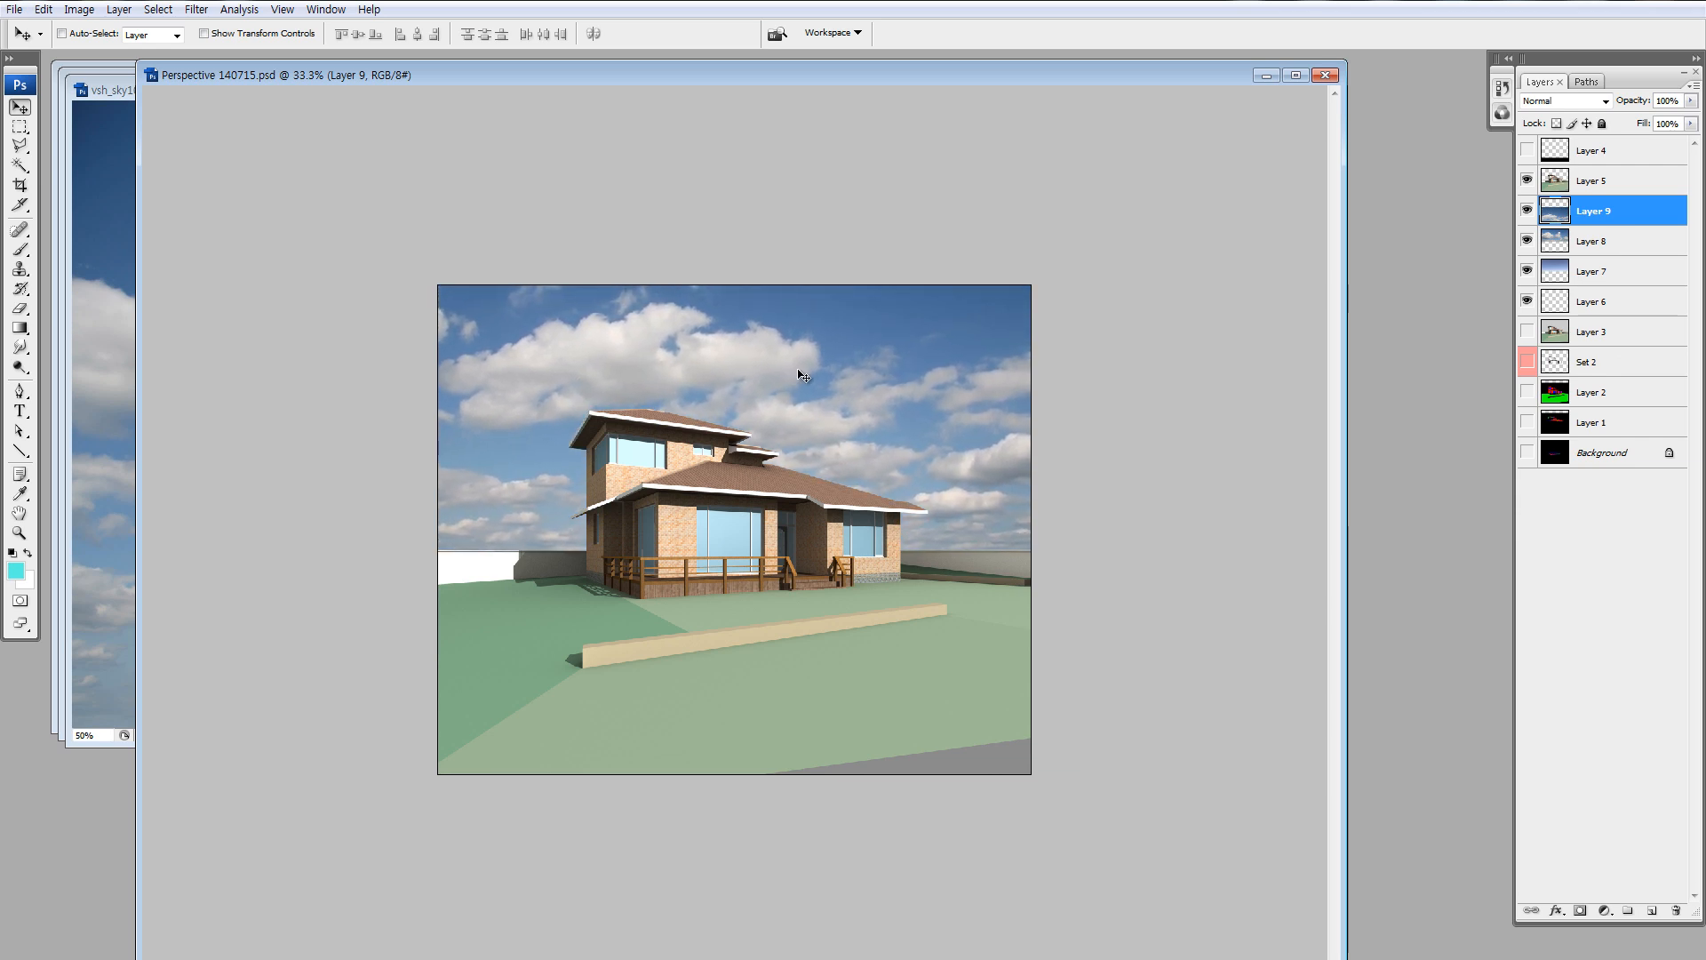
Rotate the new cloud layer slightly clockwise, resize it a little and reposition it to fill the sky behind the house.
key("ctrl+t")
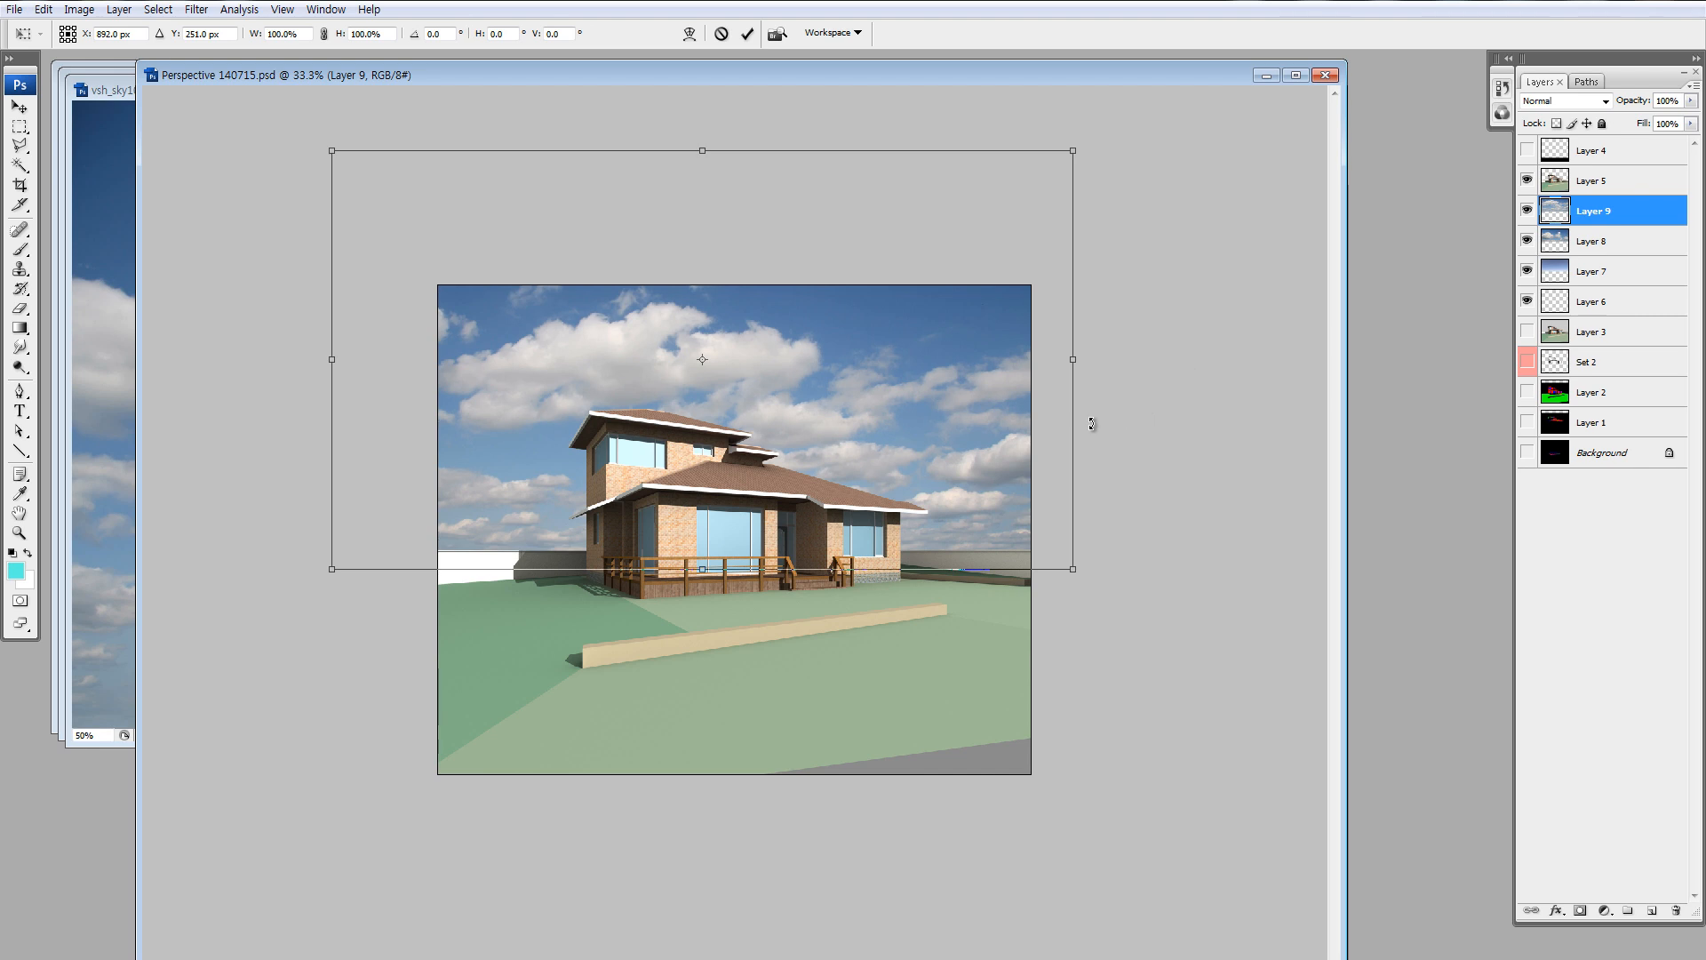
left_click_drag(1163, 377, 1163, 411)
left_click_drag(945, 421, 961, 438)
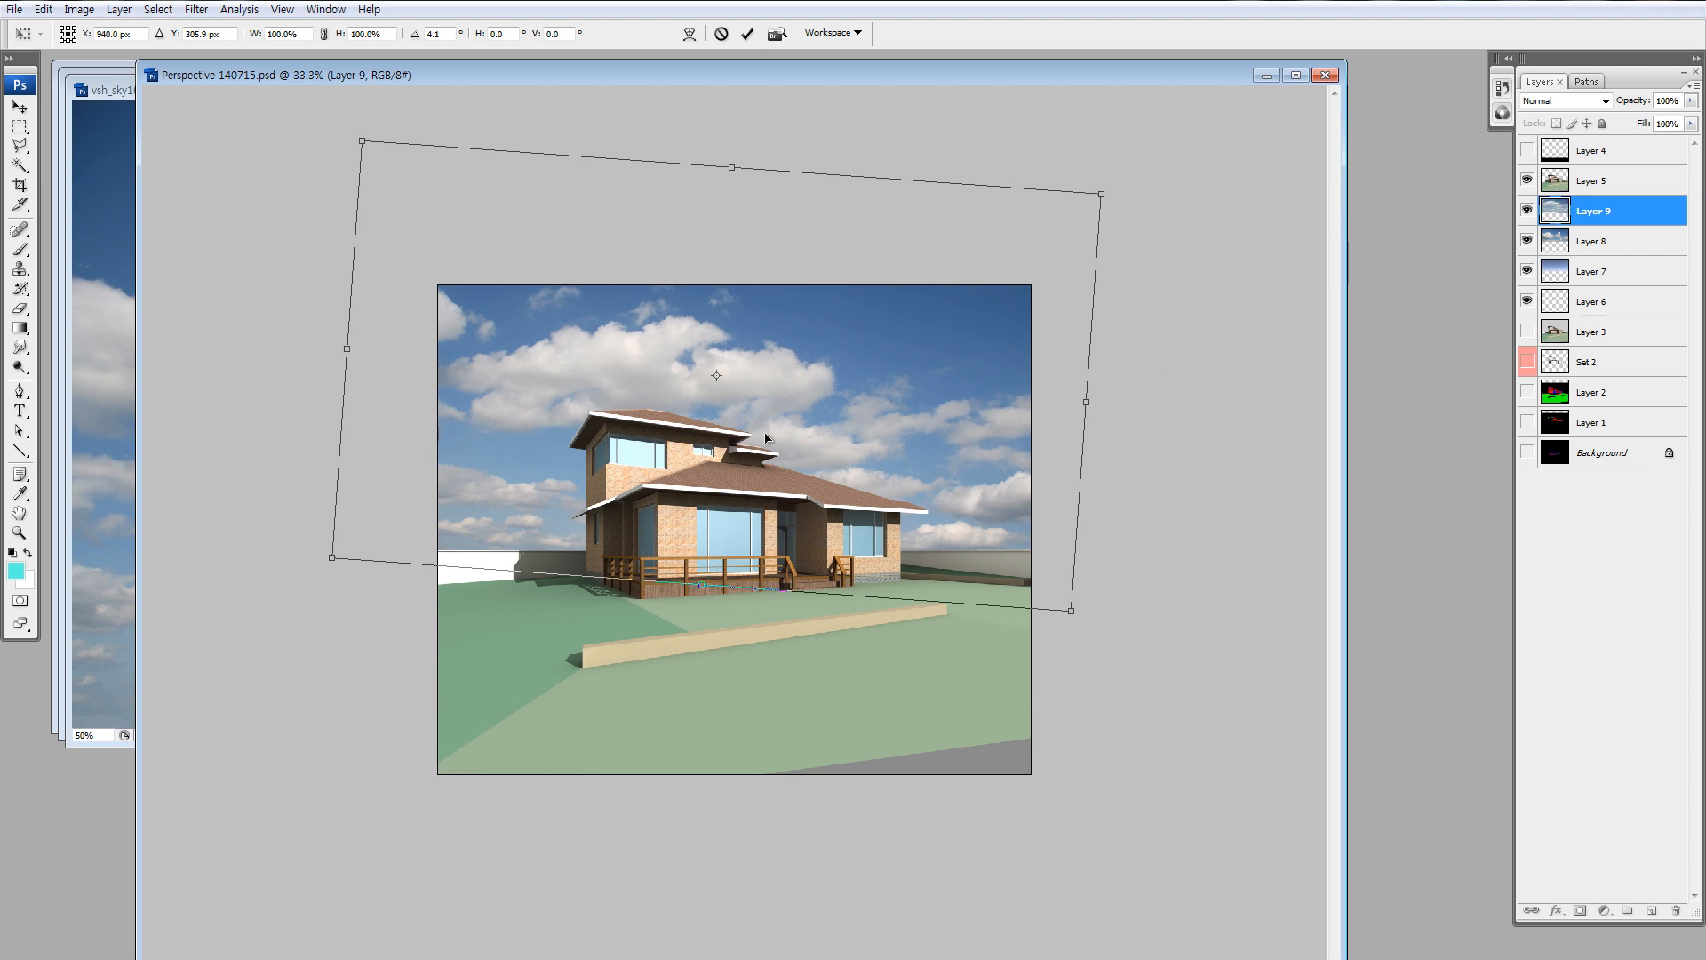
left_click_drag(1178, 467, 1163, 458)
left_click_drag(1077, 601, 1067, 591)
left_click_drag(1004, 533, 1009, 540)
key("Return")
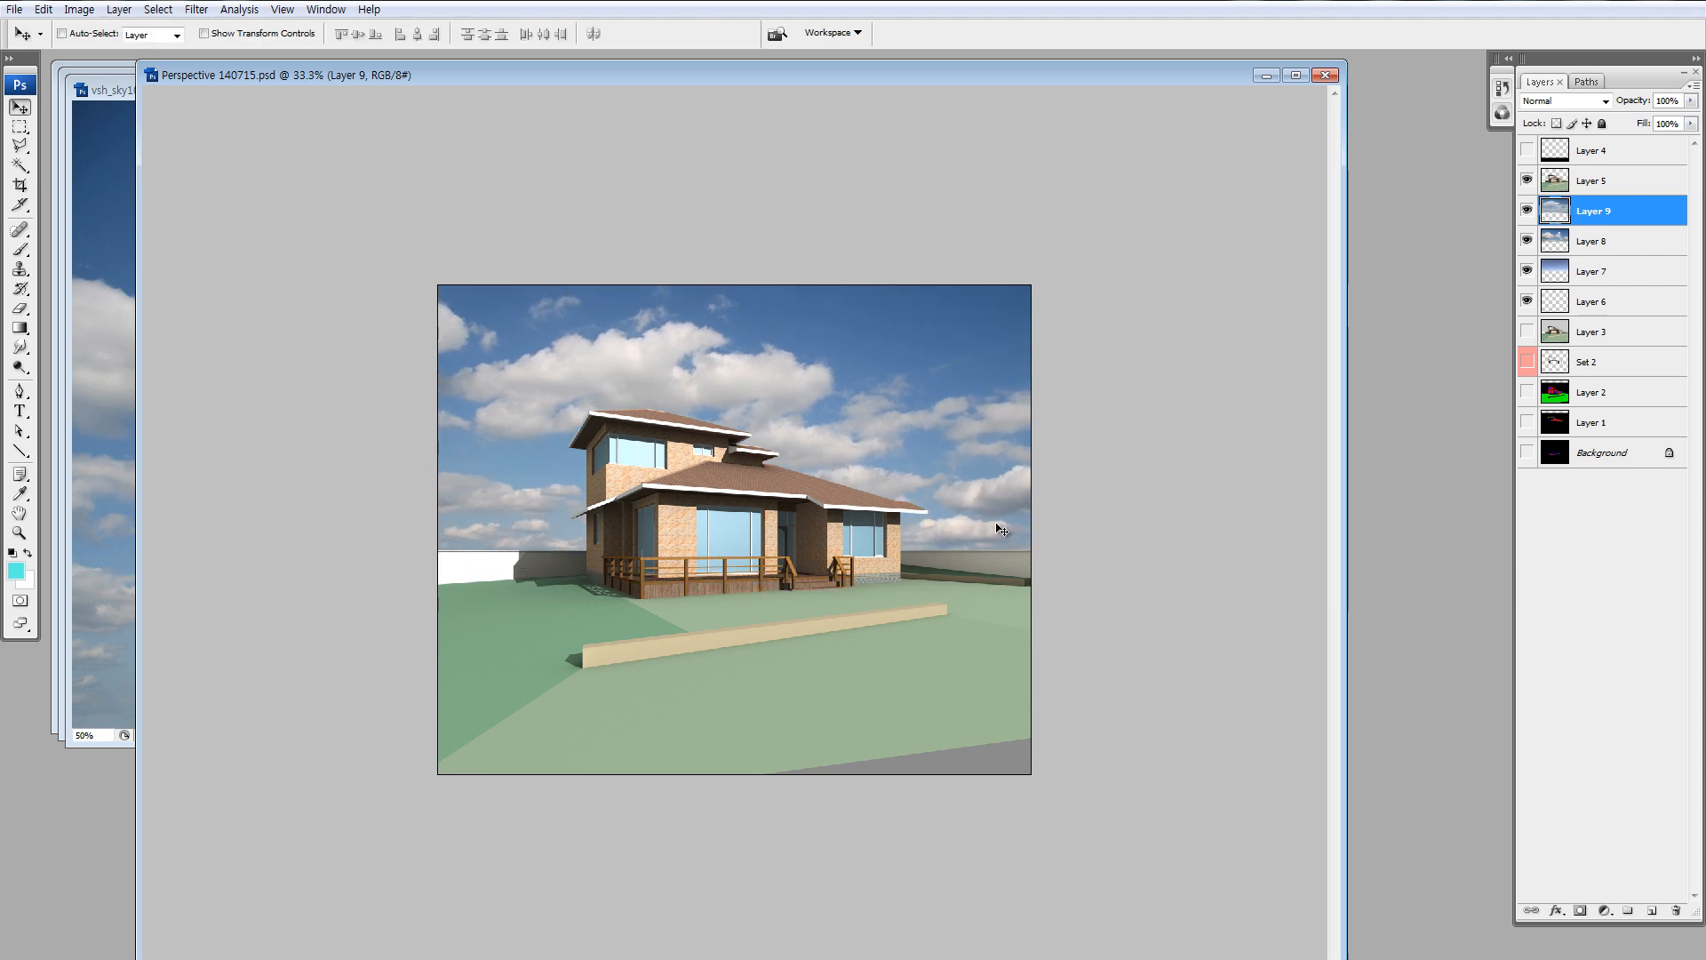
Brighten the new cloud layer with Brightness/Contrast at Brightness +23.
key("alt+i")
key("a")
key("c")
left_click_drag(1055, 373, 1070, 380)
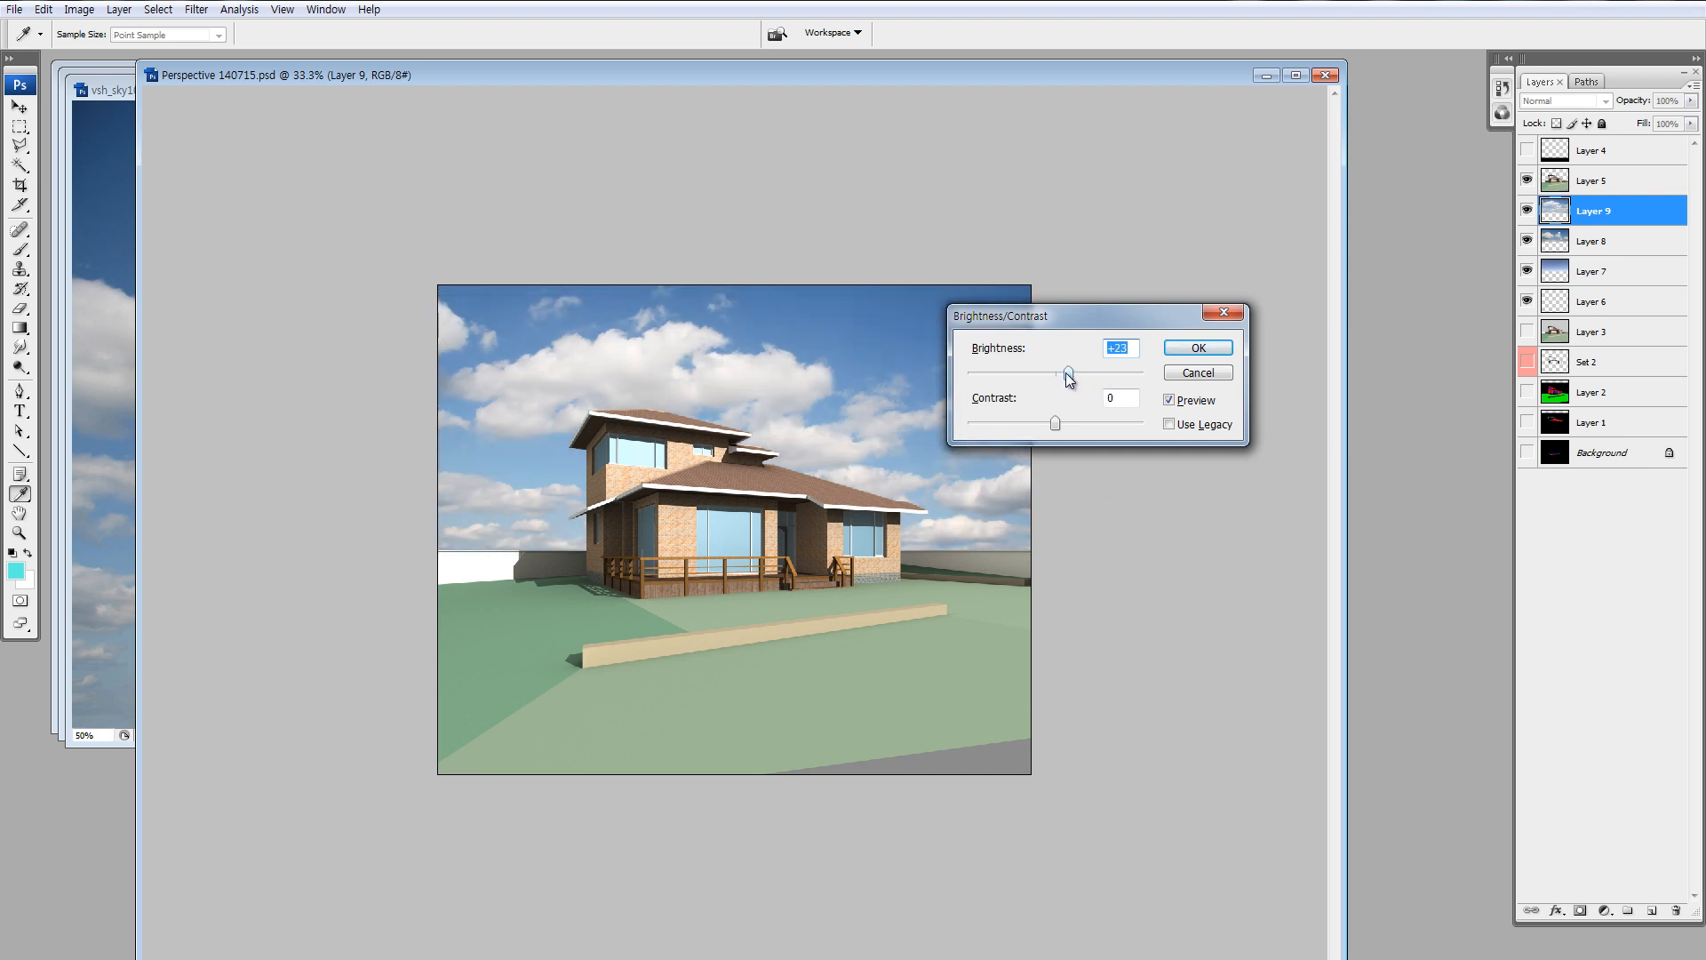
left_click(1194, 350)
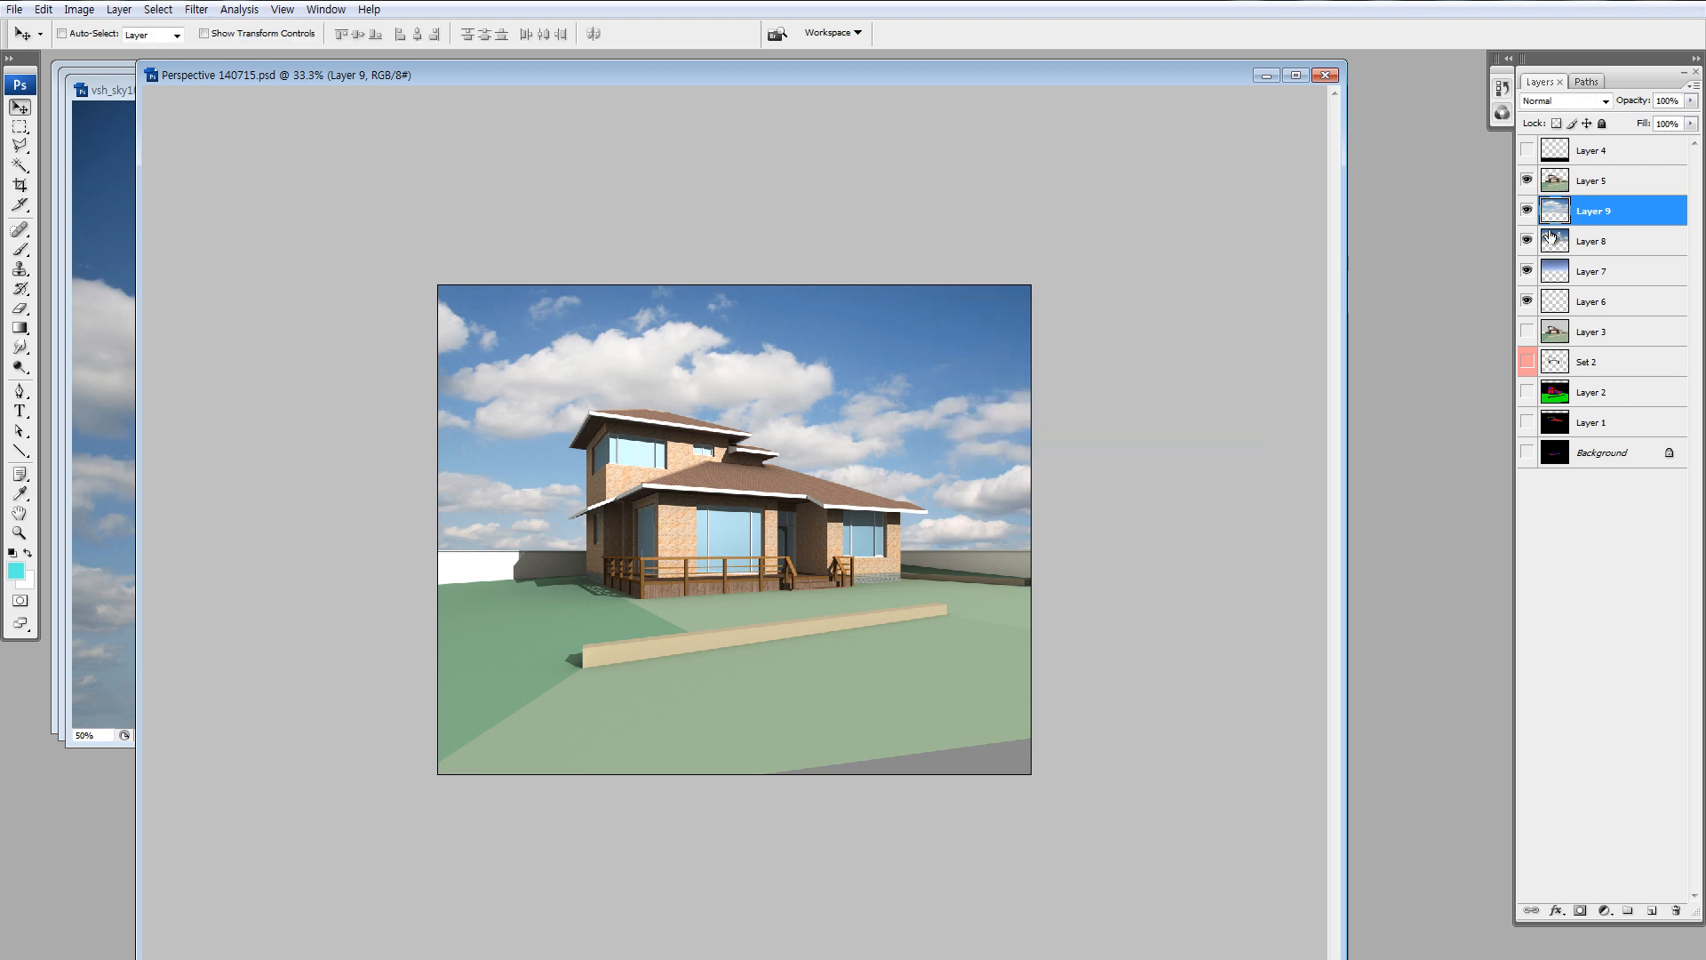
Compare the two cloud layers by toggling their visibility, then show all hidden layers, including the black strip on Layer 4, with Layer 5 selected.
left_click(1527, 214)
left_click(1528, 242)
left_click(1529, 242)
left_click(1527, 215)
left_click_drag(1527, 333, 1531, 494)
left_click(1560, 187)
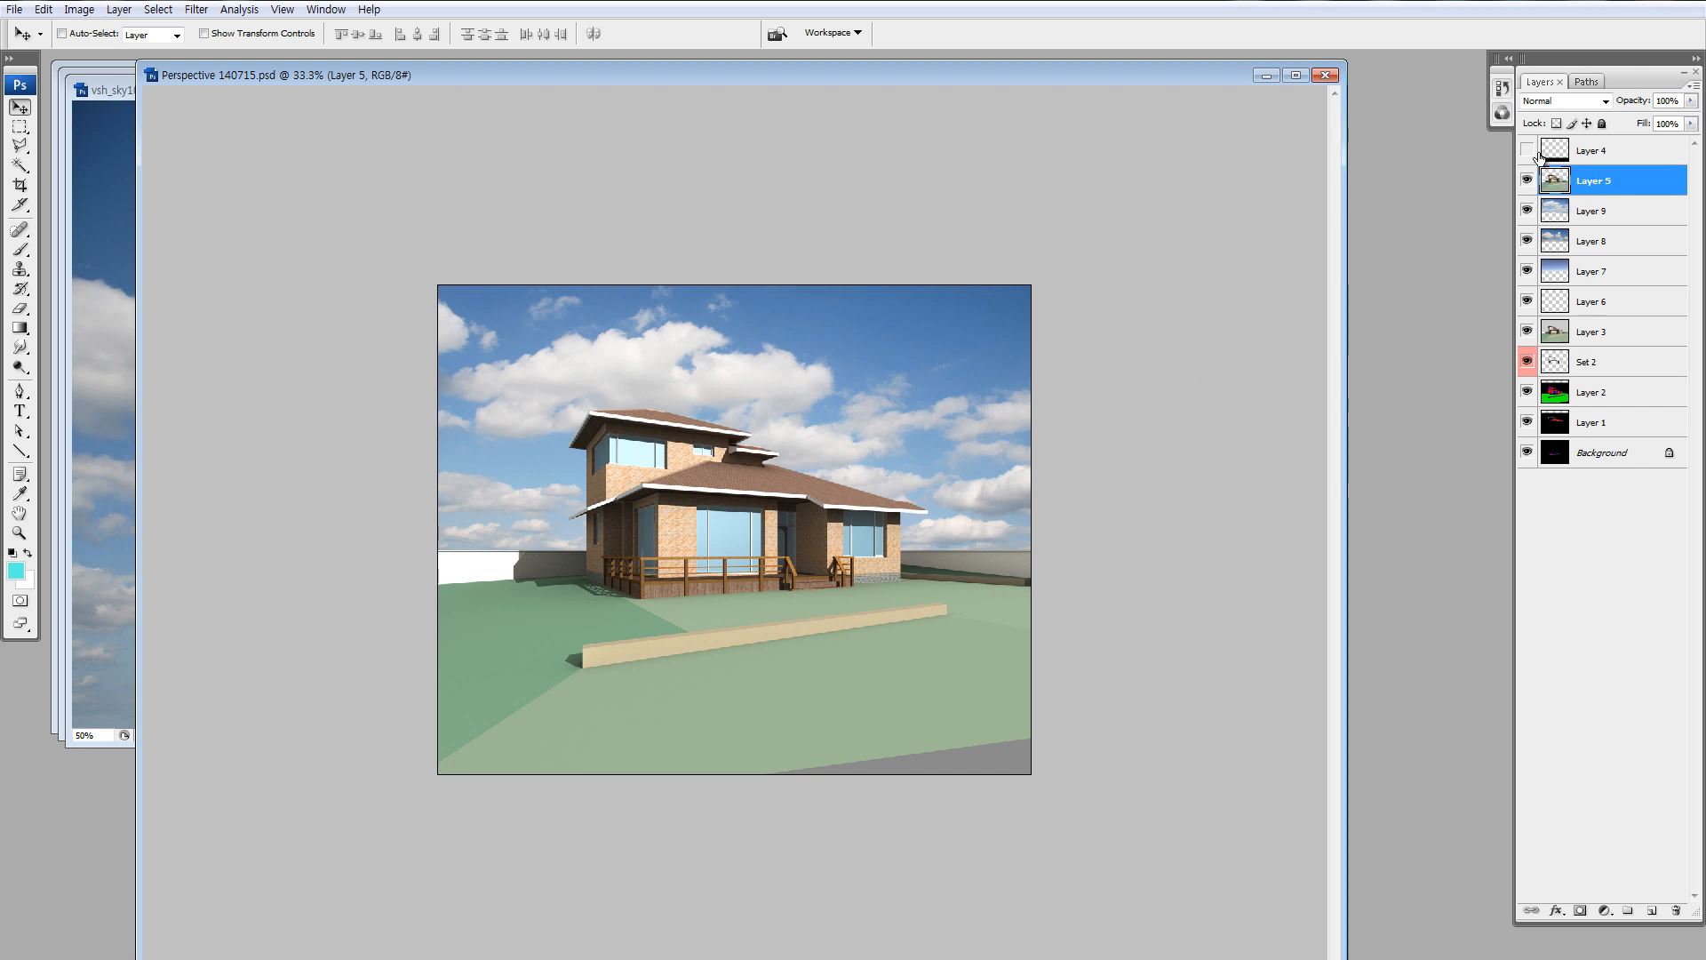
left_click(1527, 150)
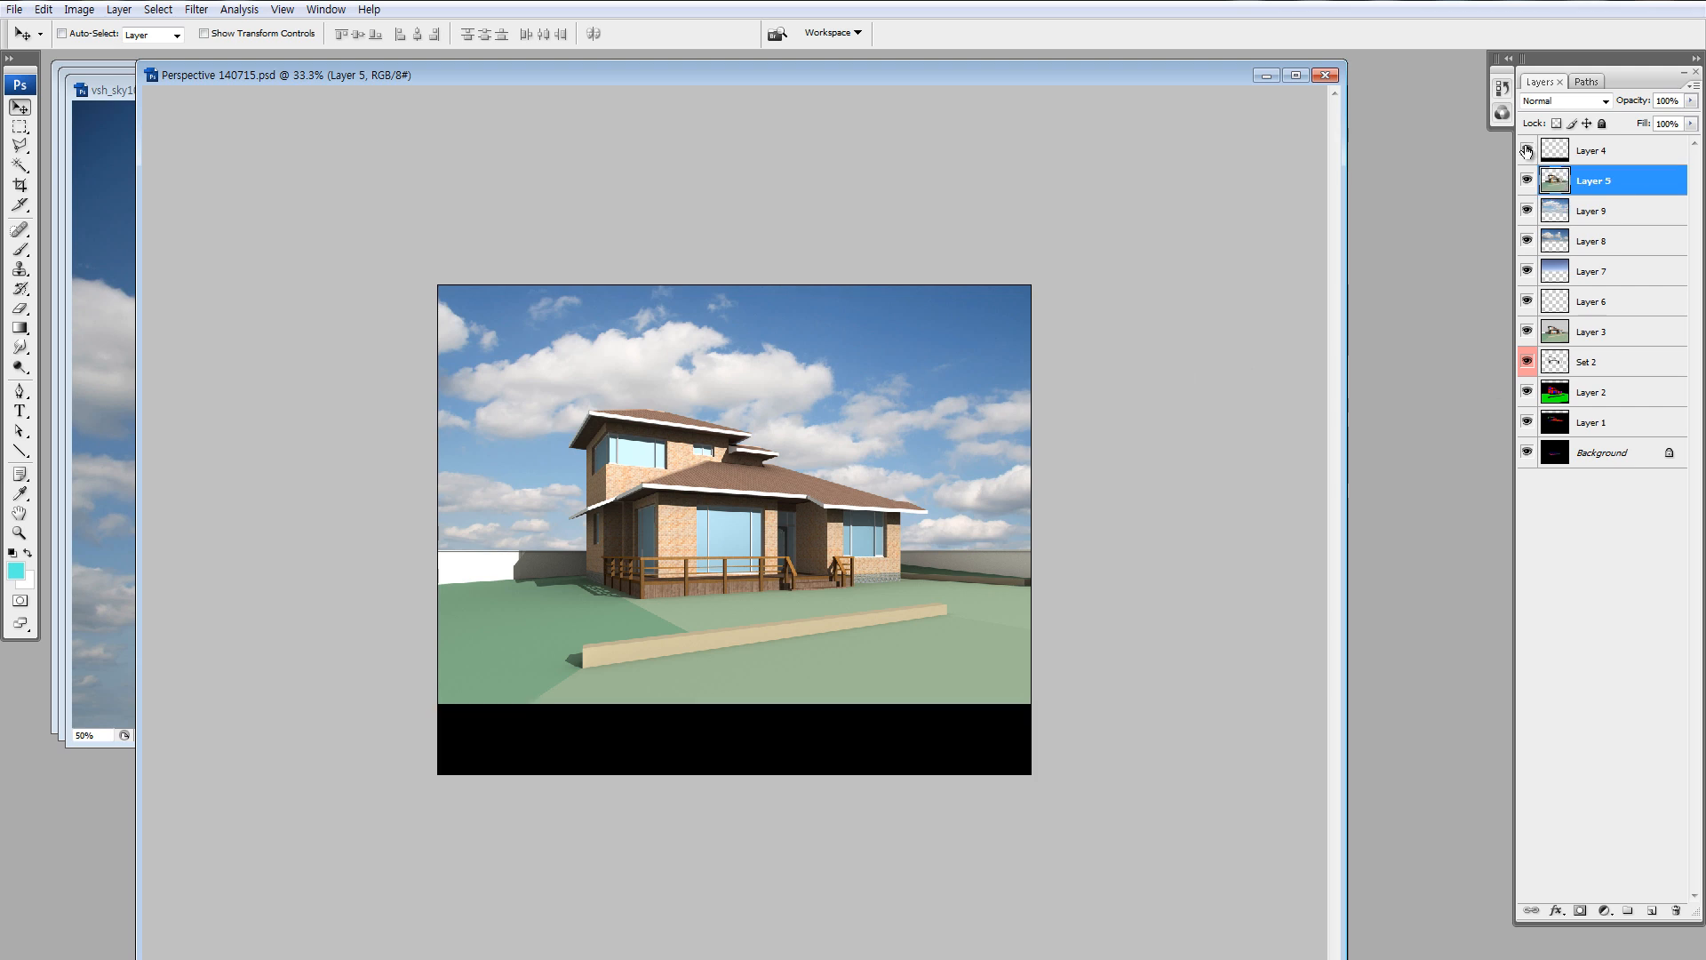
Close the source sky photos, including vsh_sky10.jpg and vsh_sky95.jpg, leaving only the house perspective file open.
left_click(128, 295)
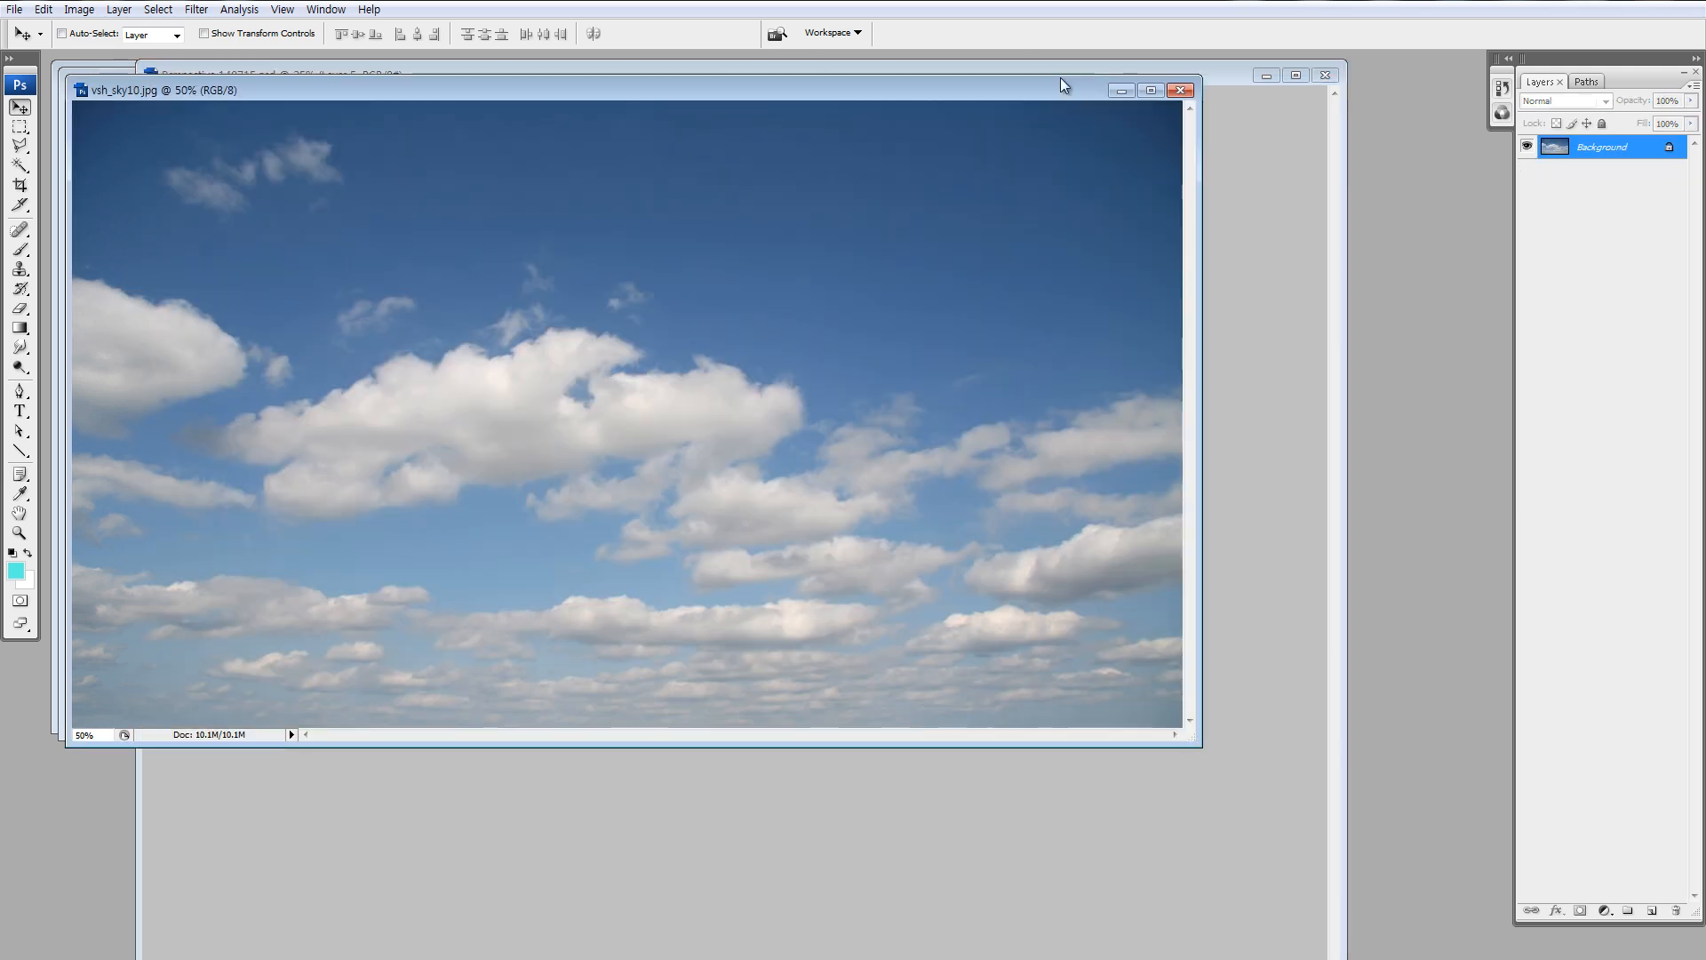
left_click(1179, 92)
left_click(133, 144)
left_click(1163, 89)
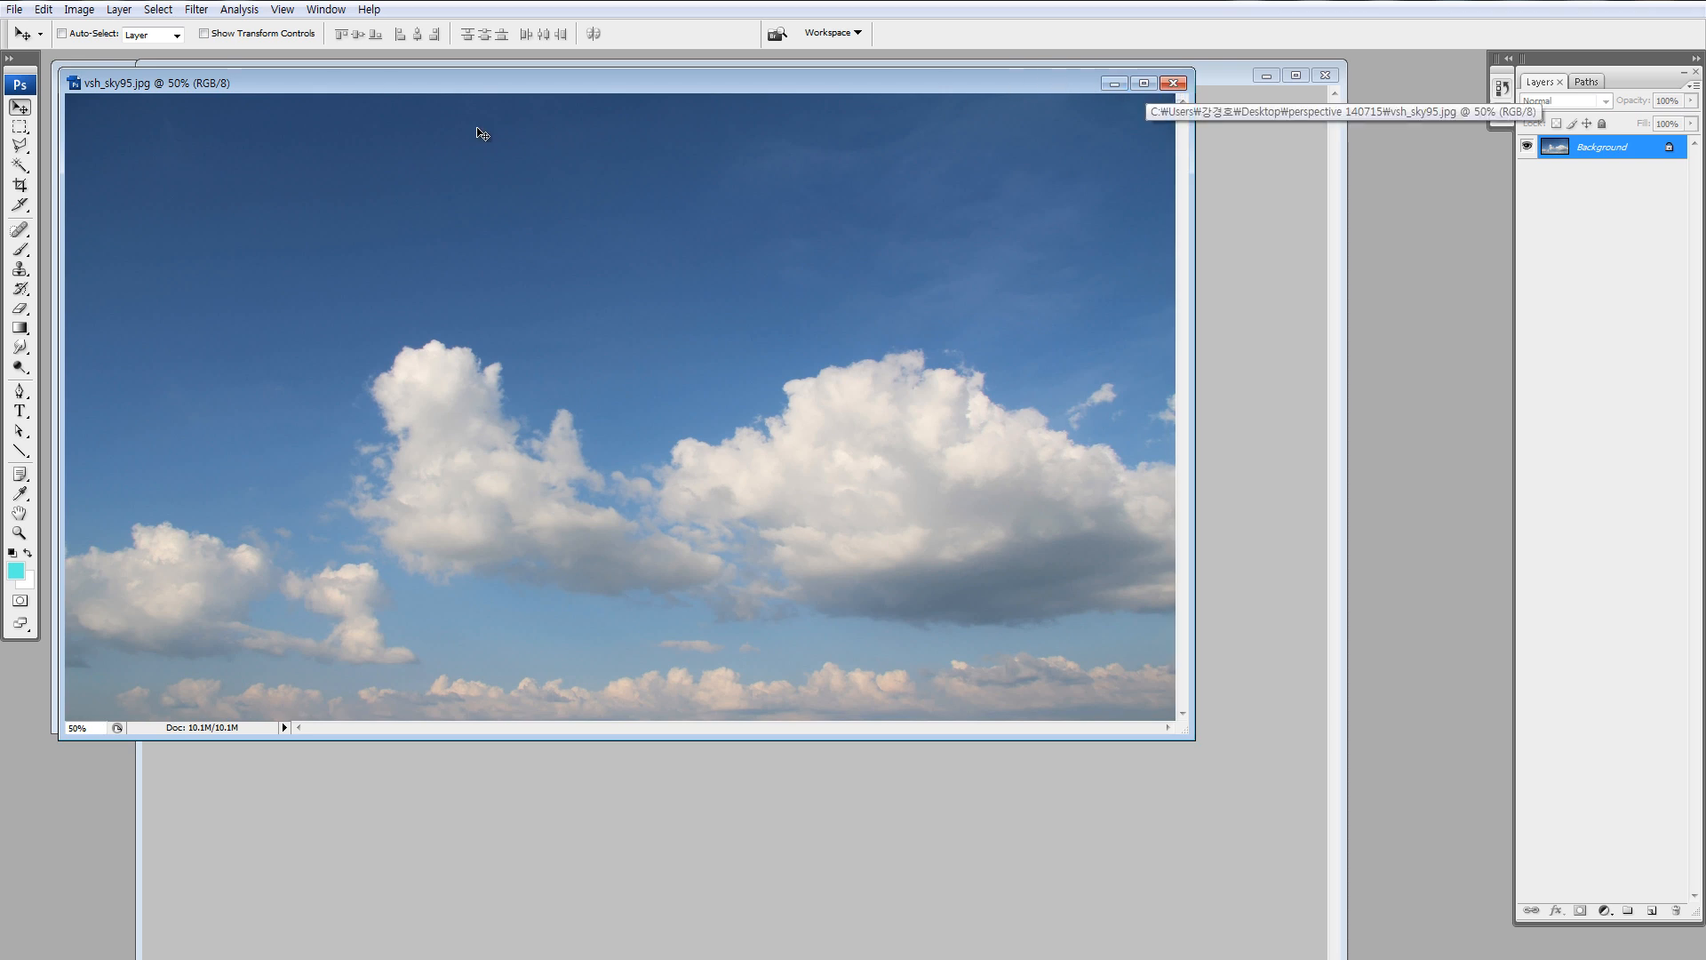
left_click(101, 177)
left_click(1171, 80)
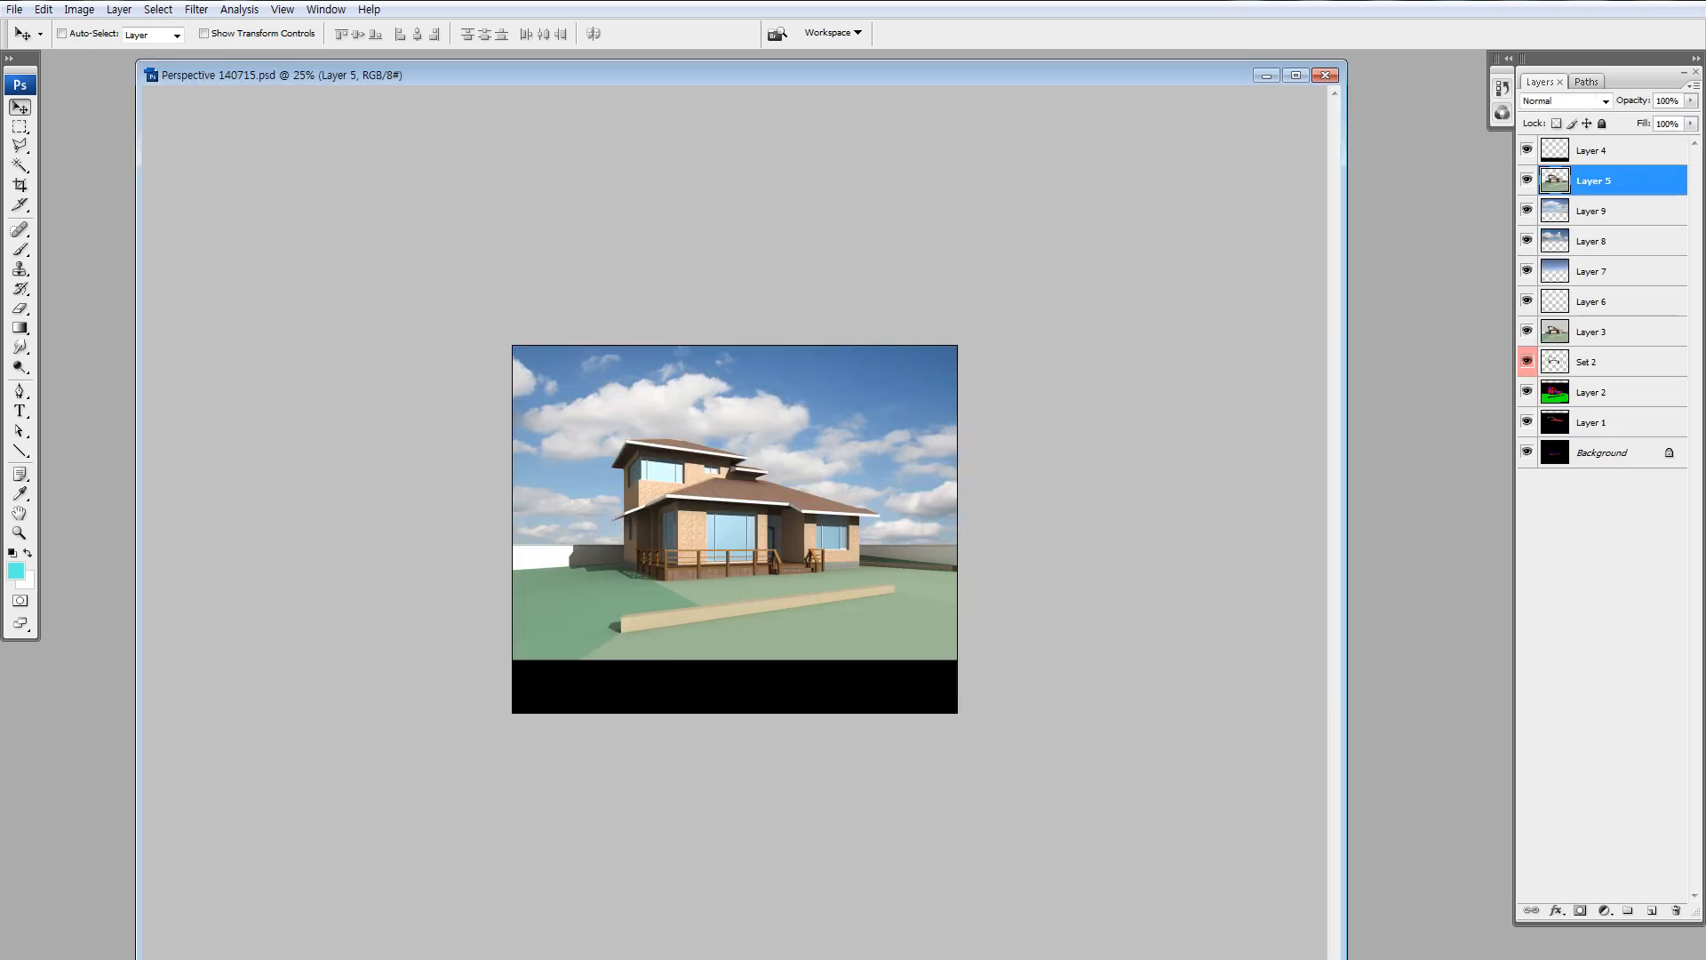
Examine the low wall in front of the house and its shadow on the lawn up close.
key("l")
mouse_move(642, 575)
left_mouse_down()
mouse_move(595, 644)
mouse_move(863, 644)
mouse_move(944, 590)
mouse_move(914, 567)
left_mouse_up()
key("z")
left_click_drag(578, 575, 715, 670)
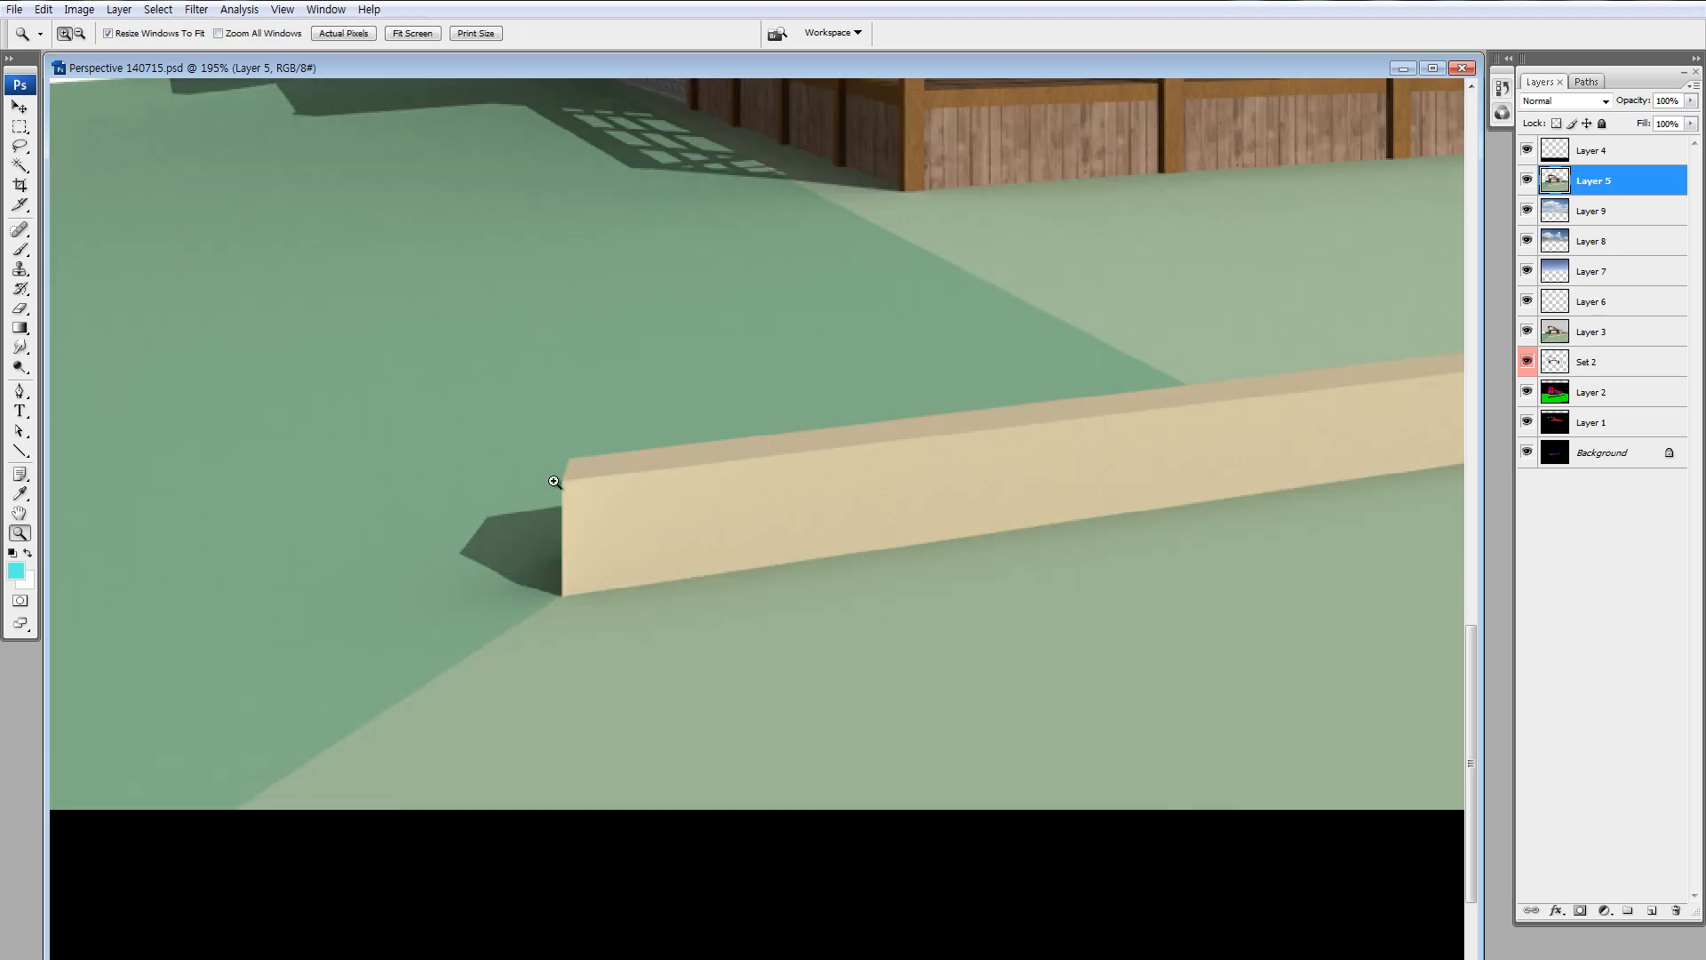
key("ctrl+minus")
key("ctrl+minus")
key("ctrl+minus")
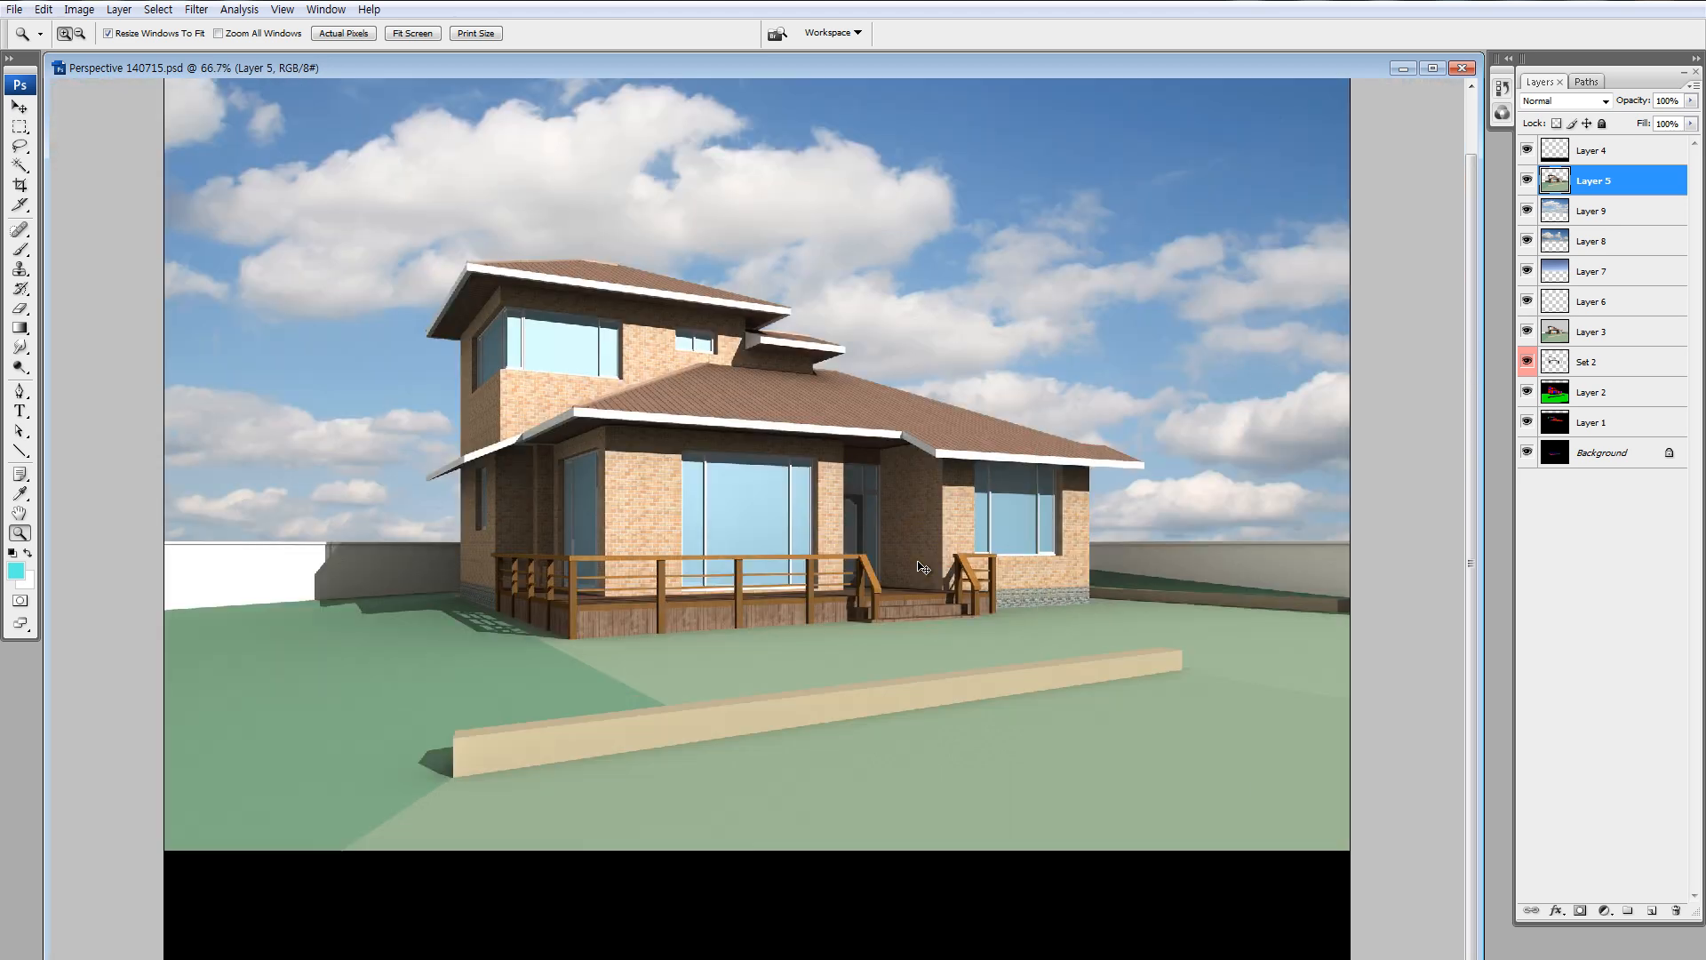
key("l")
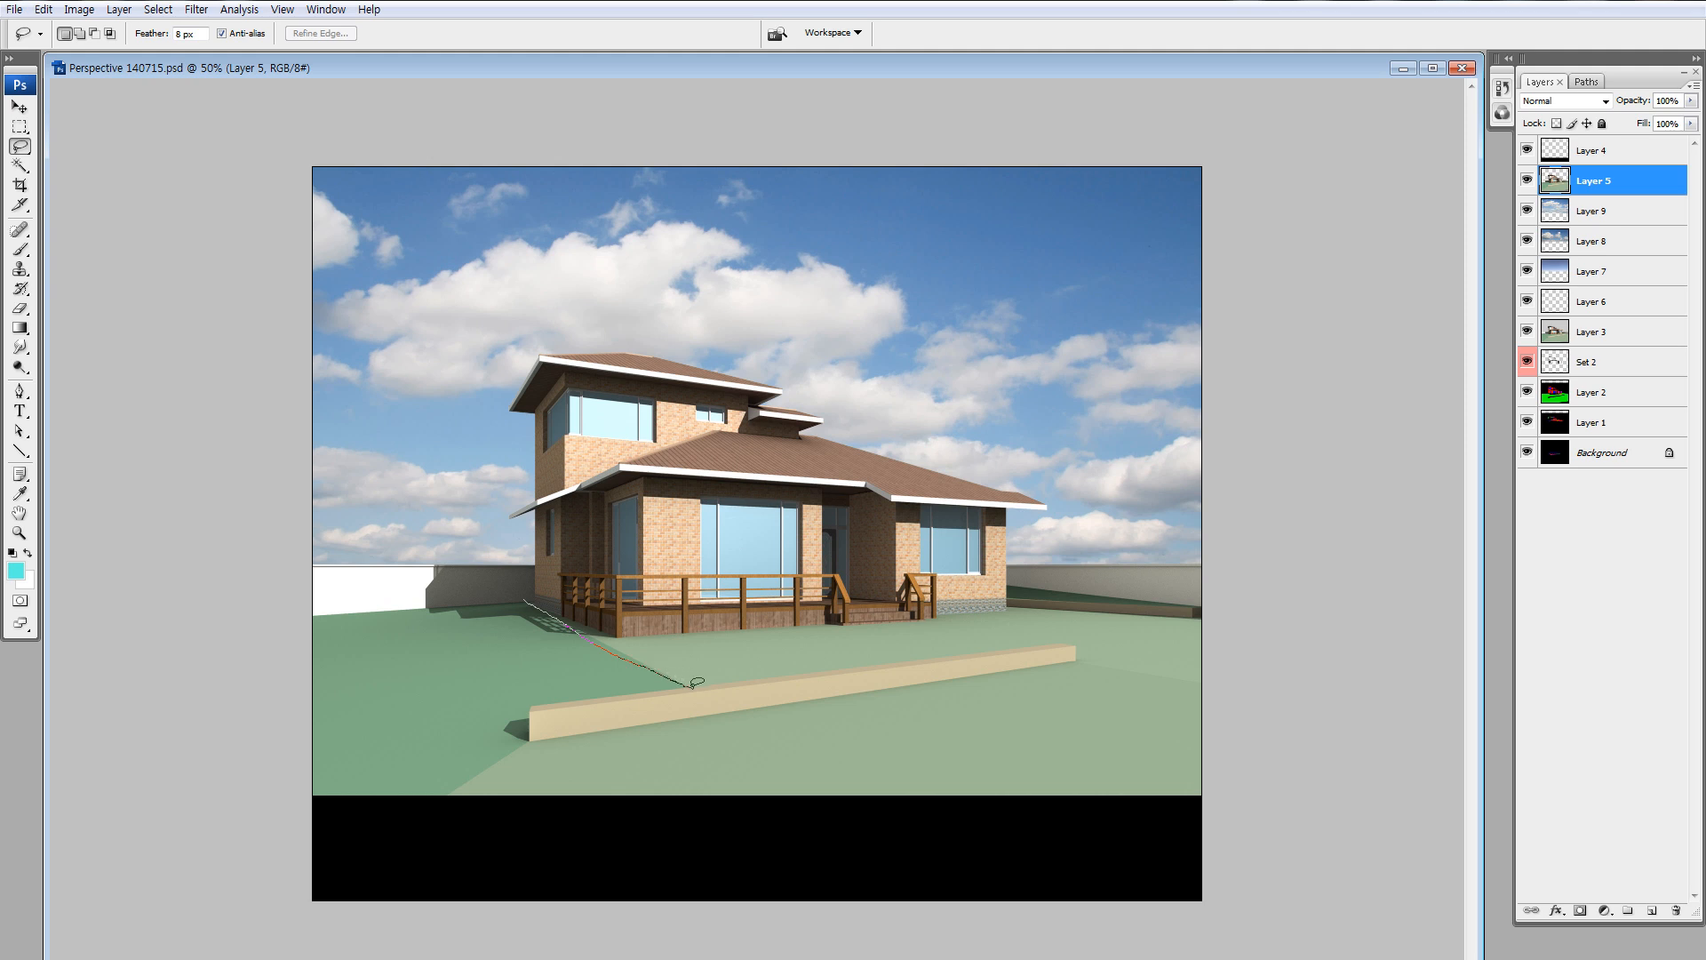
mouse_move(613, 689)
left_mouse_down()
mouse_move(320, 822)
mouse_move(309, 635)
left_mouse_up()
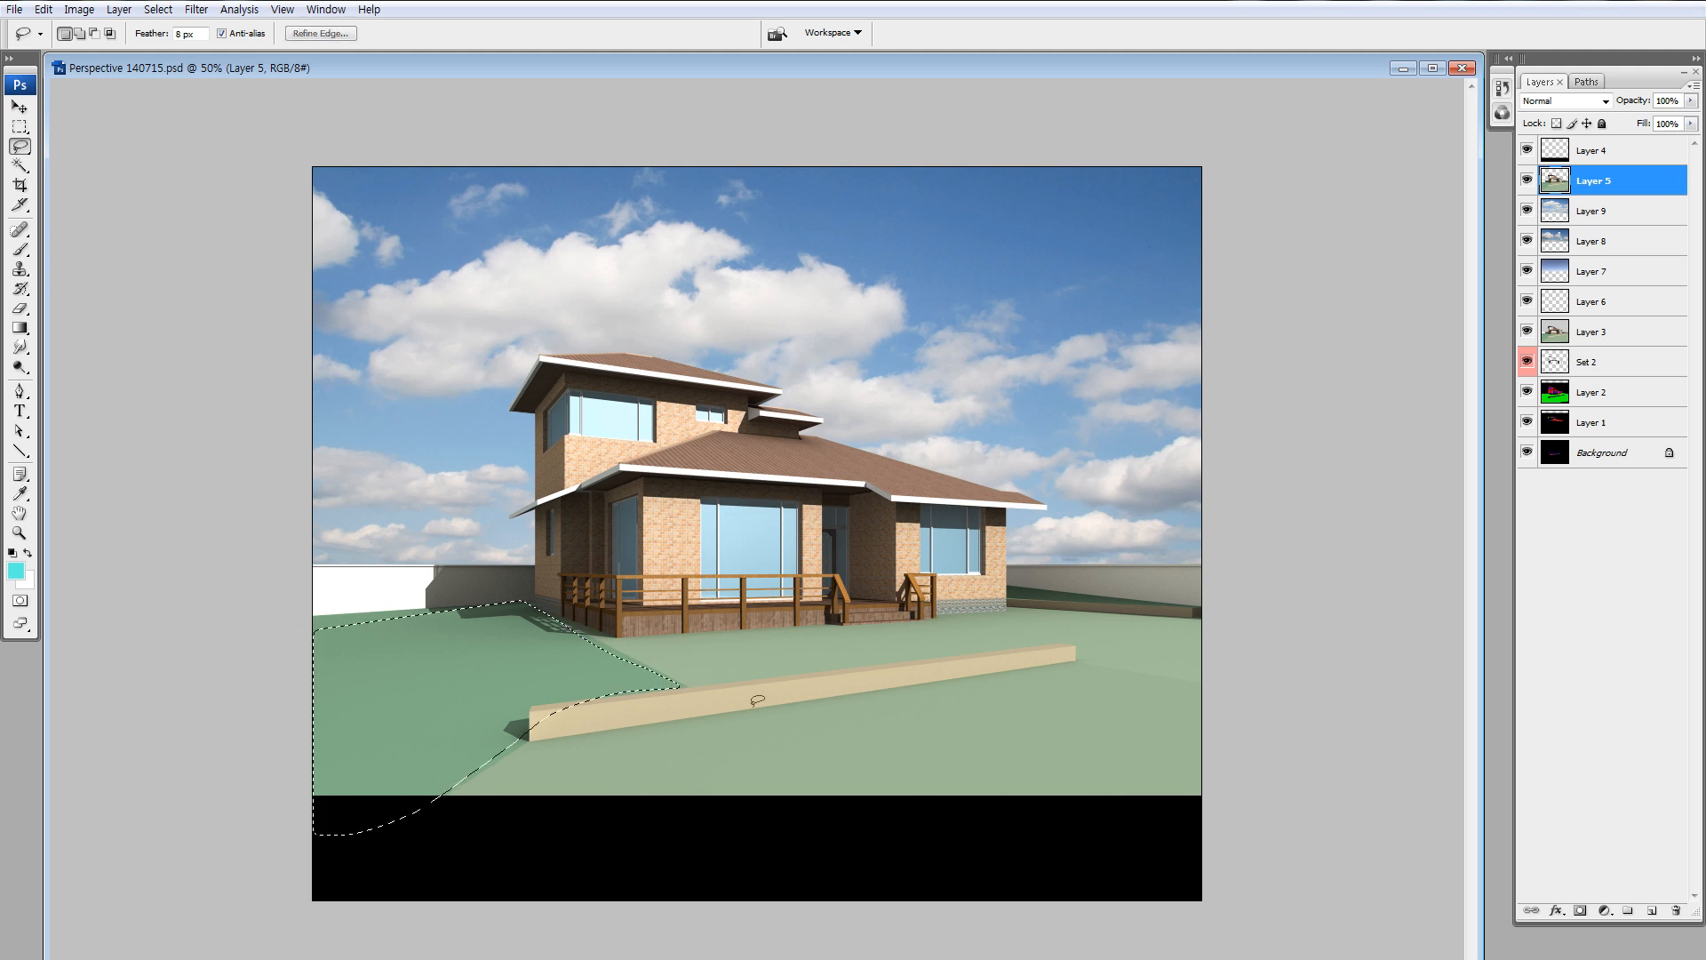
mouse_move(537, 557)
left_mouse_down()
mouse_move(711, 680)
mouse_move(1059, 622)
mouse_move(977, 545)
left_mouse_up()
mouse_move(1099, 661)
left_mouse_down()
mouse_move(1042, 784)
mouse_move(1103, 656)
left_mouse_up()
mouse_move(556, 650)
left_mouse_down()
mouse_move(524, 742)
mouse_move(1058, 650)
mouse_move(711, 673)
left_mouse_up()
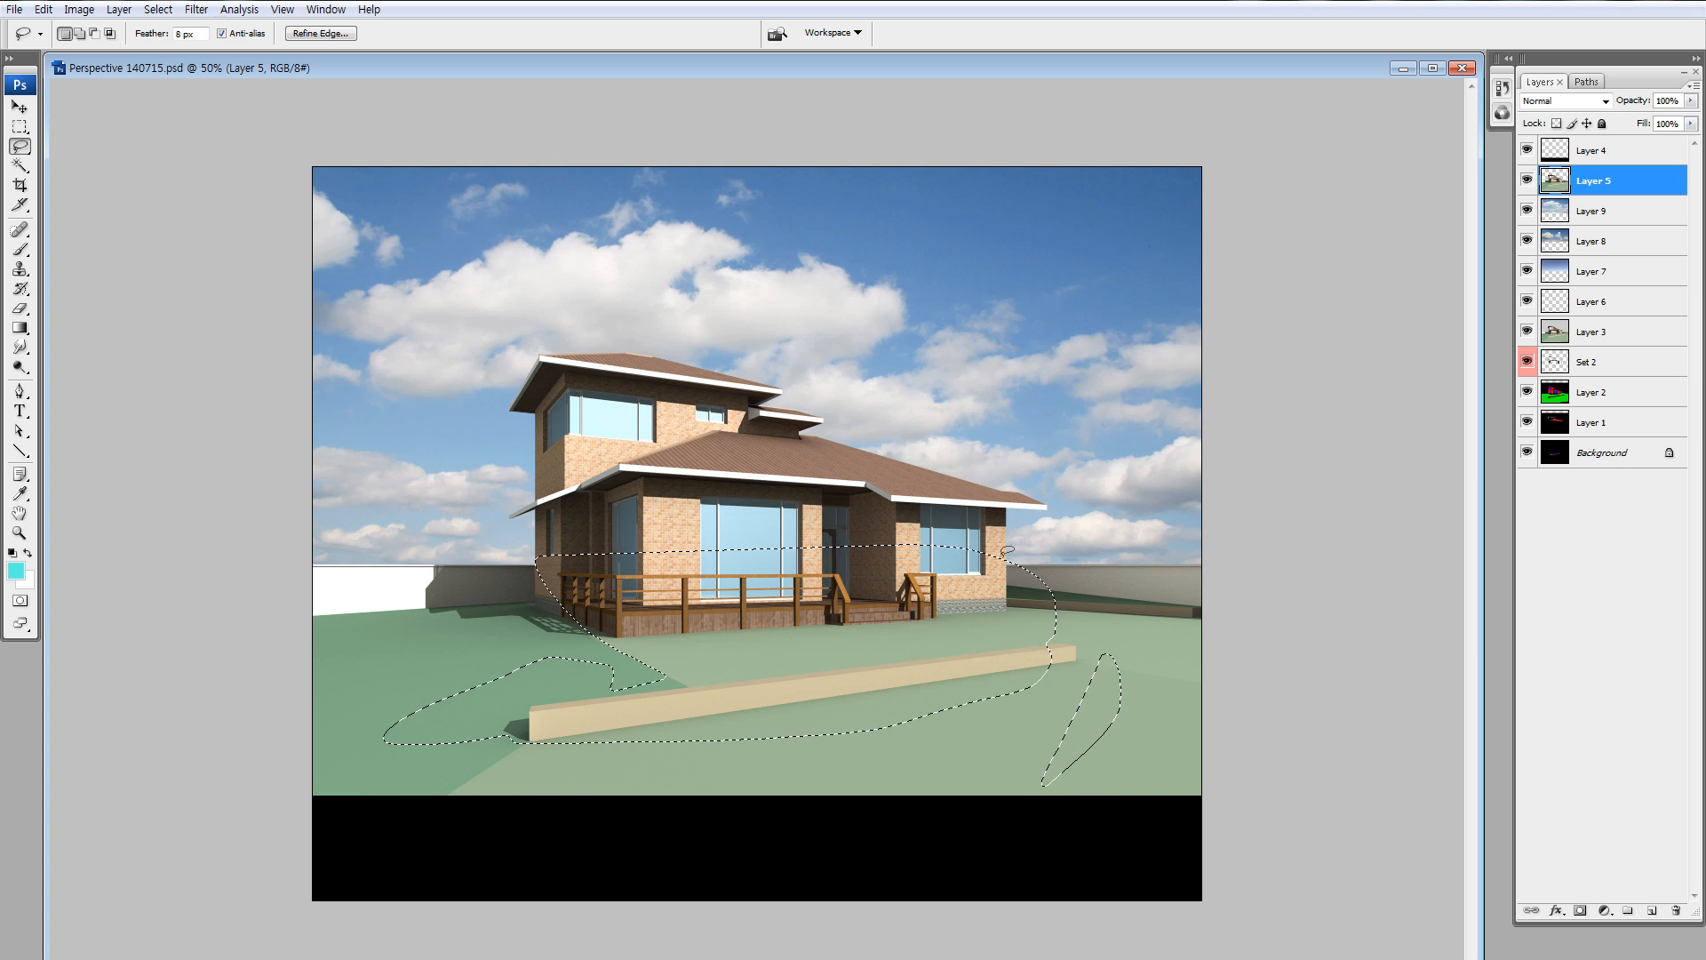
key("ctrl+d")
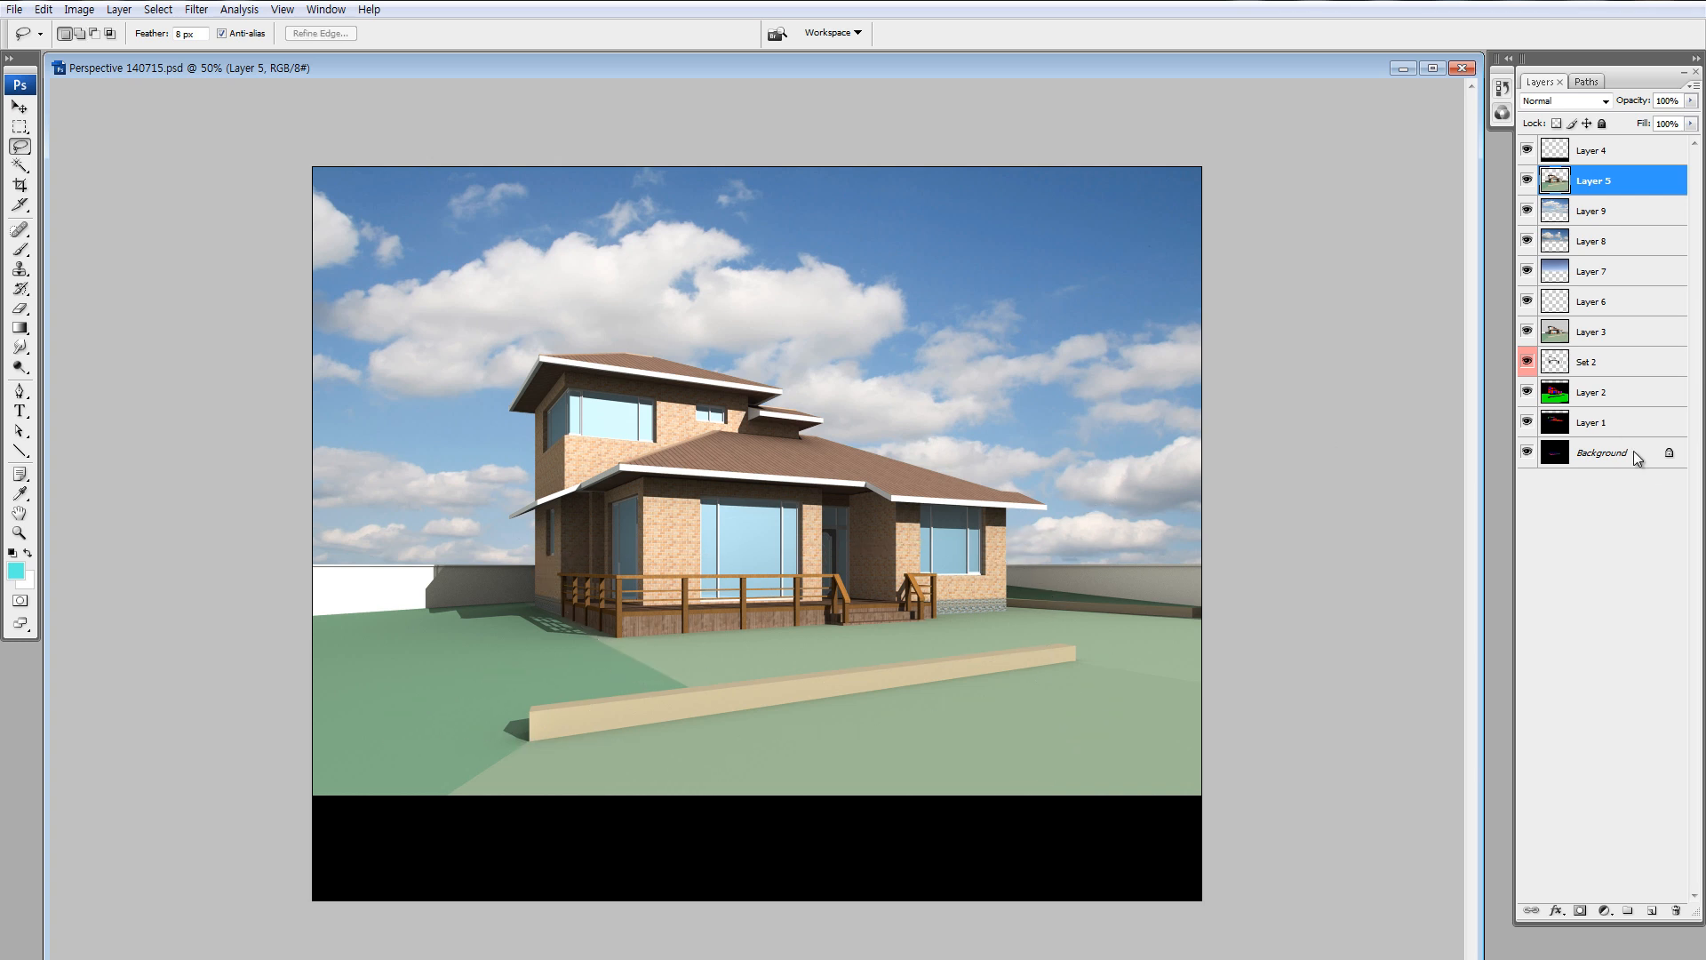
Isolate the colour-coded Layer 2 and load its green channel as a selection of the ground area.
left_click(1577, 400)
left_click(1526, 392, "alt")
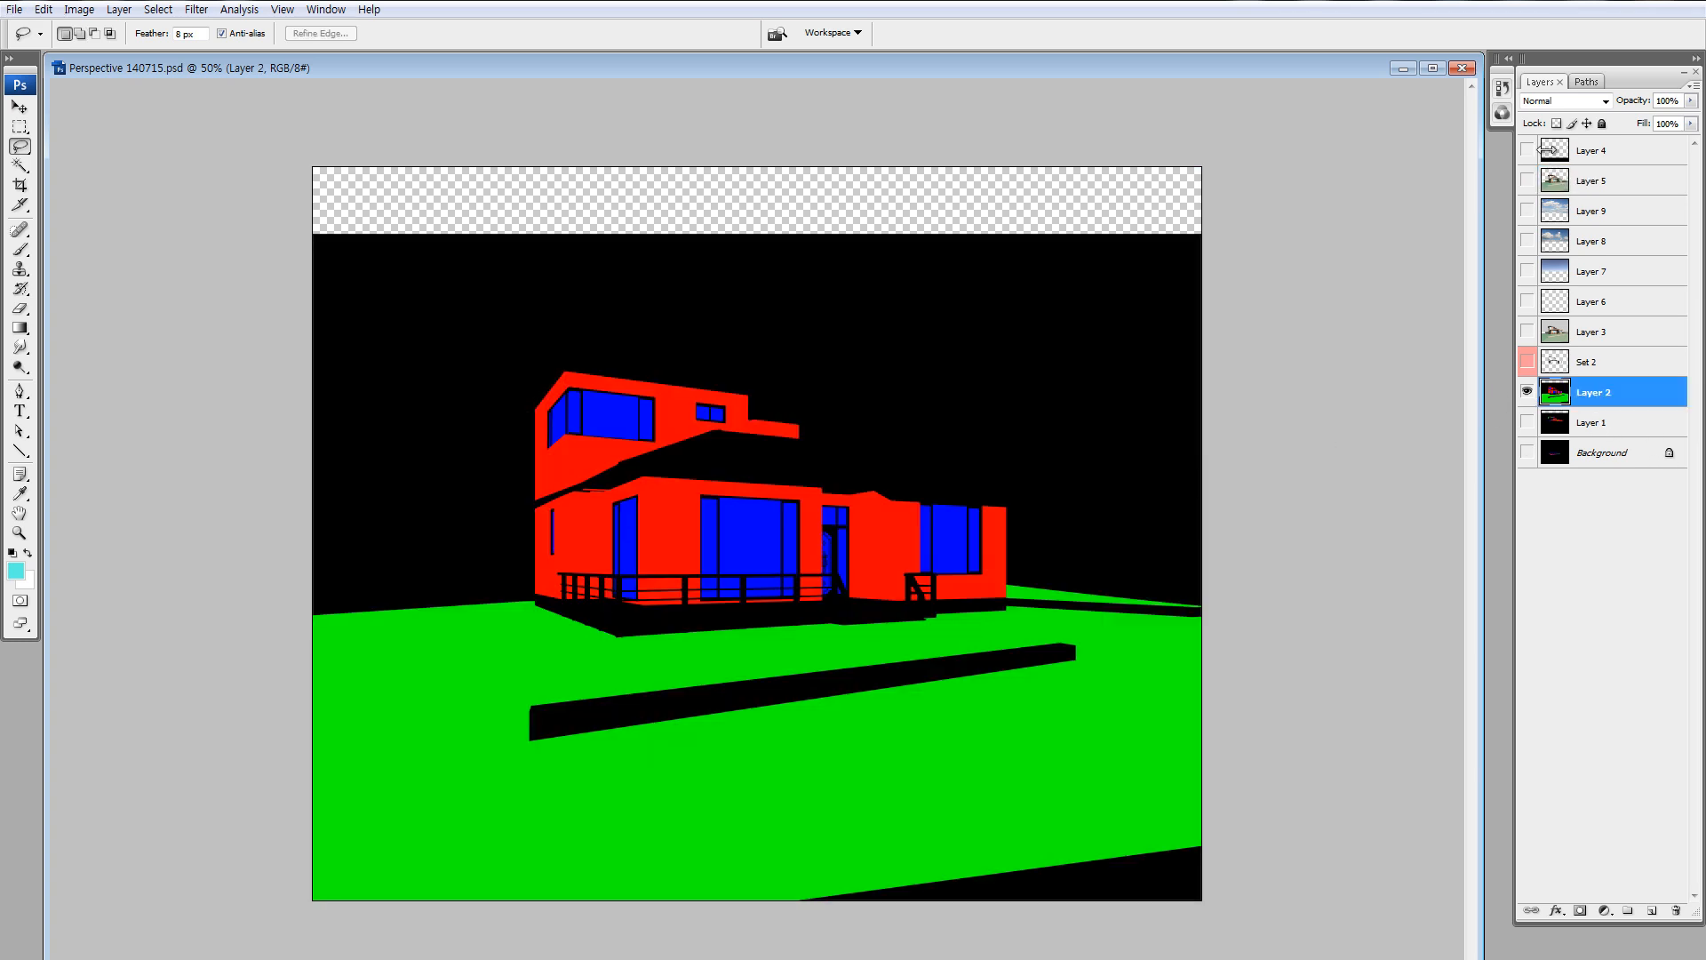
left_click(1501, 112)
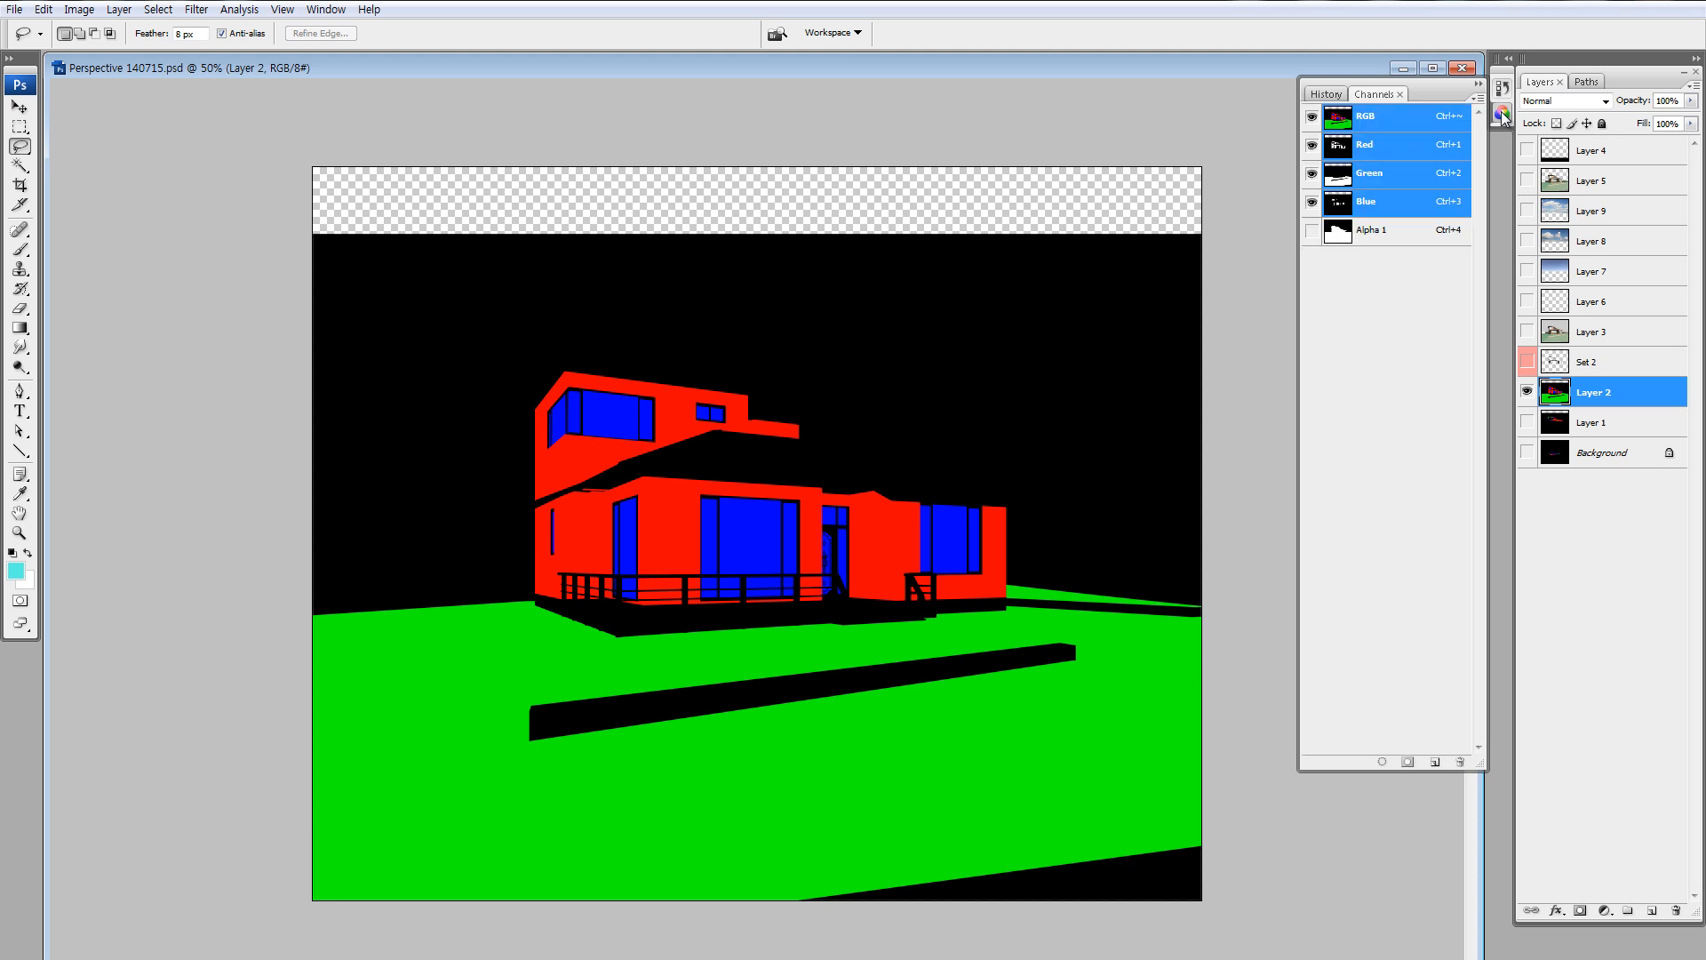
left_click(1342, 180, "ctrl")
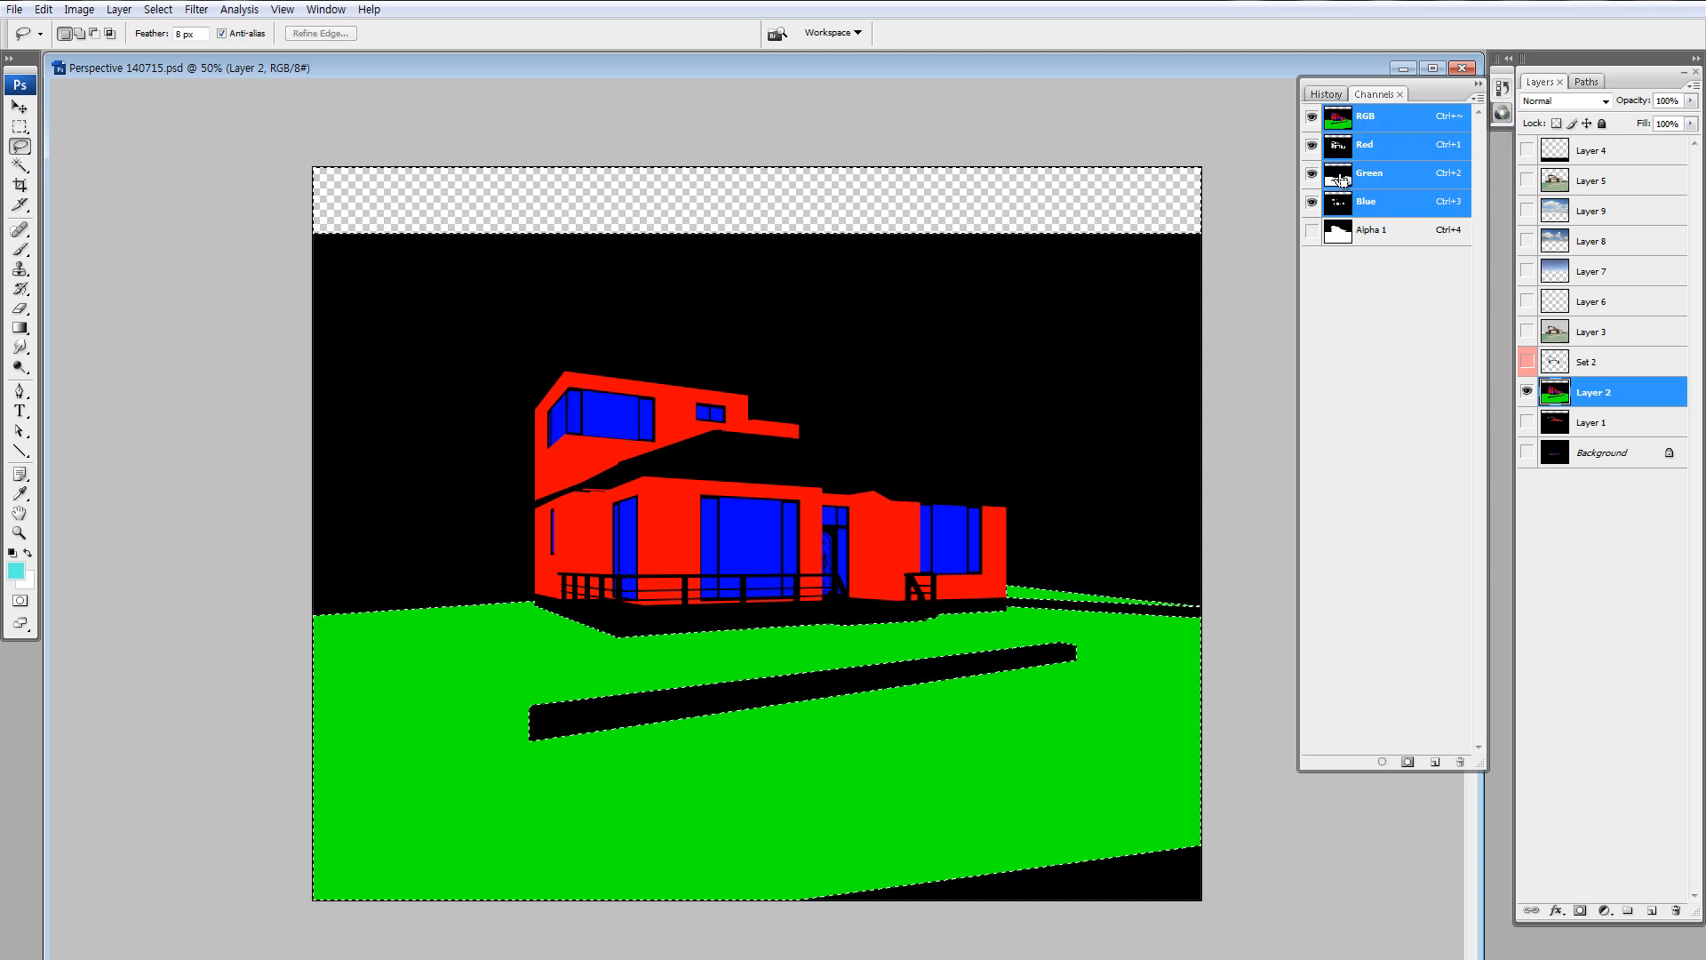
Copy the selected ground from Layer 5 to a new layer and show only that layer.
left_click(1526, 180)
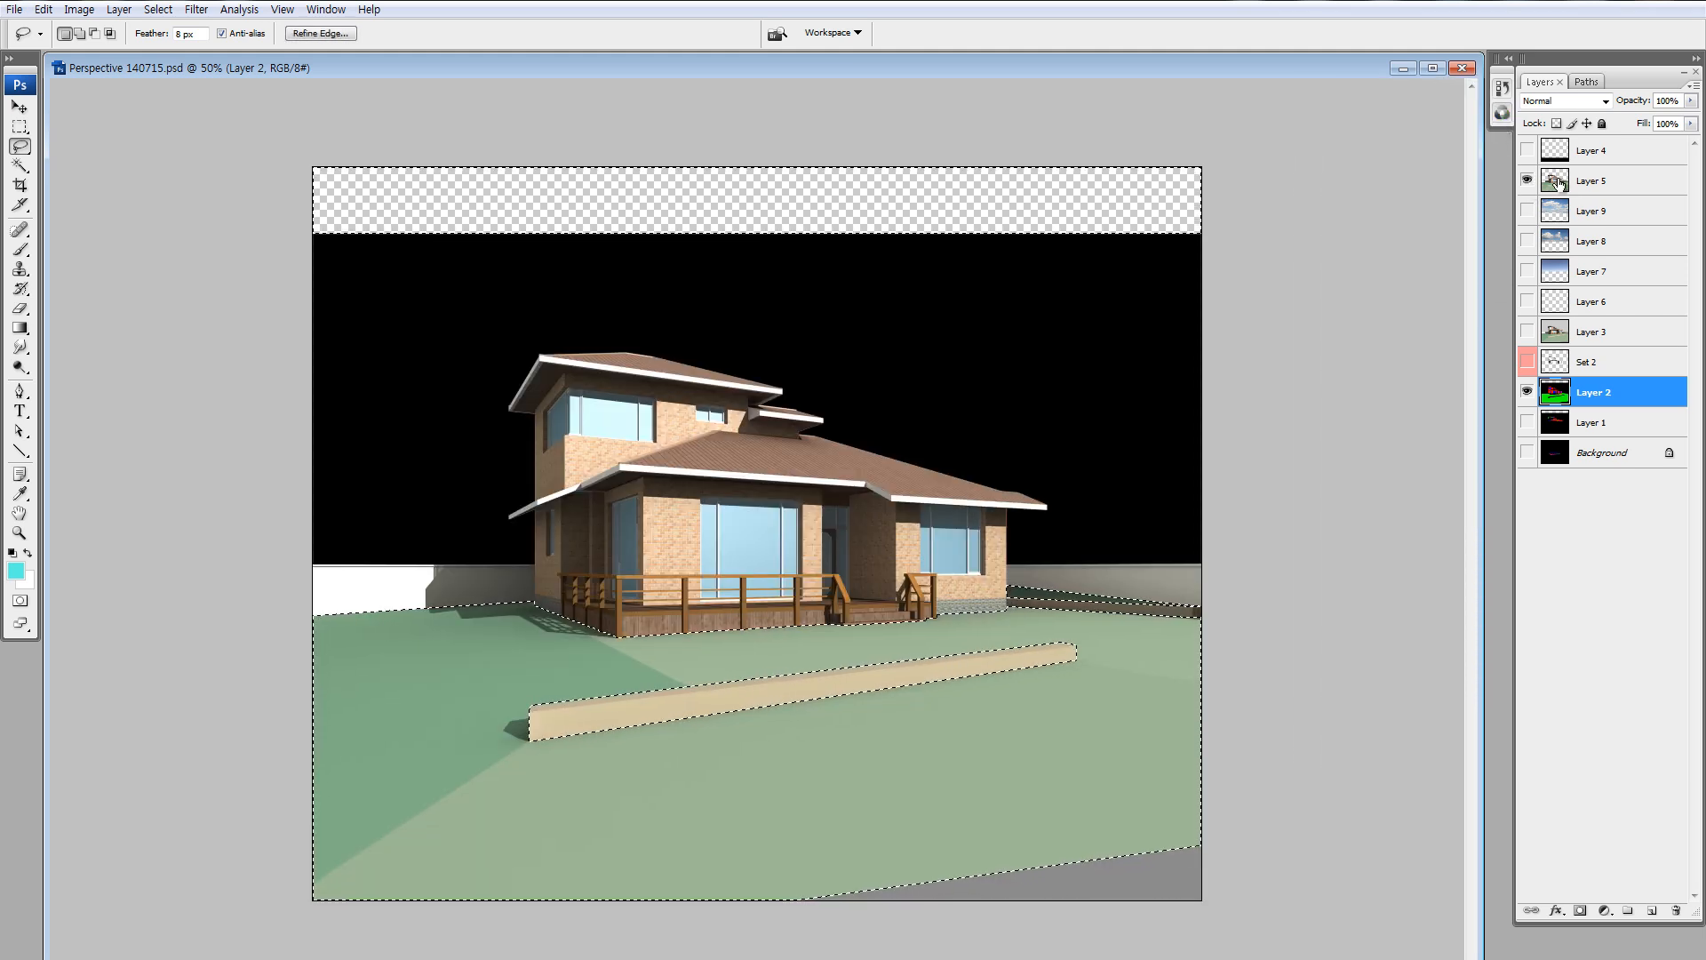
left_click(1557, 183)
key("ctrl+j")
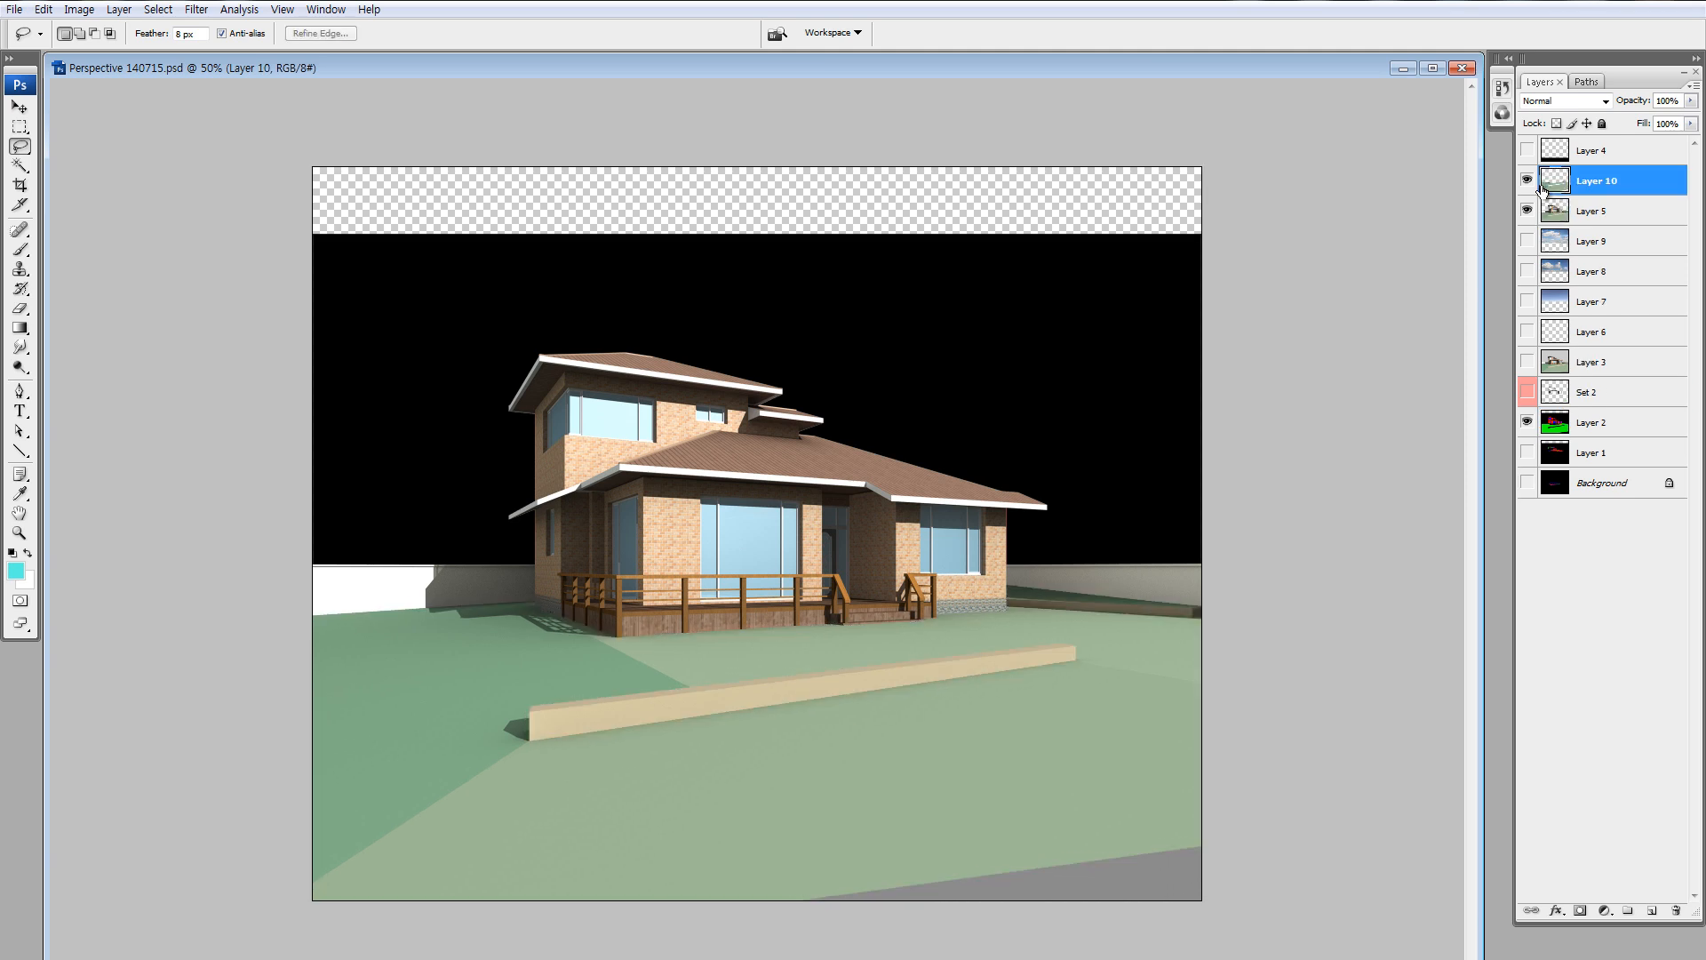
left_click(1527, 181, "alt")
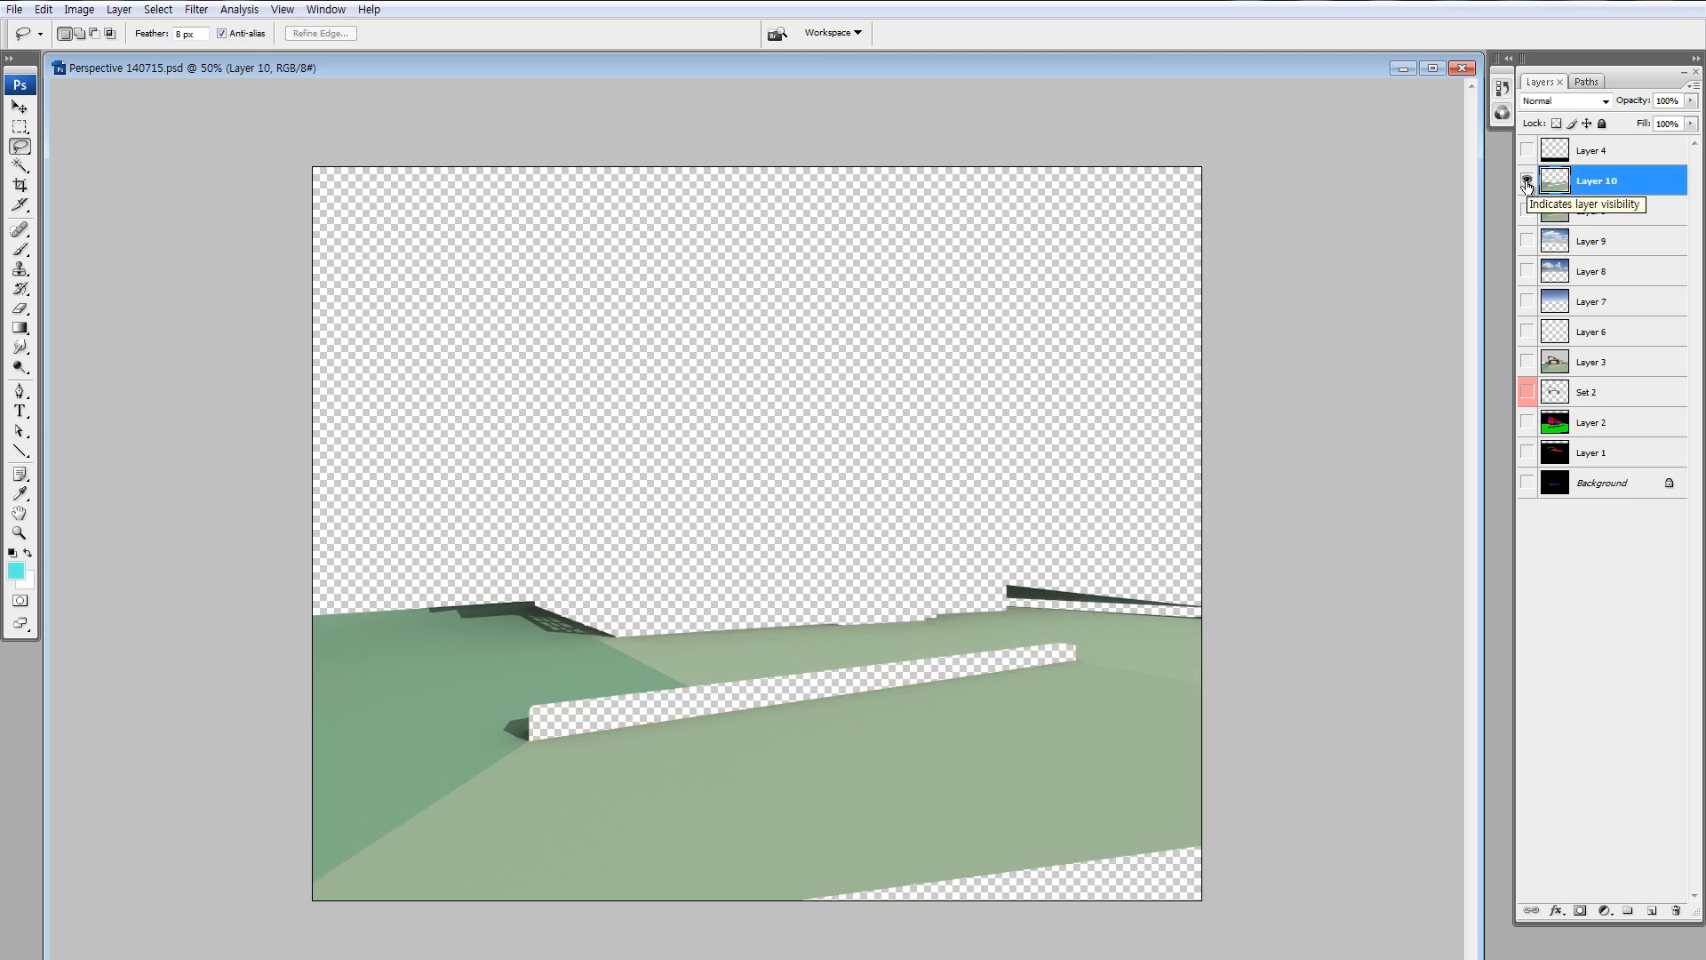
Cover the empty wall-shaped gap in the ground layer with copies of a lassoed lawn patch feathered 8 px.
mouse_move(598, 687)
left_mouse_down()
mouse_move(699, 753)
mouse_move(1073, 658)
mouse_move(1031, 646)
left_mouse_up()
key("ctrl+d")
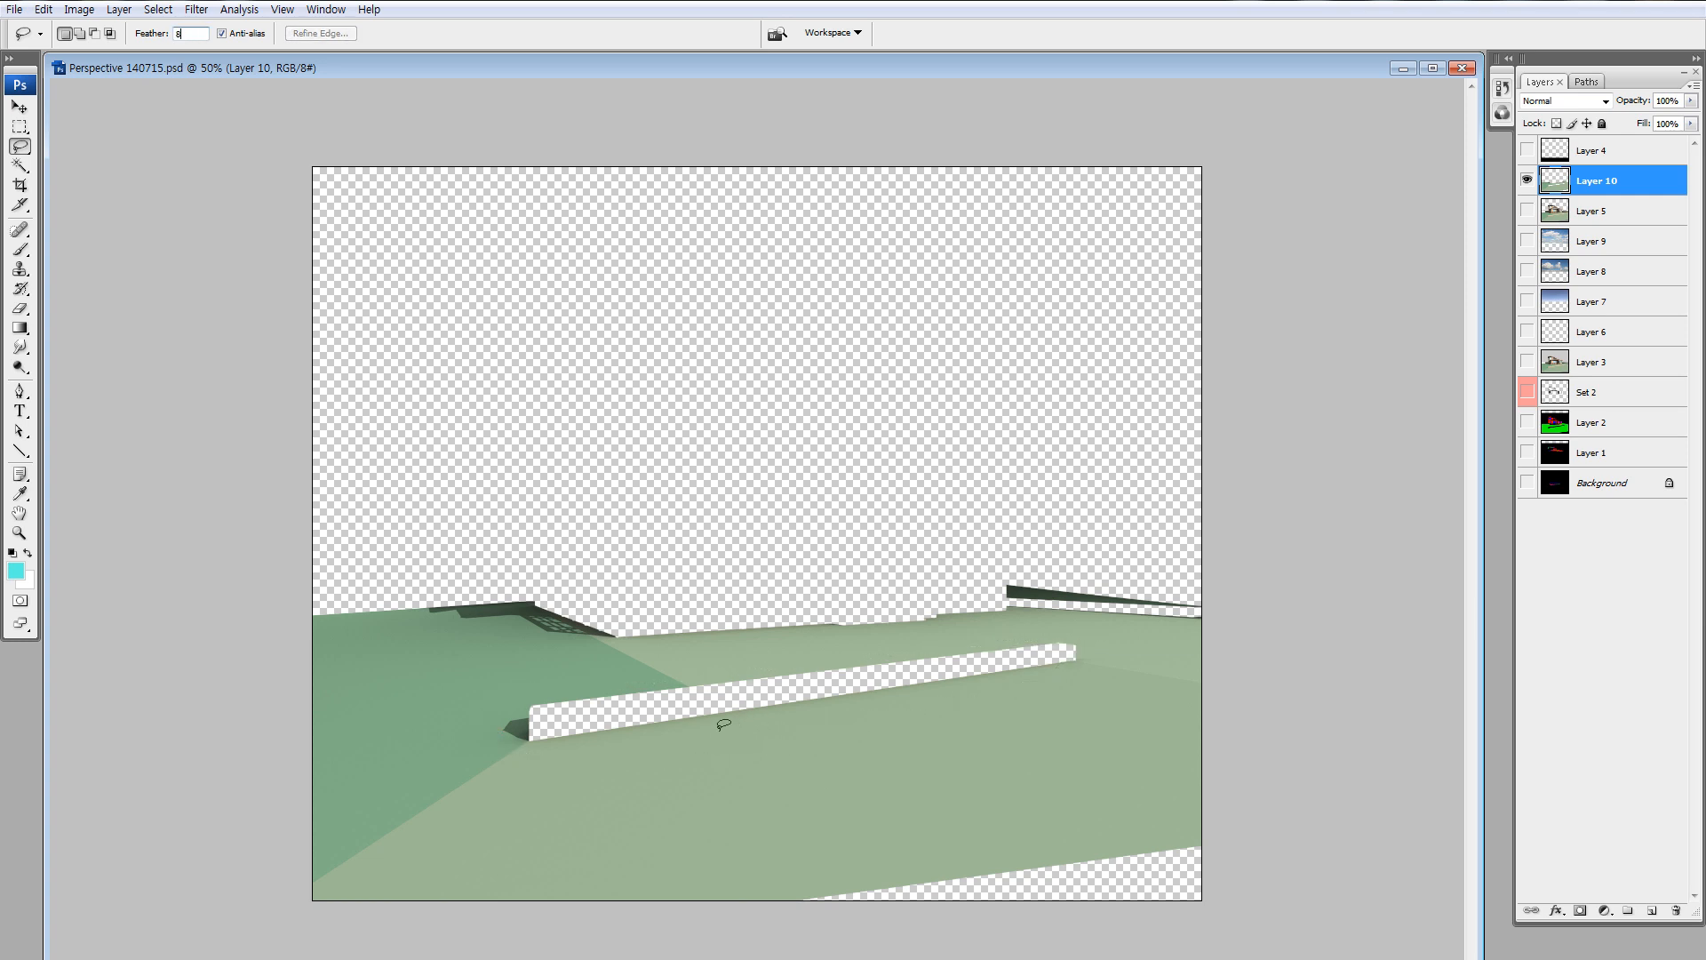
mouse_move(721, 716)
left_mouse_down()
mouse_move(625, 744)
mouse_move(955, 745)
left_mouse_up()
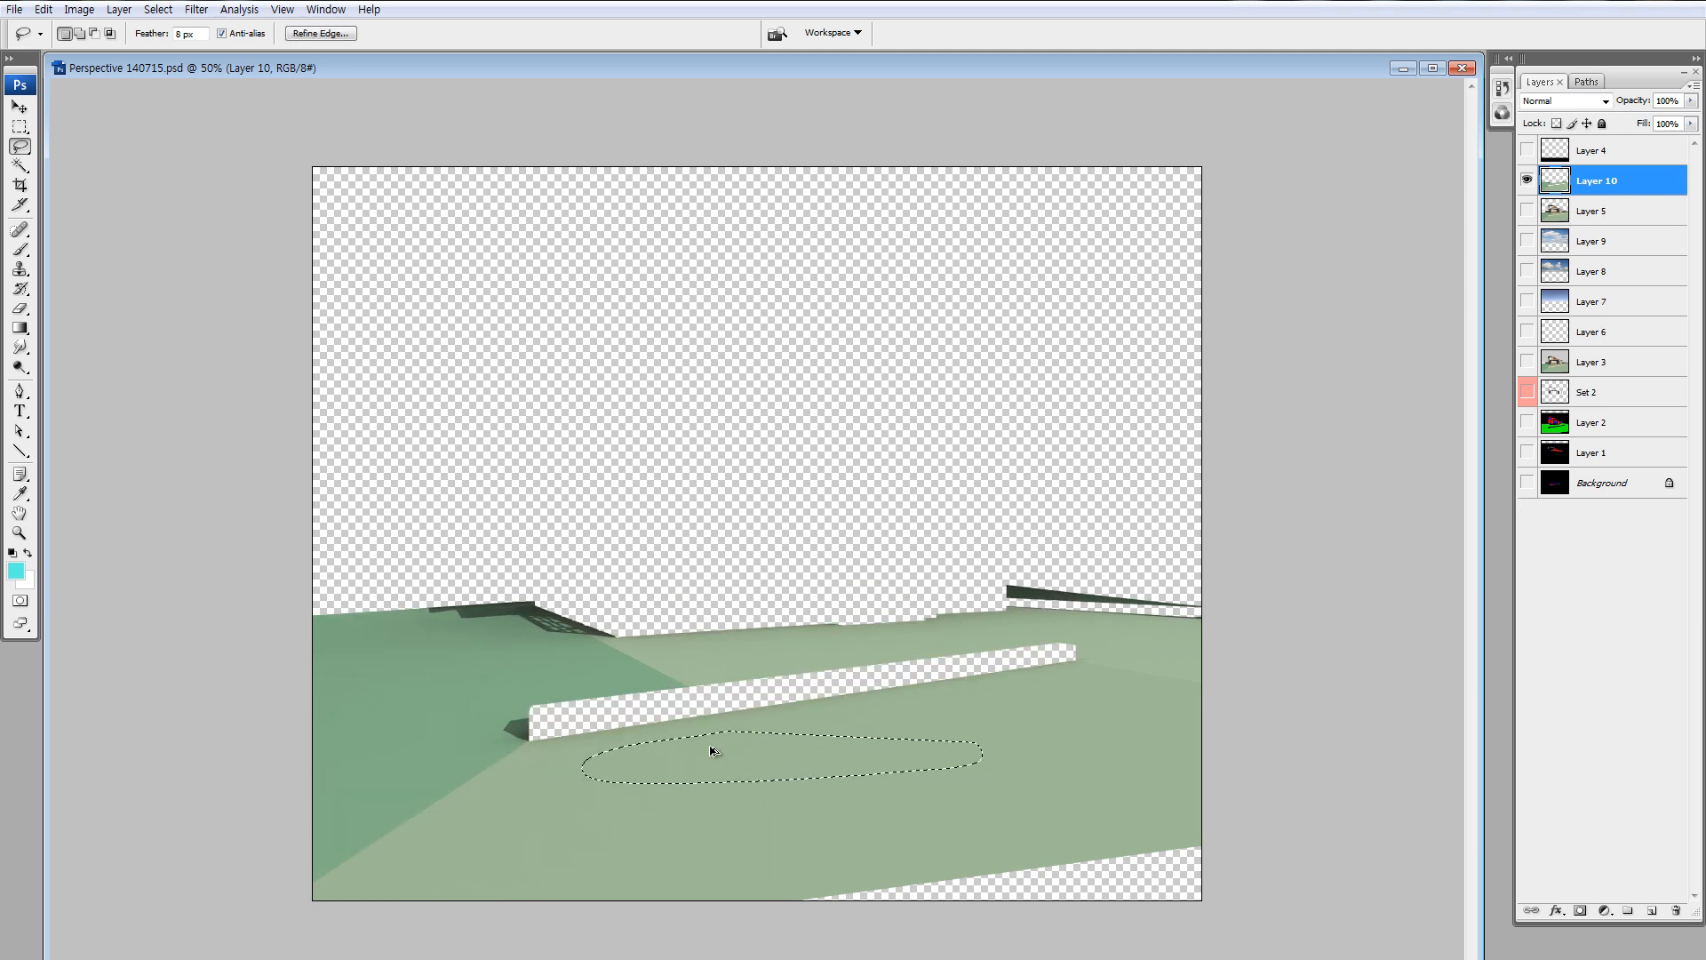
left_click_drag(712, 746, 1040, 665)
key("ctrl+d")
Copy feathered lawn patches over the low wall's shadow and the neighbouring edge of the darker green area, then deselect.
left_click_drag(560, 674, 577, 672)
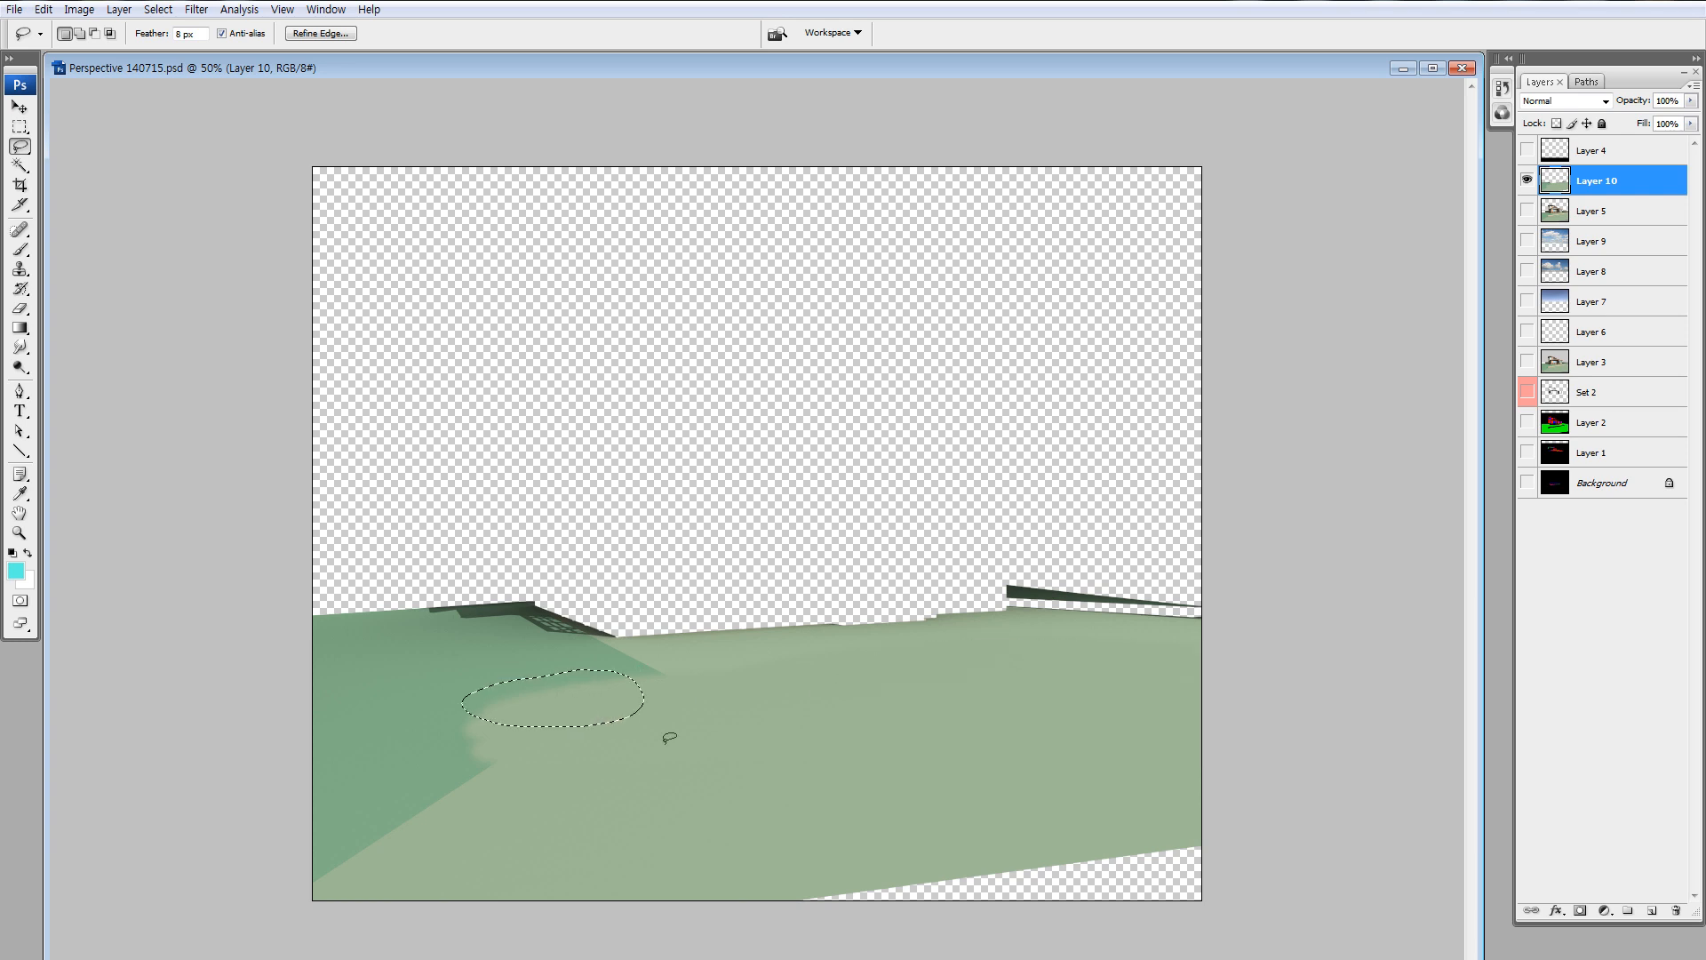
left_click_drag(666, 745, 674, 747)
left_click_drag(686, 773, 512, 760)
mouse_move(513, 760)
left_mouse_down()
mouse_move(552, 716)
mouse_move(627, 698)
mouse_move(1043, 670)
mouse_move(952, 743)
left_mouse_up()
key("ctrl+d")
key("v")
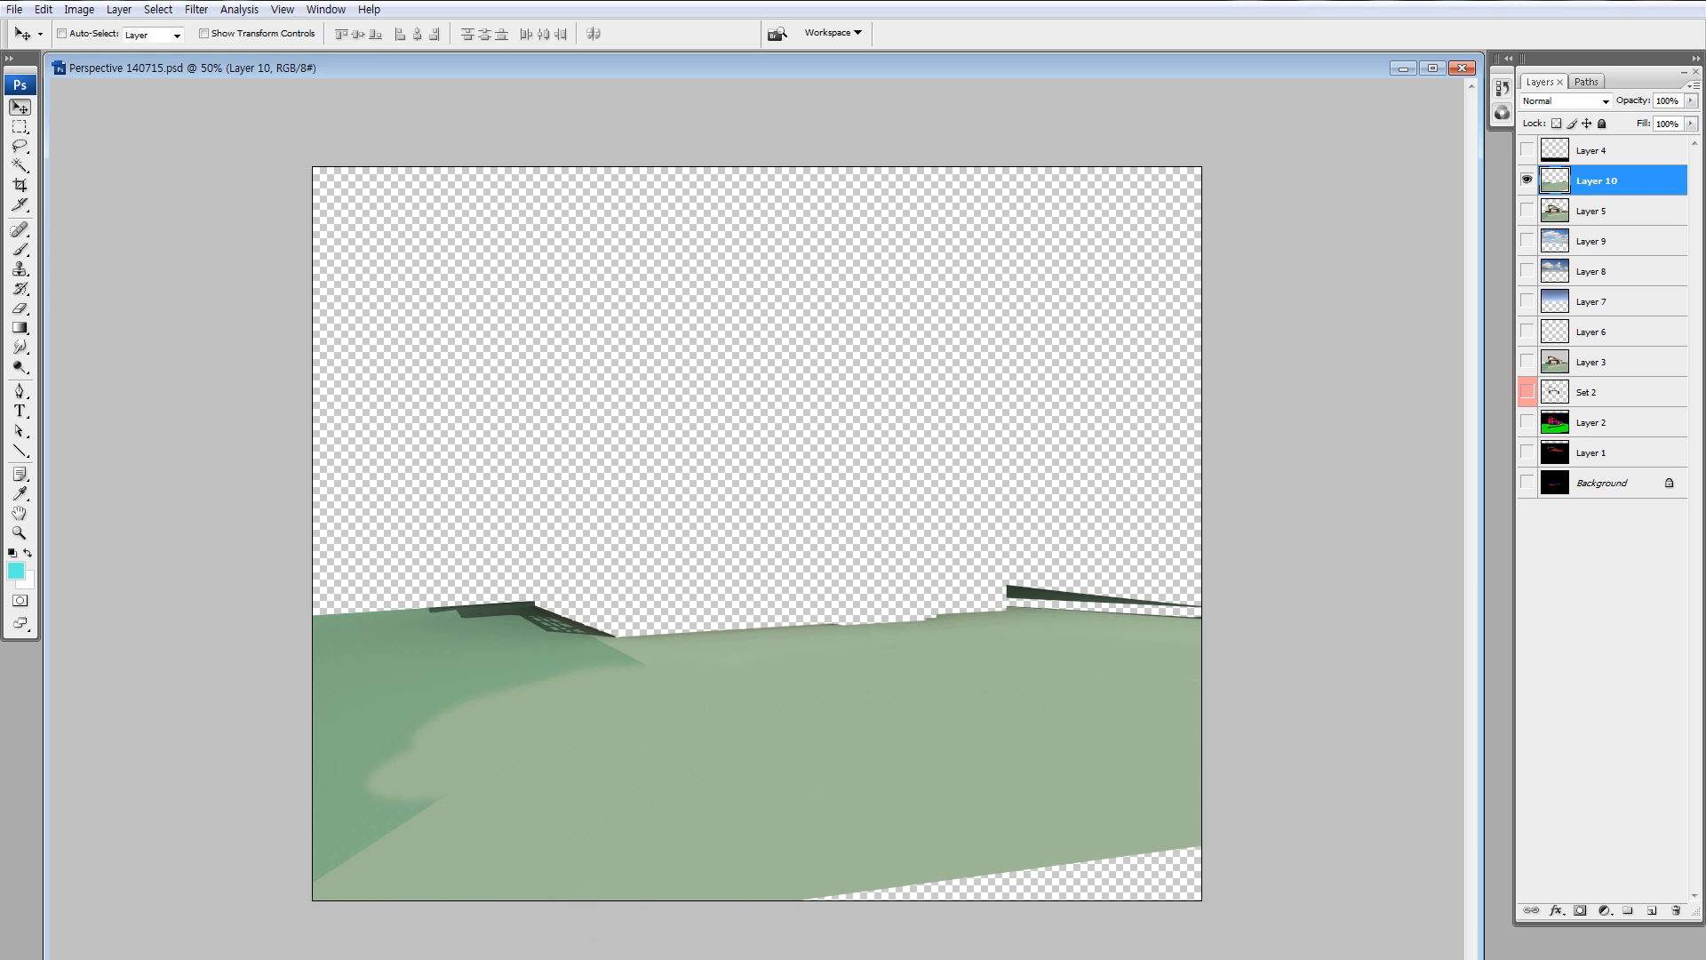
Browse the perspective 140715 folder for a lawn photo and open DSCN0095.JPG in Photoshop.
left_click(315, 940)
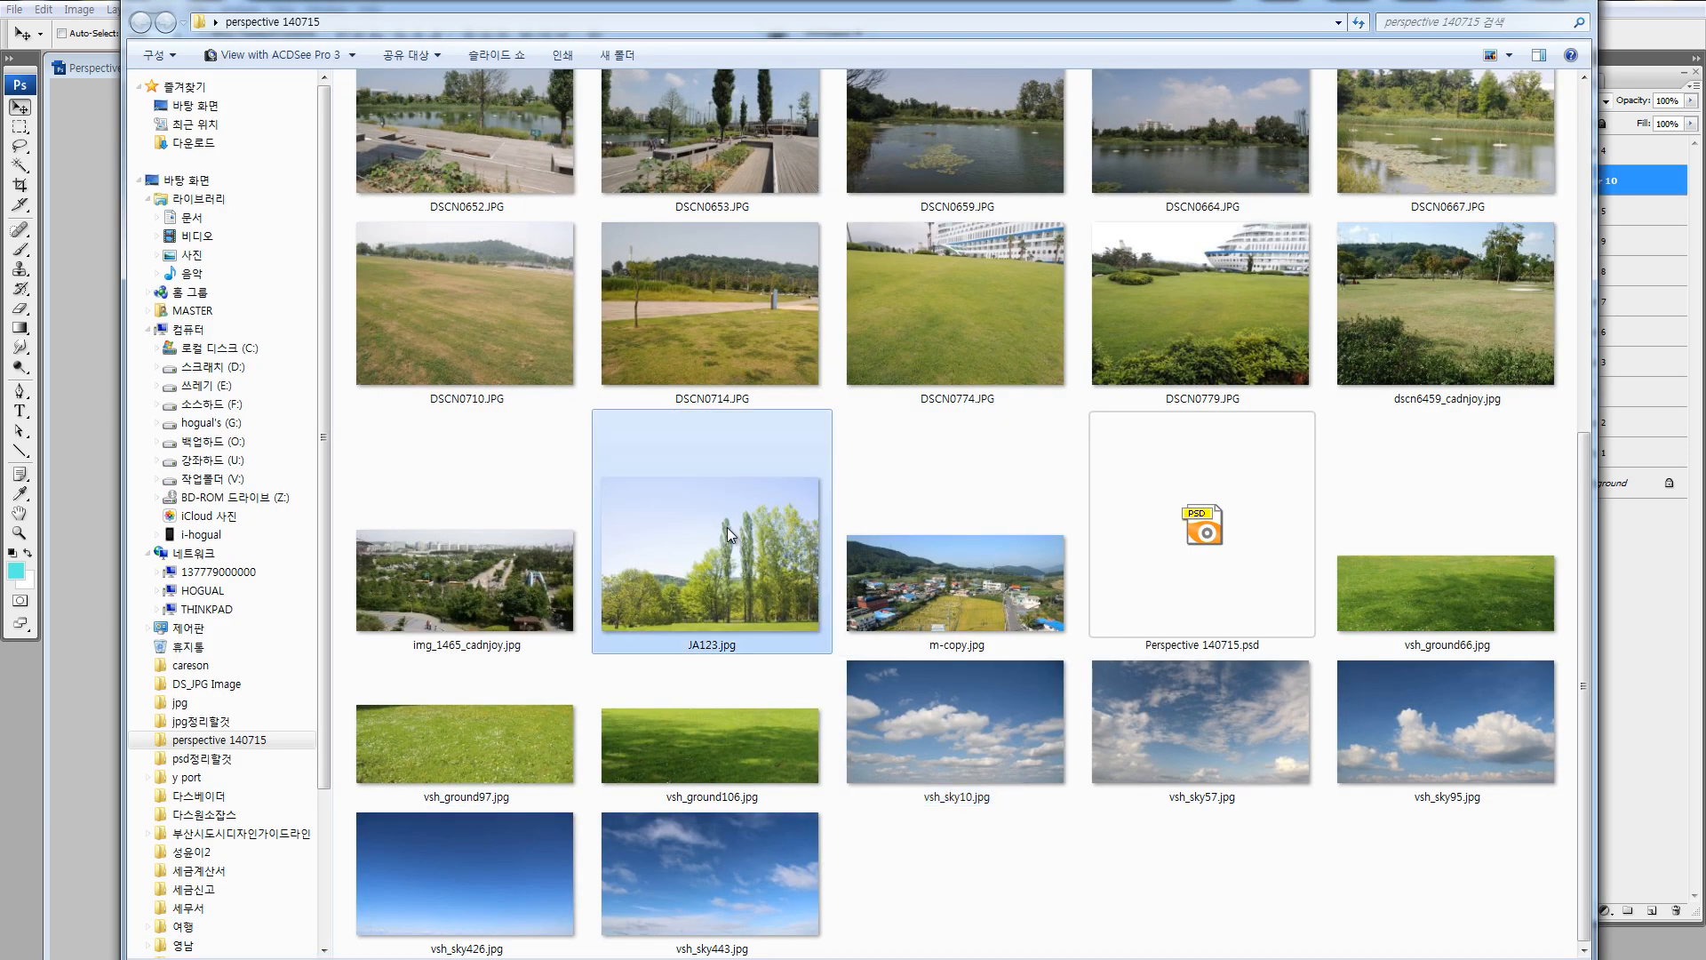
scroll(726, 526, "up", 5)
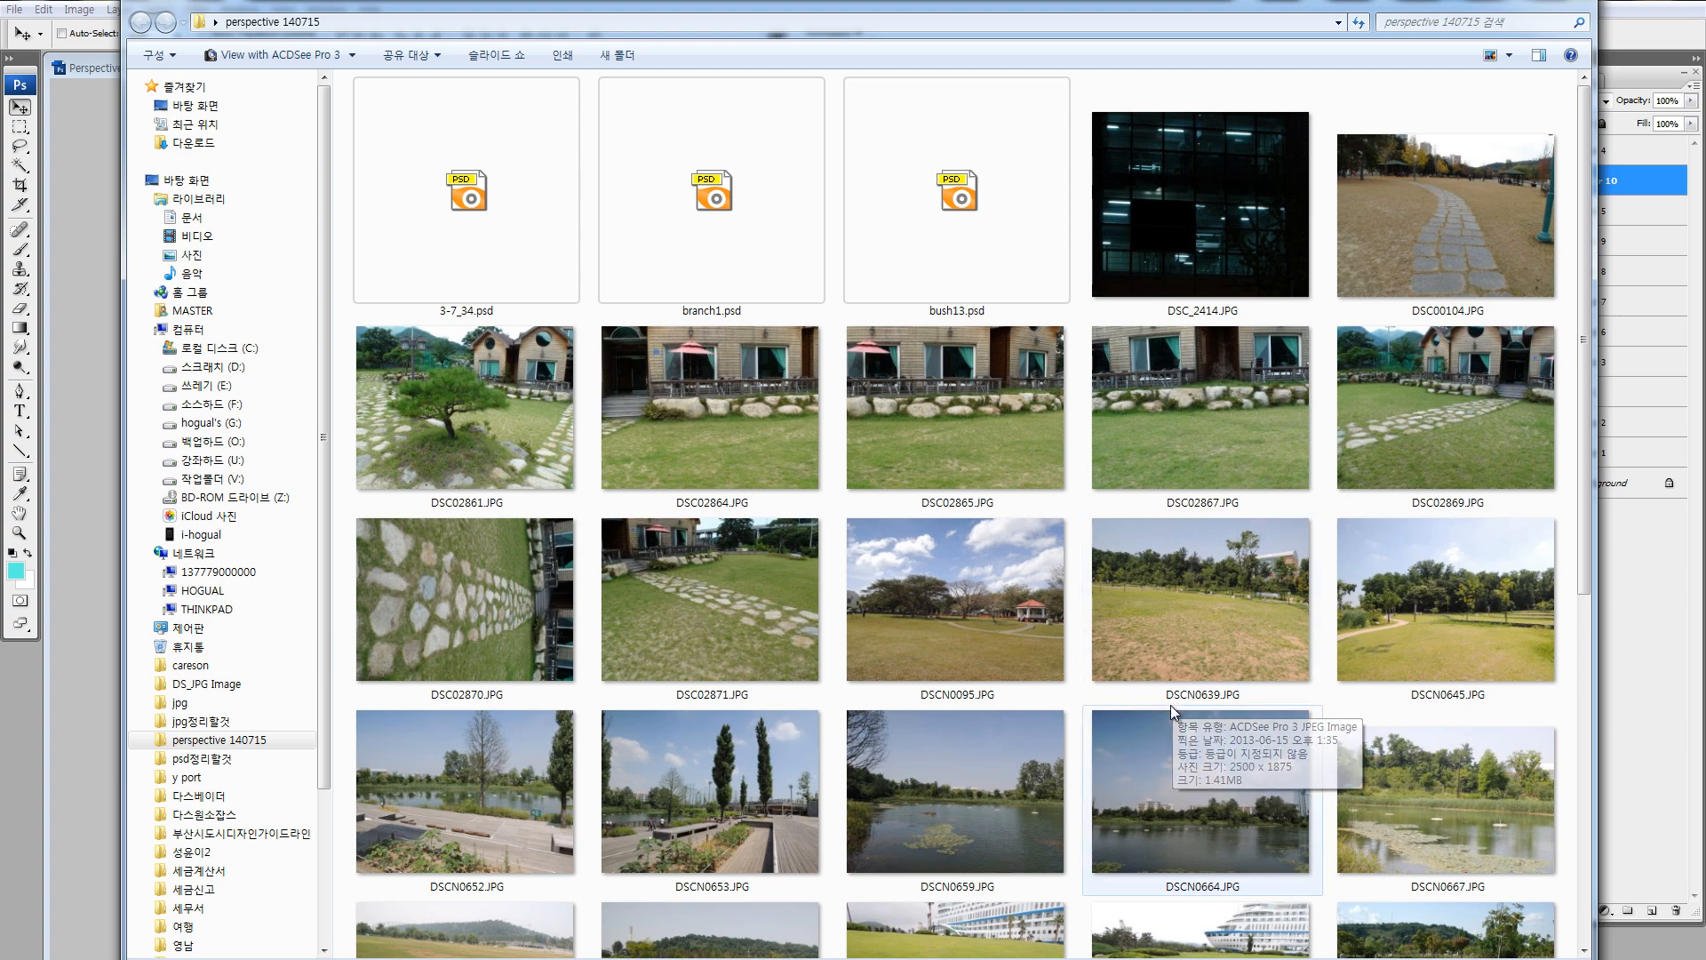
scroll(1170, 705, "down", 5)
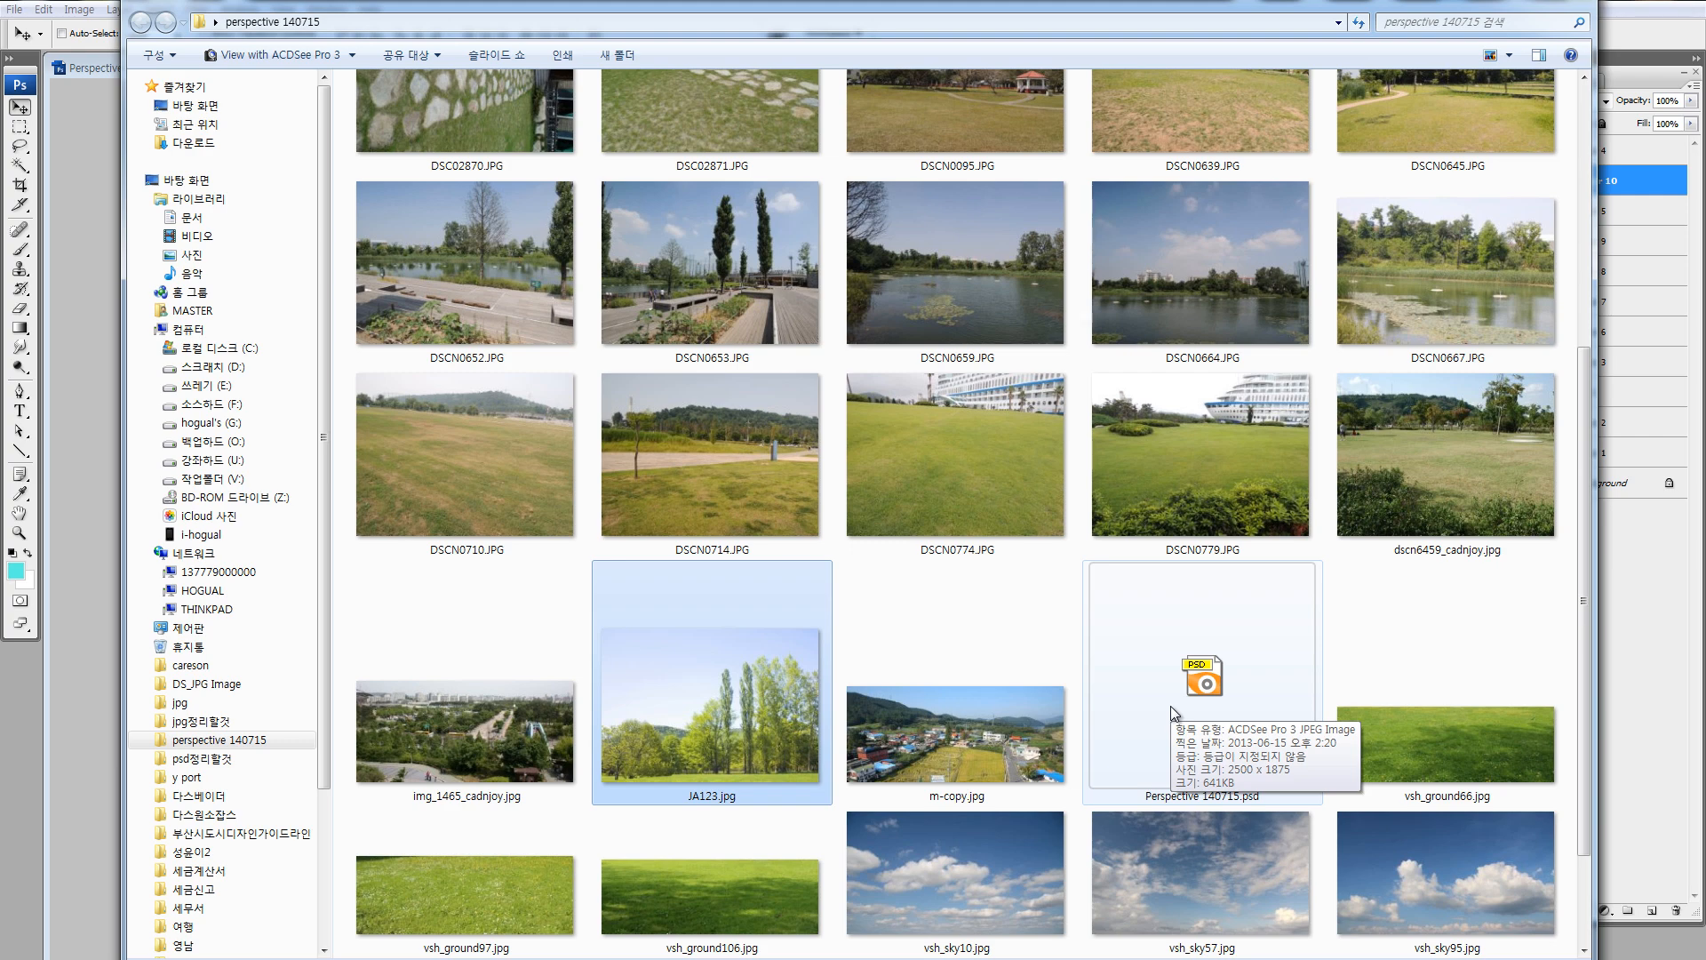
scroll(1170, 705, "up", 5)
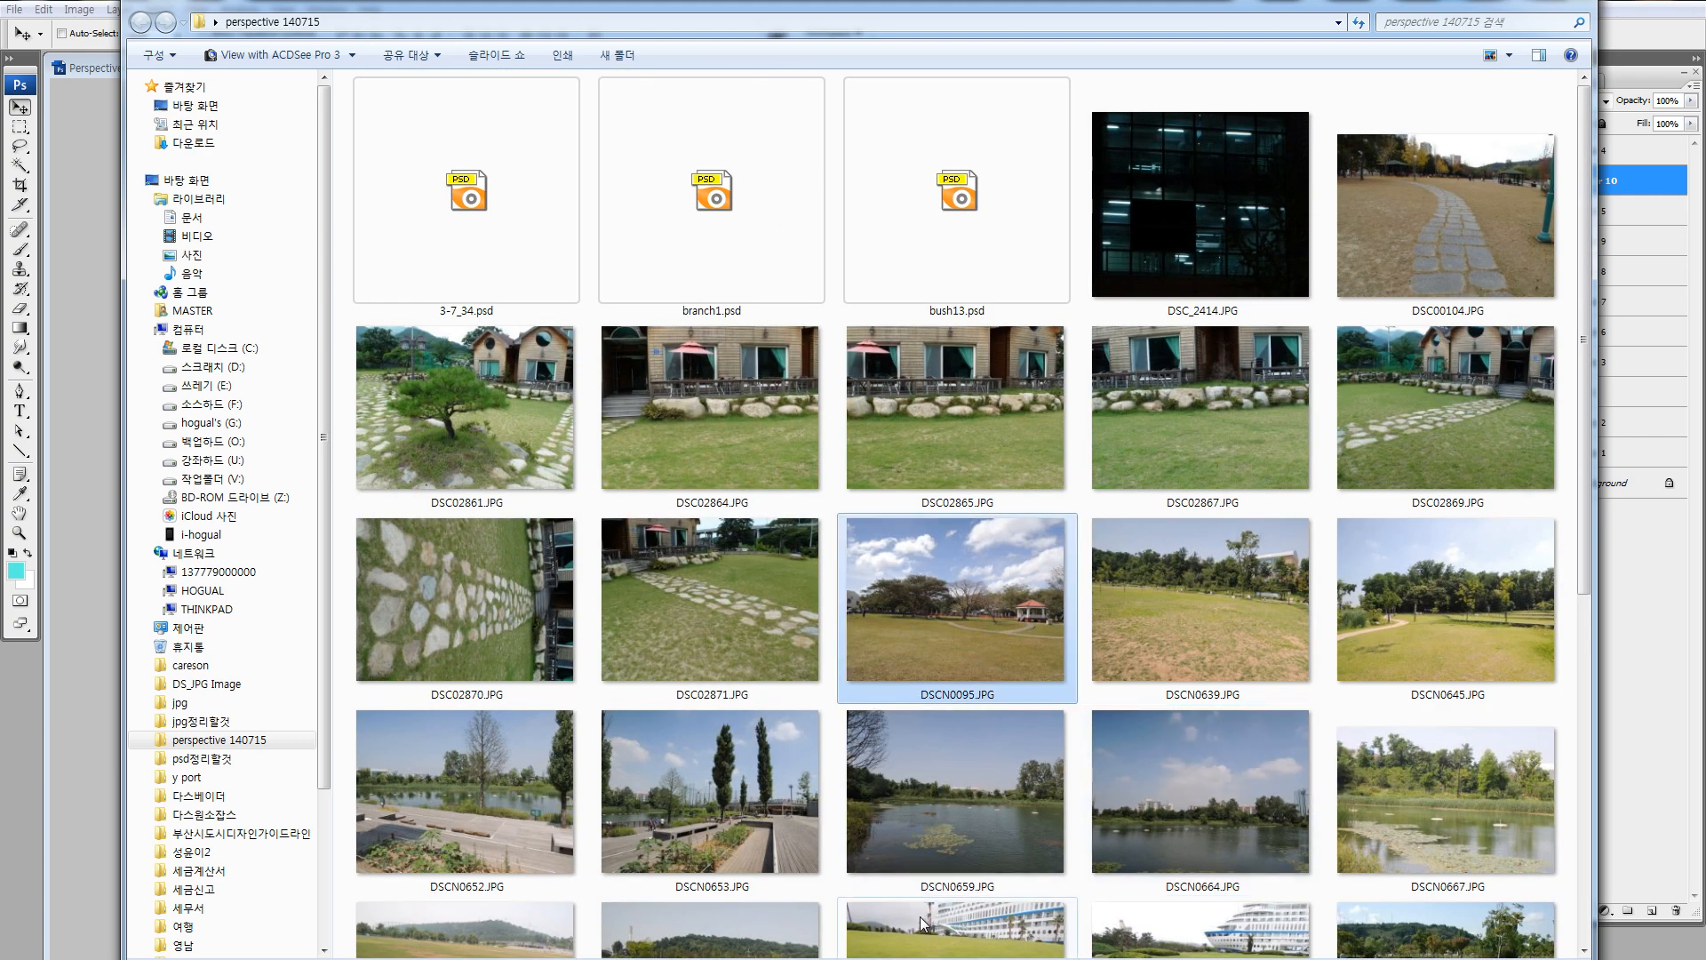
left_click_drag(944, 609, 88, 786)
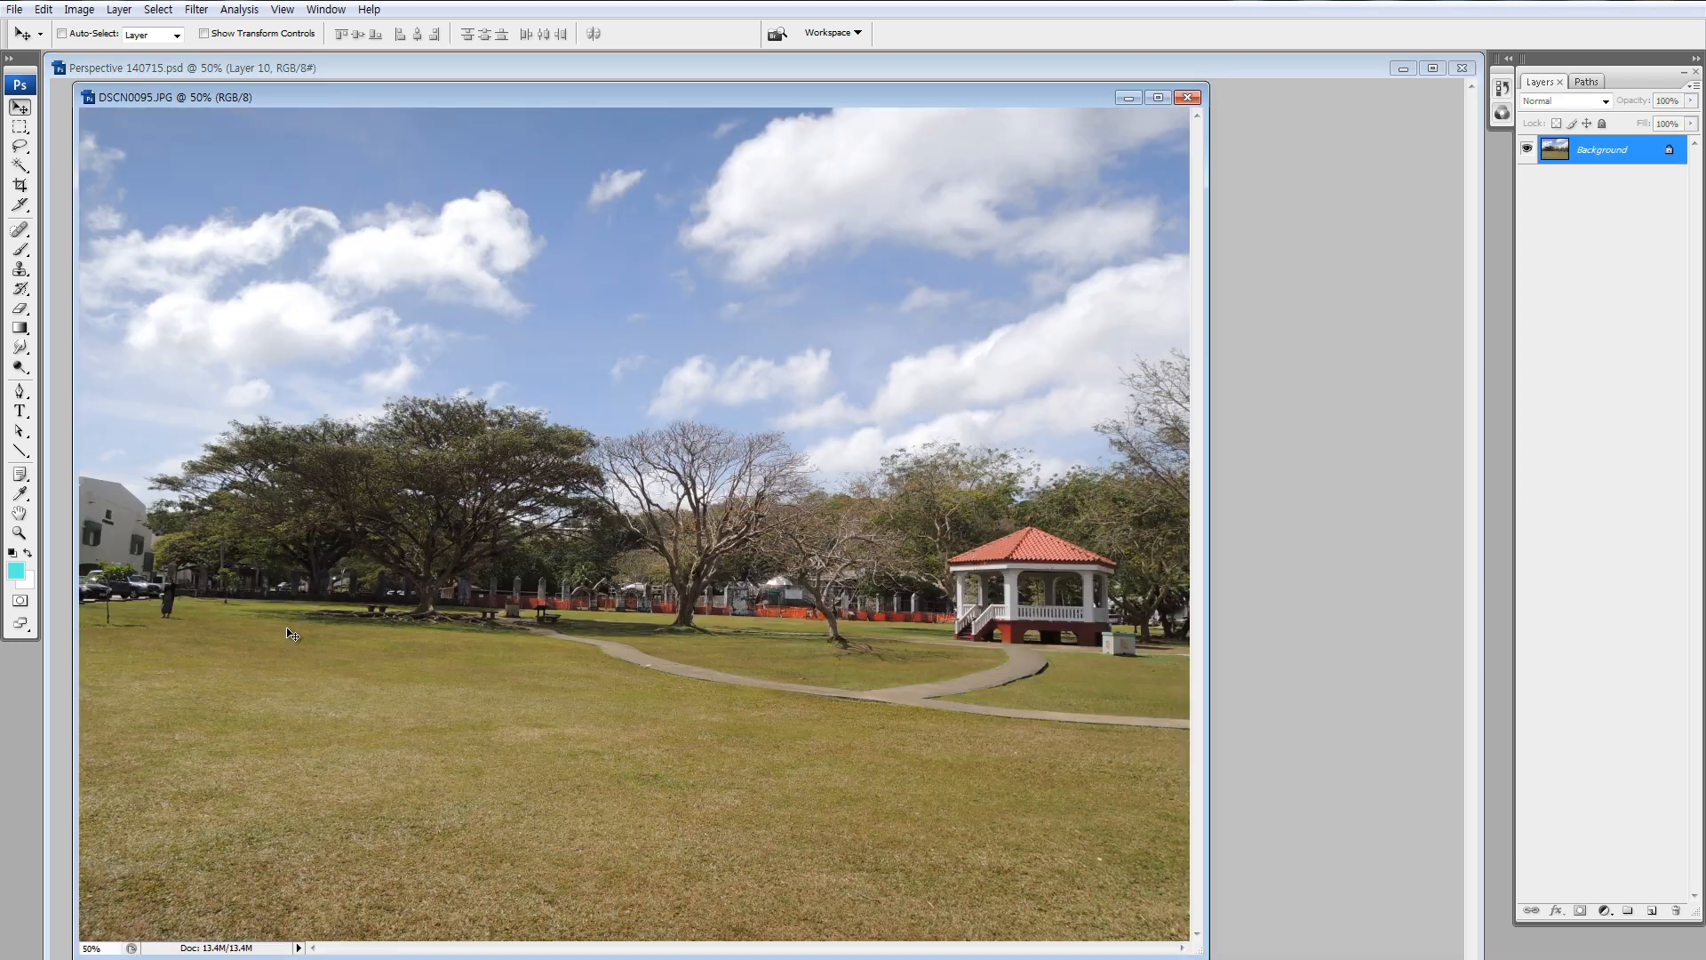
Set the rectangular marquee style to Normal and select the grass foreground across the width of DSCN0095.JPG.
key("m")
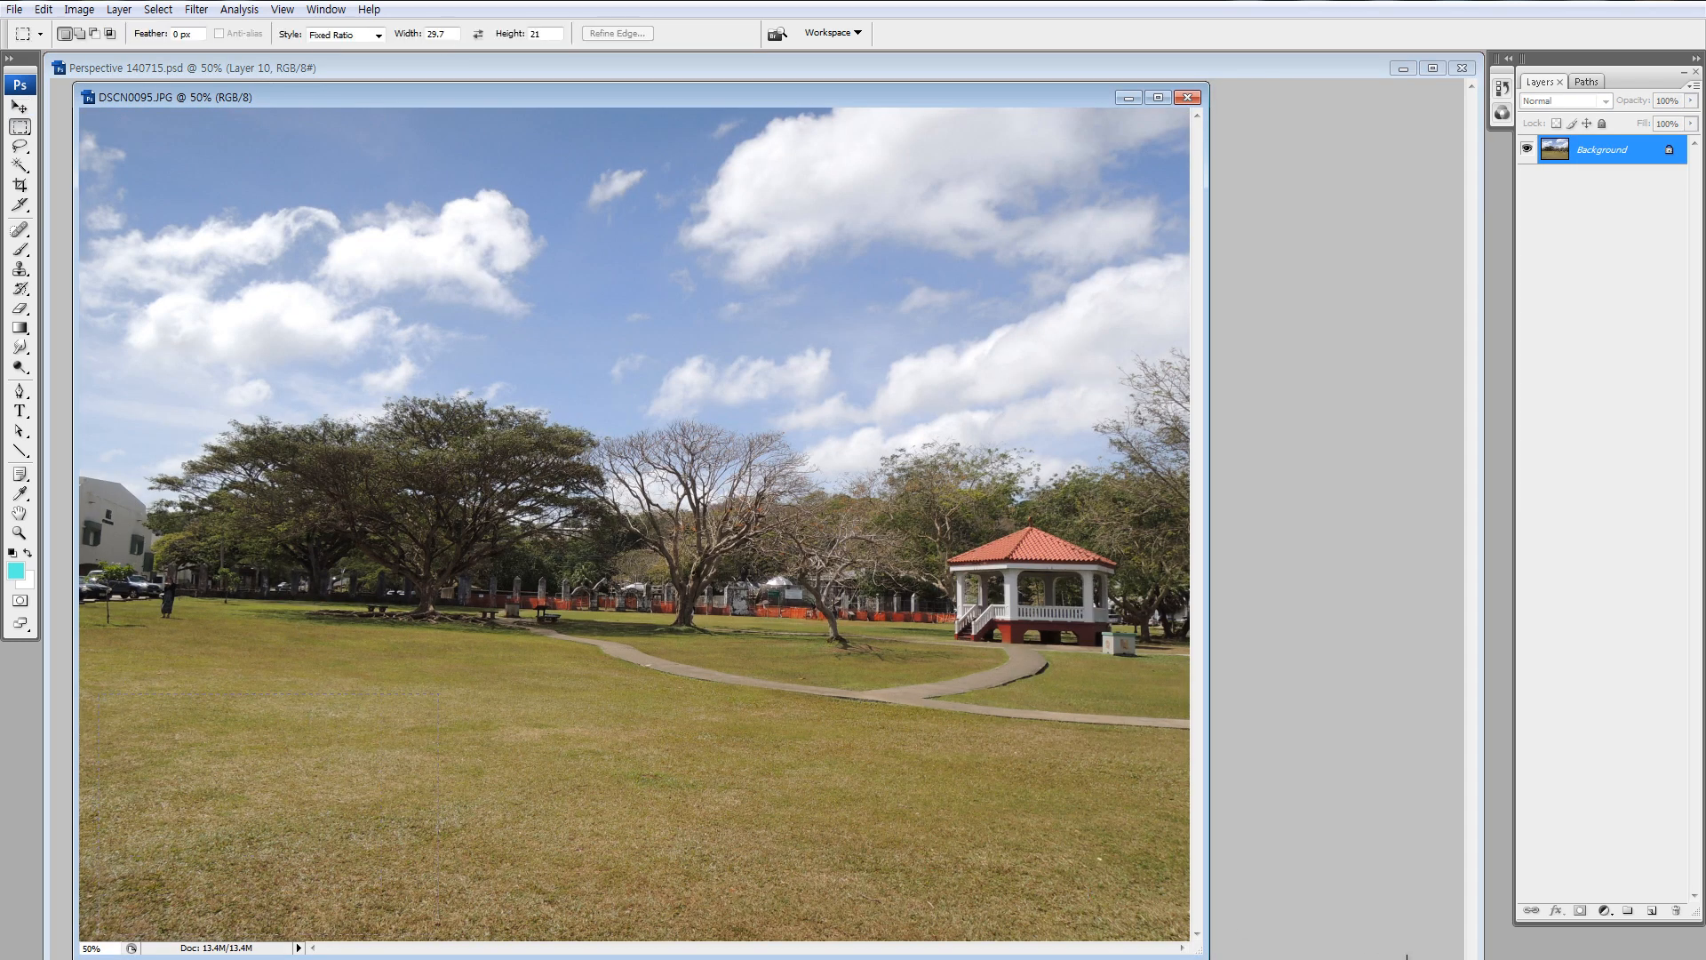
left_click_drag(440, 936, 442, 937)
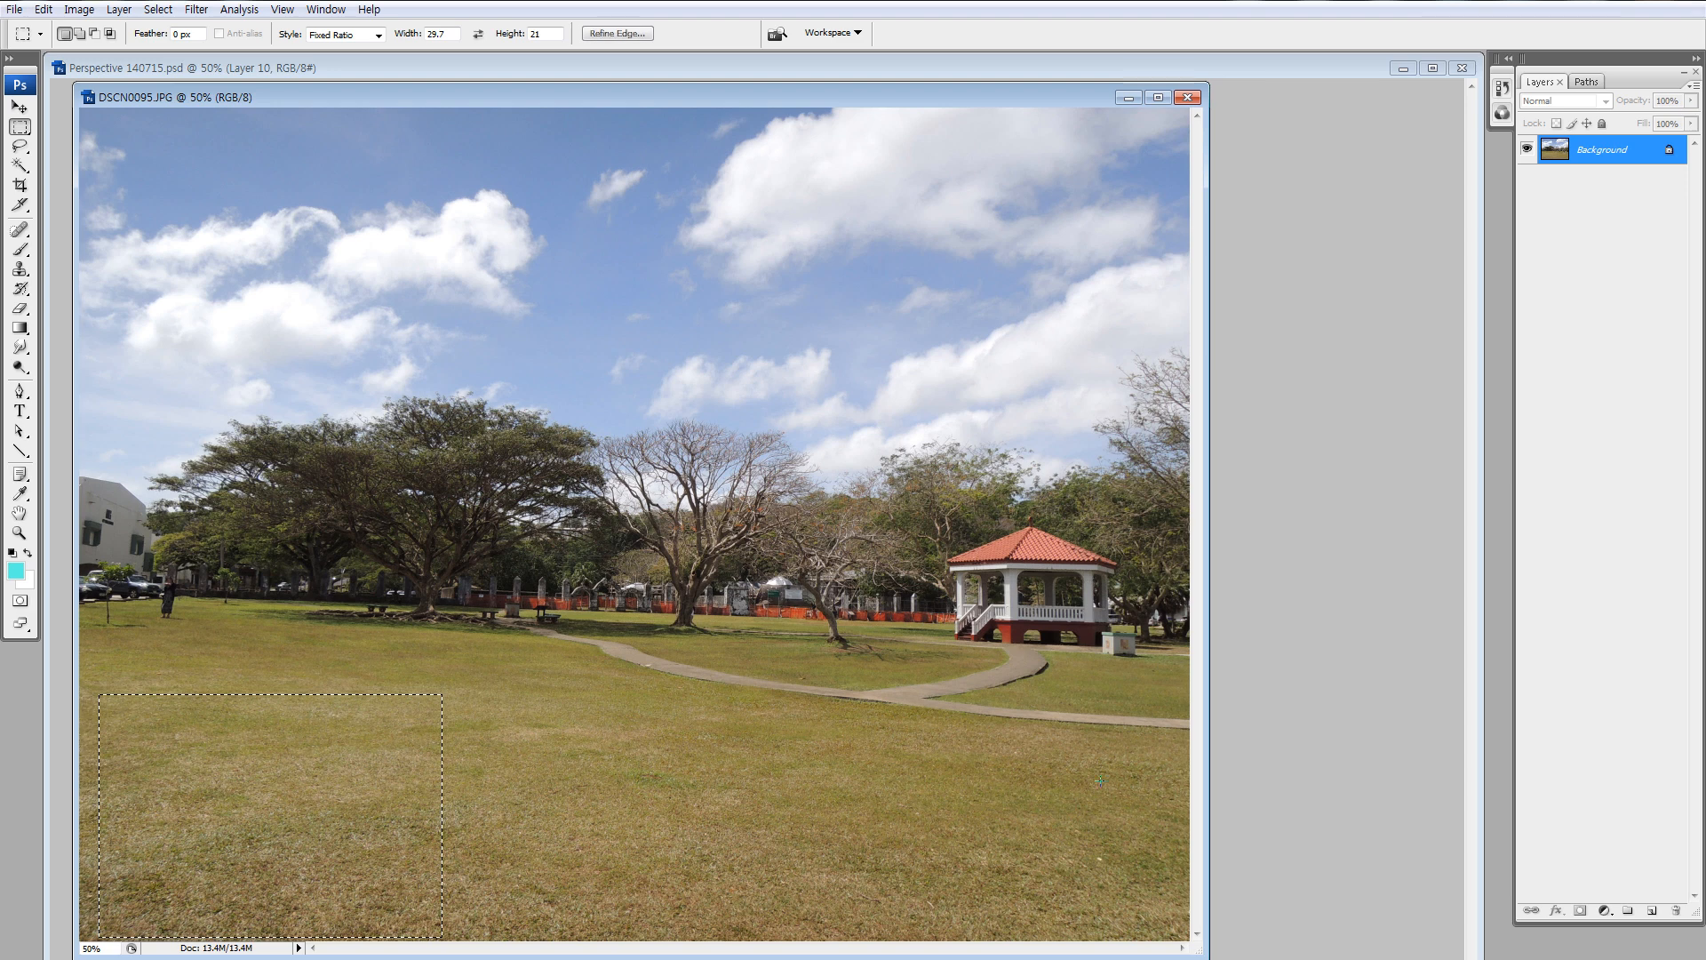
left_click(338, 34)
left_click(337, 52)
left_click(94, 699)
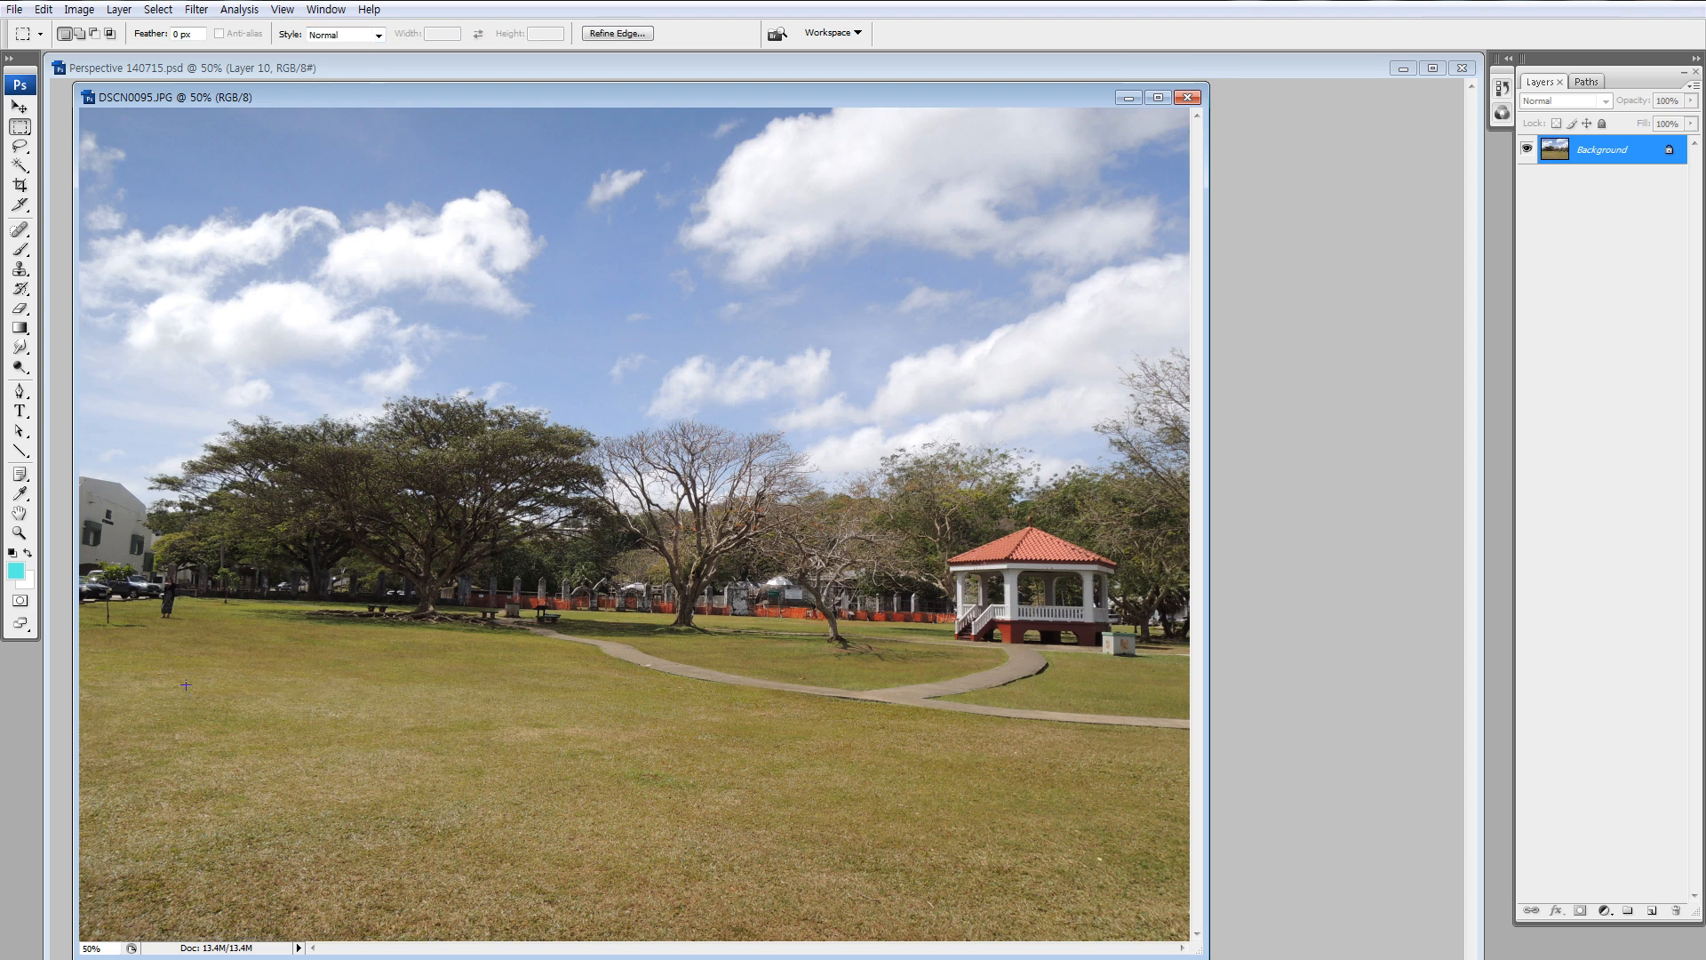
left_click_drag(1022, 918, 1239, 959)
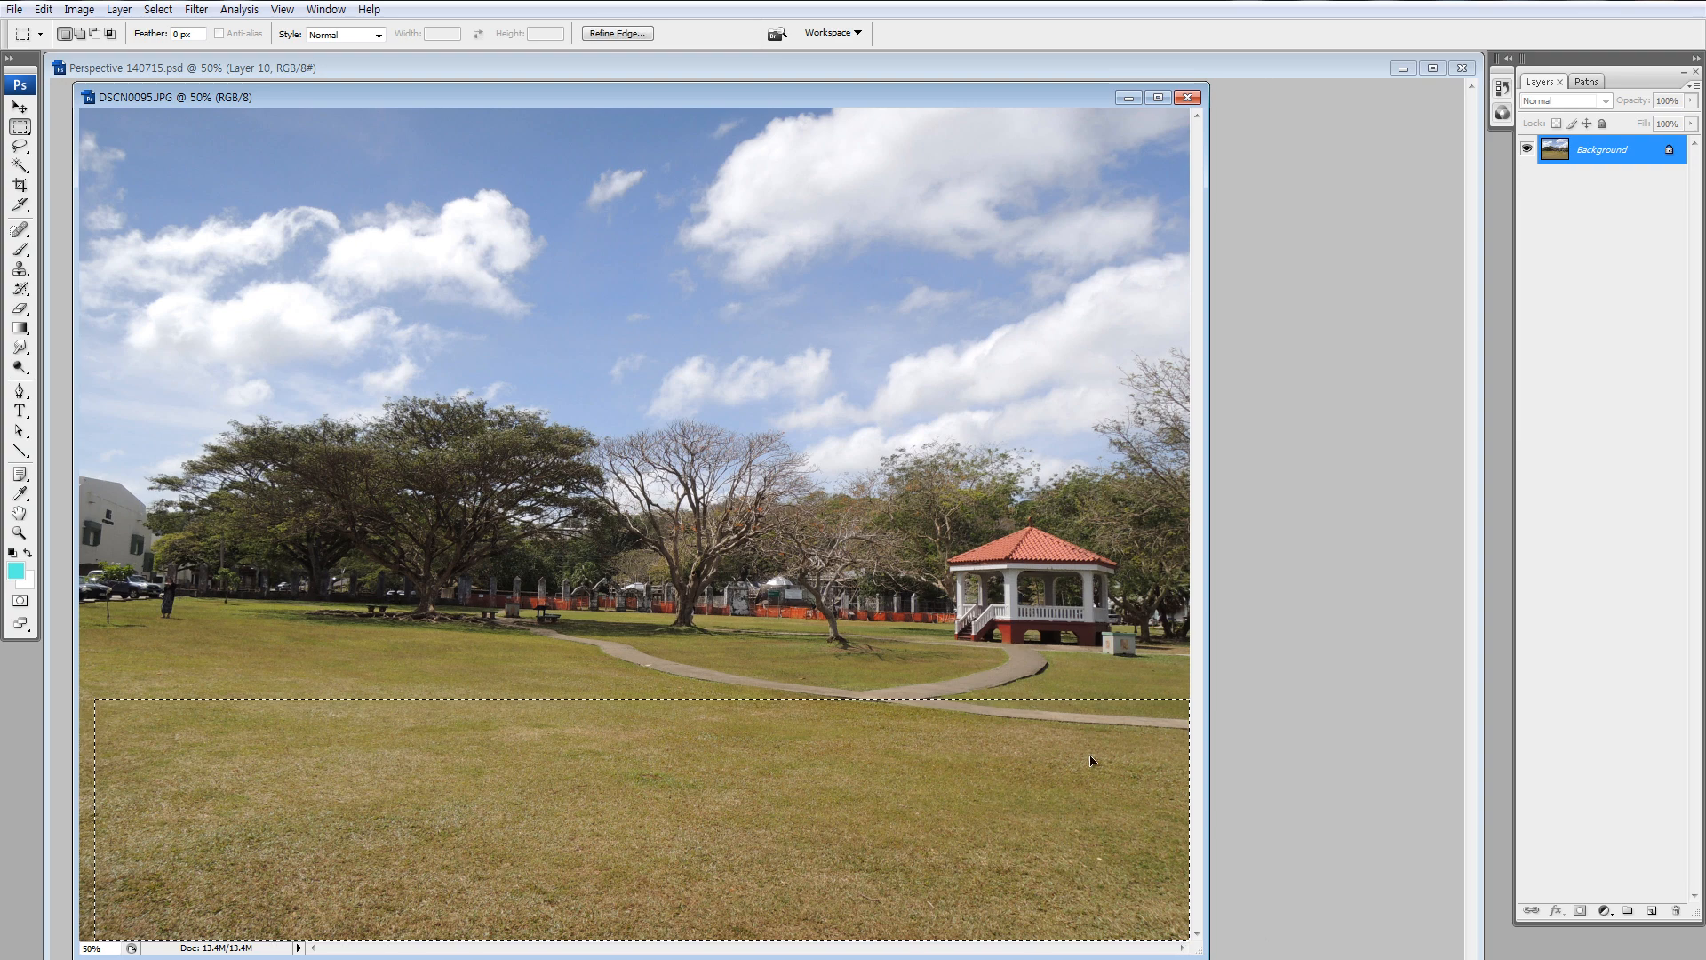
Copy the selected grass into the perspective file, position it over the ground and show all hidden layers.
left_click_drag(1004, 800, 1310, 644)
key("v")
mouse_move(952, 672)
left_mouse_down()
mouse_move(864, 685)
mouse_move(941, 701)
mouse_move(940, 681)
left_mouse_up()
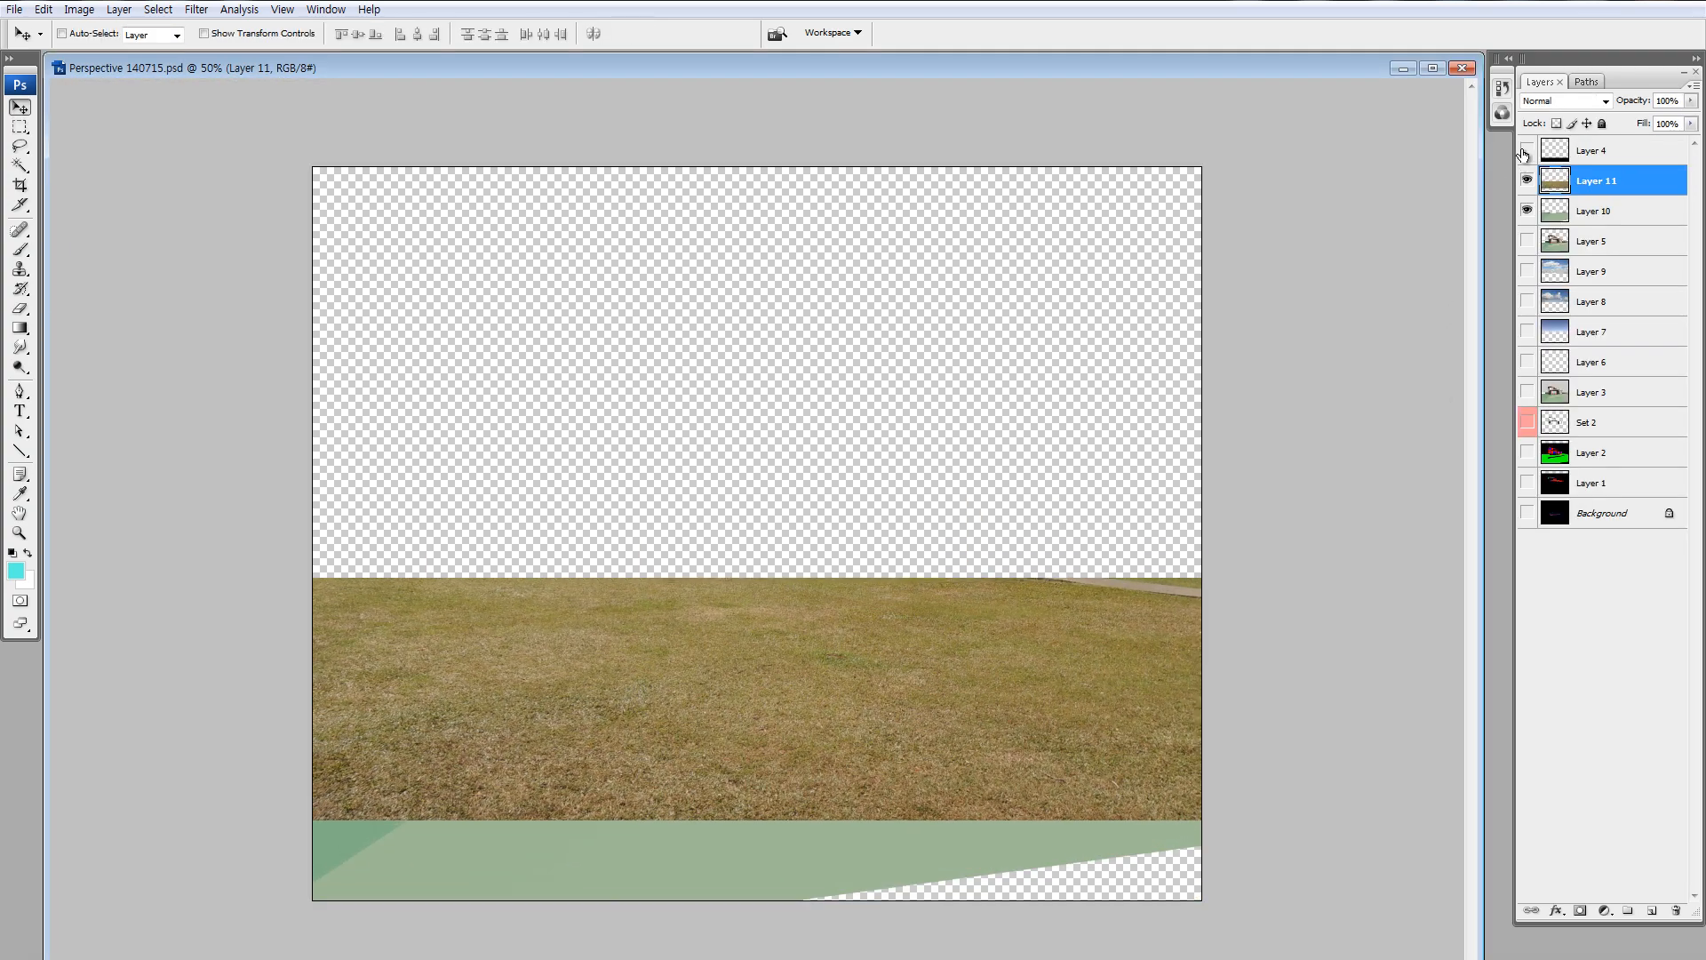
left_click_drag(1525, 153, 1527, 473)
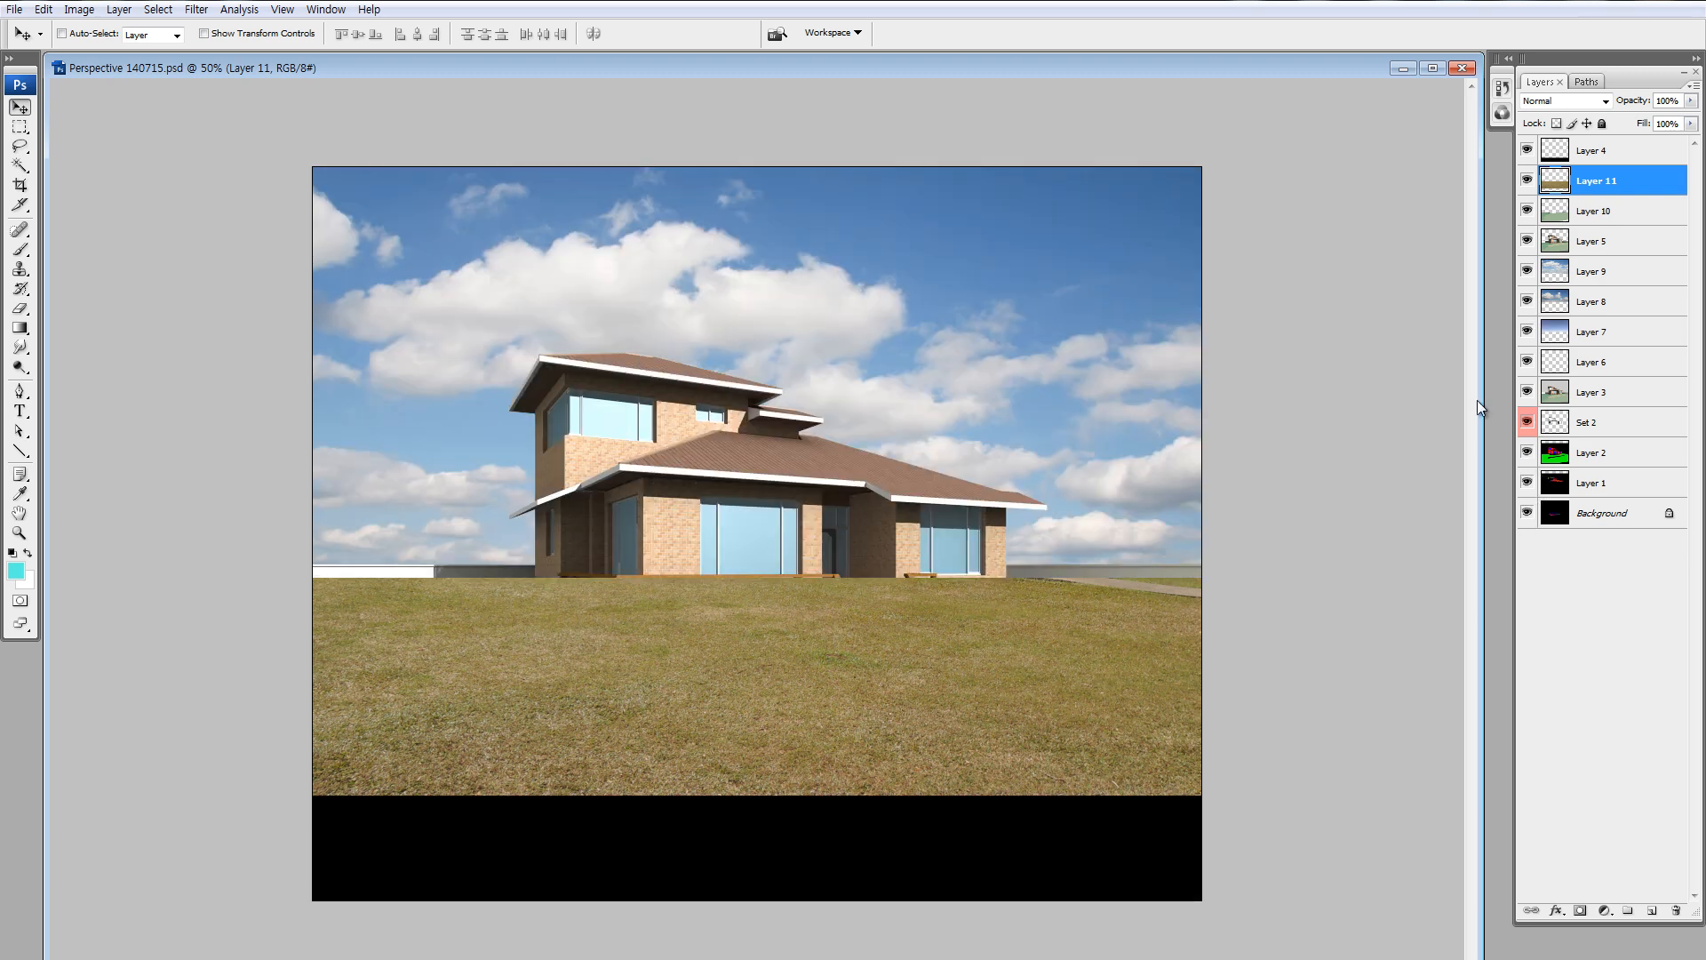
Compare the grass photo layer with the ground shape on Layer 10 by toggling and isolating their visibility.
left_click(1527, 182)
left_click(1527, 181)
left_click(1528, 181)
left_click(1527, 210, "alt")
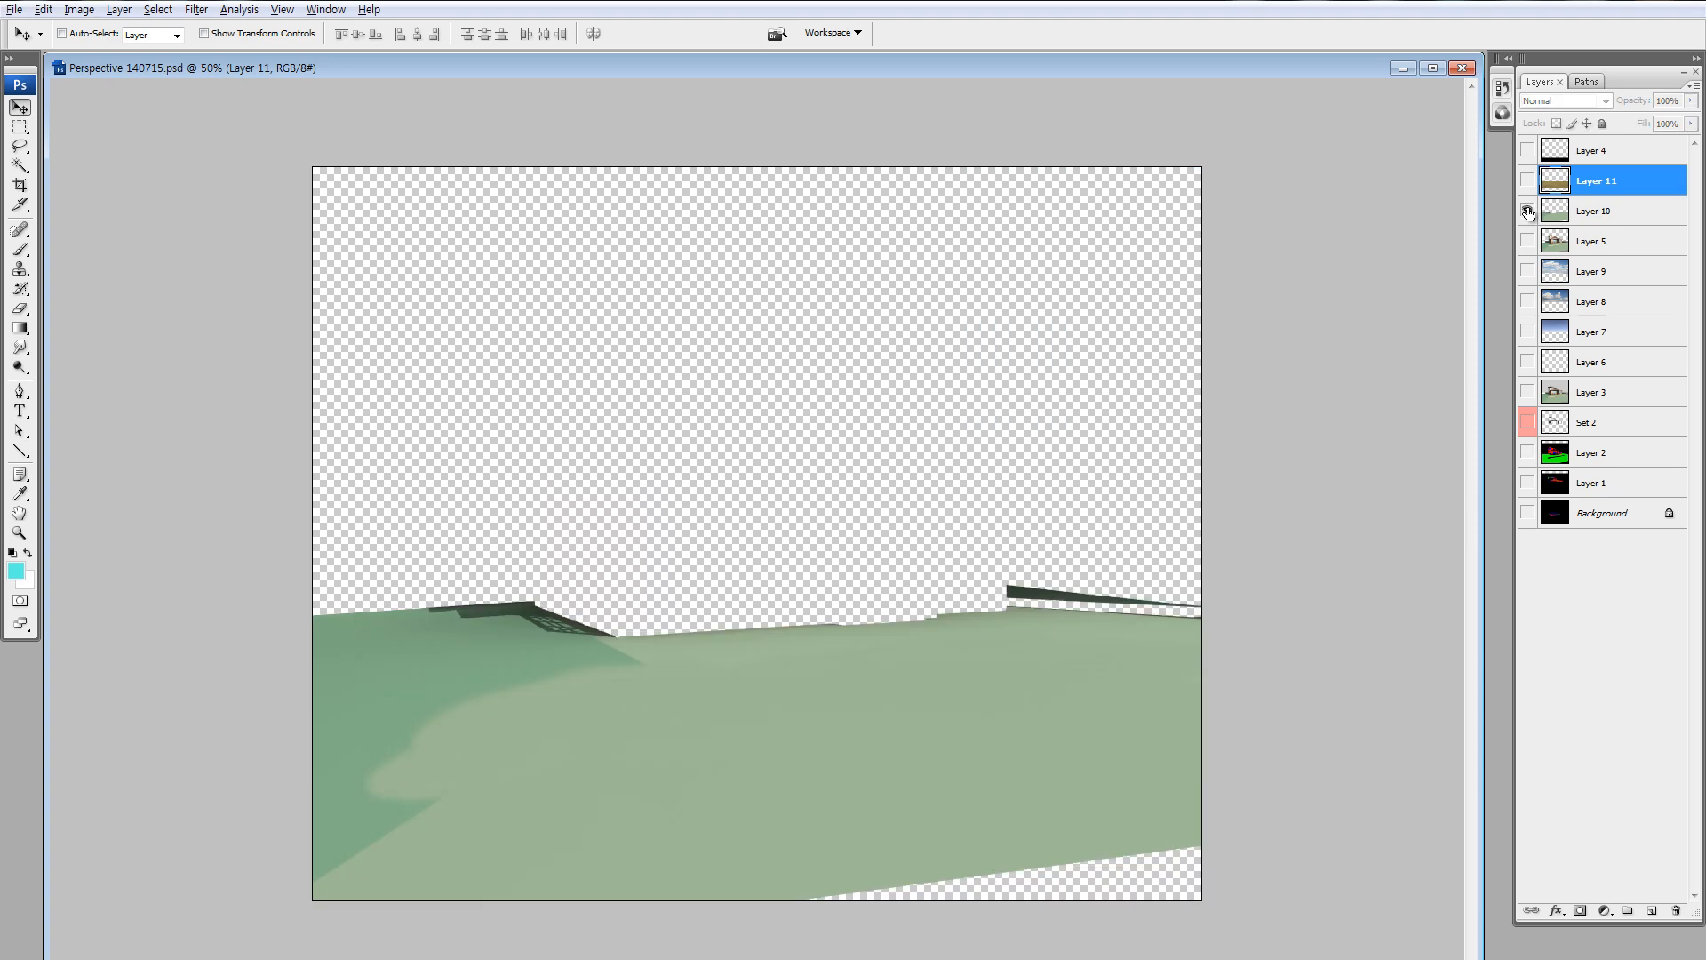
left_click(1528, 211, "alt")
left_click(1526, 181)
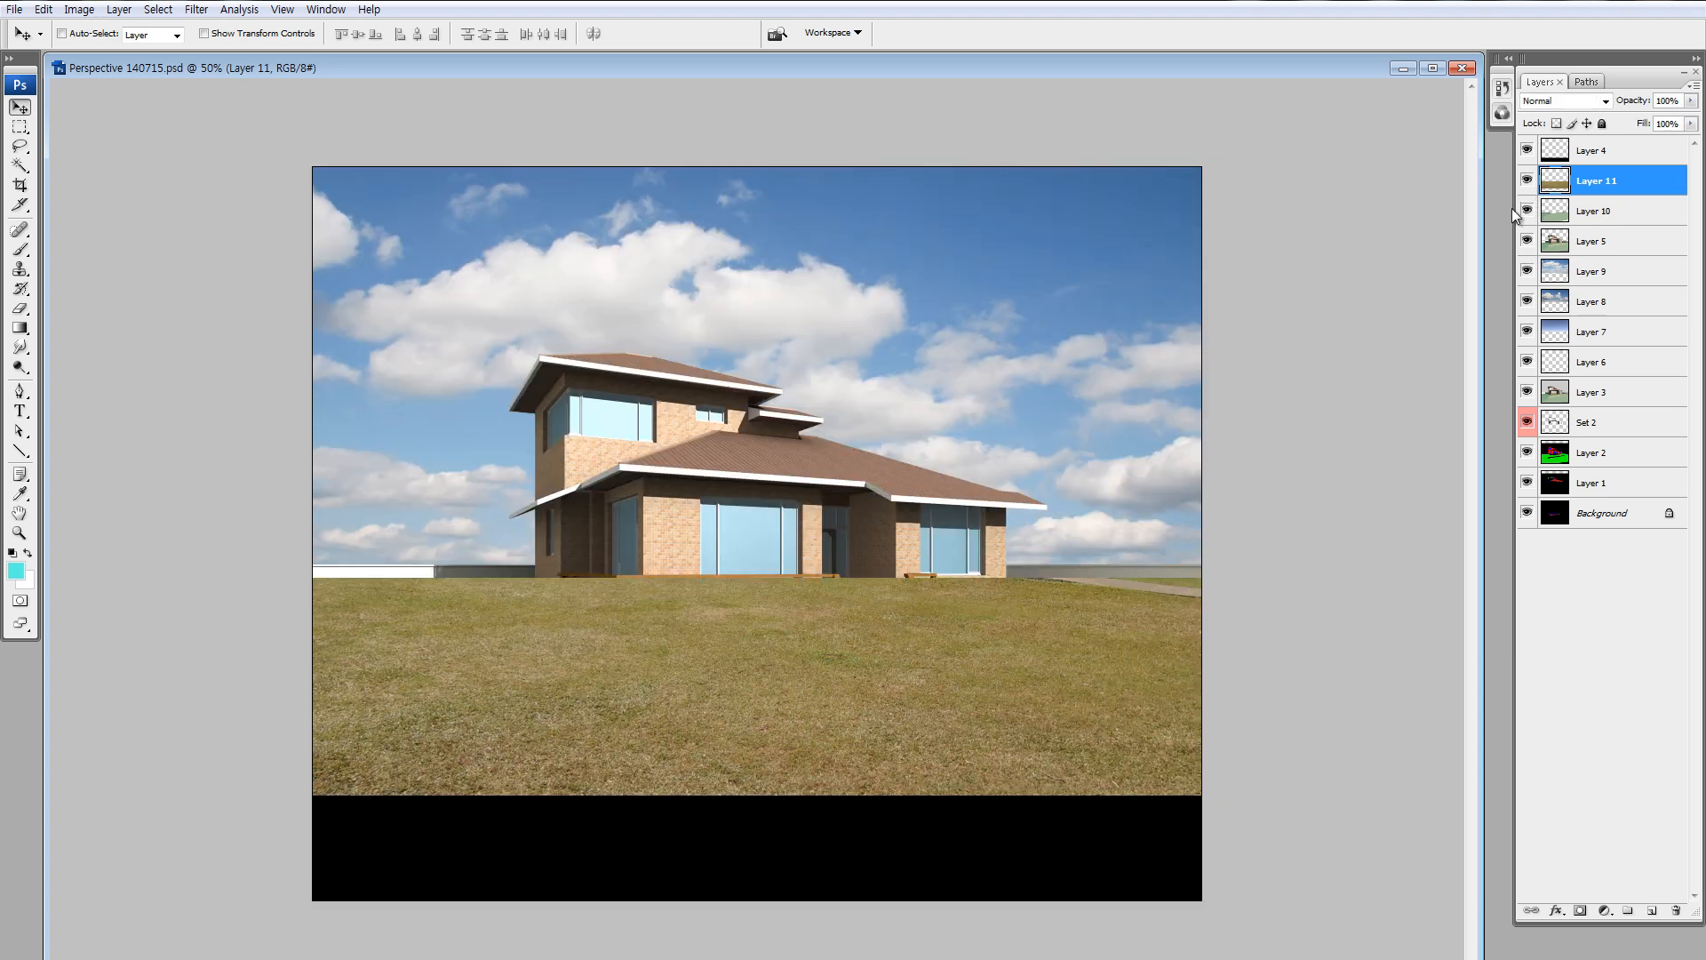
Load Layer 10's ground shape as a selection and add it as a layer mask on the grass Layer 11.
left_click(1554, 203)
left_click(1554, 191)
left_click(1590, 207)
left_click(1596, 184)
left_click(1592, 212)
left_click(1597, 184)
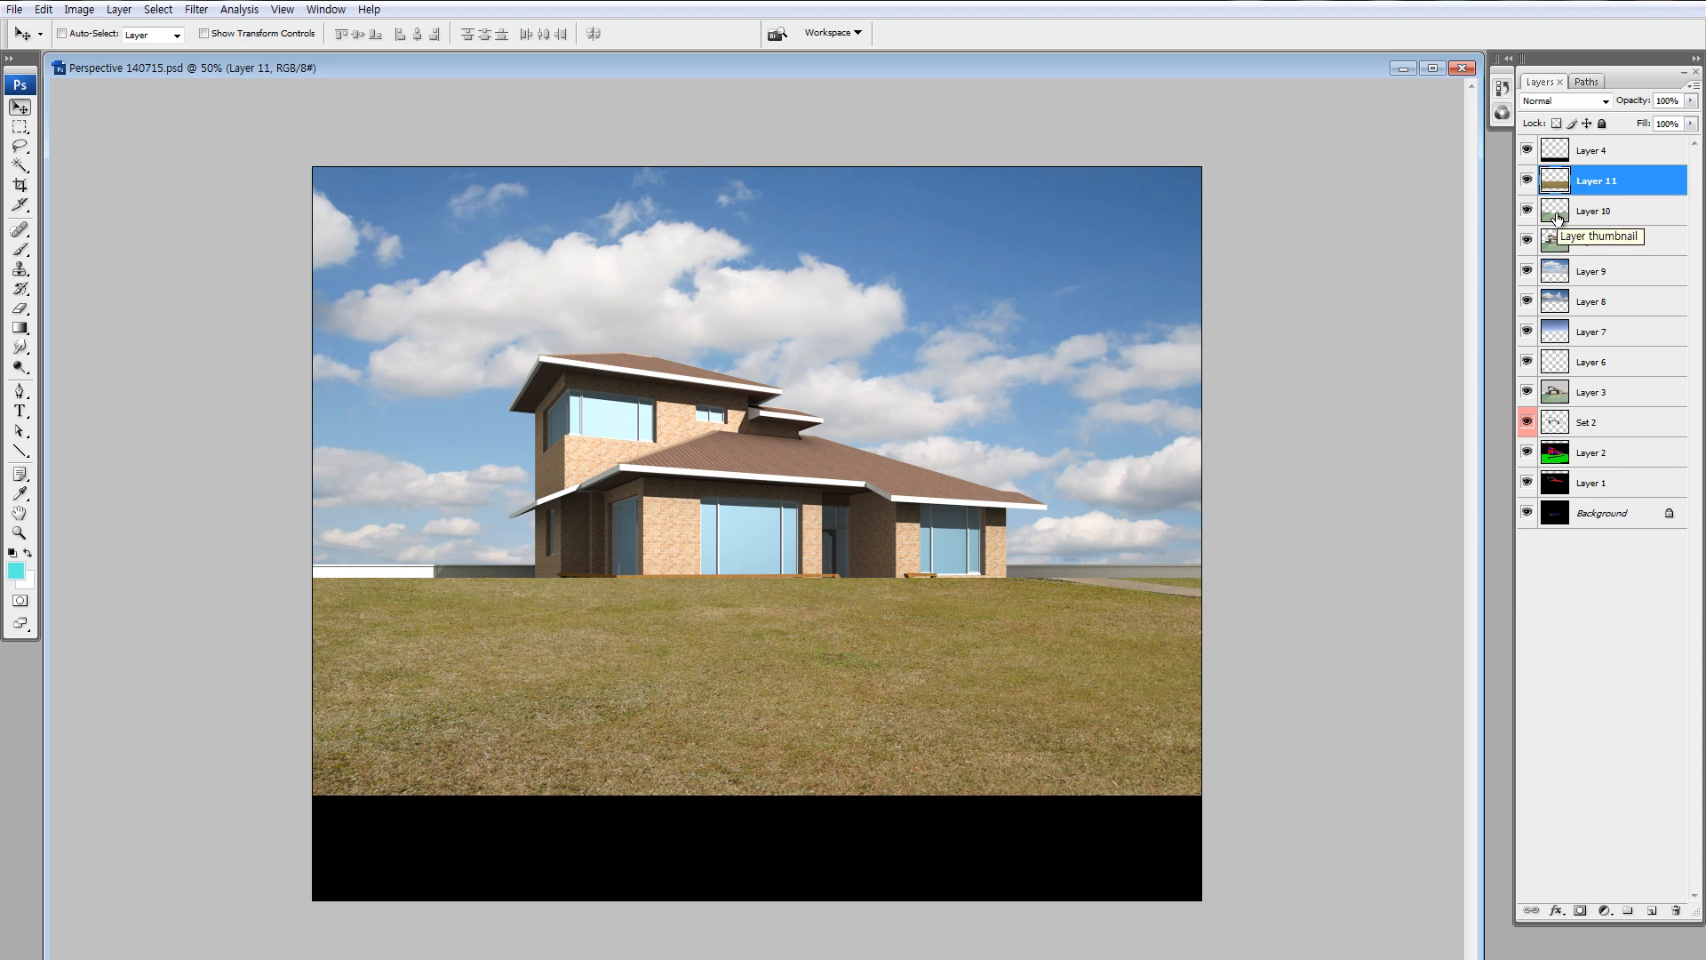
left_click_drag(1557, 218, 1580, 910)
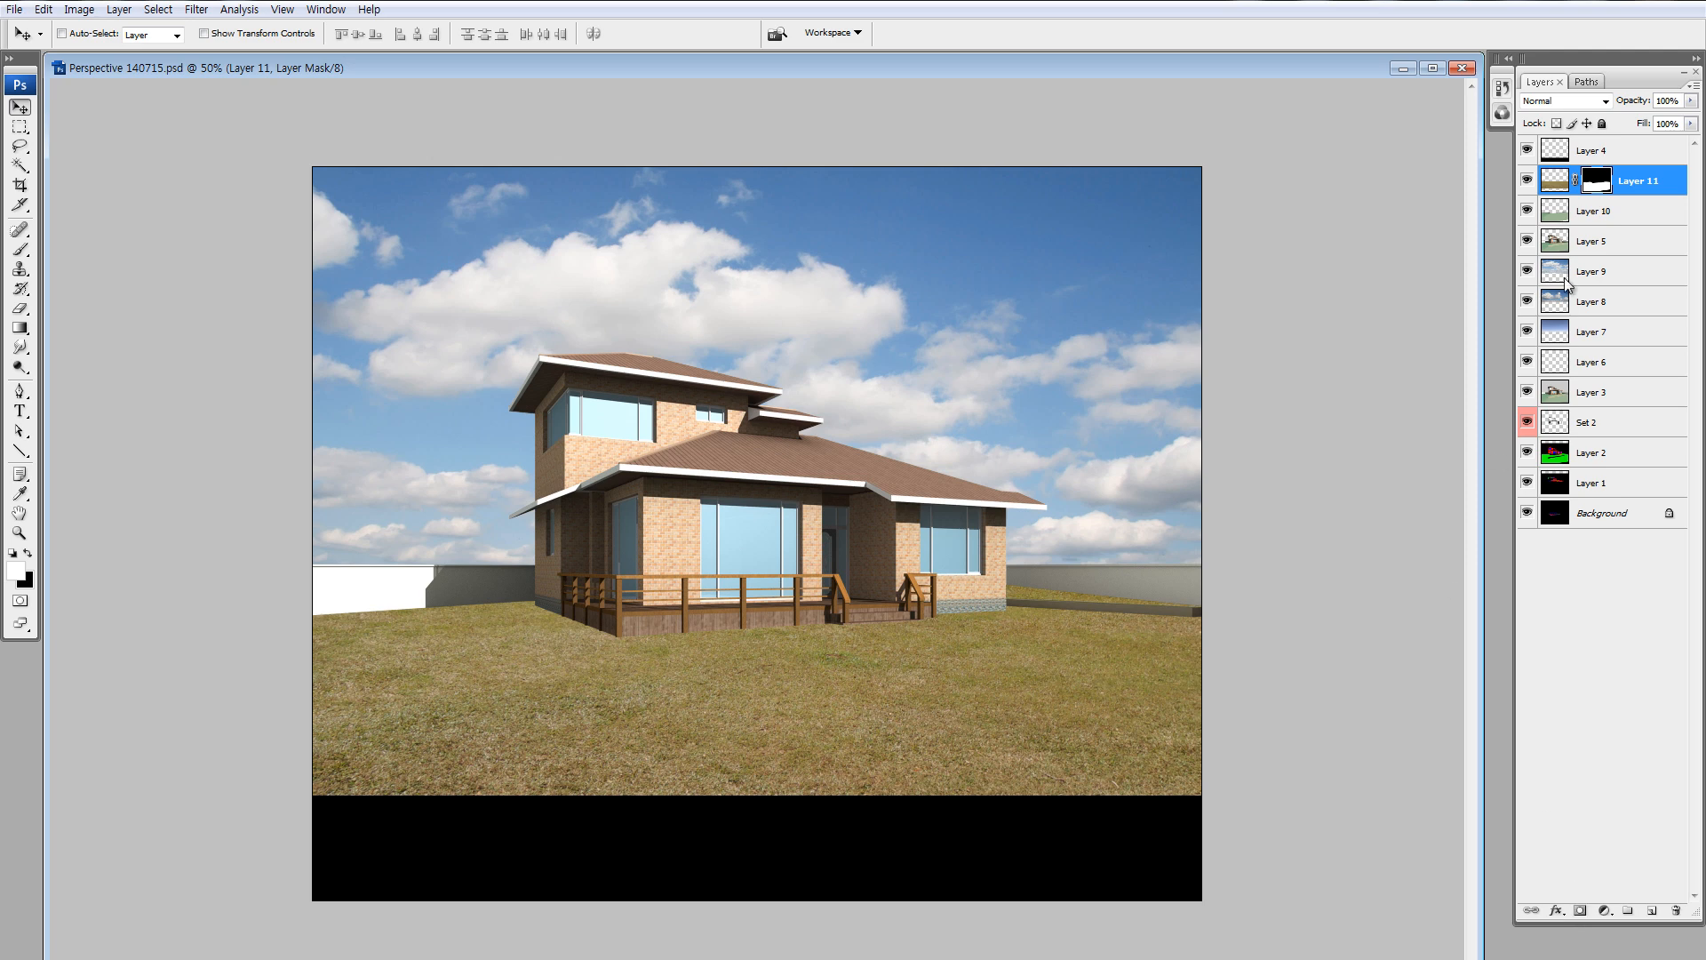
Toggle Layer 11 off and on to check the grass, and undo its layer mask.
left_click(1555, 181)
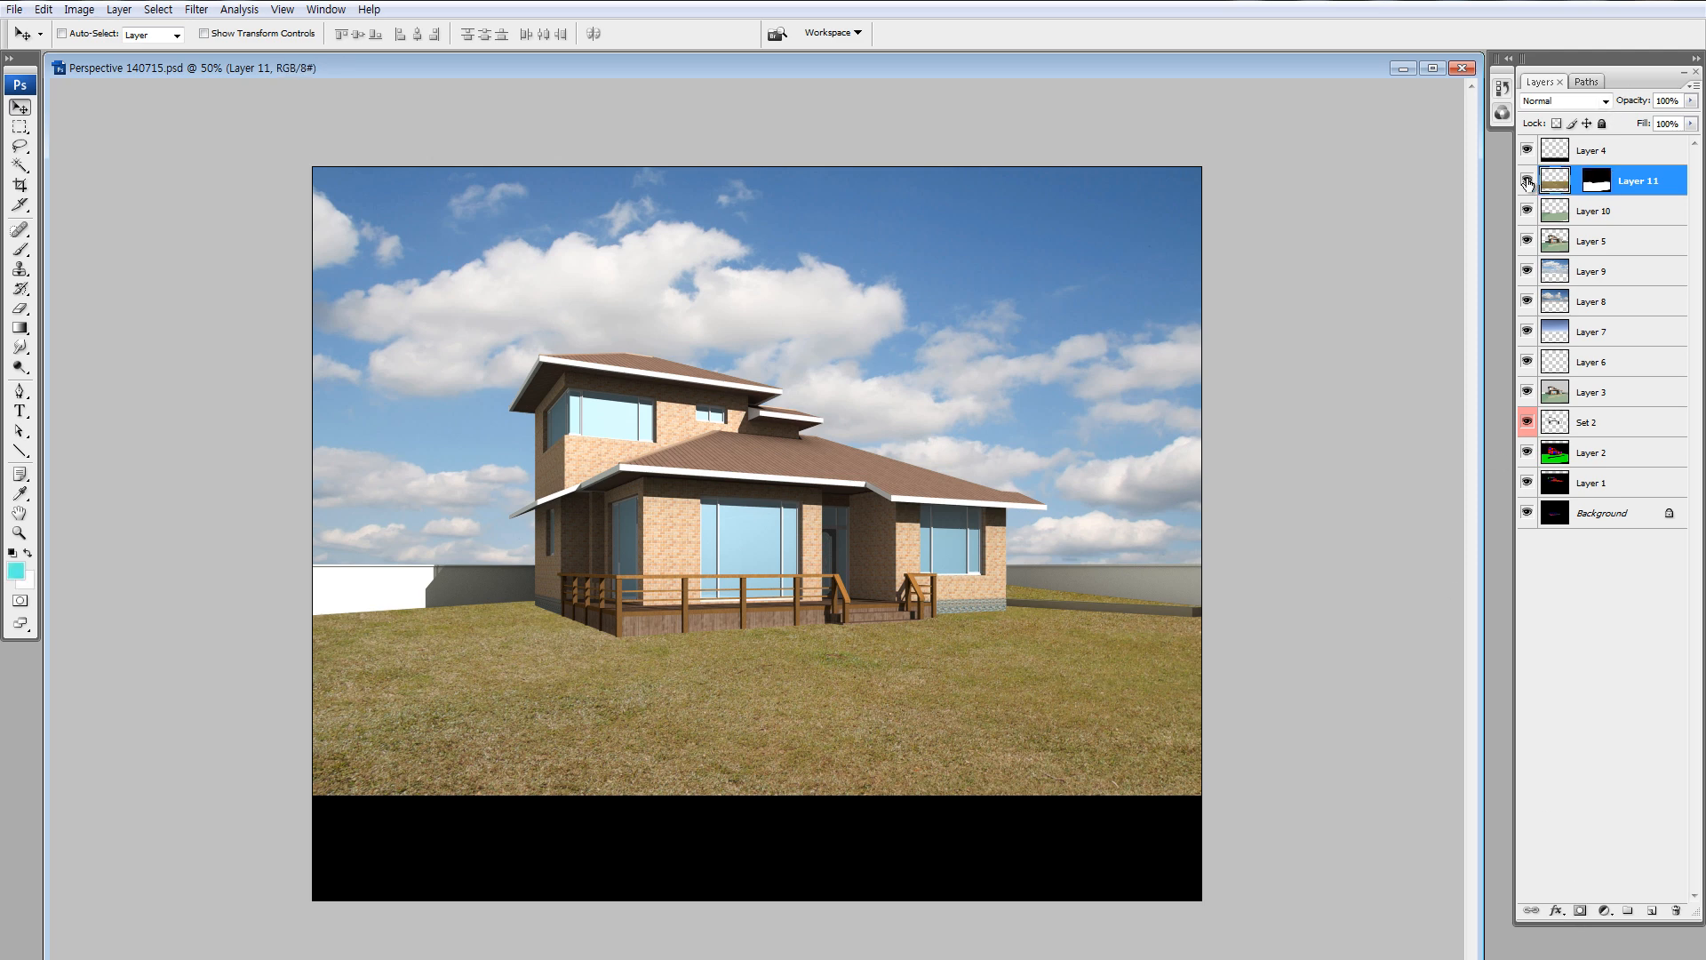
left_click(1528, 181)
left_click(1528, 181)
key("ctrl+z")
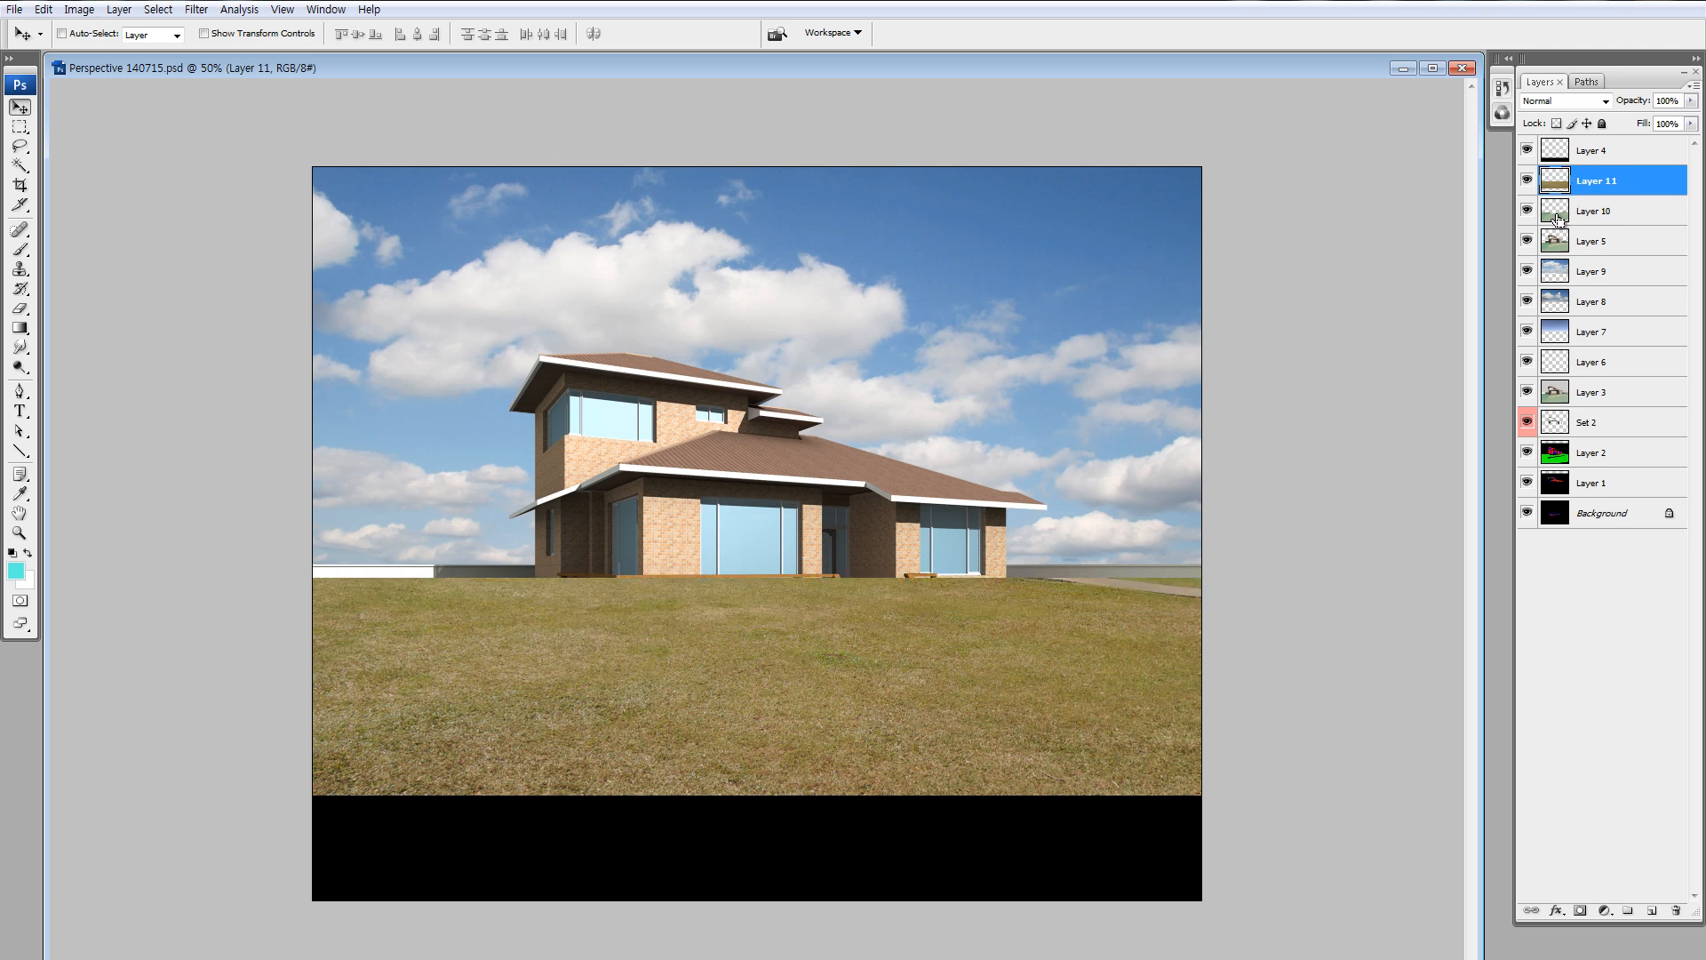
left_click(1557, 220, "ctrl")
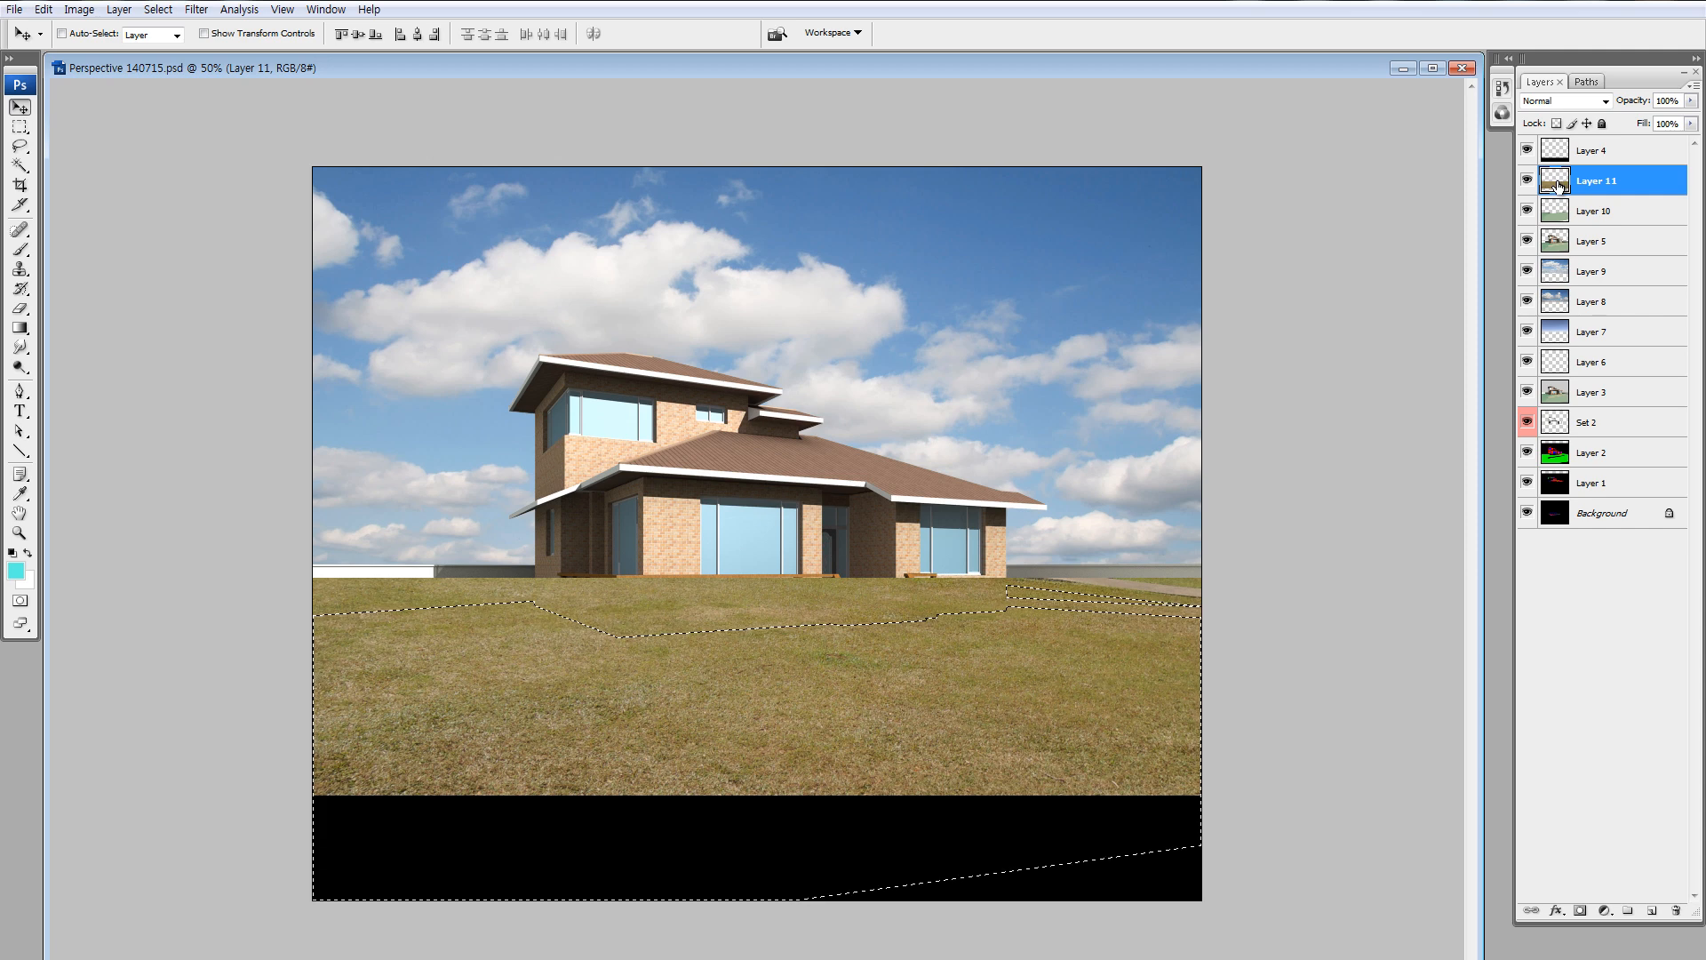
left_click(1580, 911)
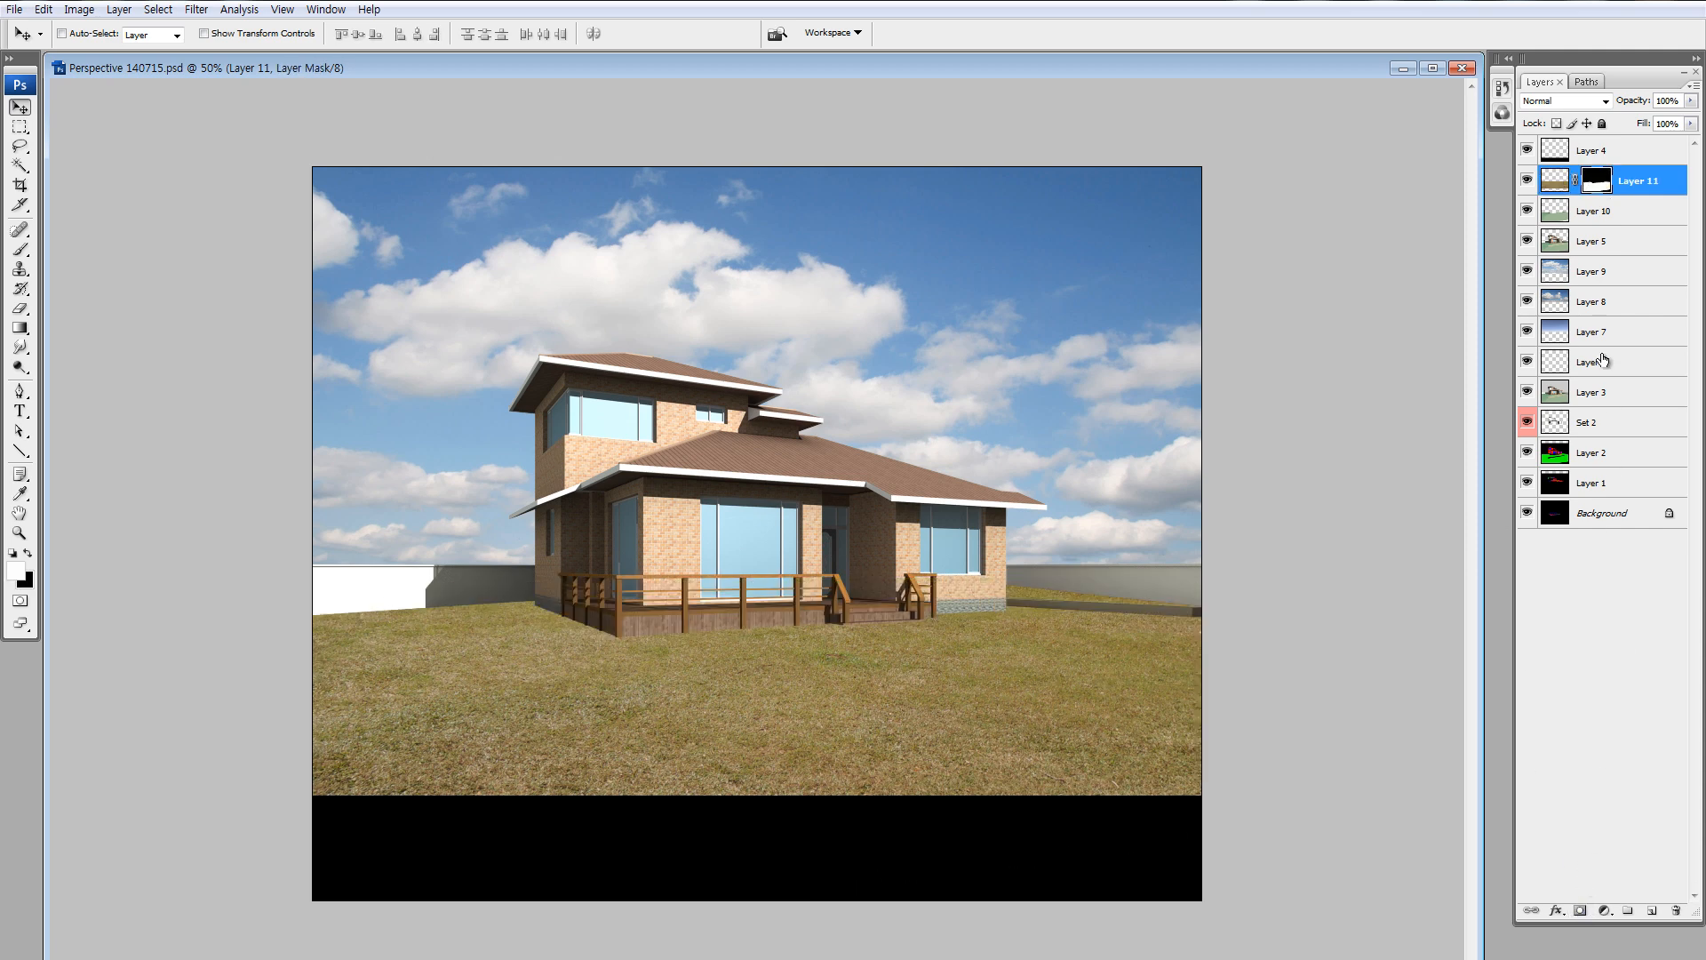
key("ctrl+z")
Merge Layer 10 down into Layer 5.
left_click(1558, 216)
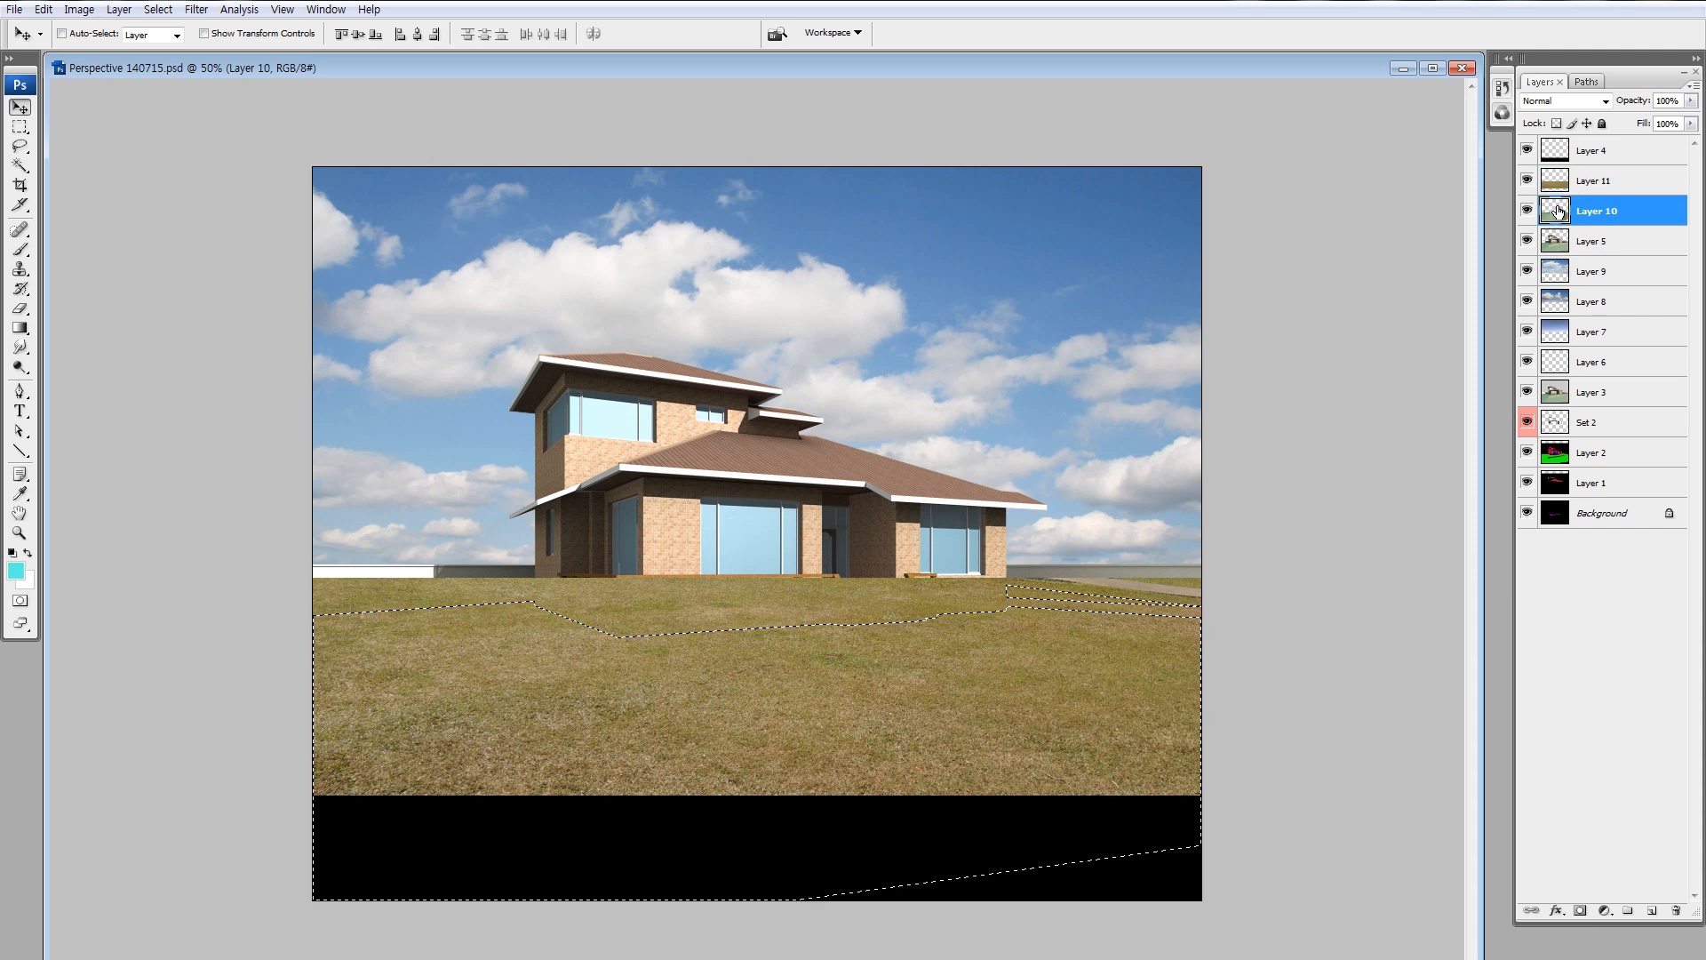
key("ctrl+e")
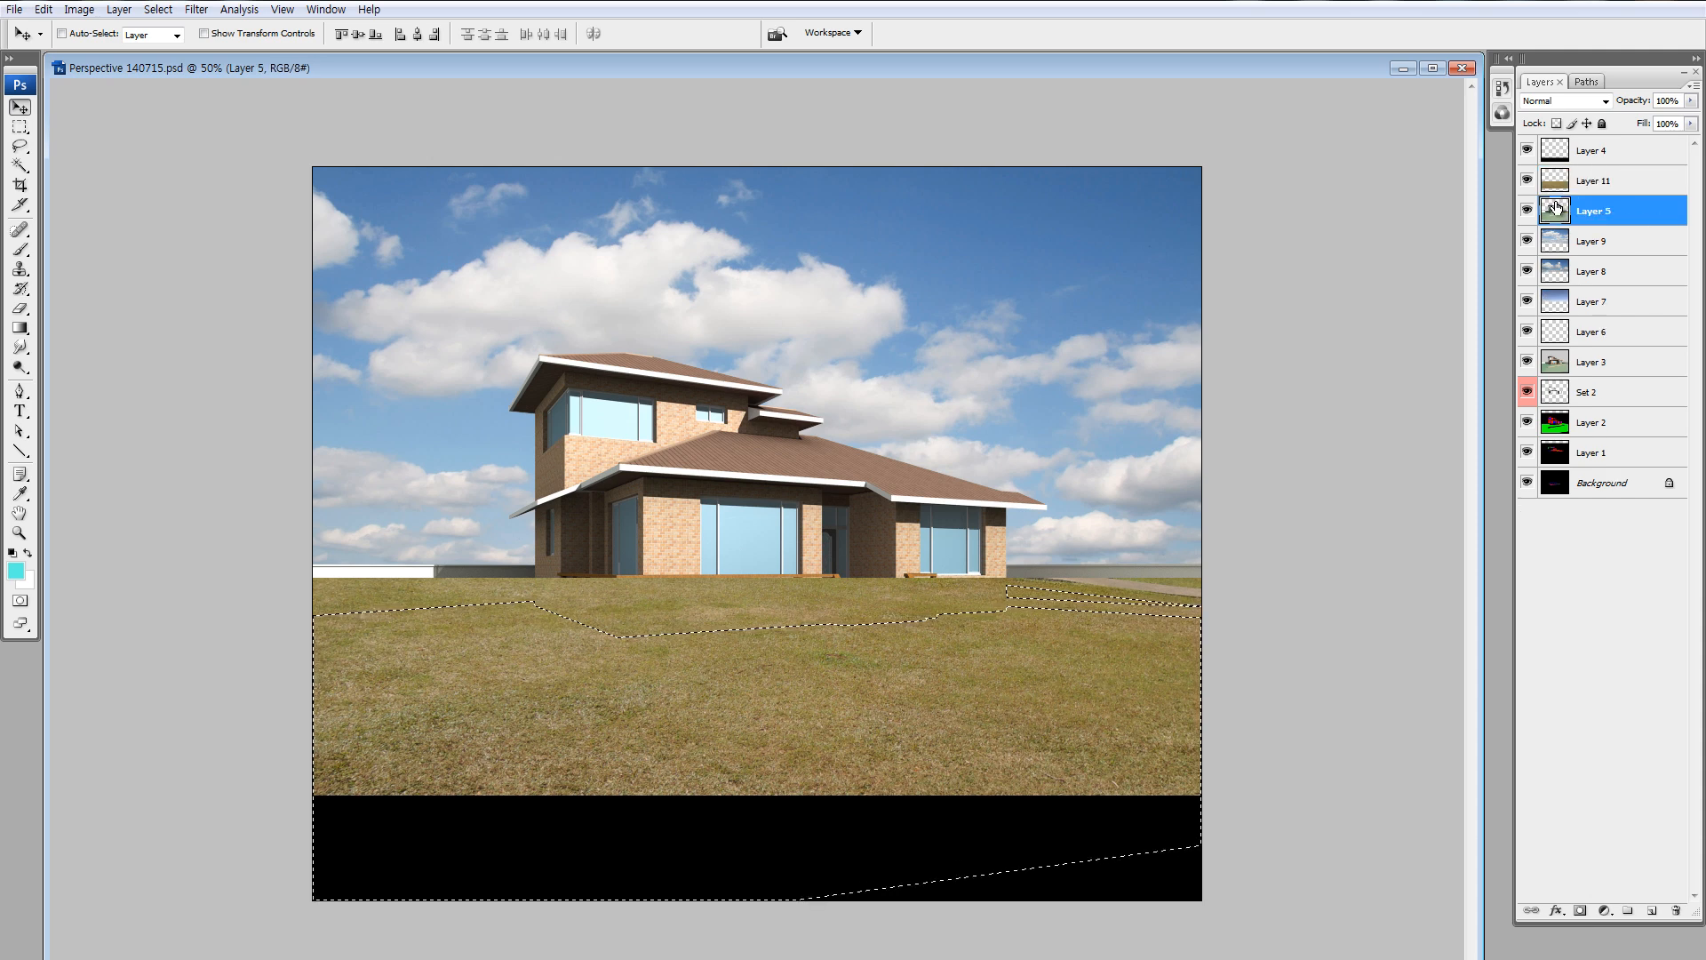
Show only Layer 2, clear the old selection, and load the Green channel as a selection.
left_click(1527, 423, "alt")
key("ctrl+d")
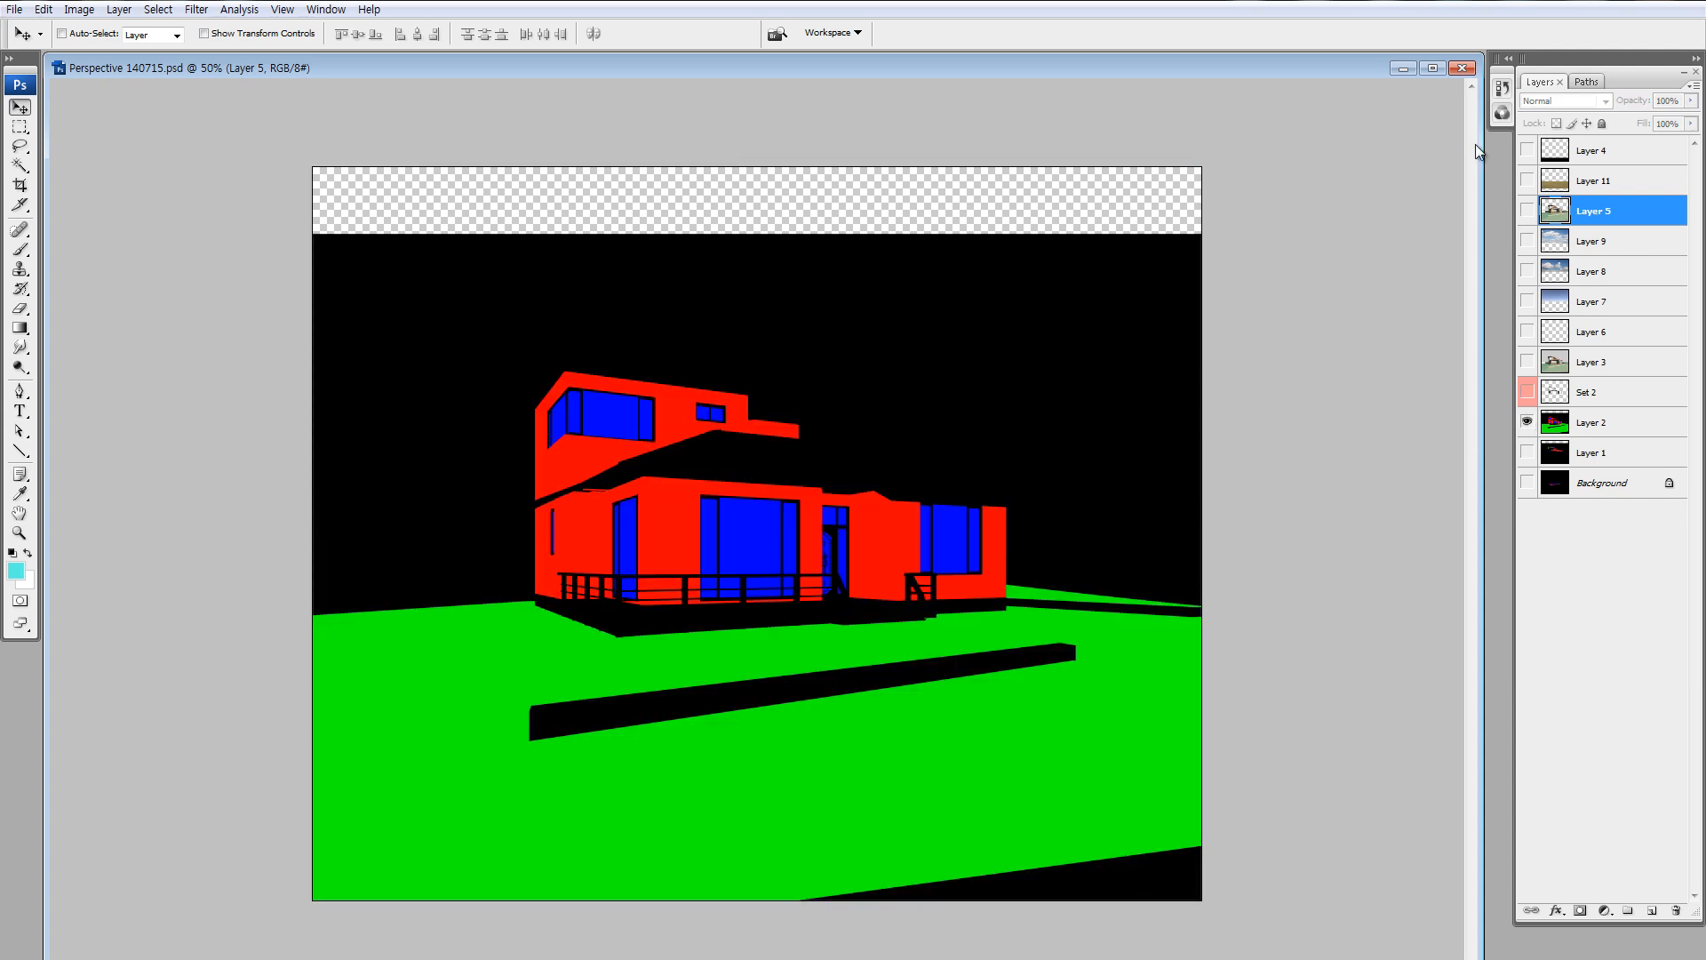
left_click(1503, 112)
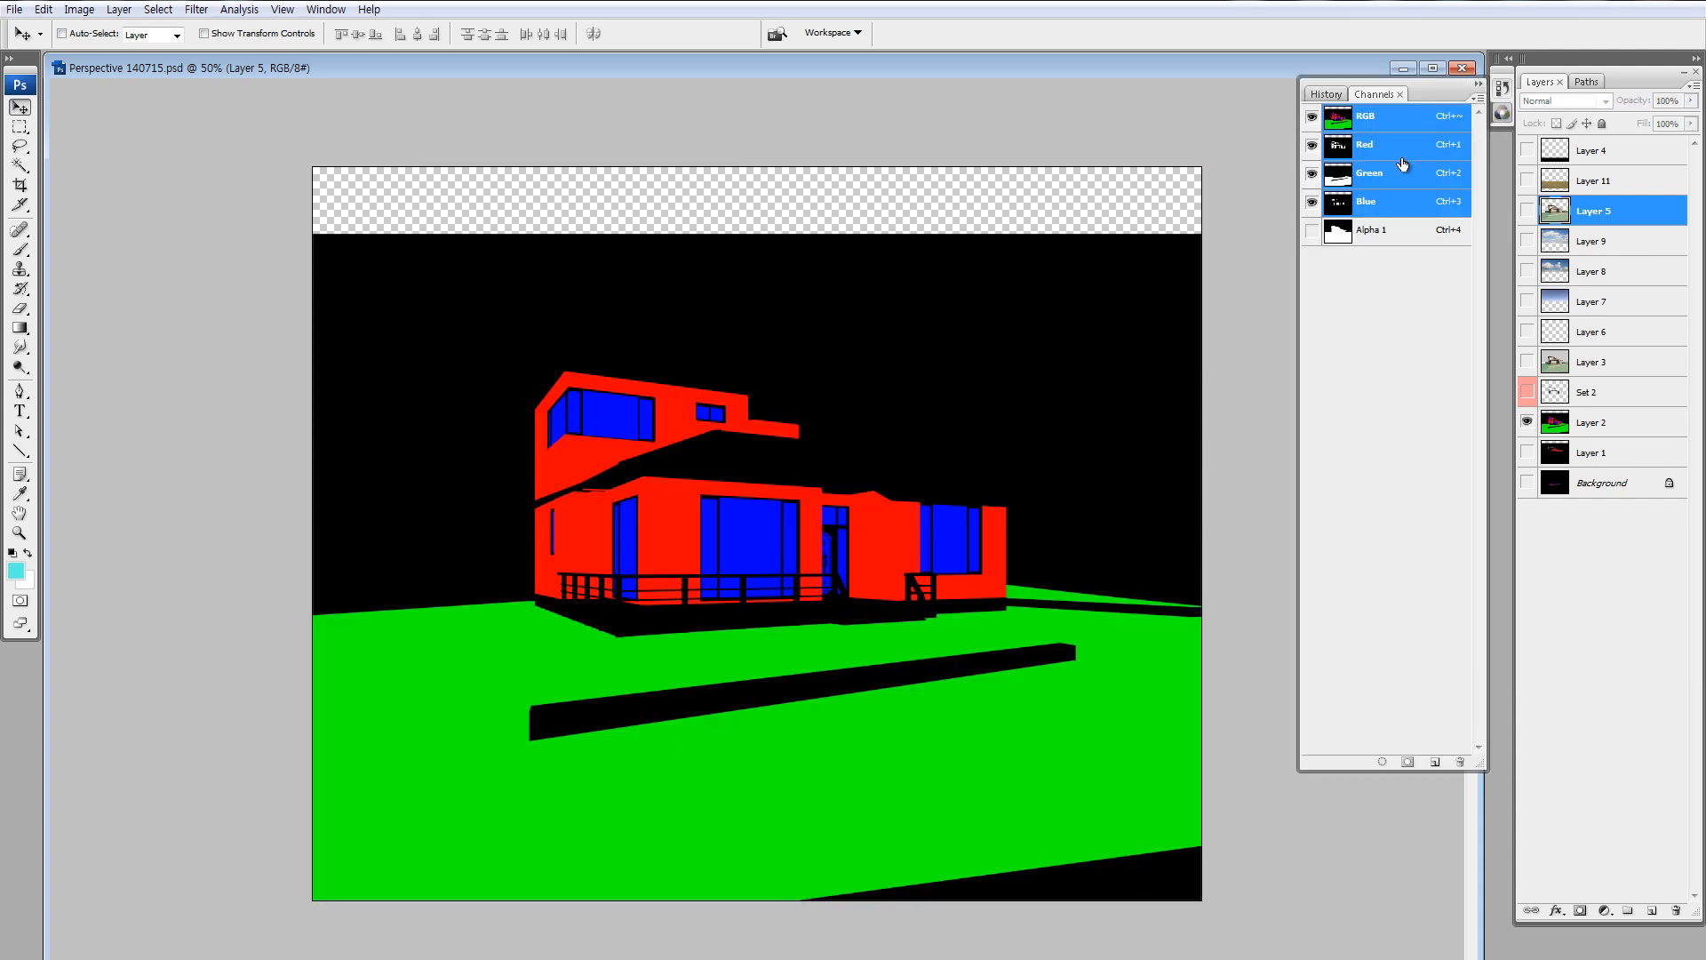
left_click(1343, 177, "ctrl")
left_click(1480, 86)
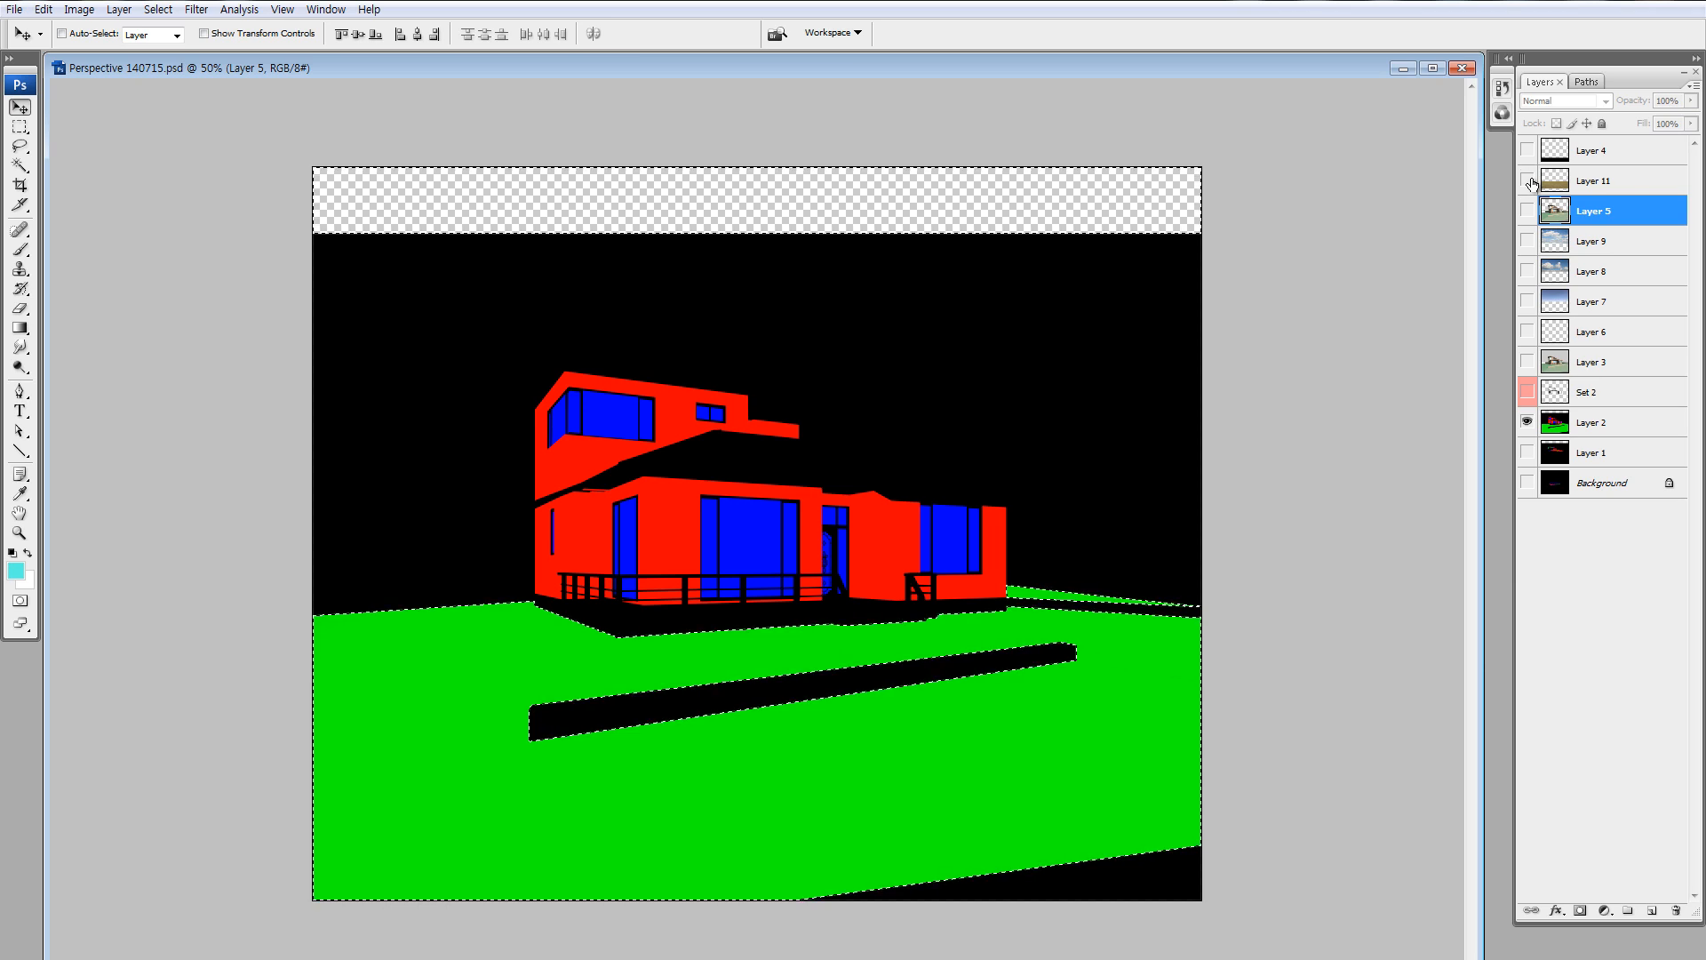
Mask Layer 11 with the green ground selection and make all the other layers visible again.
left_click(1527, 180)
left_click(1568, 181)
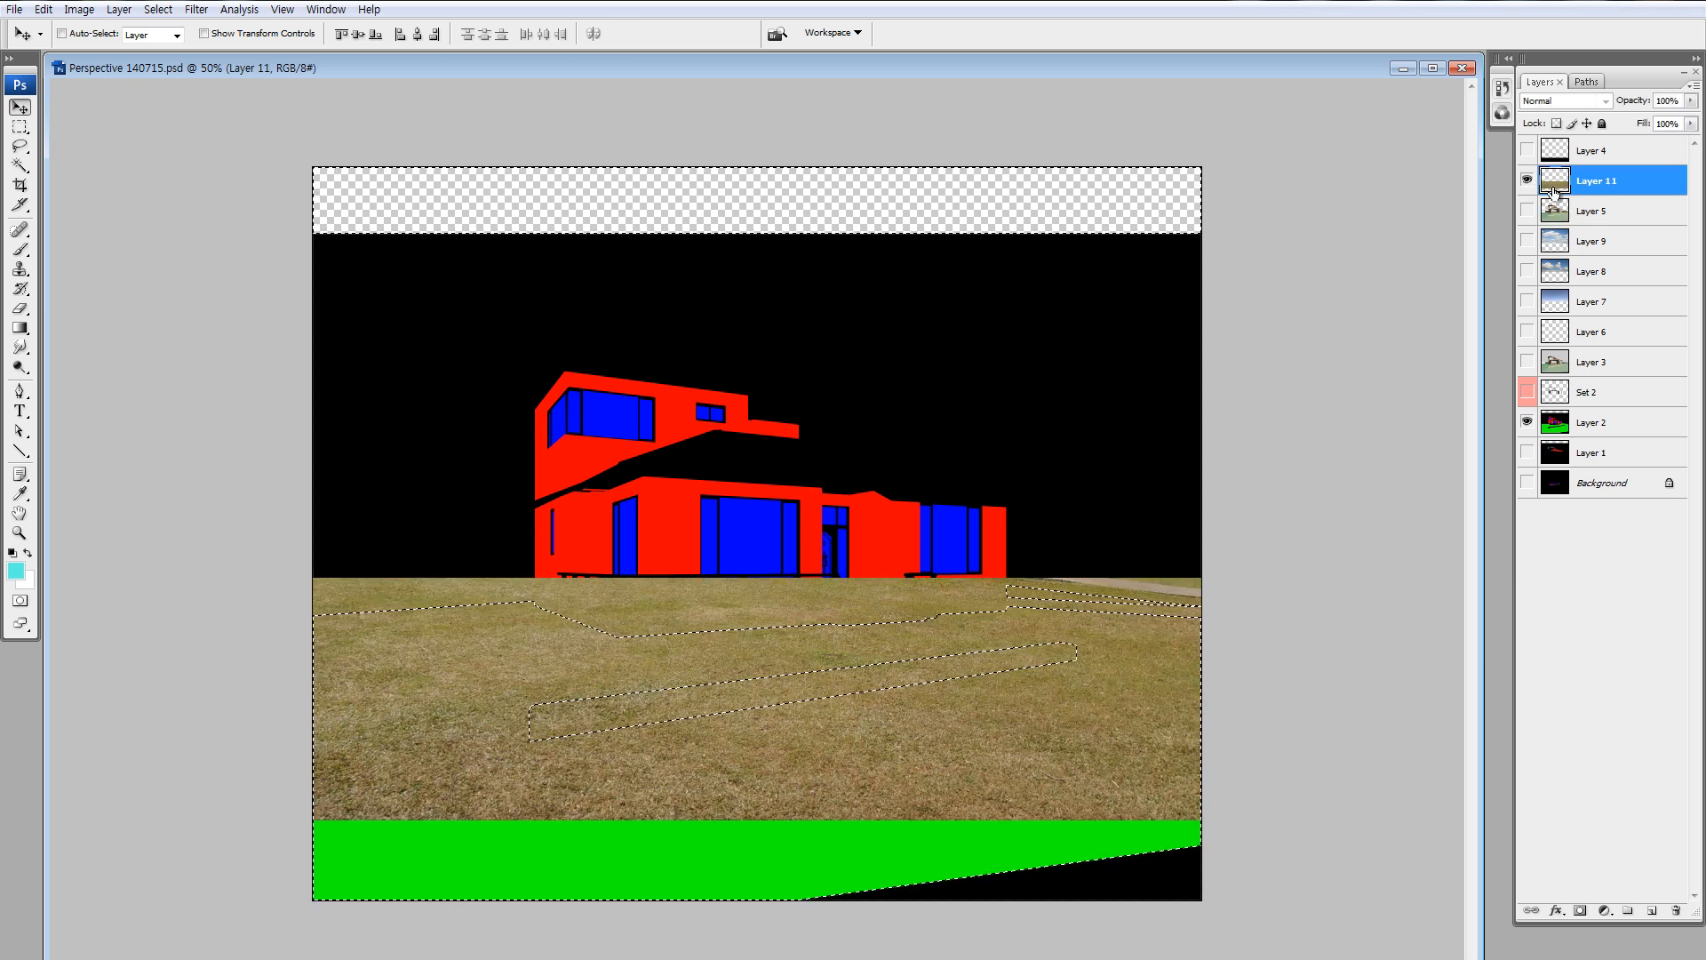
left_click(1582, 913)
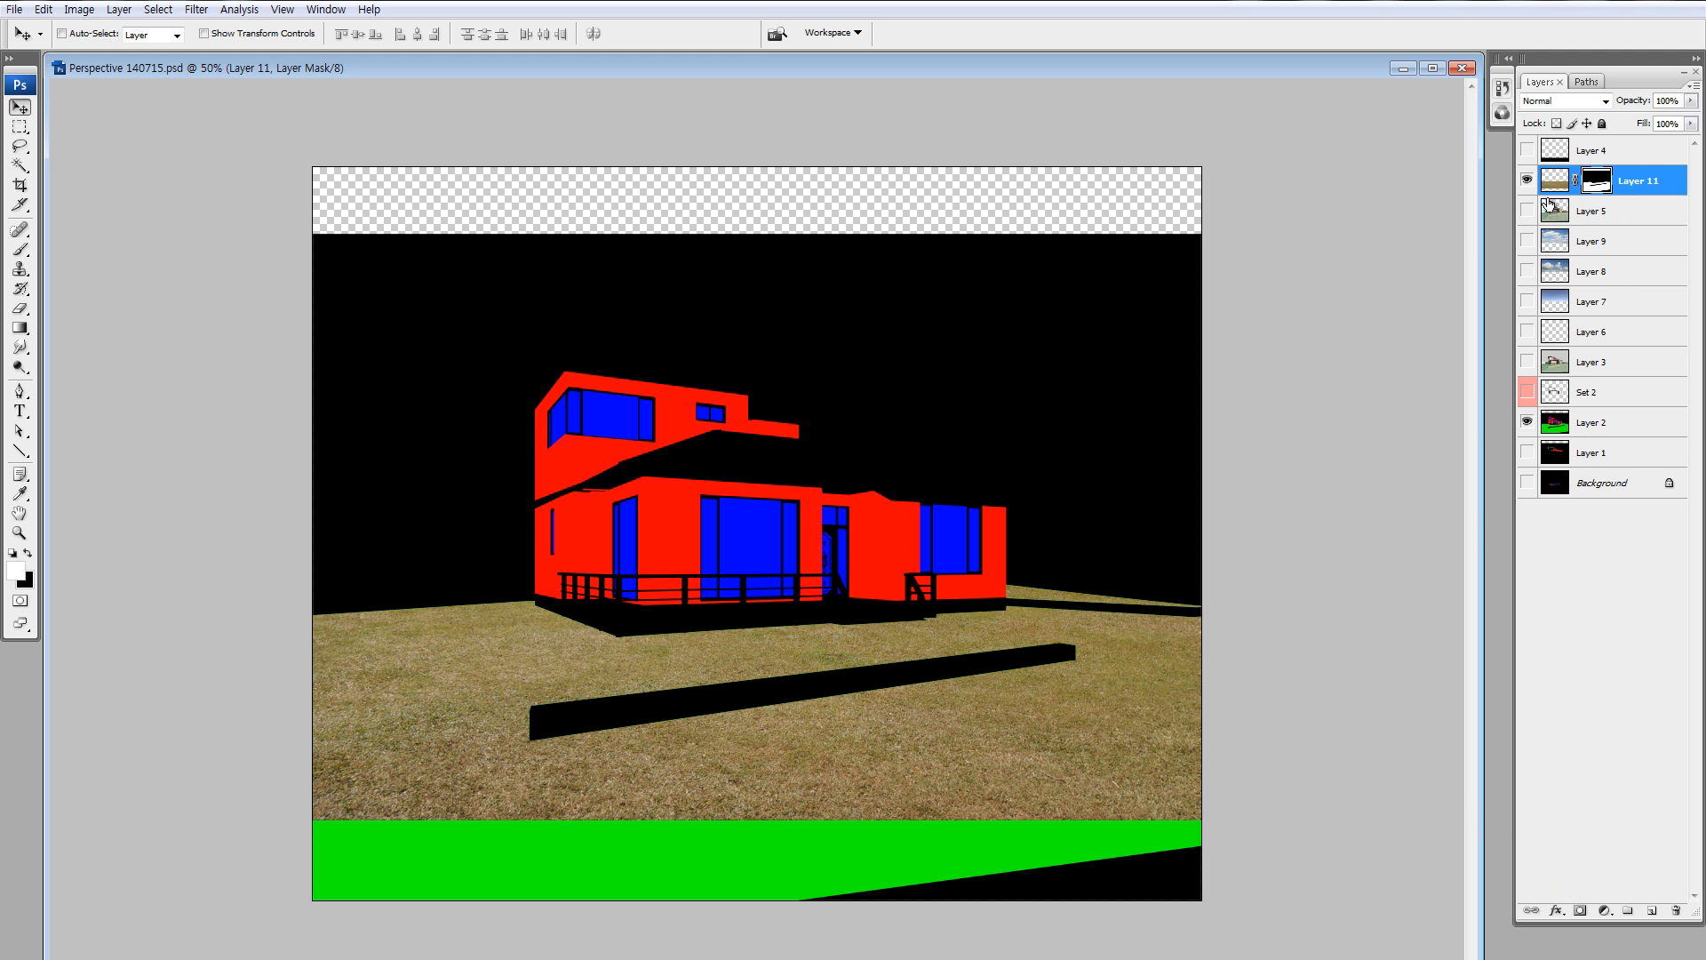
left_click_drag(1526, 211, 1535, 522)
left_click(1528, 150)
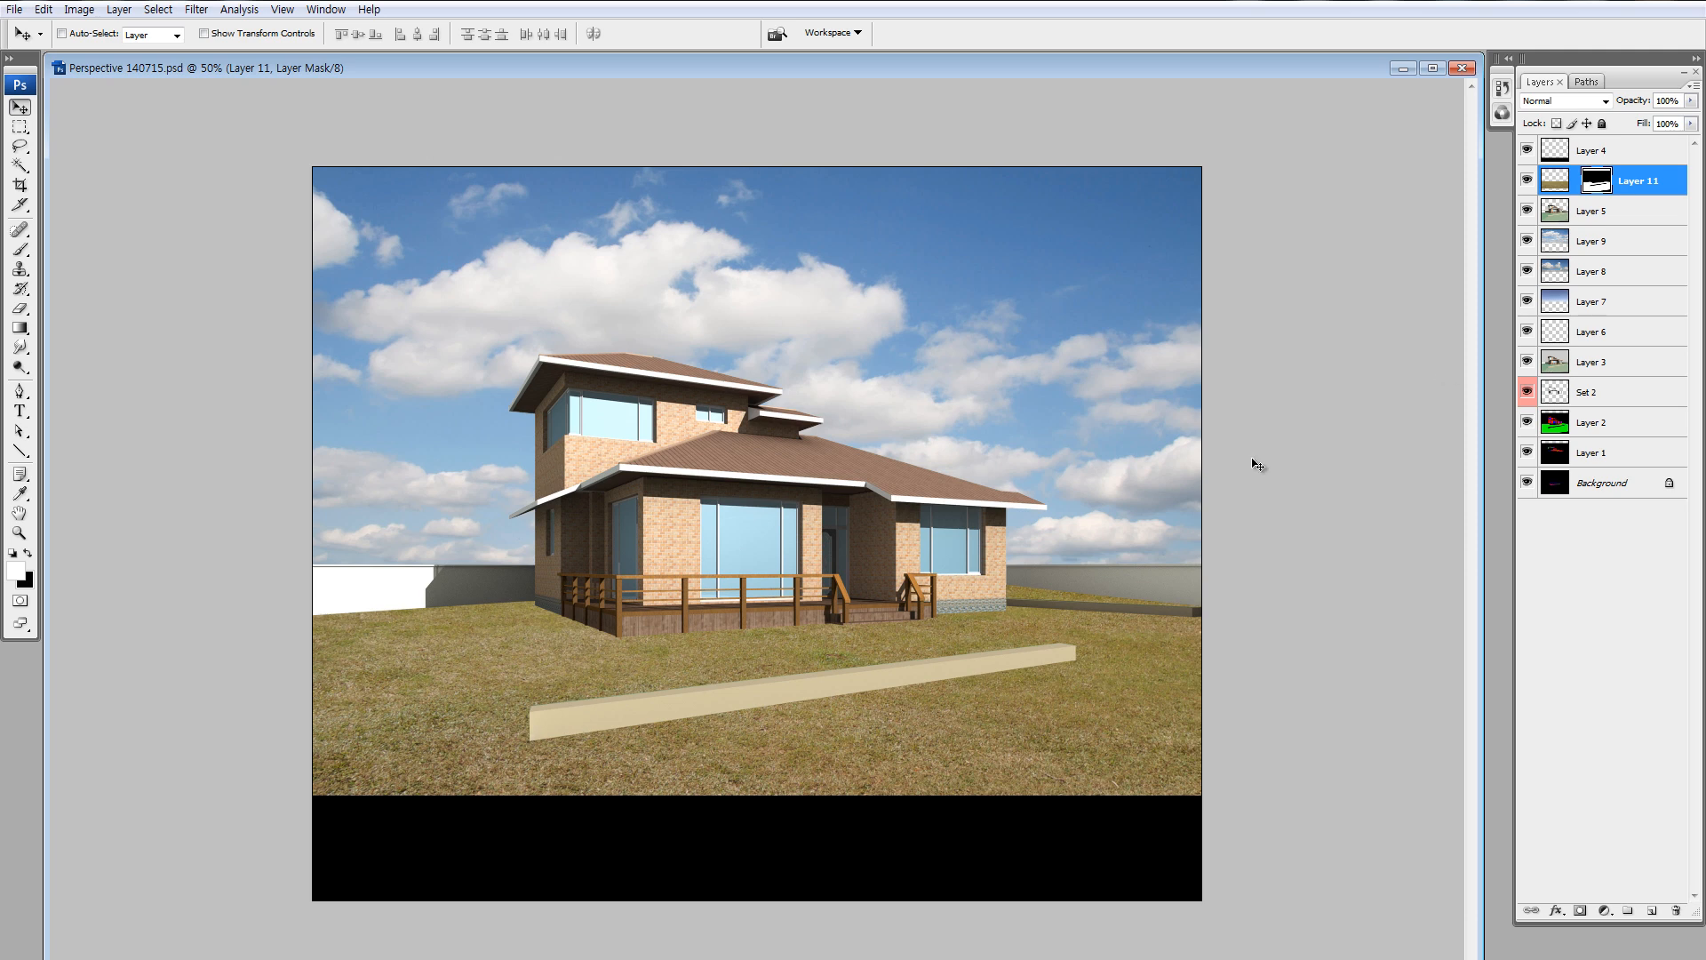
Display the Layer 11 mask alone on the canvas, ready for editing with the Lasso tool.
left_click(1597, 184, "alt")
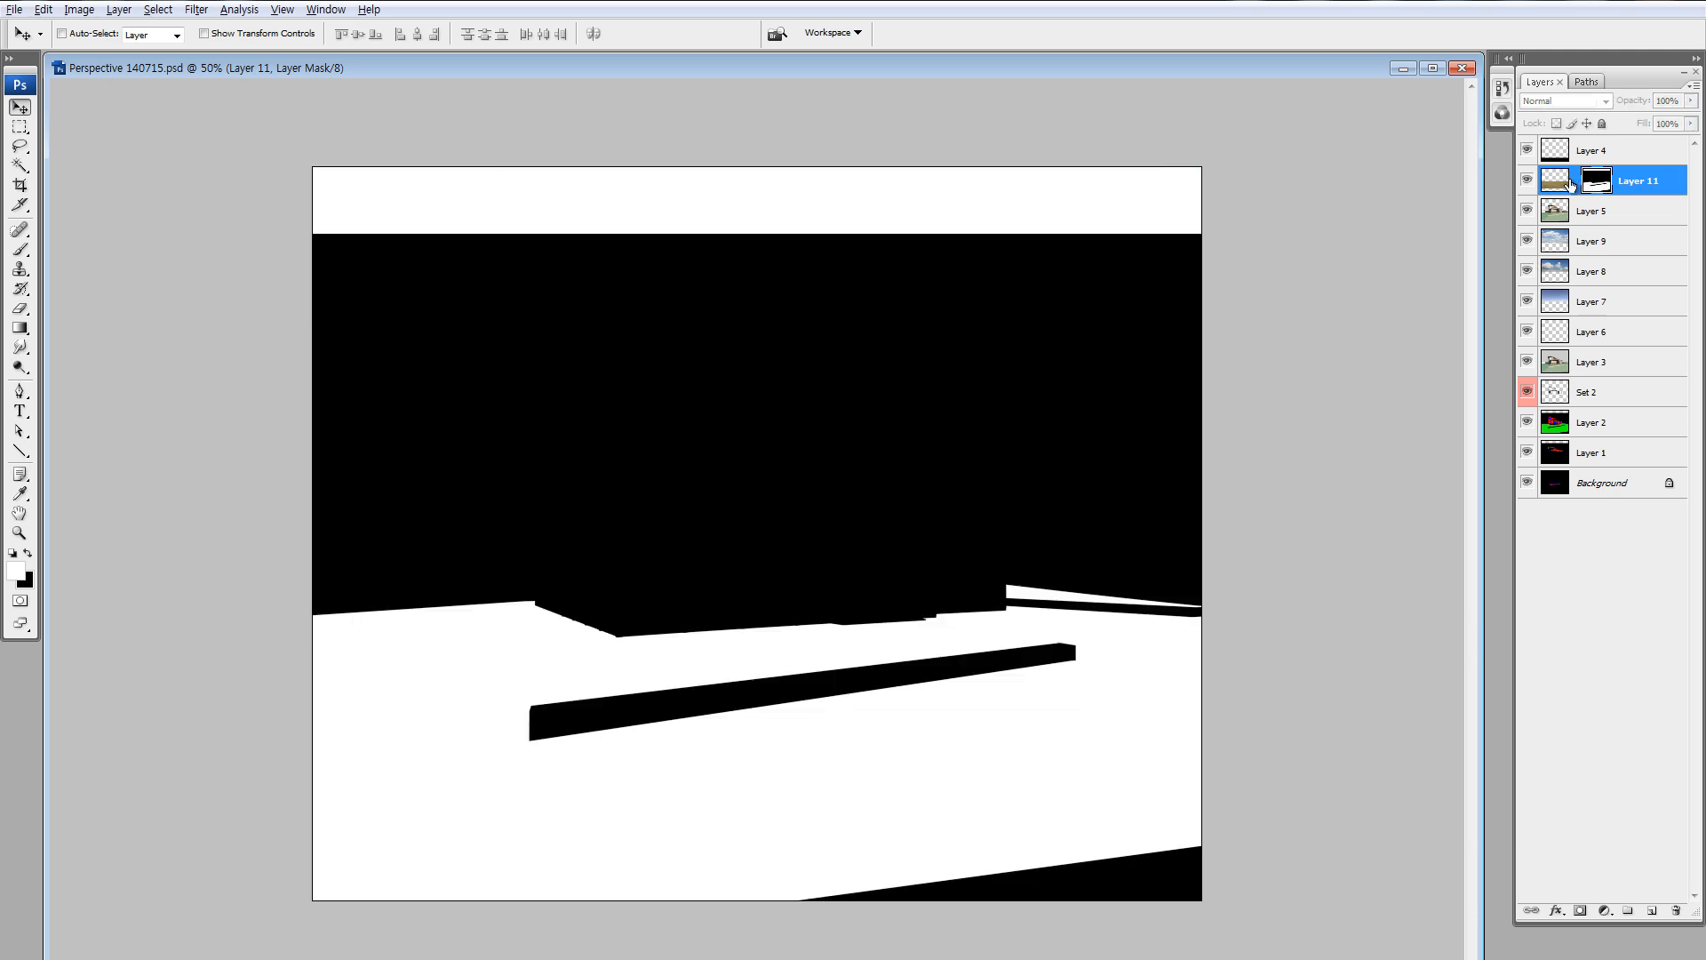
left_click(1560, 182)
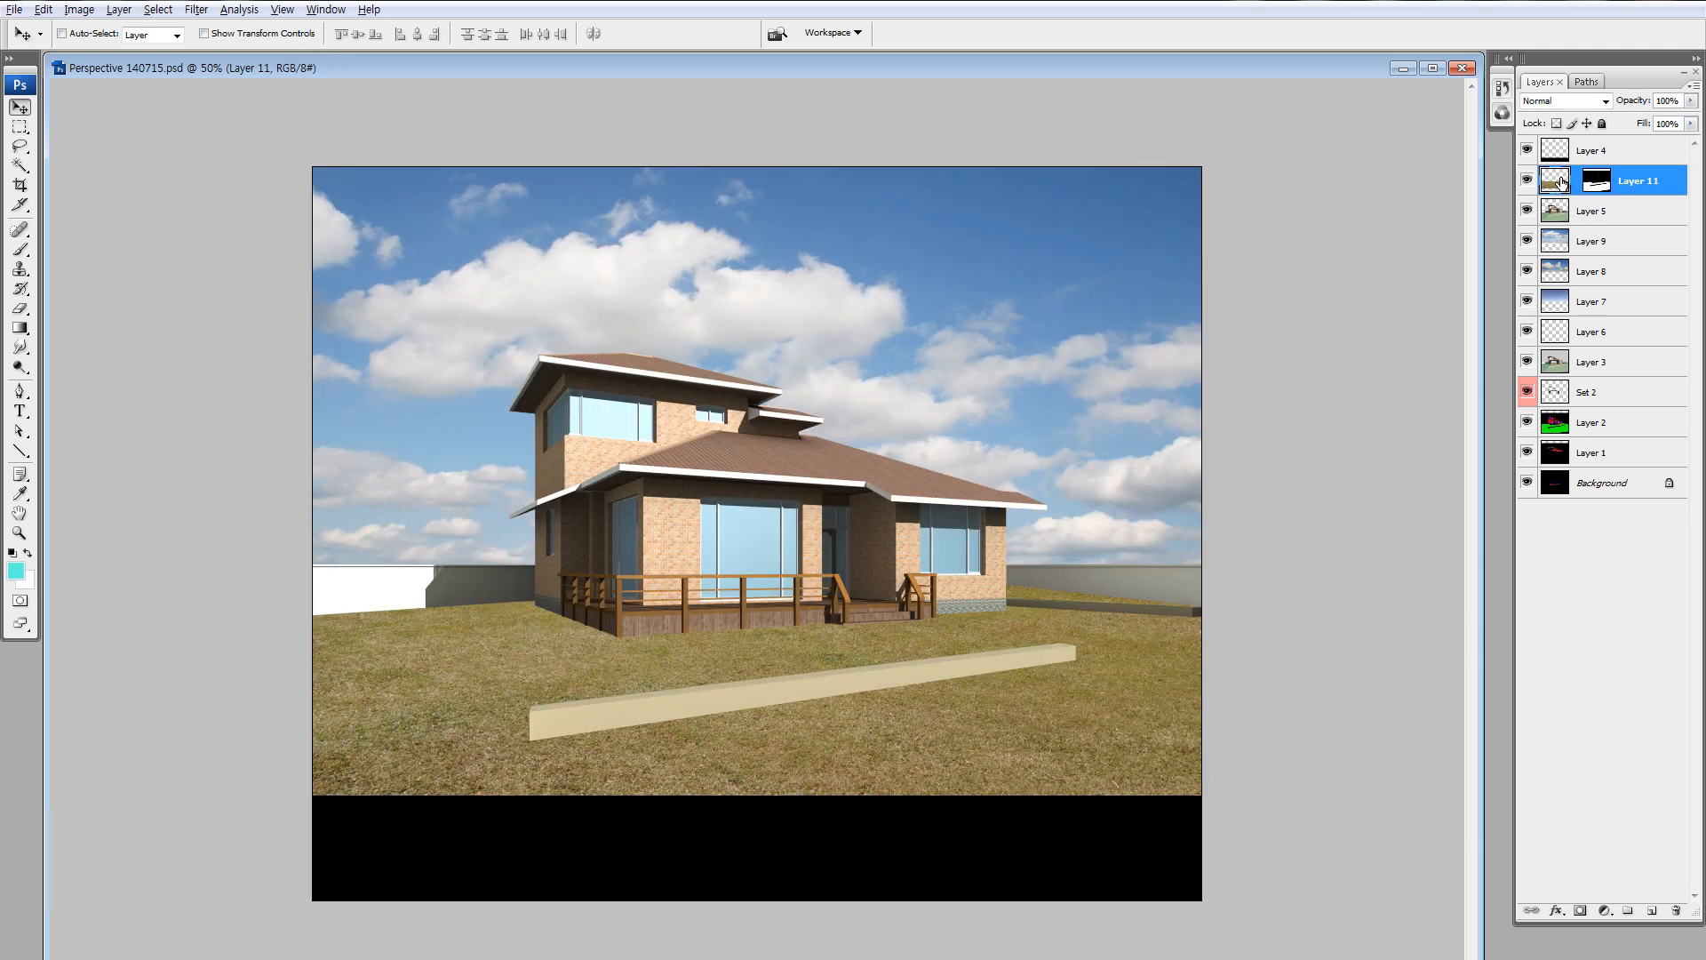
left_click(1599, 188, "alt")
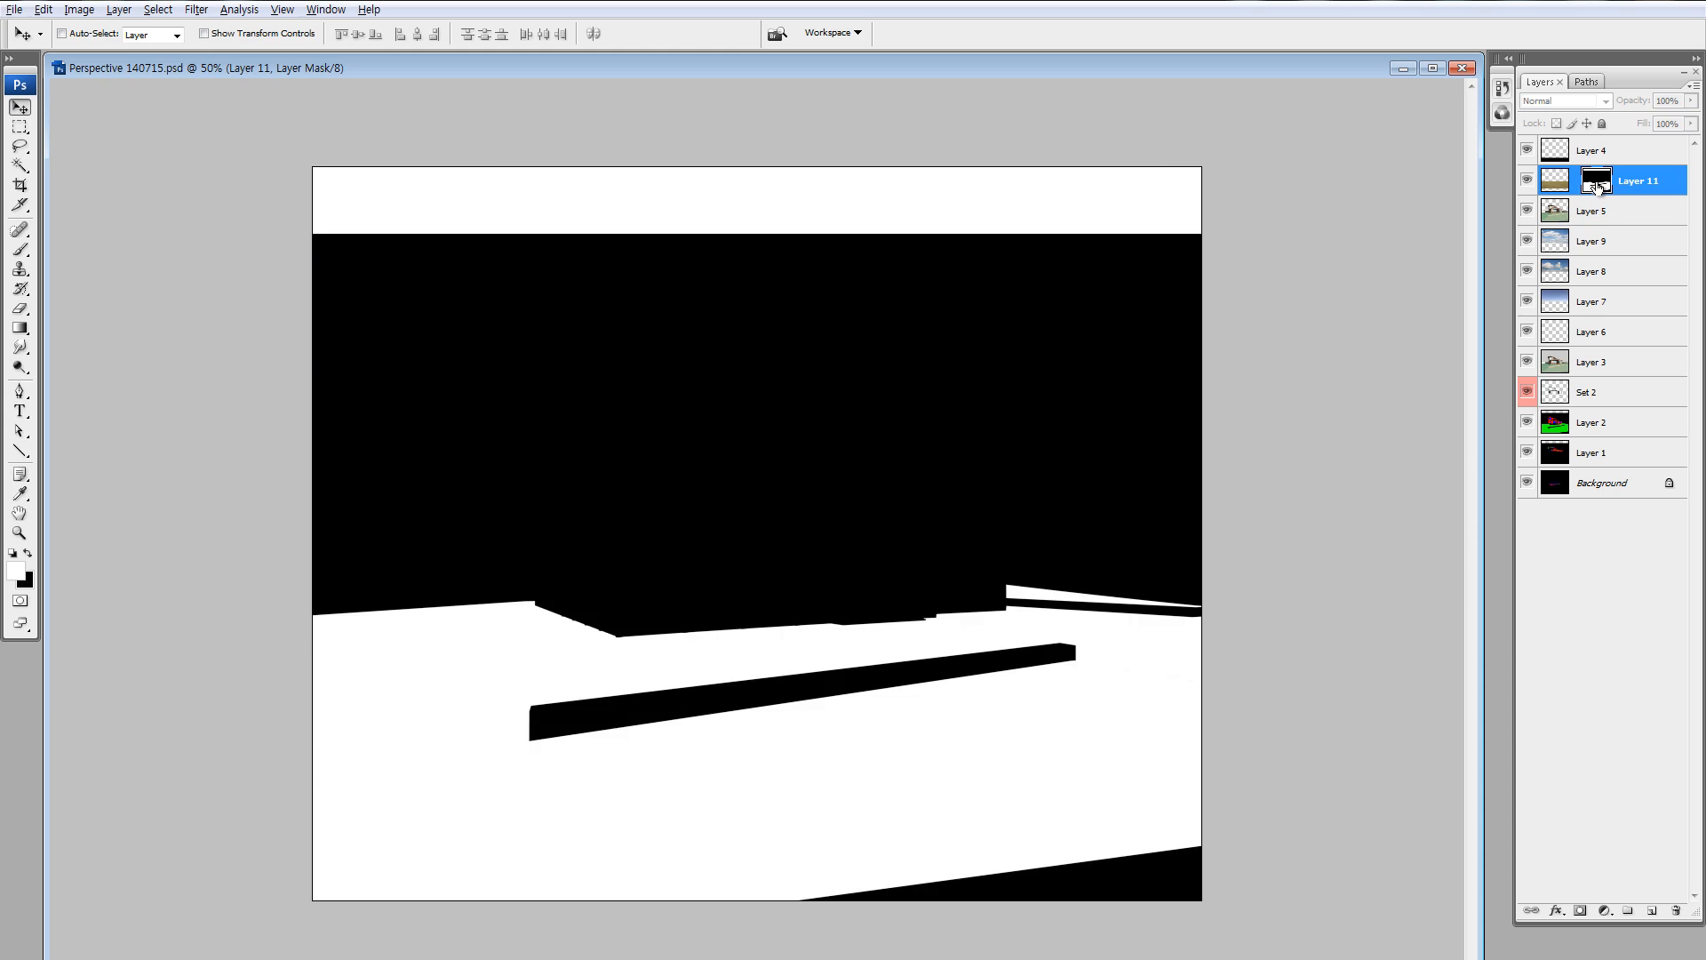
key("l")
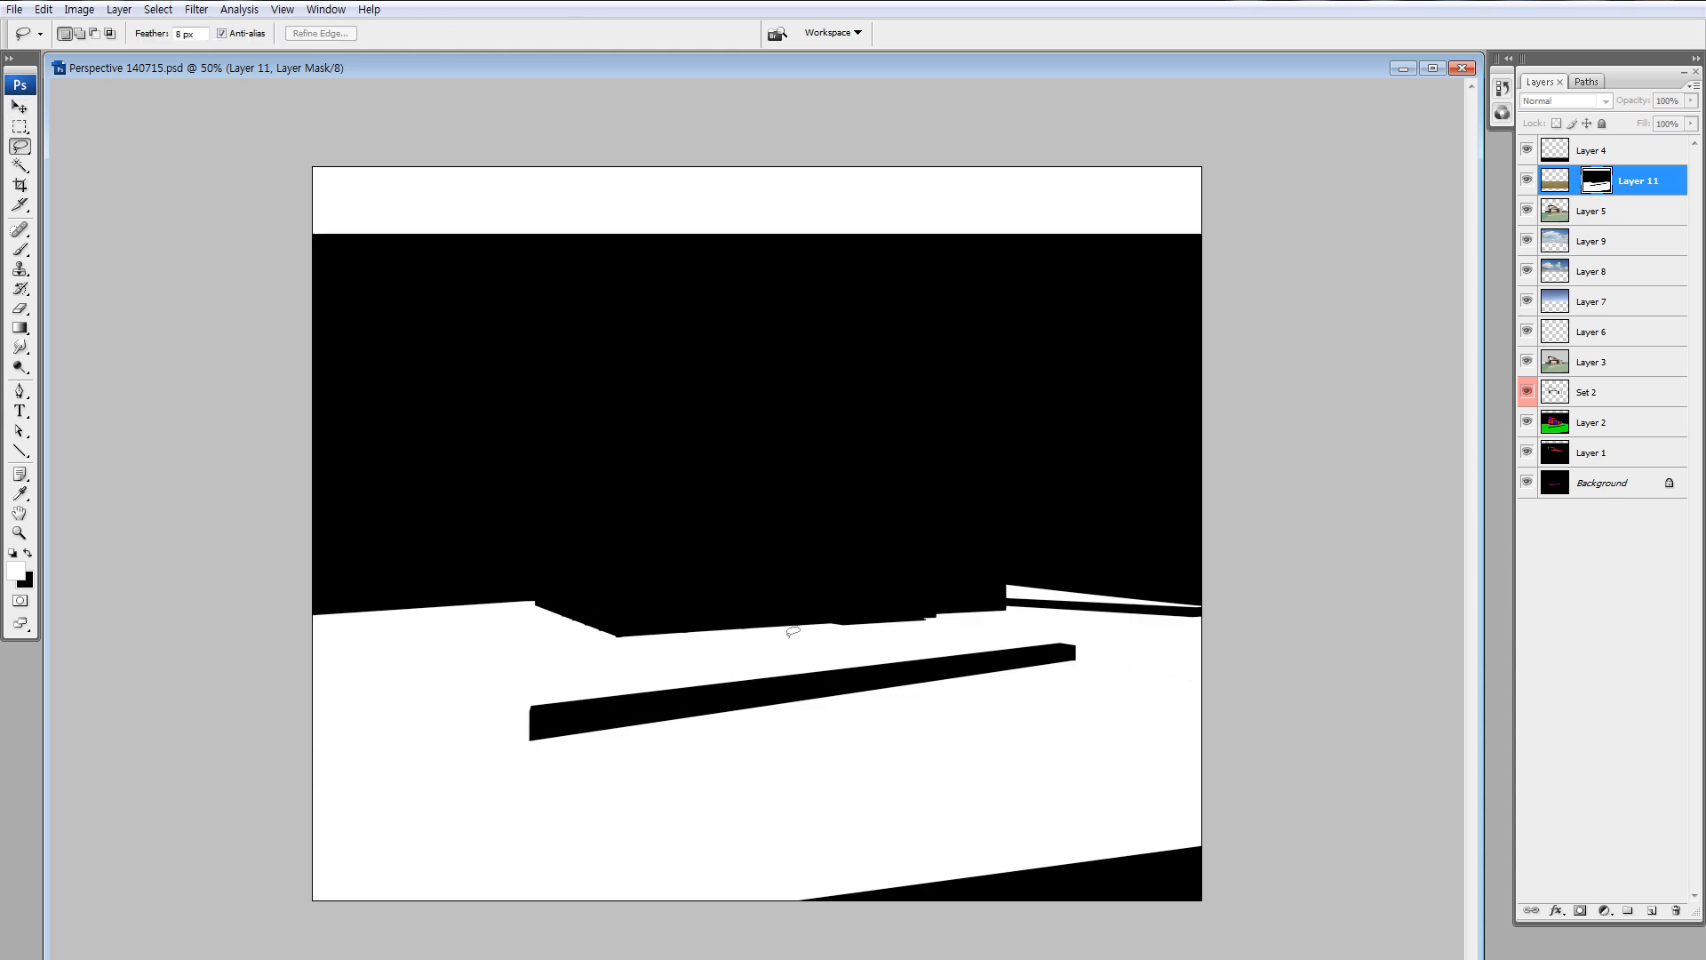
mouse_move(612, 748)
left_mouse_down()
mouse_move(522, 781)
mouse_move(835, 762)
mouse_move(755, 739)
left_mouse_up()
mouse_move(719, 798)
left_mouse_down()
mouse_move(673, 730)
mouse_move(1009, 691)
left_mouse_up()
key("ctrl+alt+z")
key("ctrl+alt+z")
key("ctrl+alt+z")
key("ctrl+alt+z")
key("ctrl+alt+z")
key("ctrl+alt+z")
Lasso the long black bar in the Layer 11 mask, fill it white, deselect, and return to the normal image view.
mouse_move(630, 672)
left_mouse_down()
mouse_move(470, 707)
mouse_move(487, 773)
mouse_move(940, 767)
mouse_move(1108, 728)
mouse_move(1140, 671)
mouse_move(1085, 626)
mouse_move(966, 626)
left_mouse_up()
key("alt")
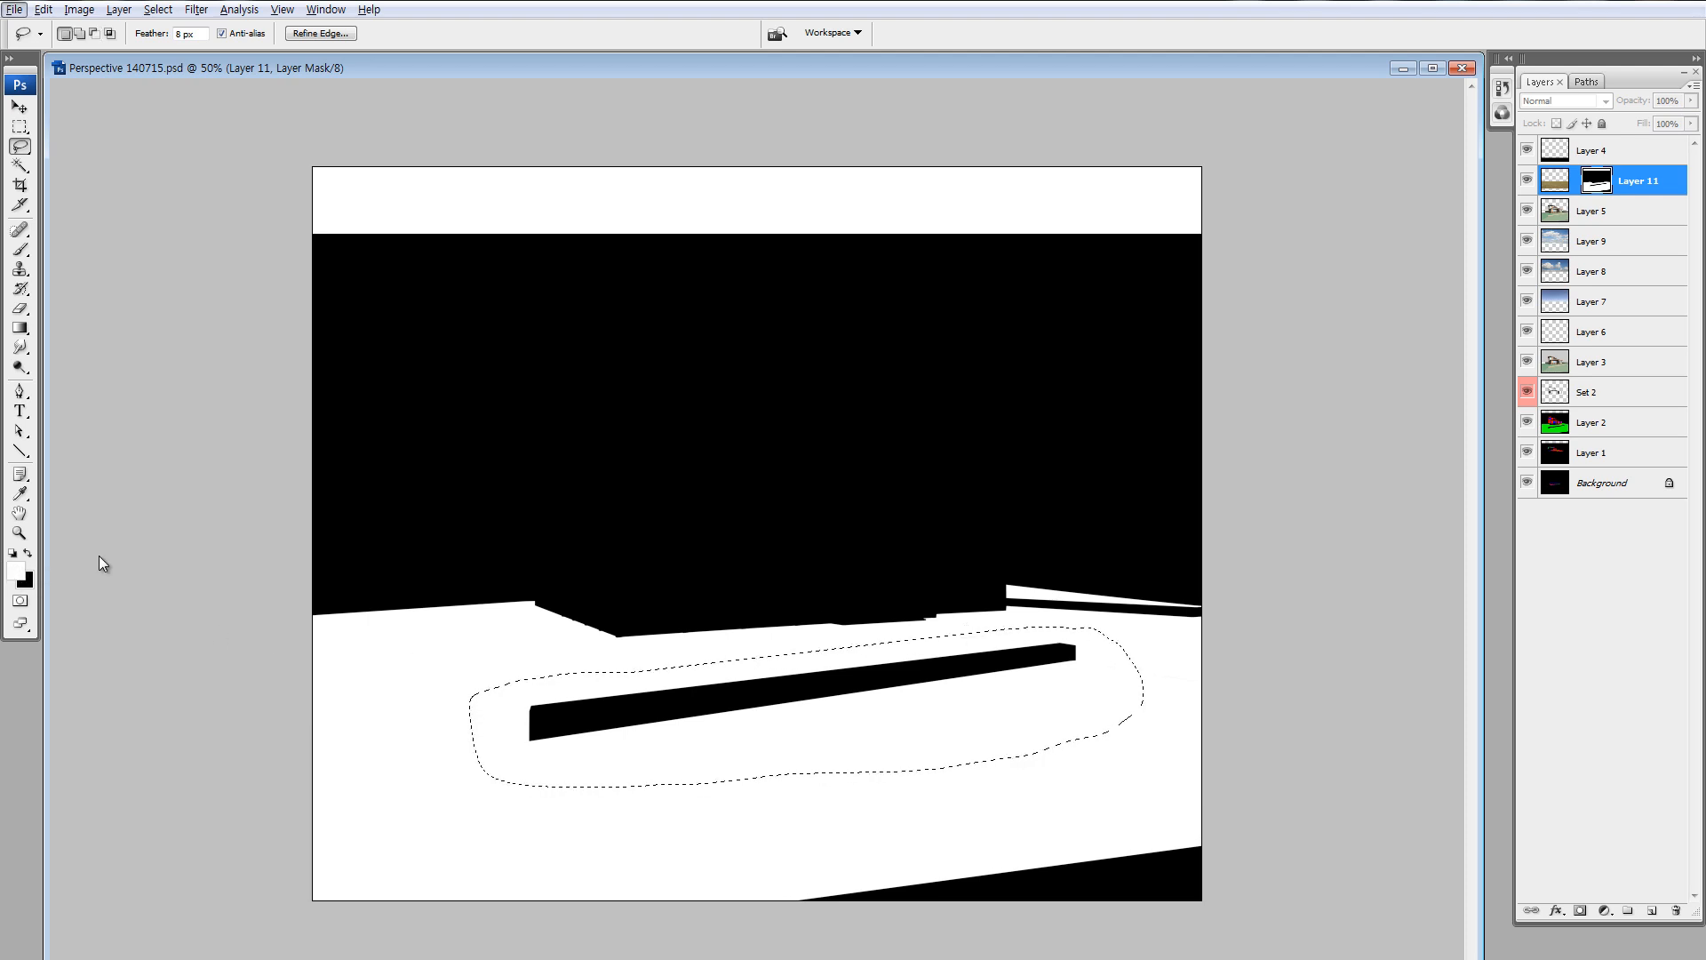
key("alt")
key("alt+BackSpace")
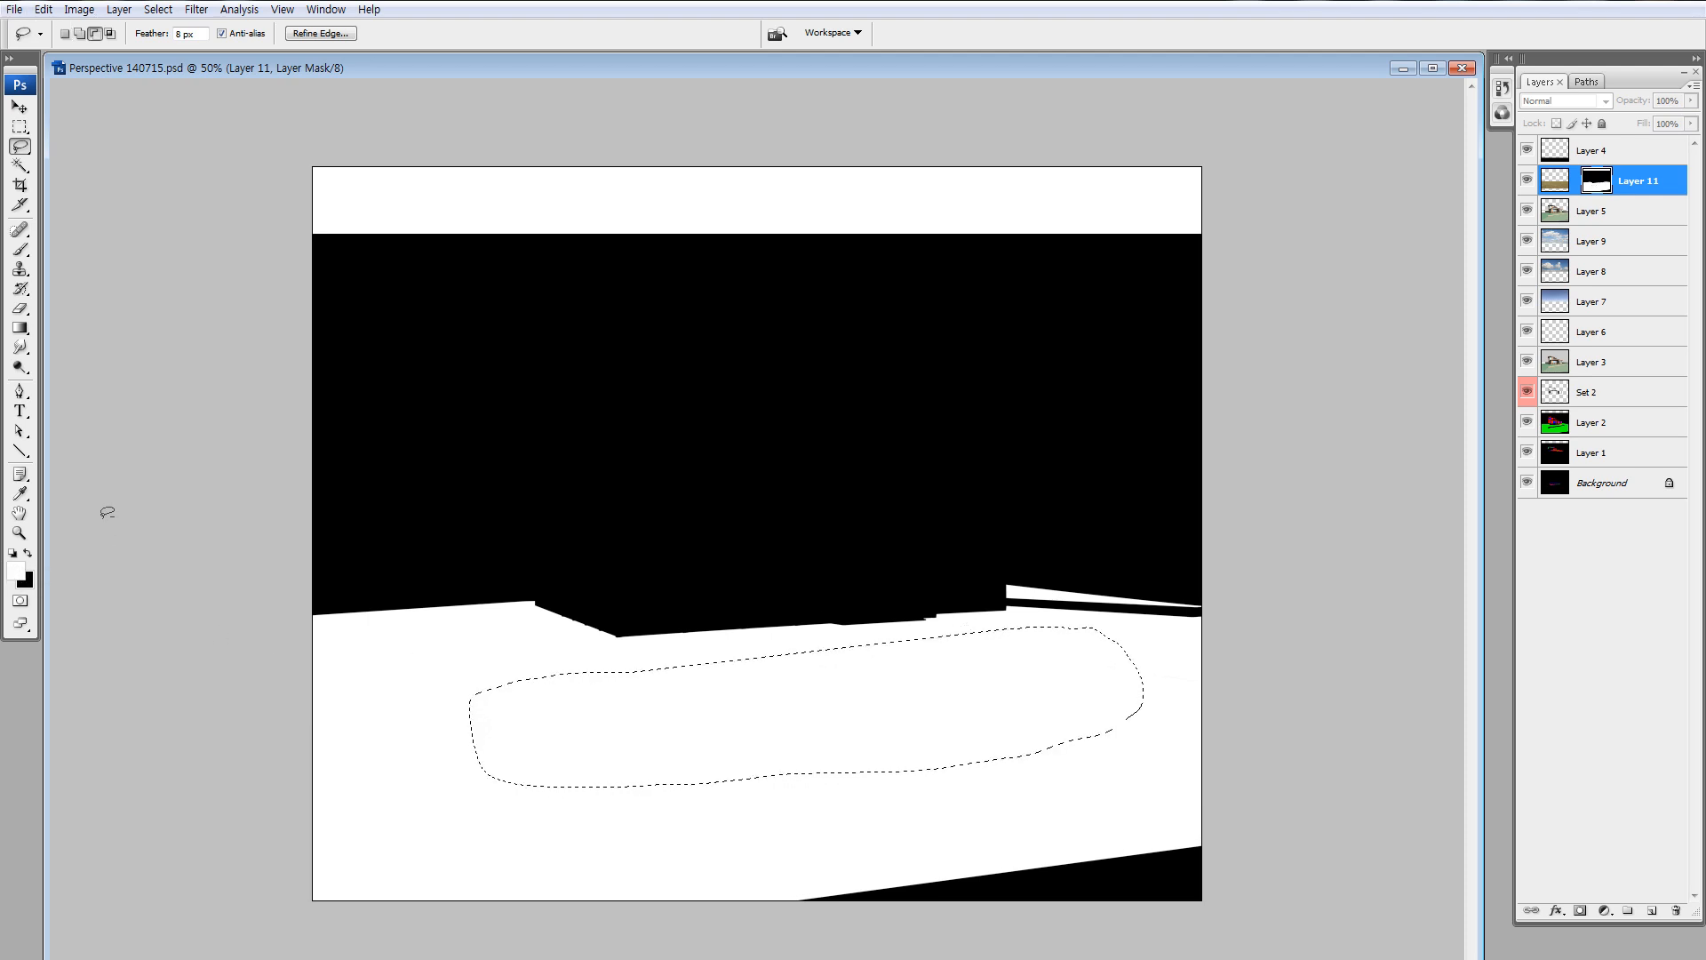
key("ctrl+d")
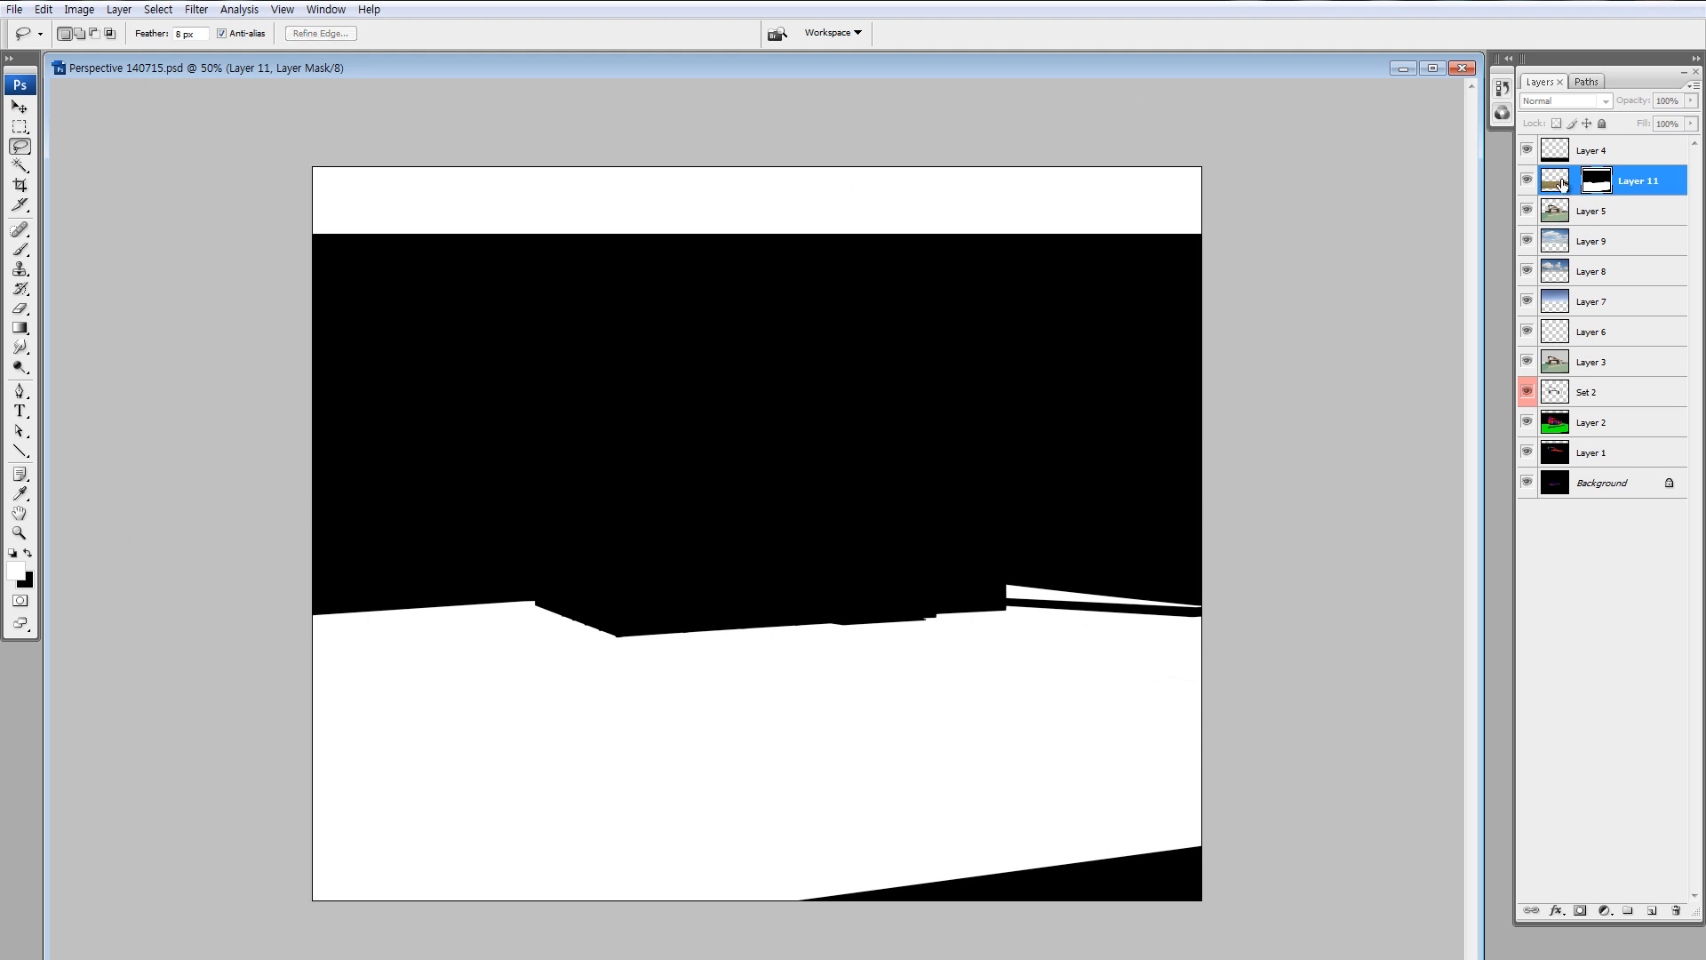
left_click(1552, 185)
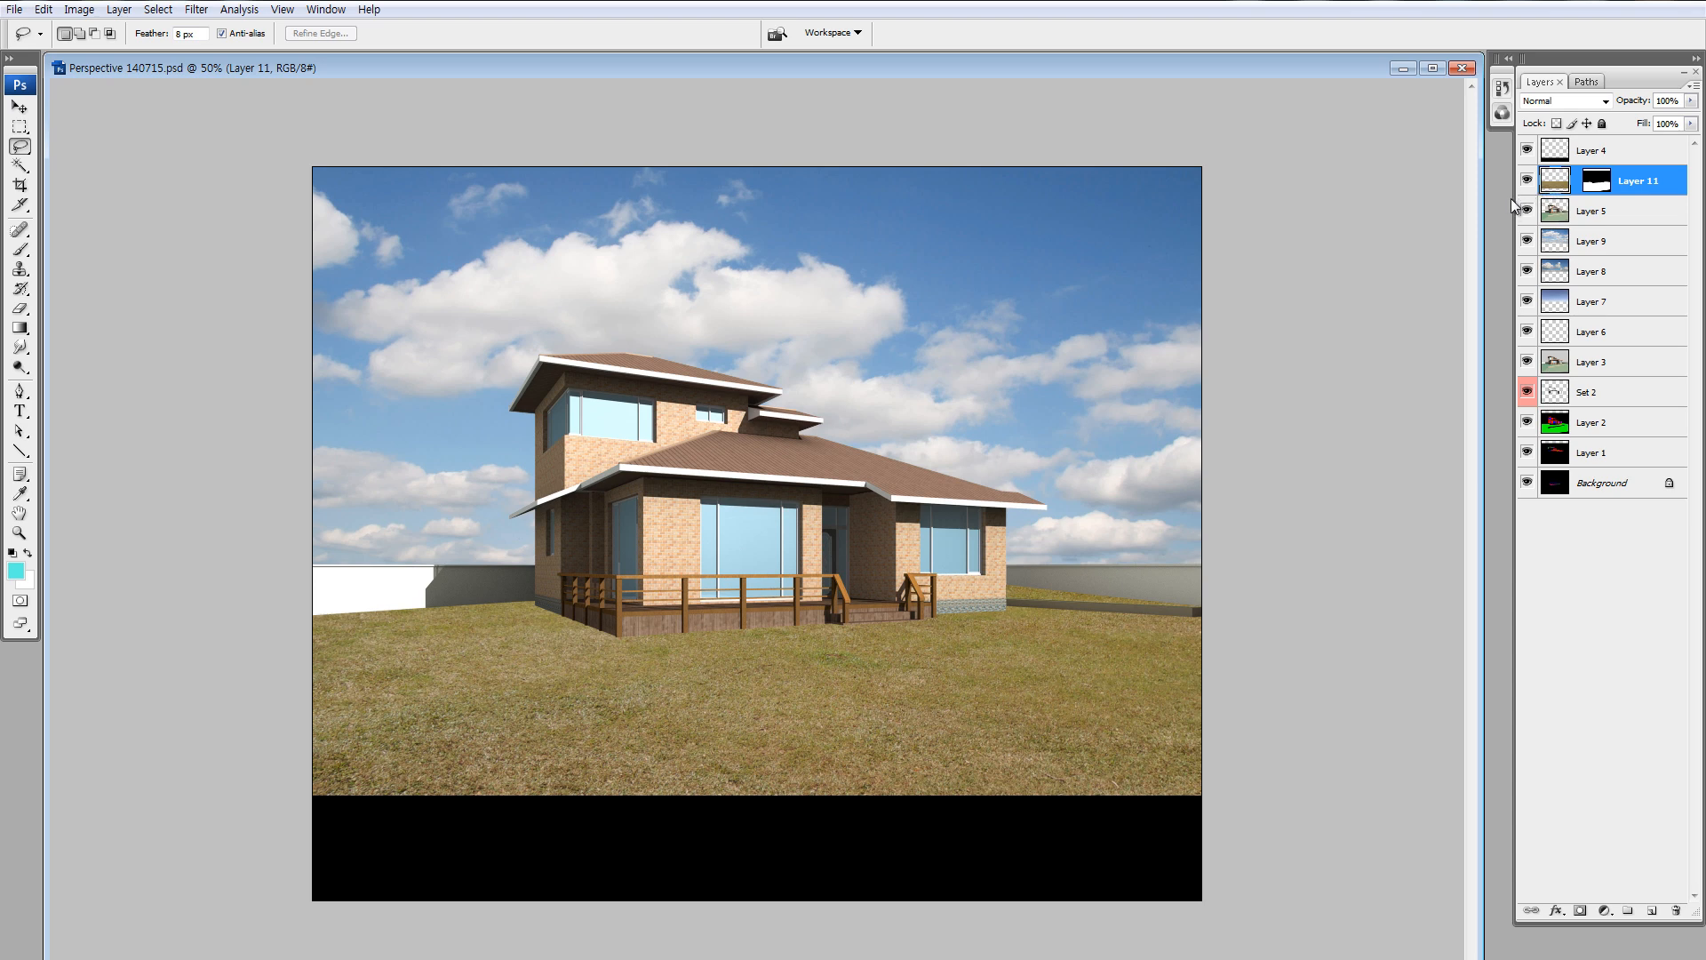
Make Layer 5 active and examine the ground shadows beside the wall and deck with Layer 11 hidden and shown.
key("ctrl+minus")
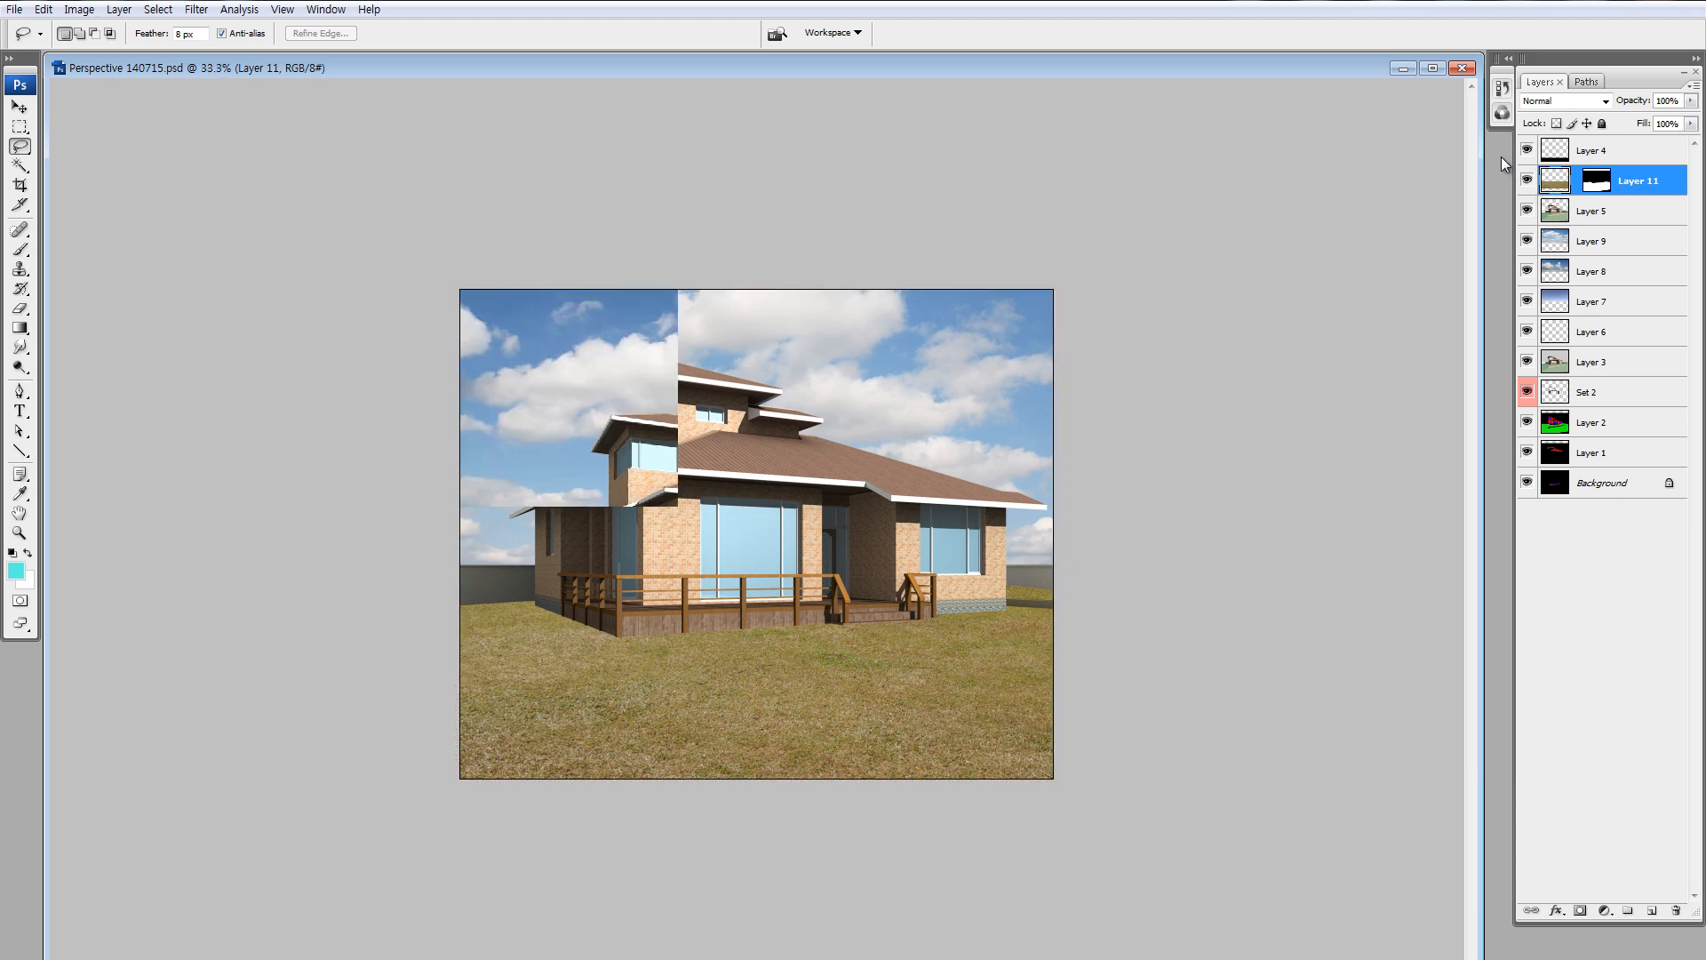
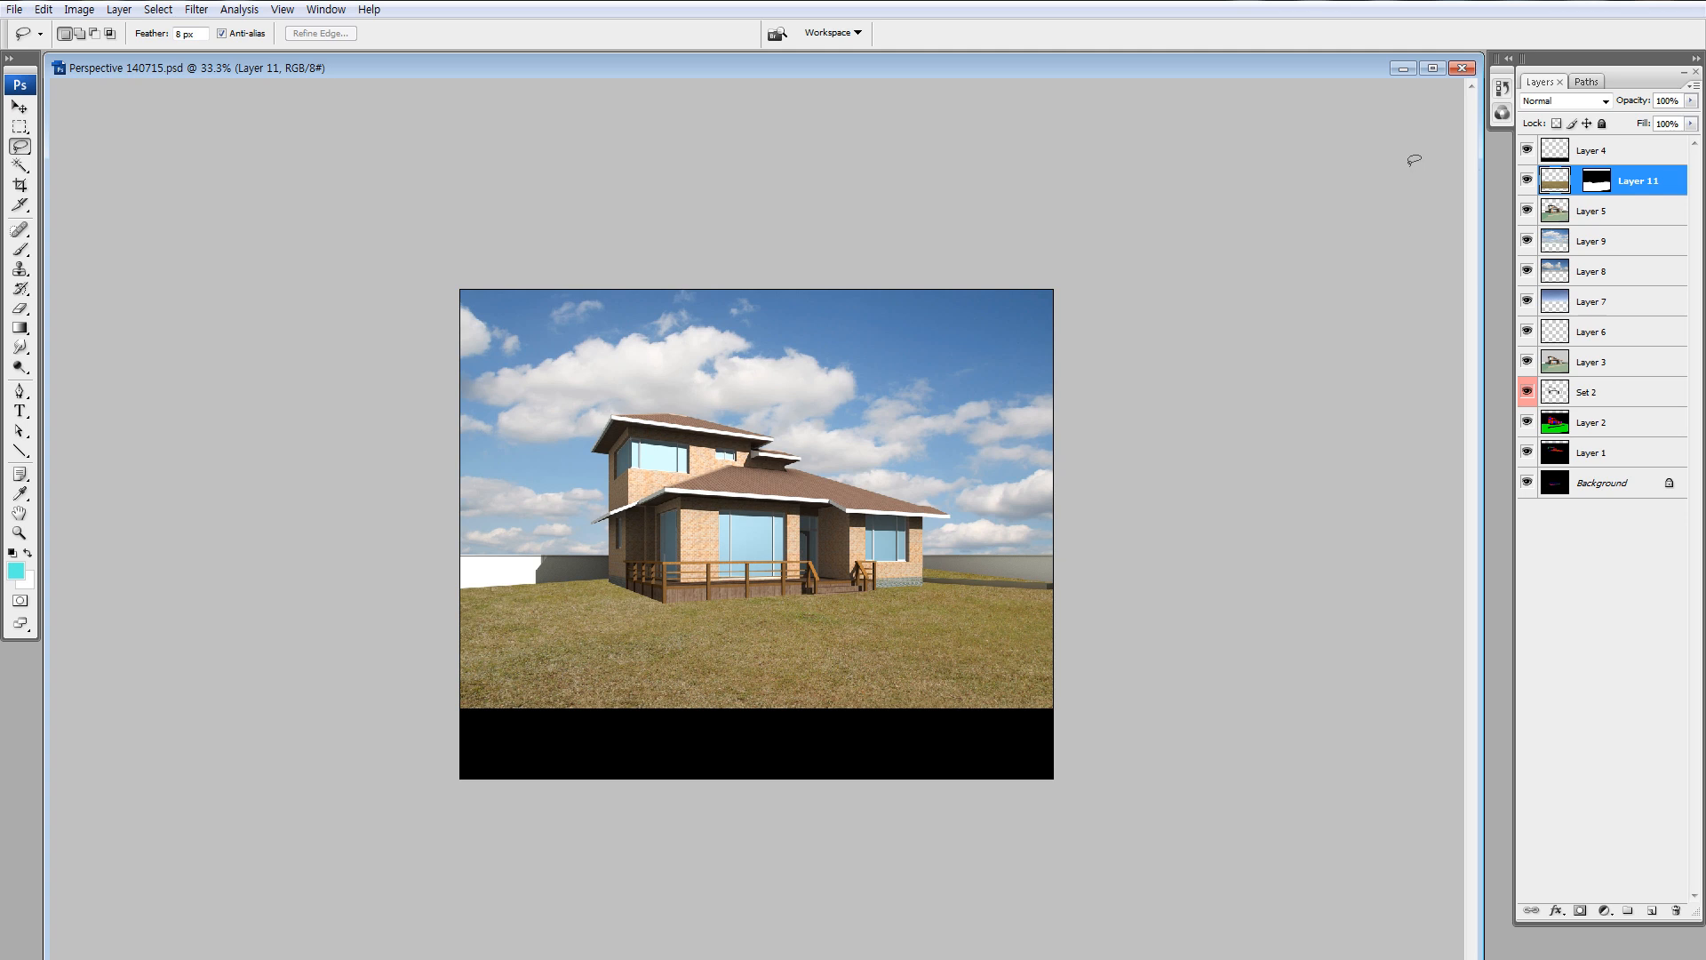
left_click(1527, 181)
left_click(1552, 214)
key("z")
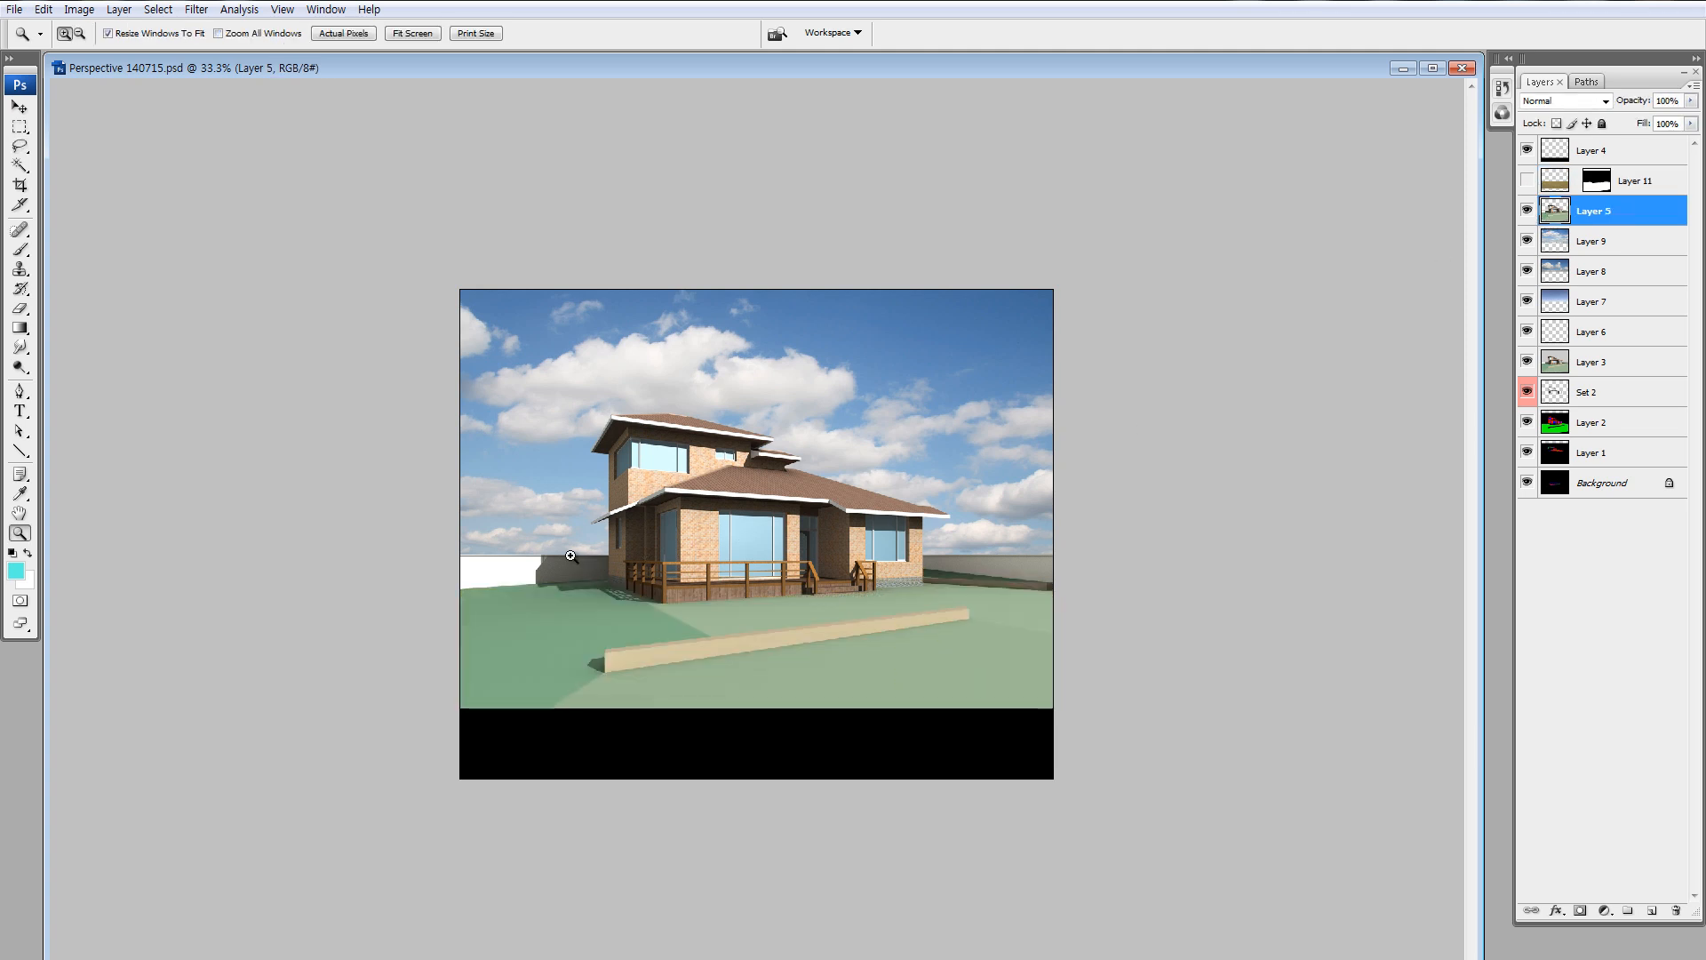
left_click_drag(571, 556, 751, 624)
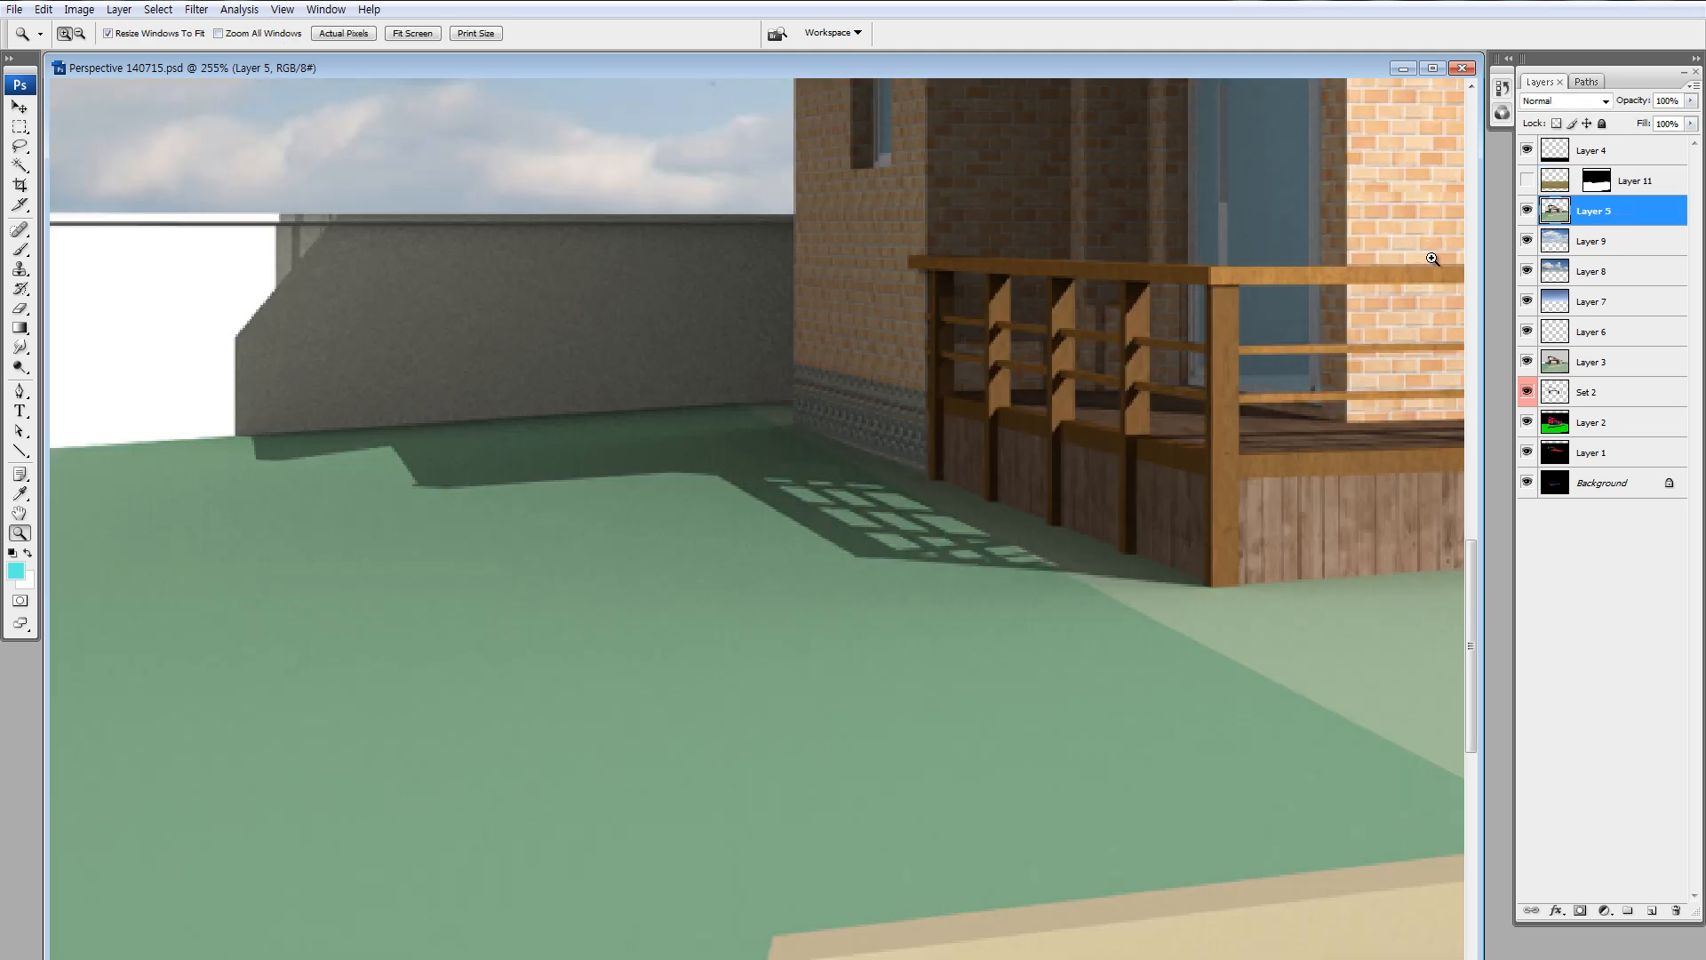
left_click(1527, 182)
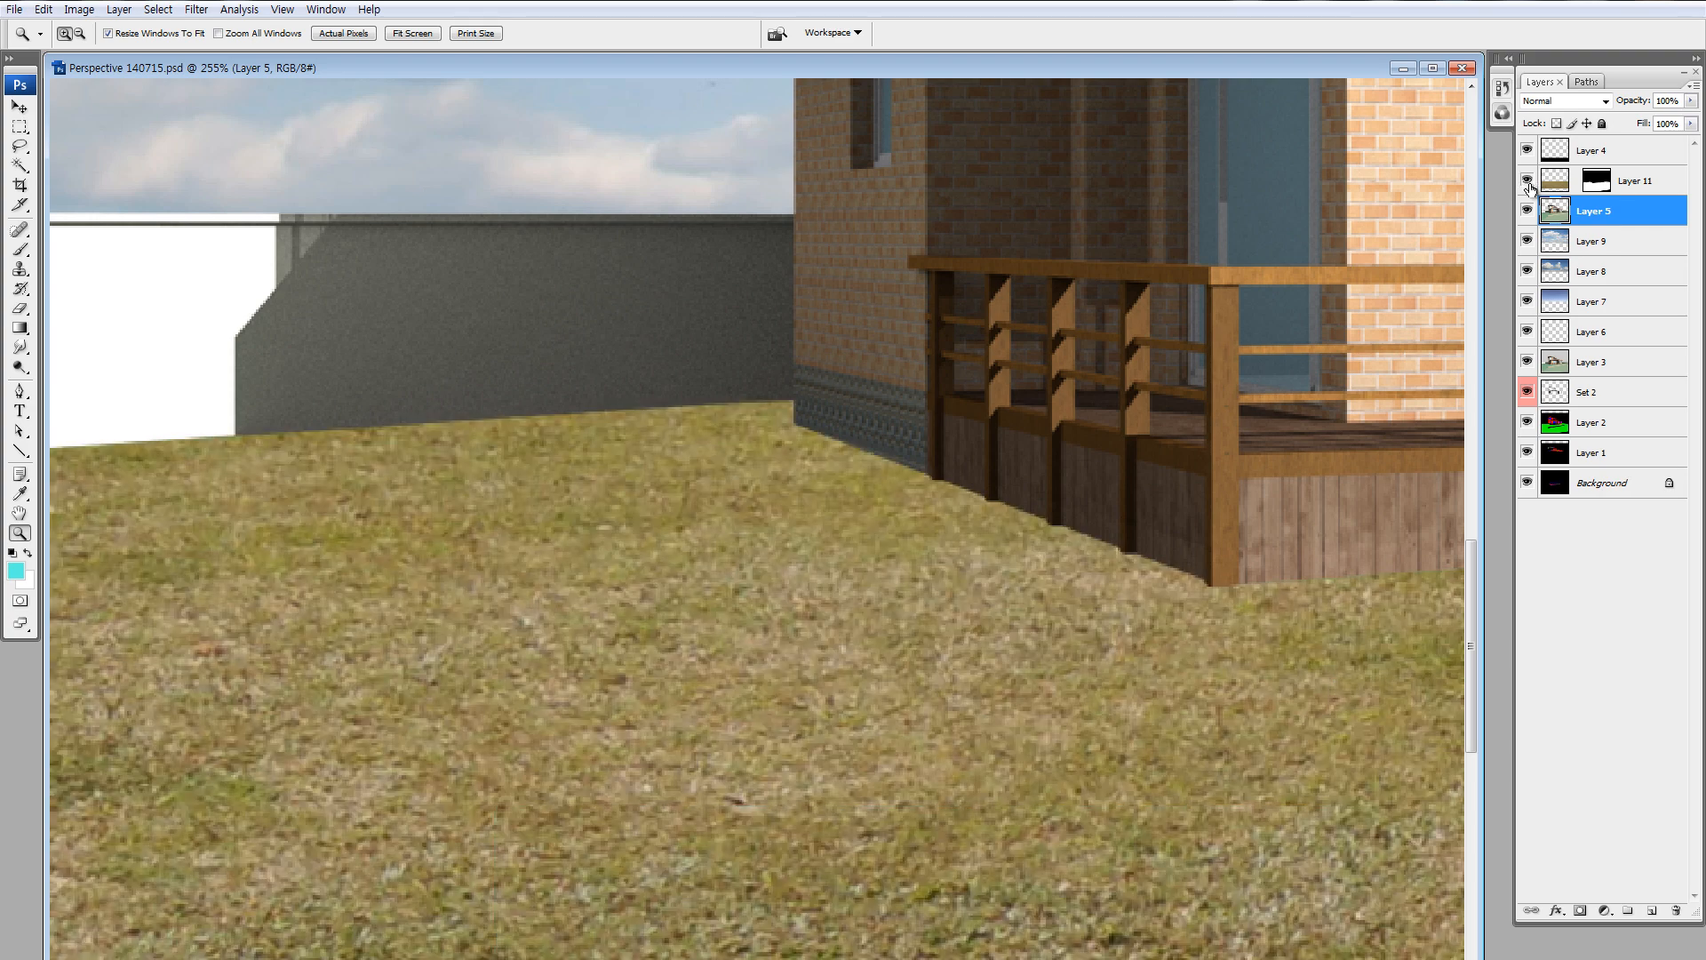
key("ctrl+minus")
key("ctrl+minus")
key("ctrl+minus")
key("ctrl+minus")
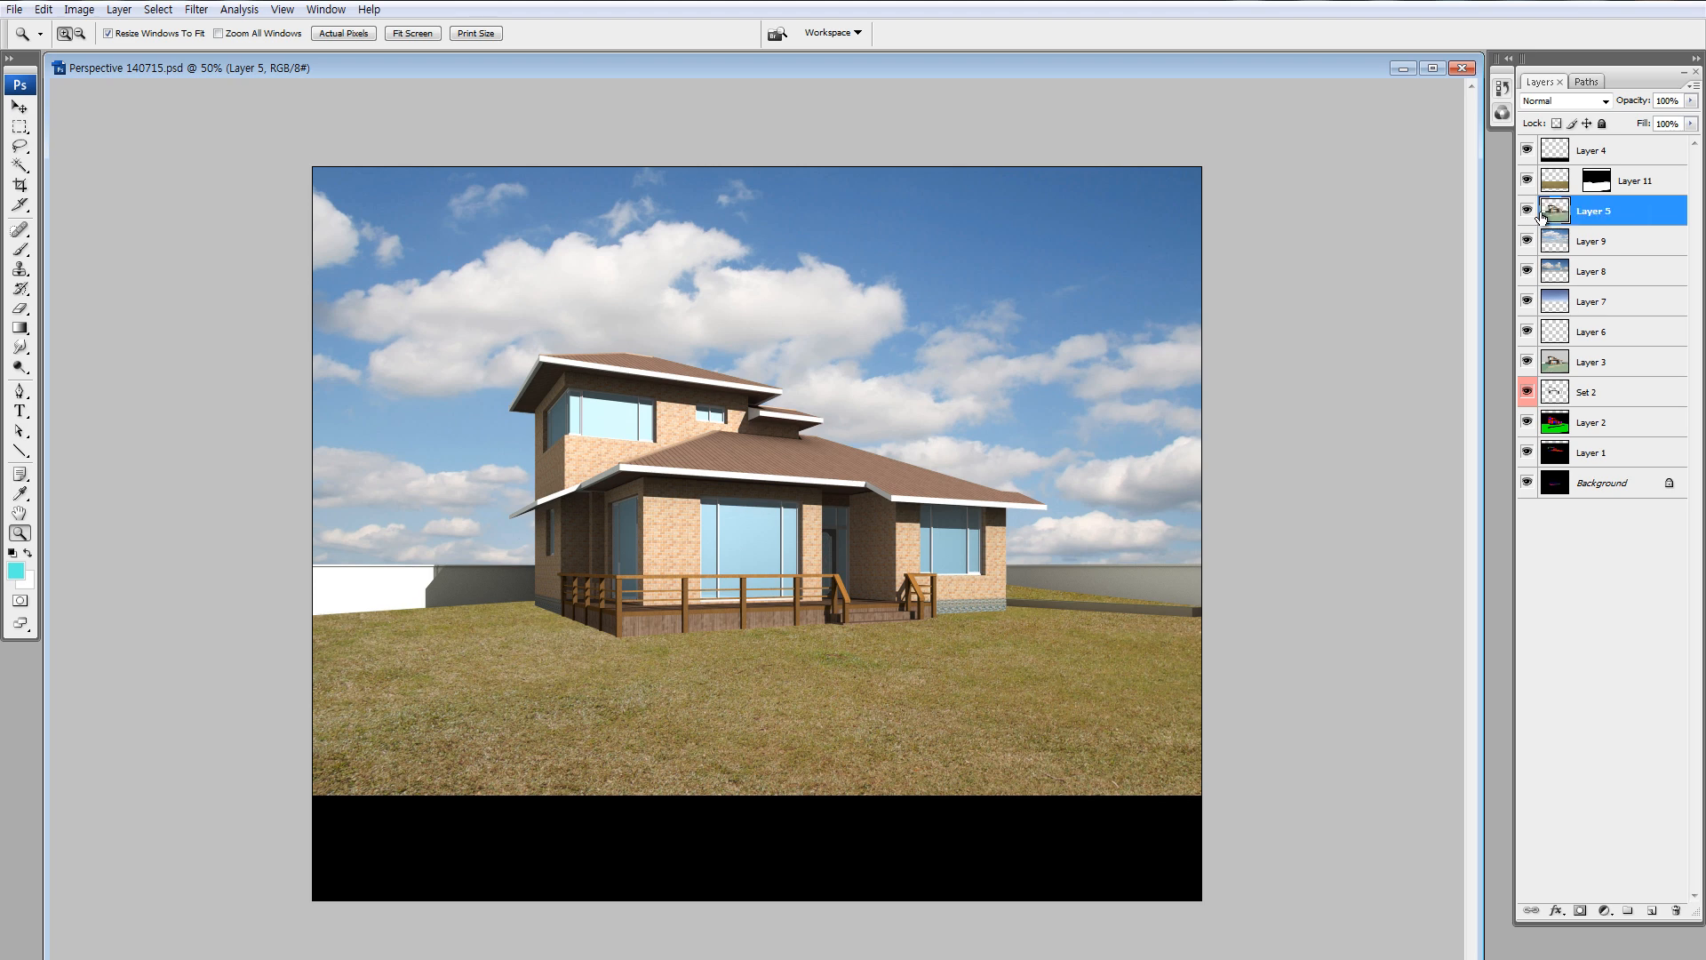
Isolate the color-coded Layer 2 and select its green ground area from the Green channel.
key("alt")
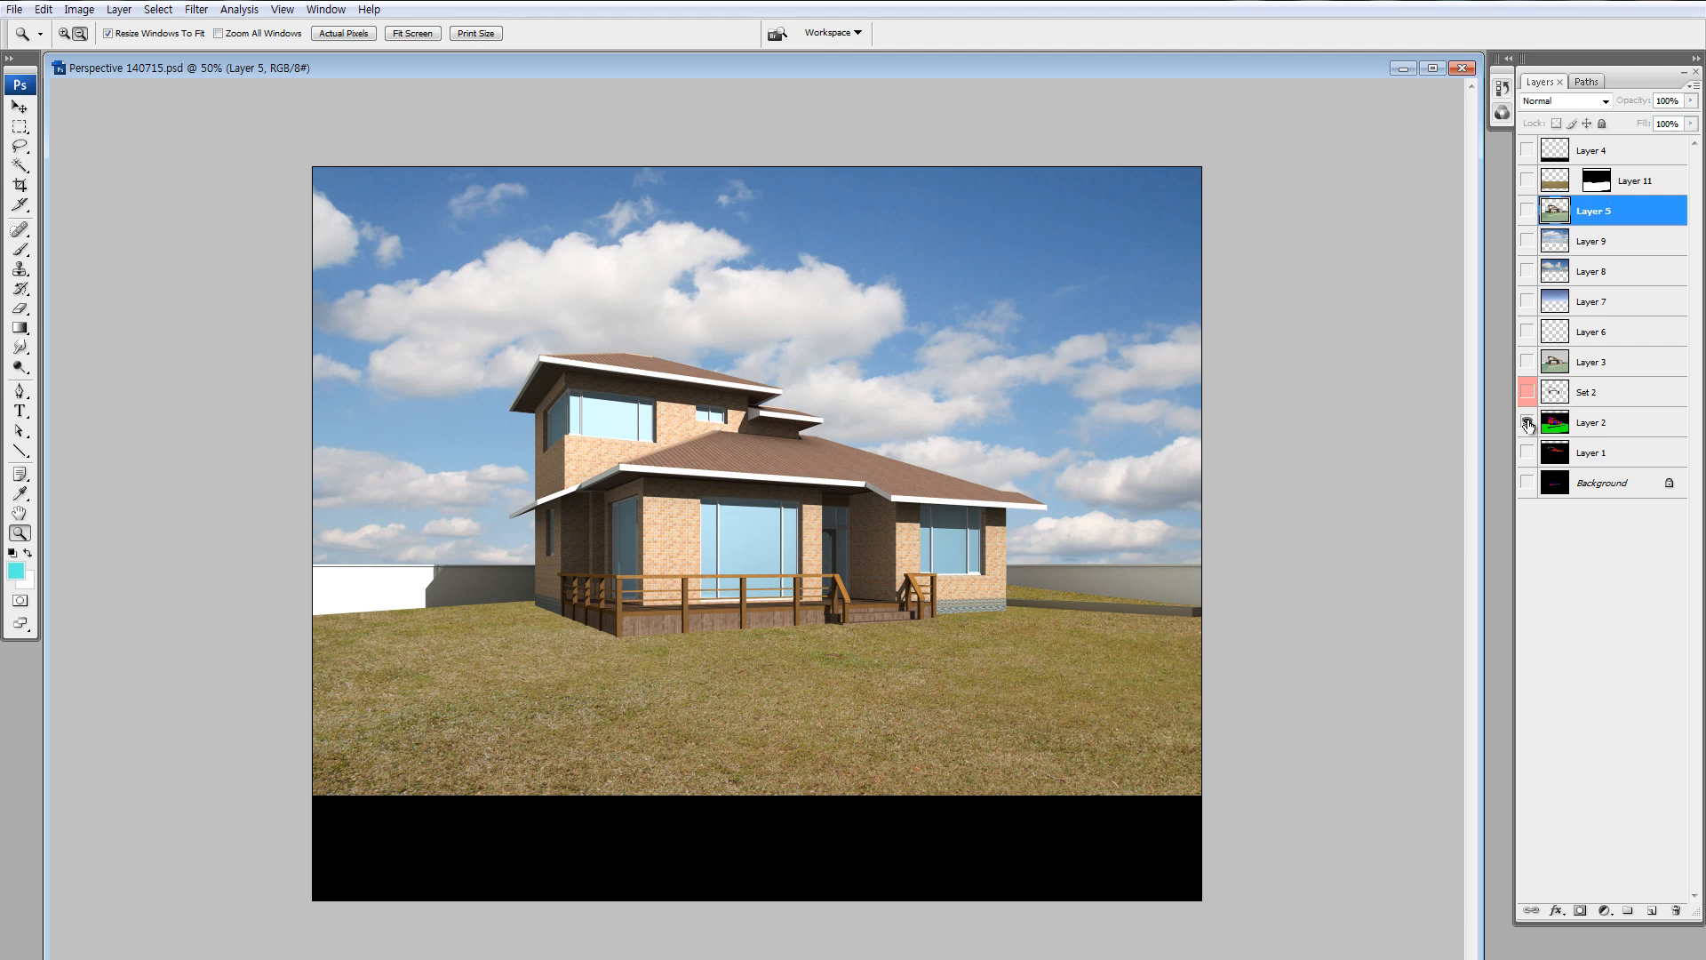
left_click(1526, 422, "alt")
left_click(1502, 114)
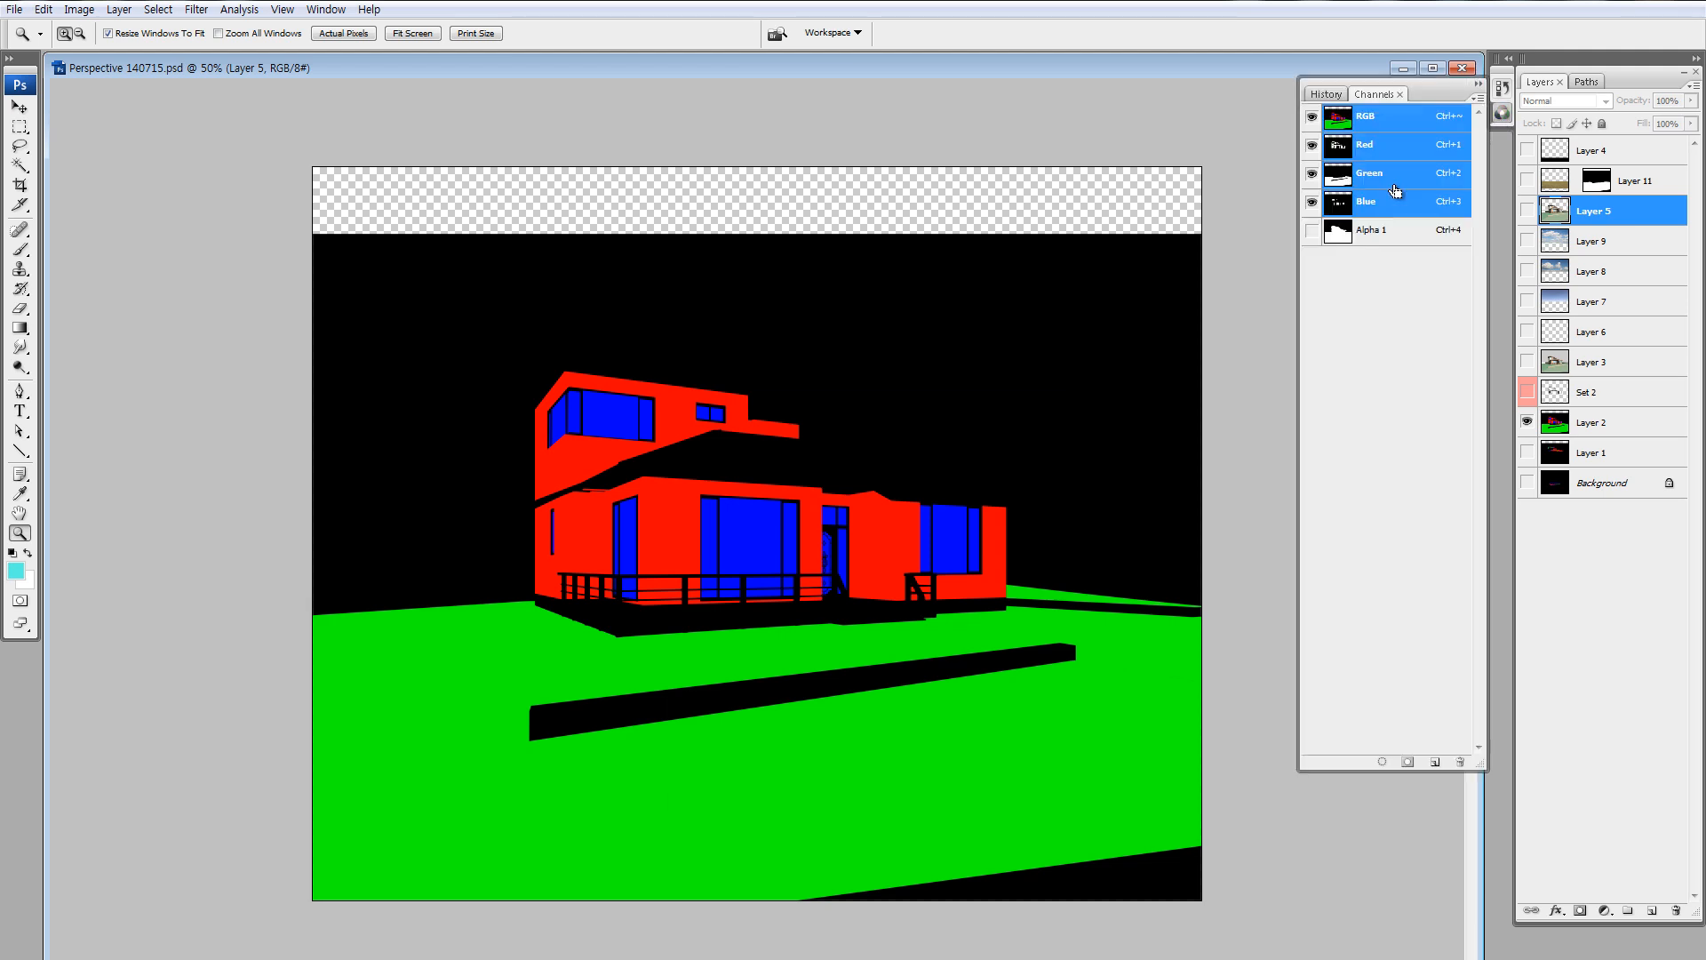
left_click(1339, 178, "ctrl")
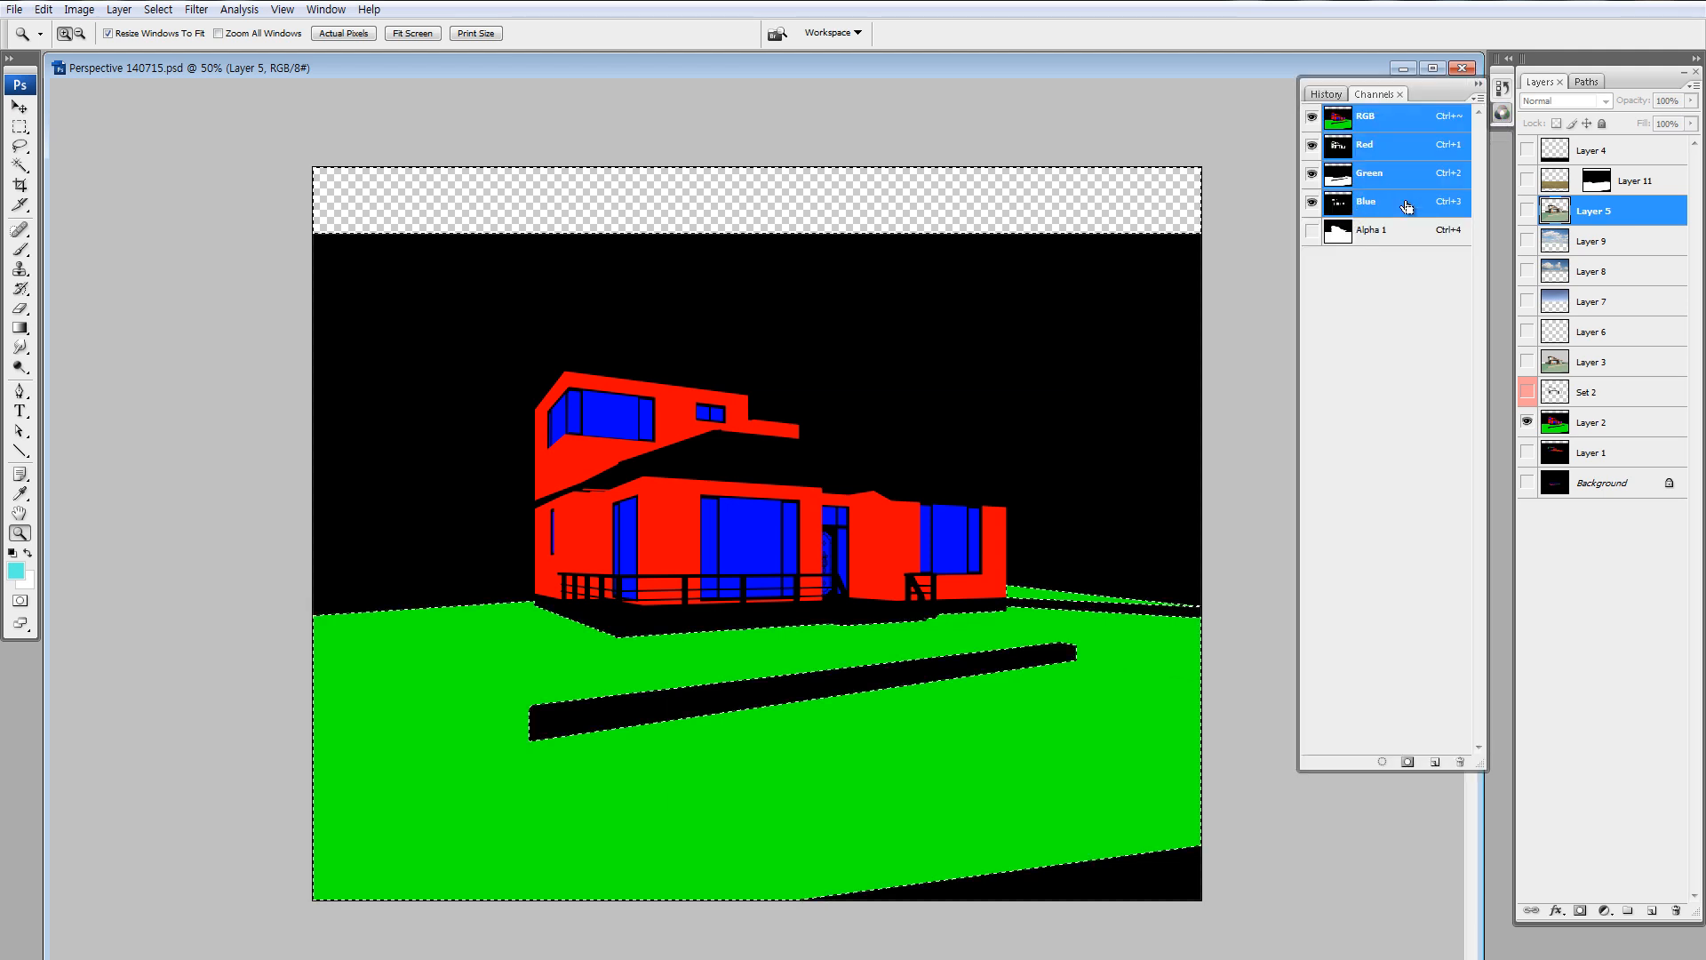
Copy the selected ground area of Layer 5 to a new layer and show only that layer.
left_click(1526, 211)
key("ctrl+j")
left_click(1526, 212, "alt")
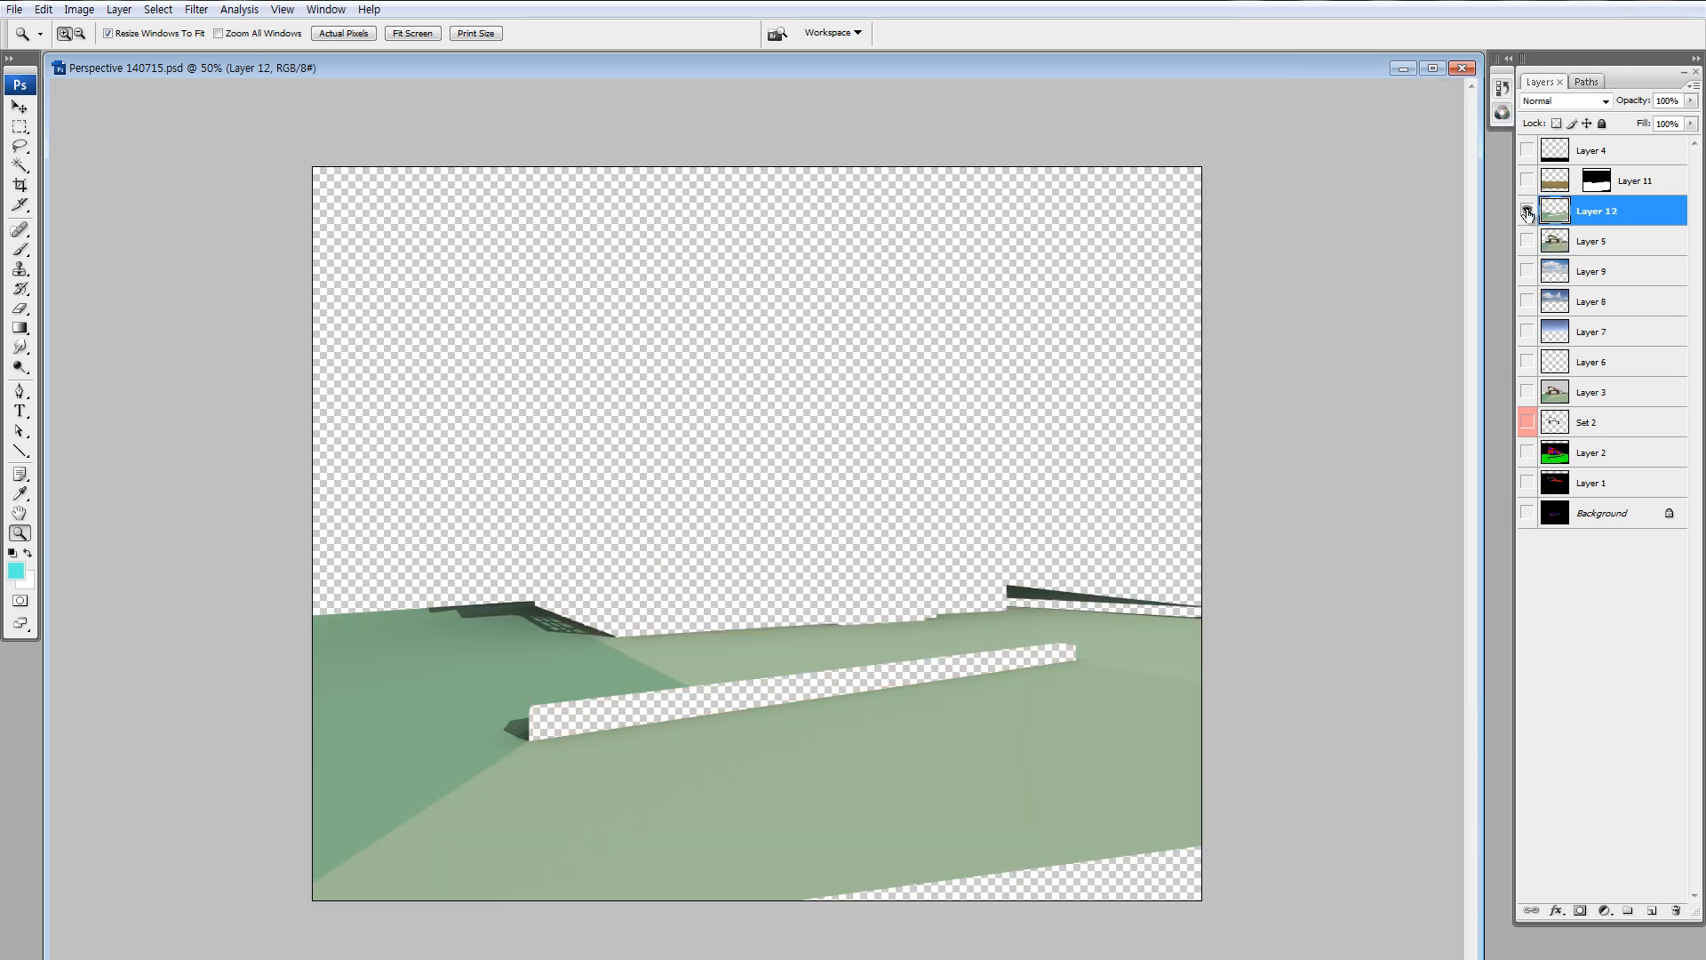
Lasso the shadow area beside the wall and deck with an 8 px feather and copy it to a new layer.
left_click_drag(380, 531, 738, 752)
key("l")
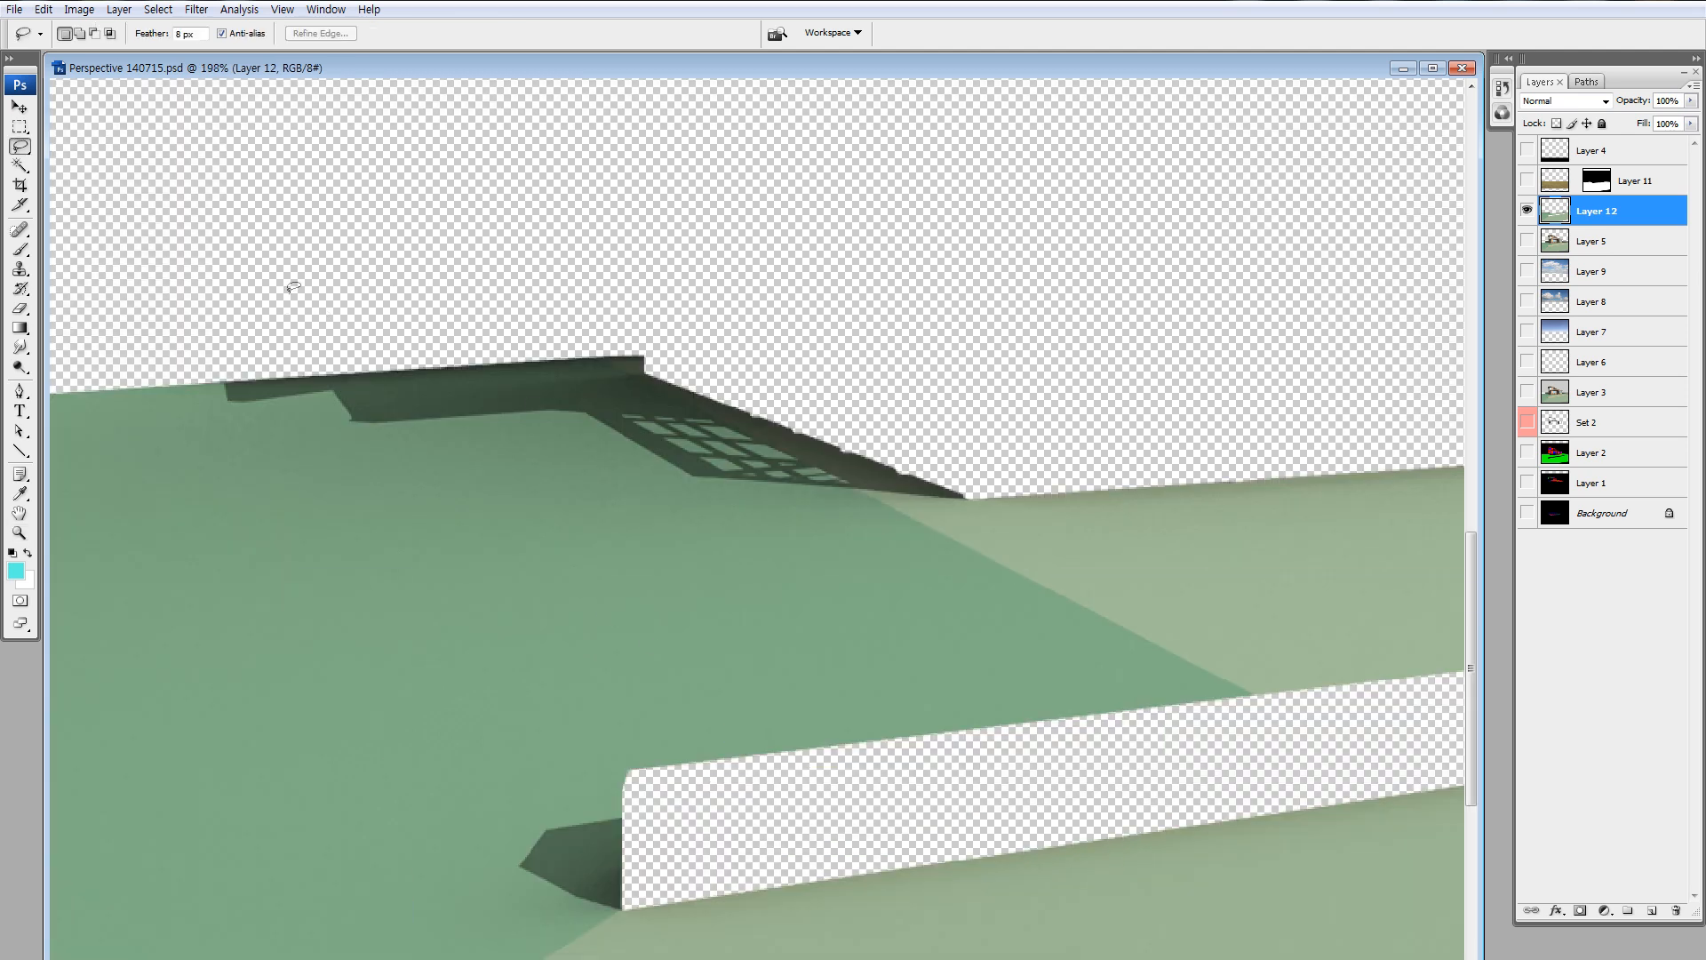
left_click_drag(302, 286, 140, 356)
mouse_move(329, 537)
left_mouse_down()
mouse_move(800, 562)
mouse_move(1055, 494)
mouse_move(306, 285)
left_mouse_up()
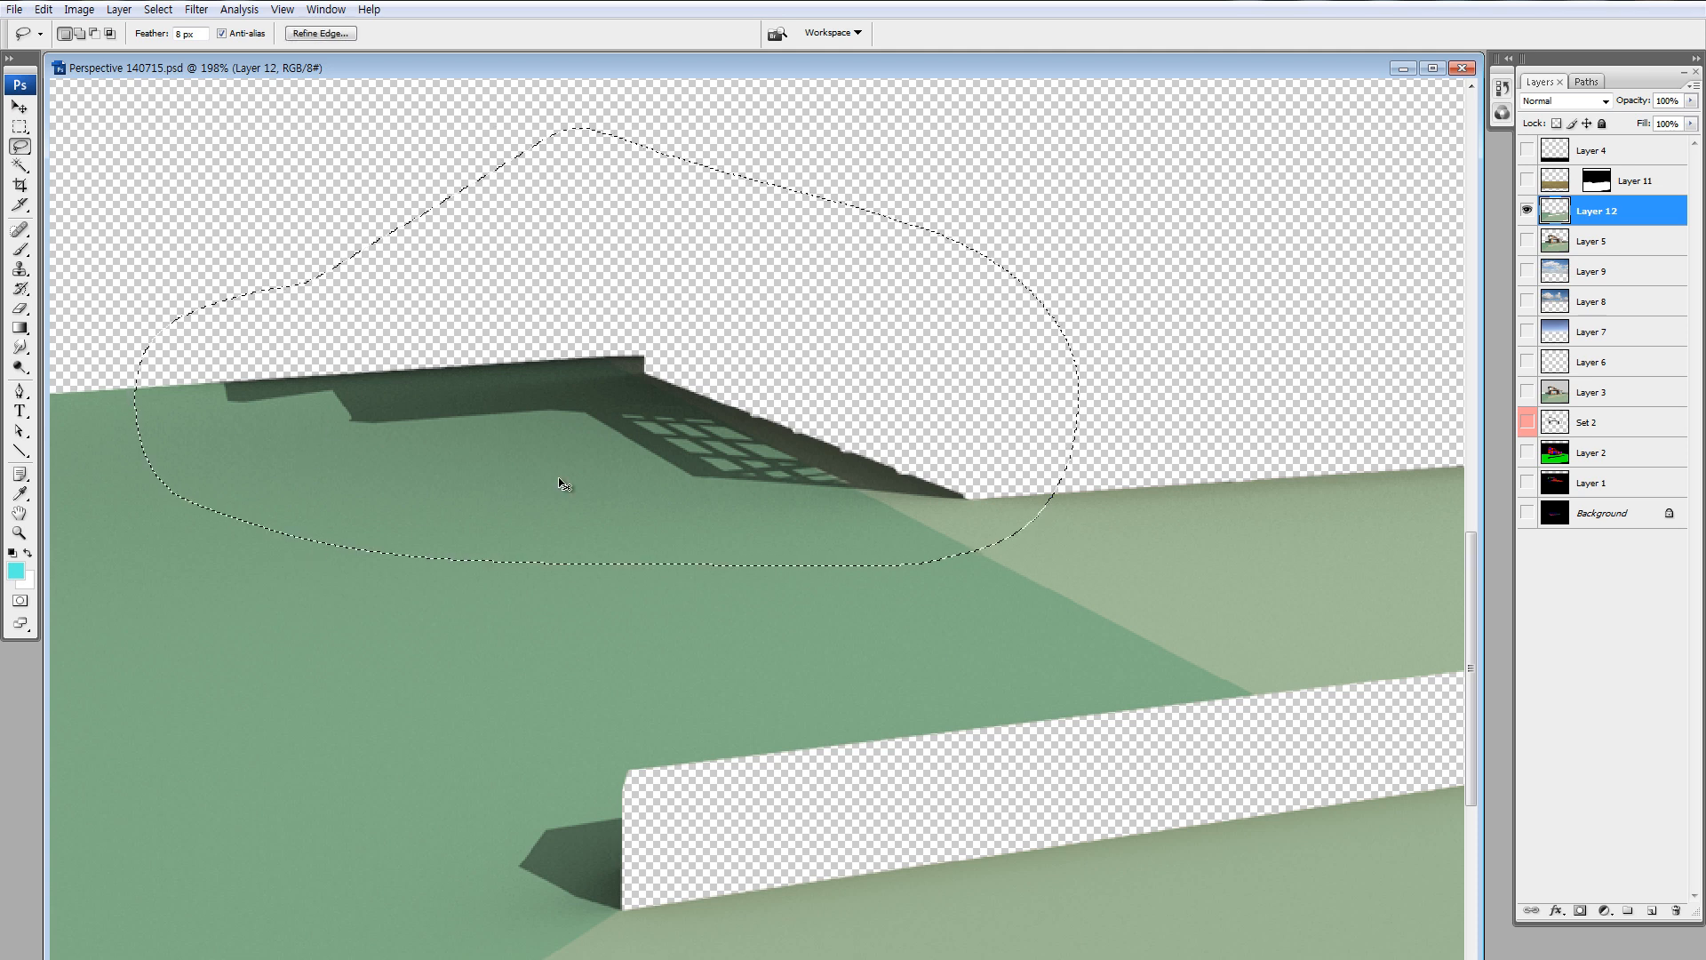
key("ctrl+shift+alt+n")
key("ctrl+d")
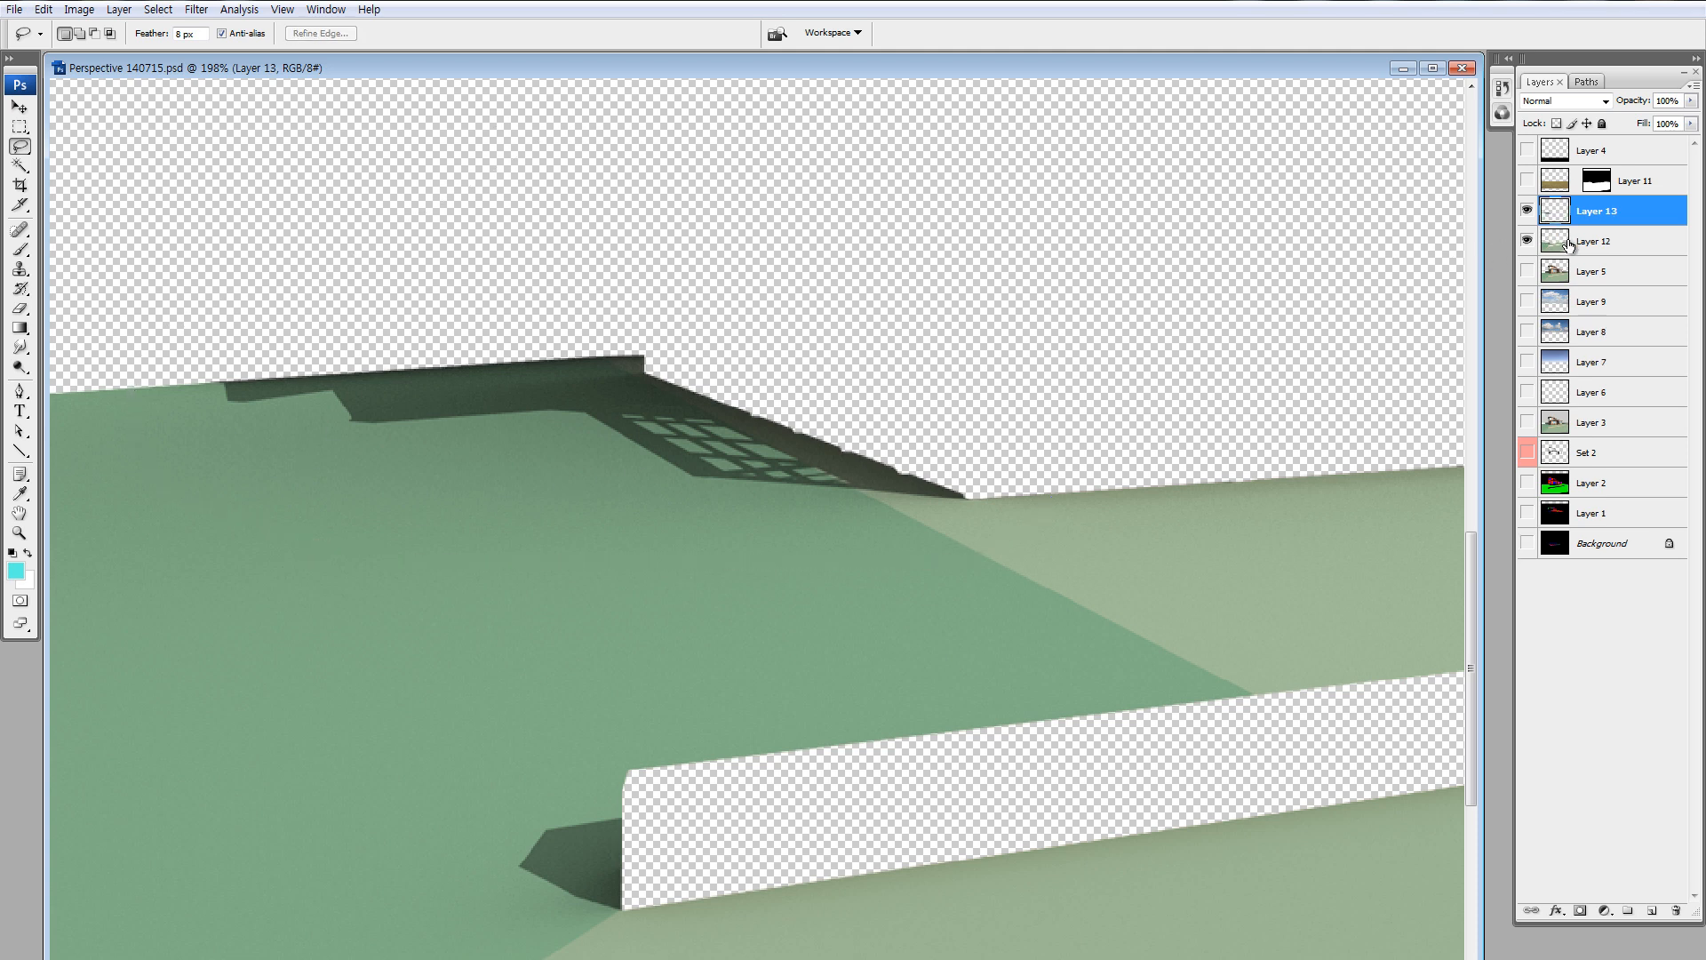
Delete Layer 12, show all layers beneath the shadow piece, and make Layer 13 active.
left_click(1570, 243)
key("Delete")
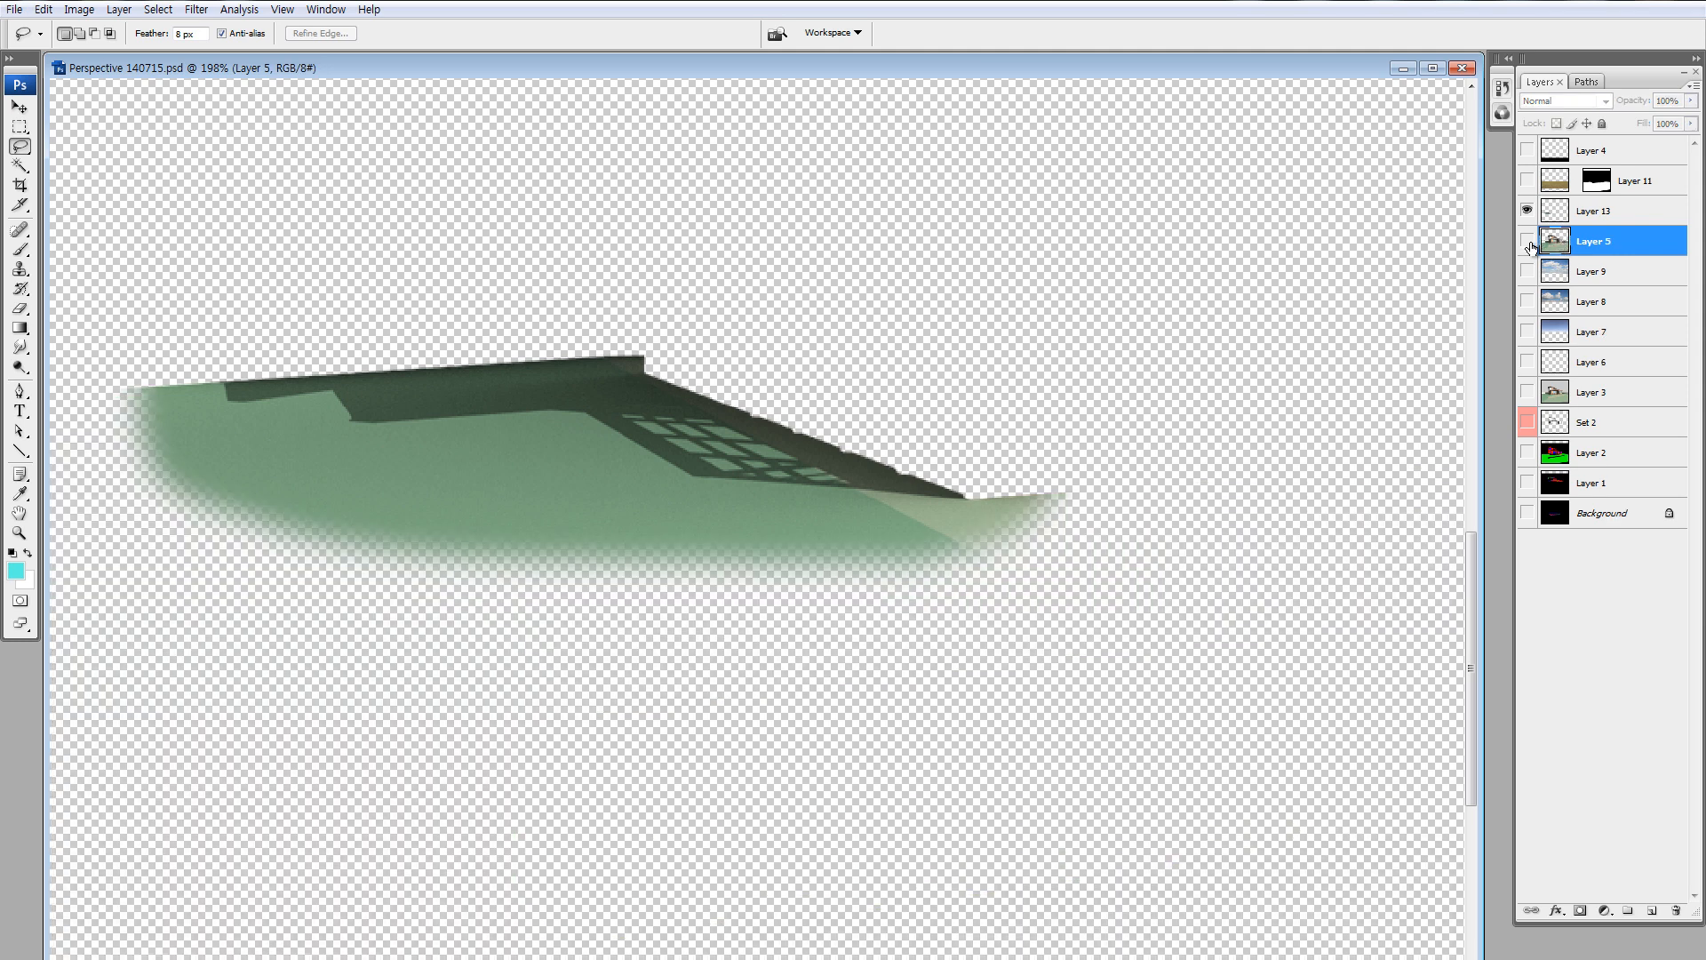
left_click_drag(1527, 242, 1523, 583)
left_click(1554, 213)
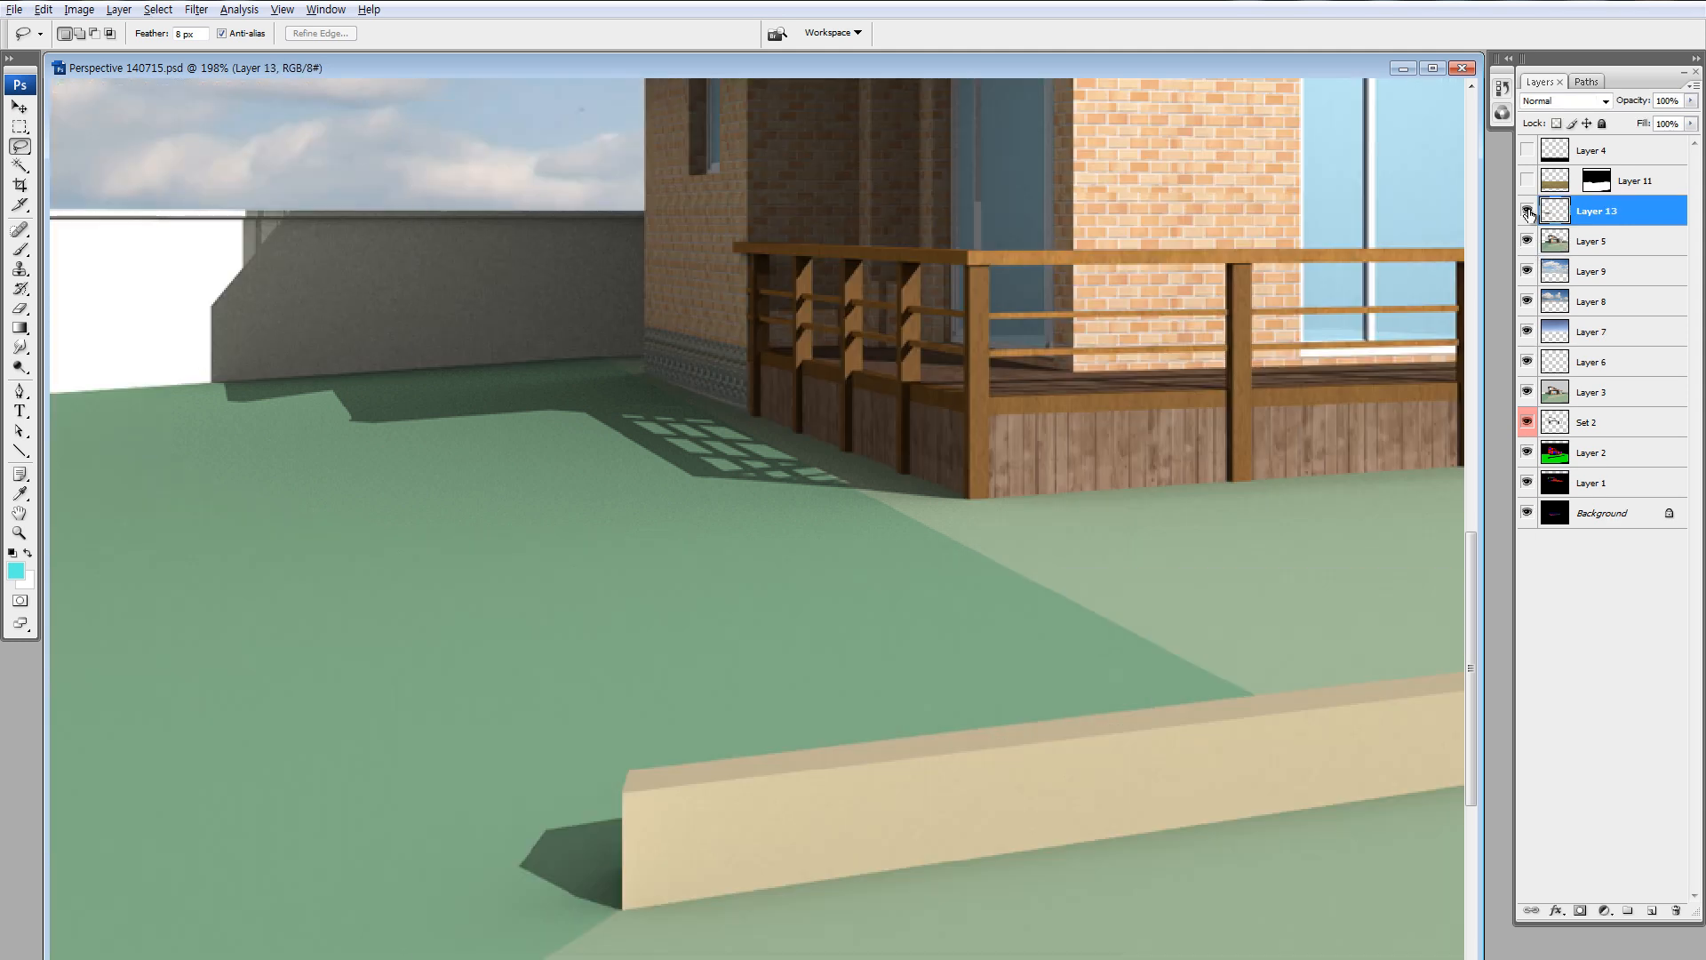
Show only Layer 13 and increase its contrast with a Brightness/Contrast adjustment.
left_click(1526, 211, "alt")
key("ctrl+minus")
key("ctrl+minus")
key("ctrl+minus")
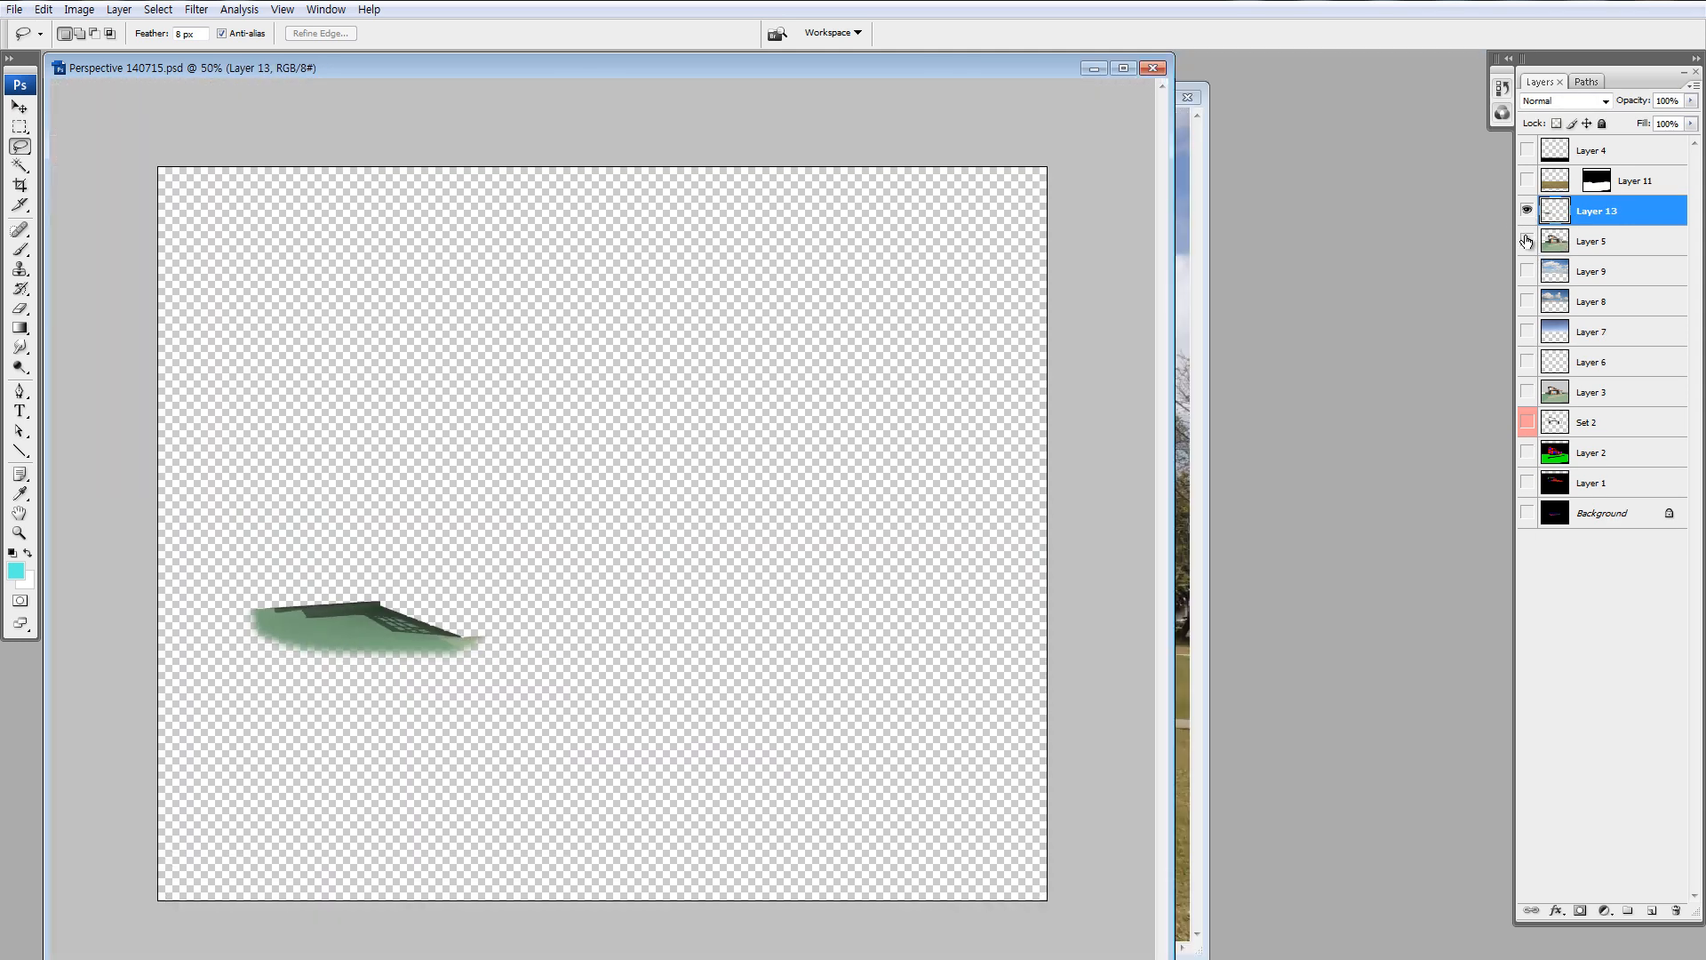
key("z")
left_click_drag(278, 555, 489, 669)
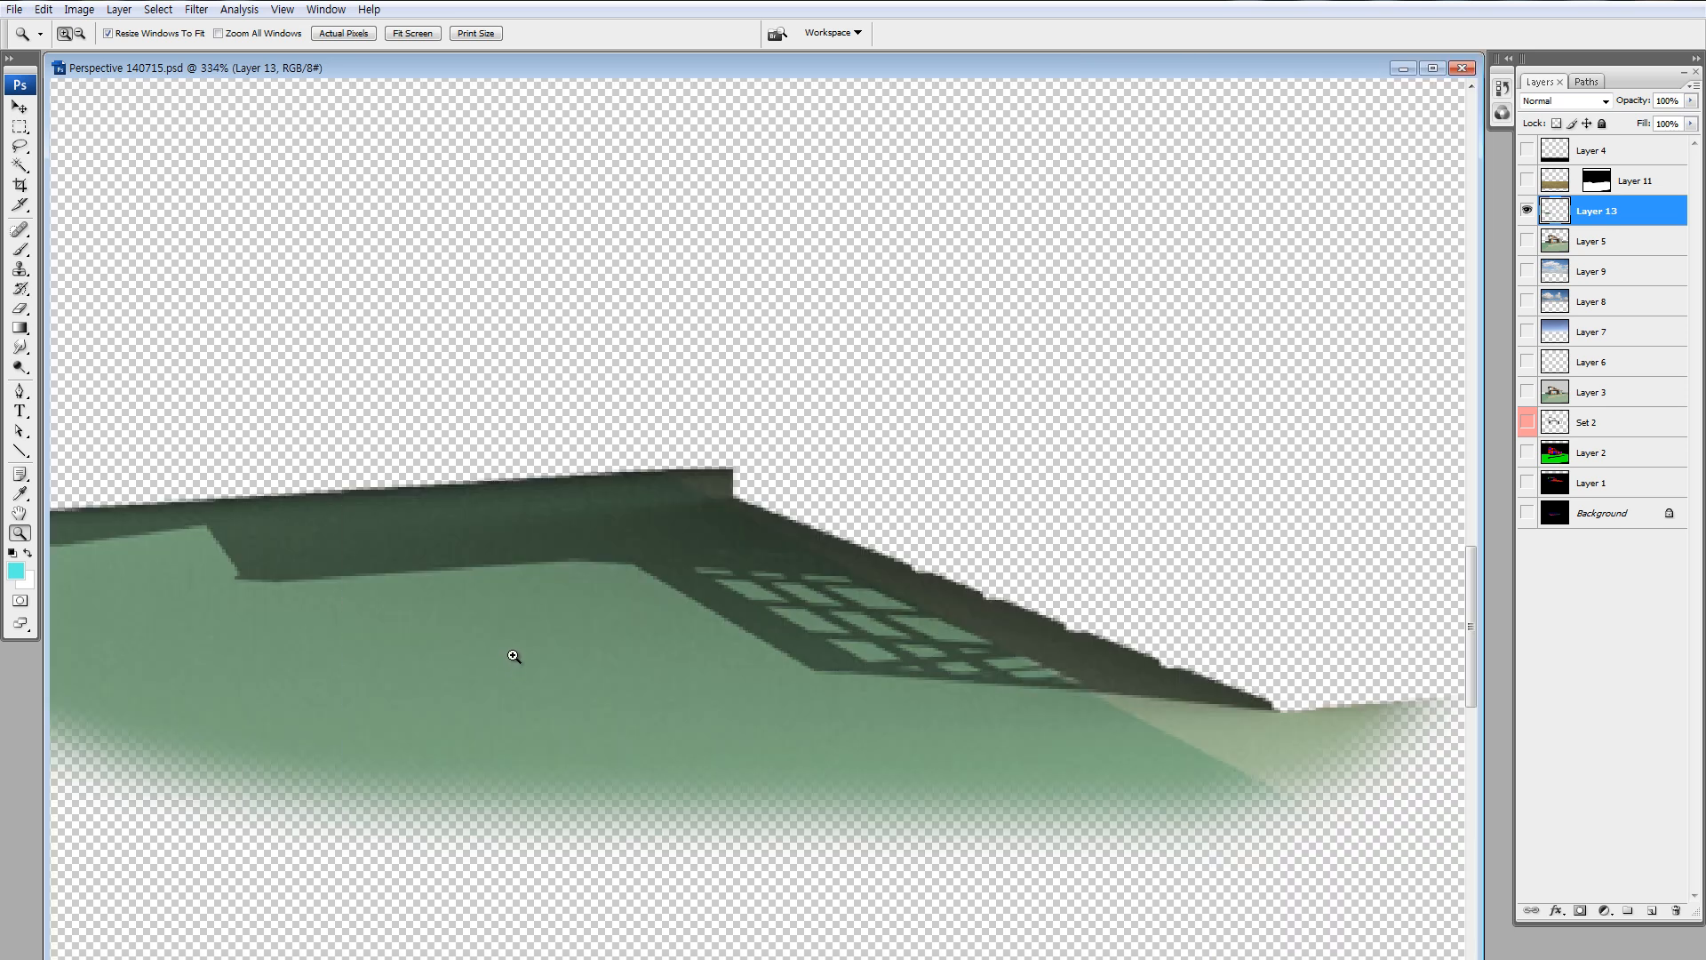
key("alt+i")
key("a")
key("c")
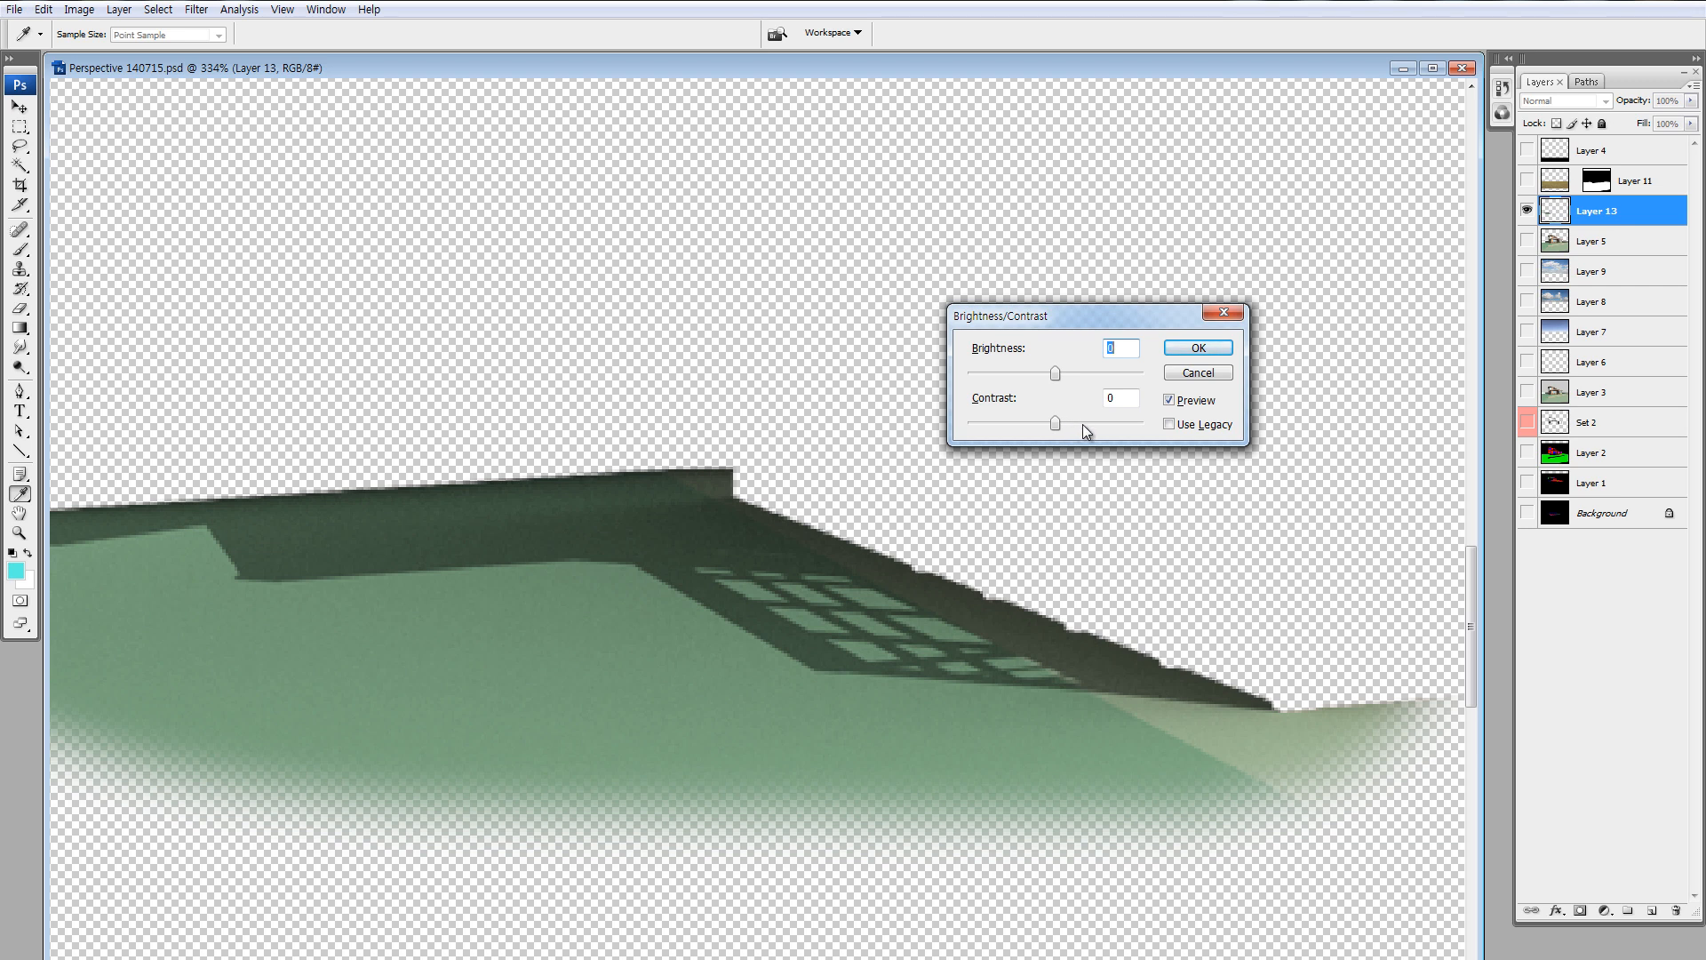
left_click(1087, 424)
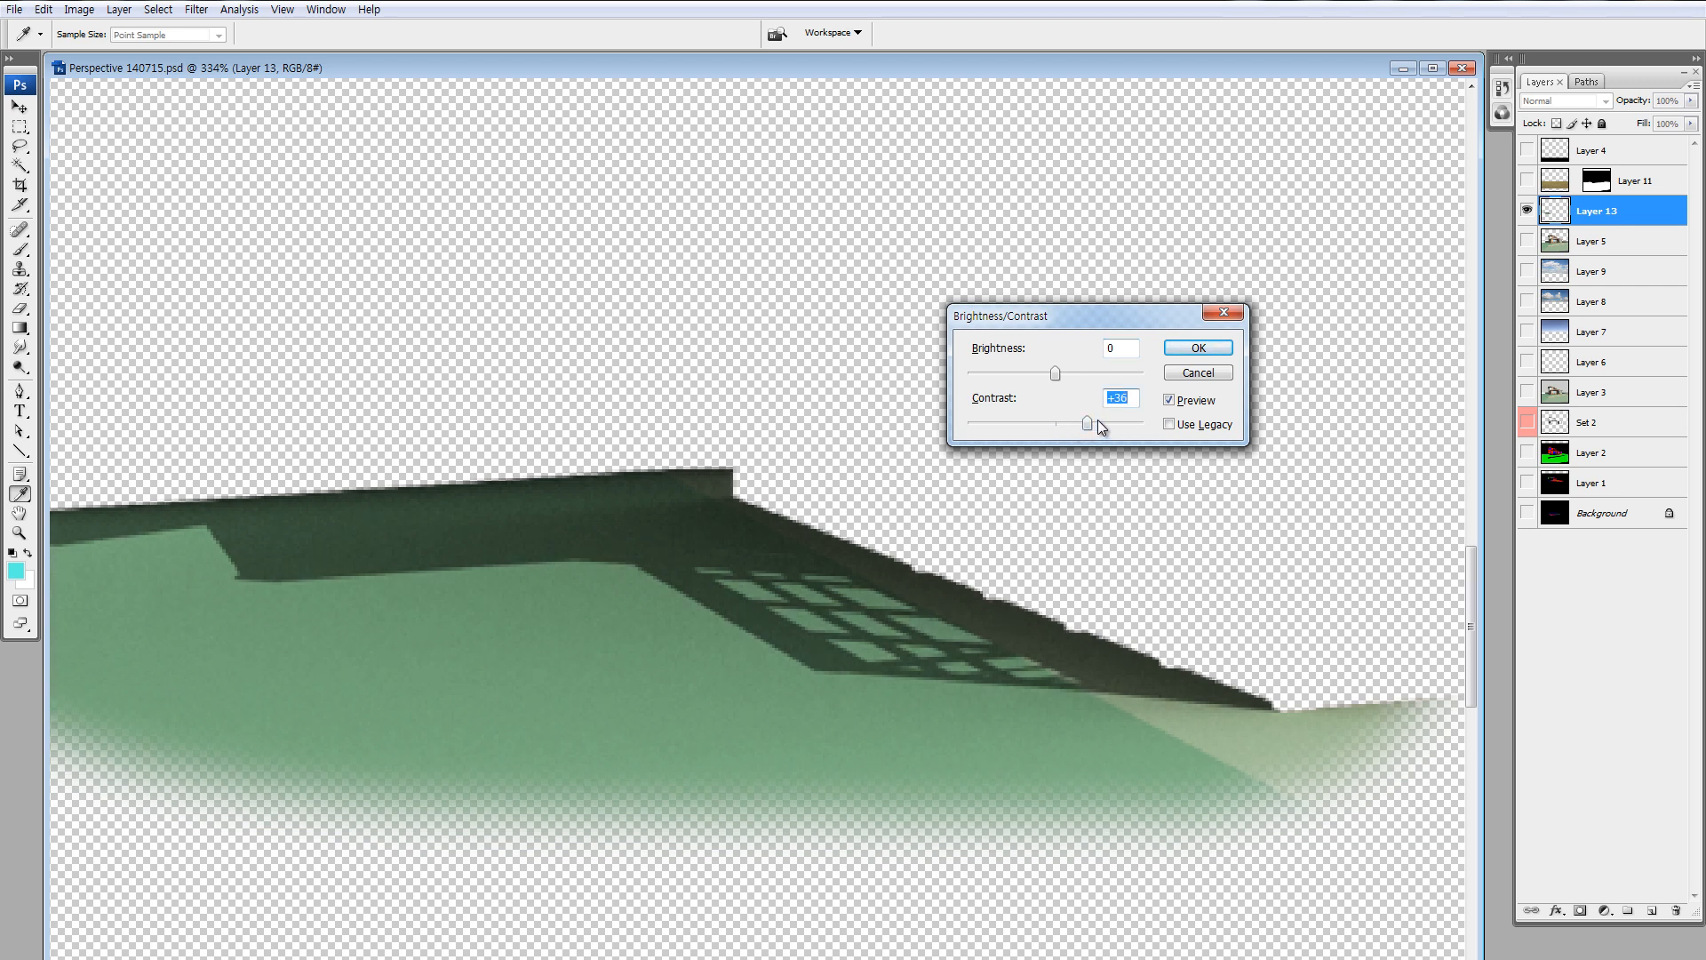
left_click_drag(1098, 425, 1107, 424)
left_click(1198, 347)
Sample the dark shadow colour on Layer 13 with Color Range.
key("z")
left_click_drag(674, 497, 737, 494)
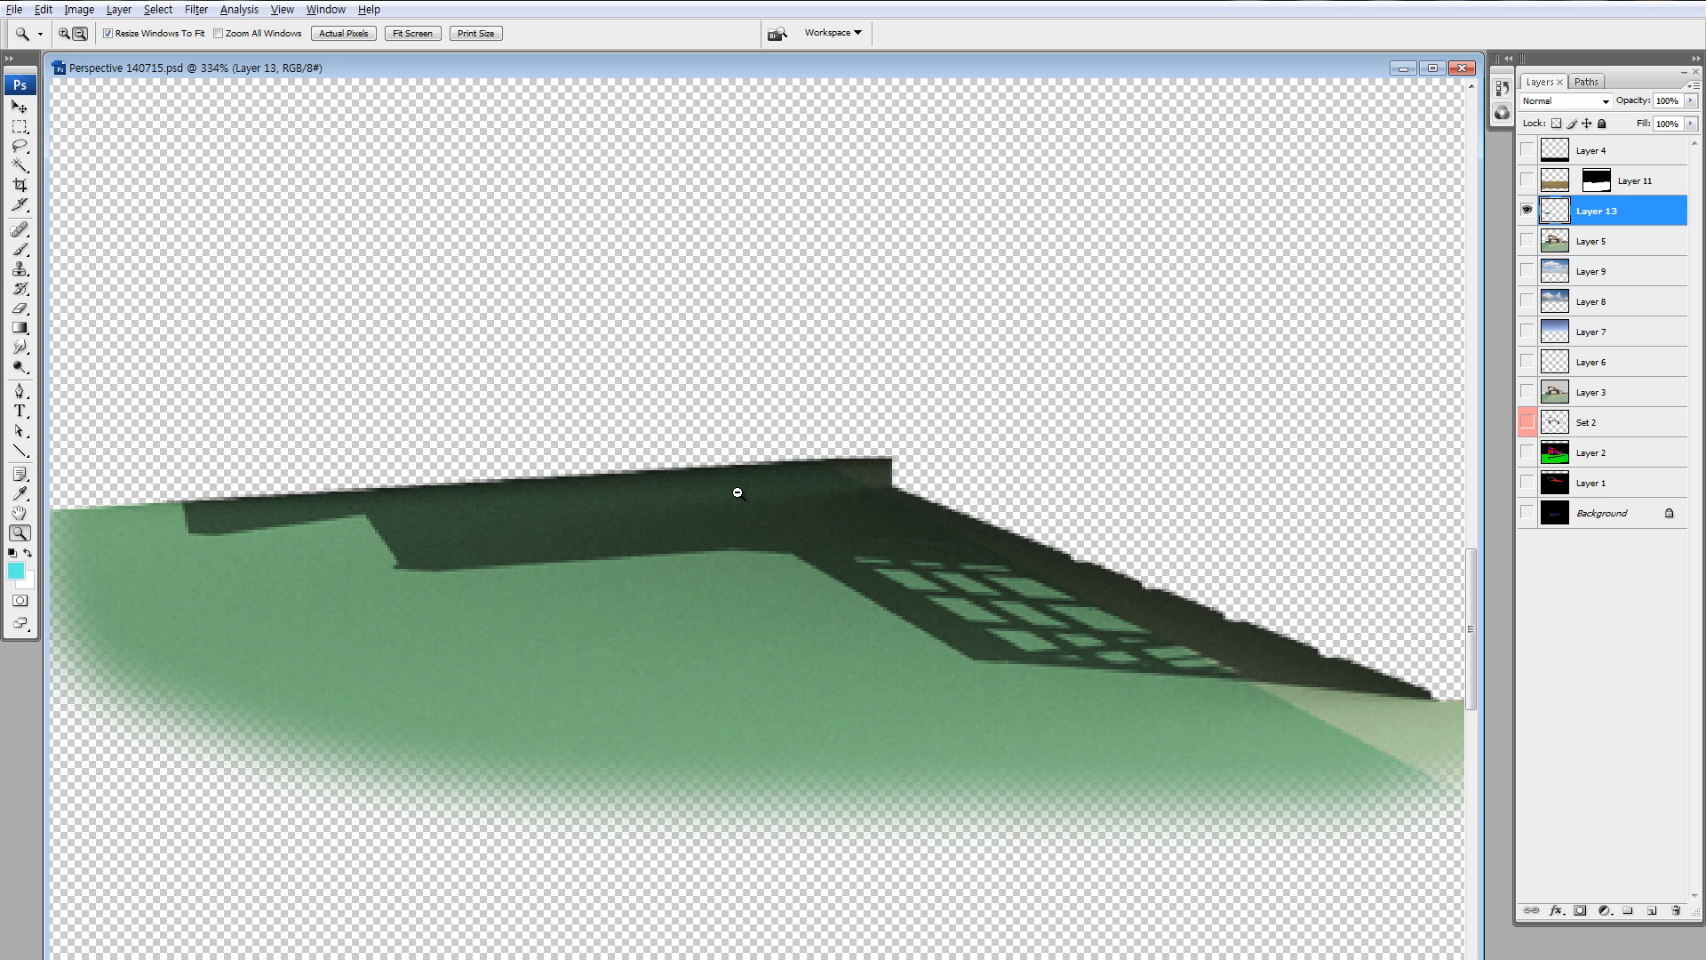
key("alt+s")
key("c")
key("Escape")
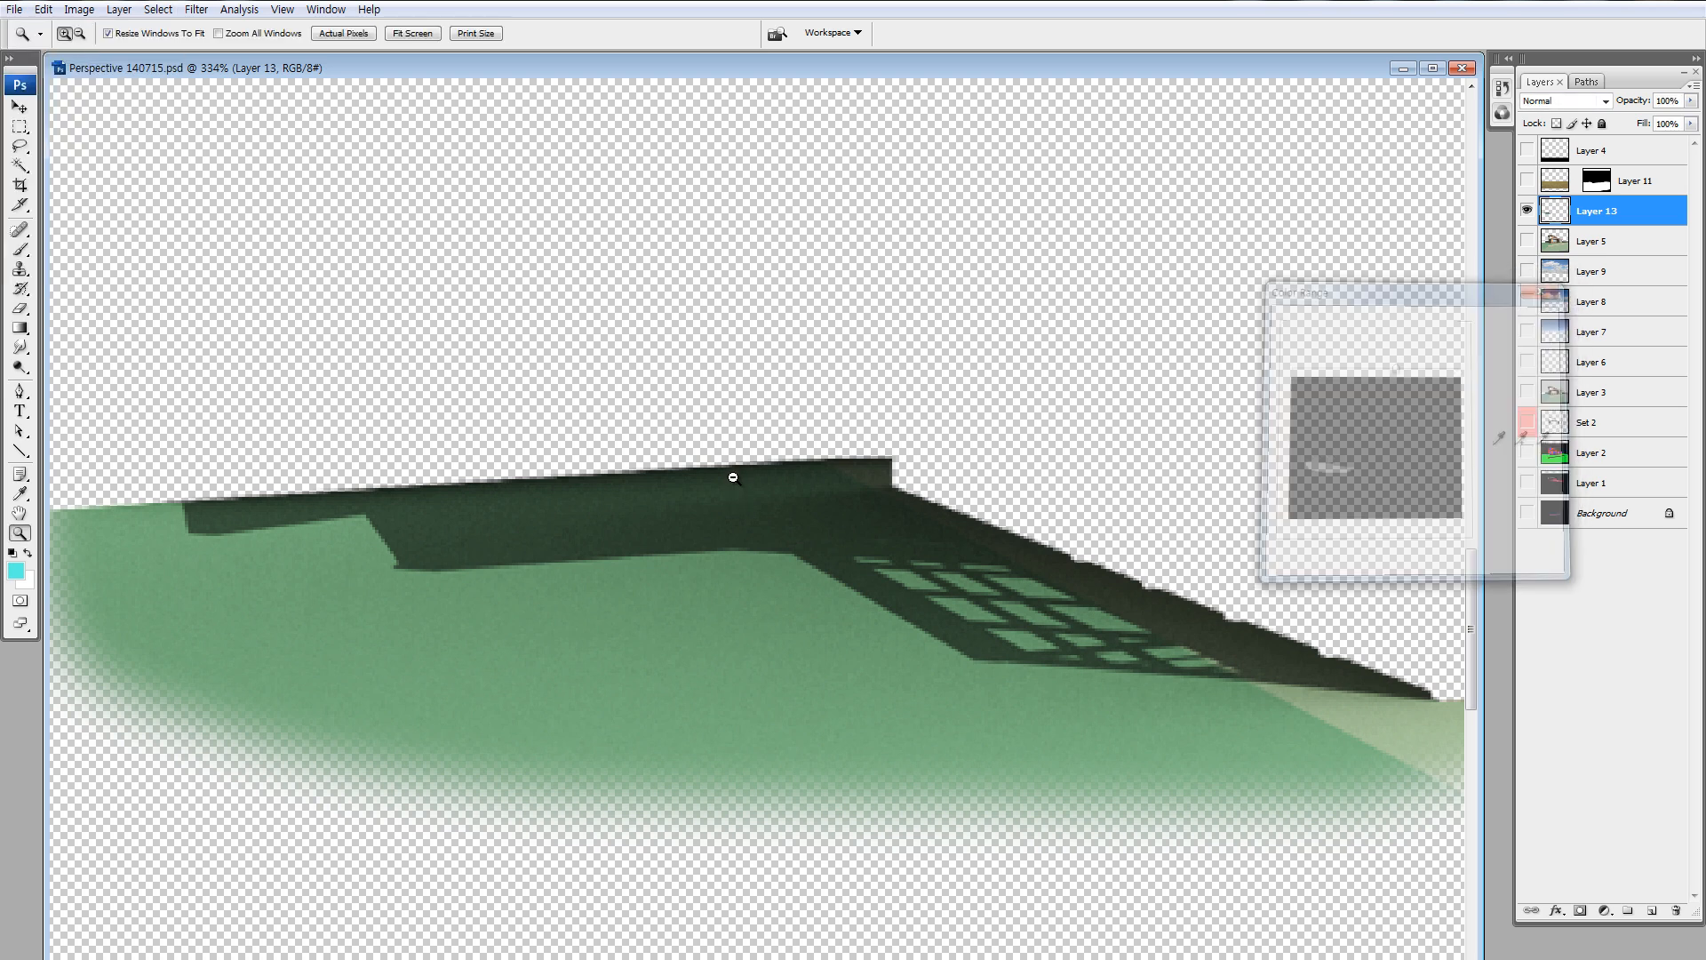
key("alt+s")
key("c")
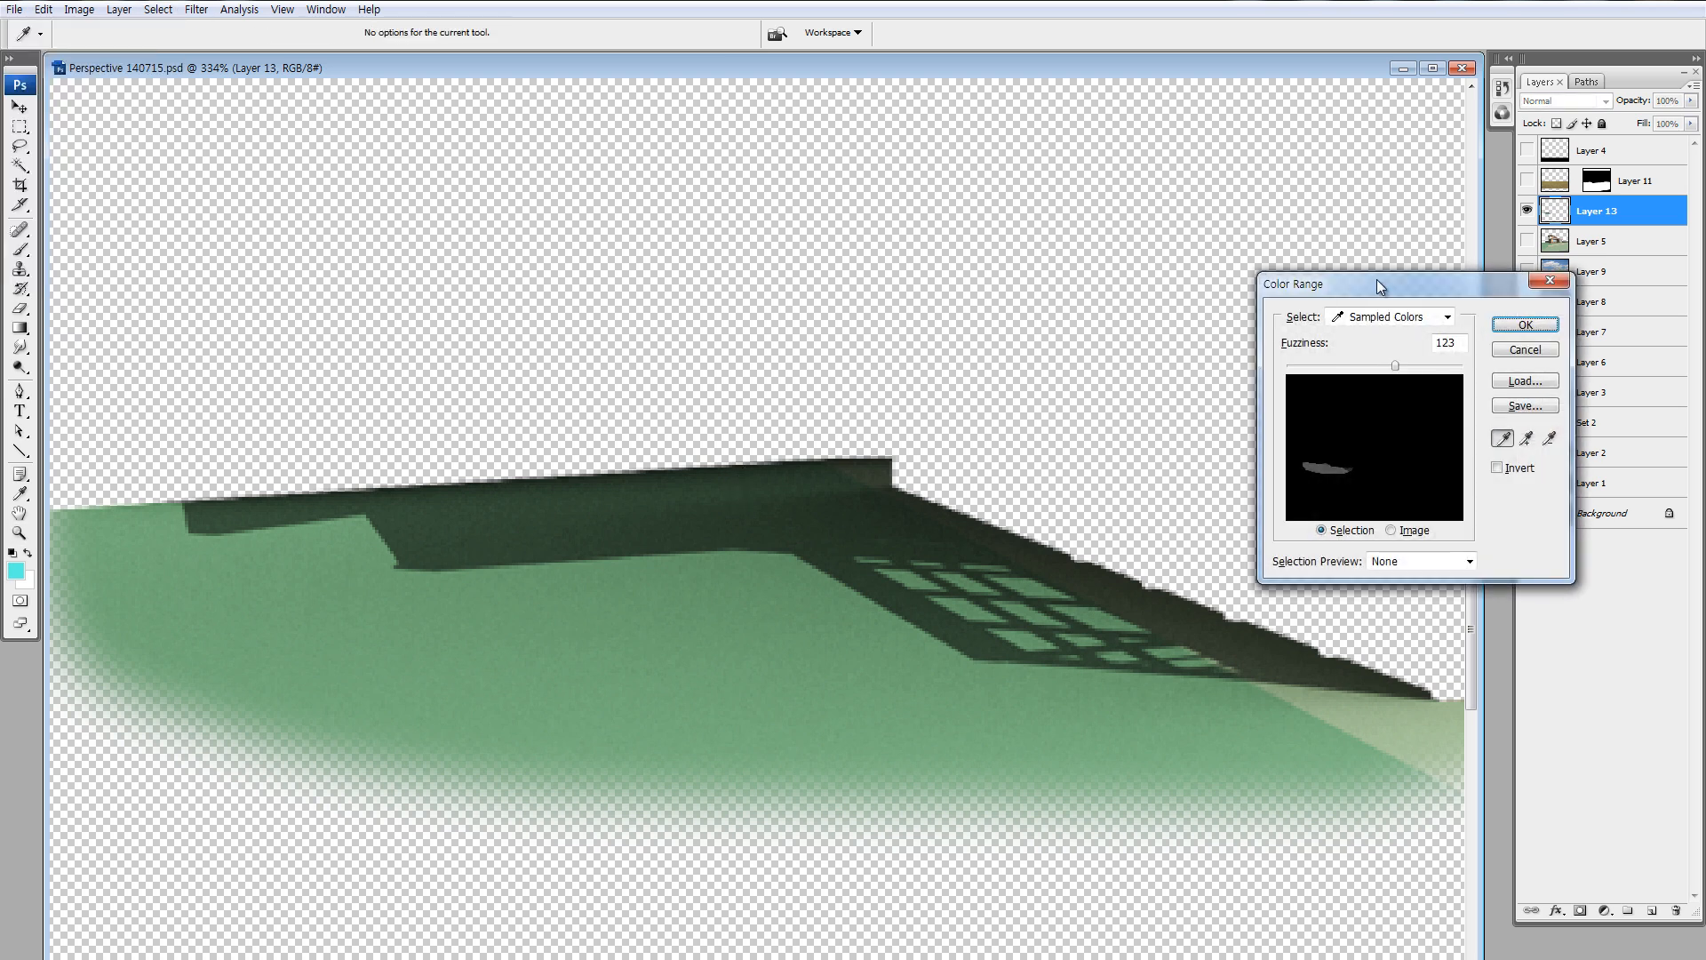
left_click_drag(1377, 285, 779, 128)
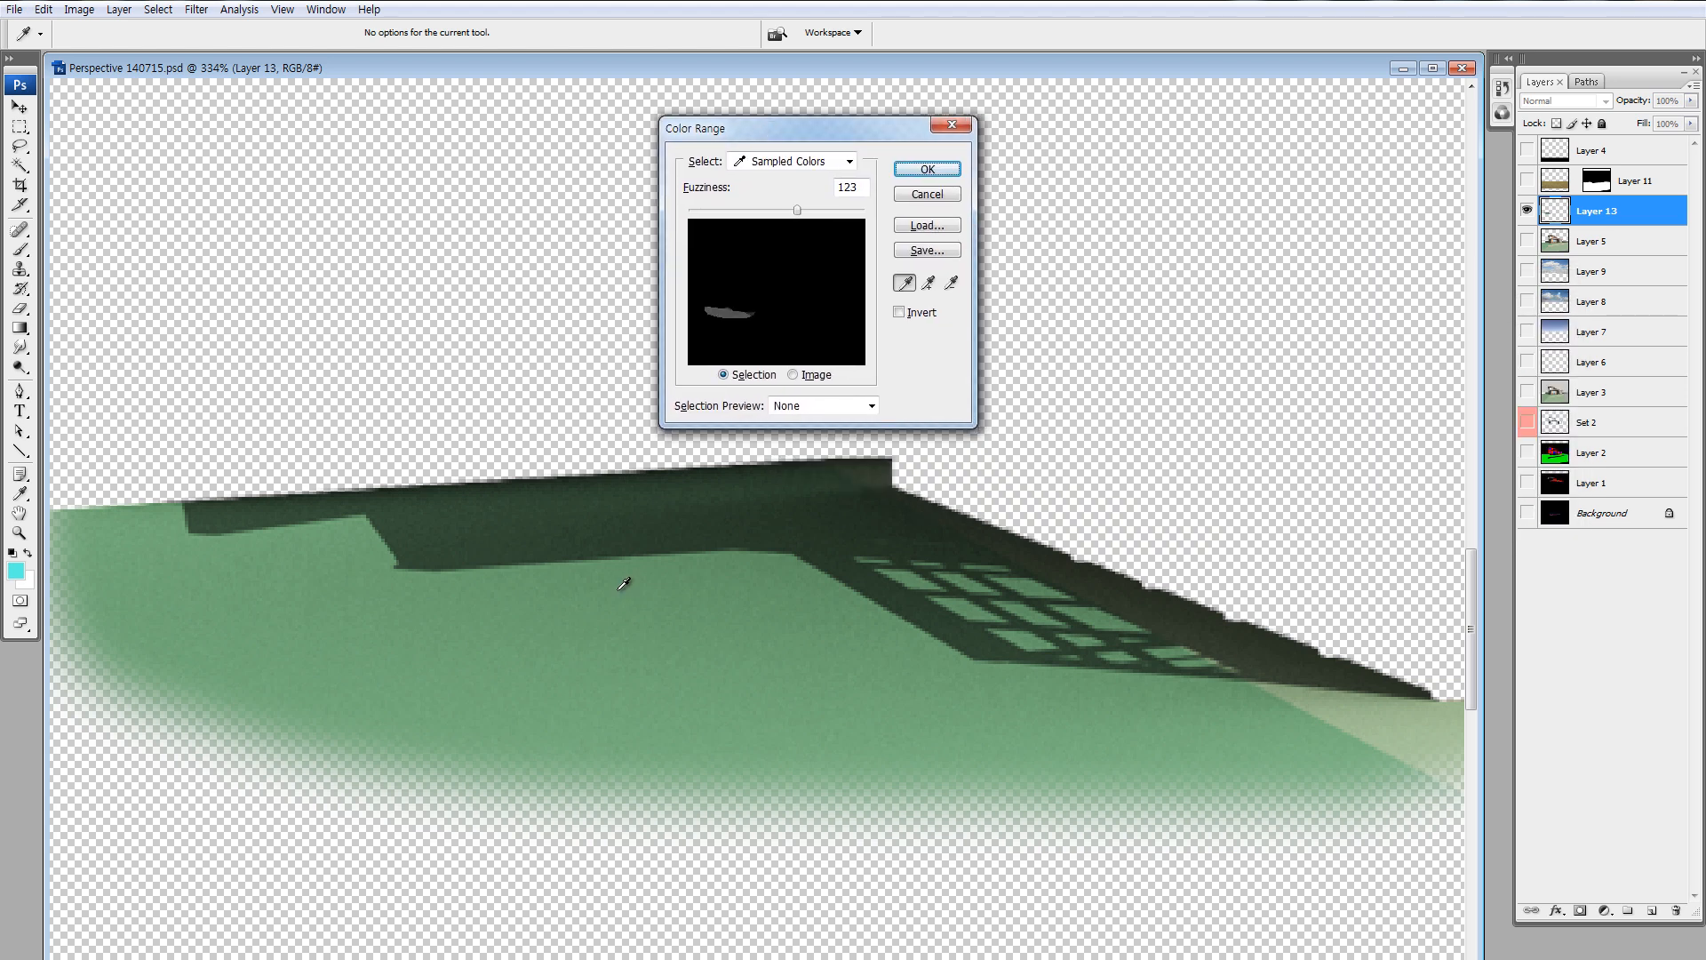
left_click(824, 532)
key("Return")
key("m")
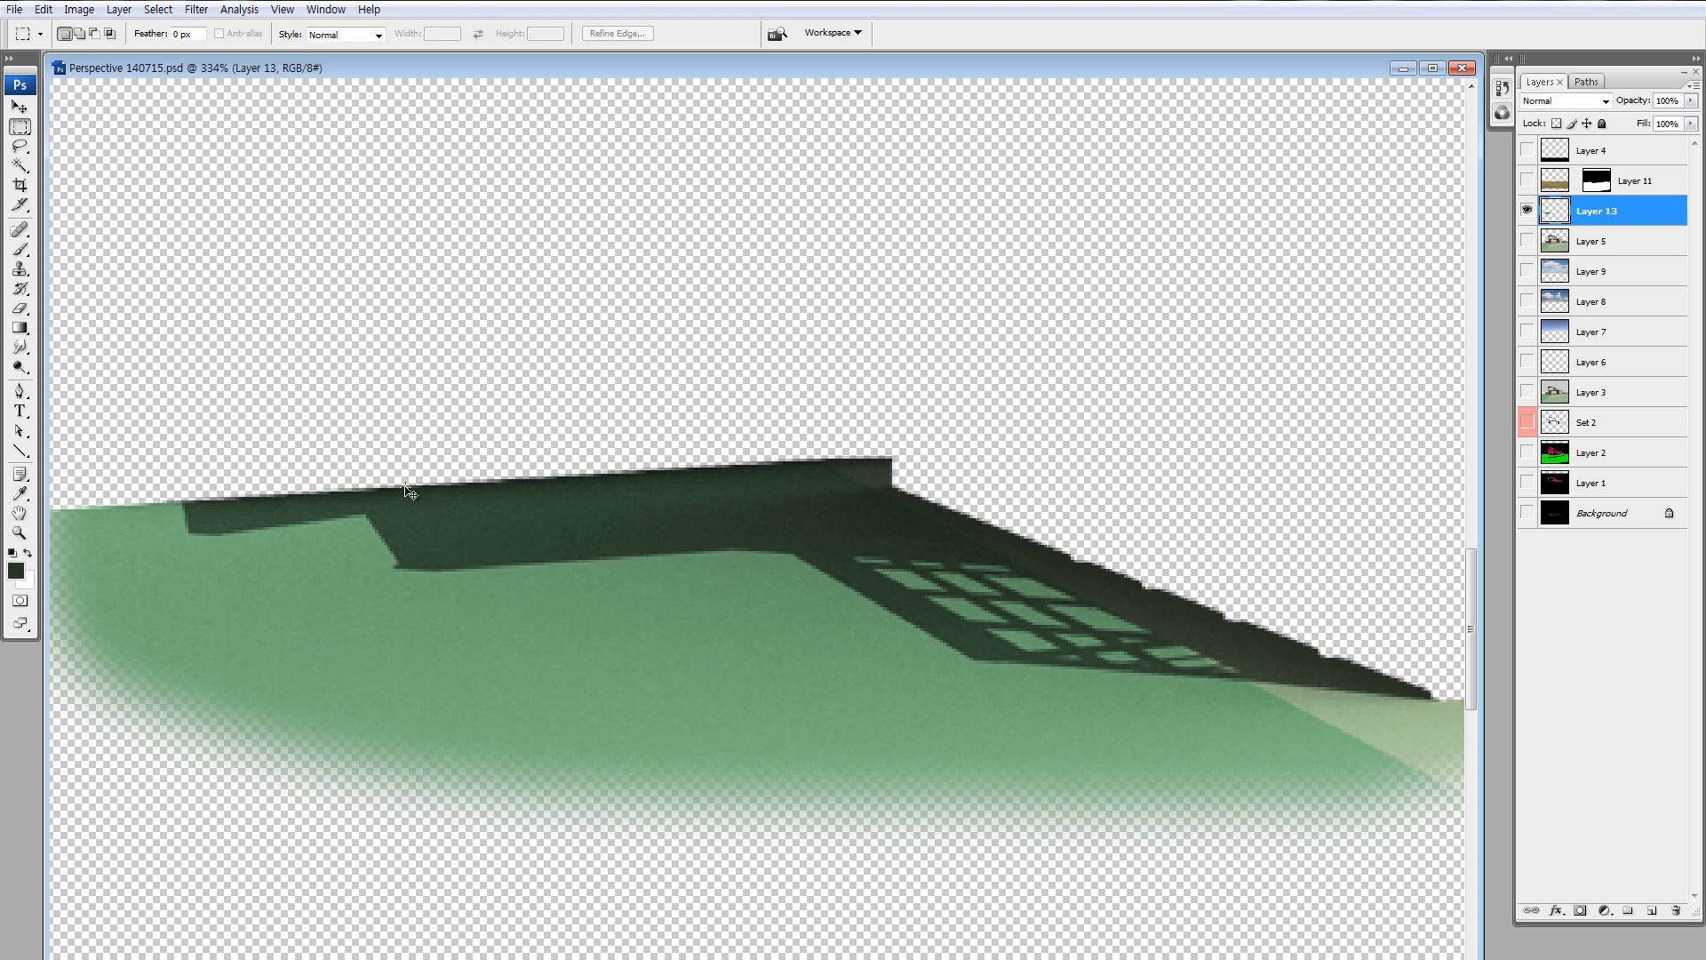
Lasso loosely around the whole wall and deck shadow with a 0 px feather.
key("ctrl+minus")
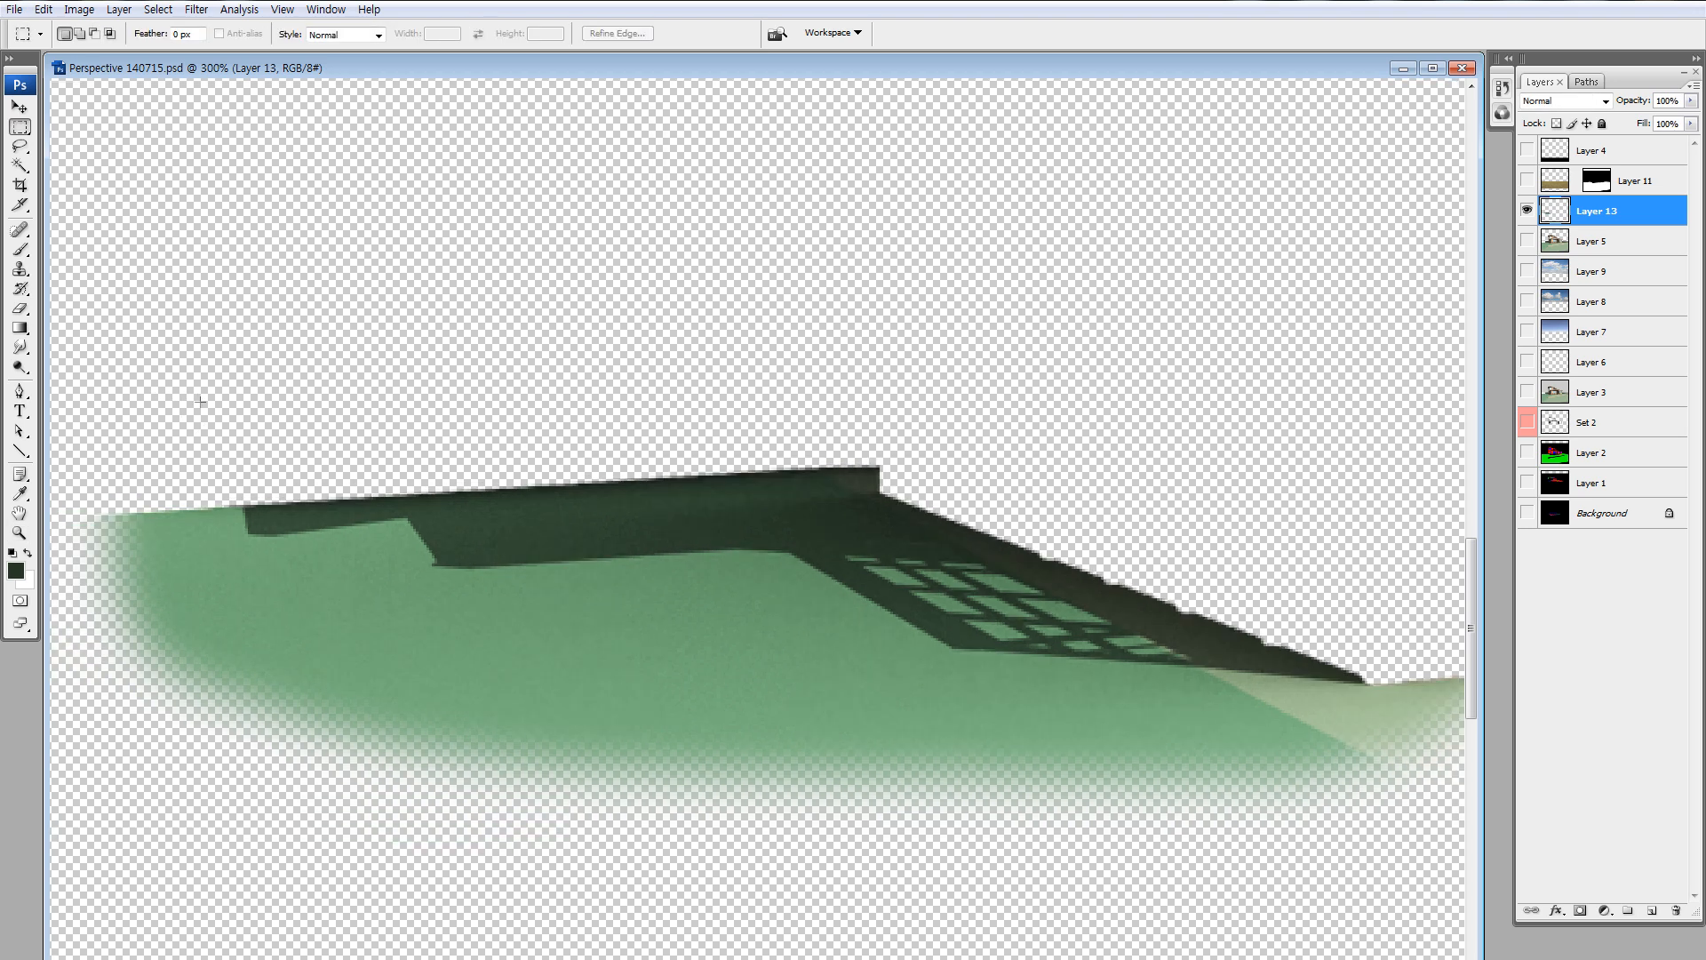
key("l")
key("Return")
type("0")
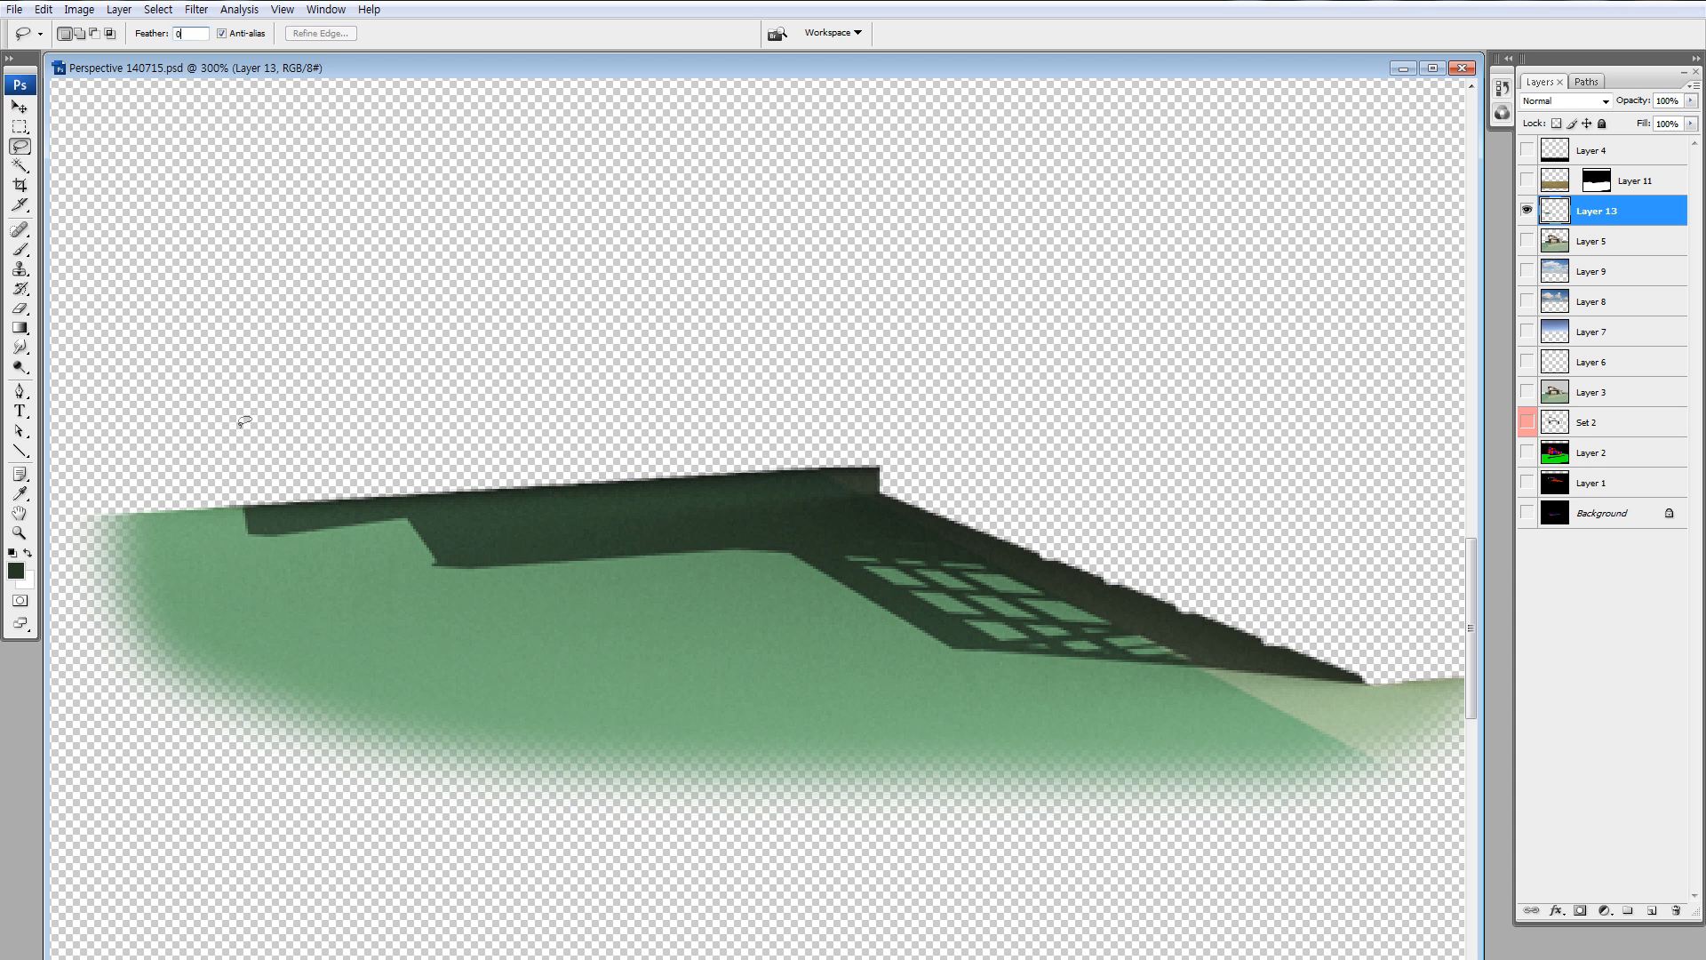
mouse_move(297, 412)
left_mouse_down()
mouse_move(155, 494)
mouse_move(222, 616)
left_mouse_up()
mouse_move(1322, 704)
left_mouse_down()
mouse_move(1399, 625)
mouse_move(1018, 424)
mouse_move(297, 412)
left_mouse_up()
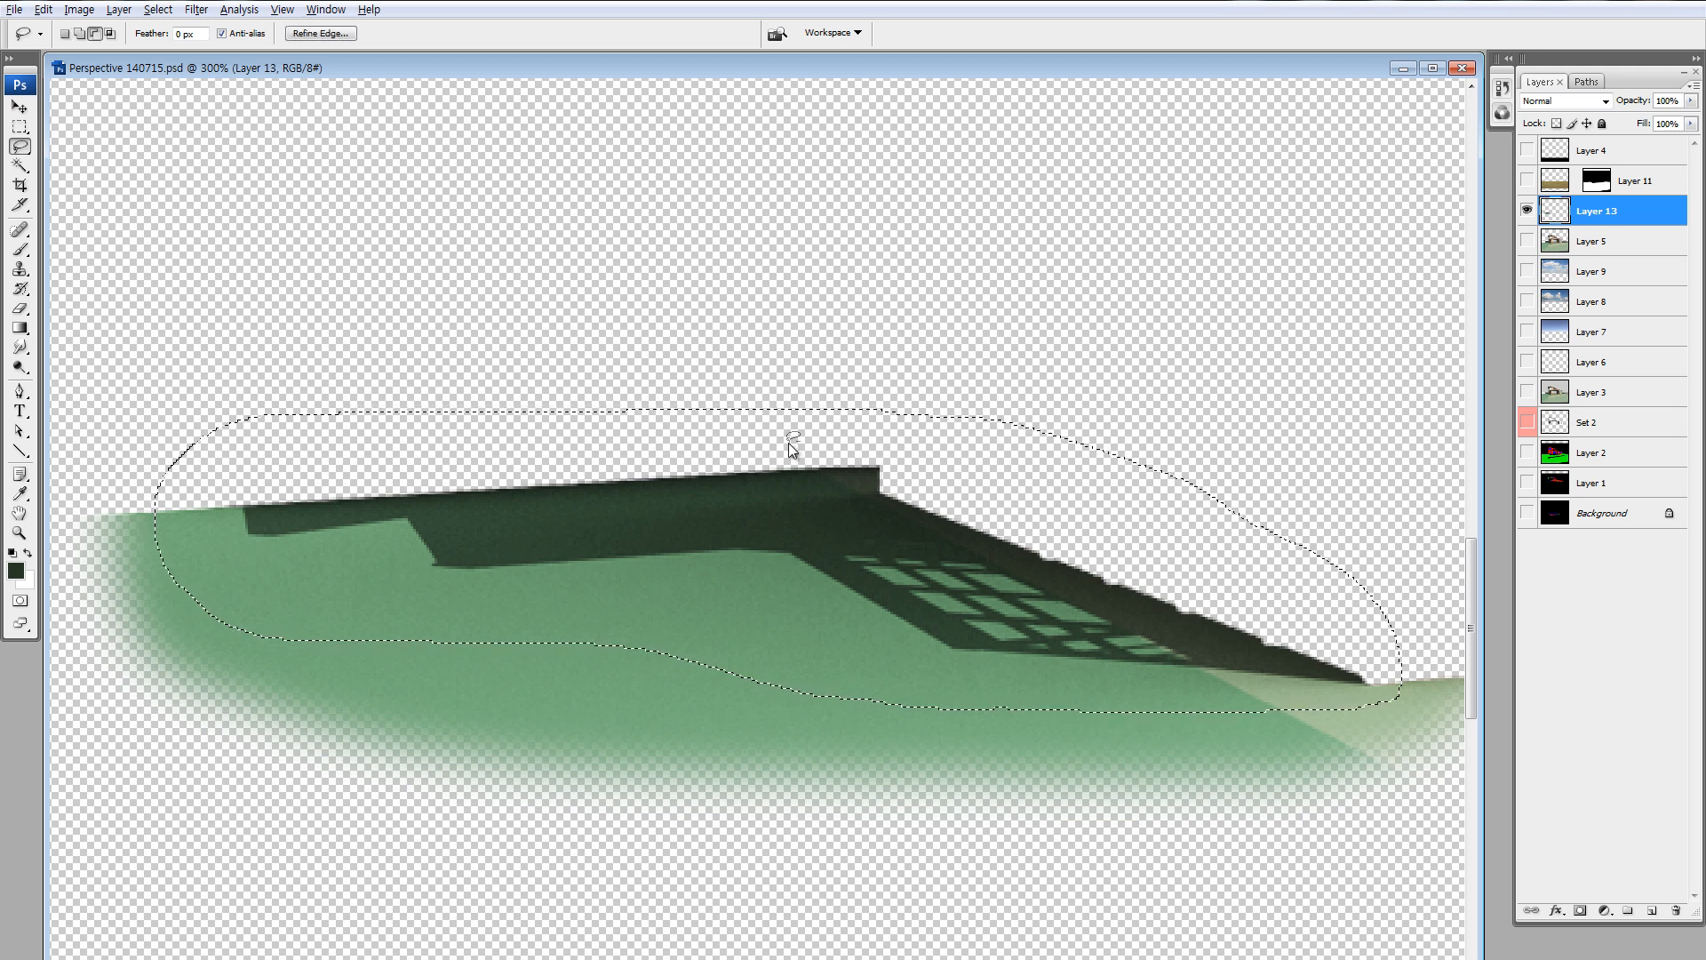
Try to extract the lassoed shadow with Color Range at fuzziness 199, copying it to a new layer and hiding Layer 13.
key("alt+s")
key("c")
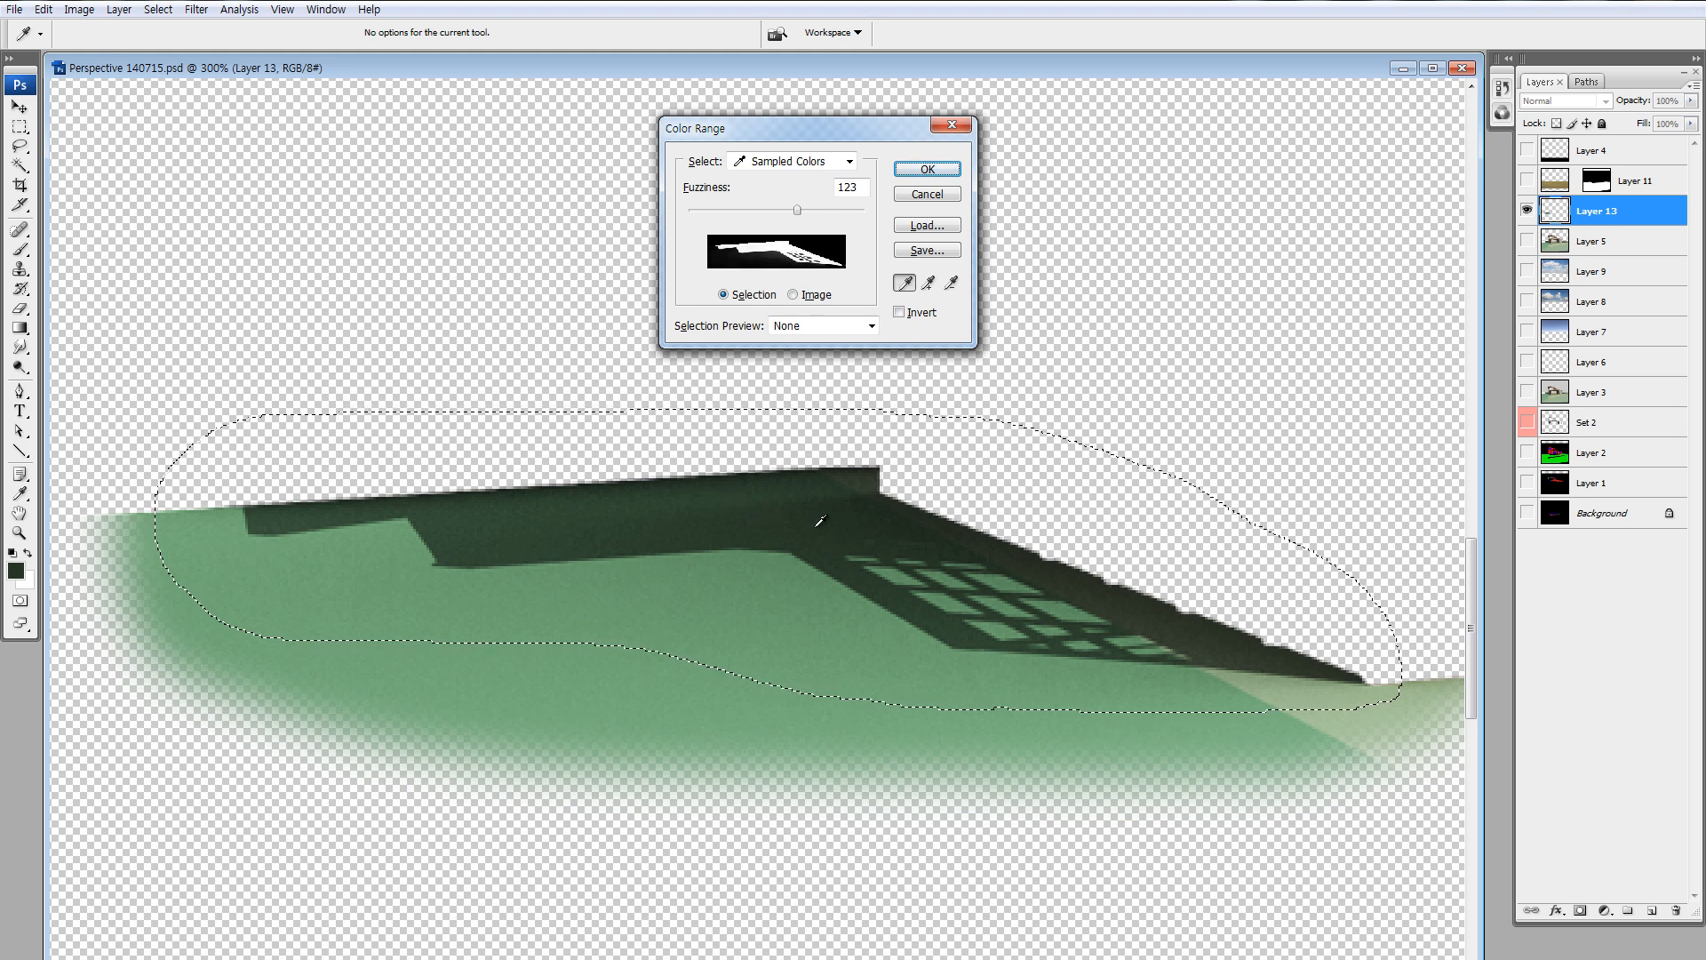
left_click_drag(803, 211, 862, 209)
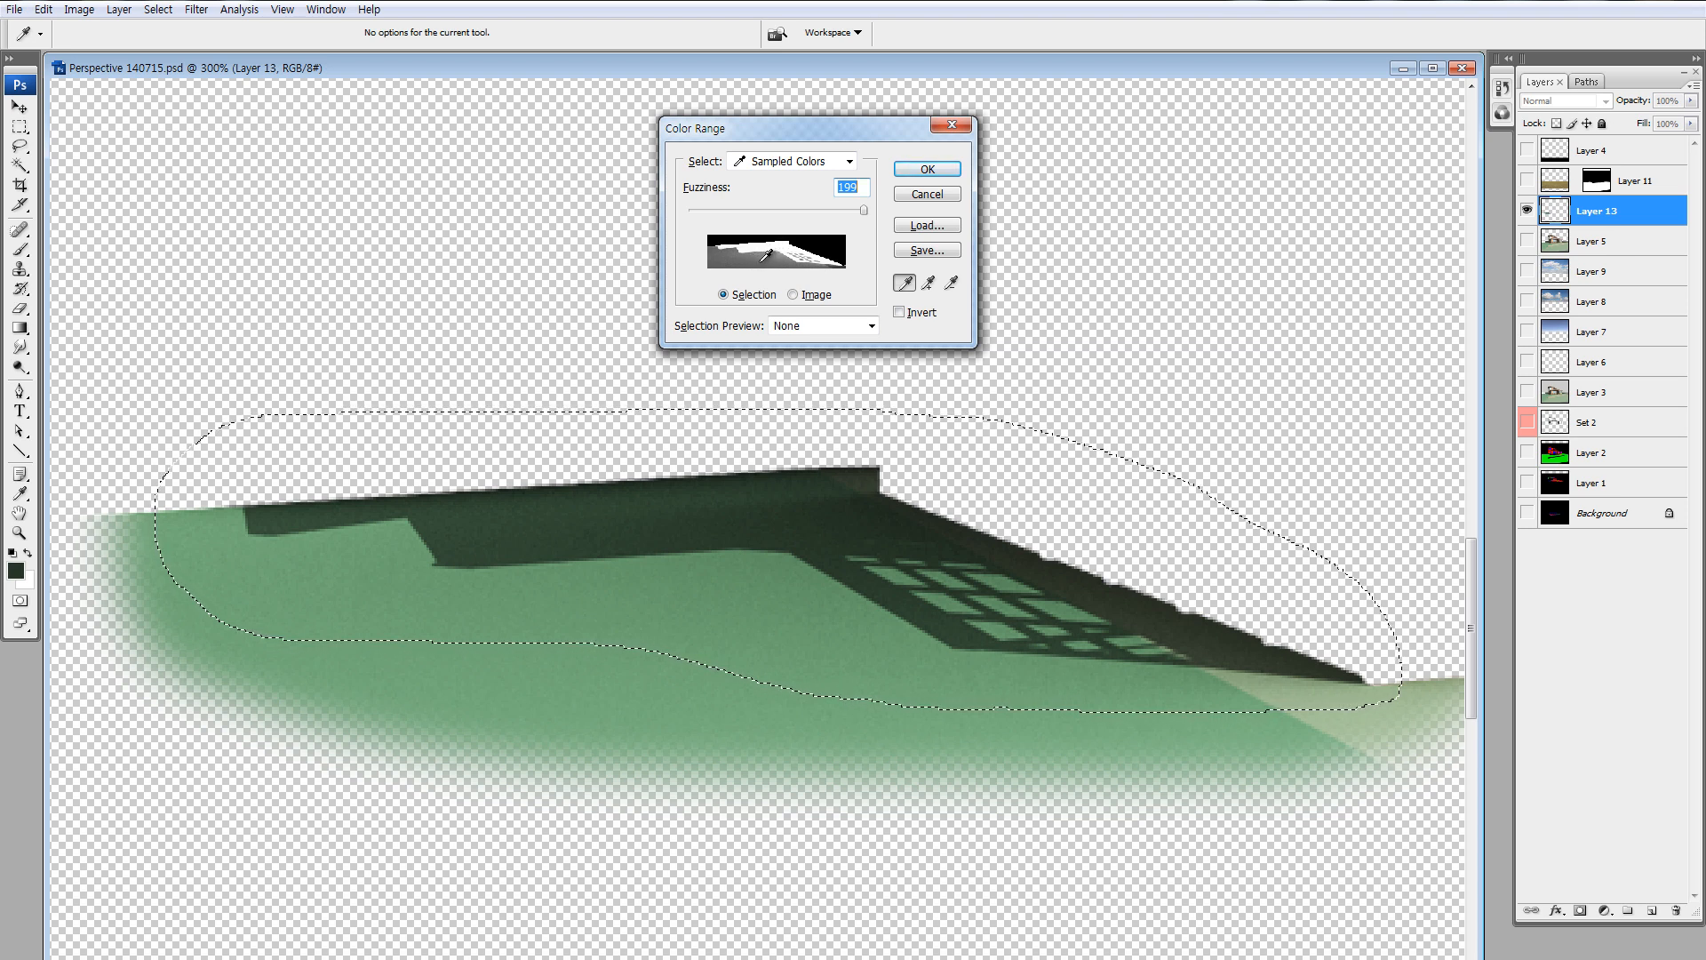
left_click(926, 169)
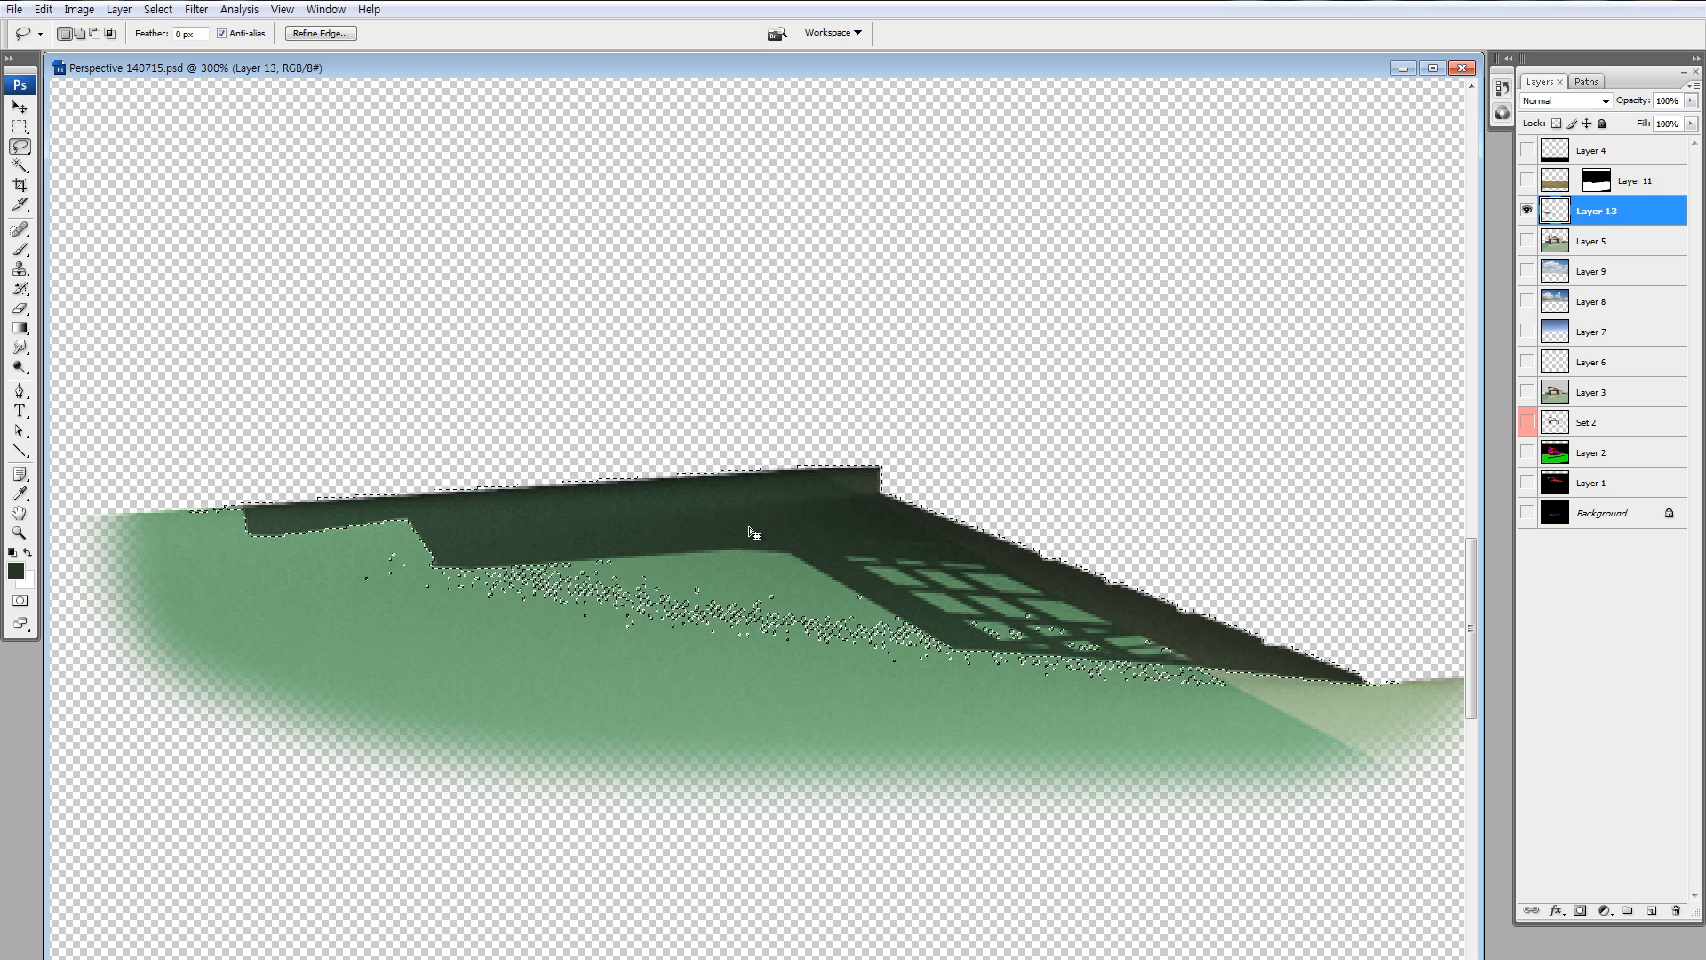
key("ctrl+j")
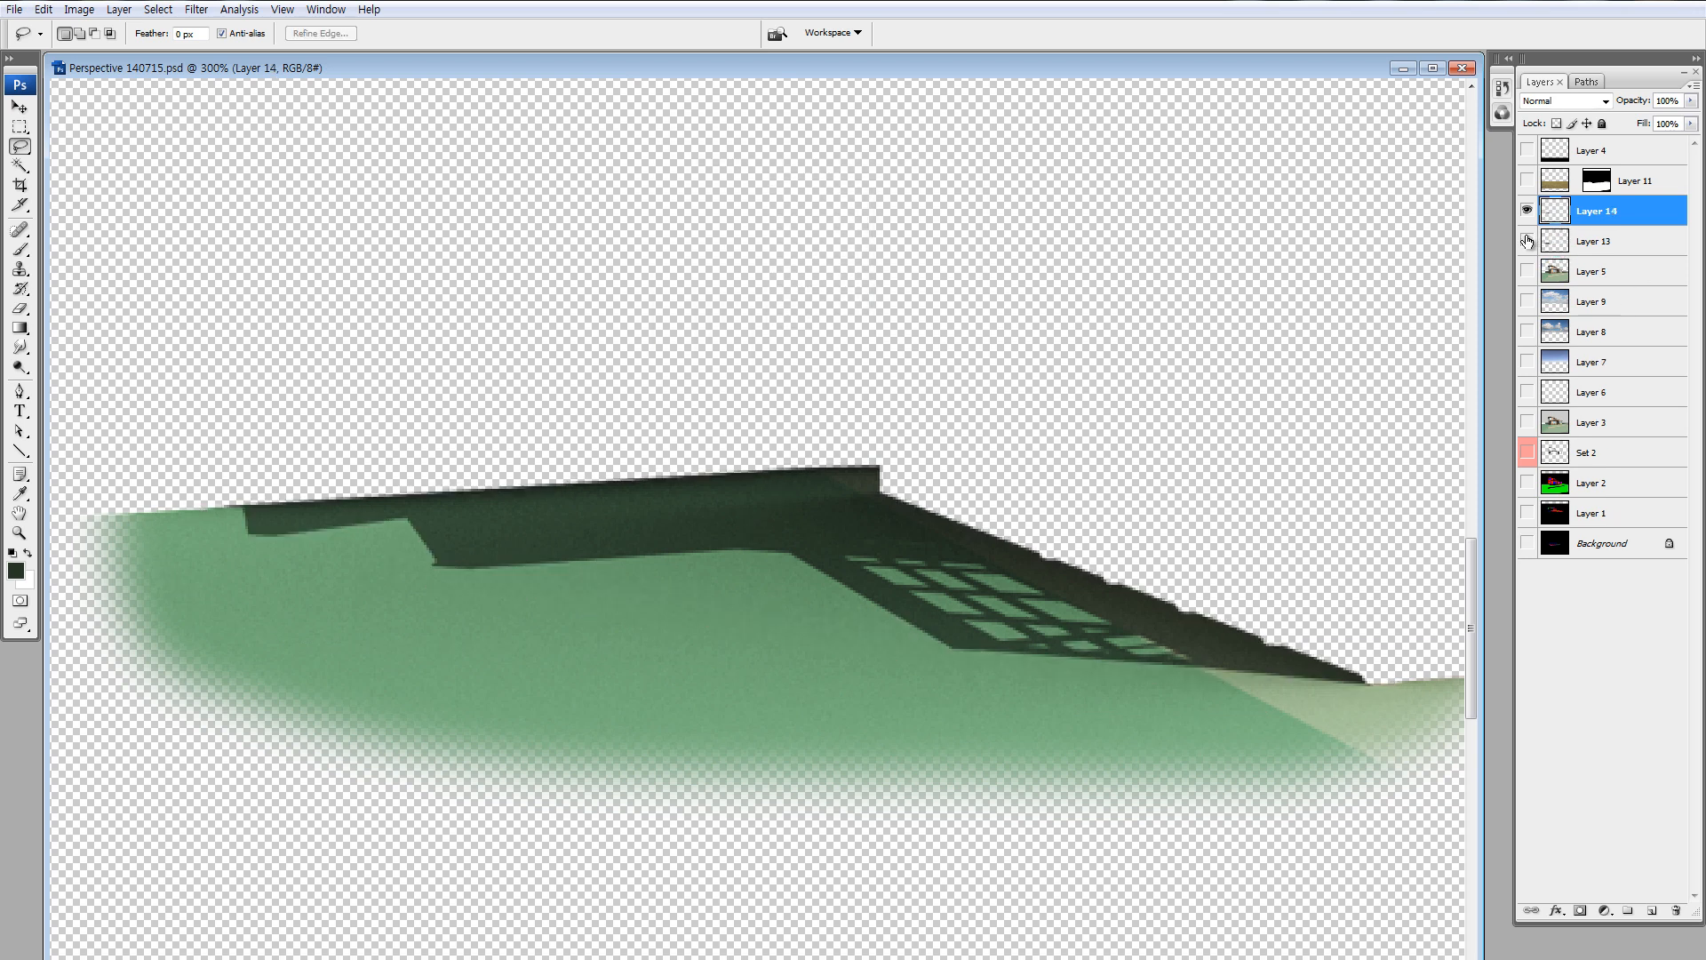
left_click(1526, 241)
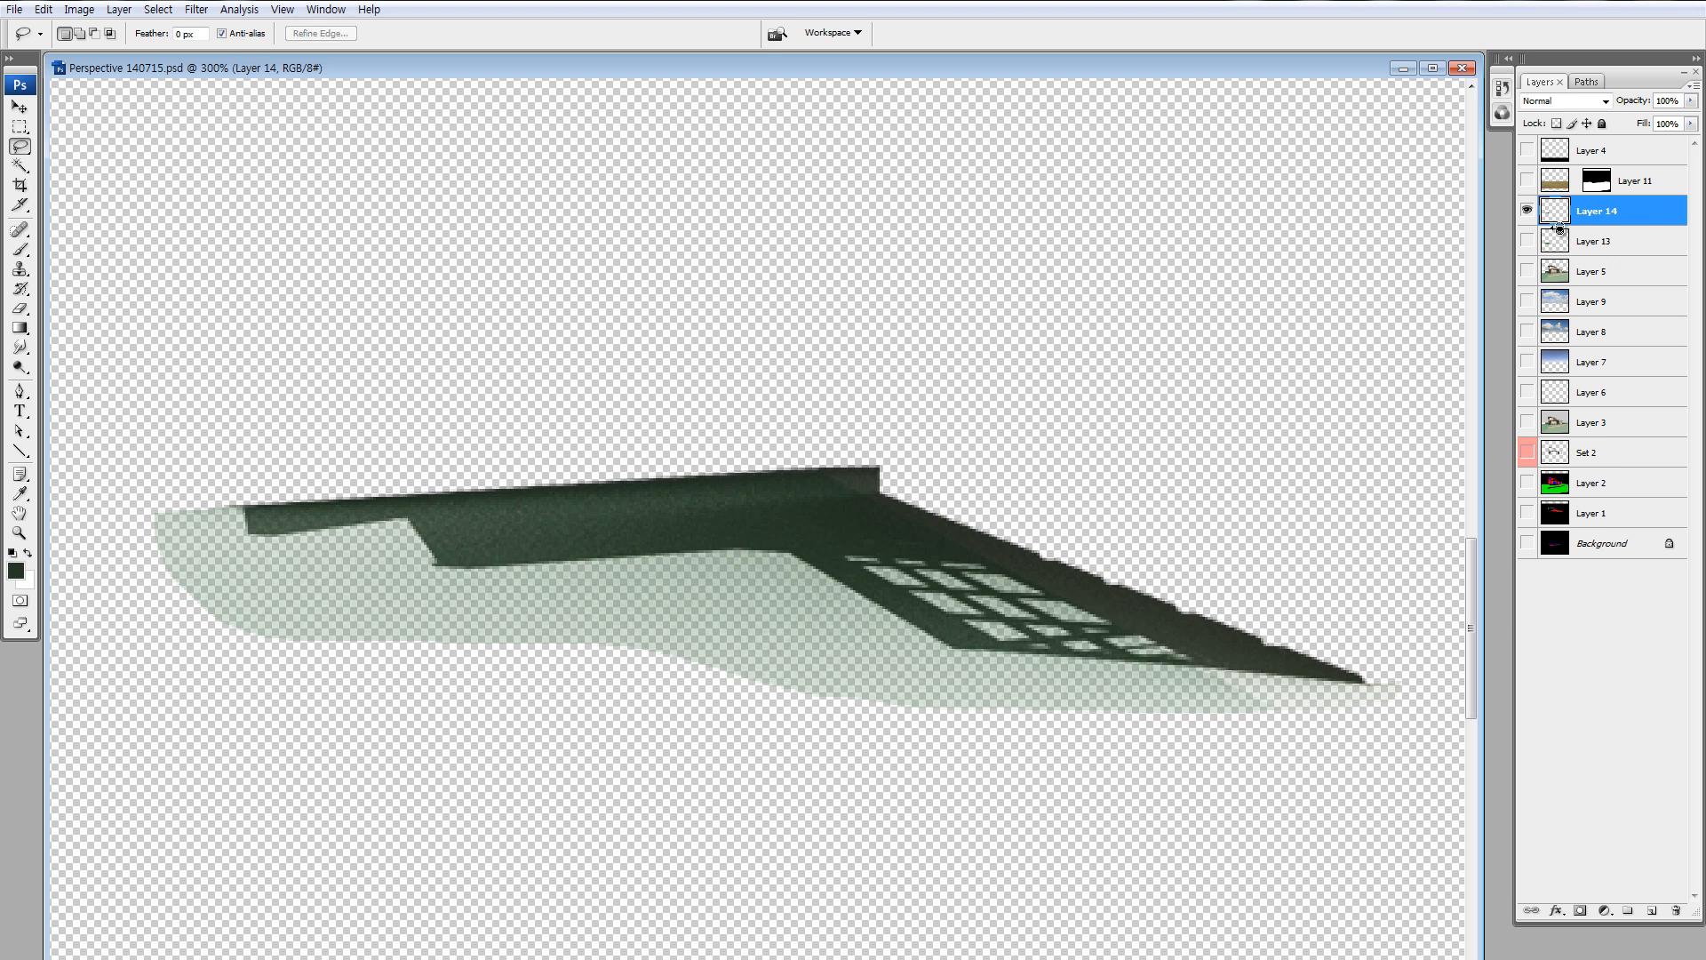
Undo the shadow copy and its Color Range selection, back to the lasso selection on Layer 13.
key("ctrl+alt+z")
key("ctrl+alt+z")
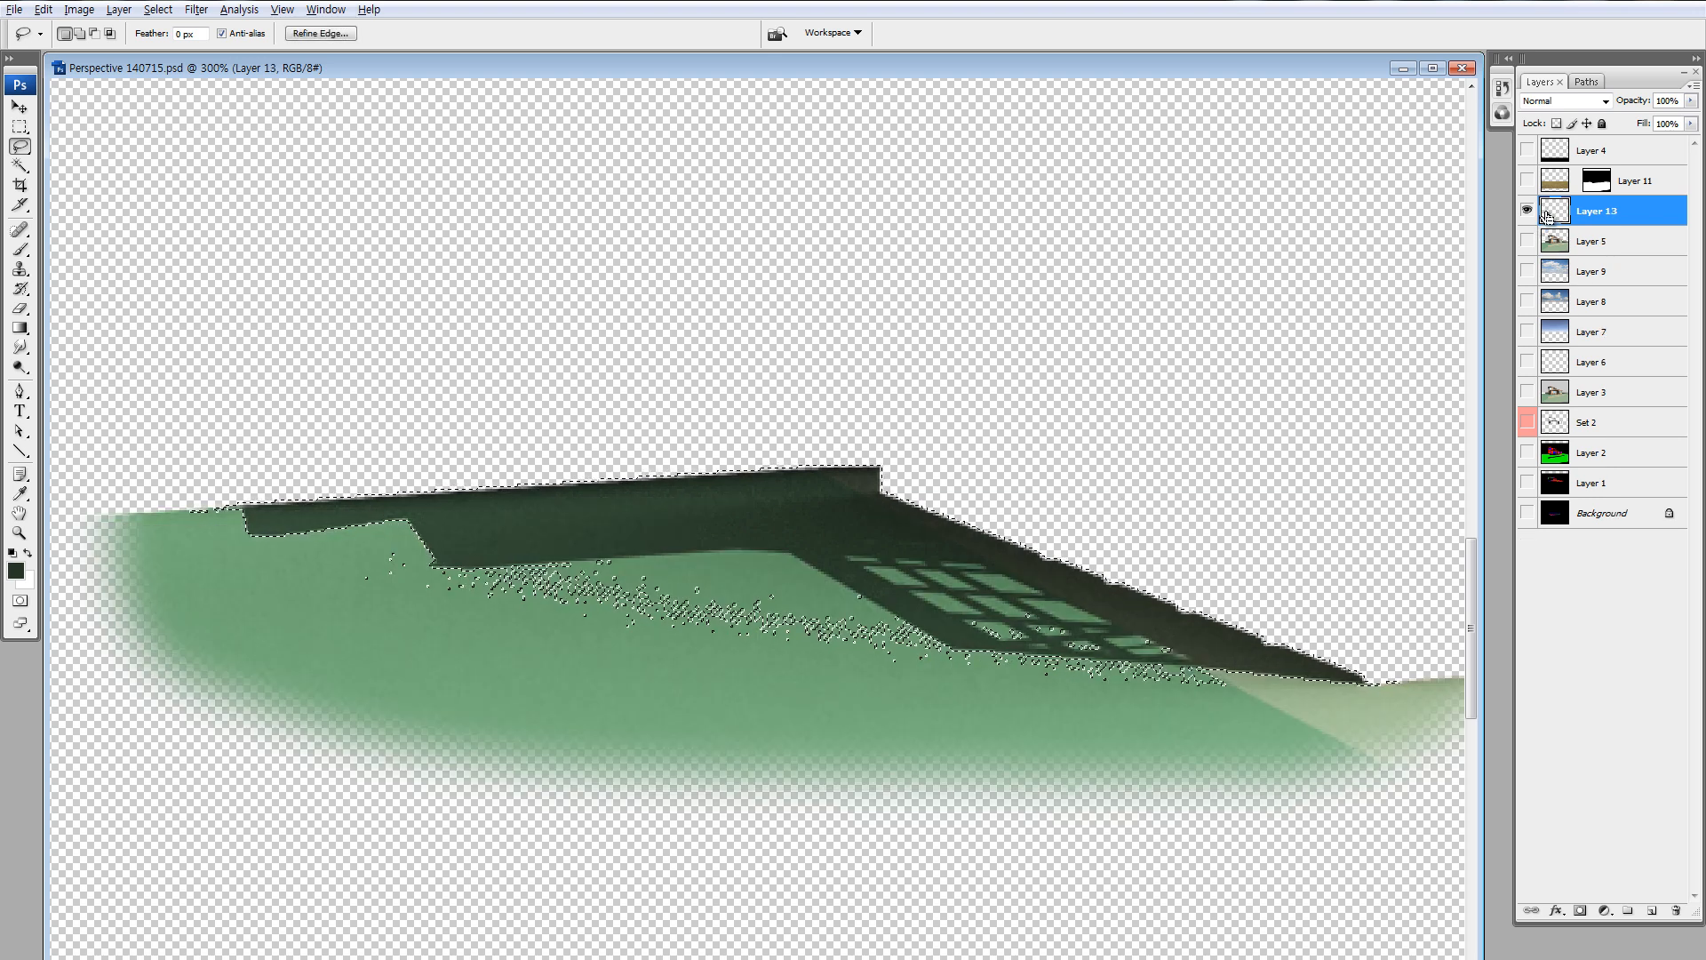
key("ctrl+alt+z")
Select the dark shadow inside the lasso with Color Range at fuzziness 119 and copy it to a new layer.
key("alt+s")
key("c")
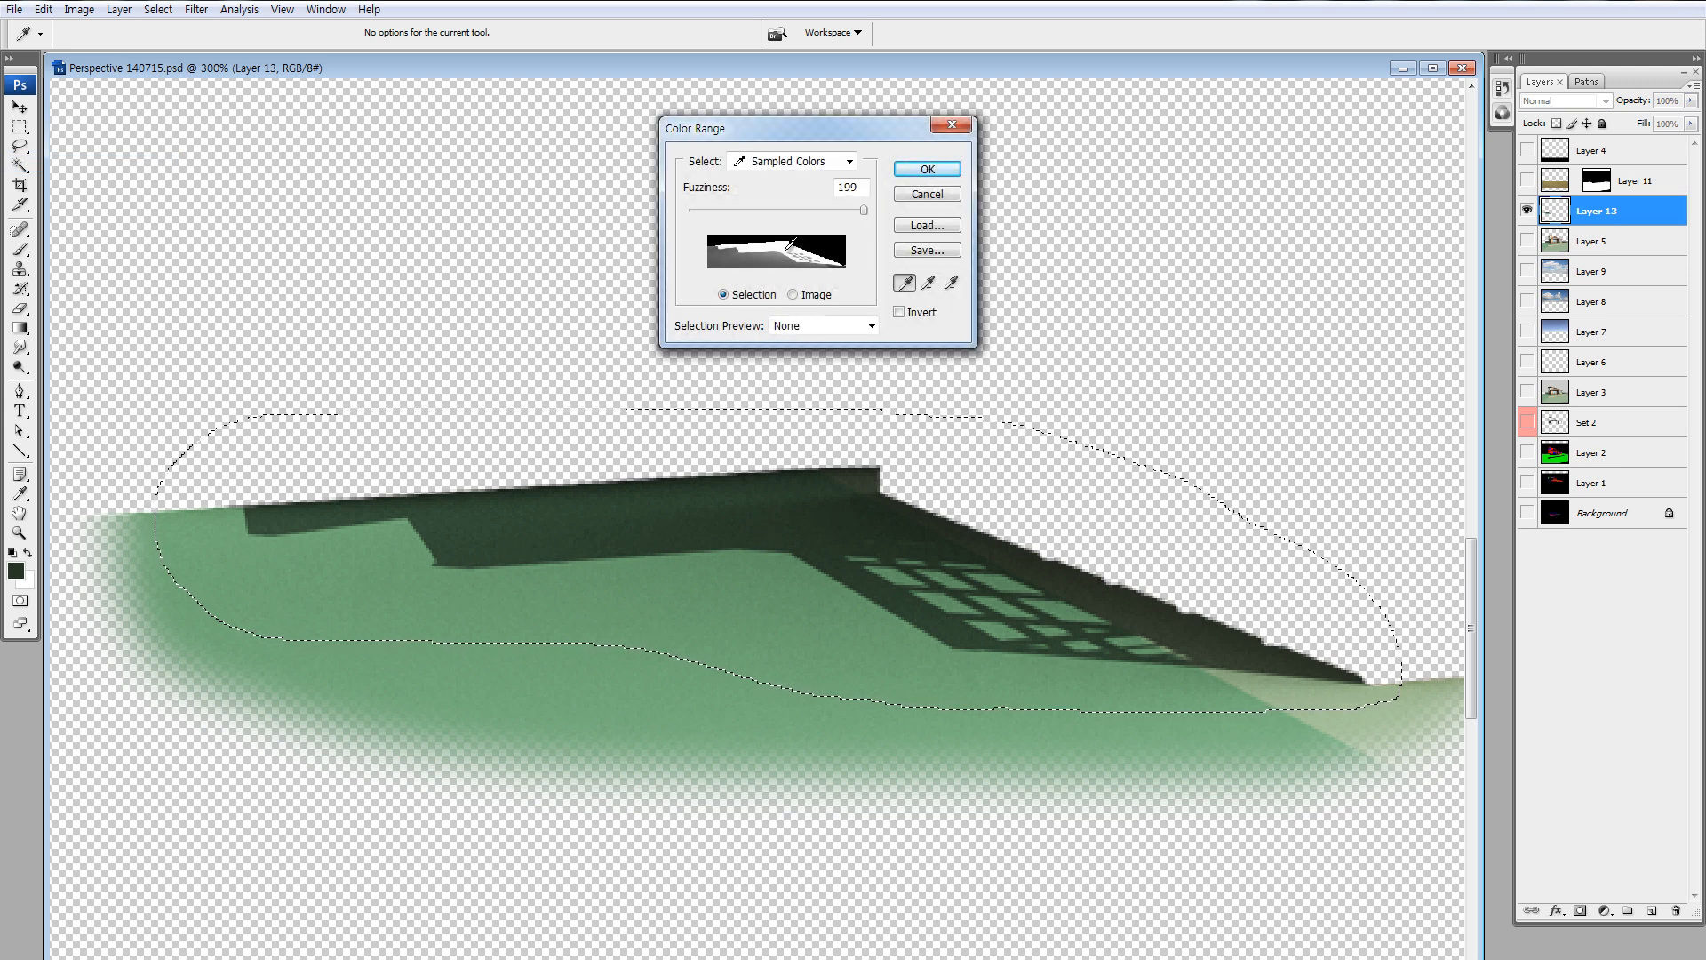
left_click_drag(863, 211, 804, 220)
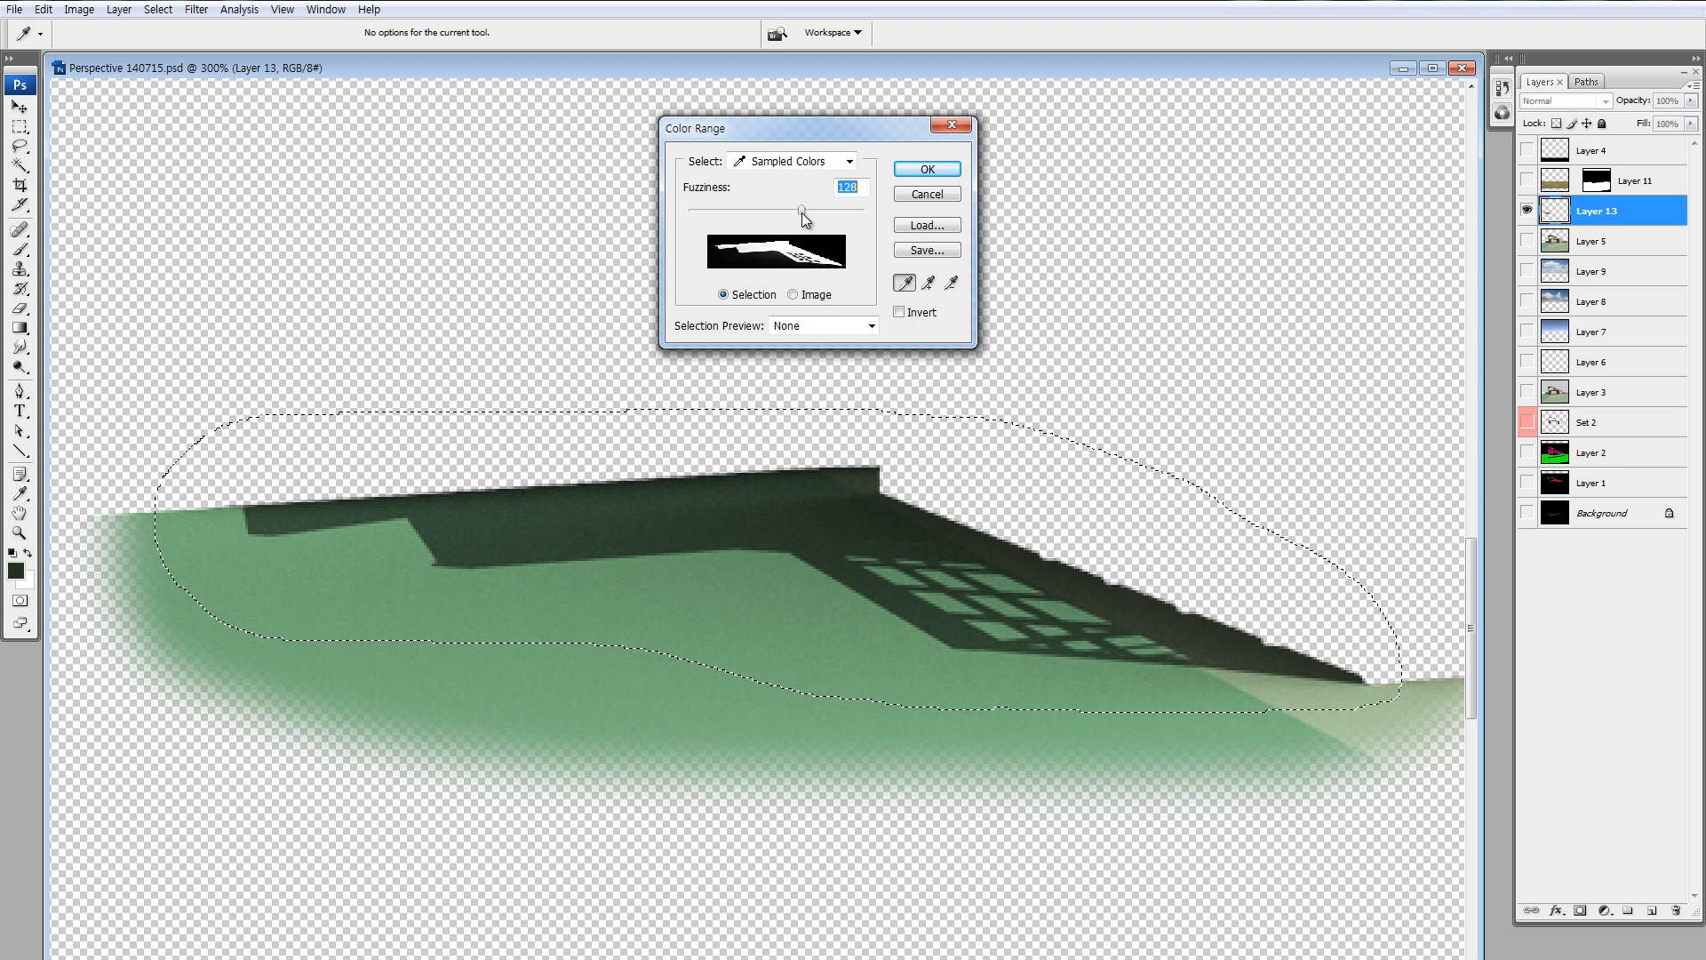
mouse_move(804, 220)
left_mouse_down()
mouse_move(720, 220)
mouse_move(824, 216)
mouse_move(795, 211)
left_mouse_up()
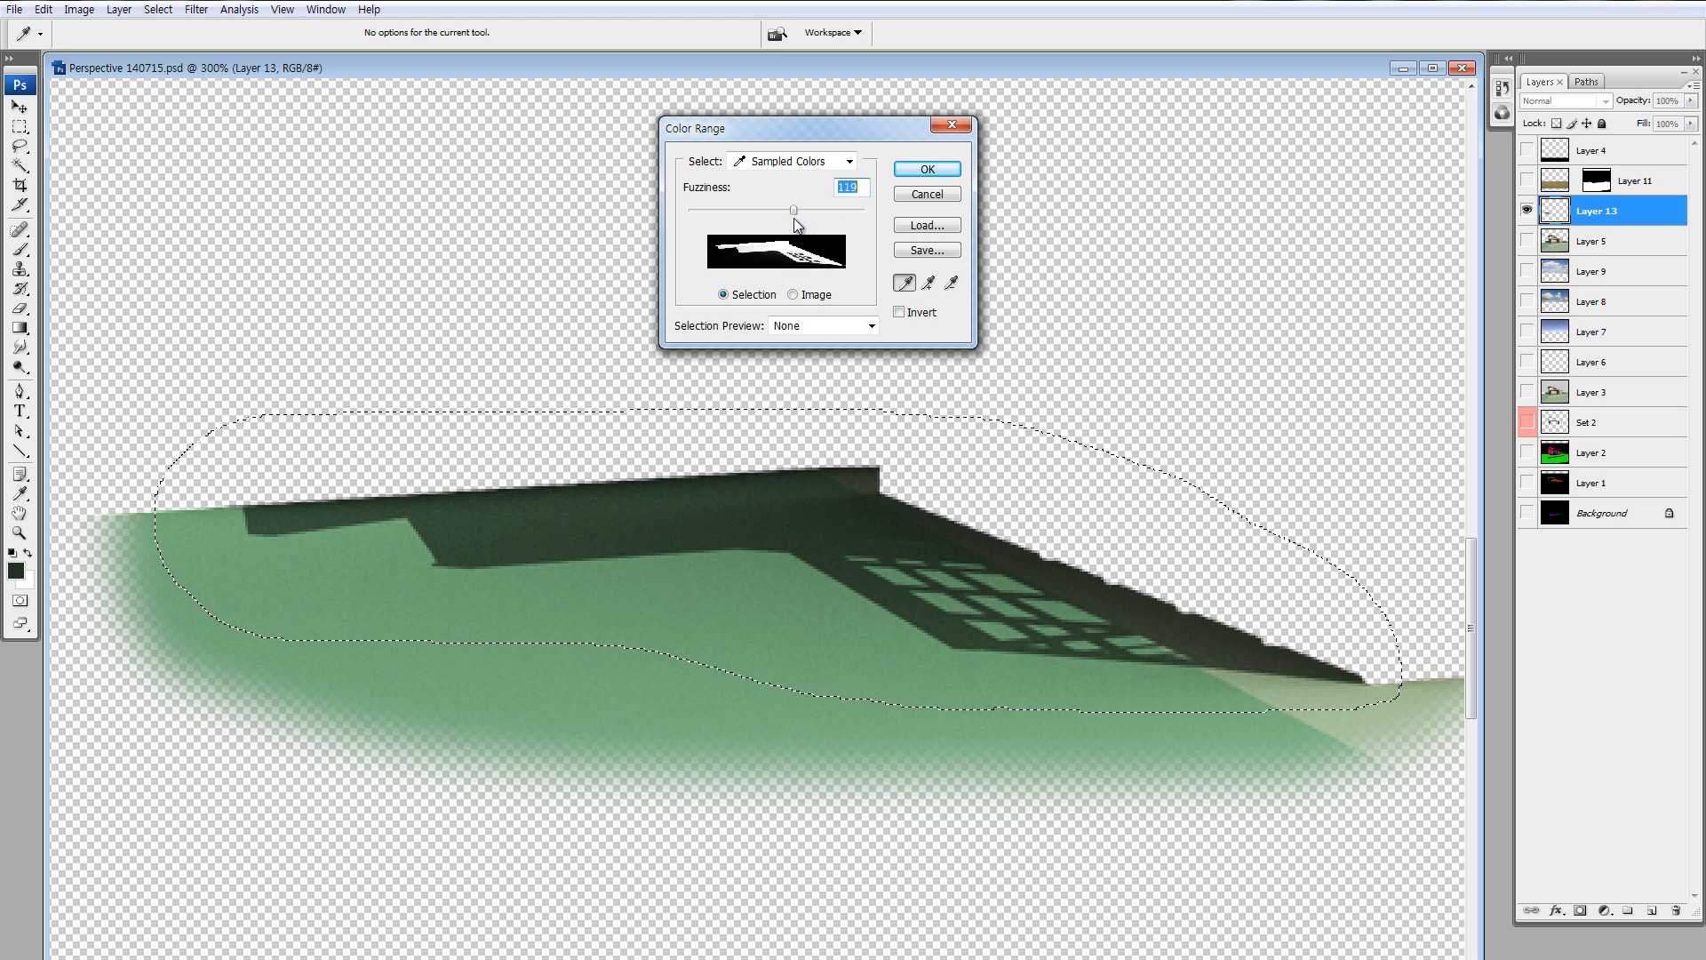
left_click(927, 170)
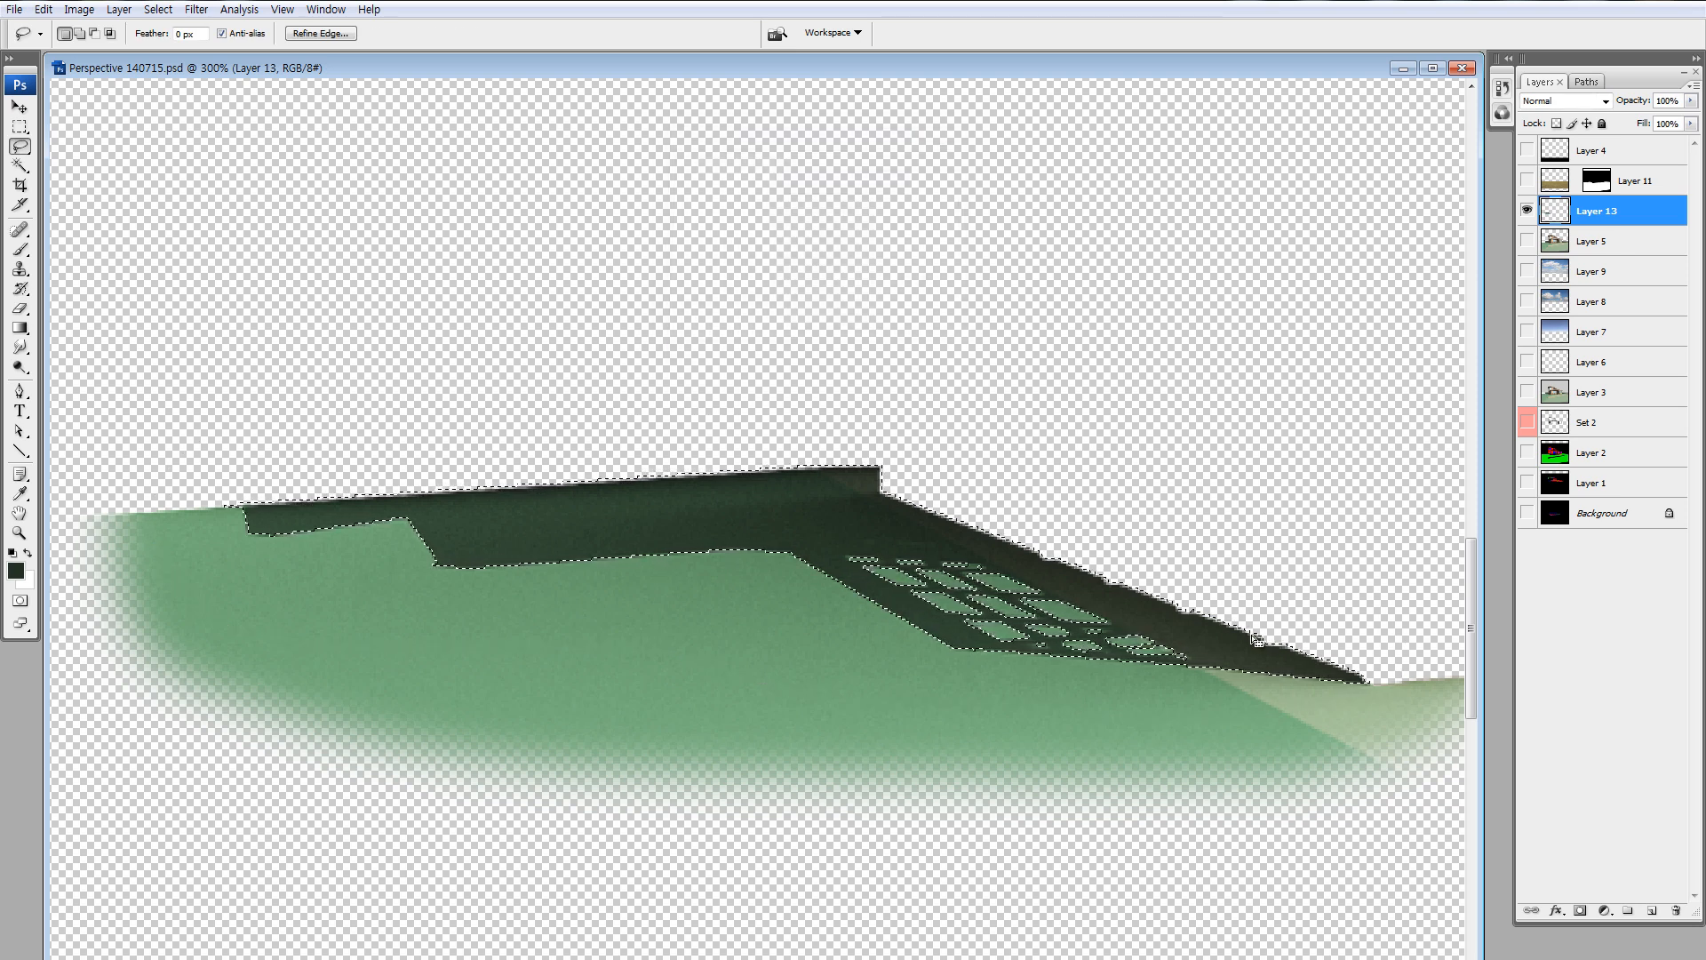
key("ctrl+j")
Delete Layer 13 and make the extracted shadow on Layer 14 active.
left_click(1568, 247)
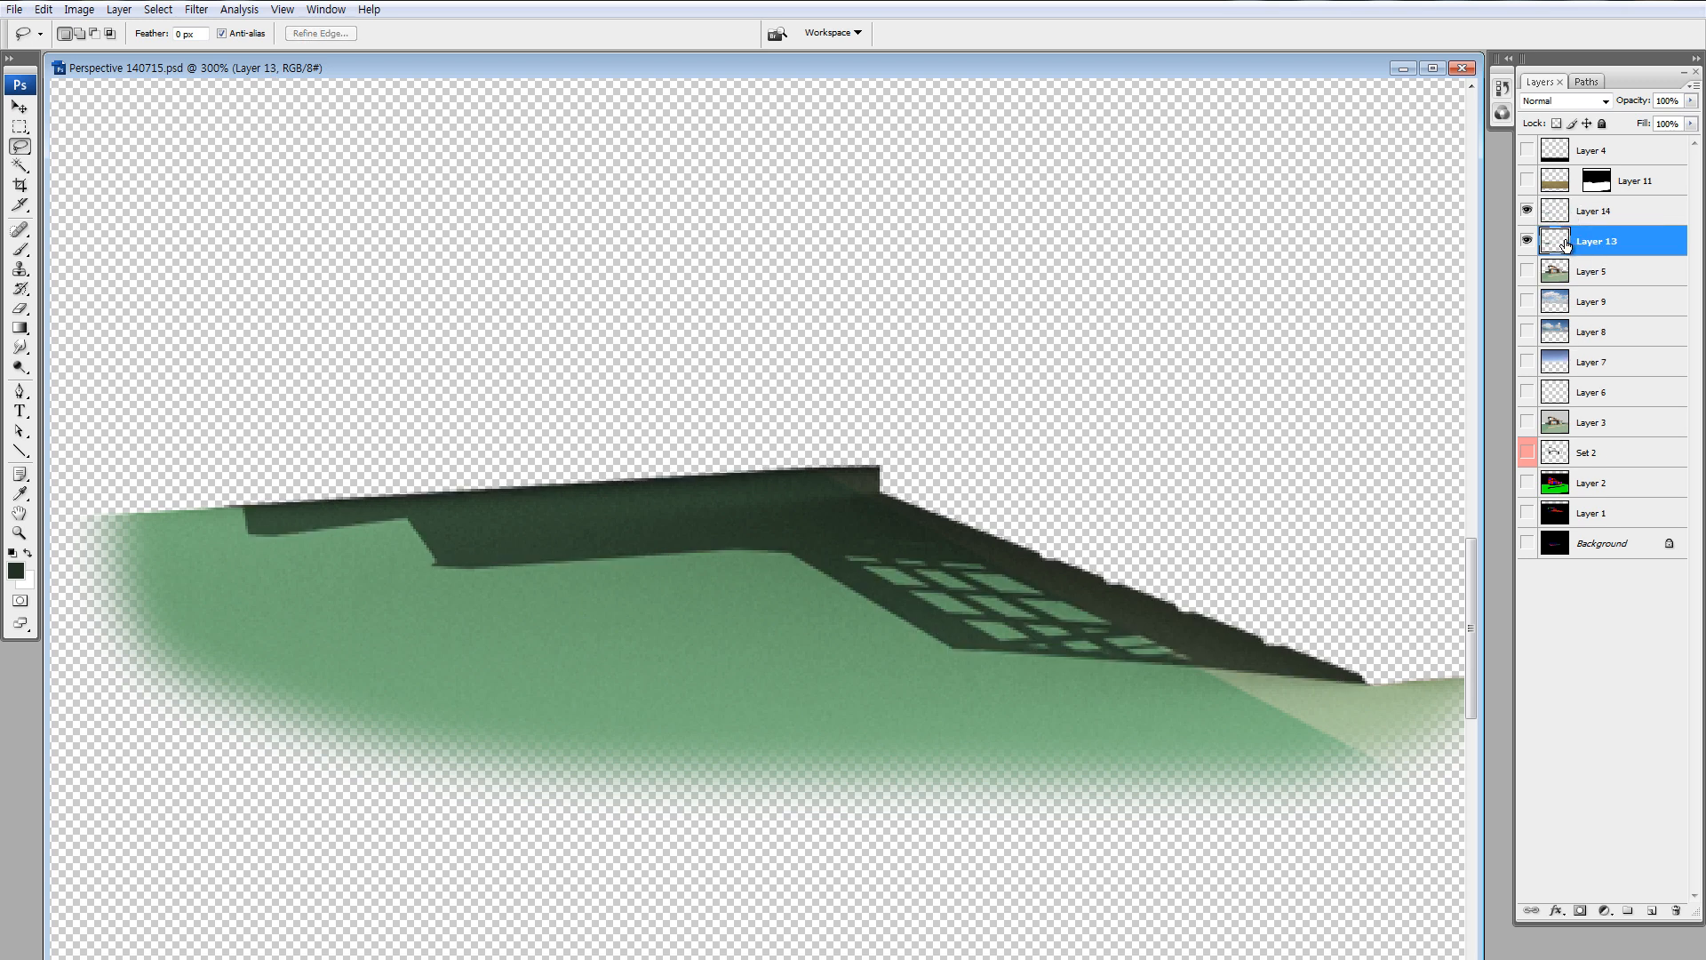
key("Delete")
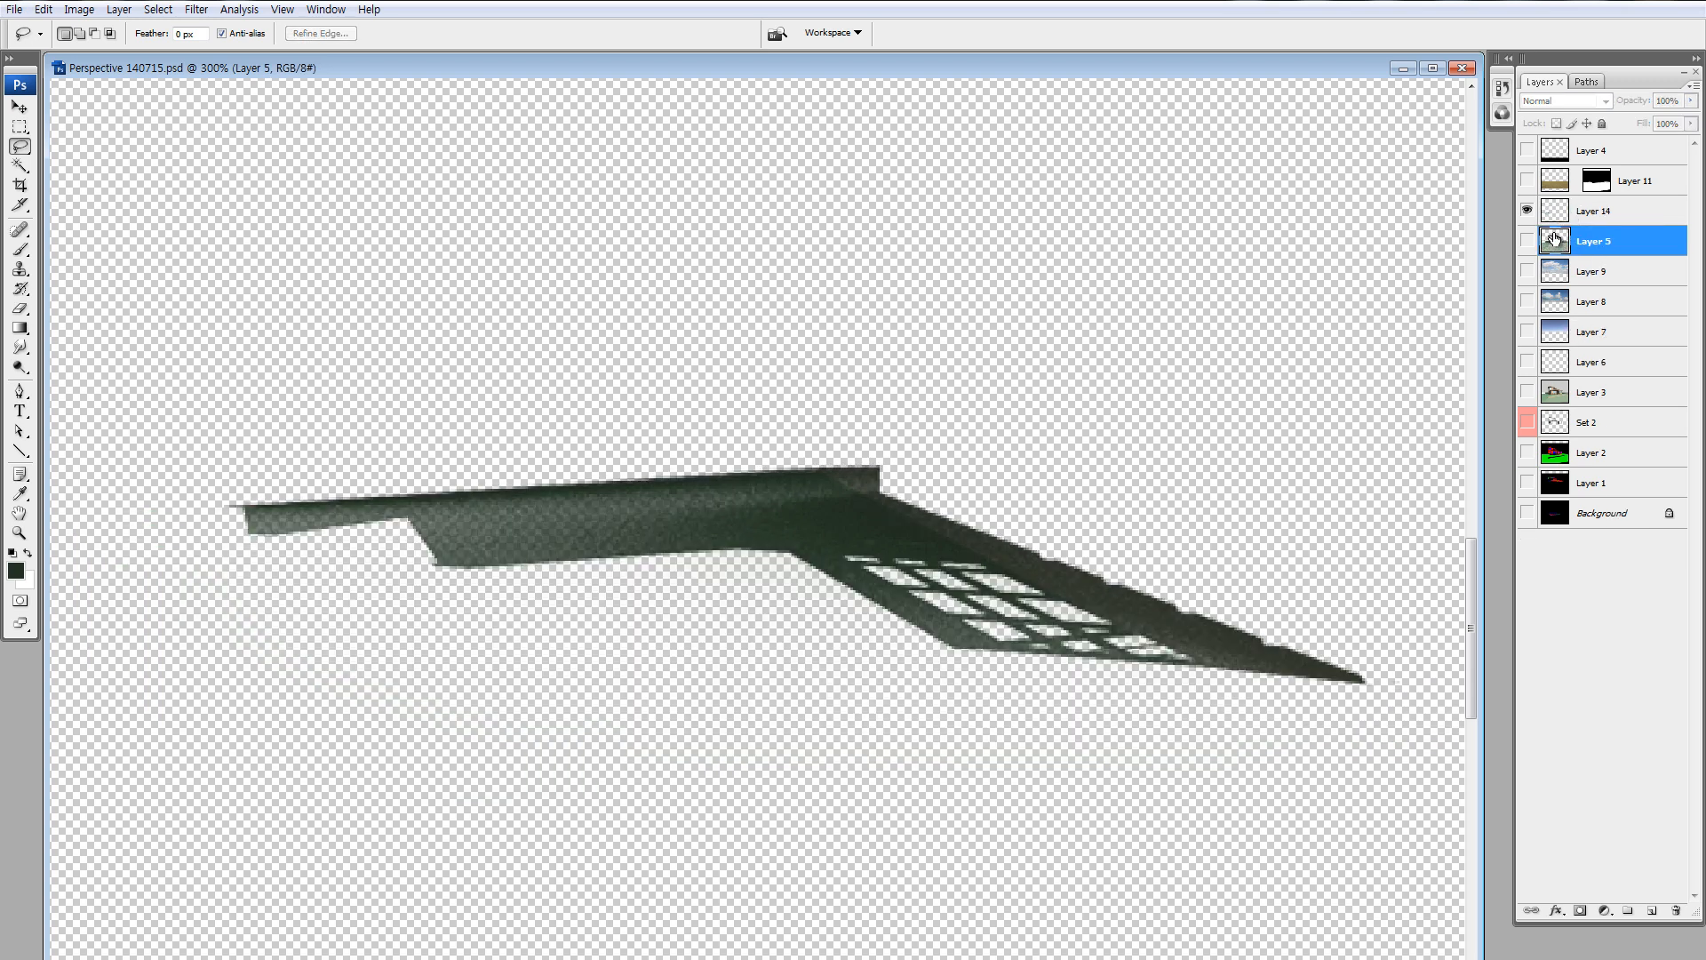
left_click(1562, 217)
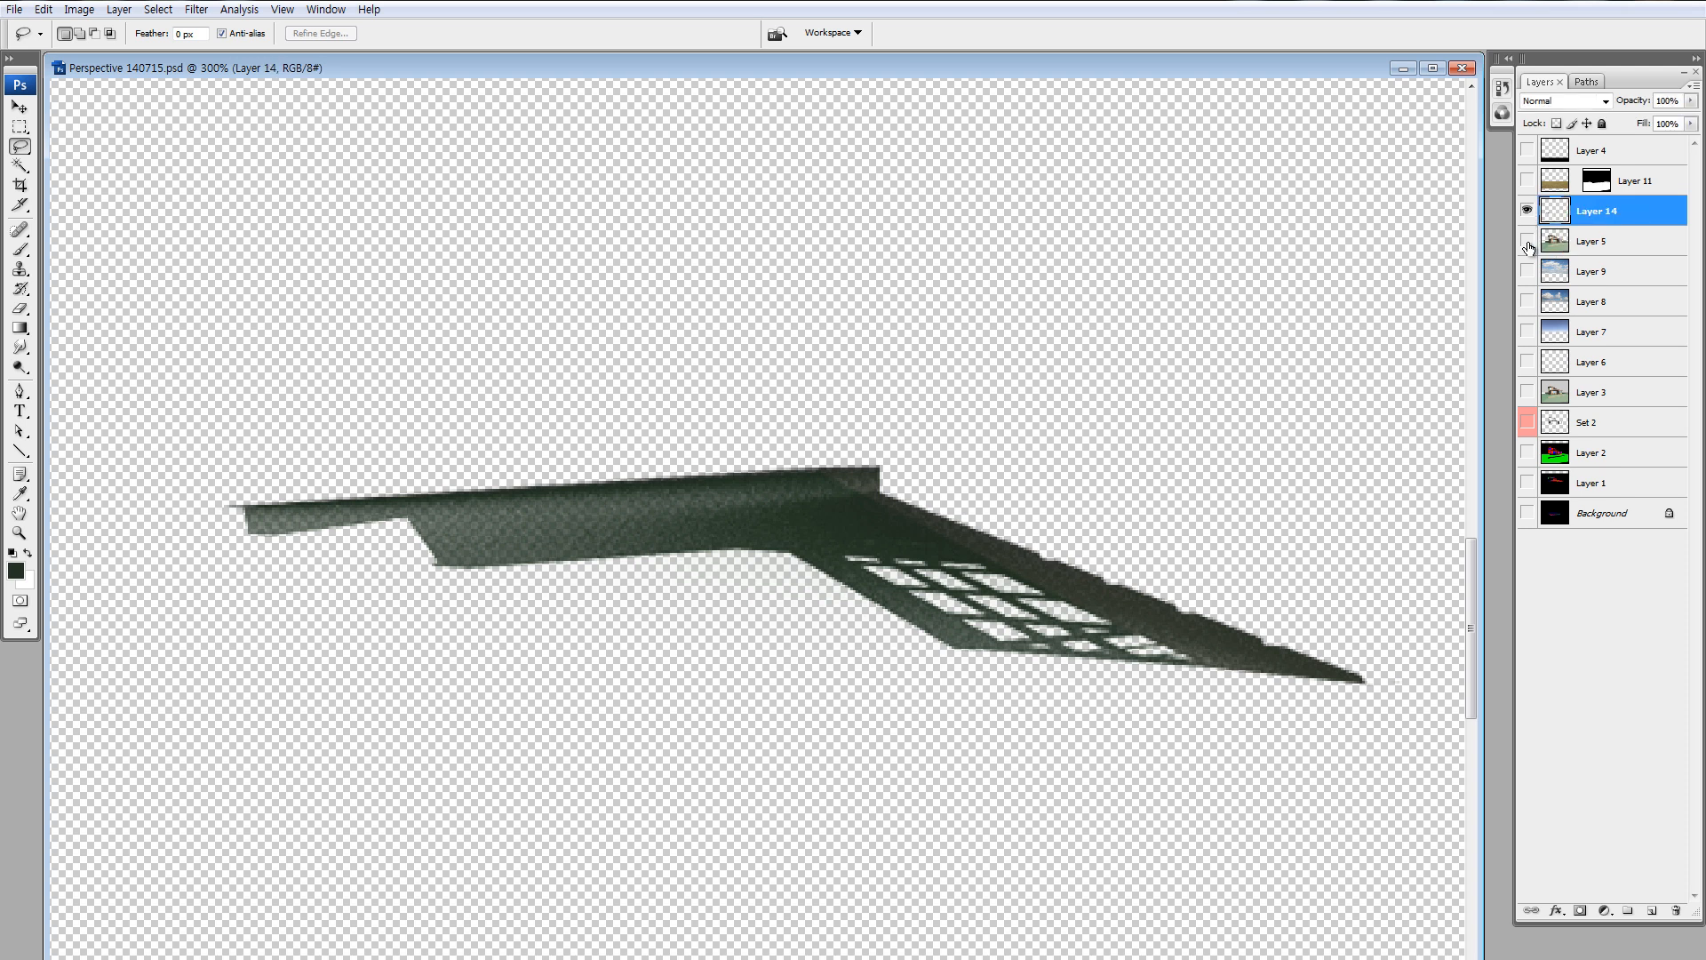
Show all the layers again and move Layer 14 above the masked grass on Layer 11.
left_click(1526, 150)
left_click_drag(1528, 249, 1533, 527)
left_click_drag(1544, 452, 1532, 490)
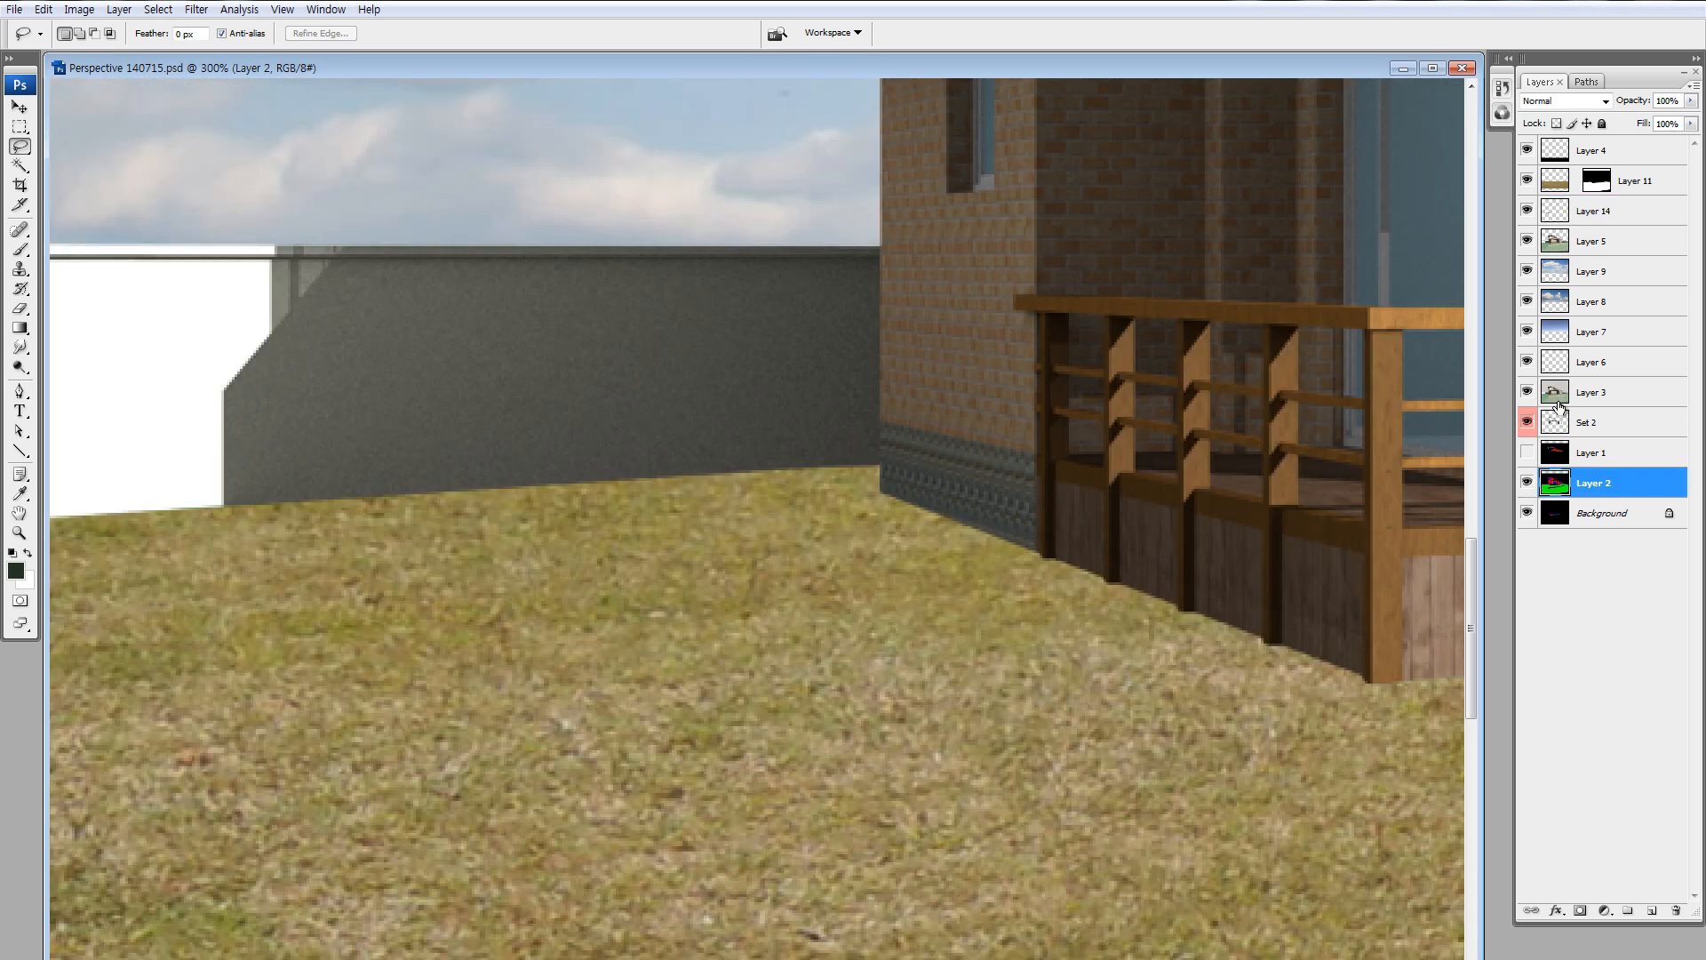
key("ctrl+z")
left_click(1526, 490)
left_click_drag(1552, 212, 1553, 169)
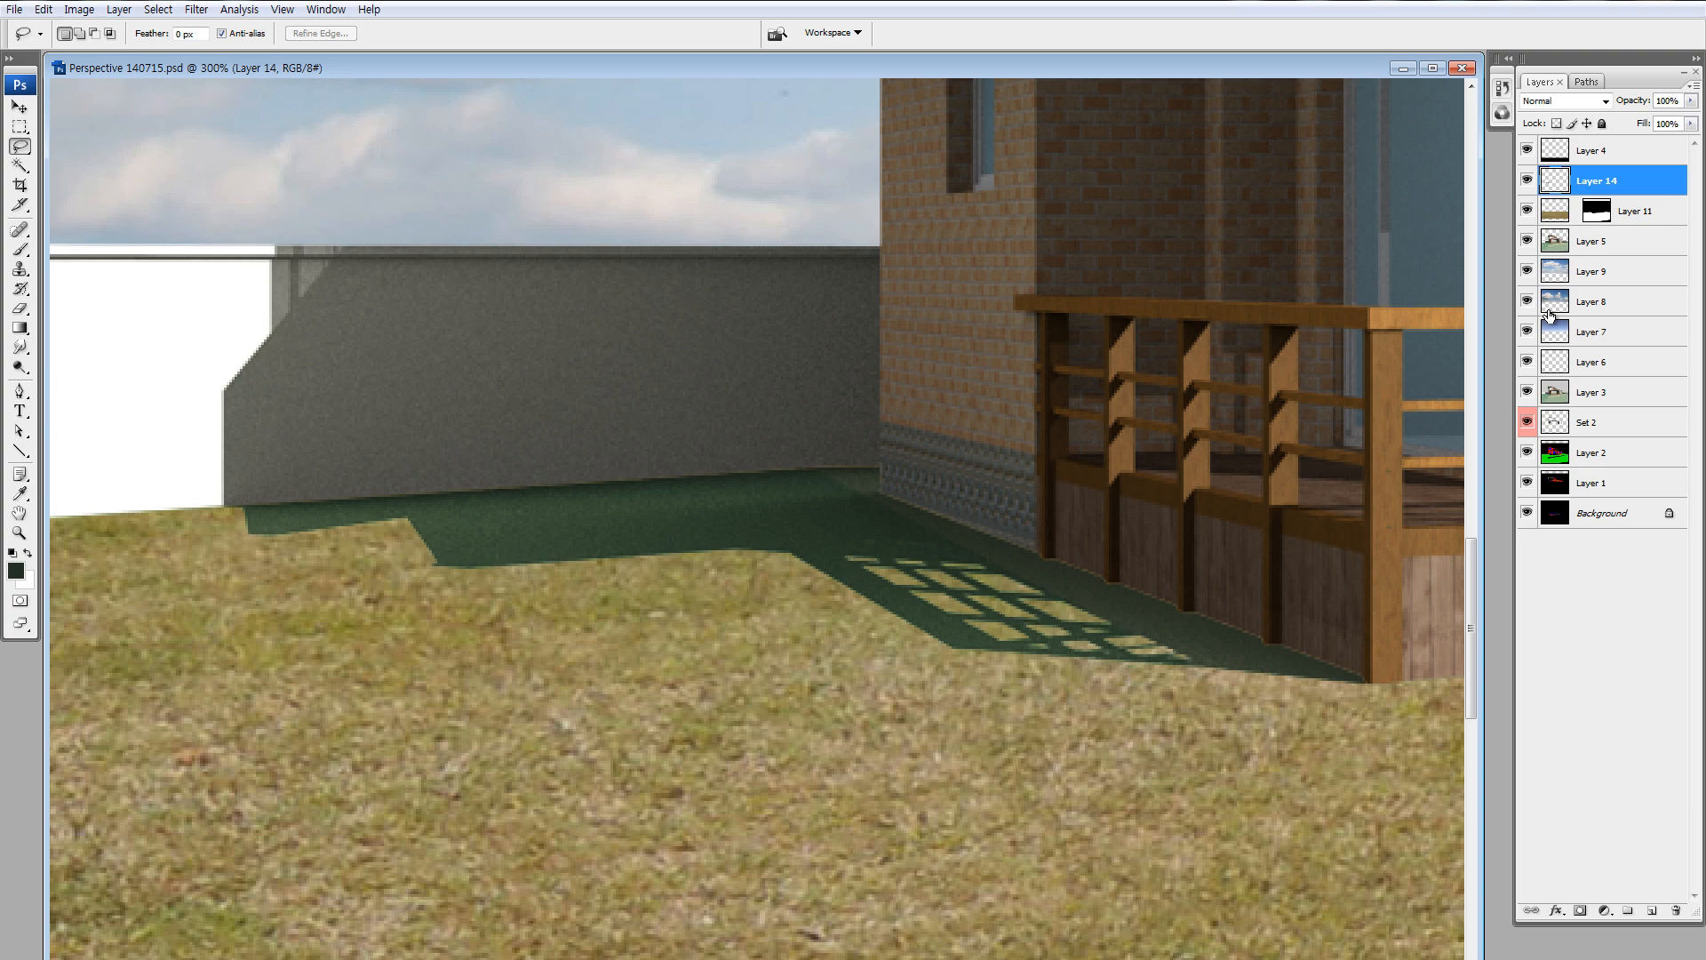
Turn the shadow on Layer 14 black with Hue/Saturation by setting its lightness to -100.
key("ctrl+minus")
key("ctrl+minus")
key("ctrl+minus")
key("ctrl+minus")
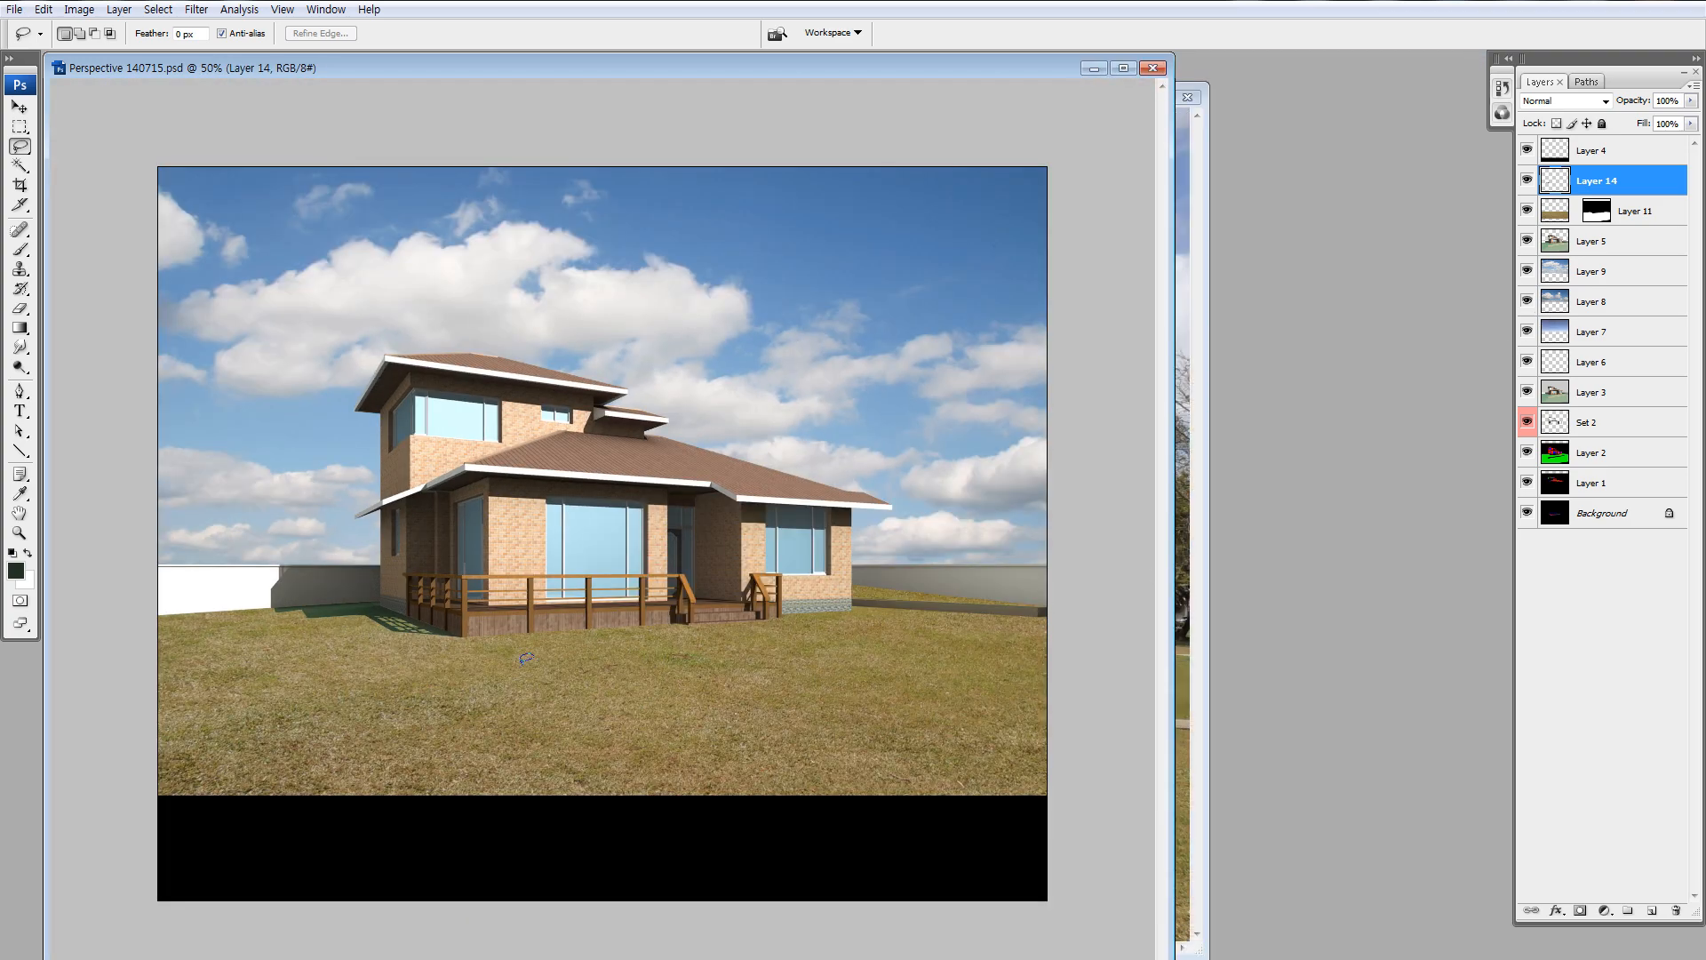
key("z")
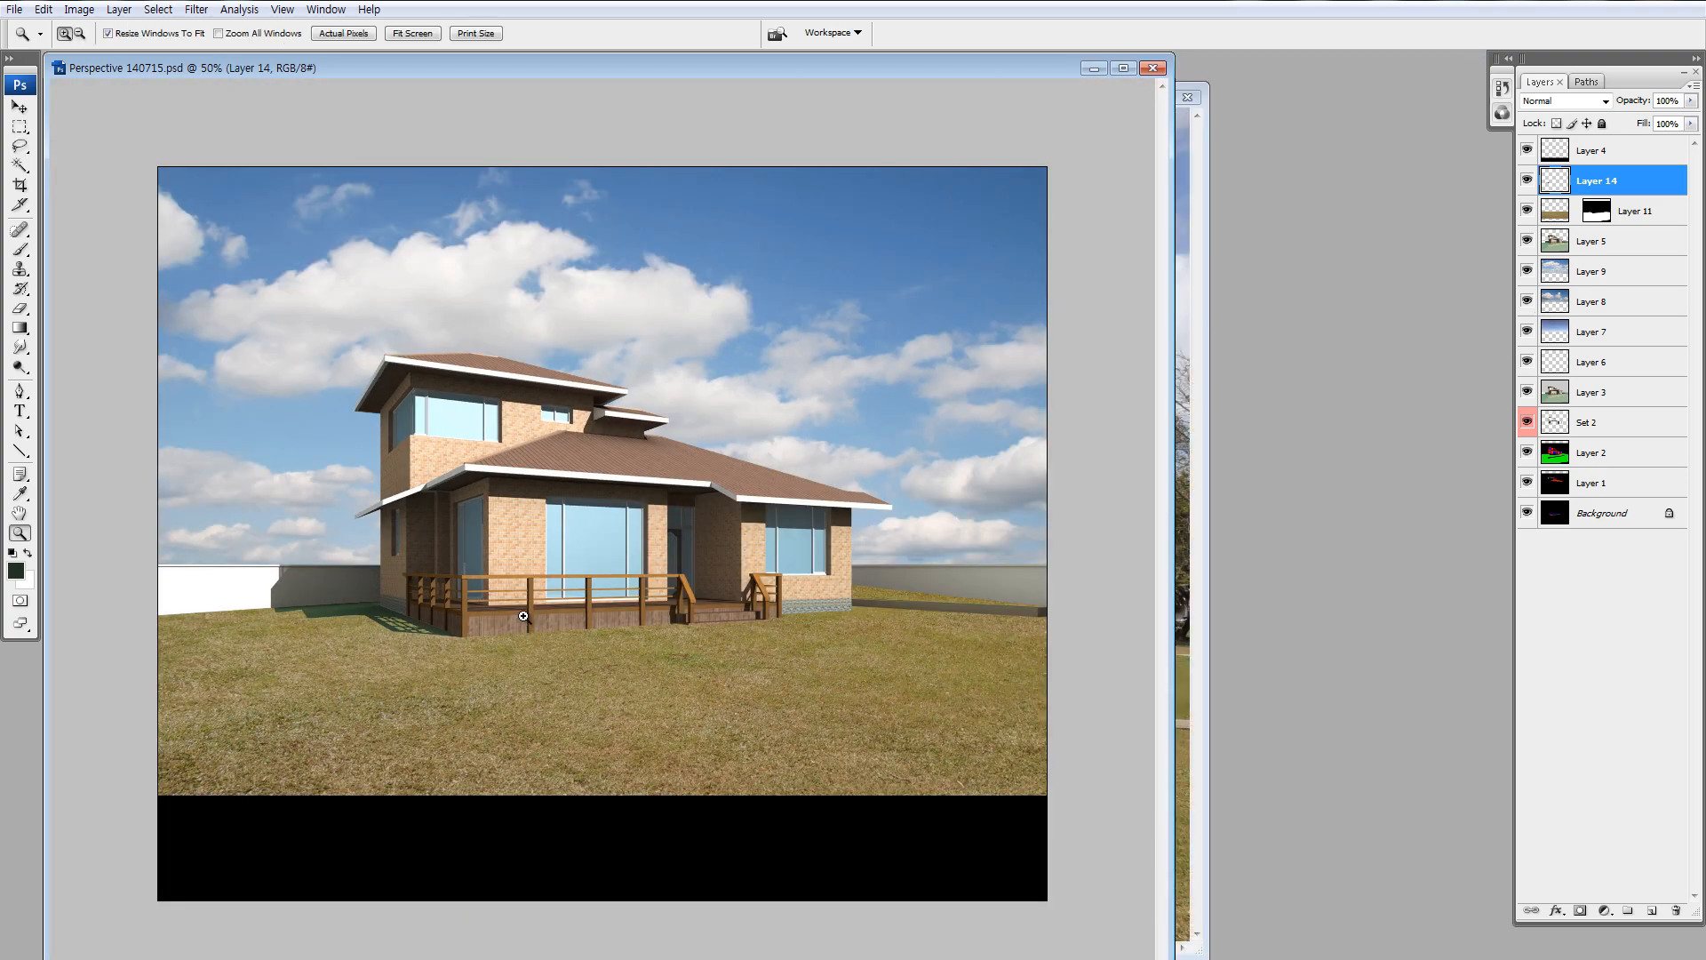
left_click_drag(301, 546, 566, 762)
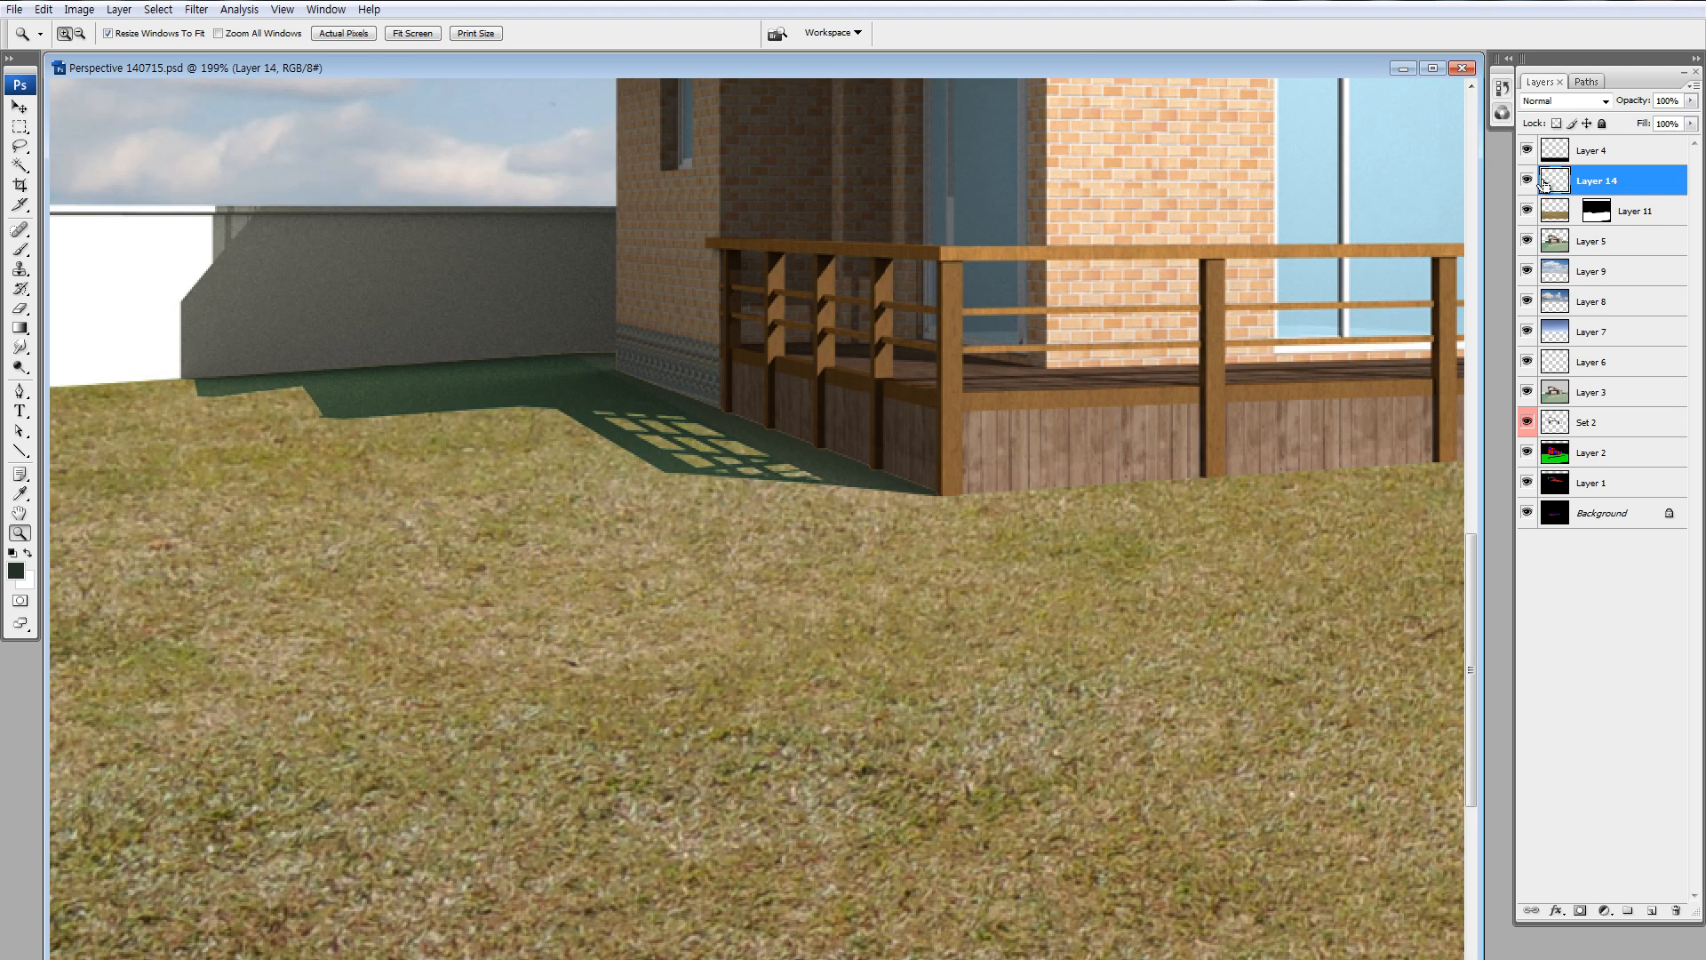
key("ctrl+u")
left_click_drag(1308, 718, 1236, 720)
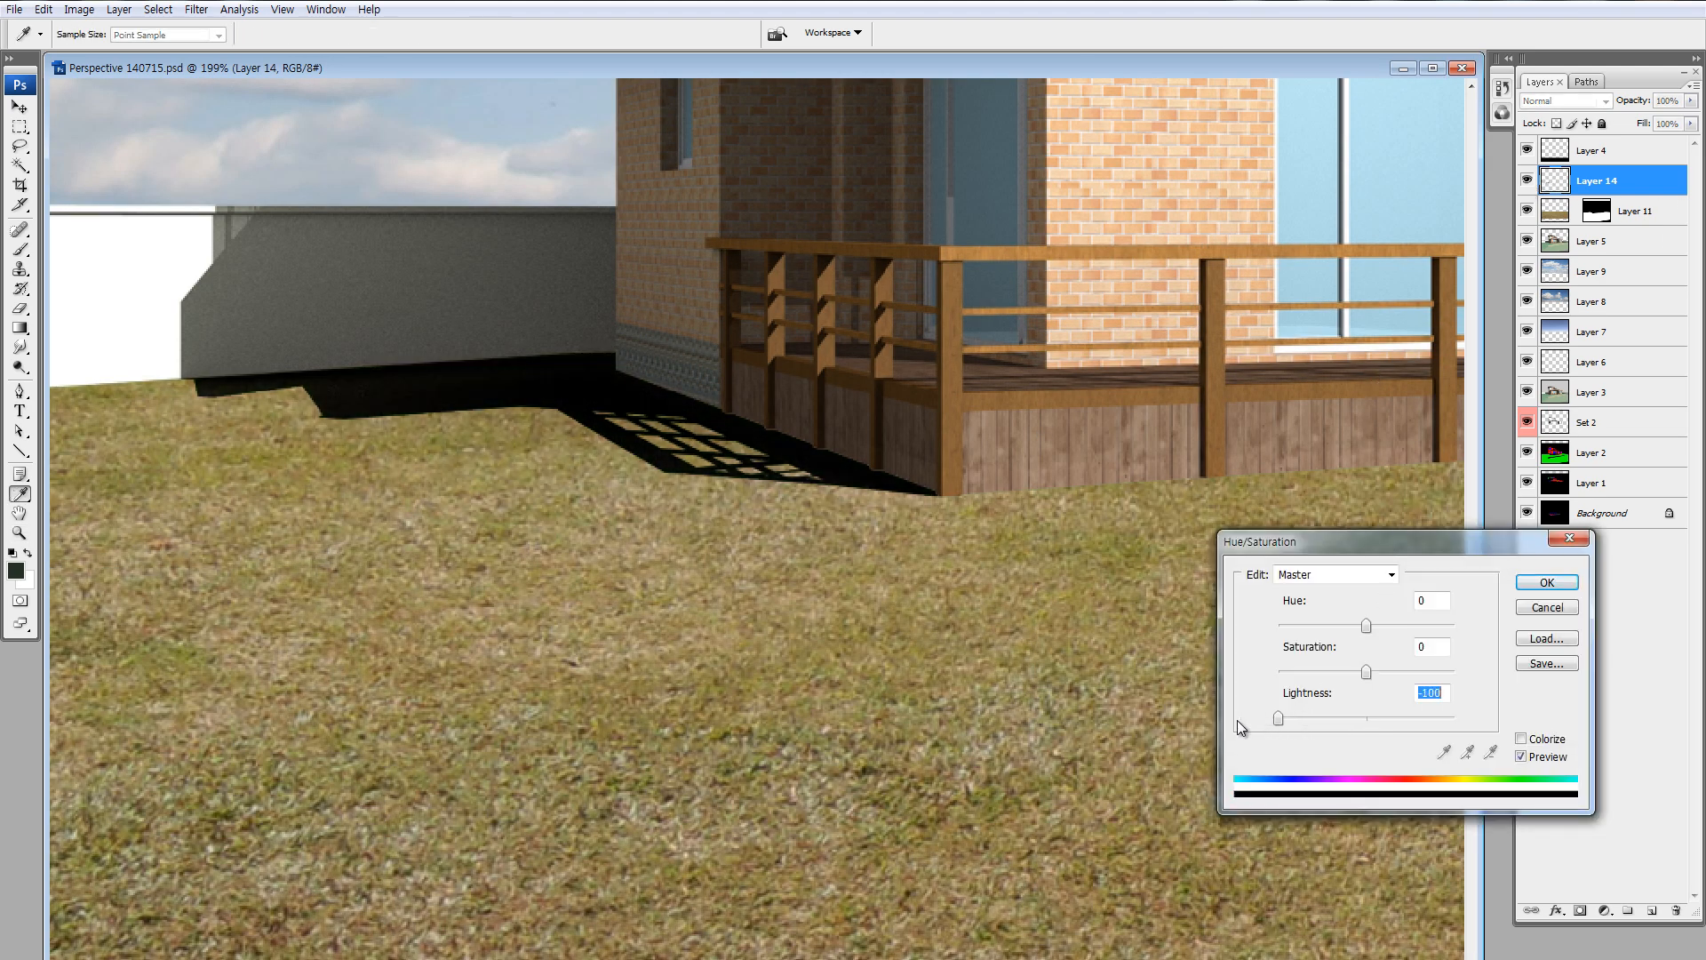
left_click(1547, 583)
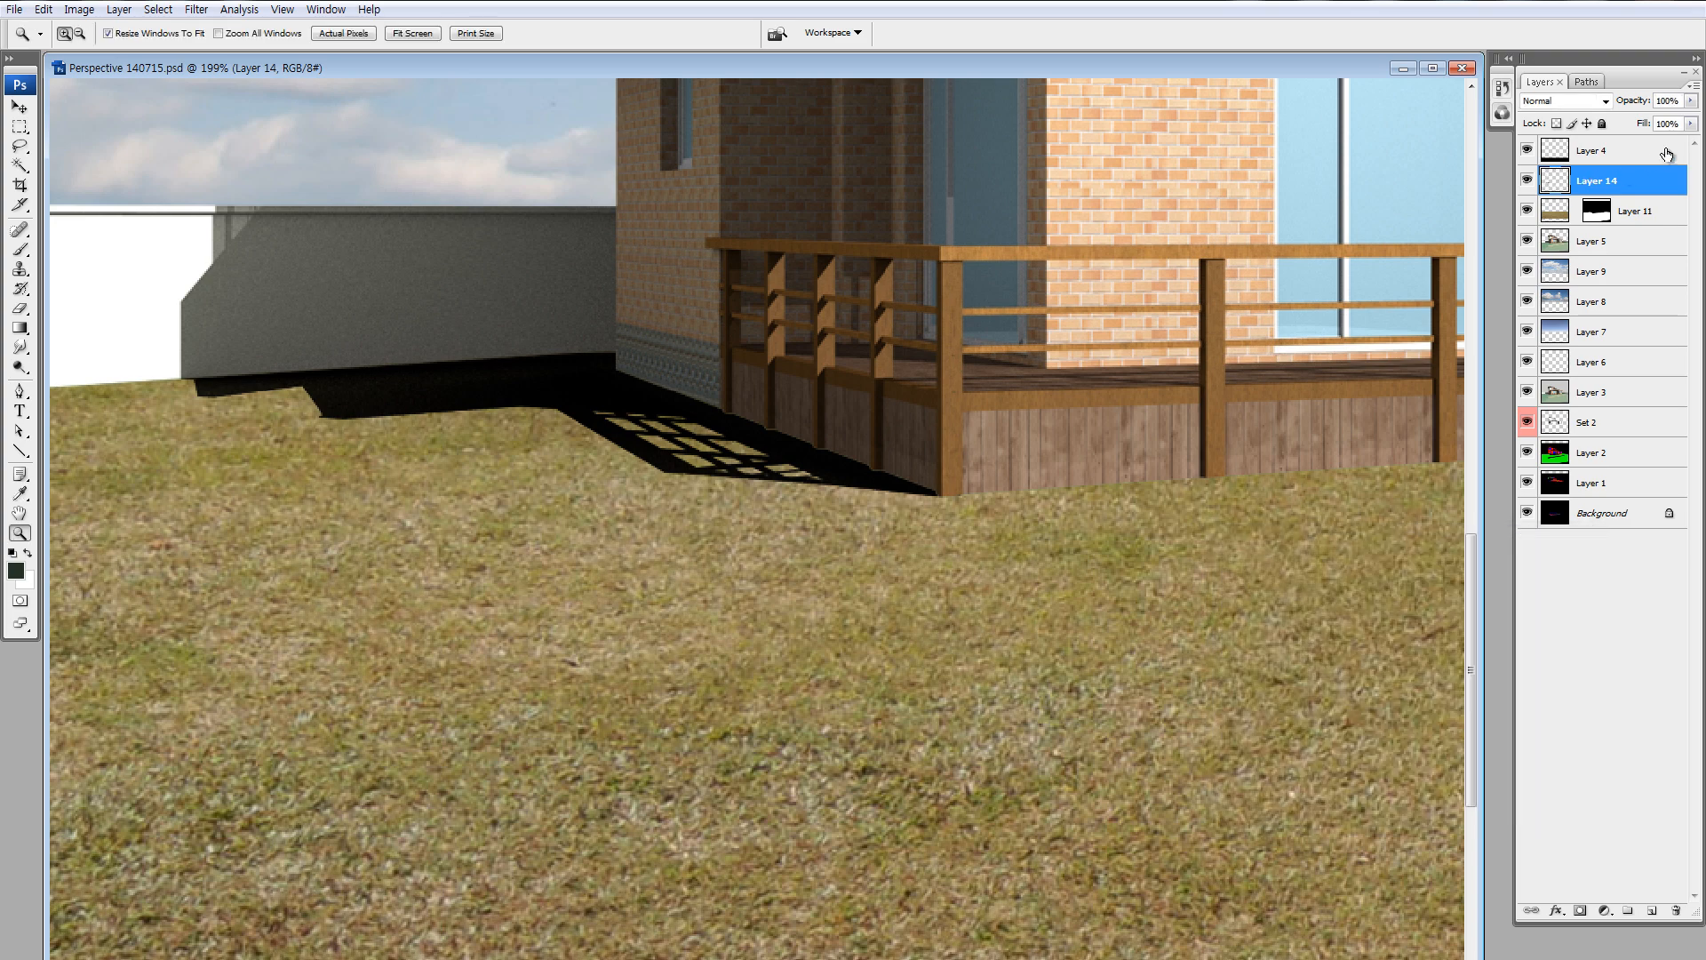
Reduce the opacity of the shadow on Layer 14 to 68%.
left_click(1690, 101)
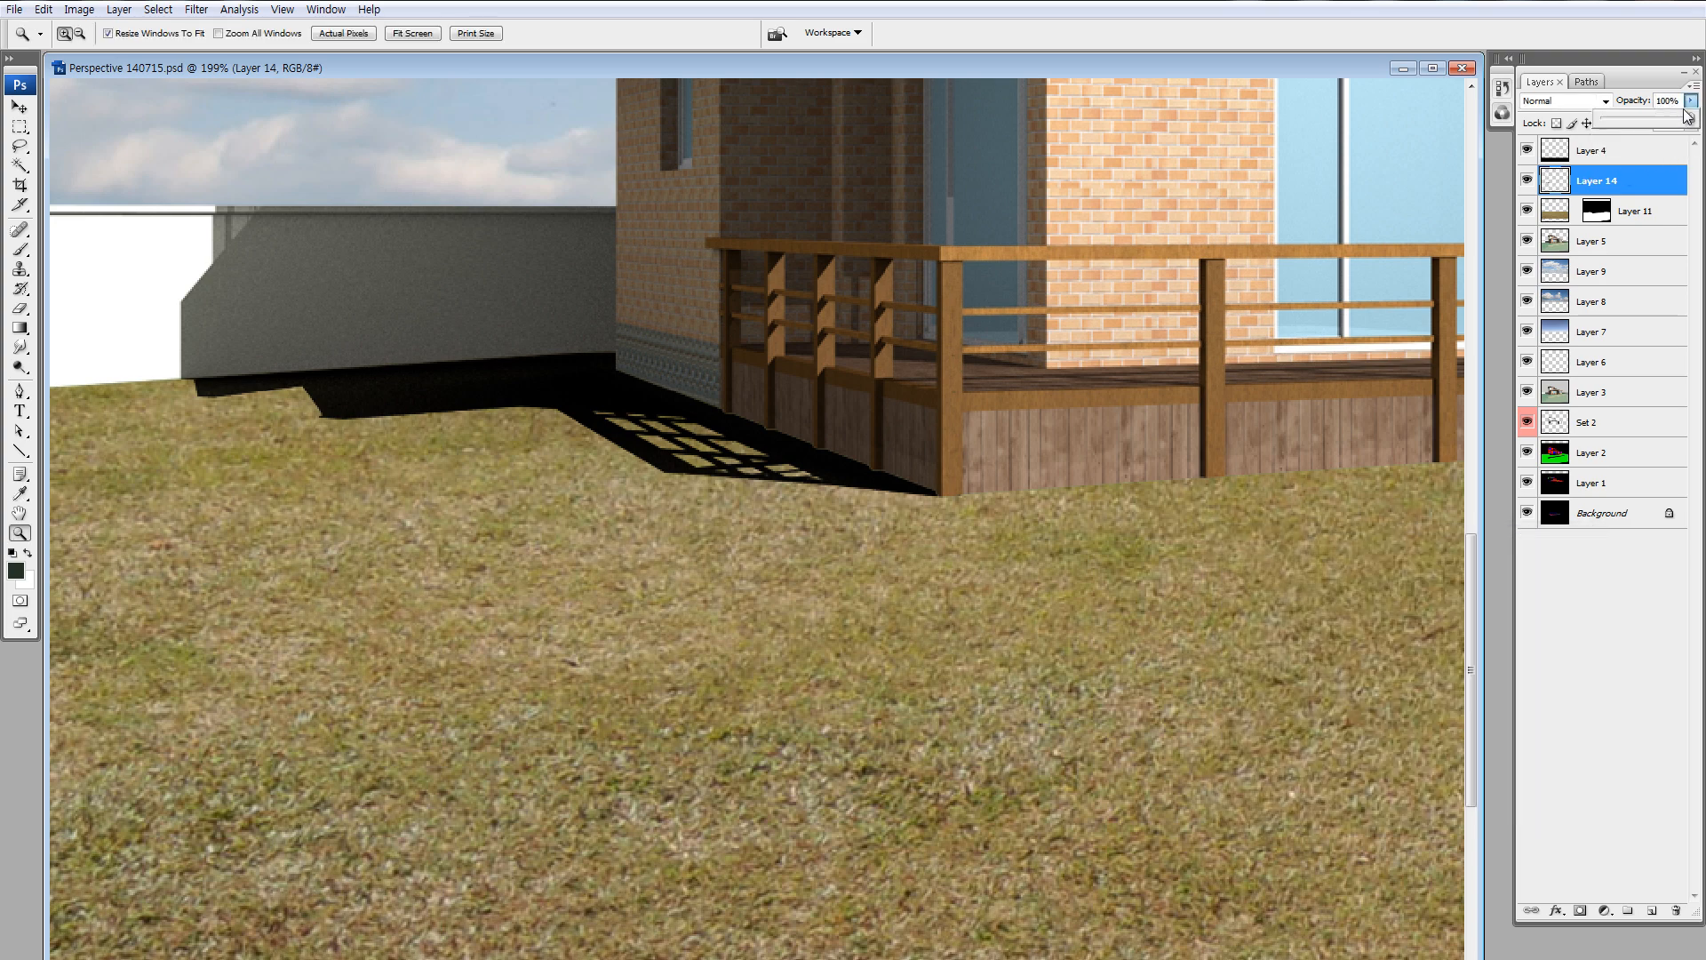
left_click_drag(1662, 125, 1664, 124)
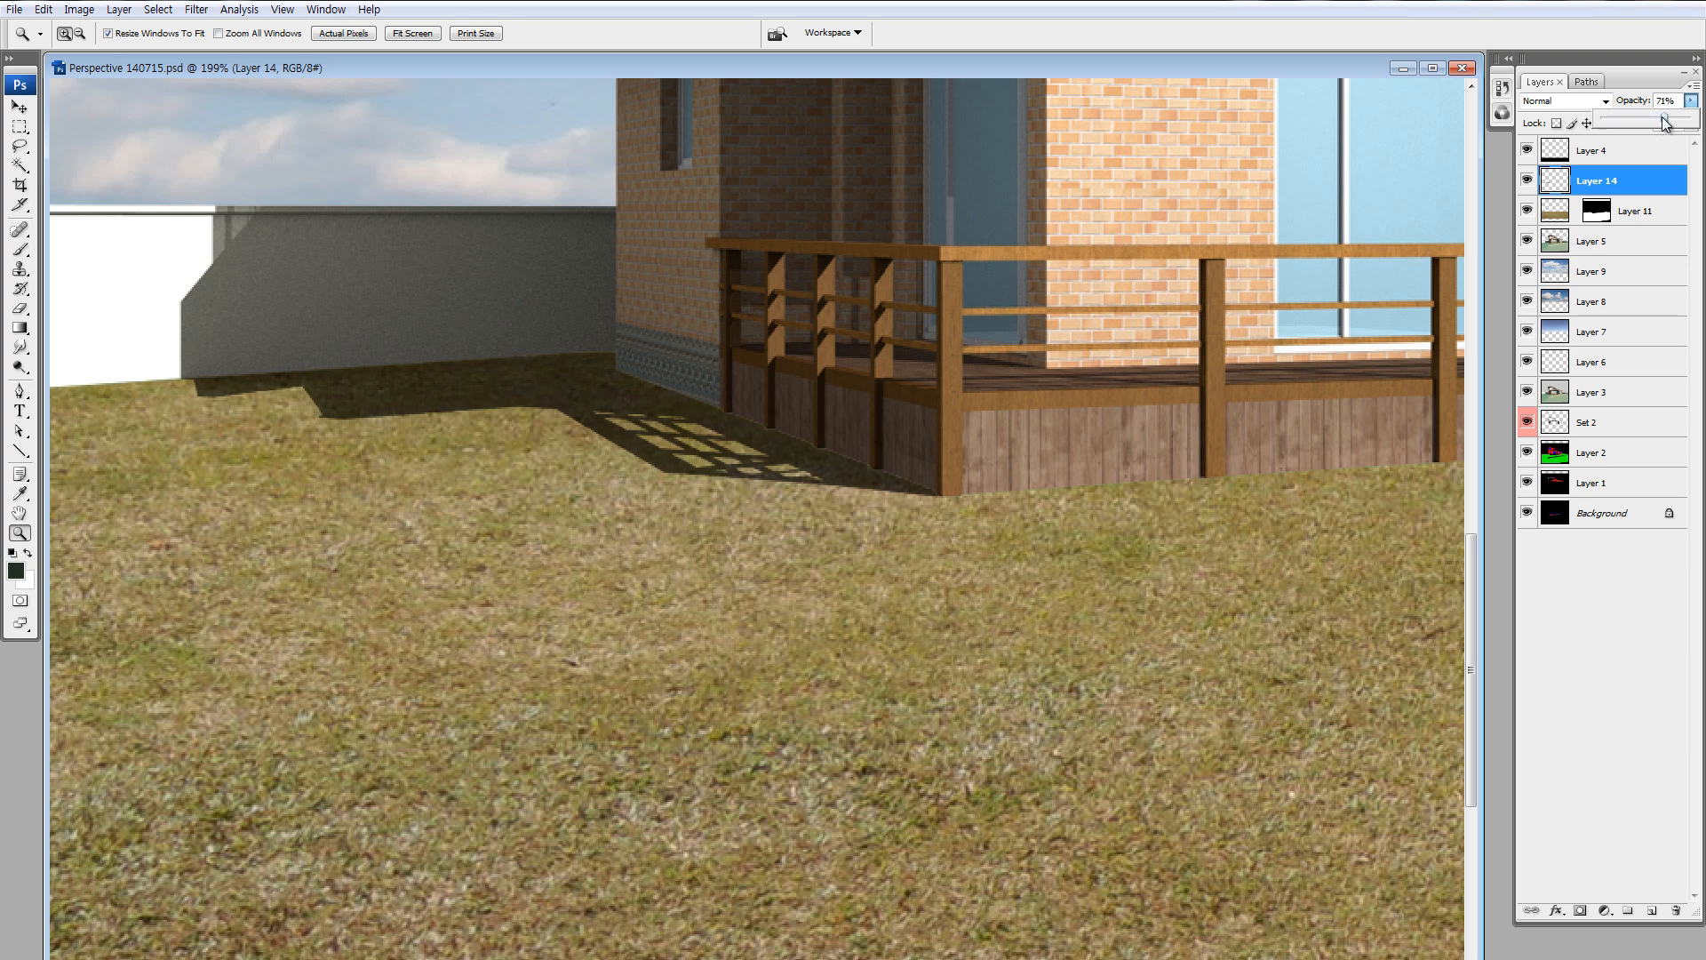
left_click(1172, 301)
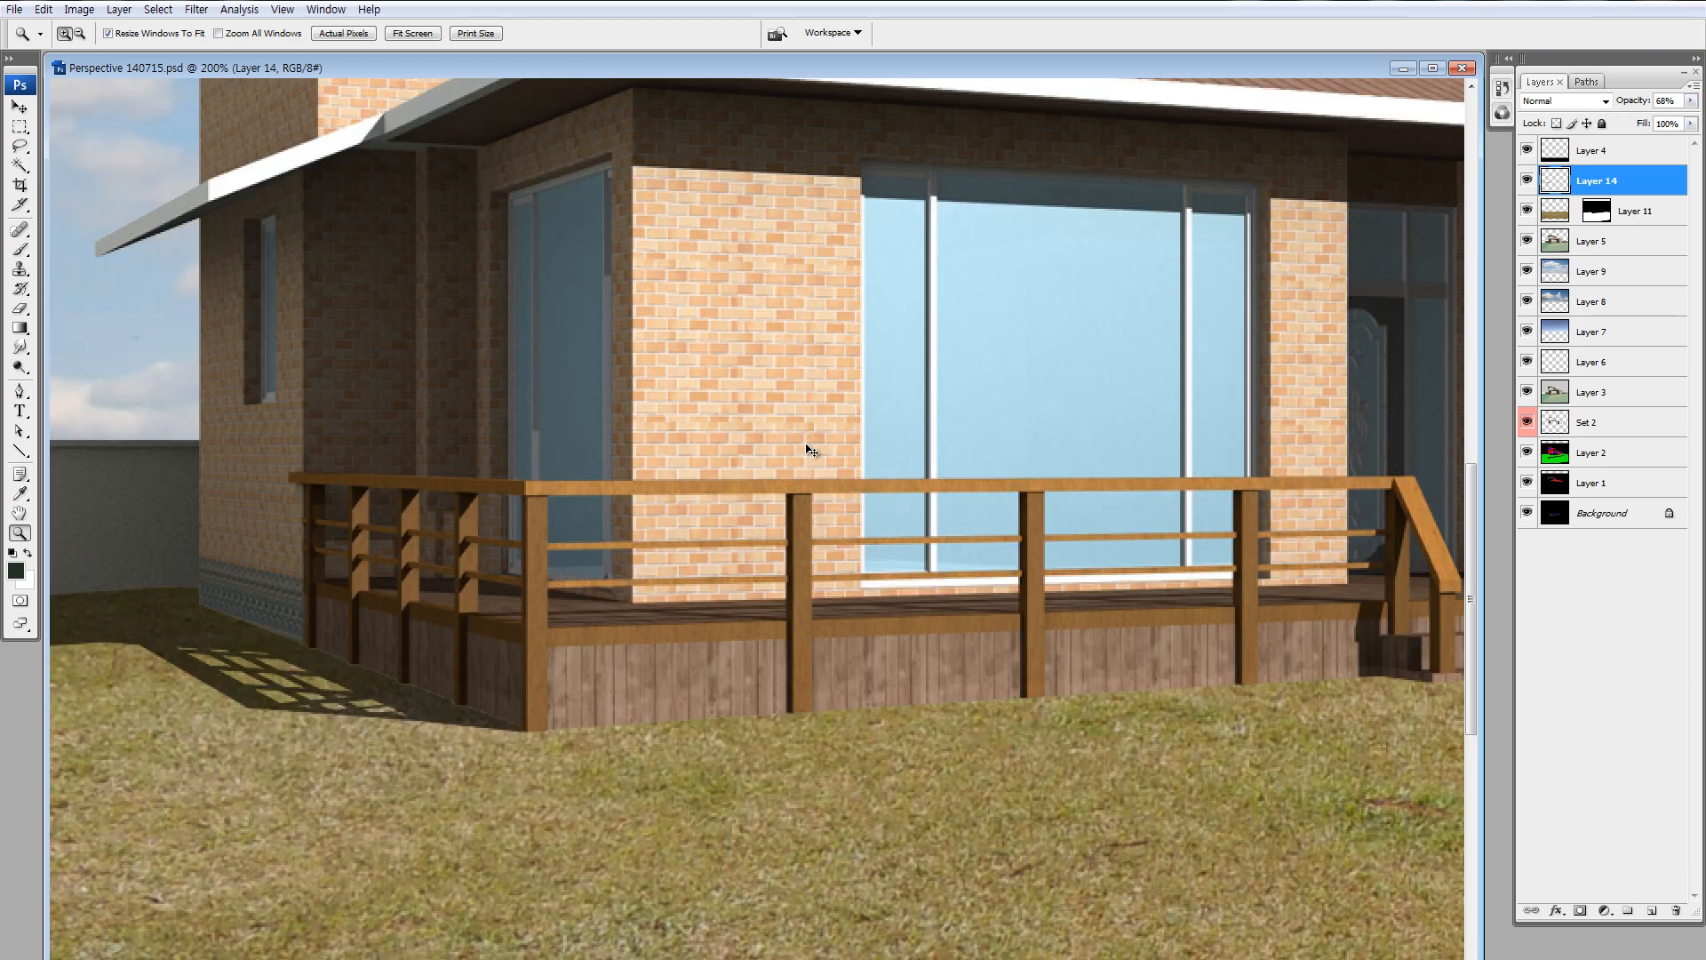
key("ctrl+minus")
key("ctrl+minus")
key("ctrl+minus")
key("ctrl+minus")
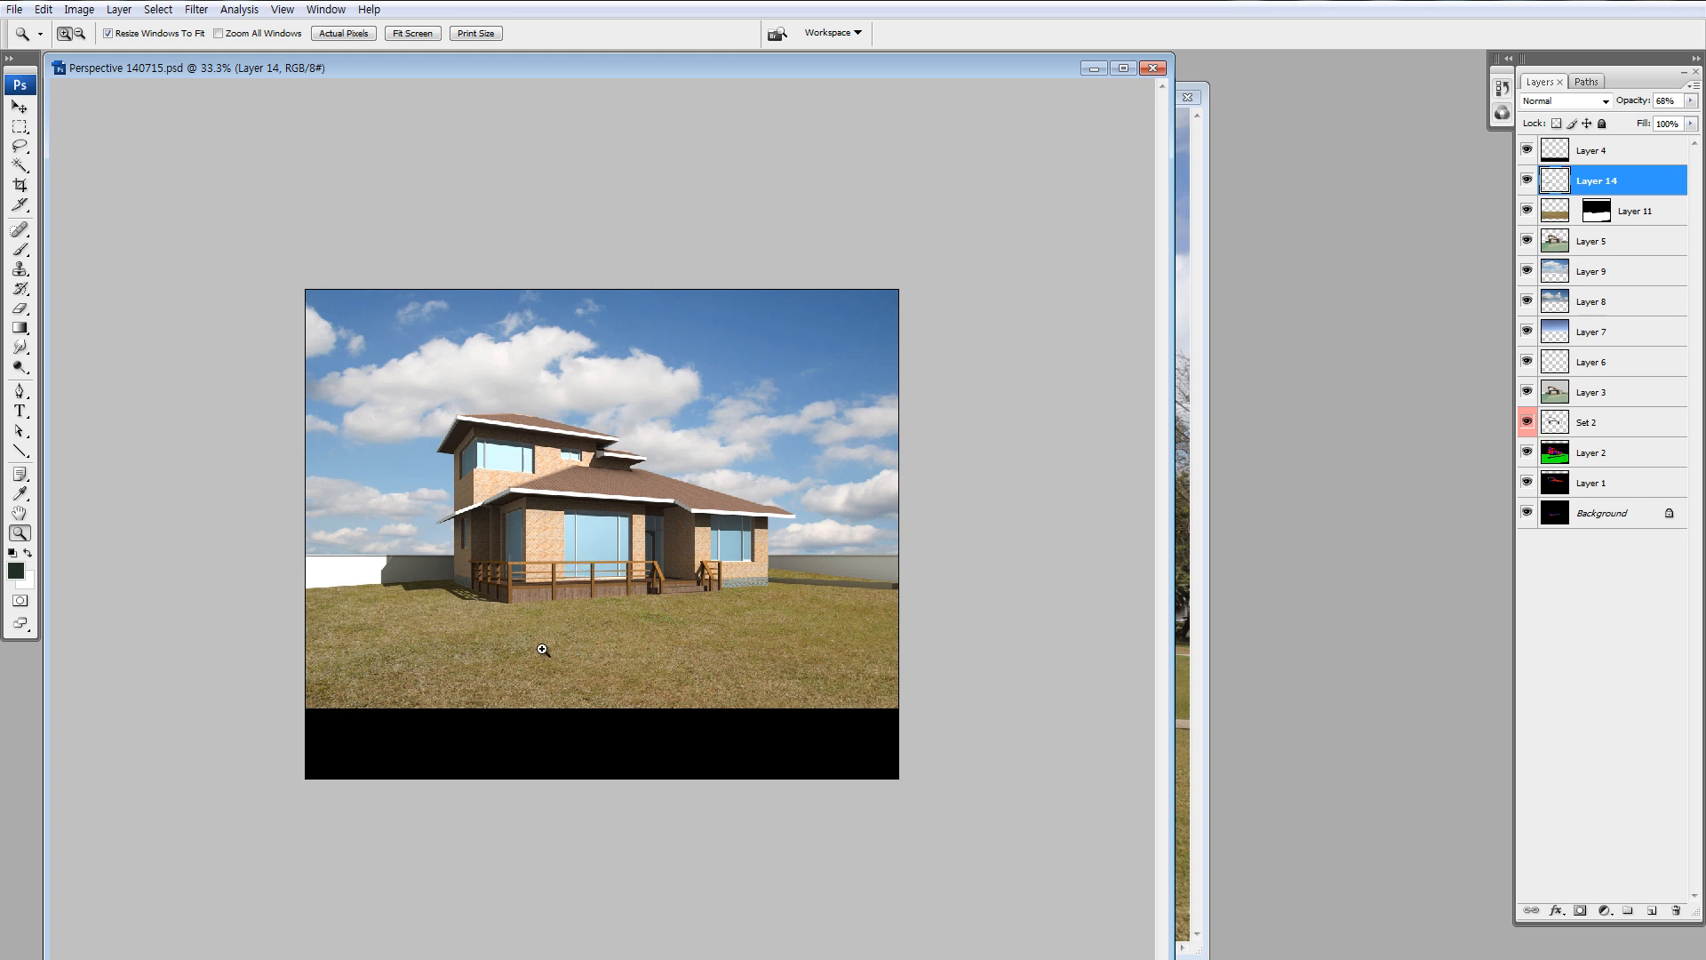
key("l")
mouse_move(289, 501)
left_mouse_down()
mouse_move(320, 466)
mouse_move(435, 515)
mouse_move(737, 519)
mouse_move(861, 543)
mouse_move(377, 541)
mouse_move(859, 652)
left_mouse_up()
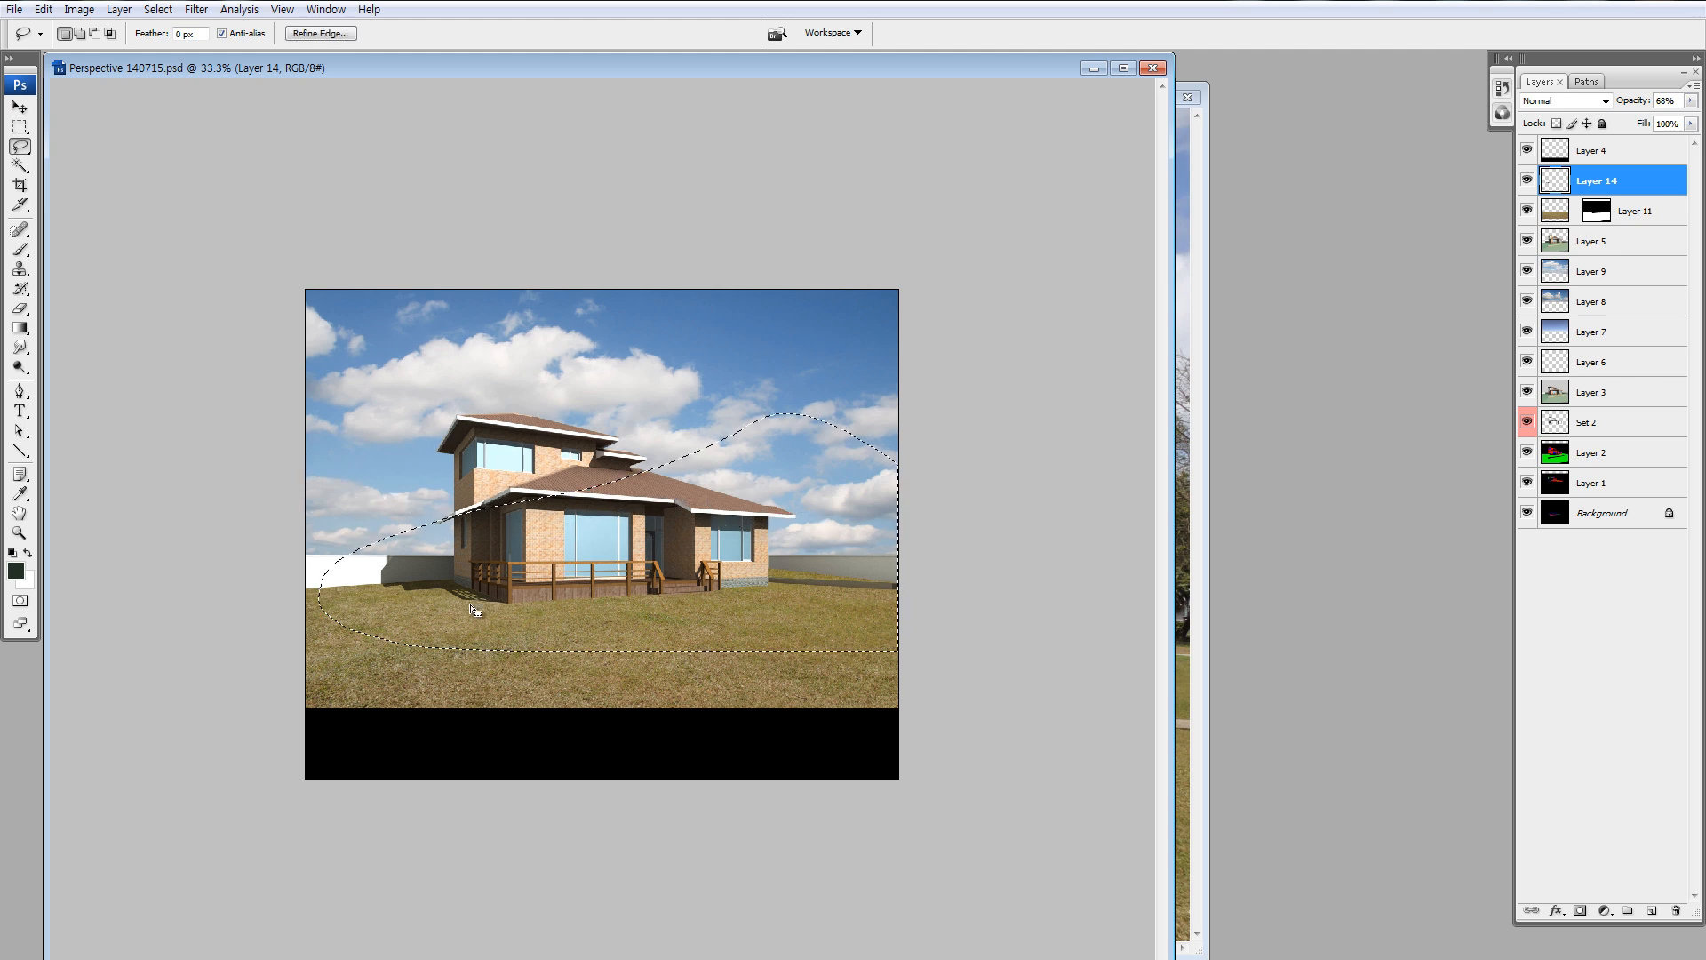
mouse_move(288, 584)
left_mouse_down()
mouse_move(723, 522)
mouse_move(311, 580)
mouse_move(357, 606)
mouse_move(422, 525)
mouse_move(533, 479)
mouse_move(639, 479)
mouse_move(899, 594)
left_mouse_up()
key("ctrl+d")
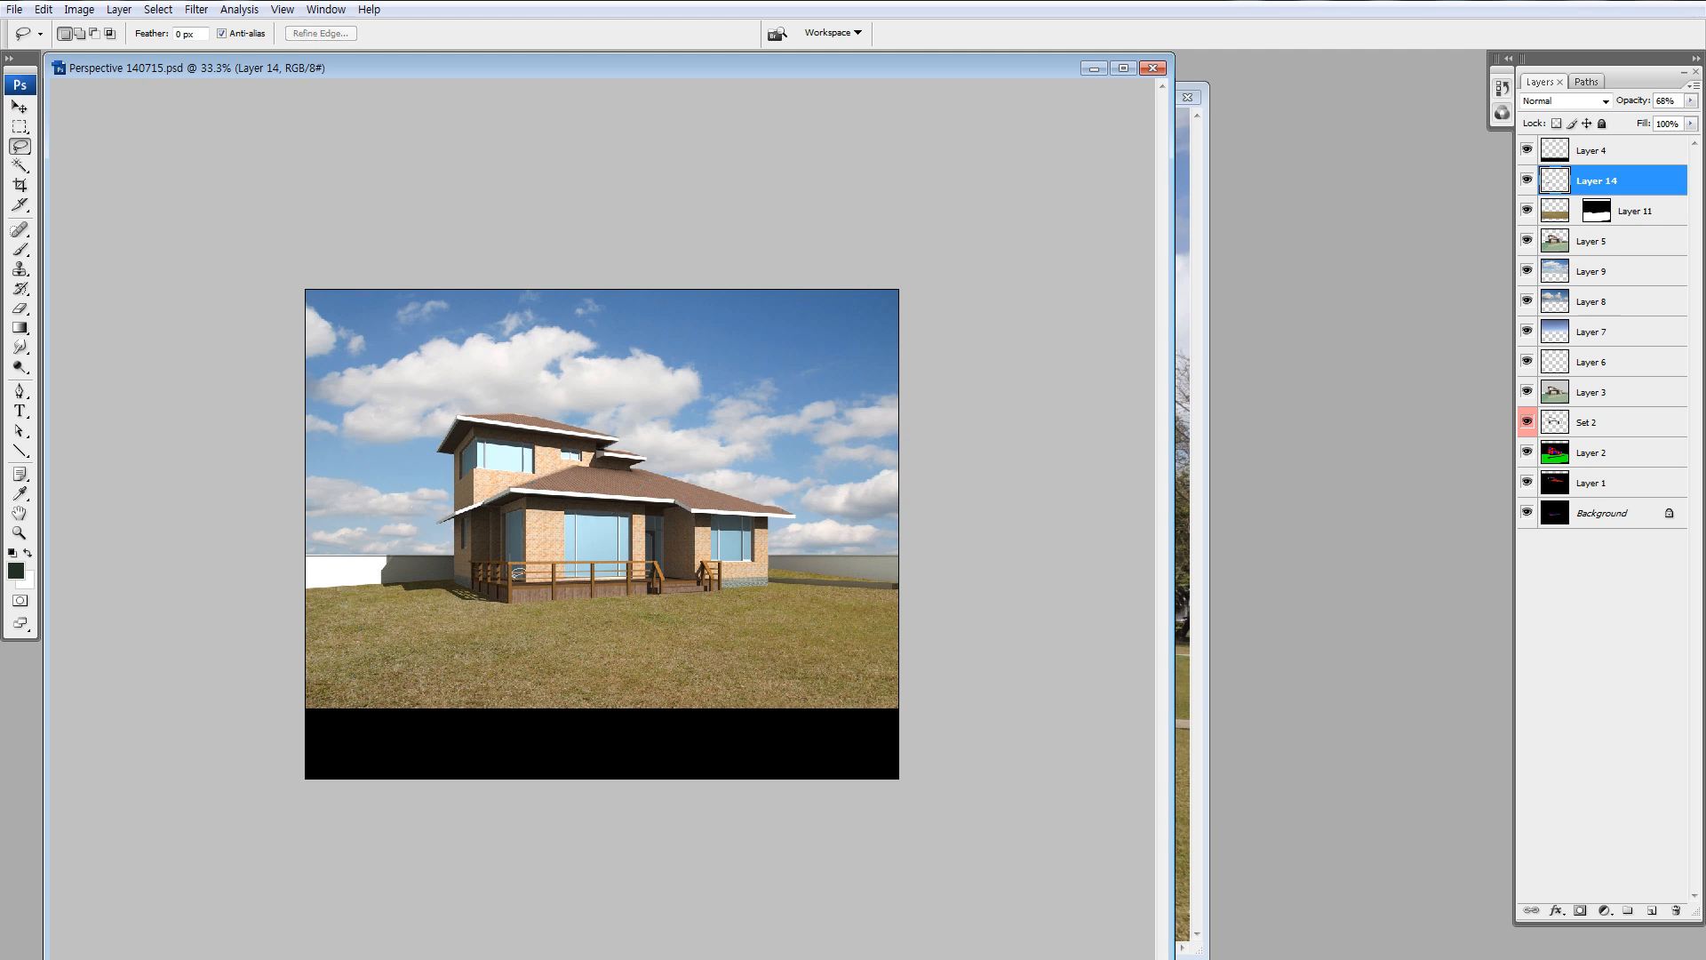
mouse_move(308, 592)
left_mouse_down()
mouse_move(309, 517)
mouse_move(652, 496)
mouse_move(786, 571)
left_mouse_up()
mouse_move(444, 512)
left_mouse_down()
mouse_move(255, 490)
mouse_move(454, 590)
left_mouse_up()
mouse_move(552, 633)
left_mouse_down()
mouse_move(302, 613)
mouse_move(674, 478)
mouse_move(850, 618)
mouse_move(533, 592)
left_mouse_up()
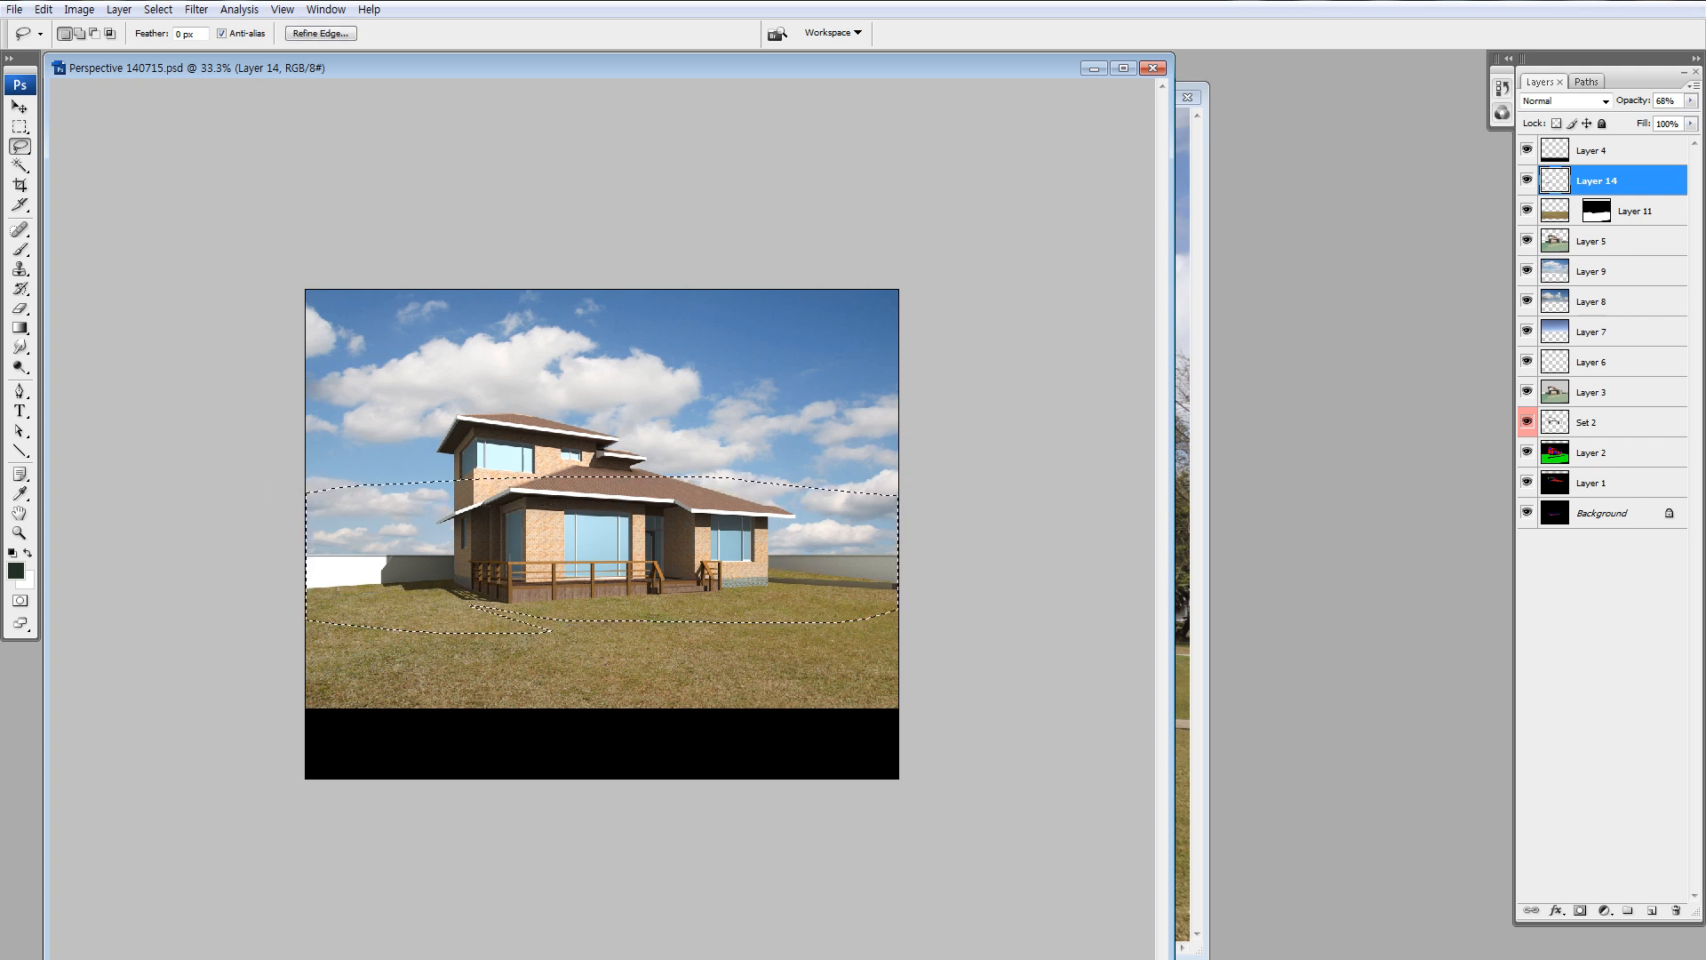
Browse the perspective 140715 folder for a background photo and open JA123.jpg in Photoshop.
mouse_move(243, 947)
left_click(197, 870)
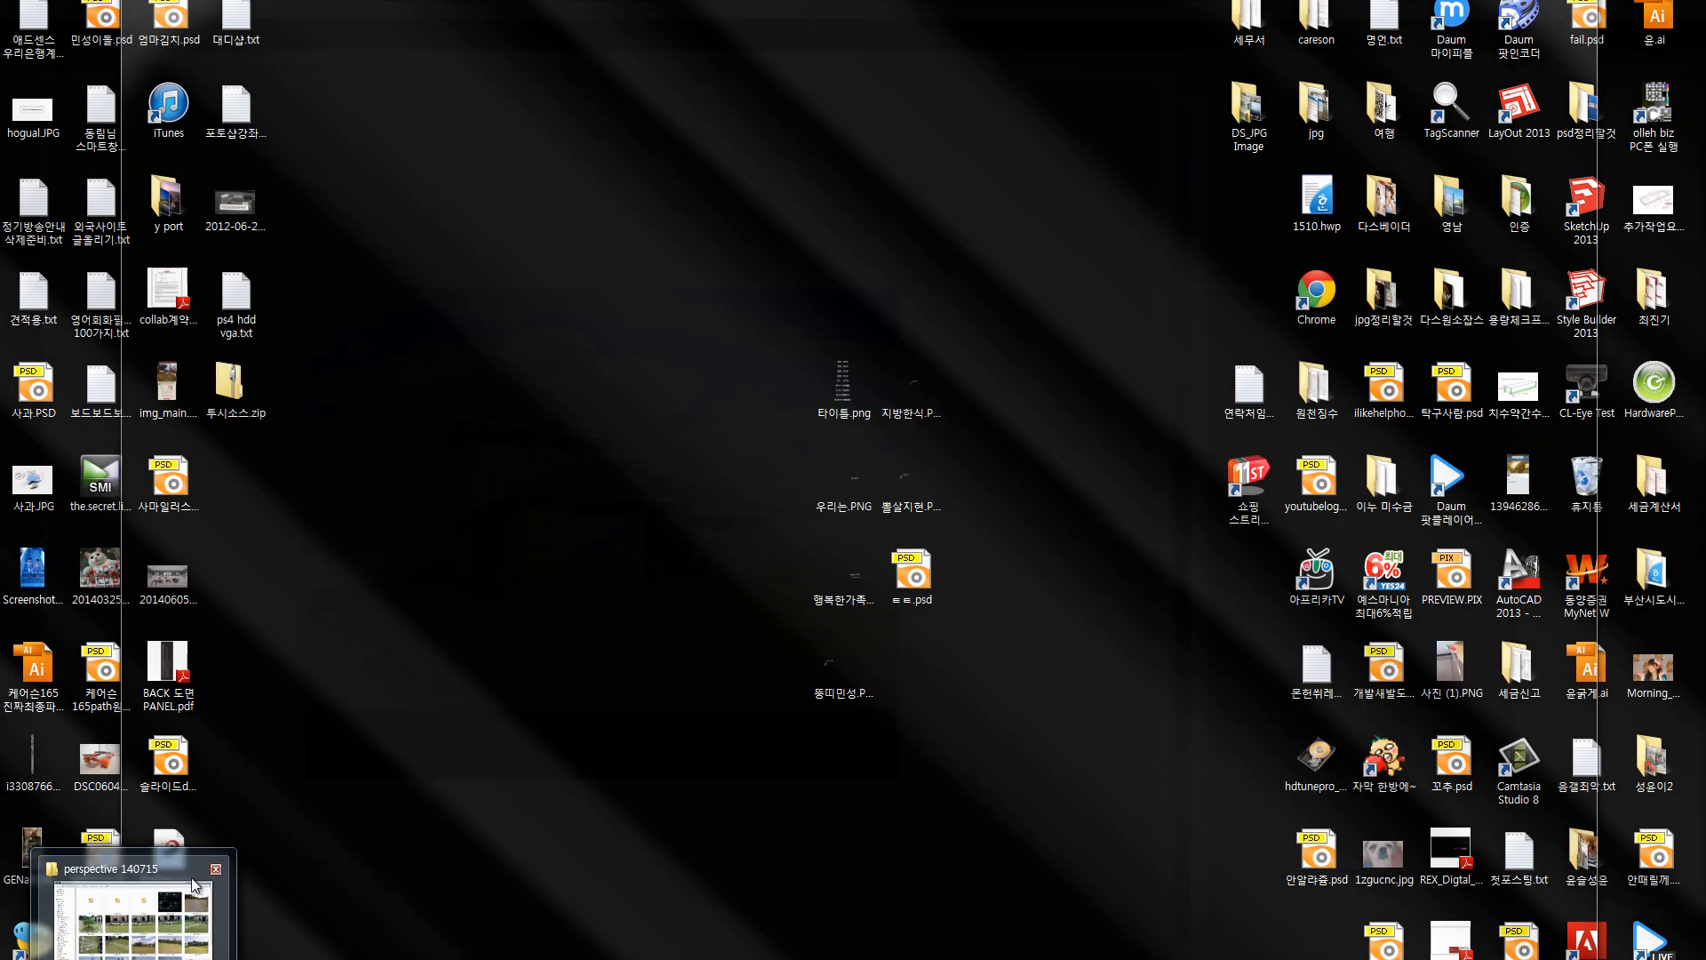
left_click(176, 918)
left_click(1108, 509)
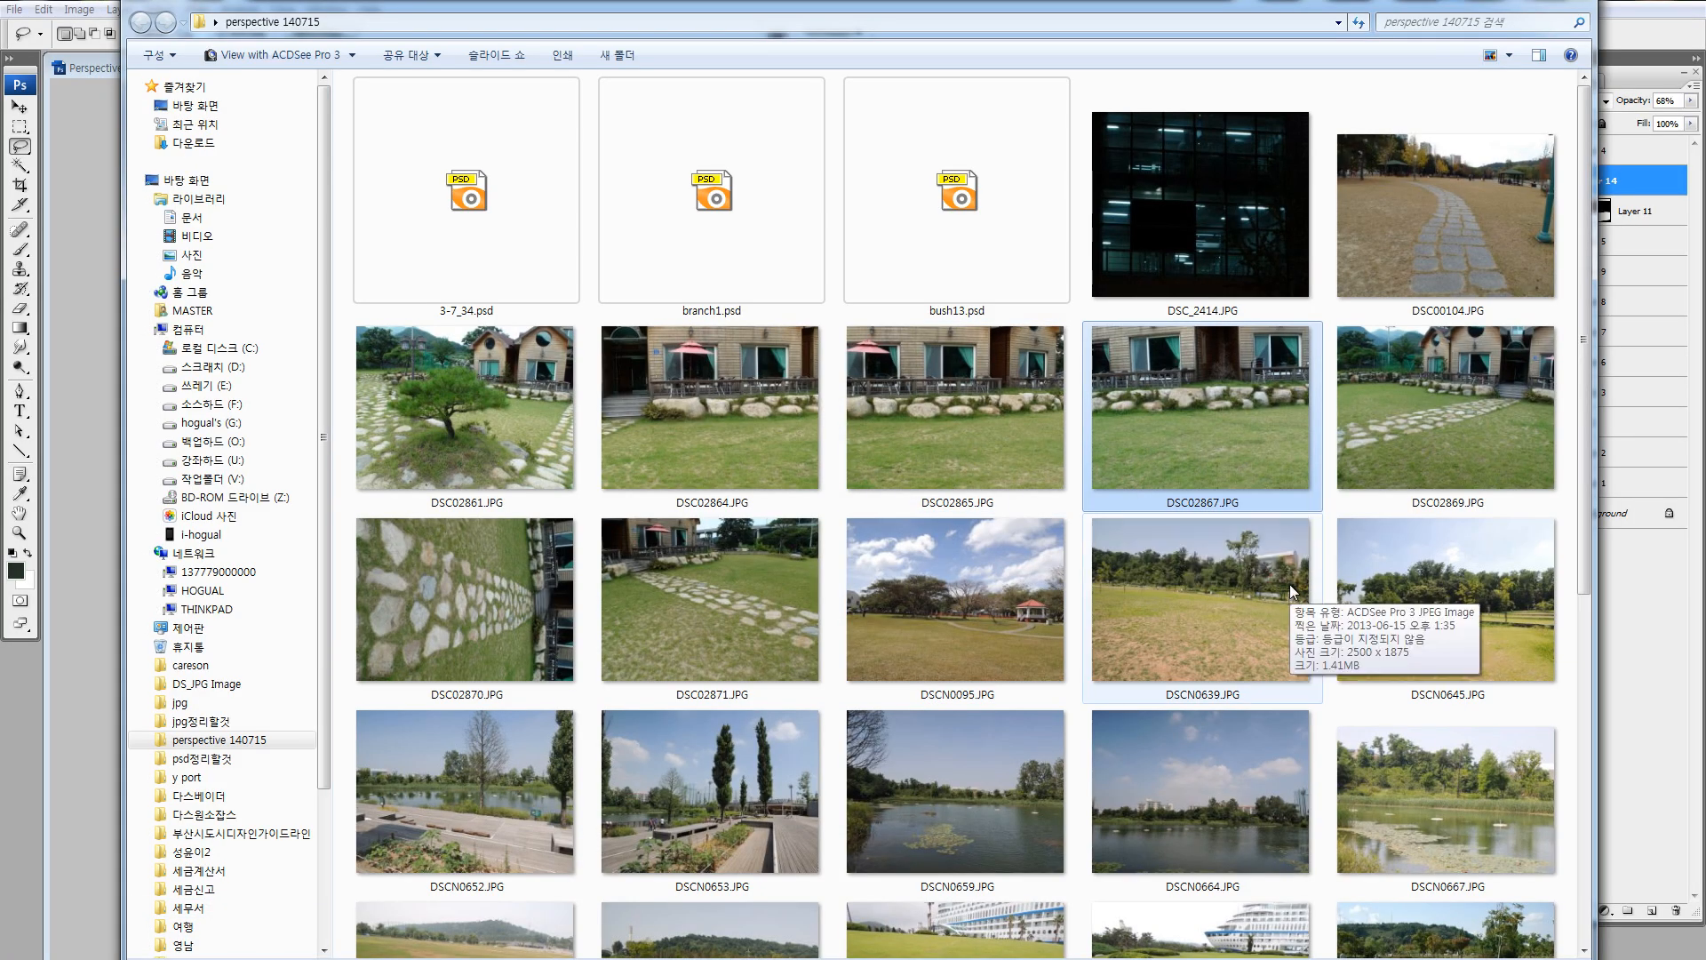
scroll(1289, 585, "down", 5)
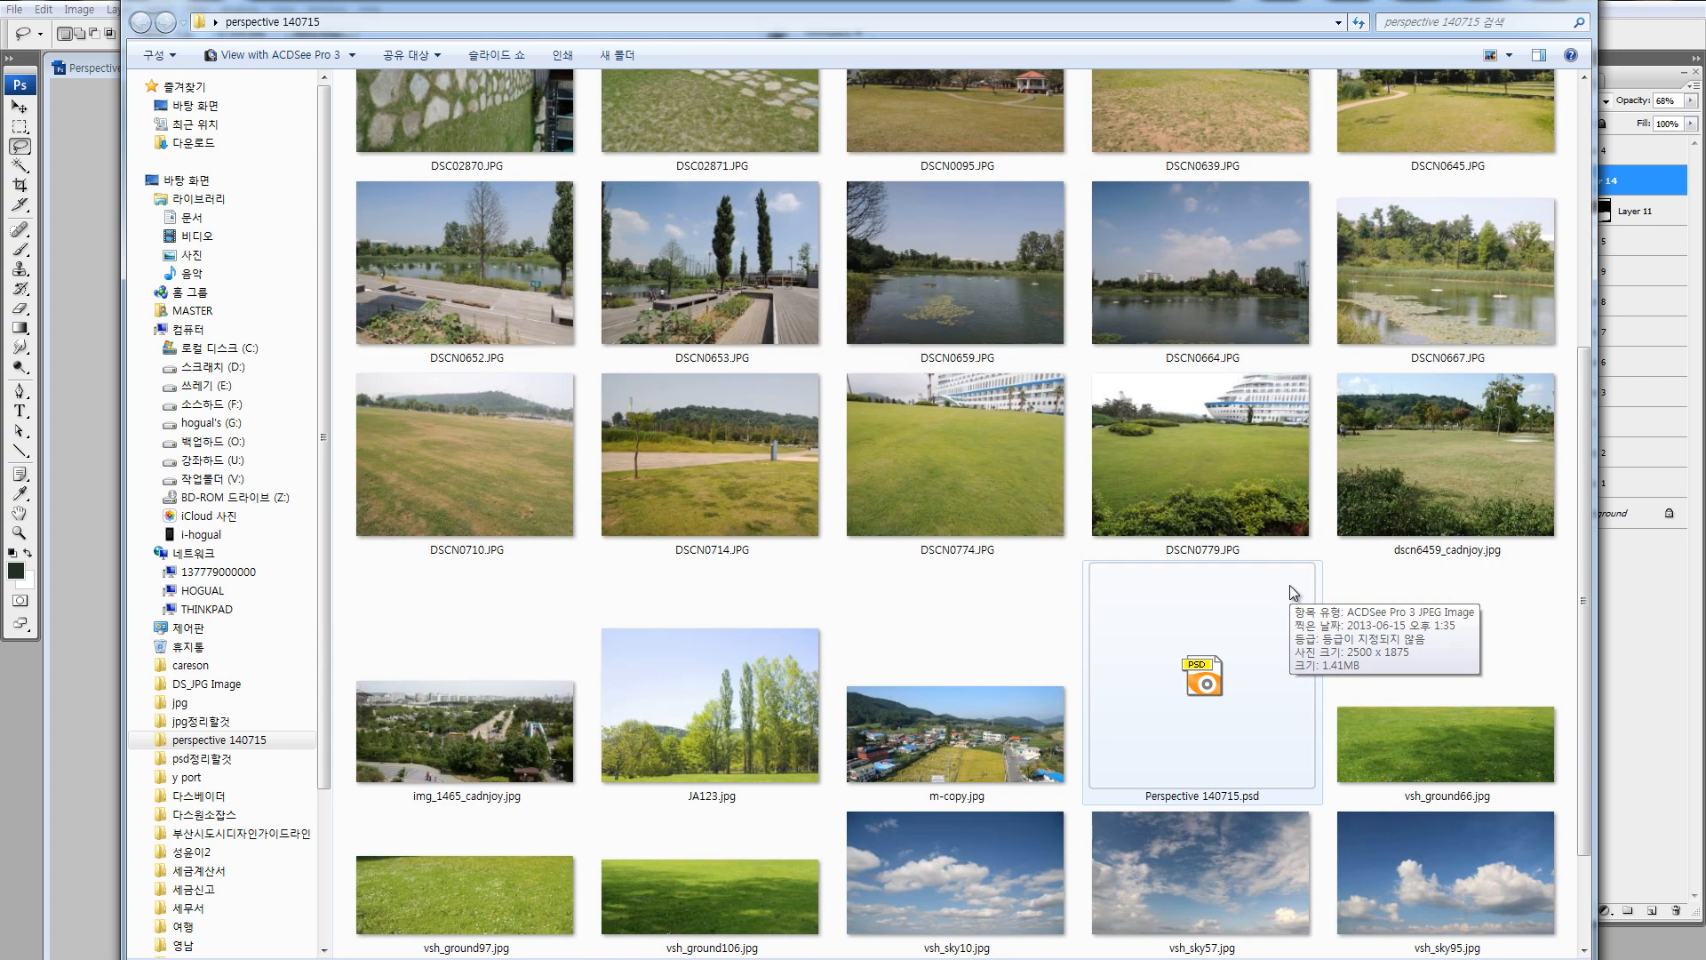
left_click(470, 478)
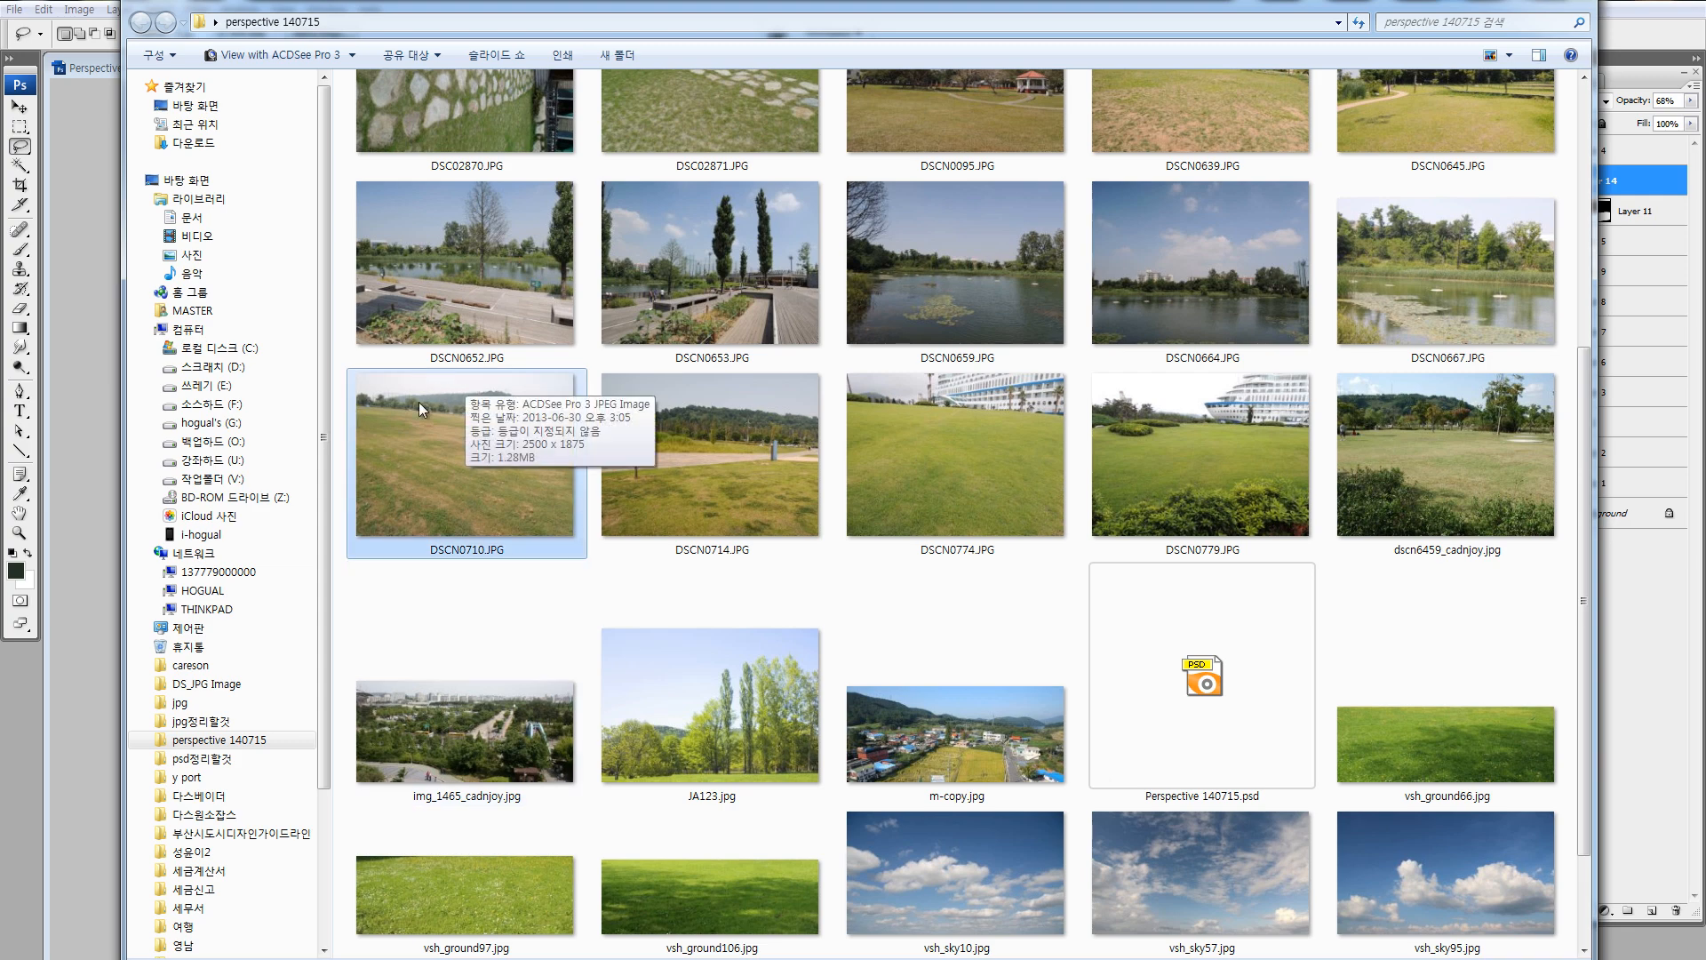
scroll(745, 723, "down", 2)
left_click(755, 573)
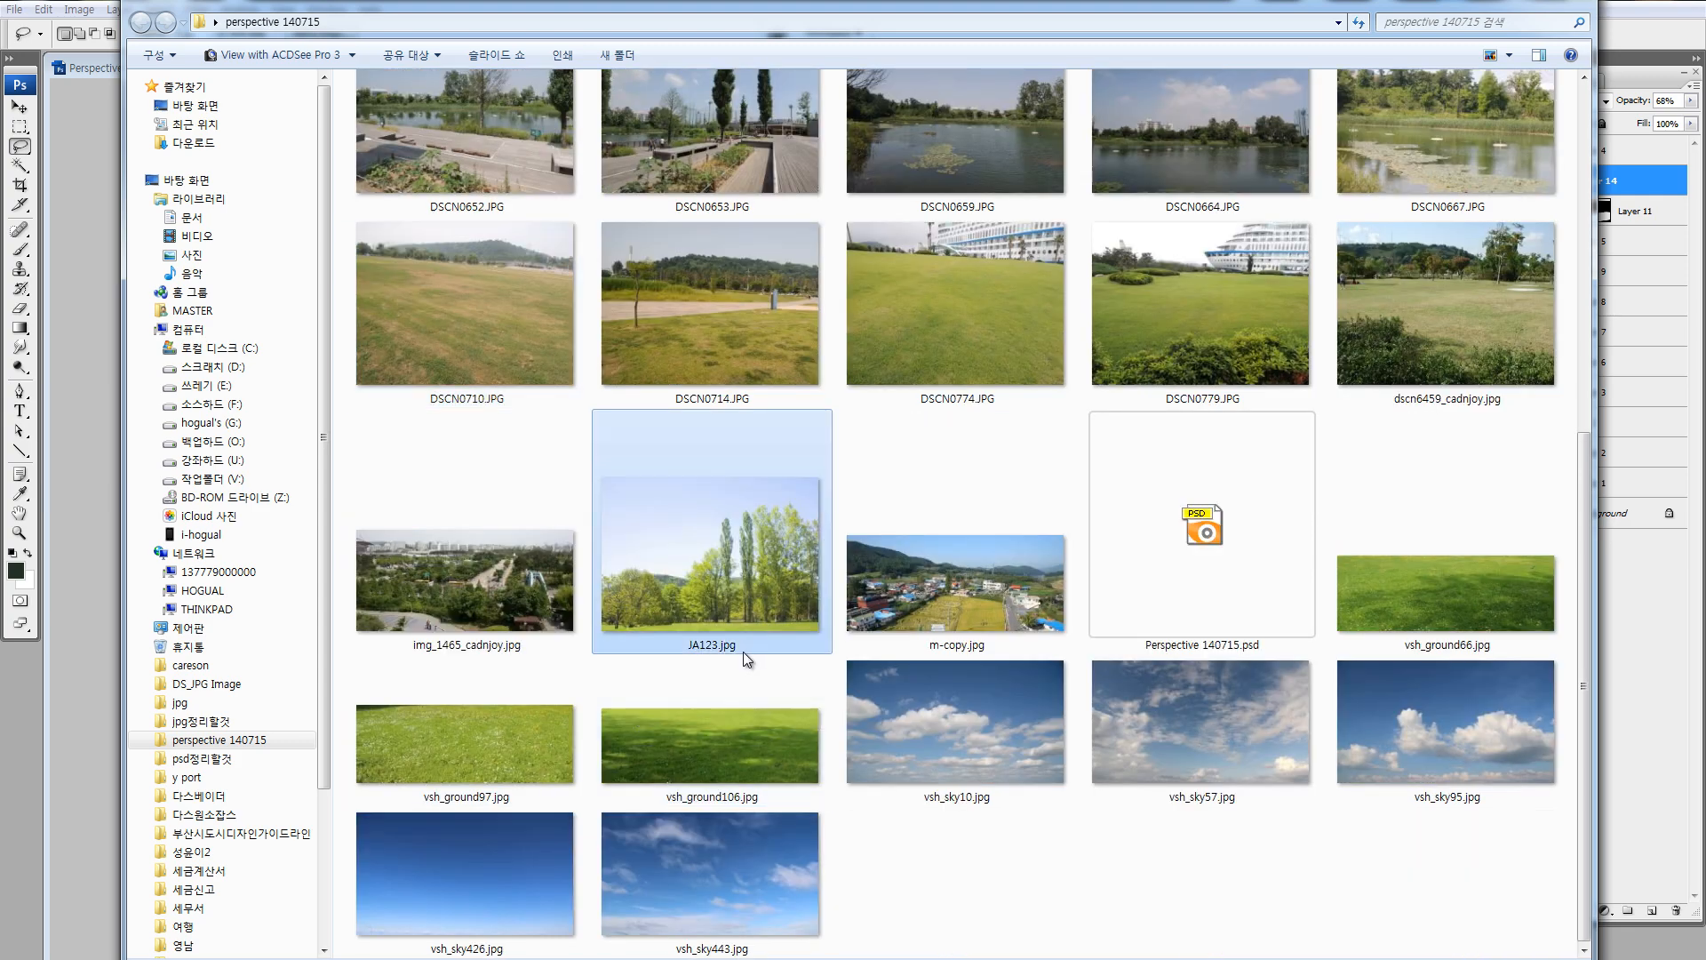
left_click_drag(728, 632, 61, 739)
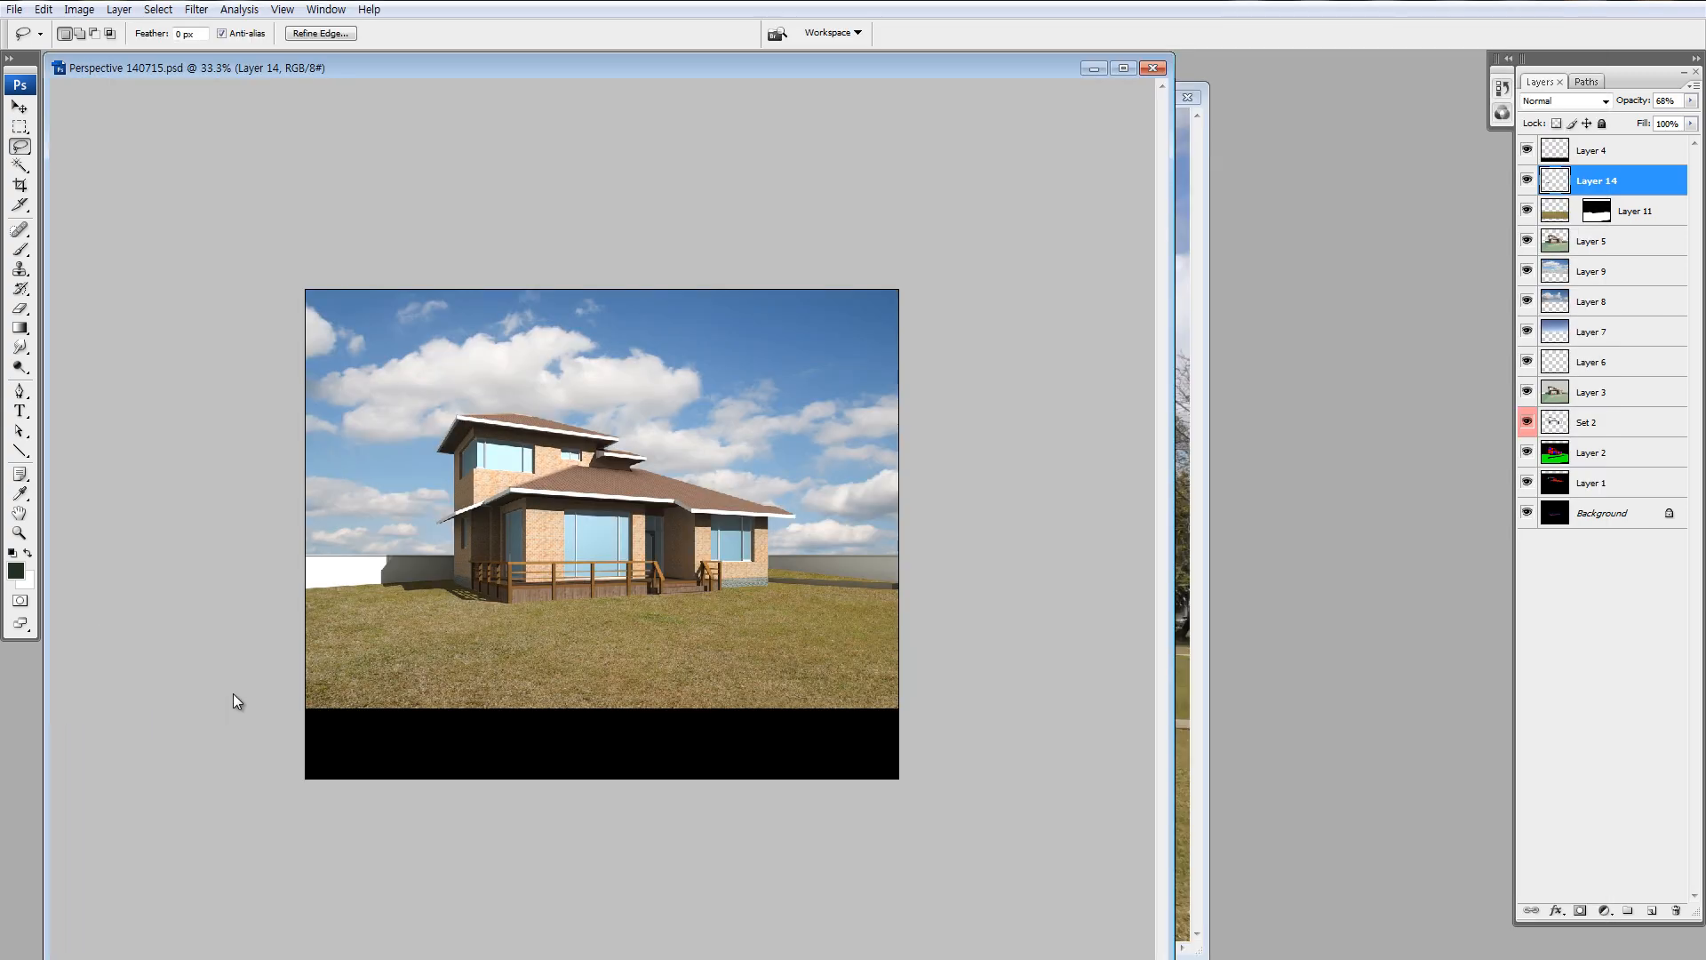
Try to copy the JA123.jpg tree photo into the perspective document, undo it, and clear the lasso selection.
key("v")
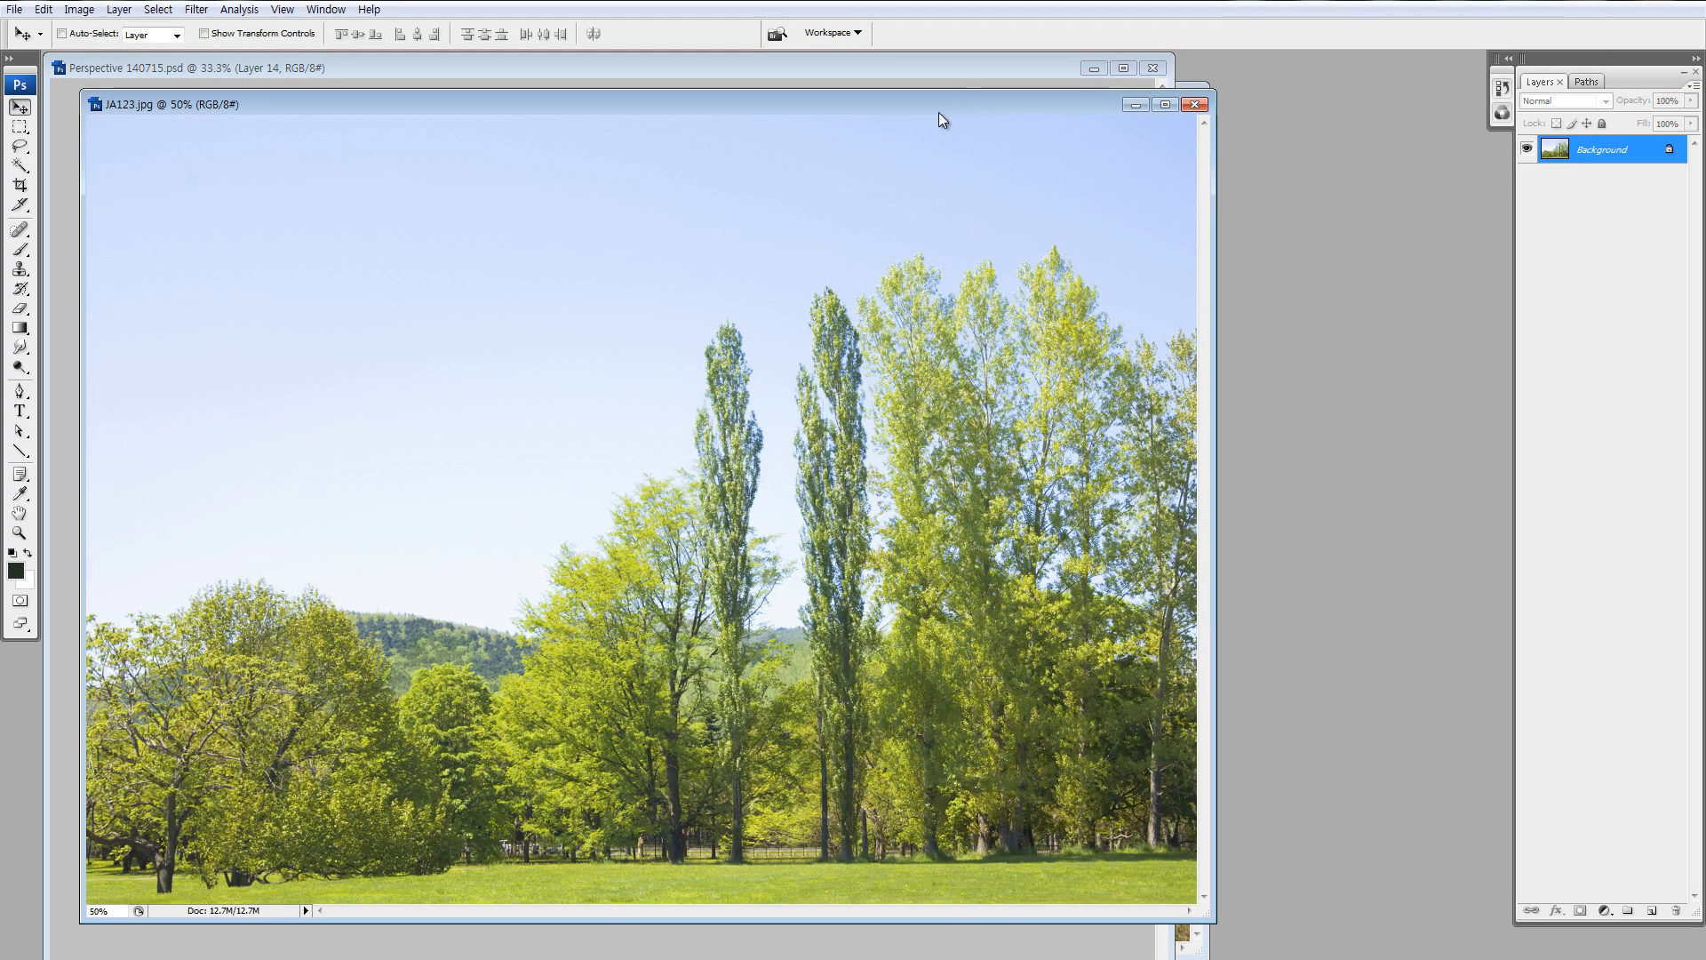
left_click_drag(947, 104, 639, 552)
left_click_drag(624, 656, 686, 430)
key("ctrl+z")
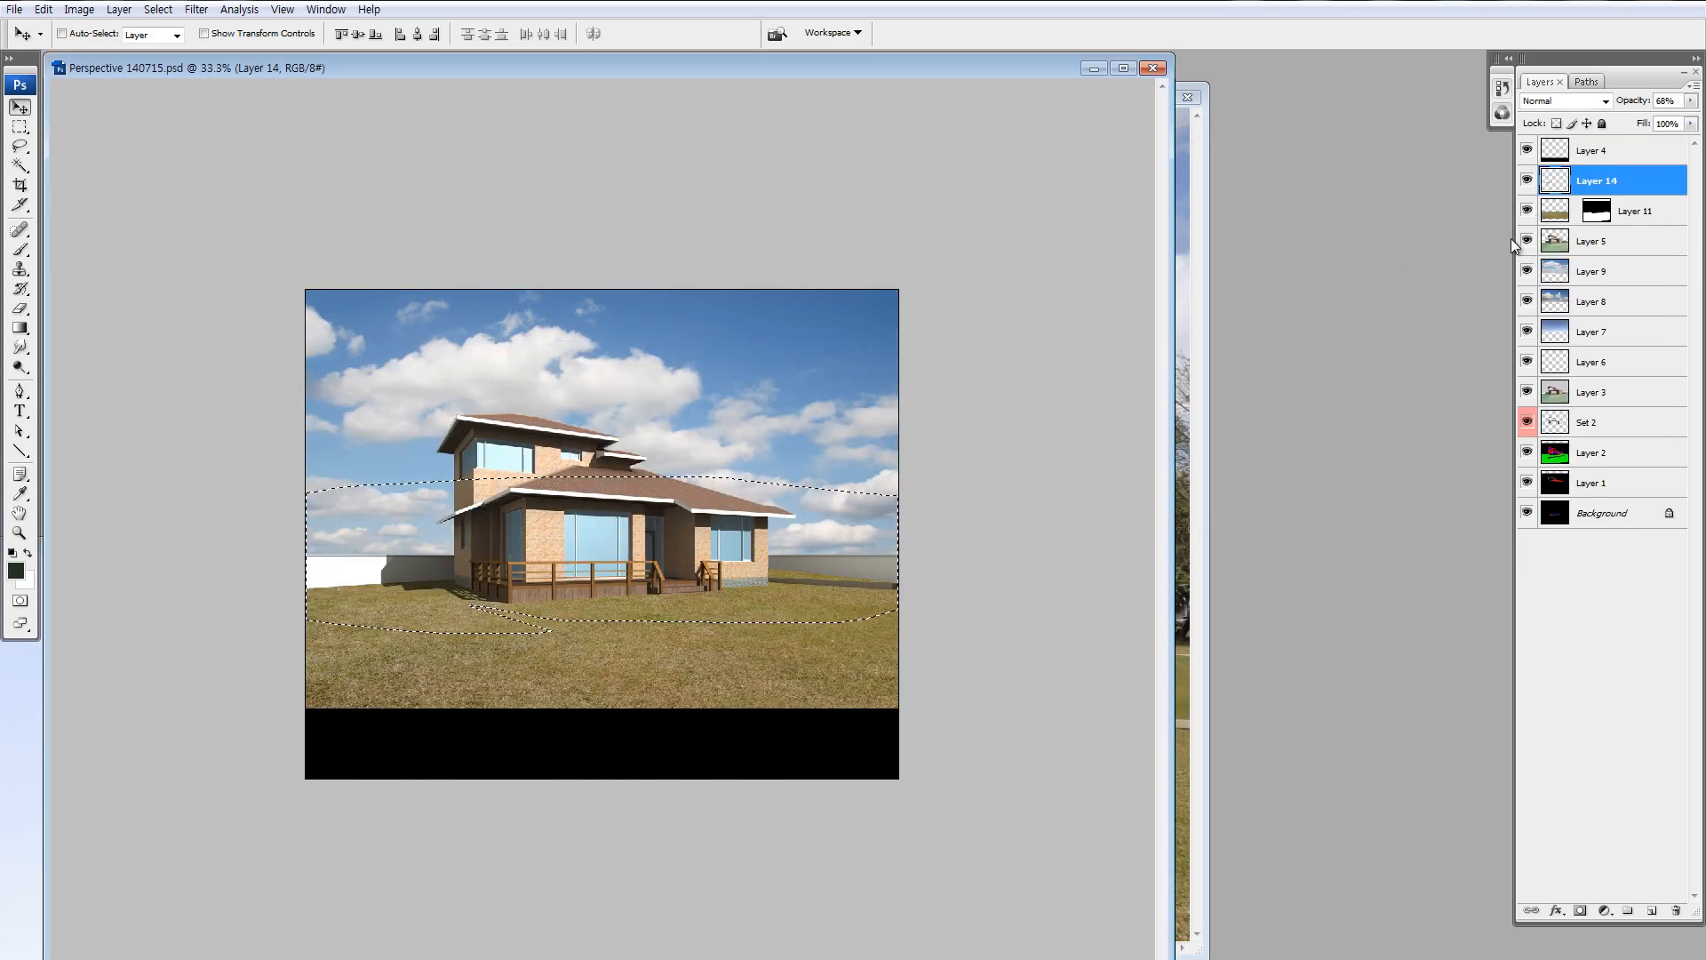
key("ctrl+d")
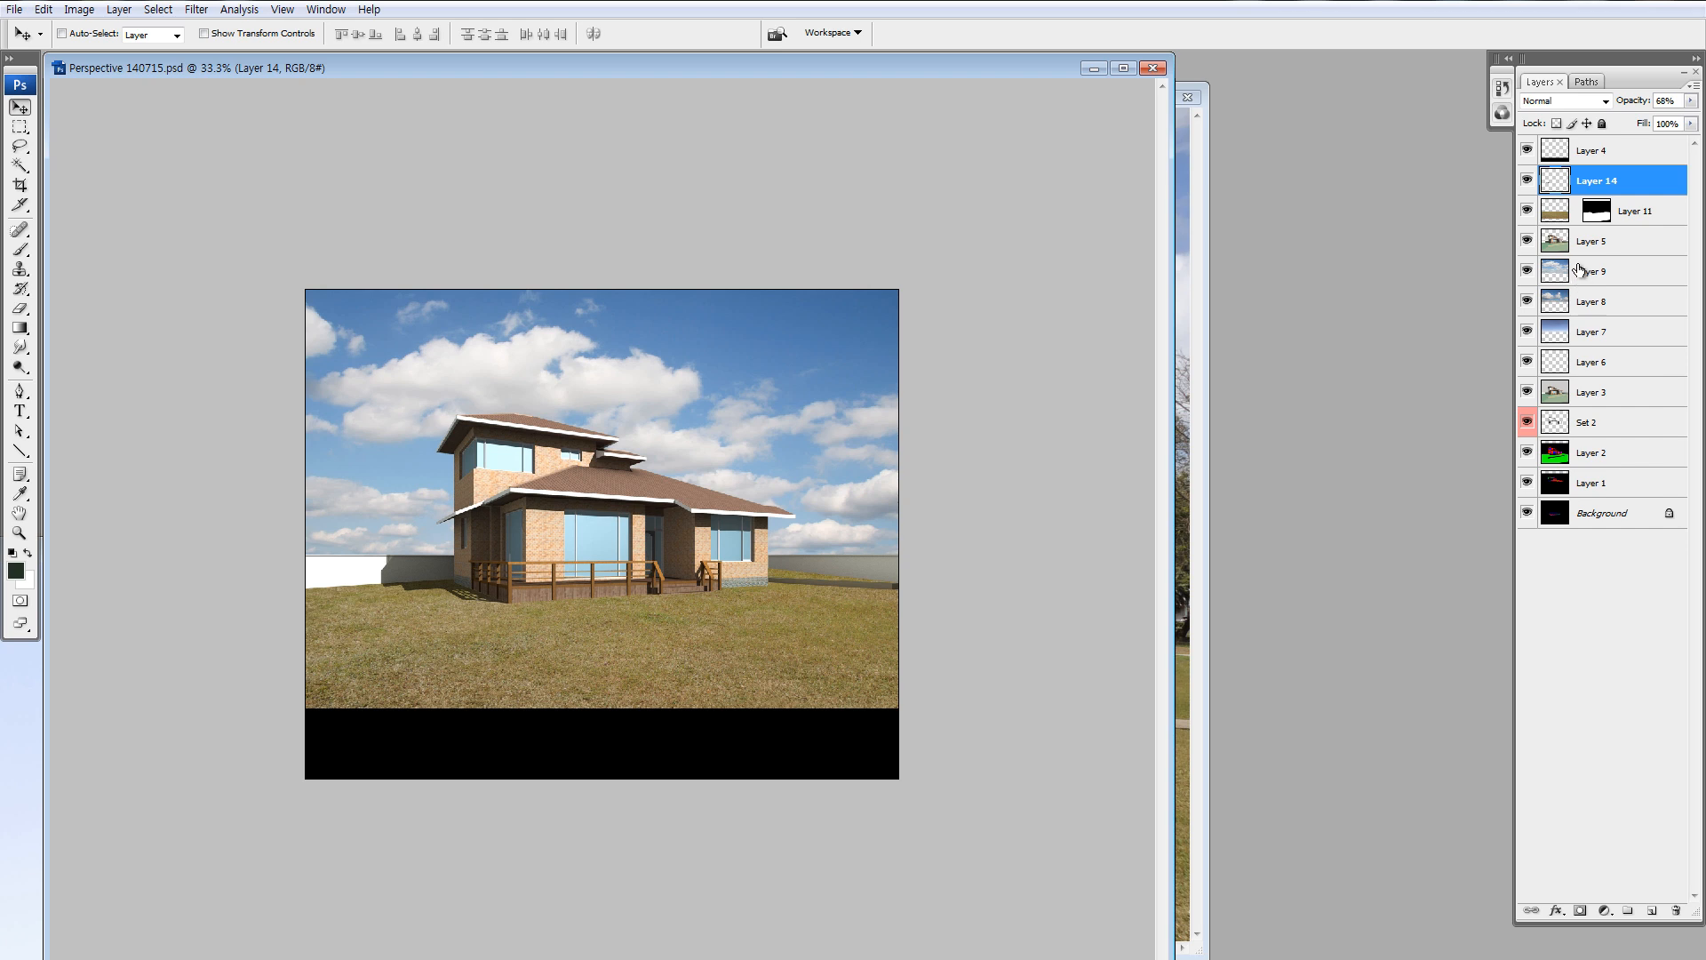
Check Layer 5 and Layer 9 in isolation, and restore all layers with Layer 9 active.
left_click(1580, 272)
left_click(1559, 247)
left_click(1526, 240, "alt")
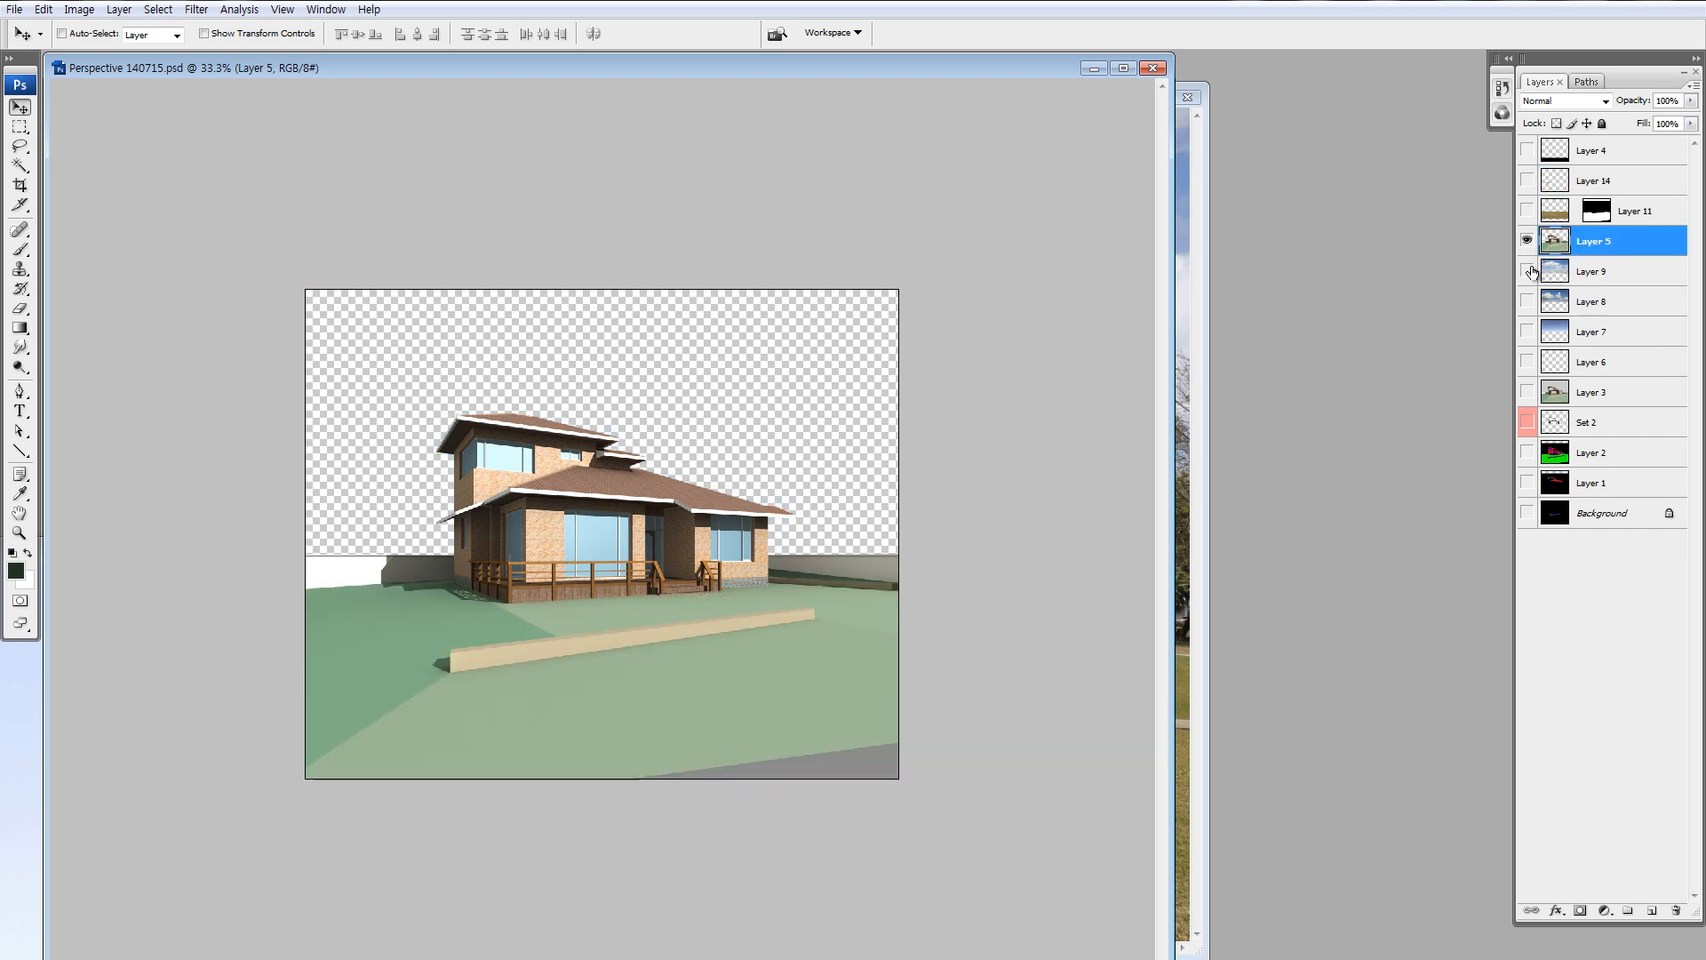
left_click(1527, 271)
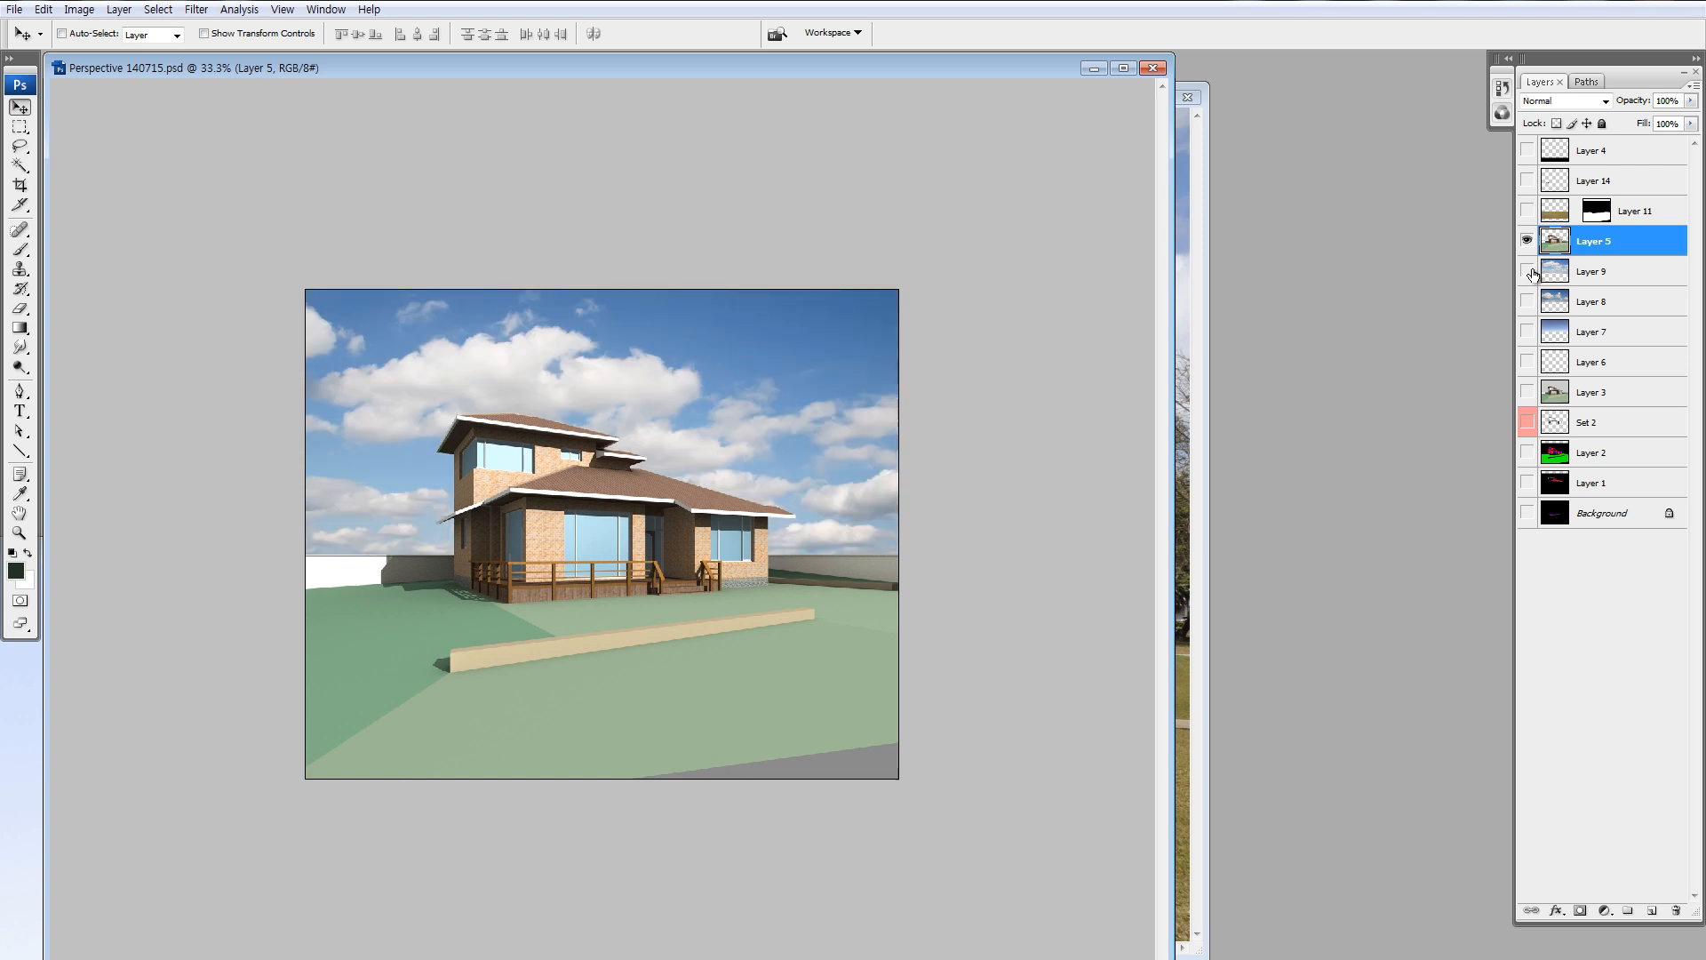
left_click(1555, 274)
left_click(1527, 271)
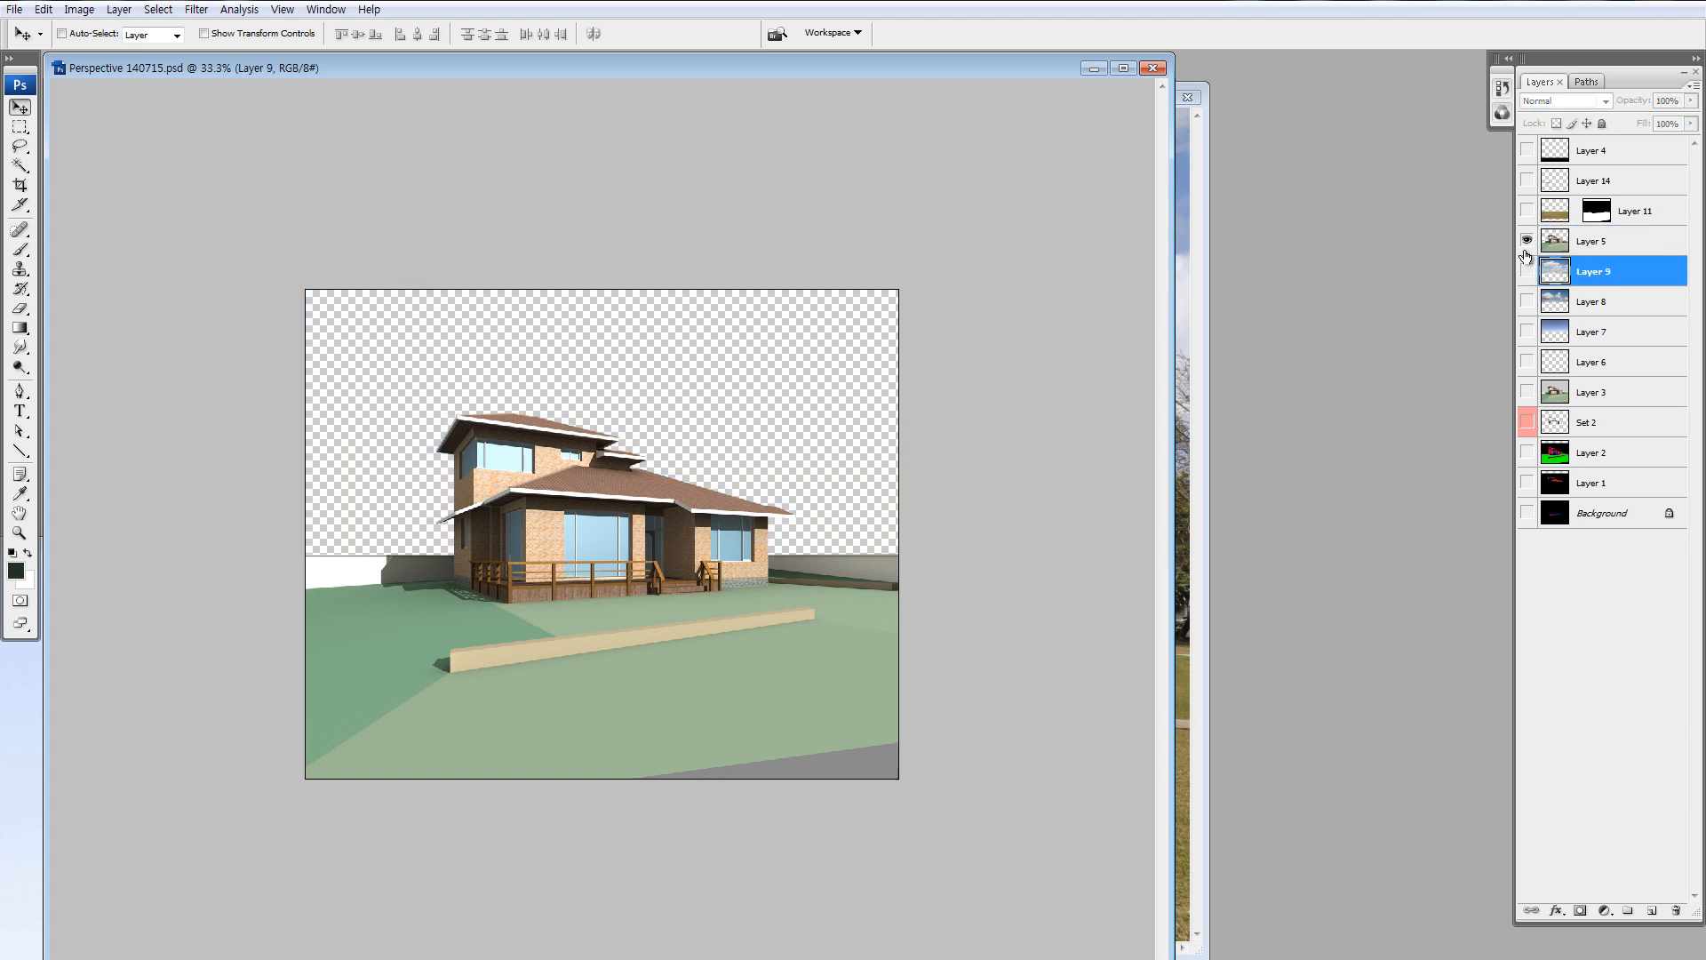
left_click(1527, 241)
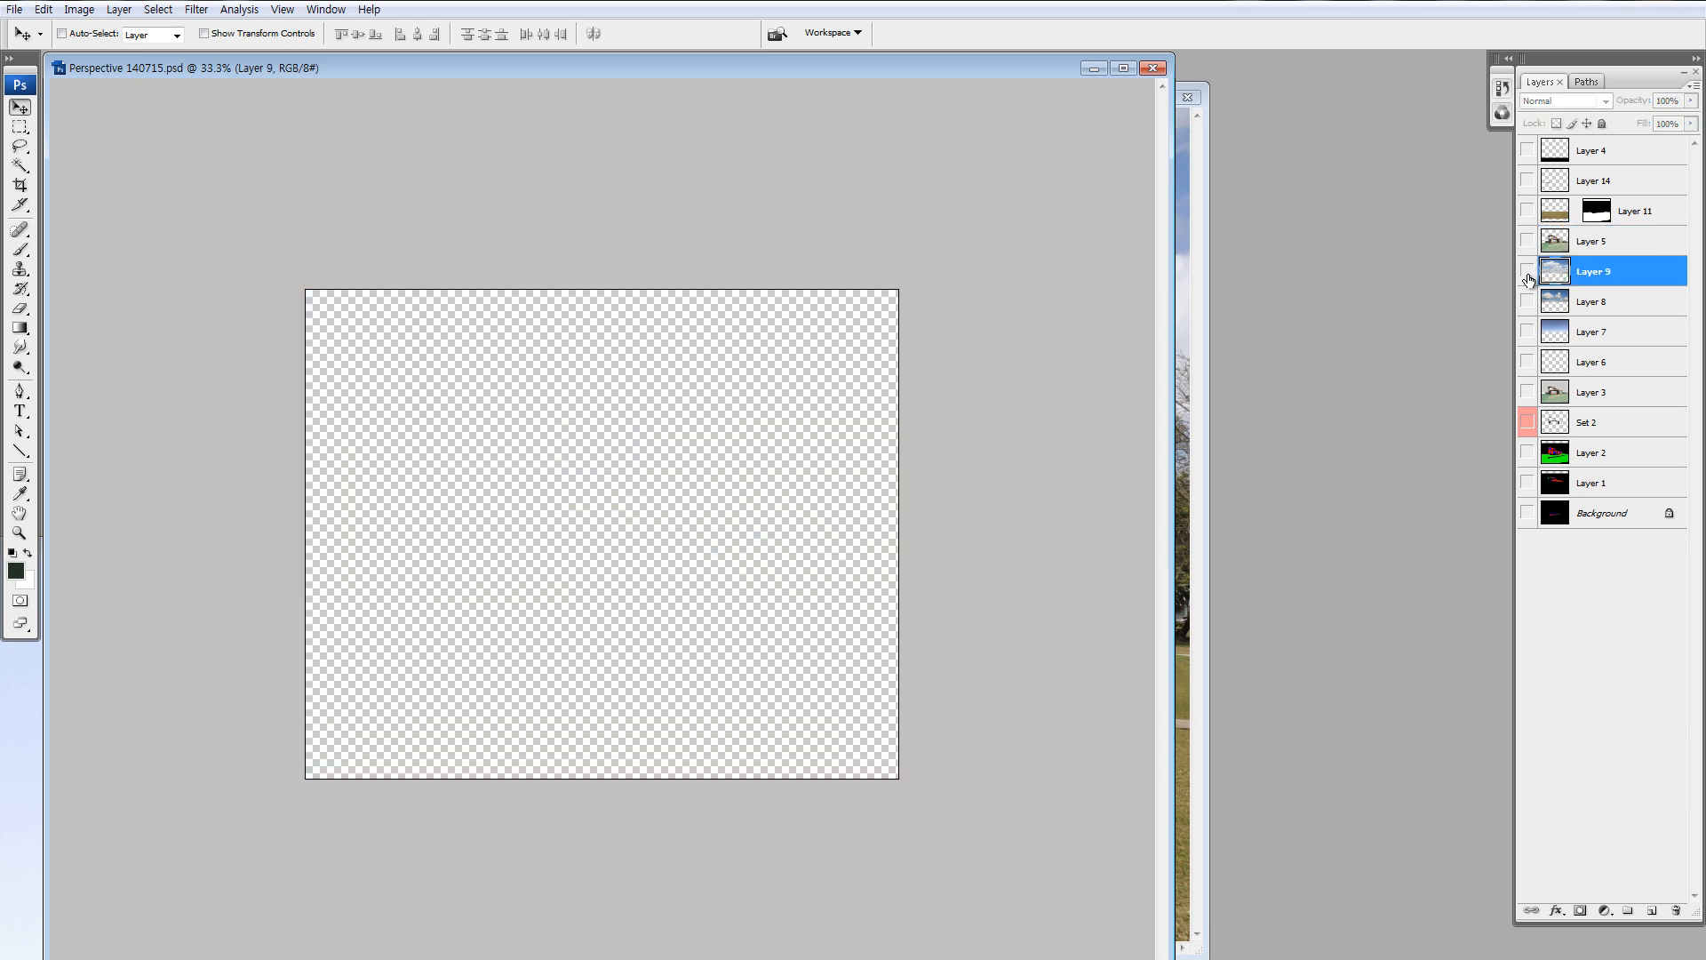
left_click_drag(1527, 271, 1537, 111)
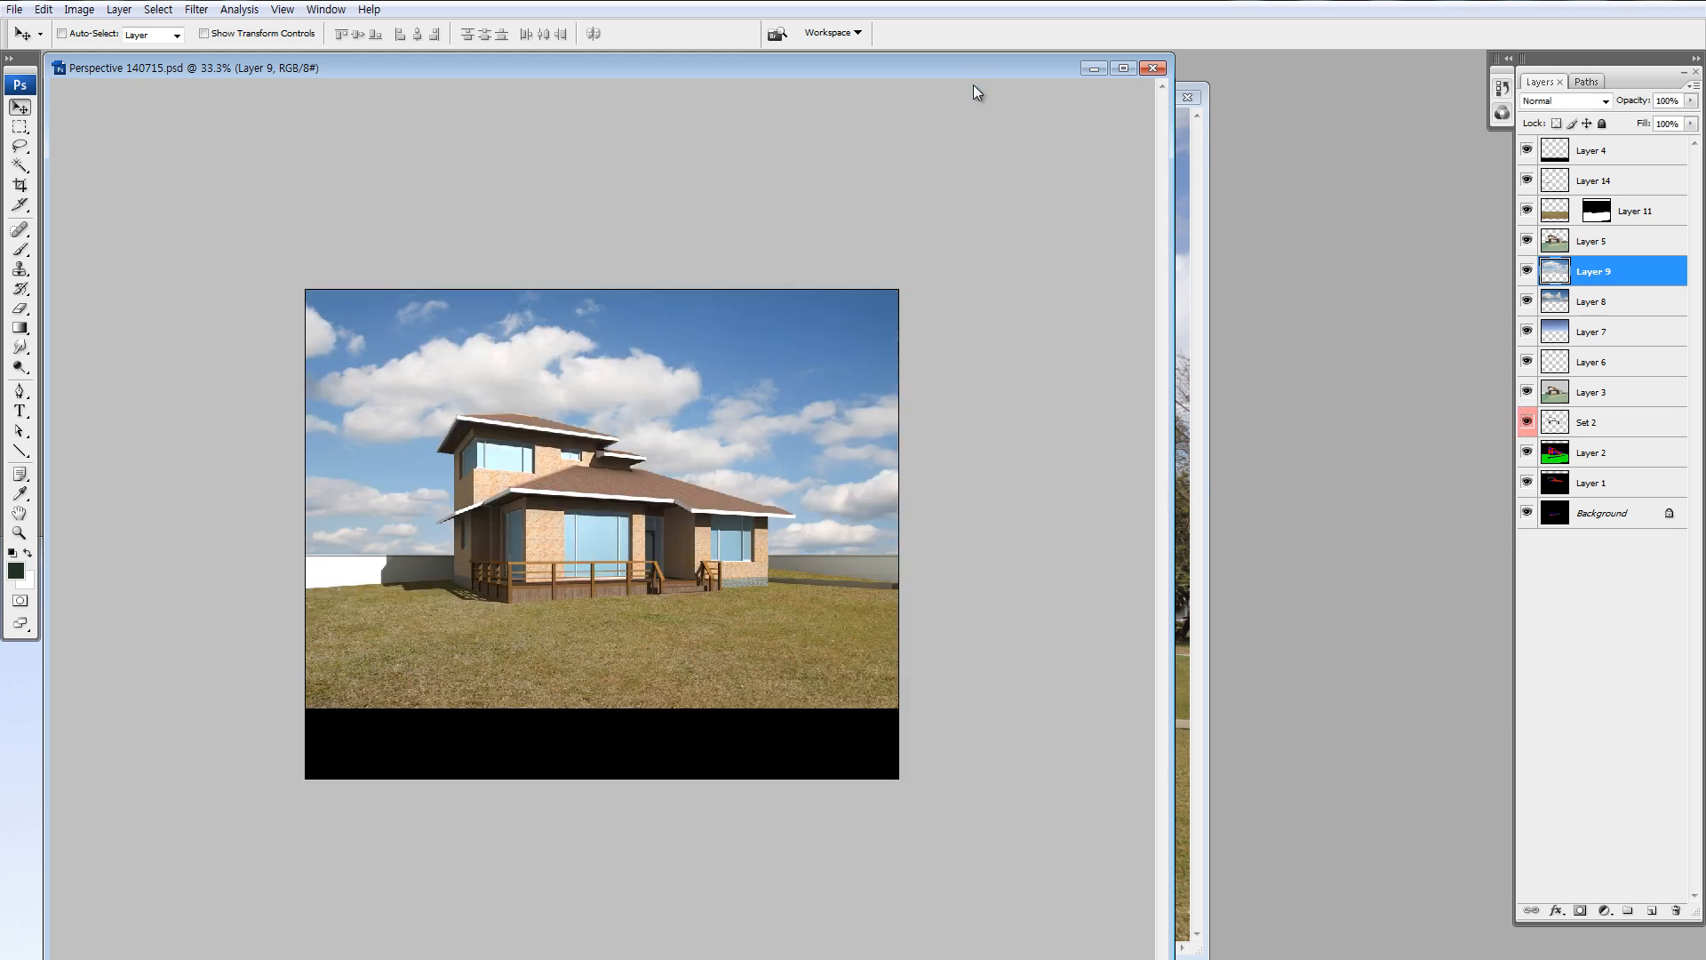
Move the perspective document's window aside and close the DSCN0095.JPG photo.
left_click_drag(955, 66, 1251, 100)
left_click(286, 456)
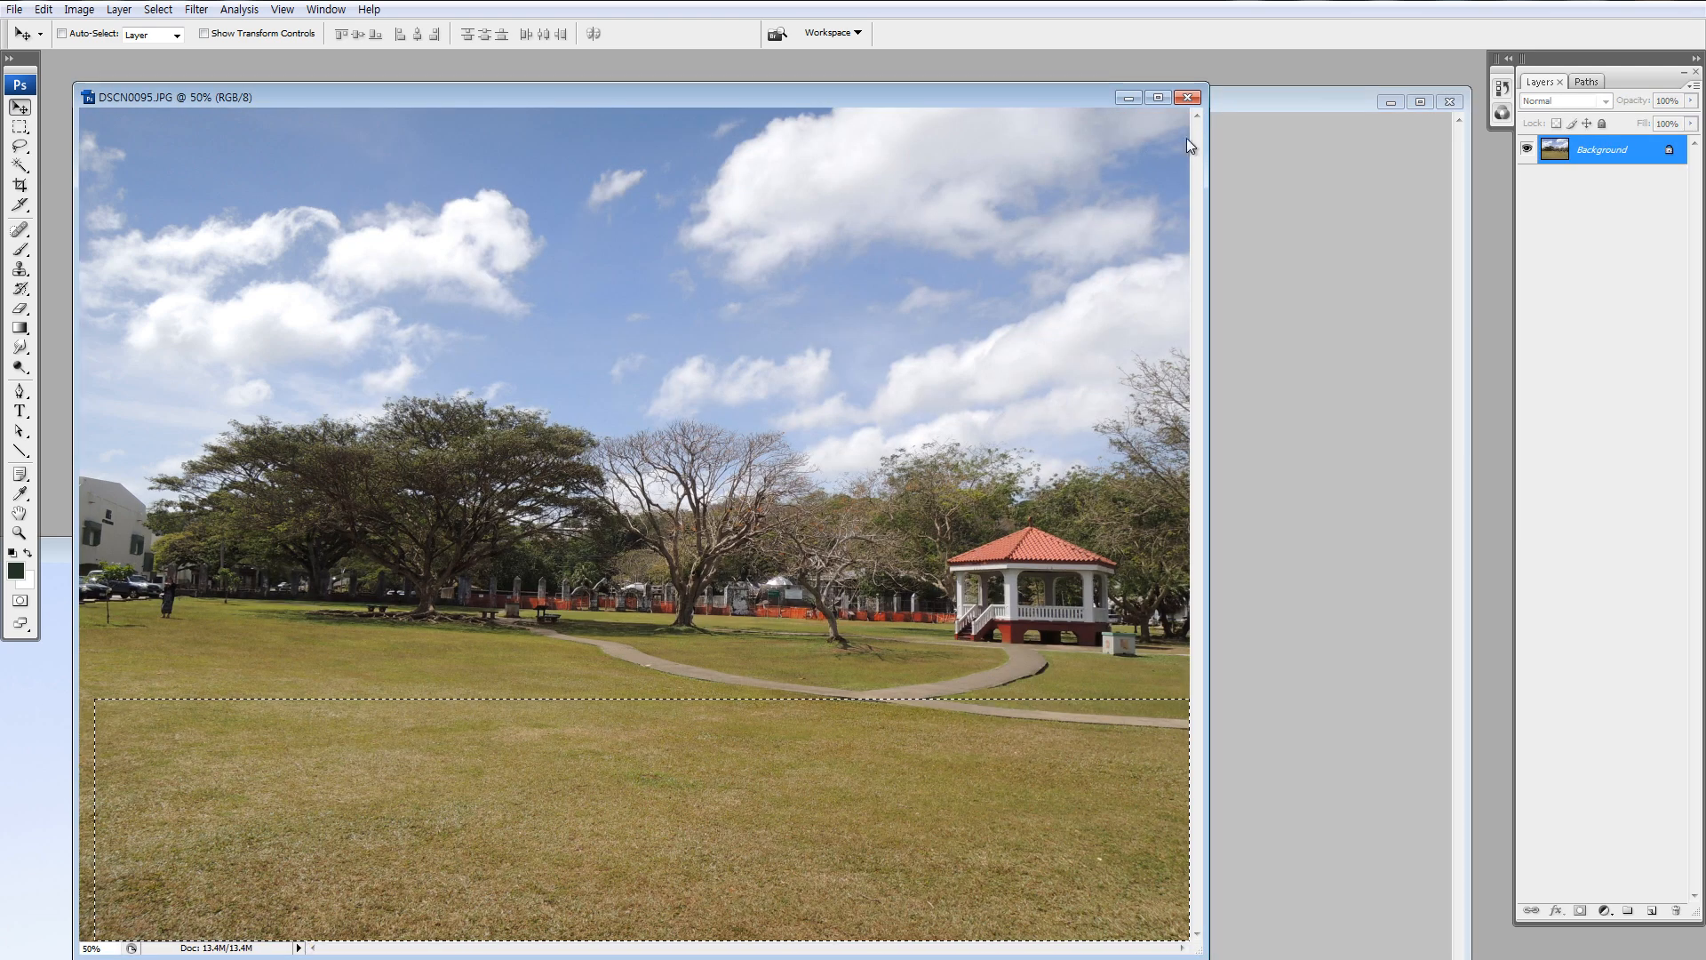
left_click(1187, 97)
Copy the JA123.jpg tree photo into the perspective document above Layer 9 and scale it to 83.6% behind the house.
left_click_drag(283, 700, 1085, 426)
key("ctrl+t")
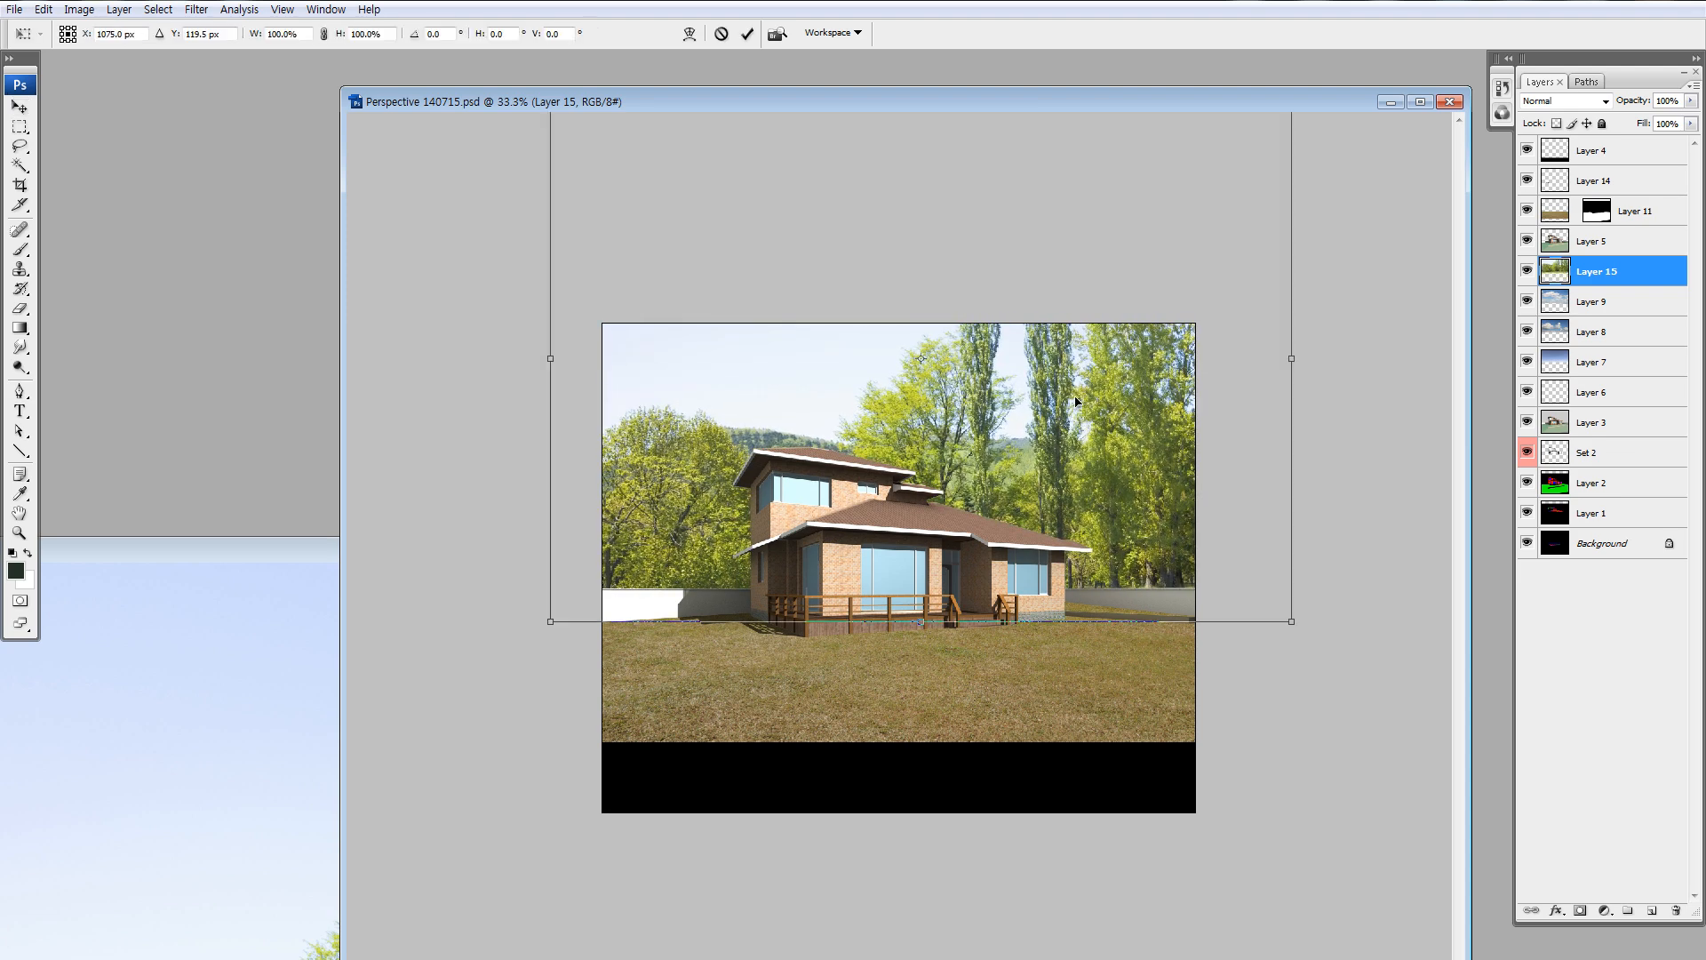
left_click_drag(1206, 250, 1183, 387)
left_click_drag(1268, 234, 1105, 350)
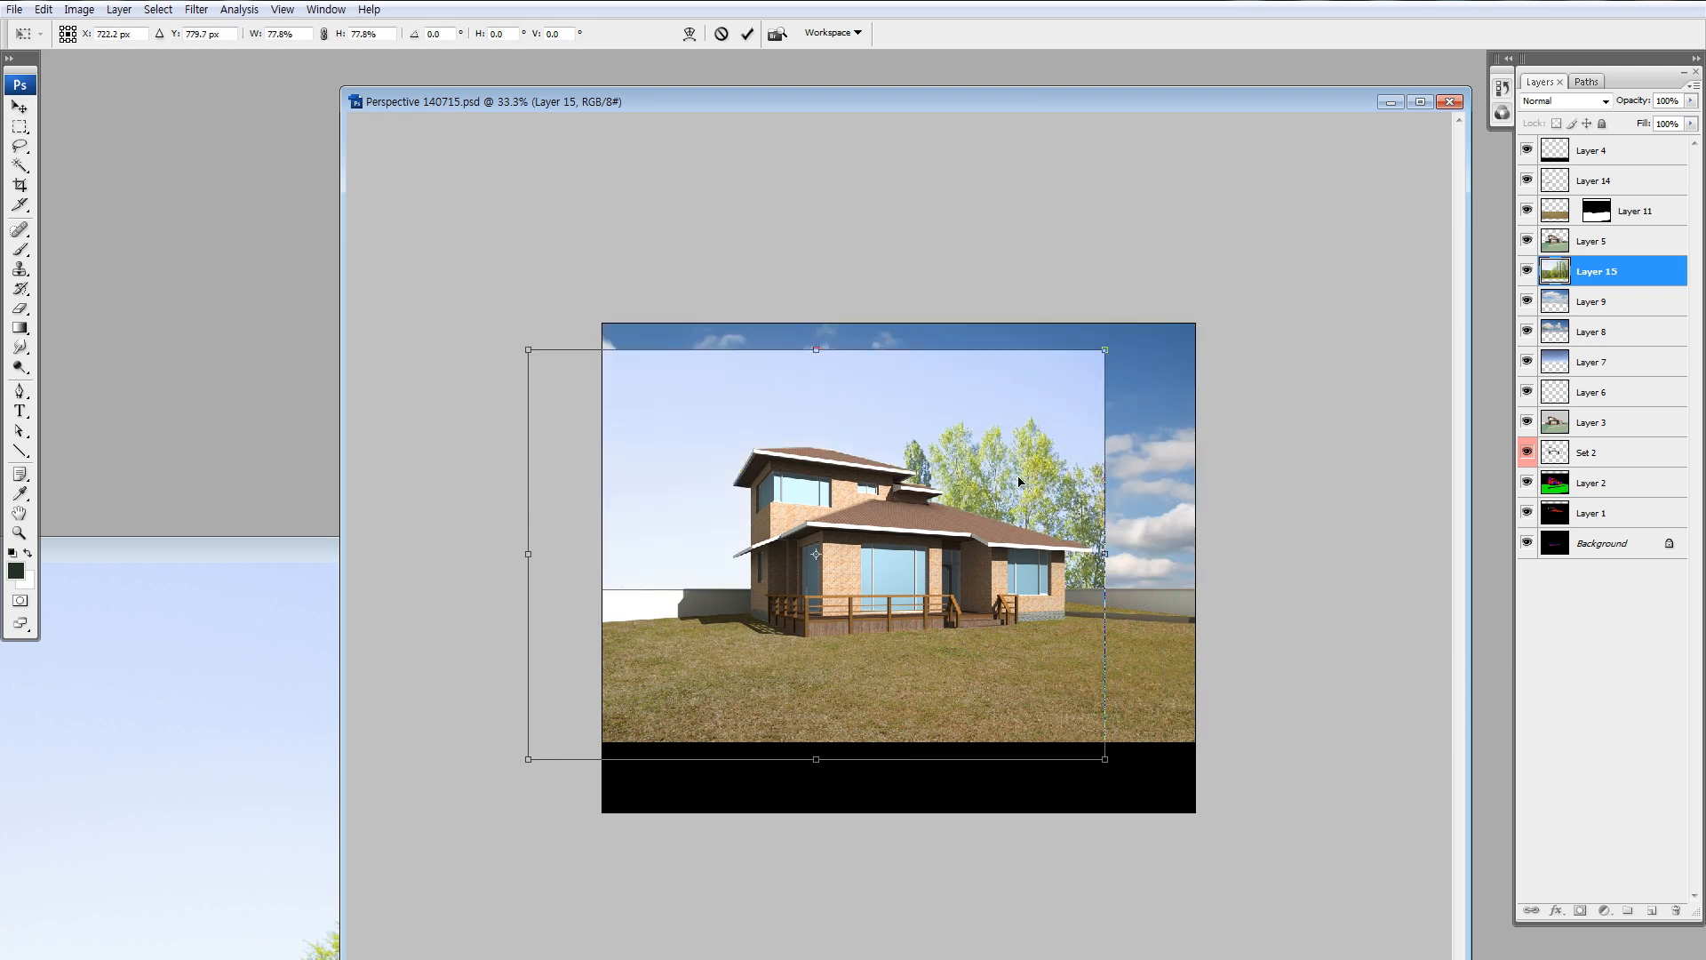
left_click_drag(989, 497, 1039, 360)
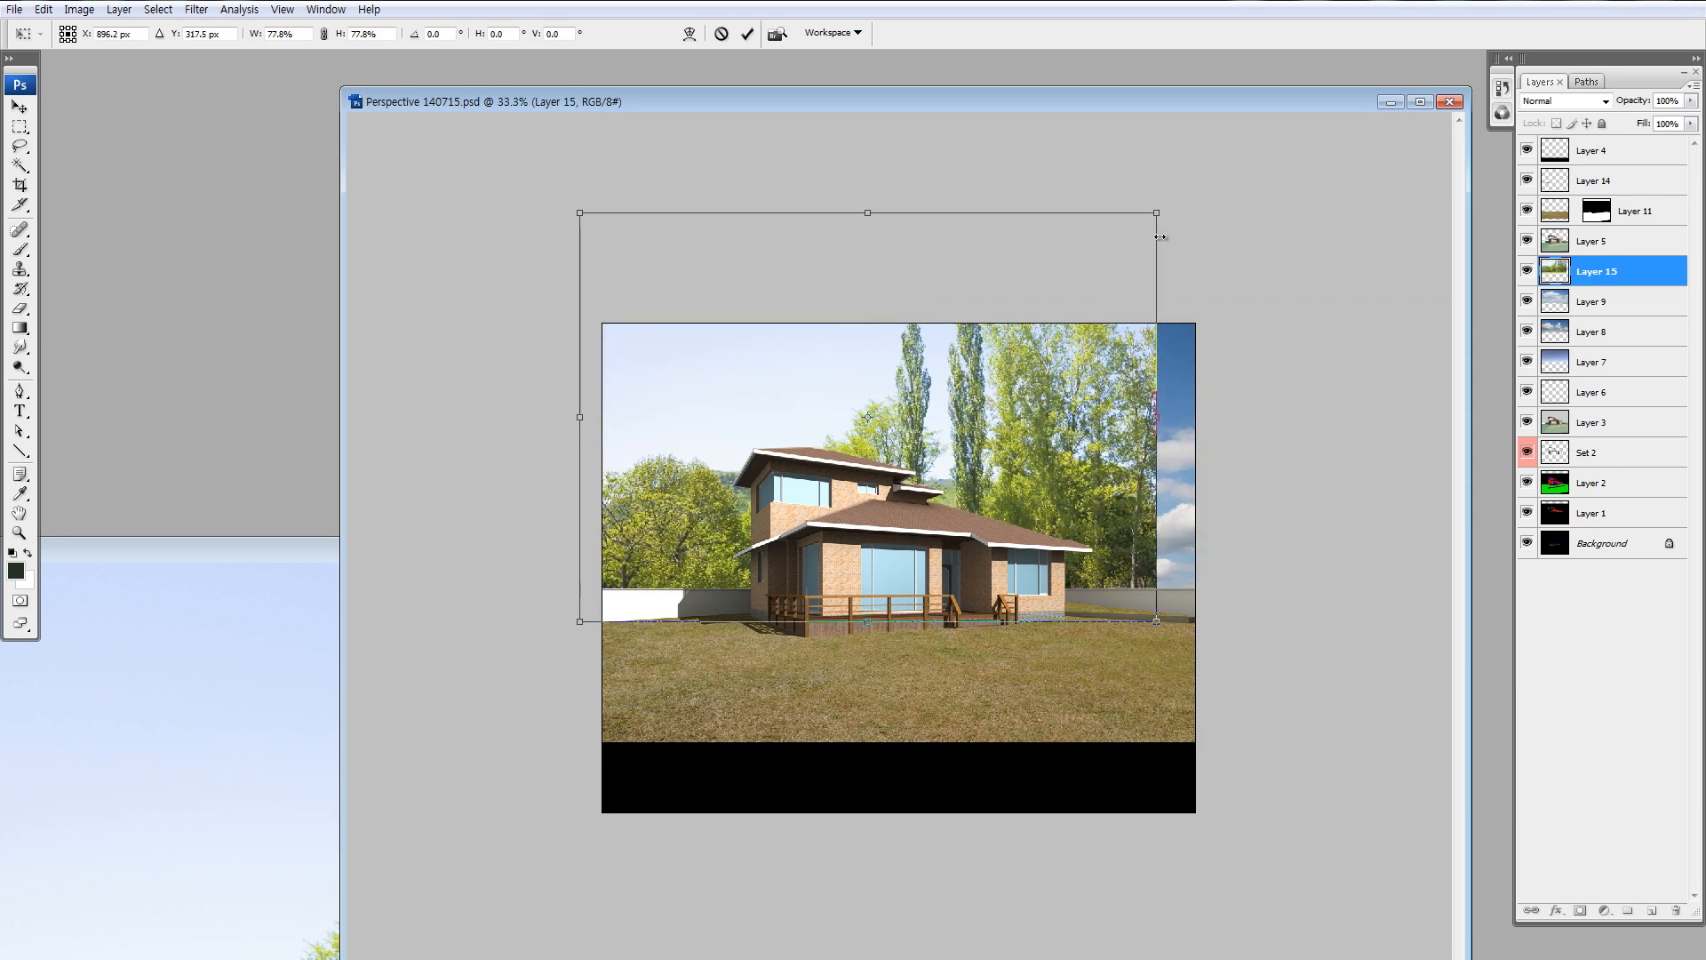
left_click_drag(1157, 211, 1201, 182)
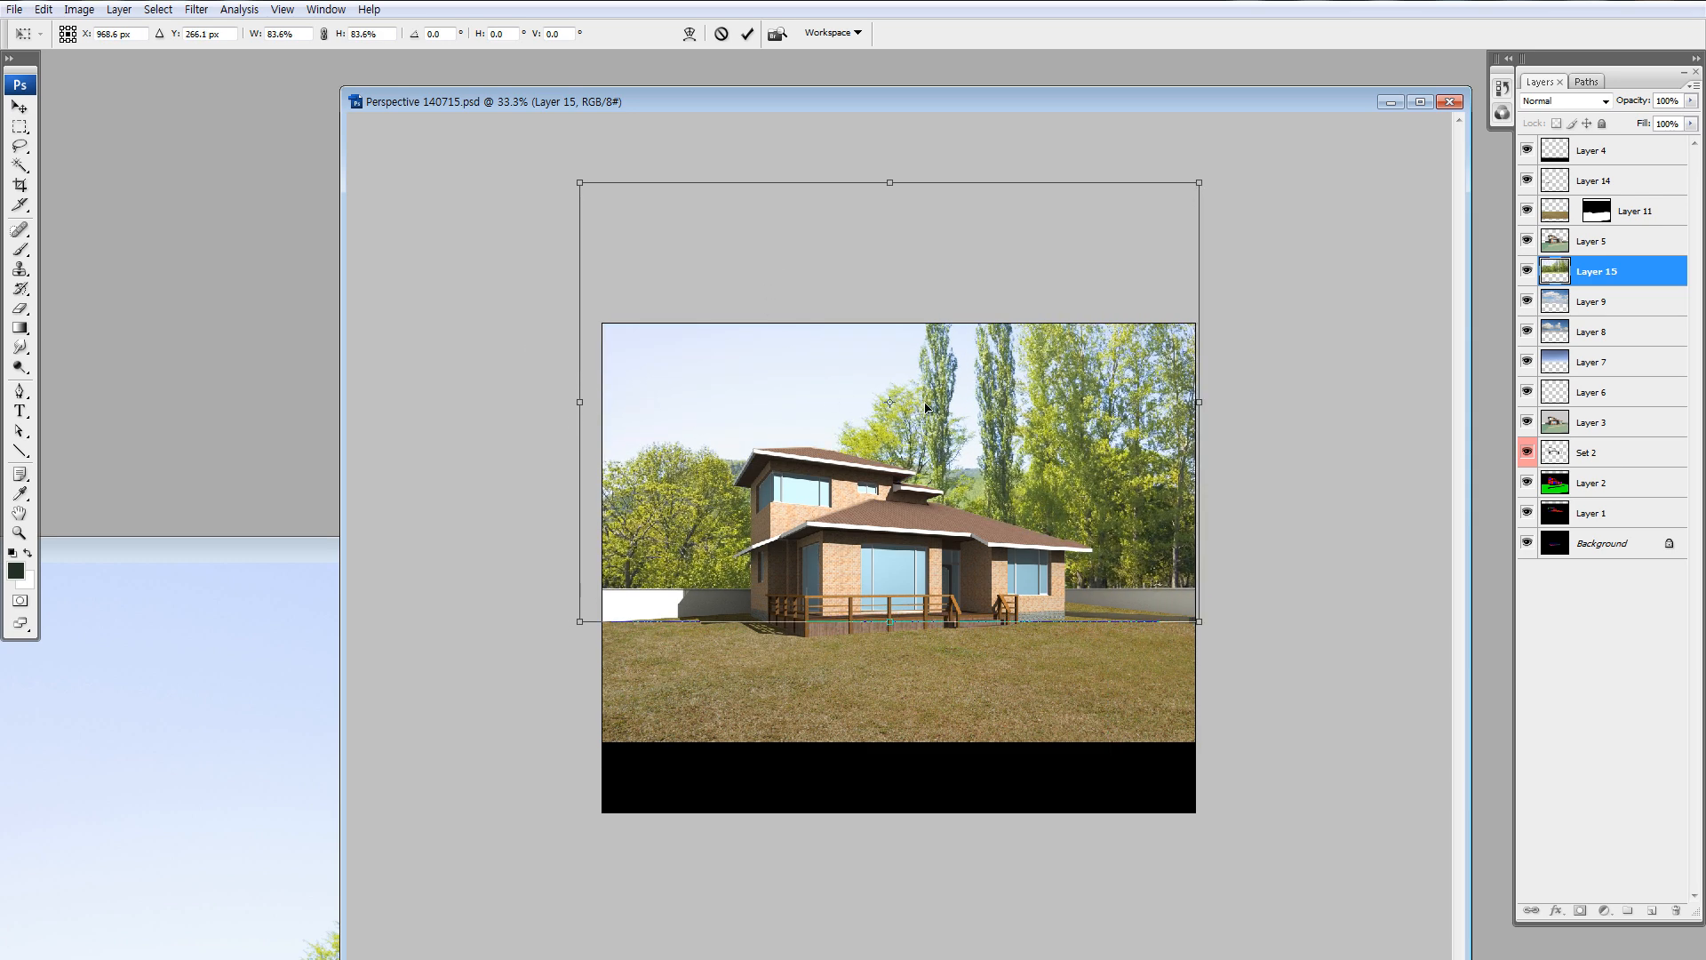
Try the tree photo flipped horizontally and scaled to about 81.4% behind the house, and delete its layer.
right_click(762, 480)
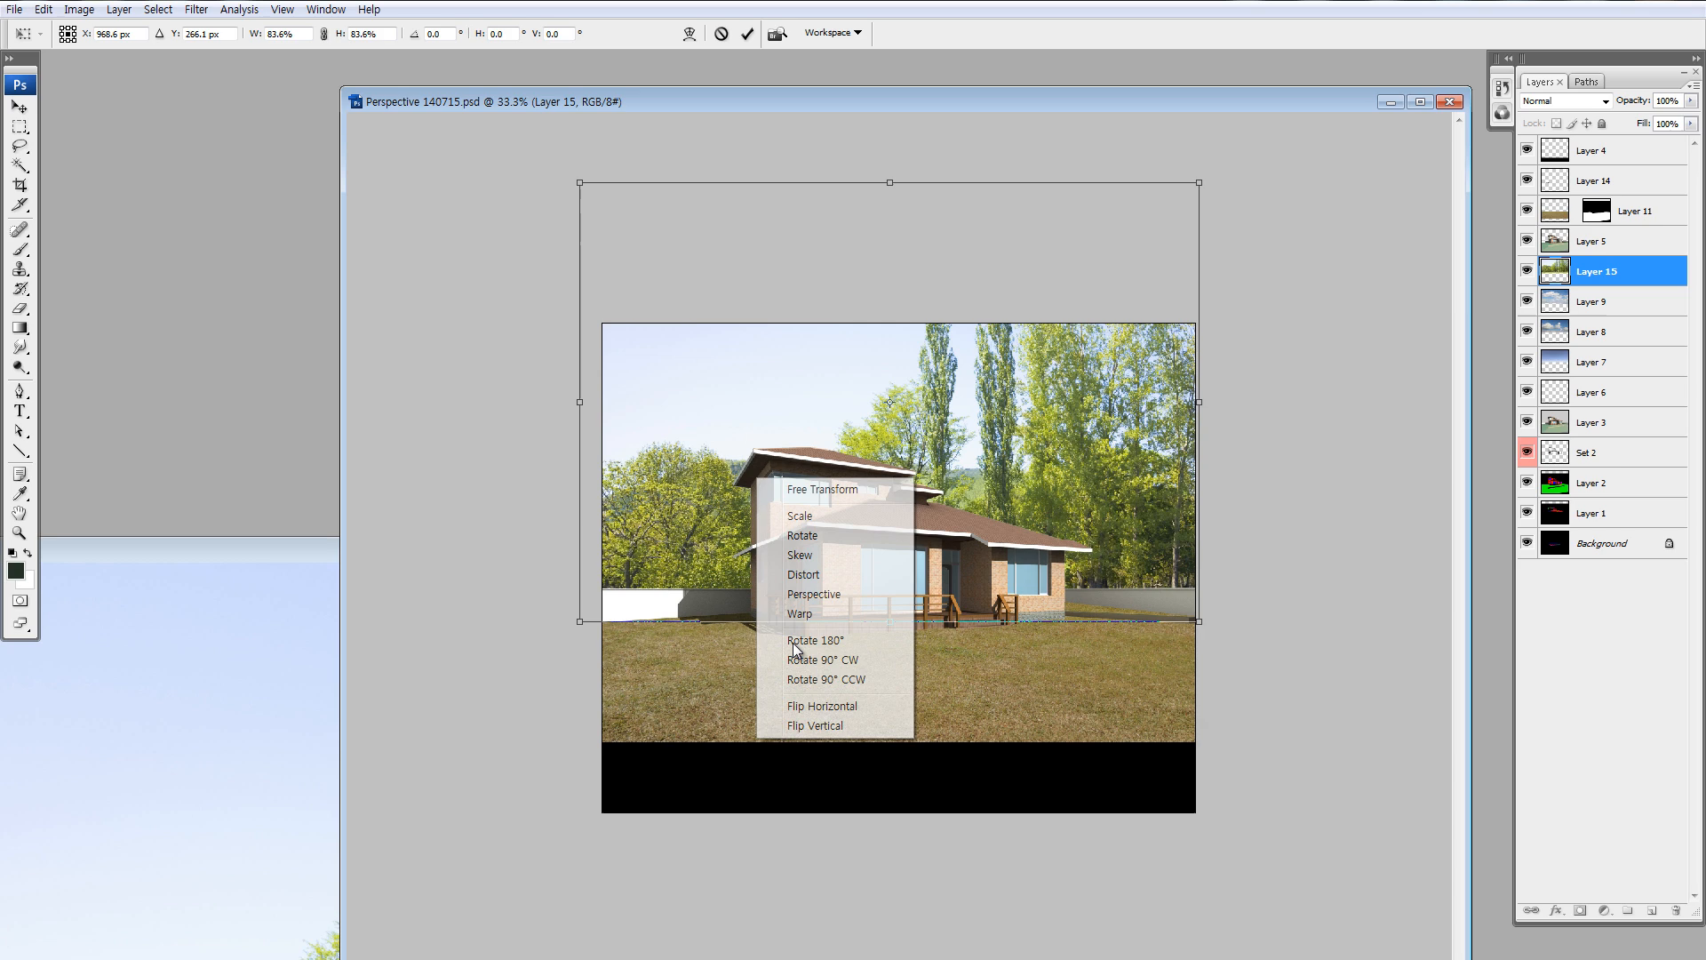
left_click(811, 702)
left_click_drag(1037, 448, 1036, 494)
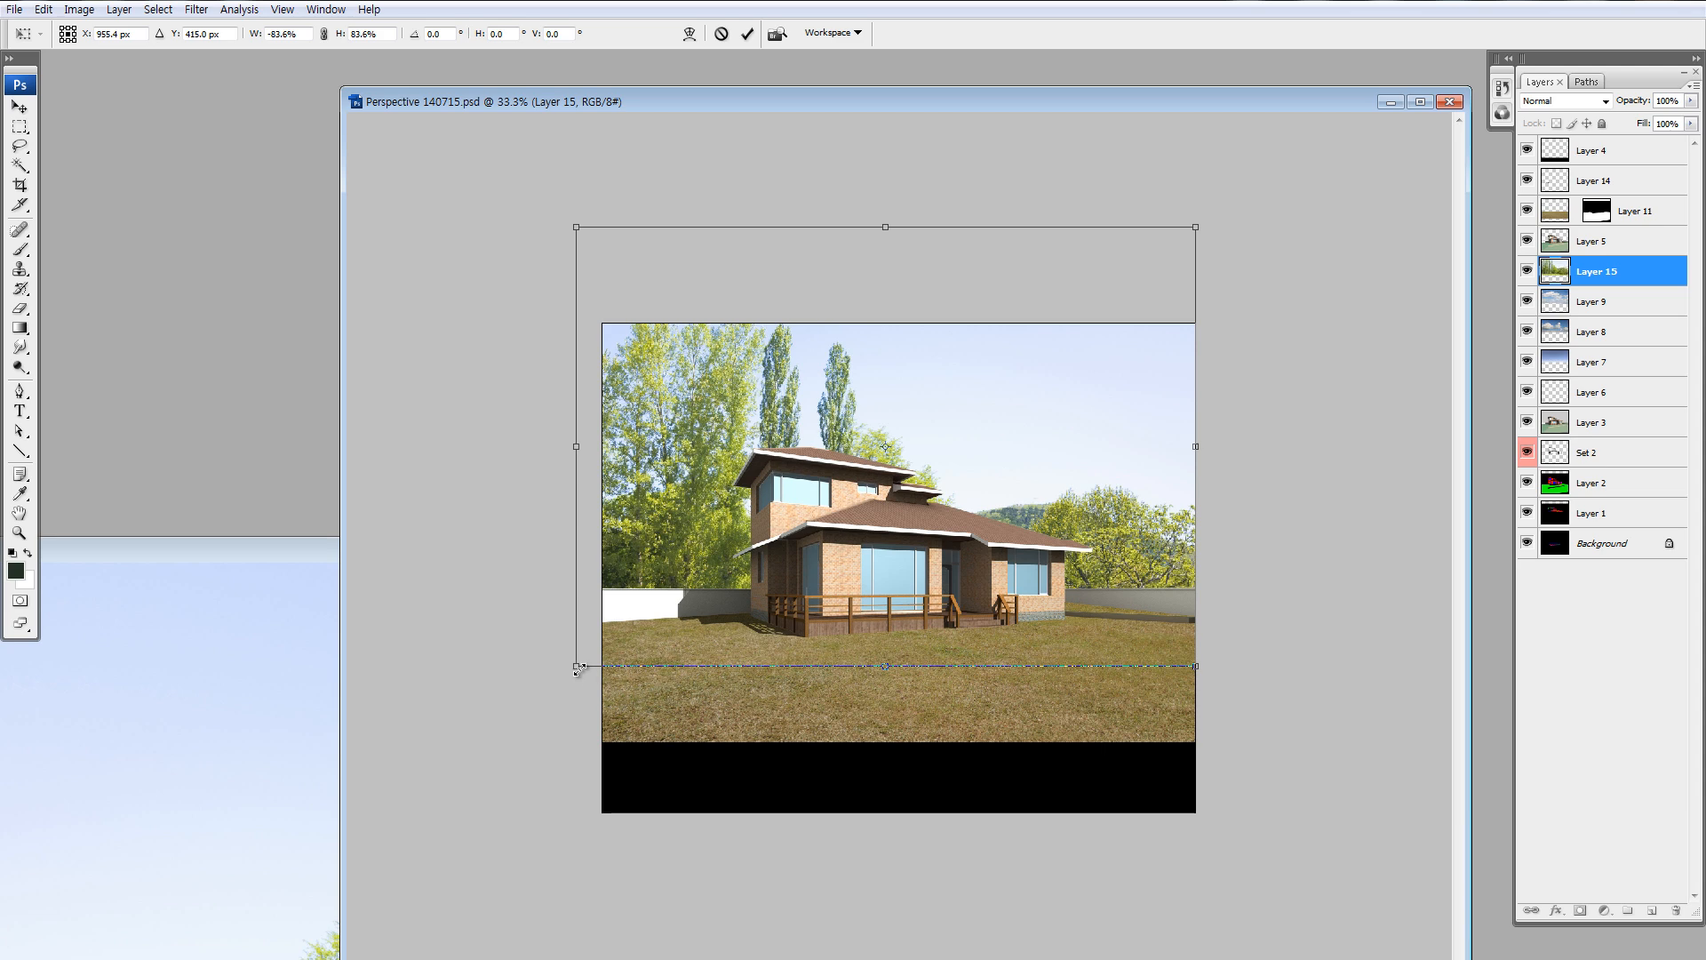
left_click_drag(577, 666, 592, 654)
left_click_drag(1196, 654, 1203, 659)
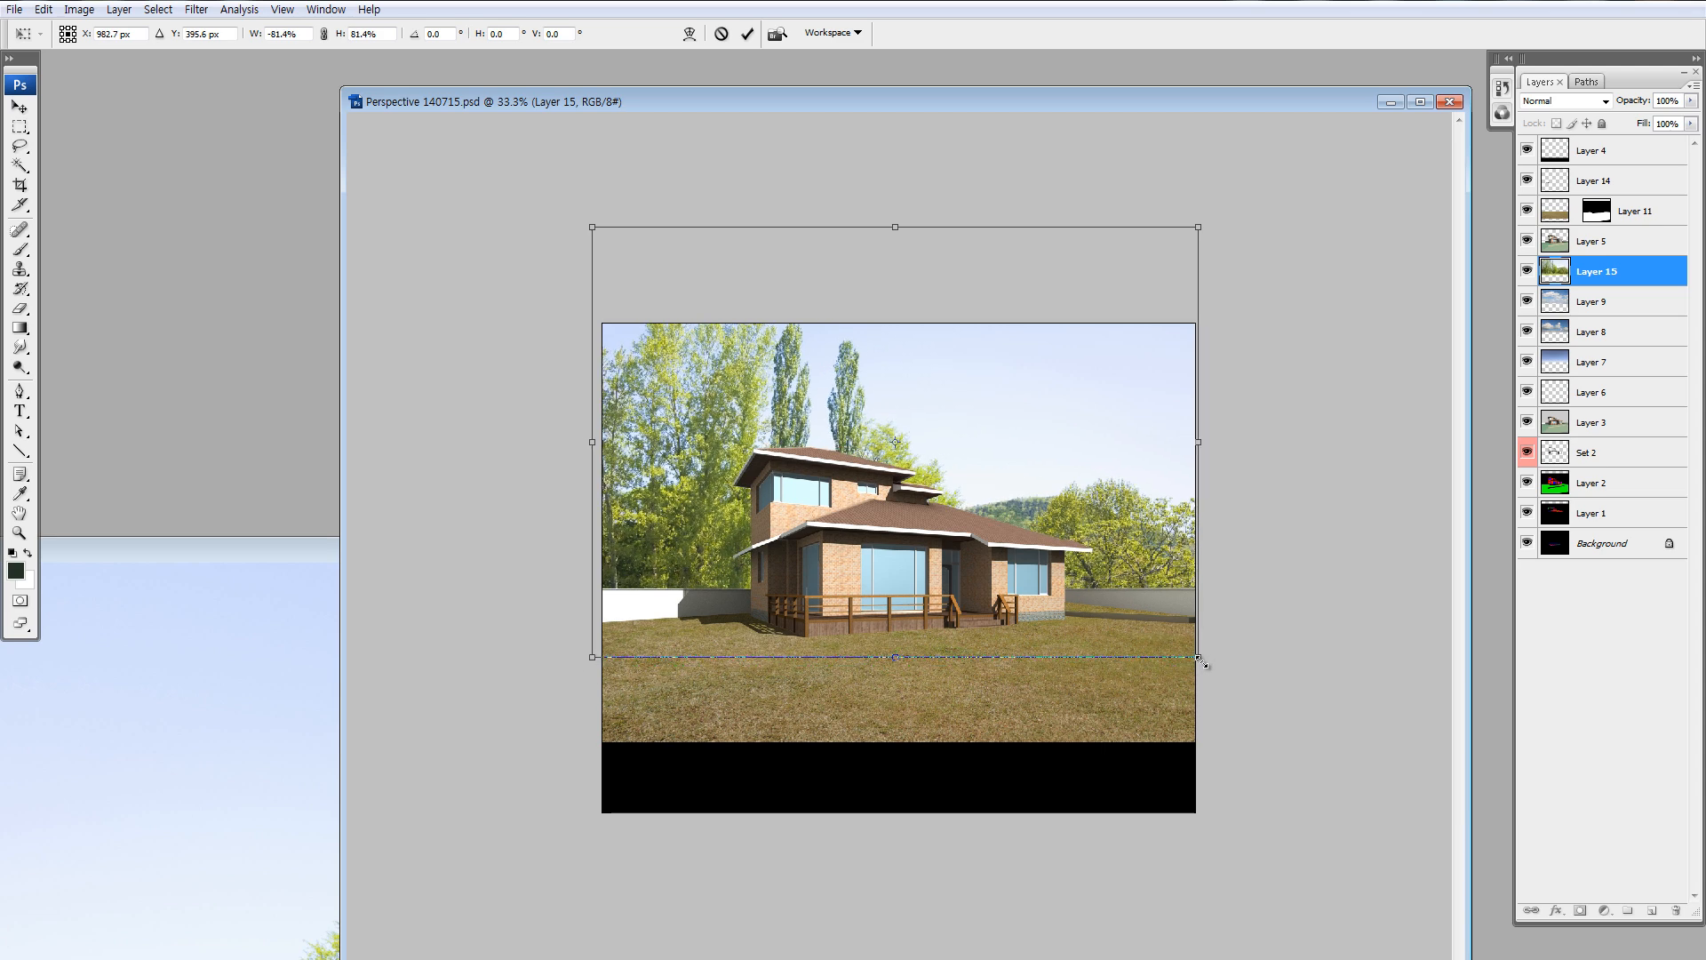
key("Return")
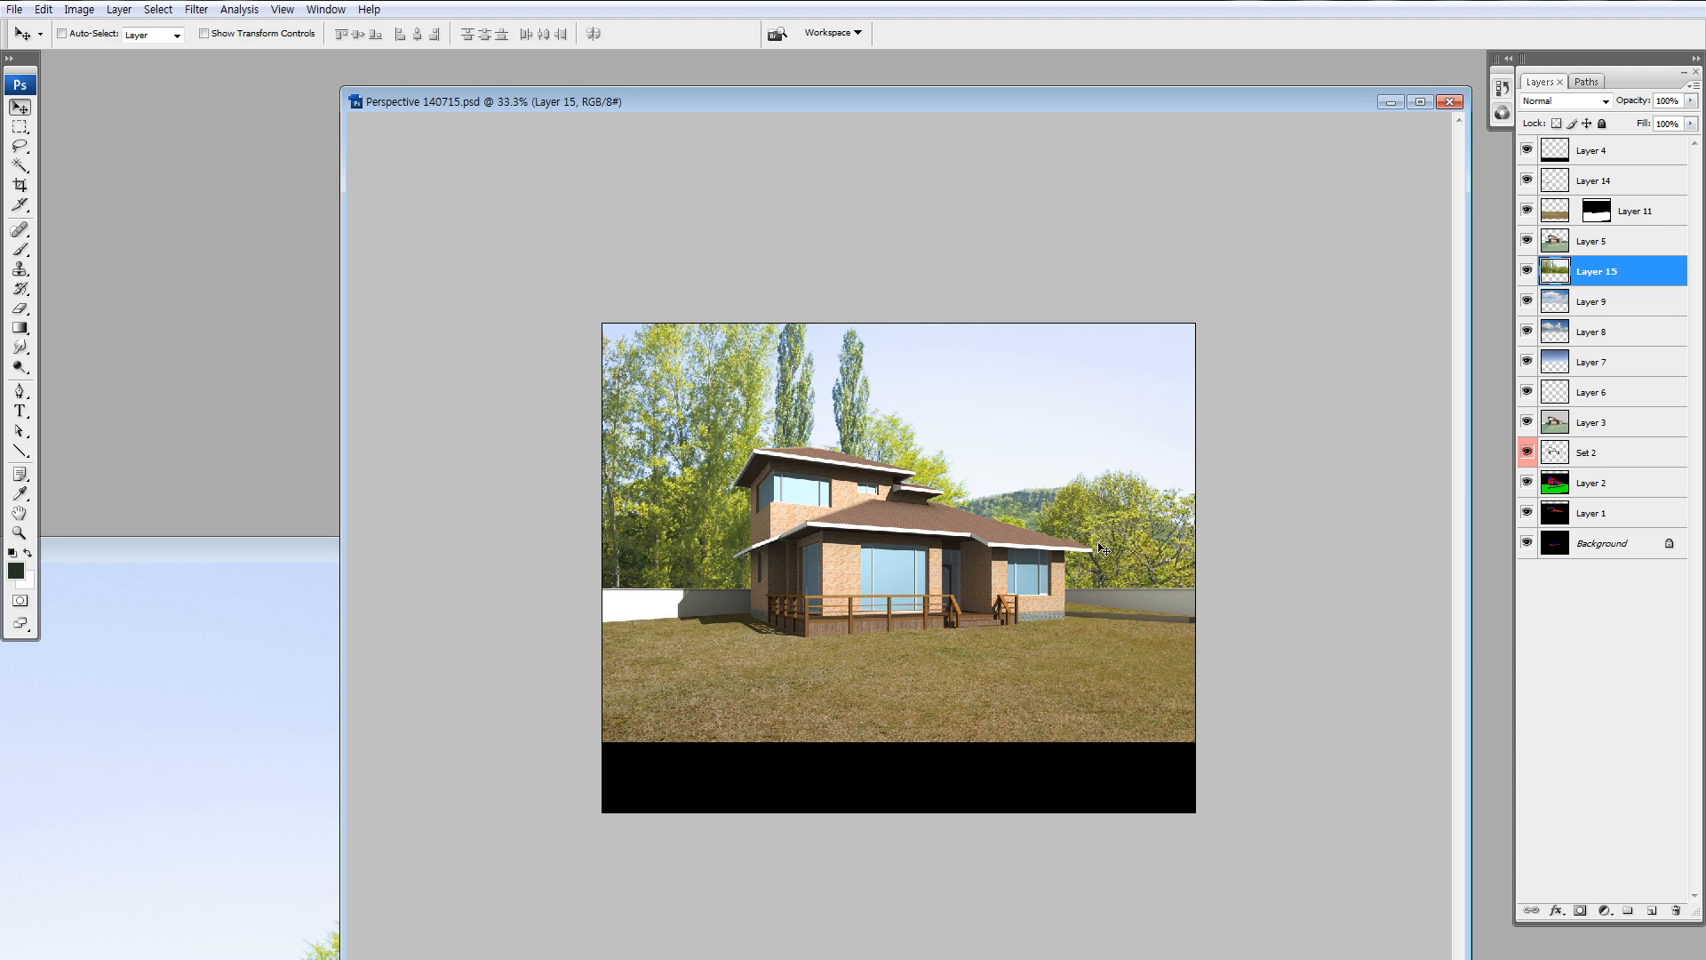
key("Delete")
Select the whole sky in JA123.jpg with Color Range by sampling several of its blue and pale tones.
left_click_drag(272, 551, 676, 148)
key("alt+s")
key("c")
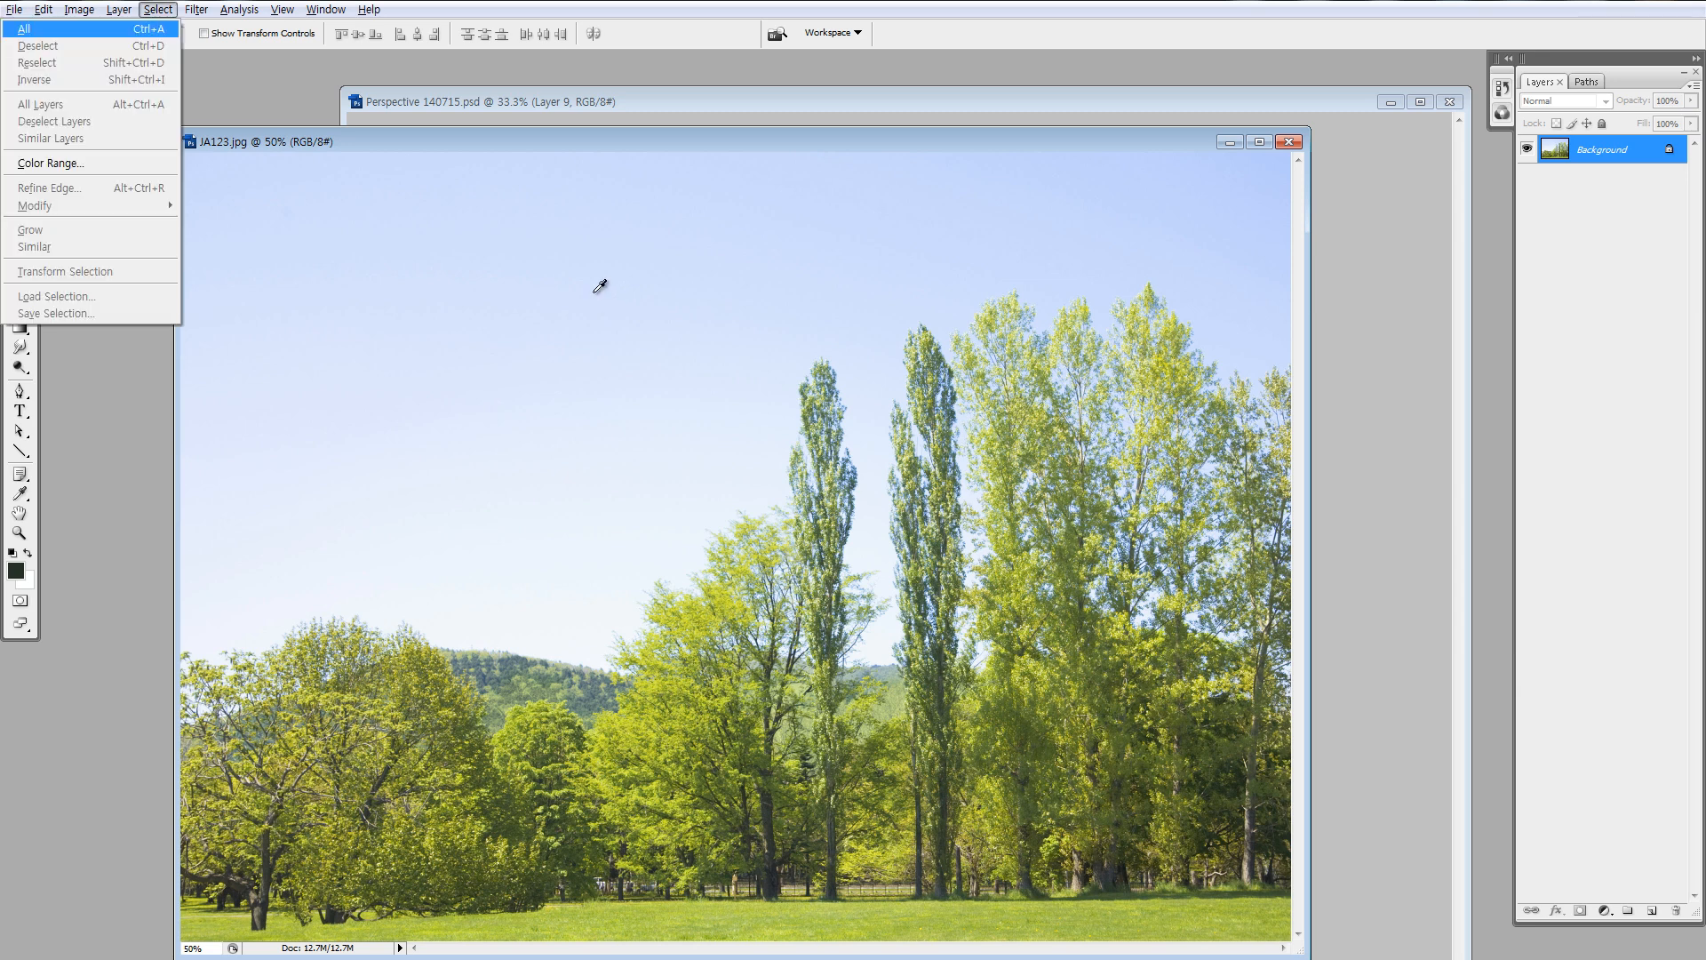
key("Return")
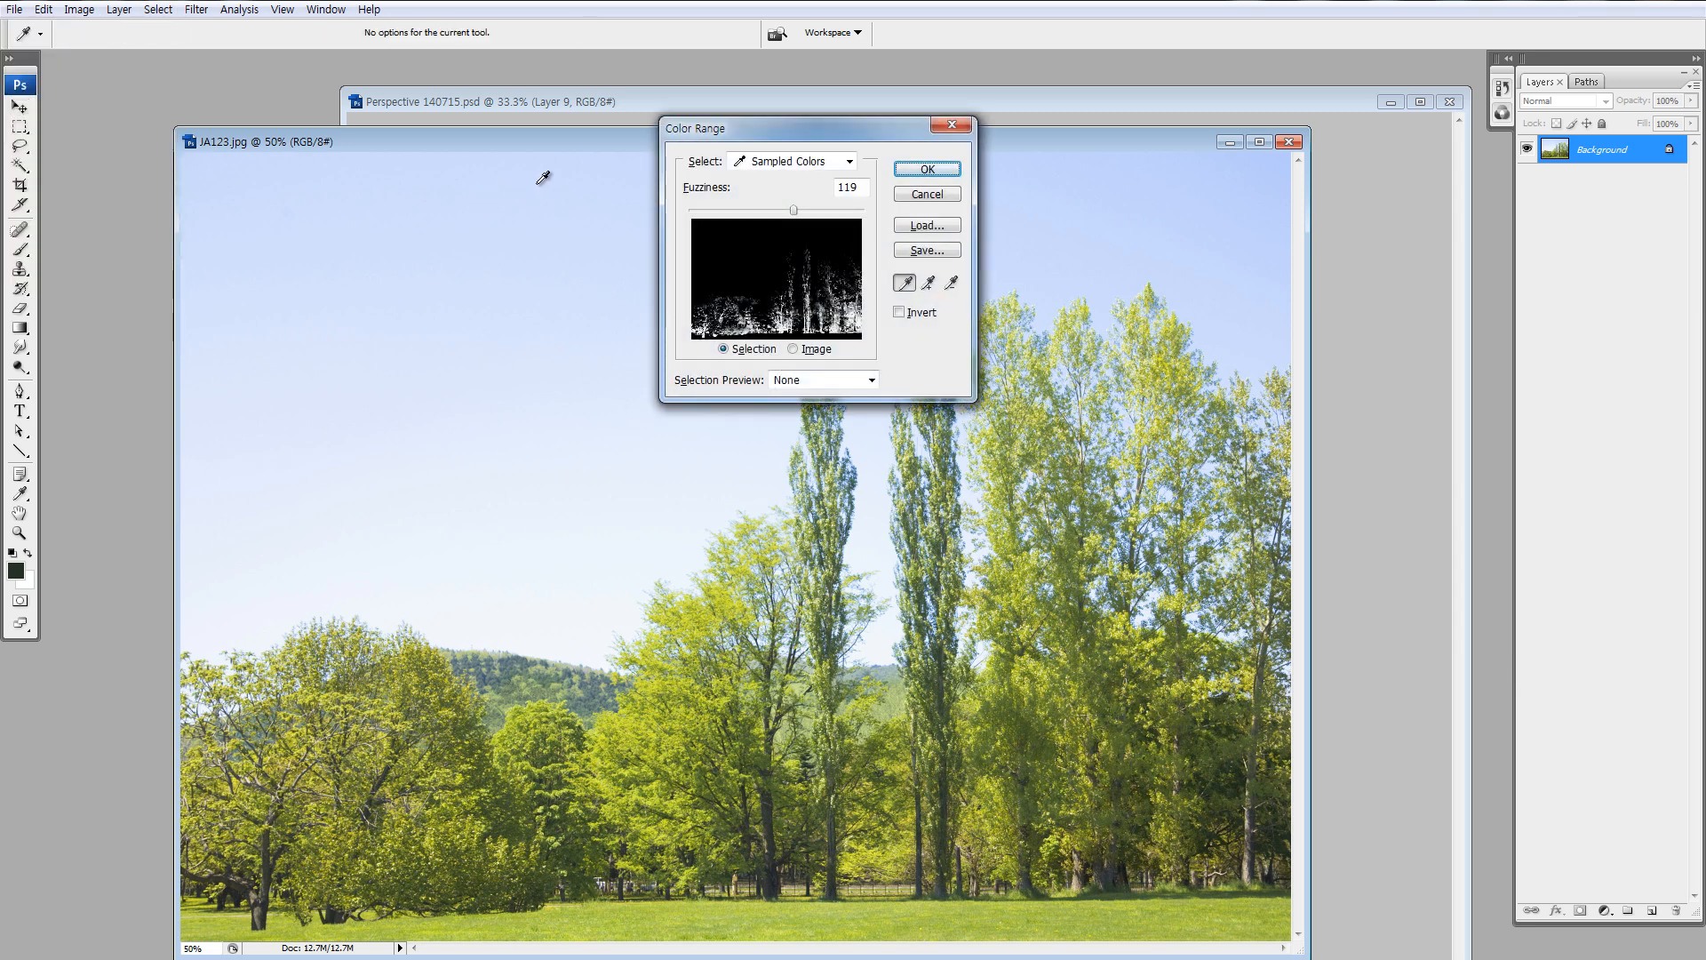
left_click(542, 178)
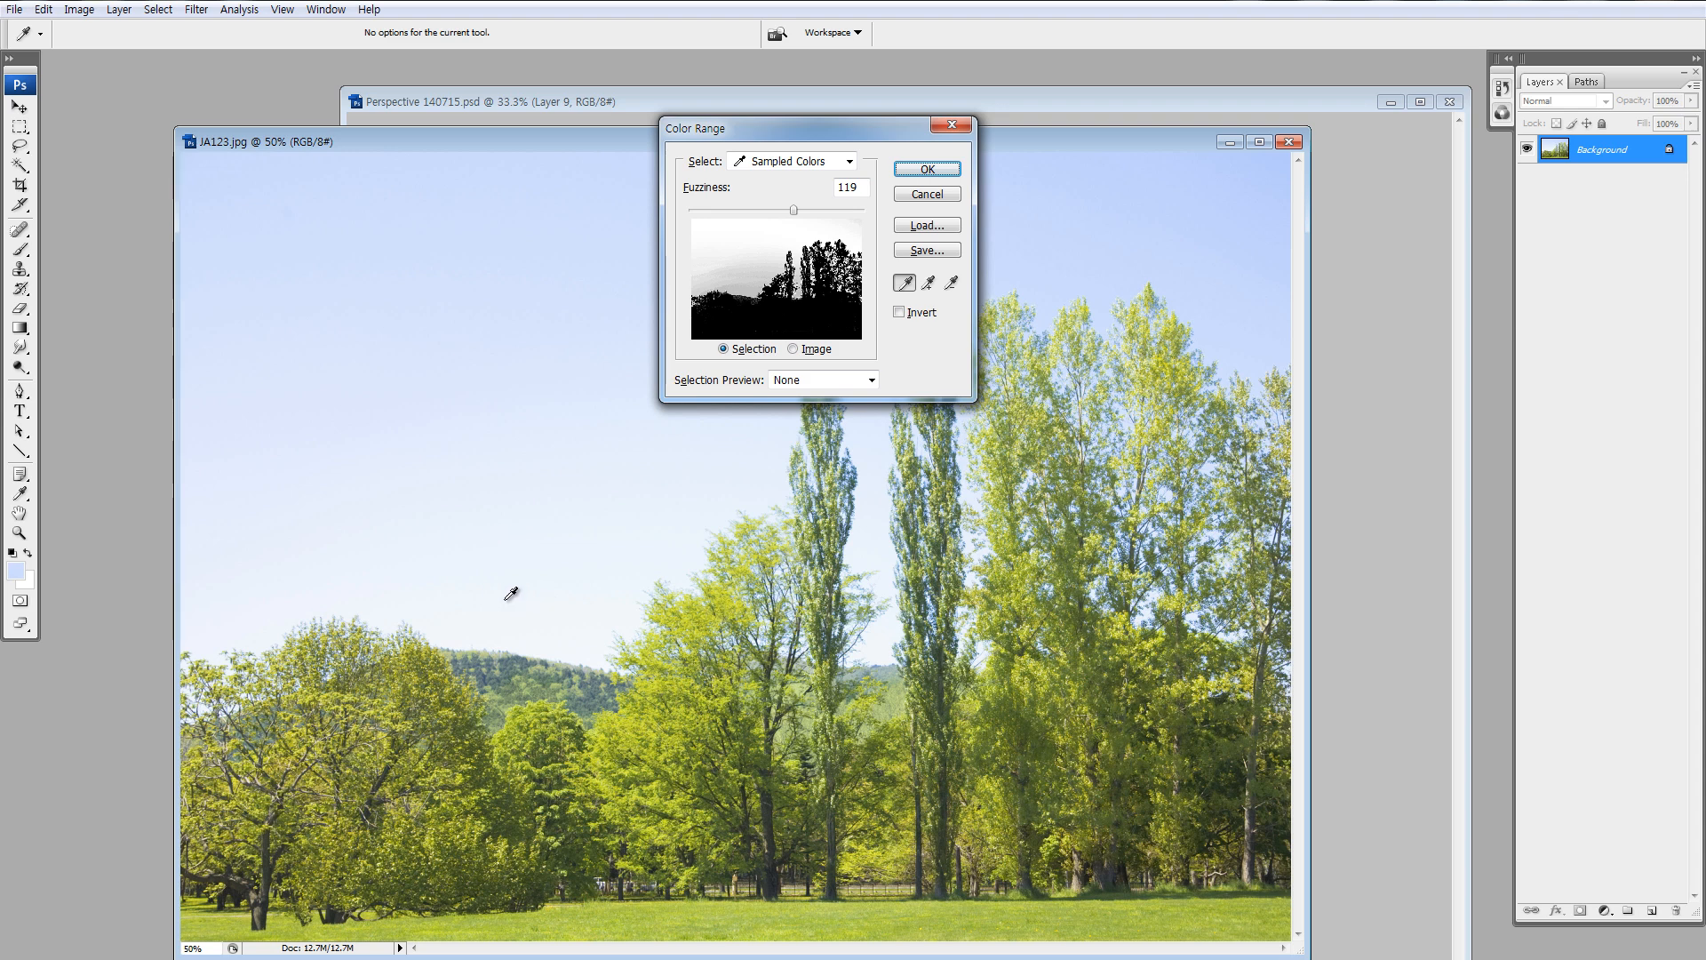
left_click(499, 219)
left_click(929, 283)
left_click(514, 572)
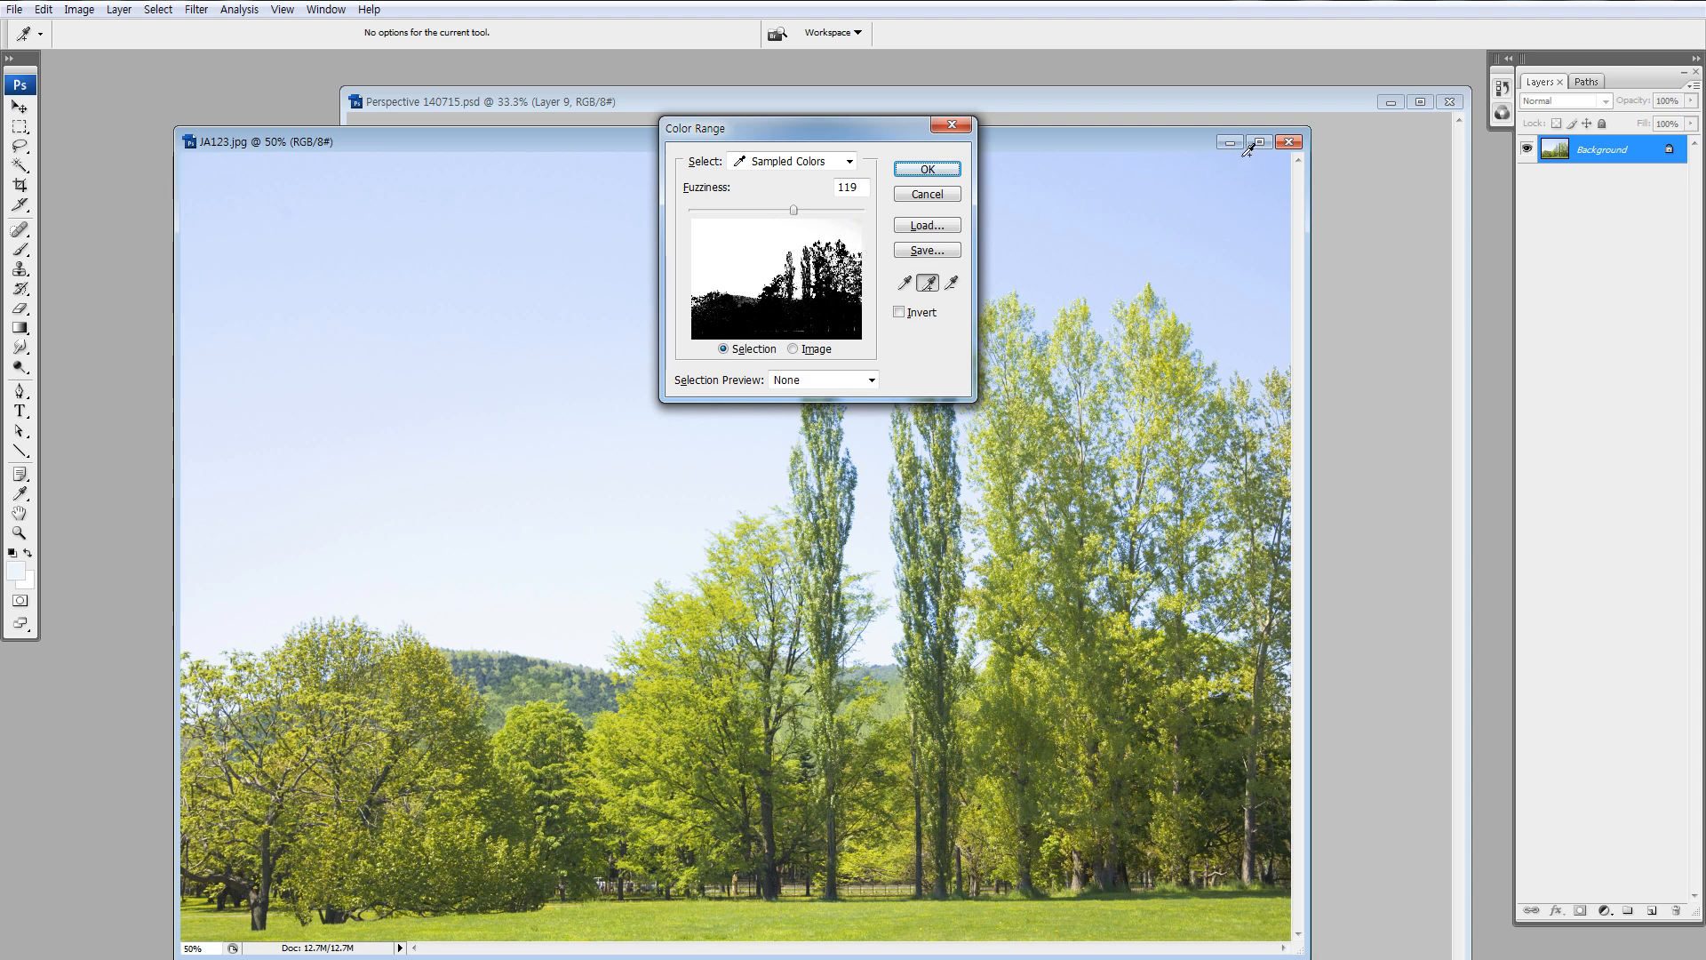
left_click(1235, 213)
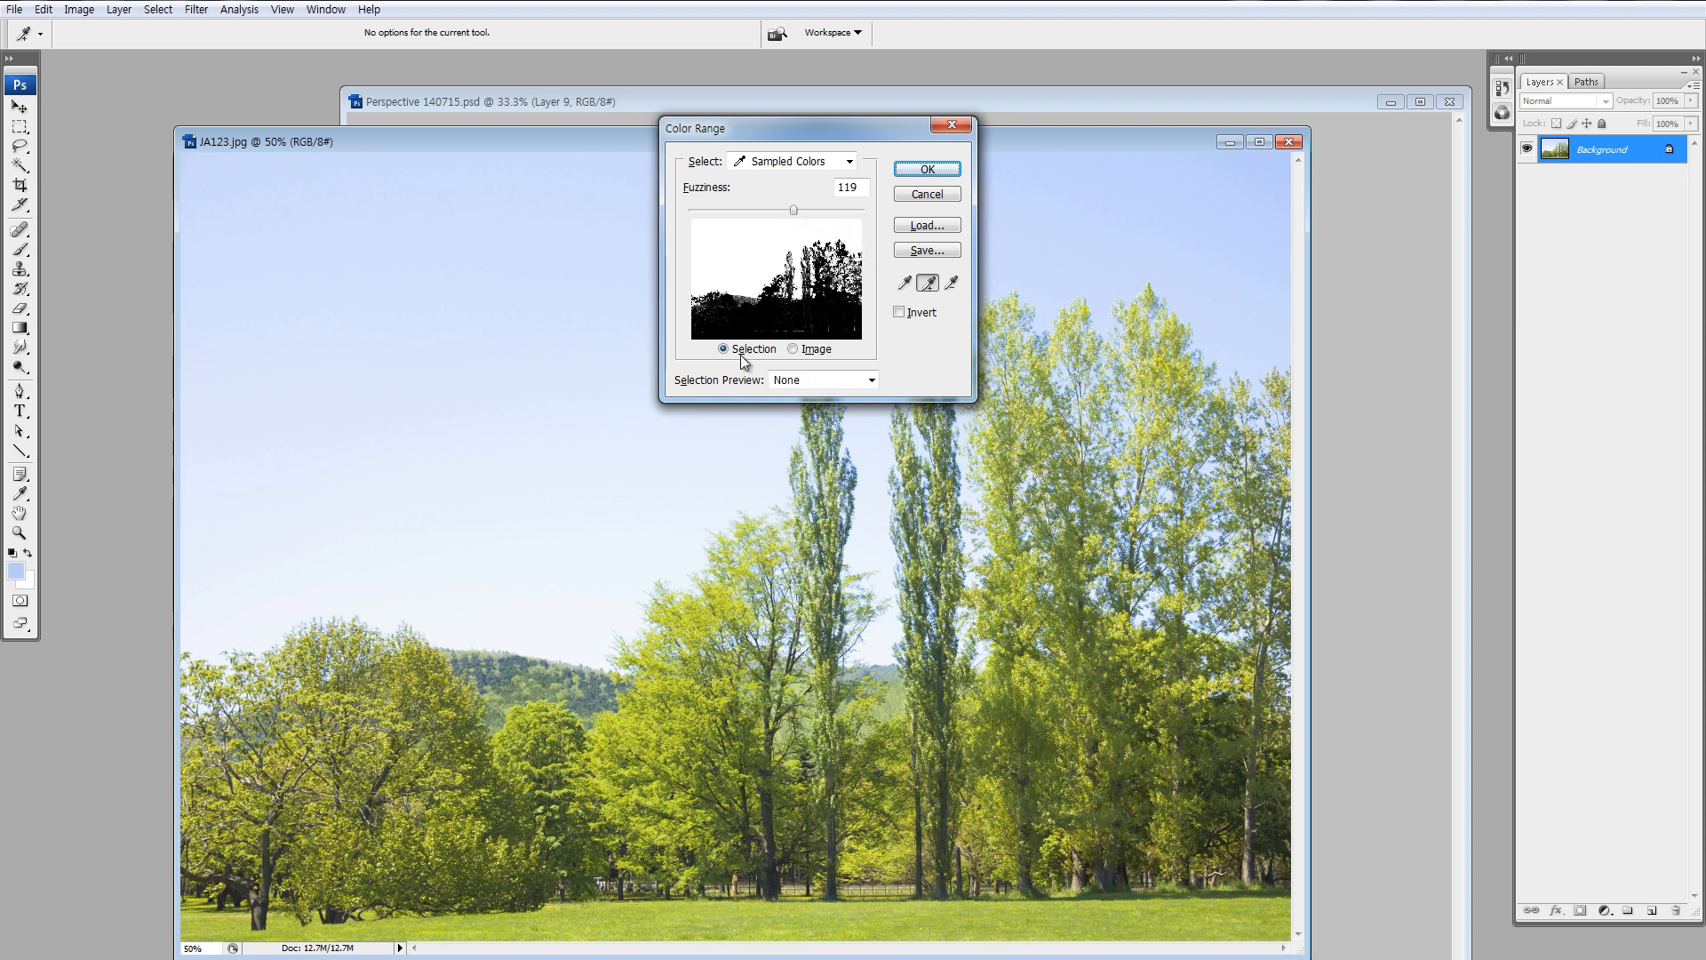
left_click(926, 170)
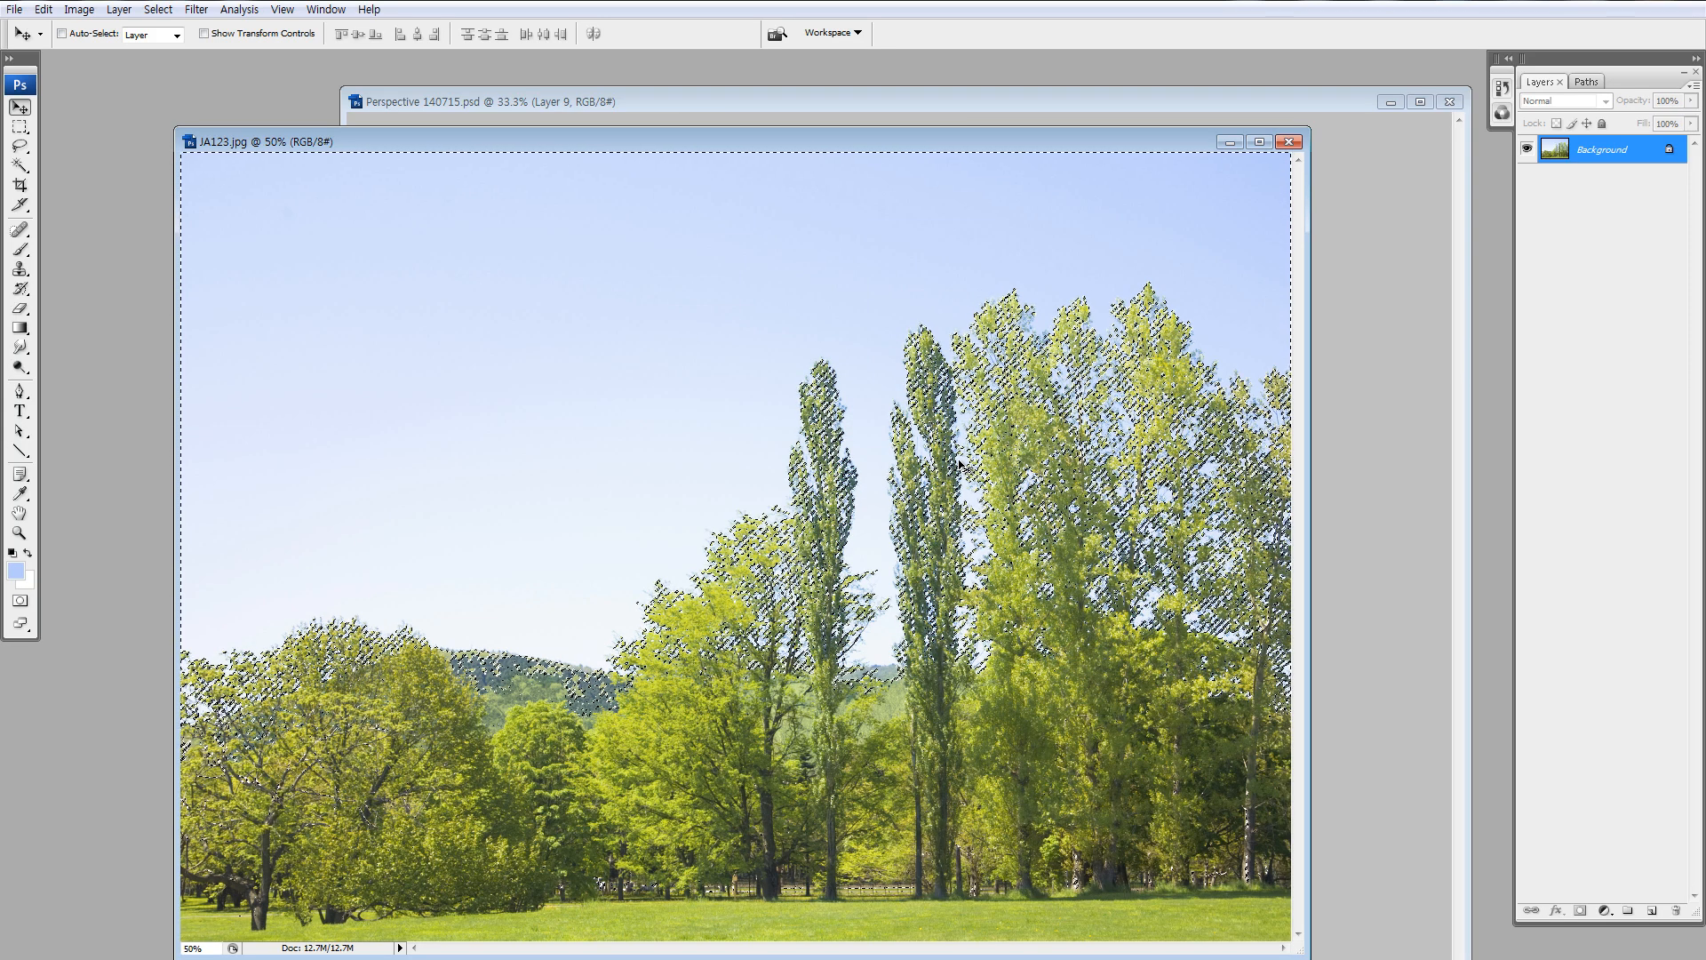
Try copying the selected sky to a new layer, undo it, and invert the selection to the trees and ground.
key("ctrl+j")
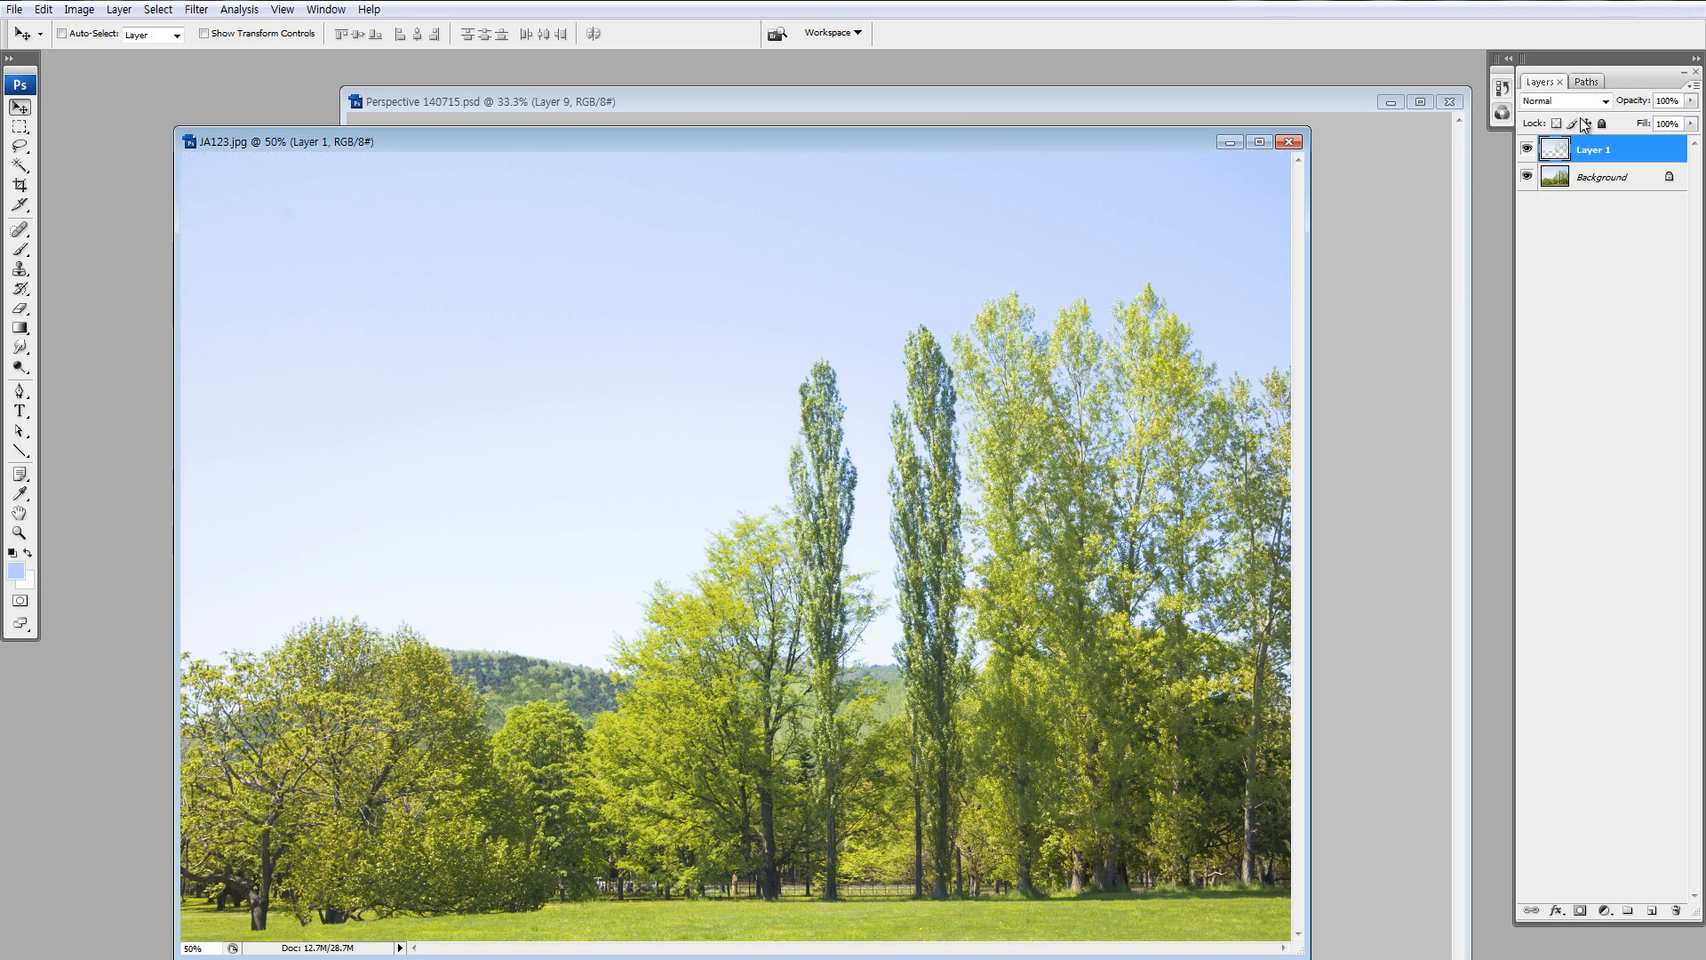
left_click(1527, 177)
left_click(1527, 177)
key("ctrl+z")
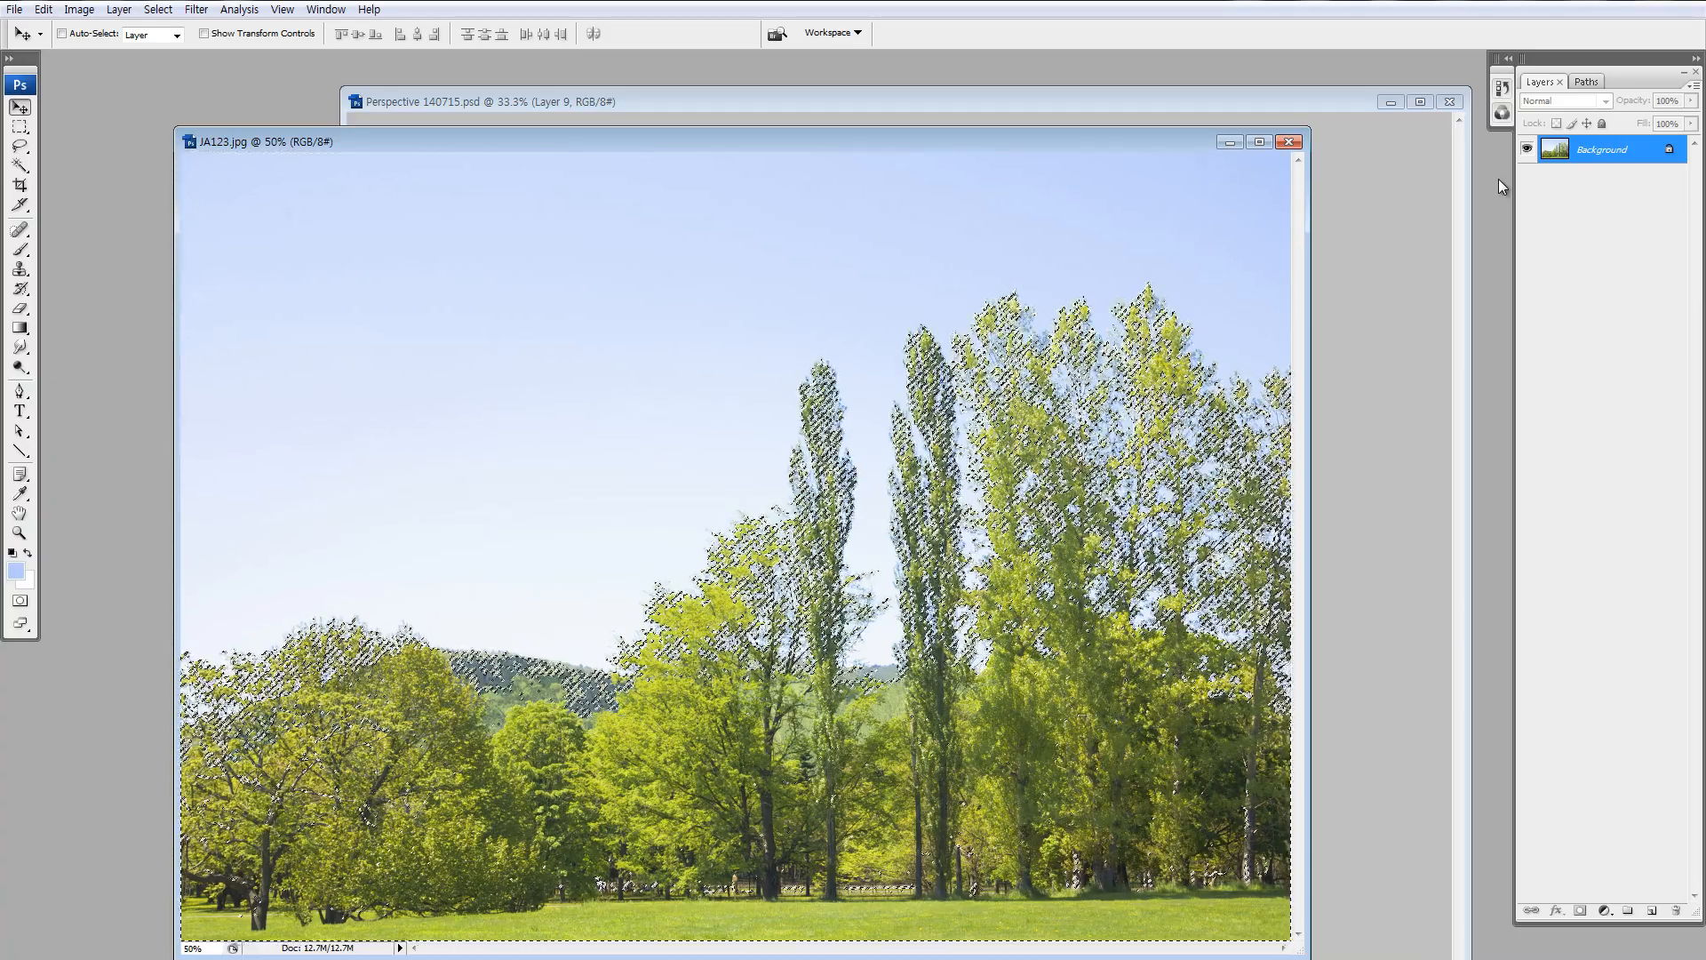
Copy the selected trees and ground to a new layer in JA123.jpg, hide the Background, and copy the cutout into the perspective document above Layer 9.
key("ctrl+j")
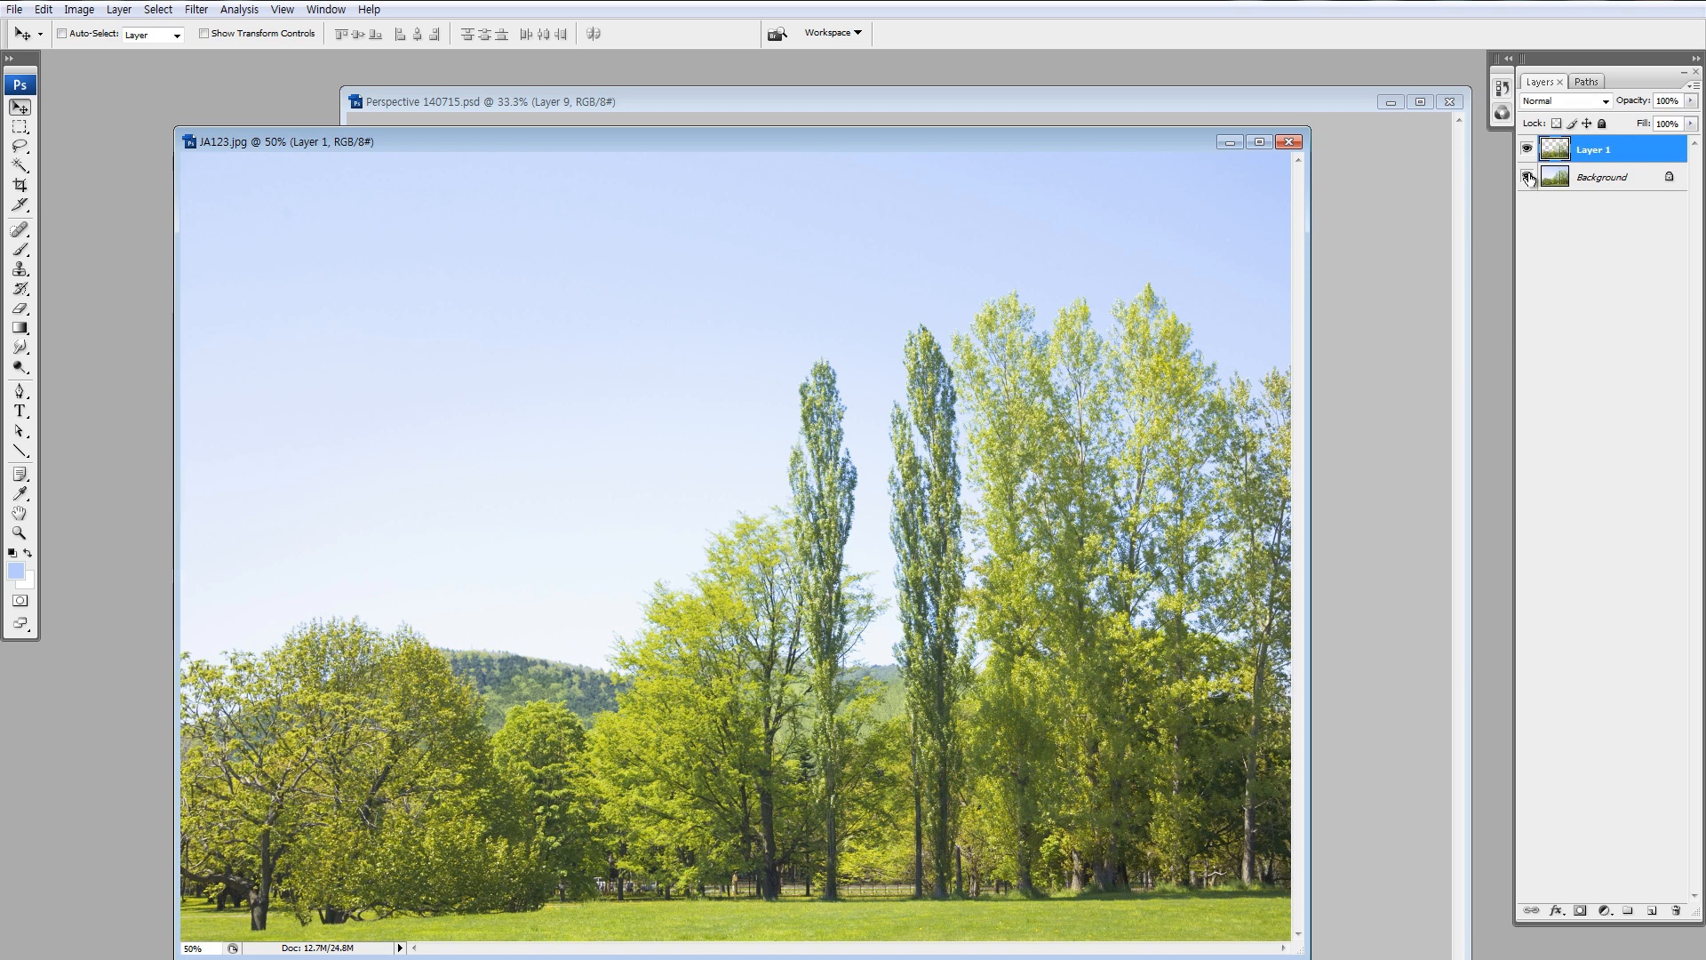
left_click(1526, 177)
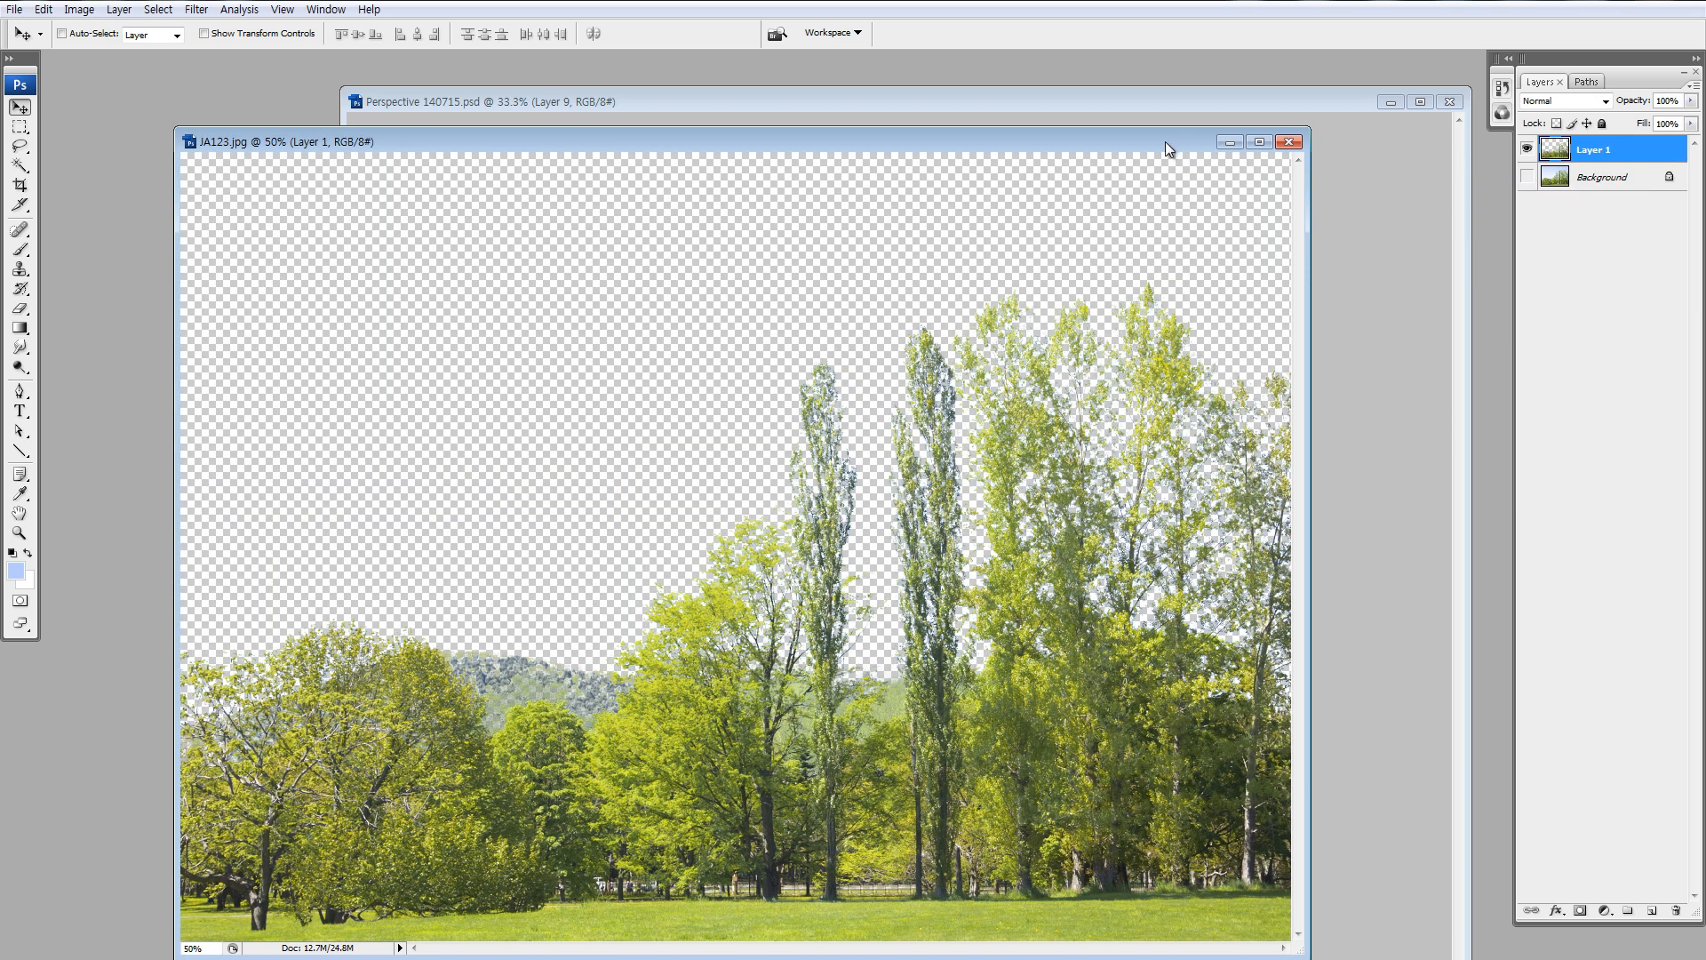
left_click_drag(1163, 142, 775, 192)
left_click_drag(1575, 153, 875, 492)
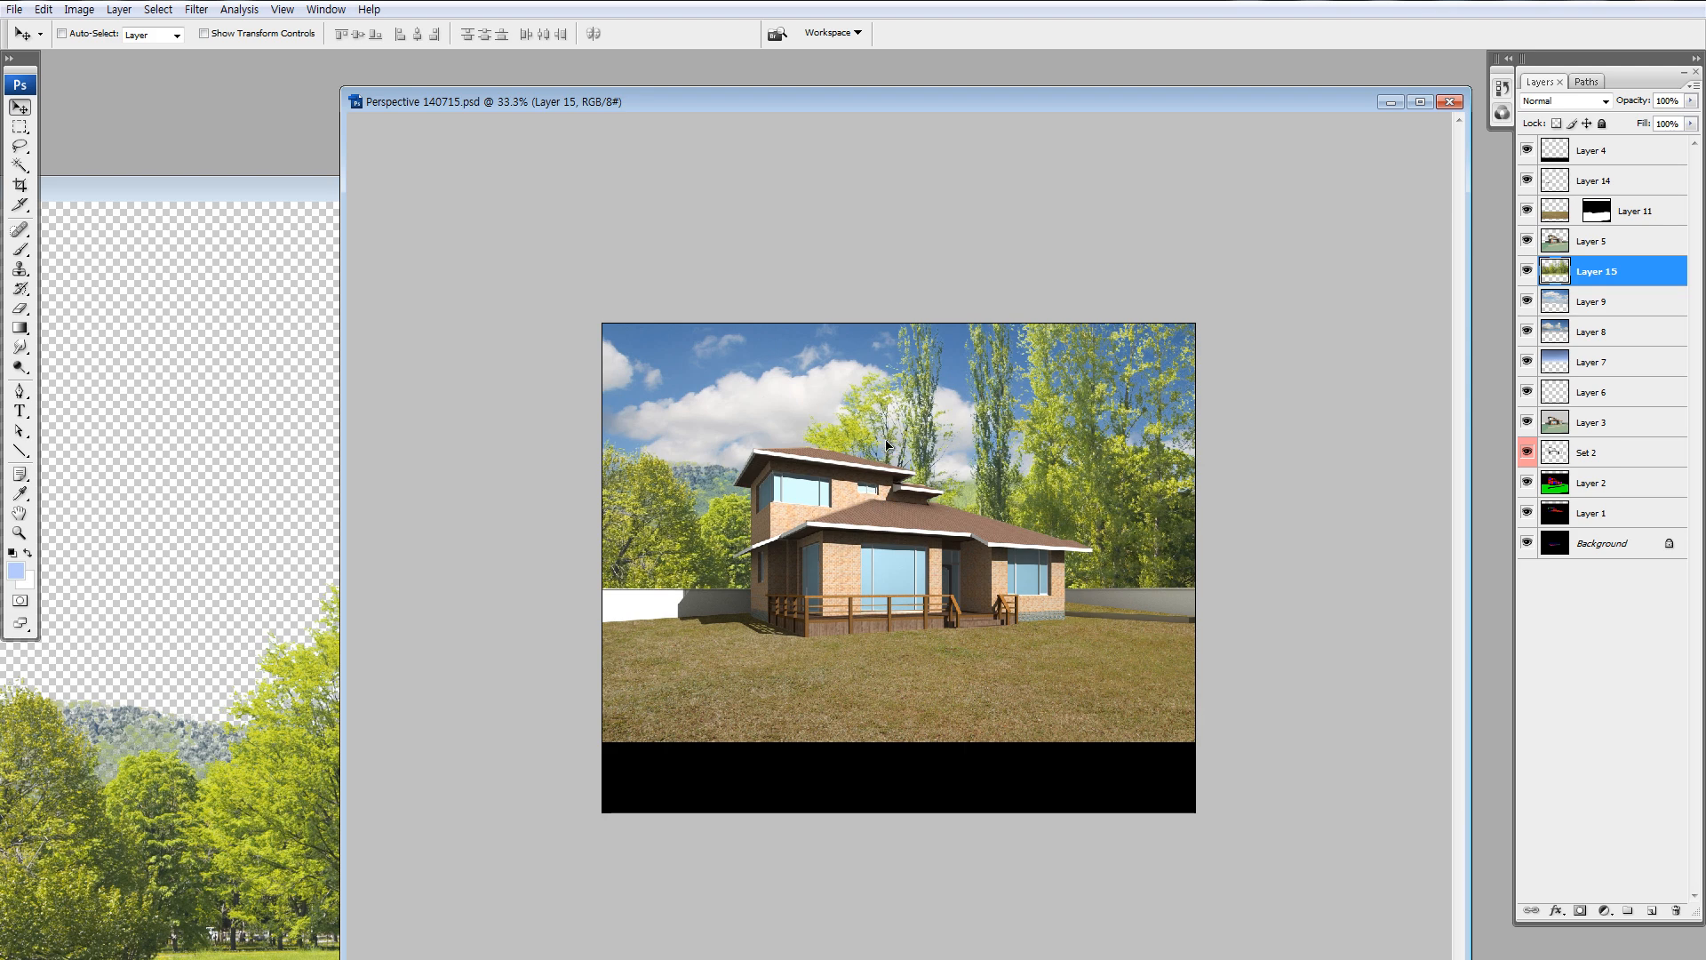
Try the tree cutout flipped horizontally, scaled down and shifted toward the house's left side.
key("ctrl+t")
right_click(886, 441)
left_click(955, 671)
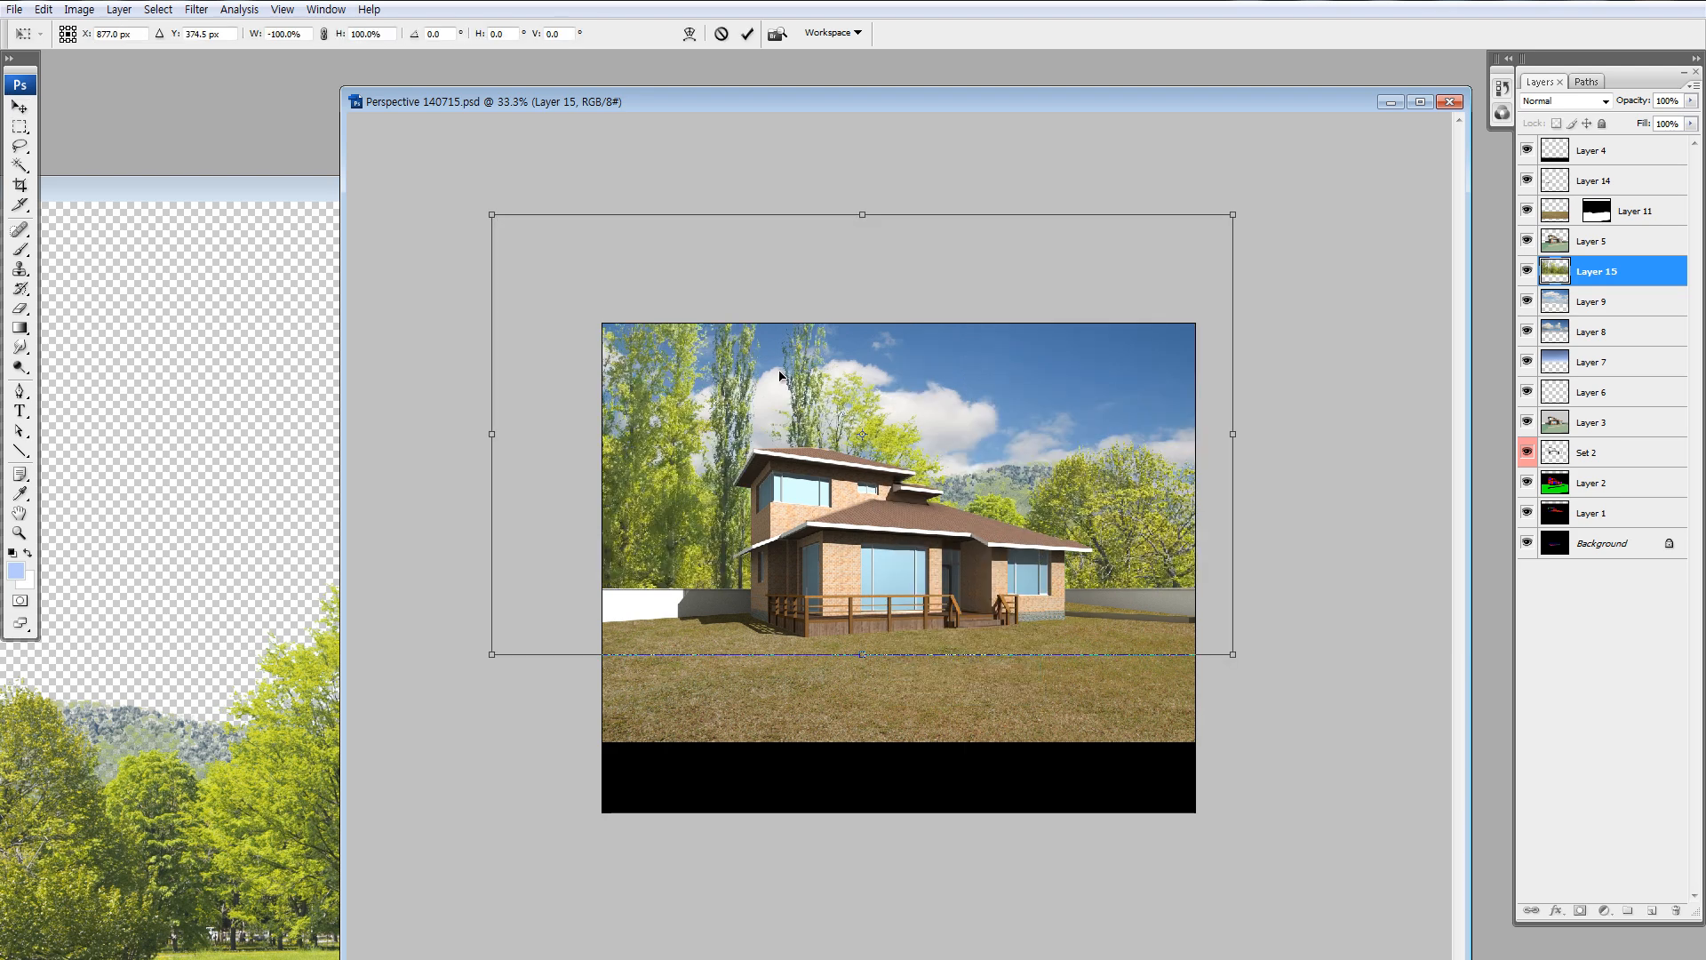
left_click_drag(1236, 213, 1038, 362)
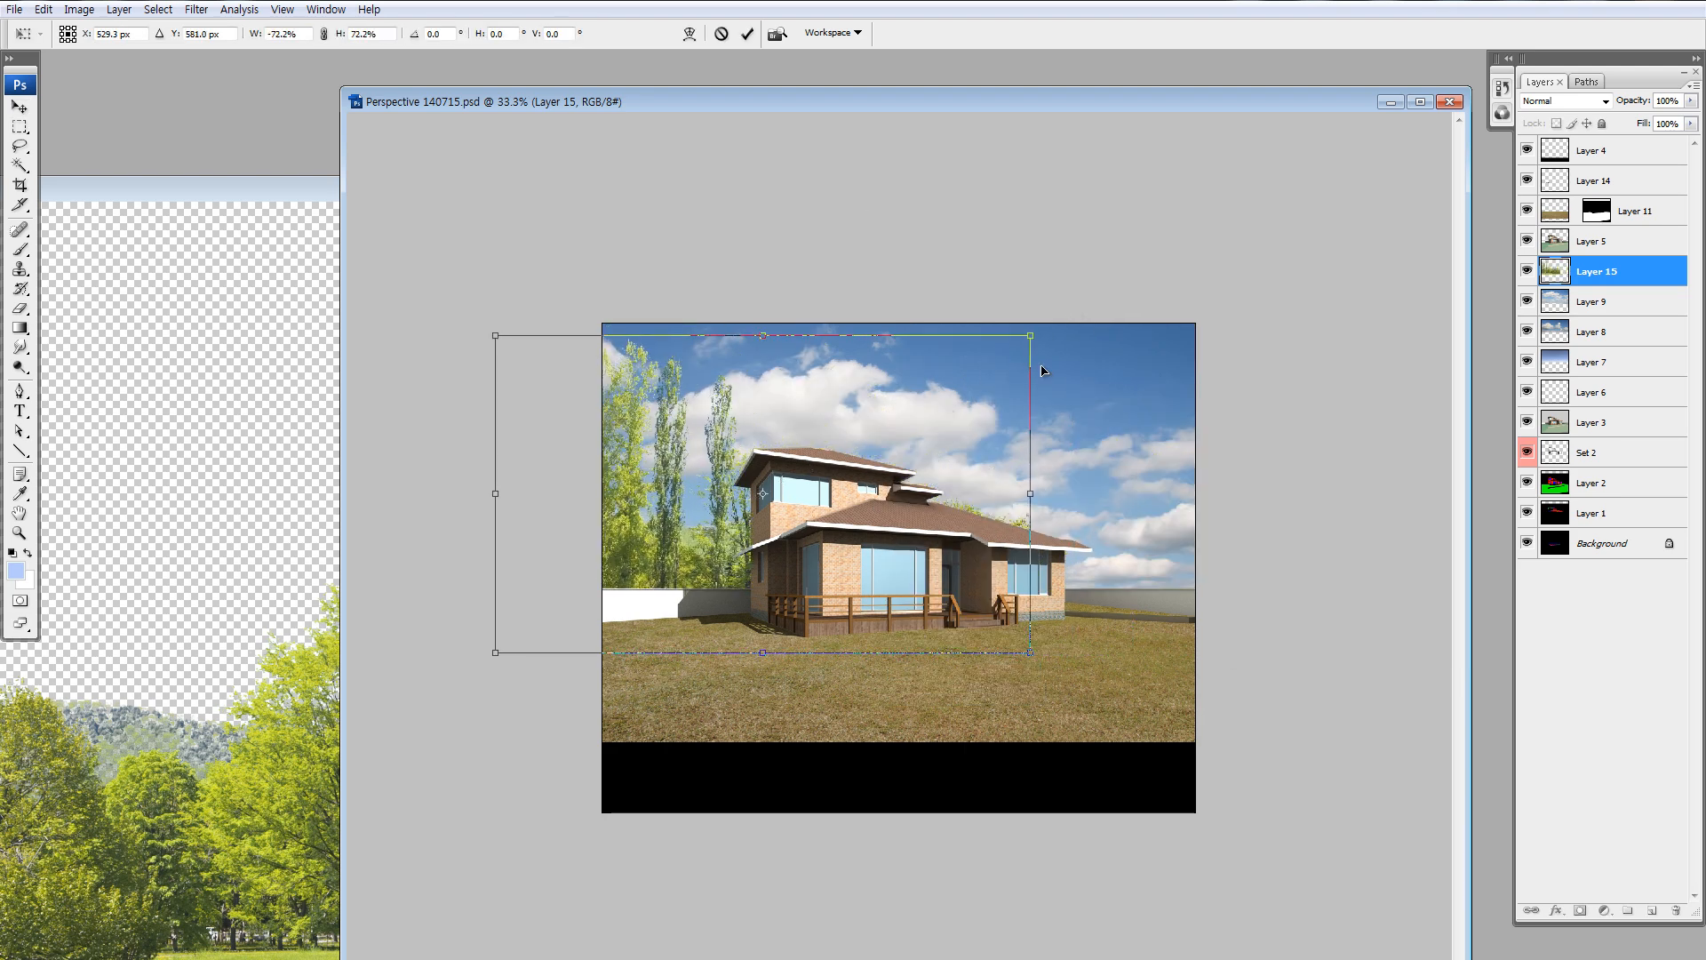
left_click_drag(931, 417, 1017, 390)
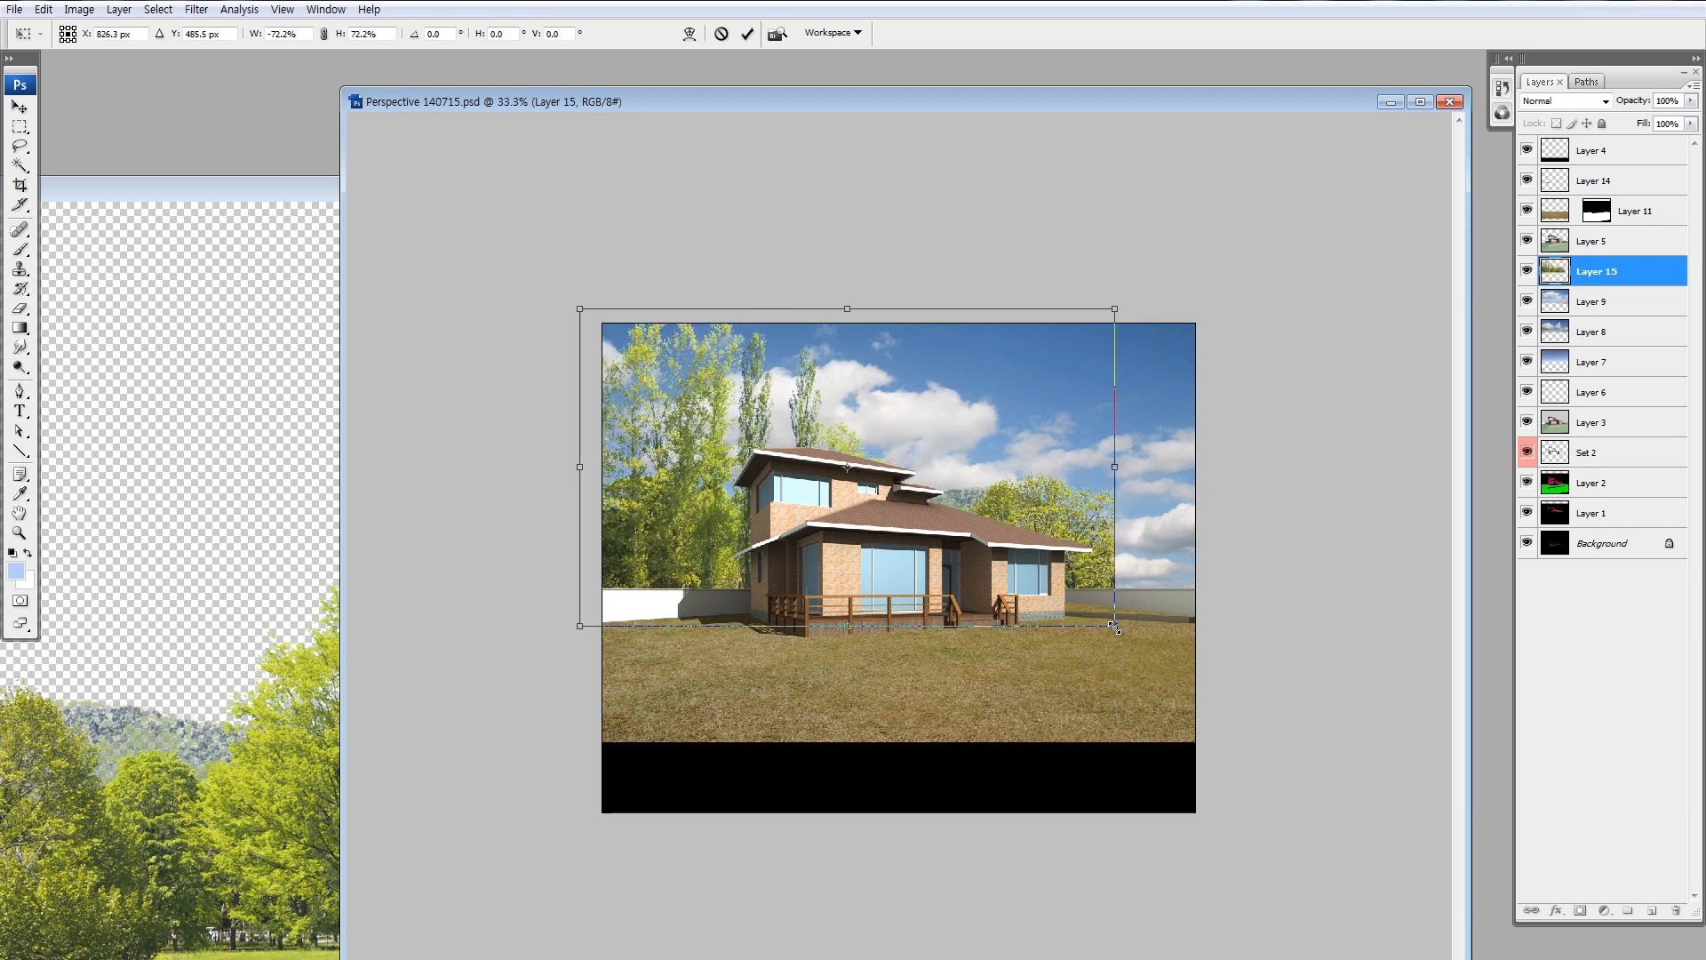
left_click_drag(1114, 627, 979, 516)
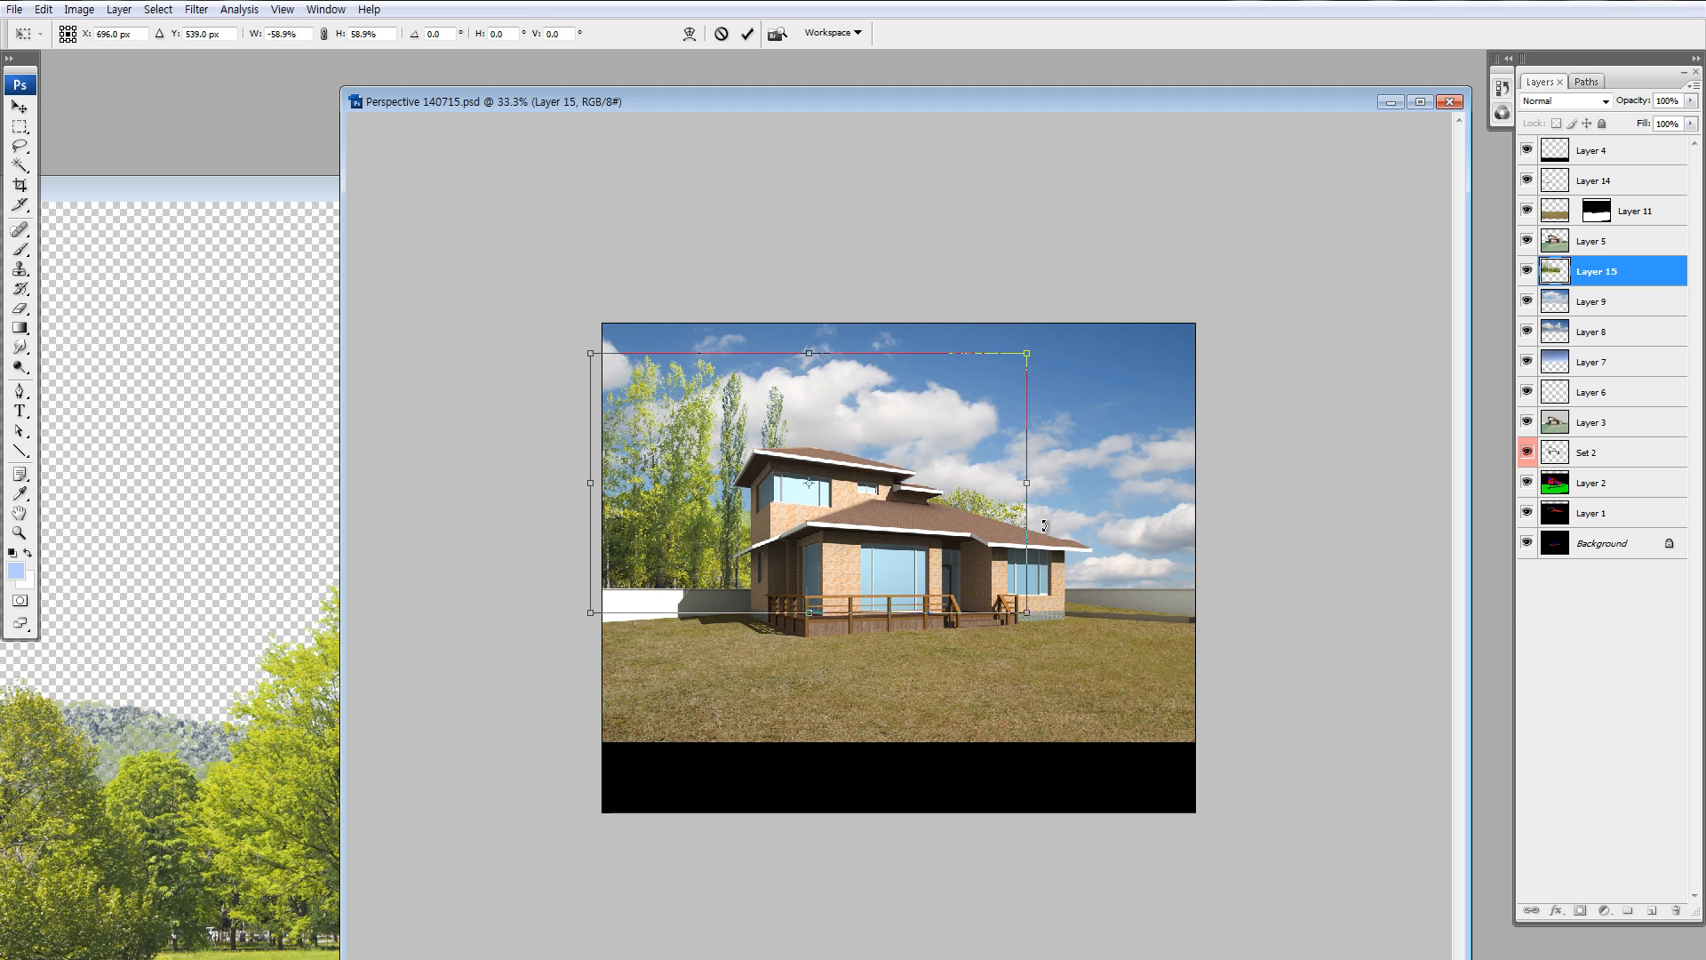
left_click_drag(1030, 615, 1050, 626)
key("Return")
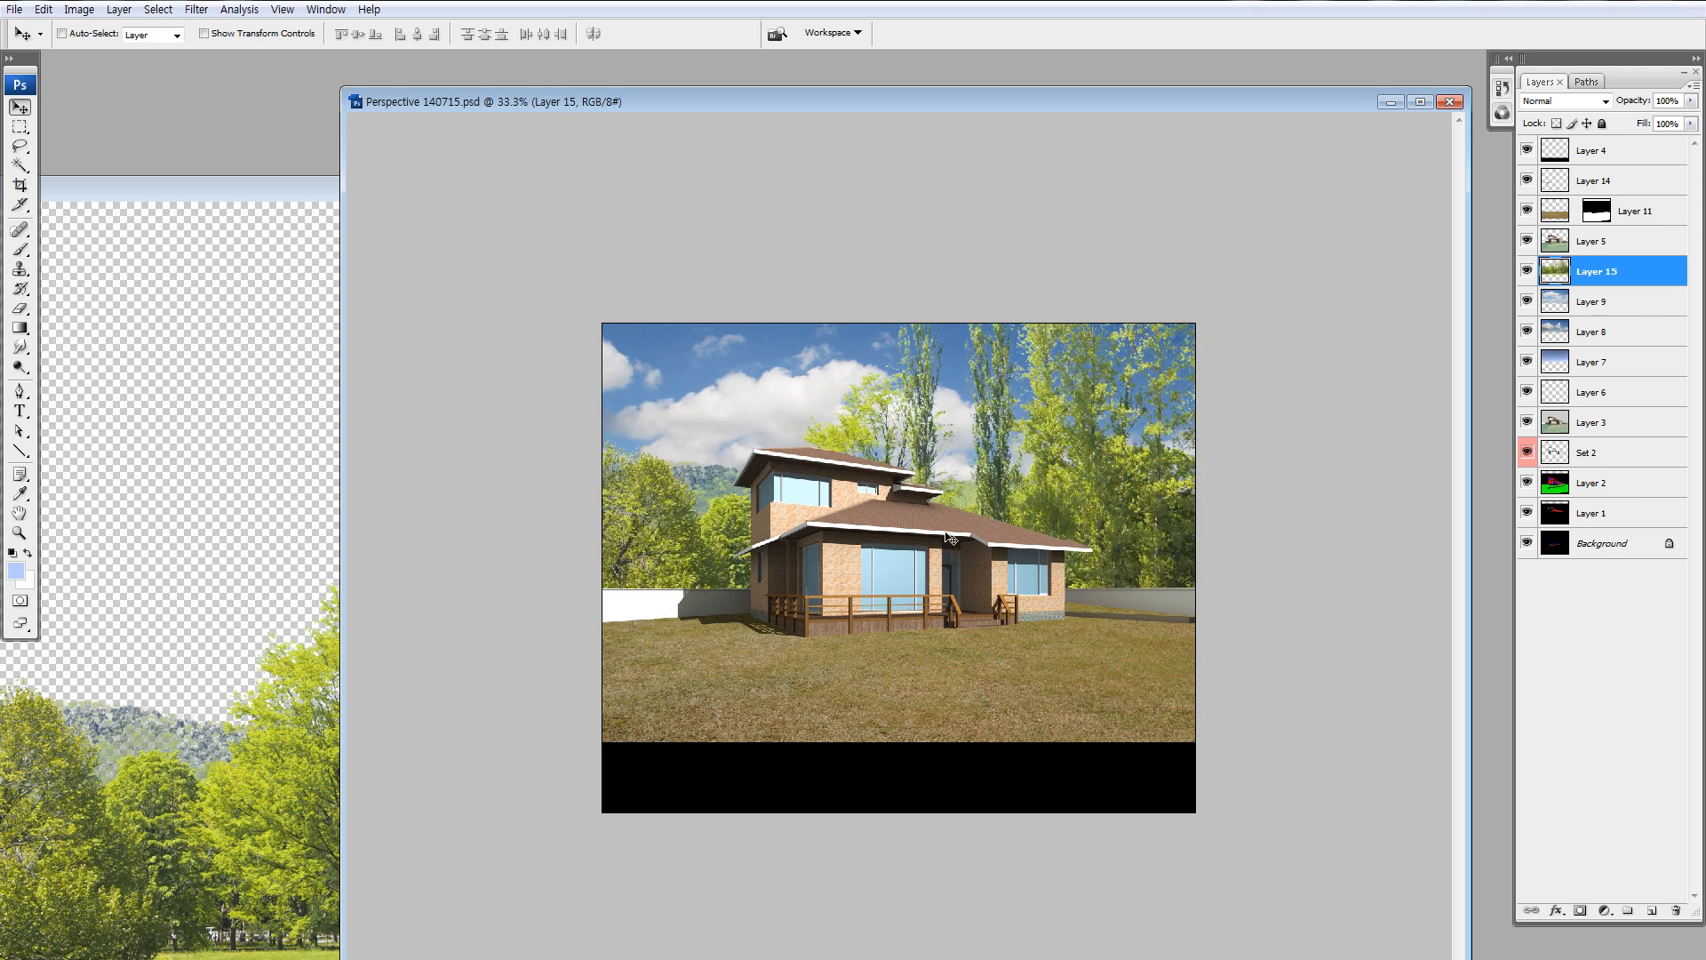
Flip the tree cutout horizontally, scale it to about 81.6% and lower it behind the house to span the picture width.
key("ctrl+t")
right_click(1016, 386)
left_click(1079, 614)
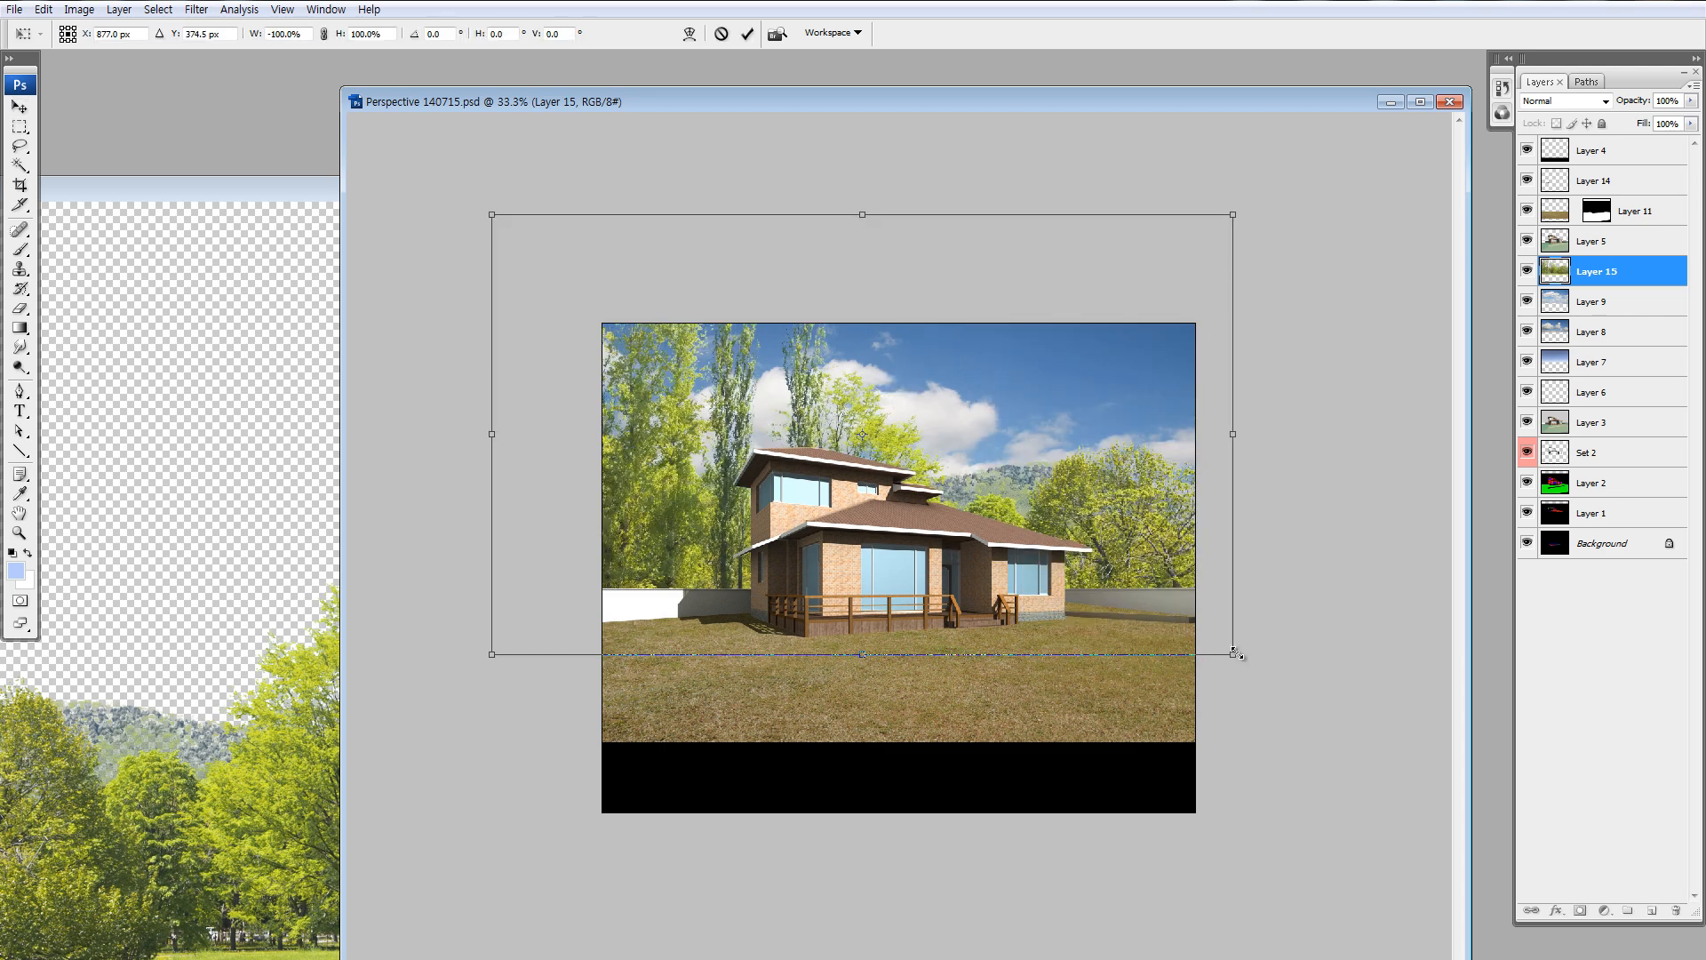
left_click_drag(1233, 655, 1204, 635)
left_click_drag(496, 636, 622, 579)
left_click_drag(788, 423, 788, 524)
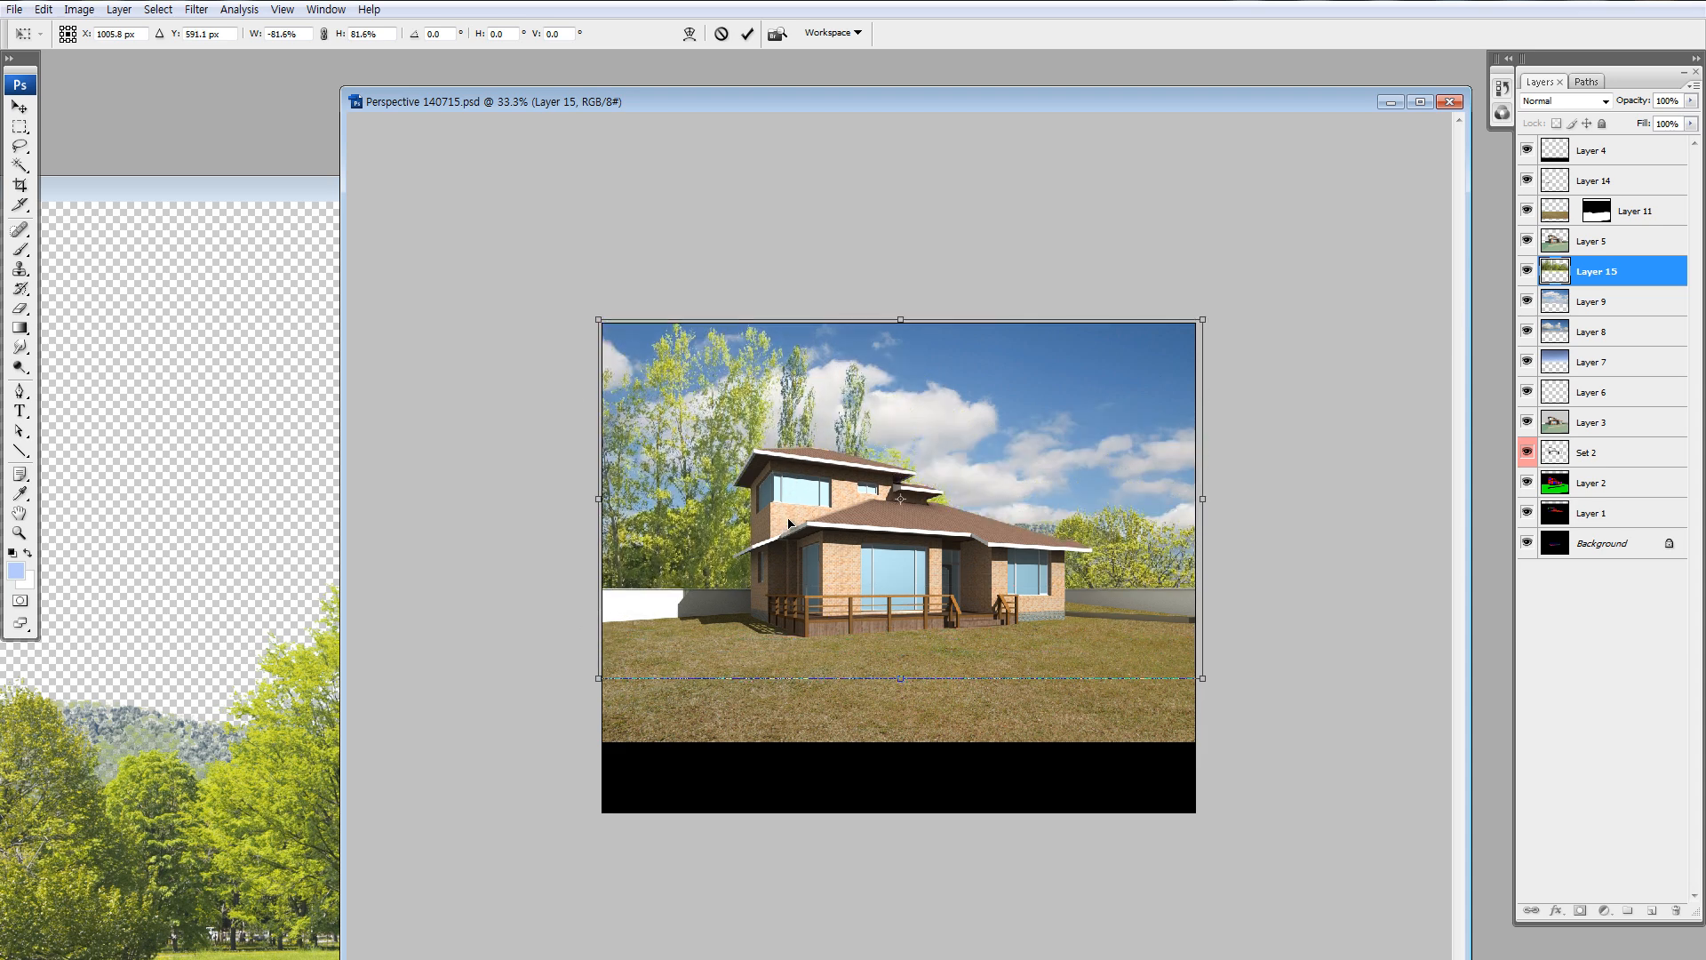
key("Return")
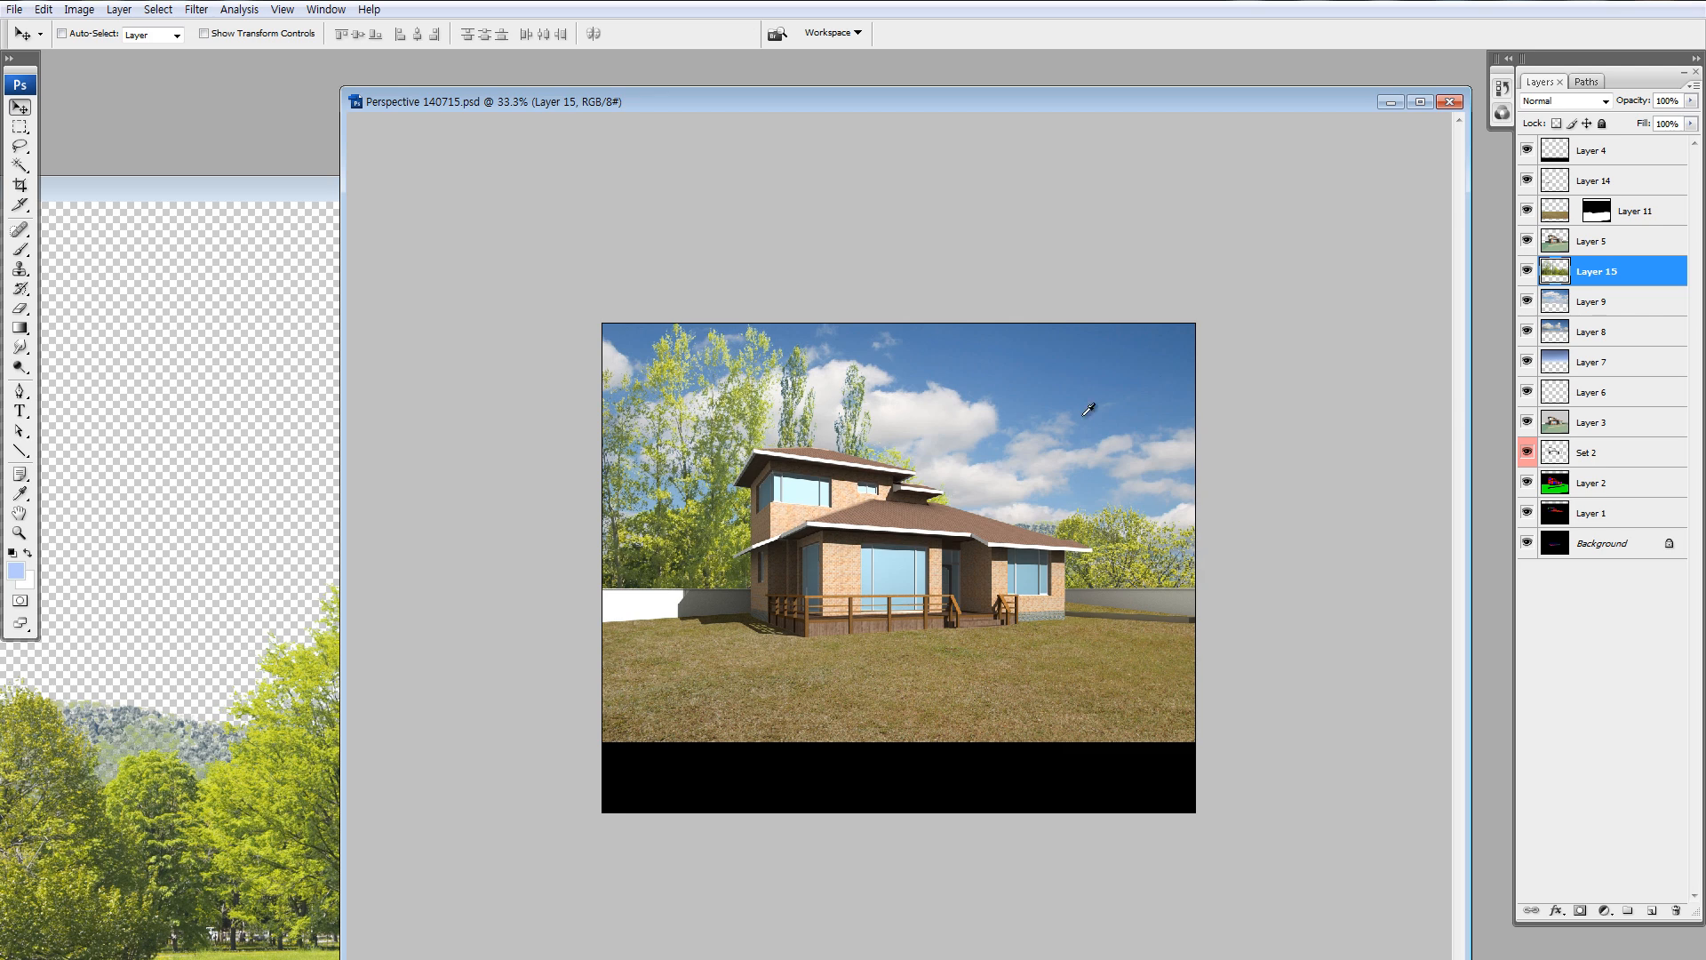
Adjust the tree layer's Hue/Saturation to hue -14, saturation +8 and lightness -26.
key("ctrl+u")
left_click(1343, 721)
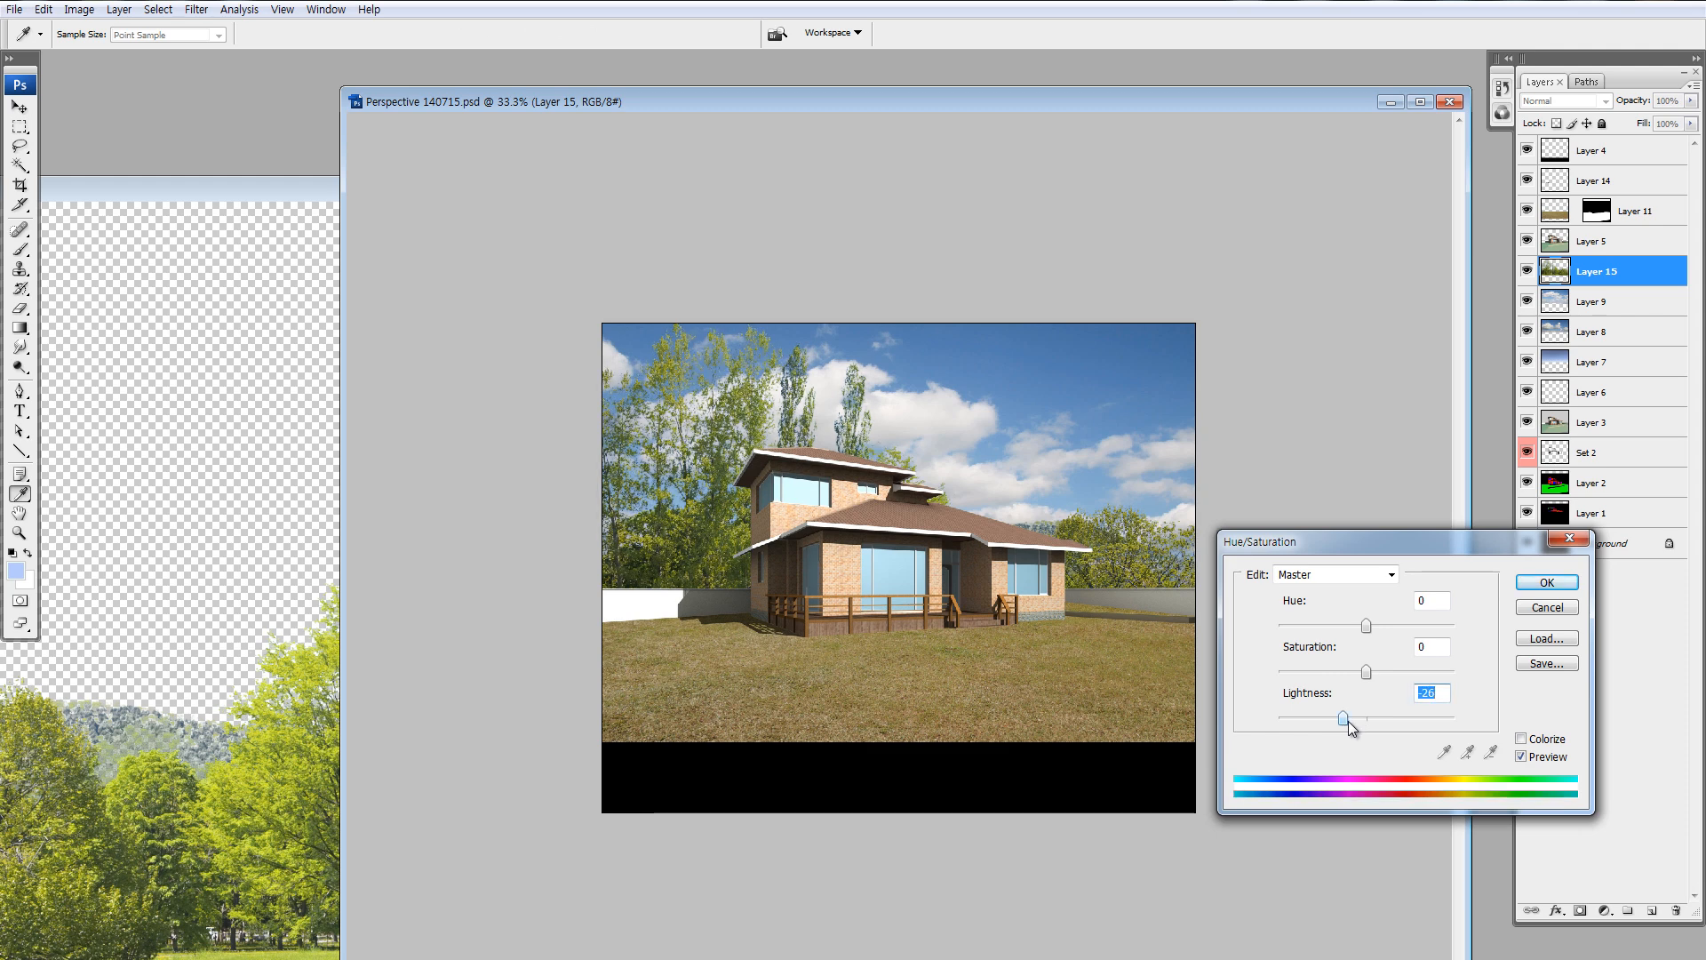
left_click_drag(1366, 626, 1391, 677)
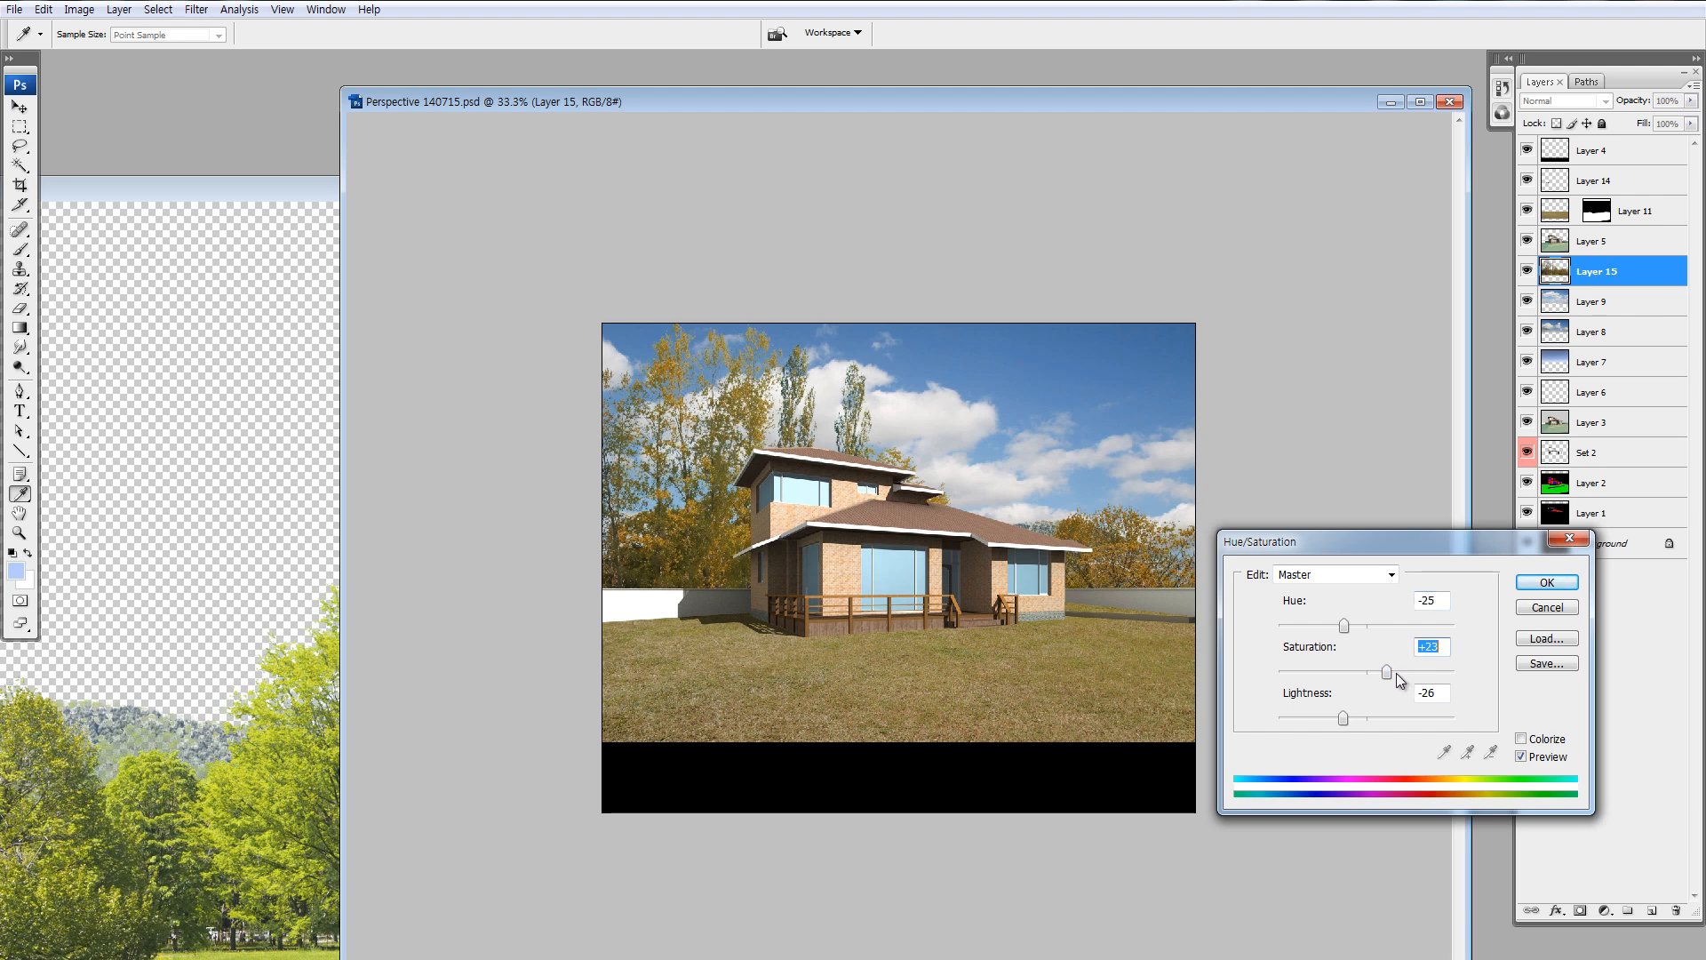
left_click_drag(1392, 680, 1356, 629)
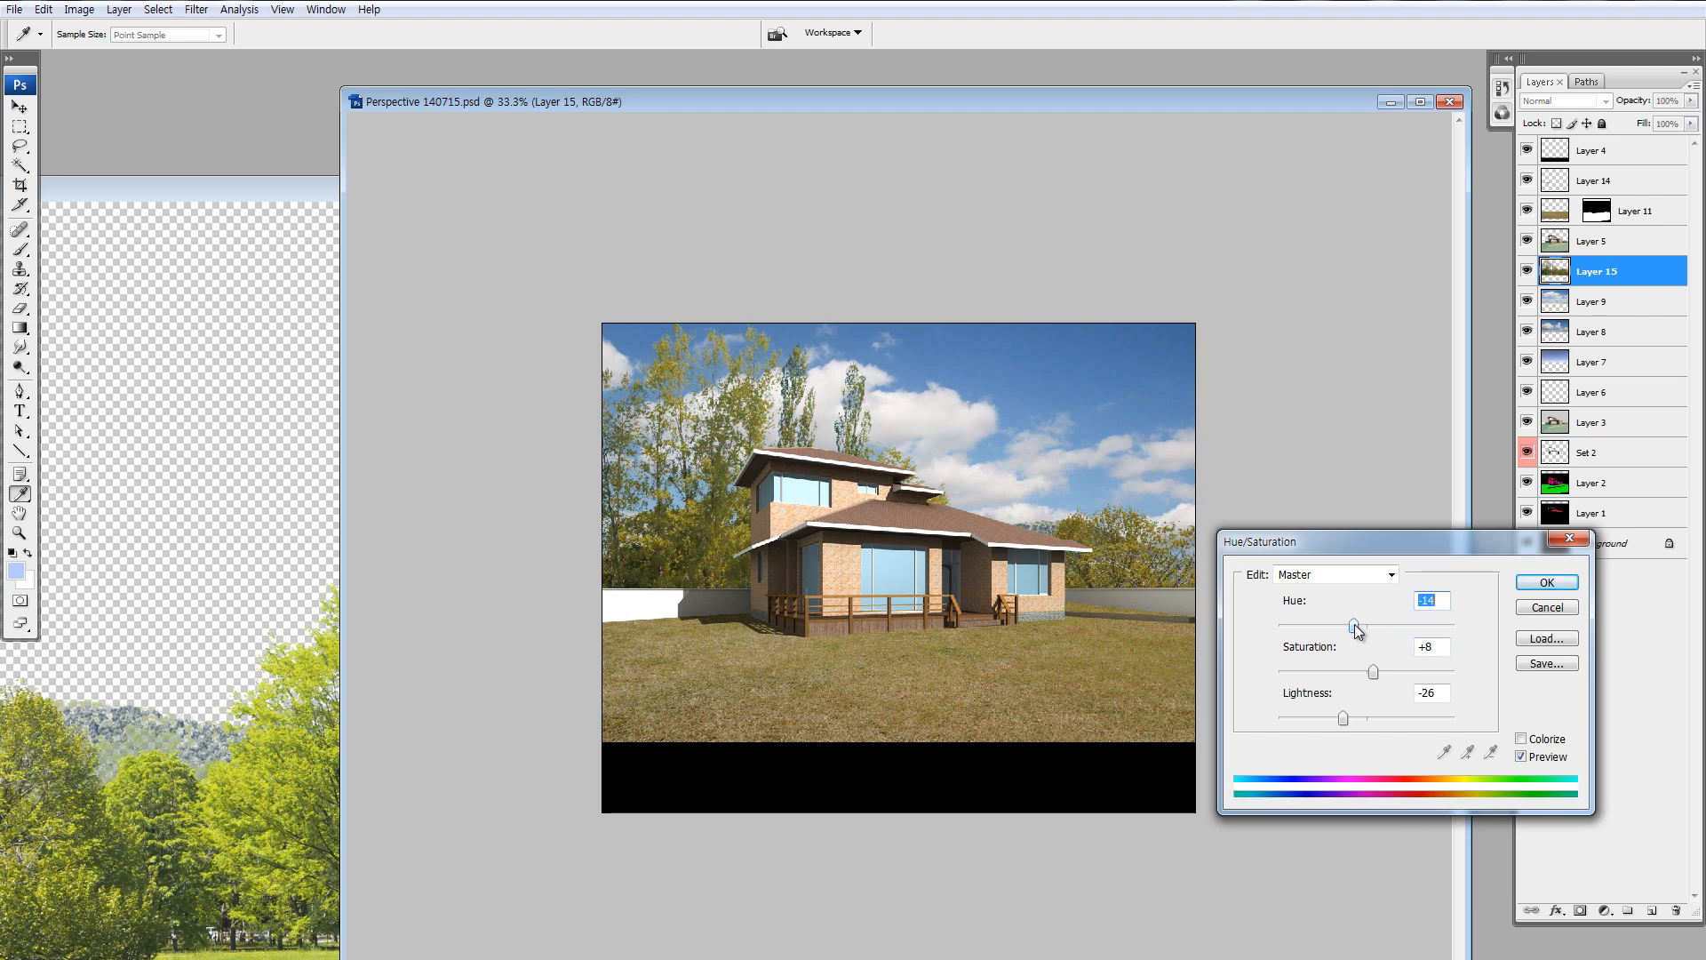
left_click(1547, 582)
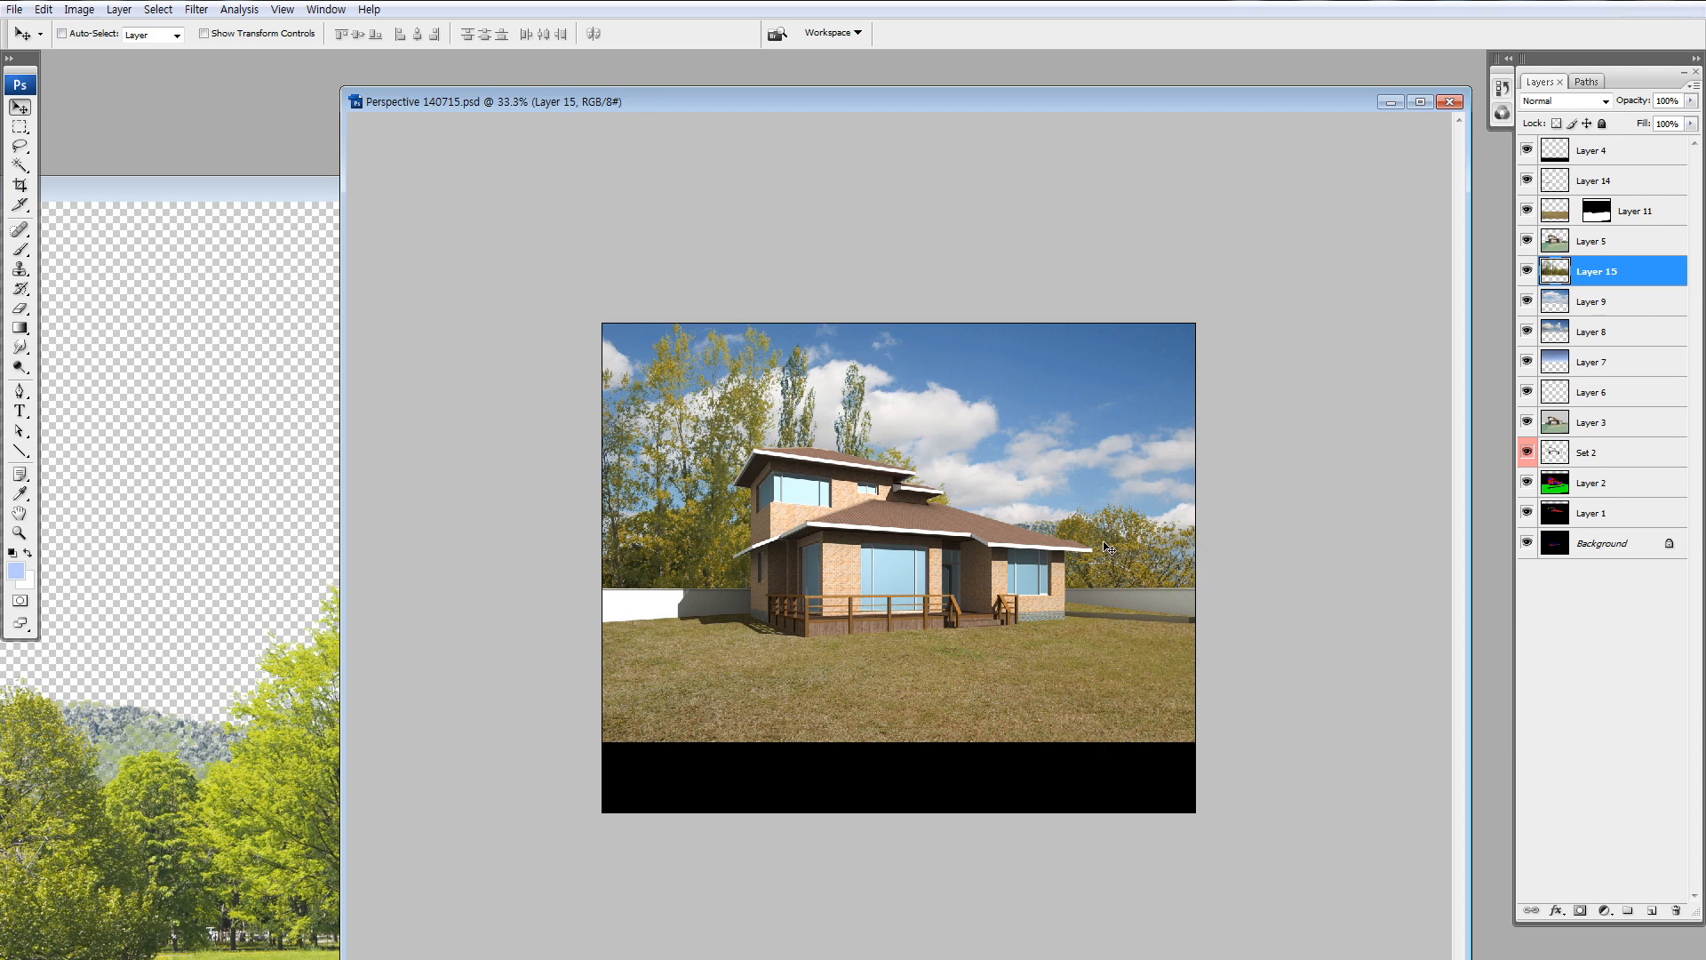
Close JA123.jpg without saving its changes.
left_click(286, 761)
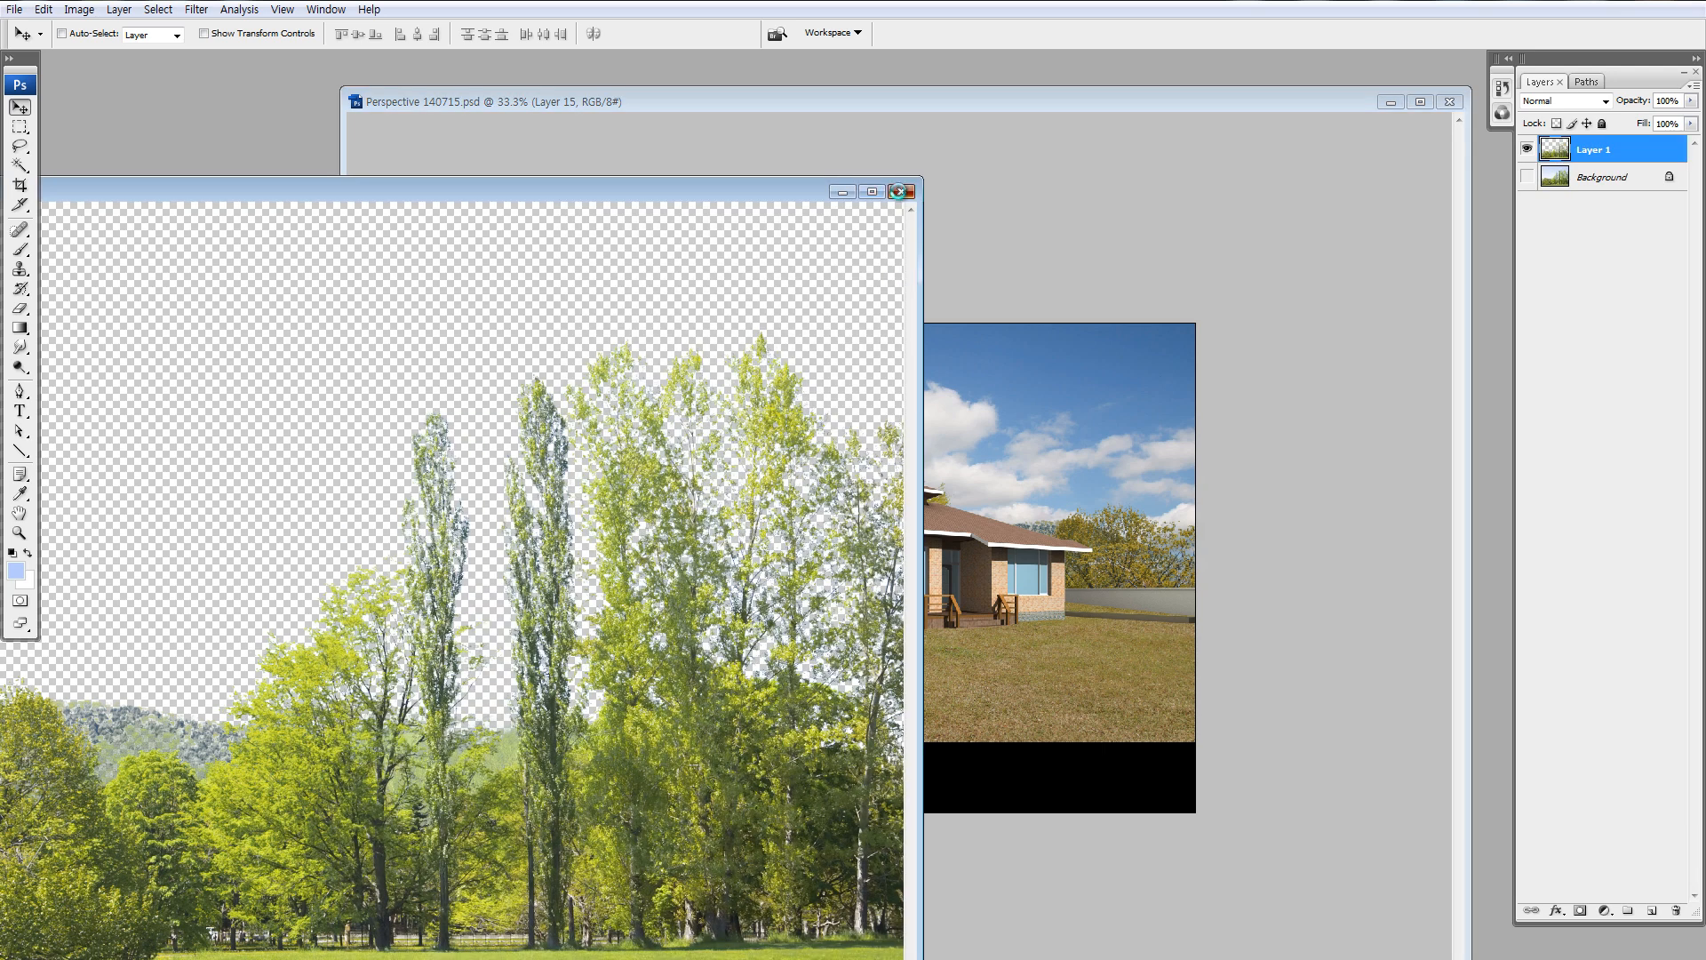
left_click(897, 191)
left_click(849, 384)
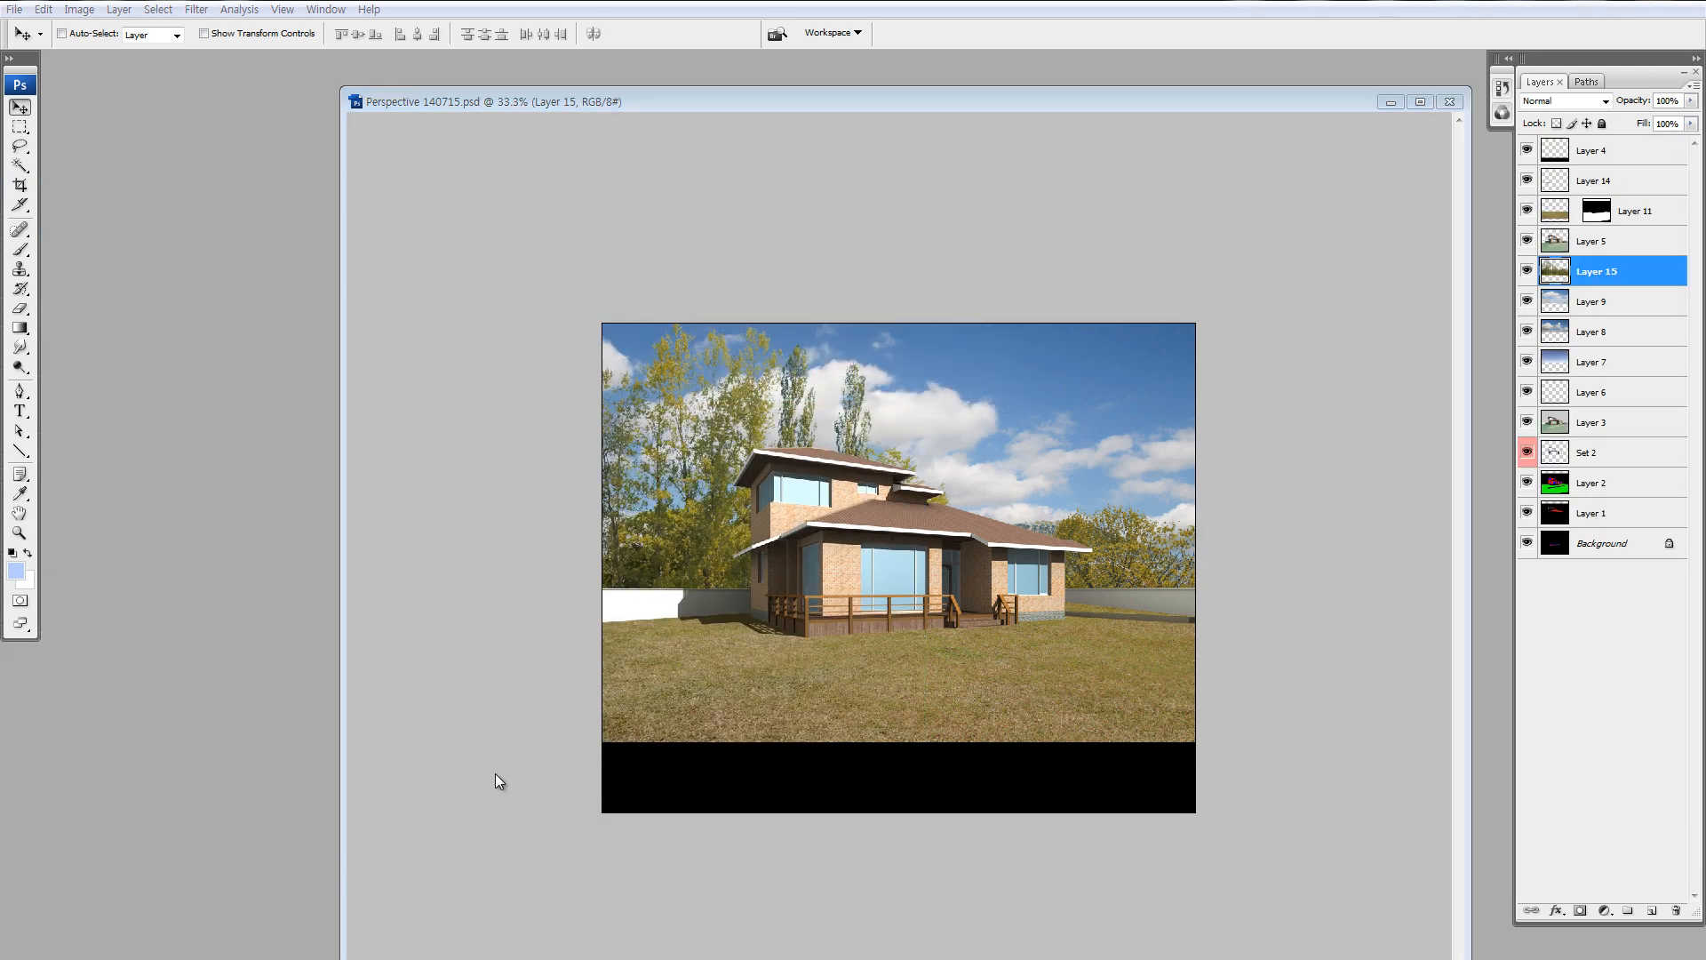
Open 3-7_34.psd from the perspective 140715 folder and copy its hill layer into the perspective document above Layer 15.
key("alt+Tab")
left_click(1036, 651)
scroll(1031, 653, "up", 5)
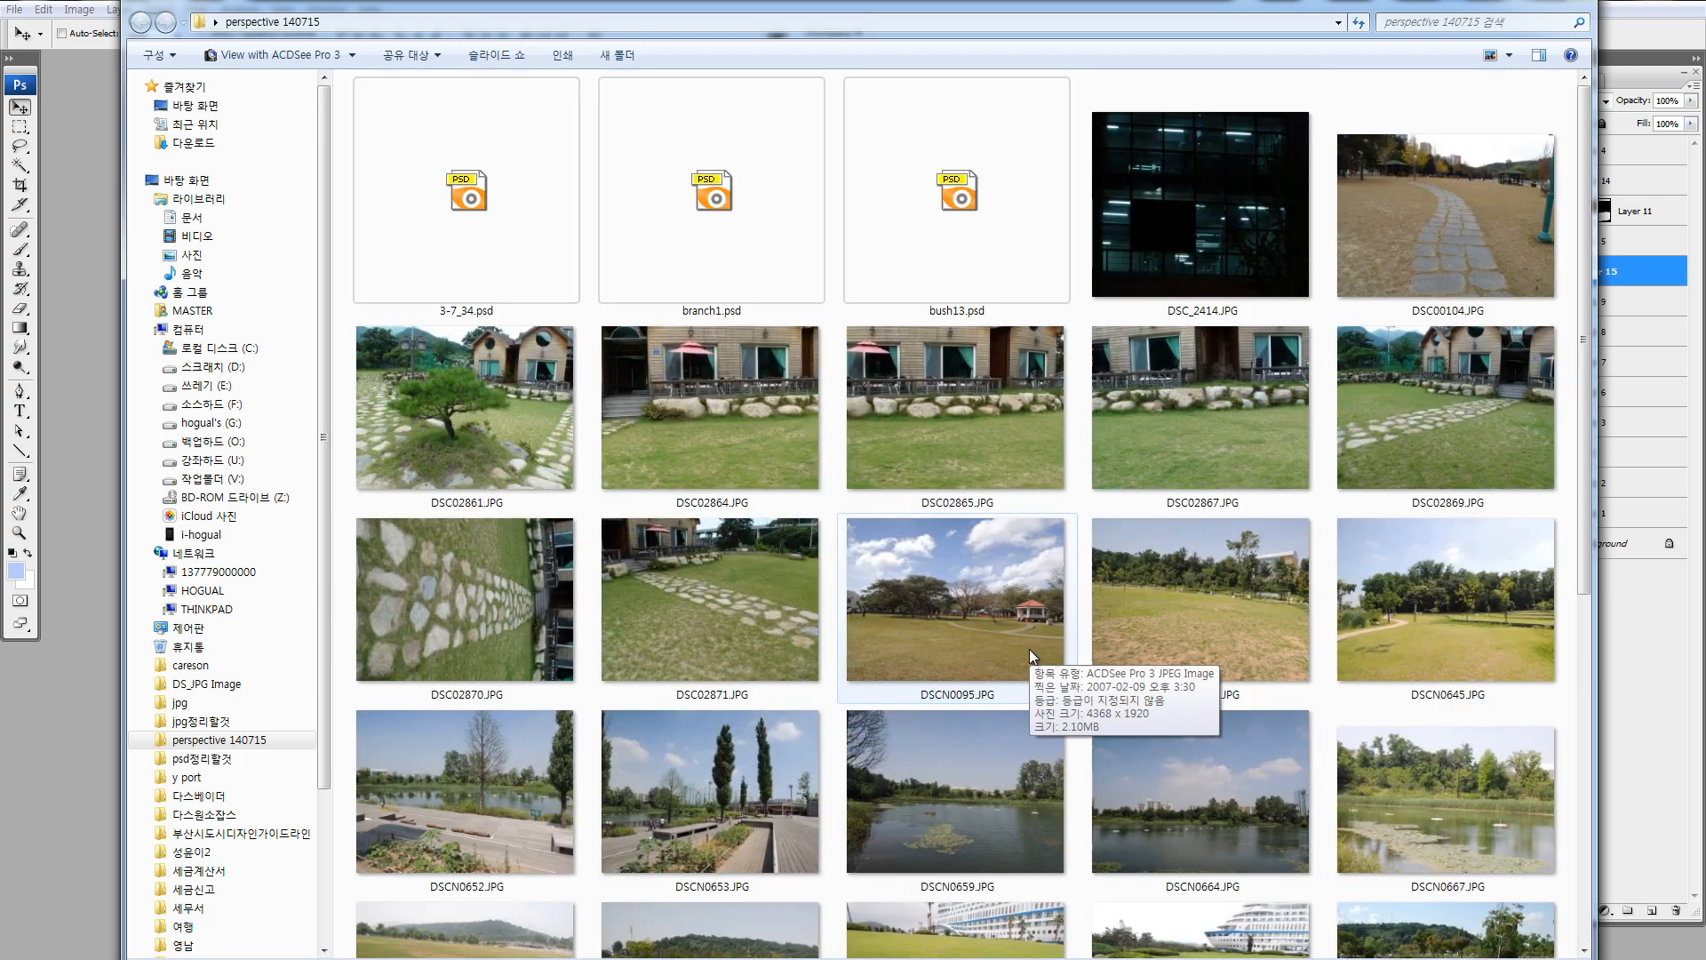
scroll(924, 702, "down", 5)
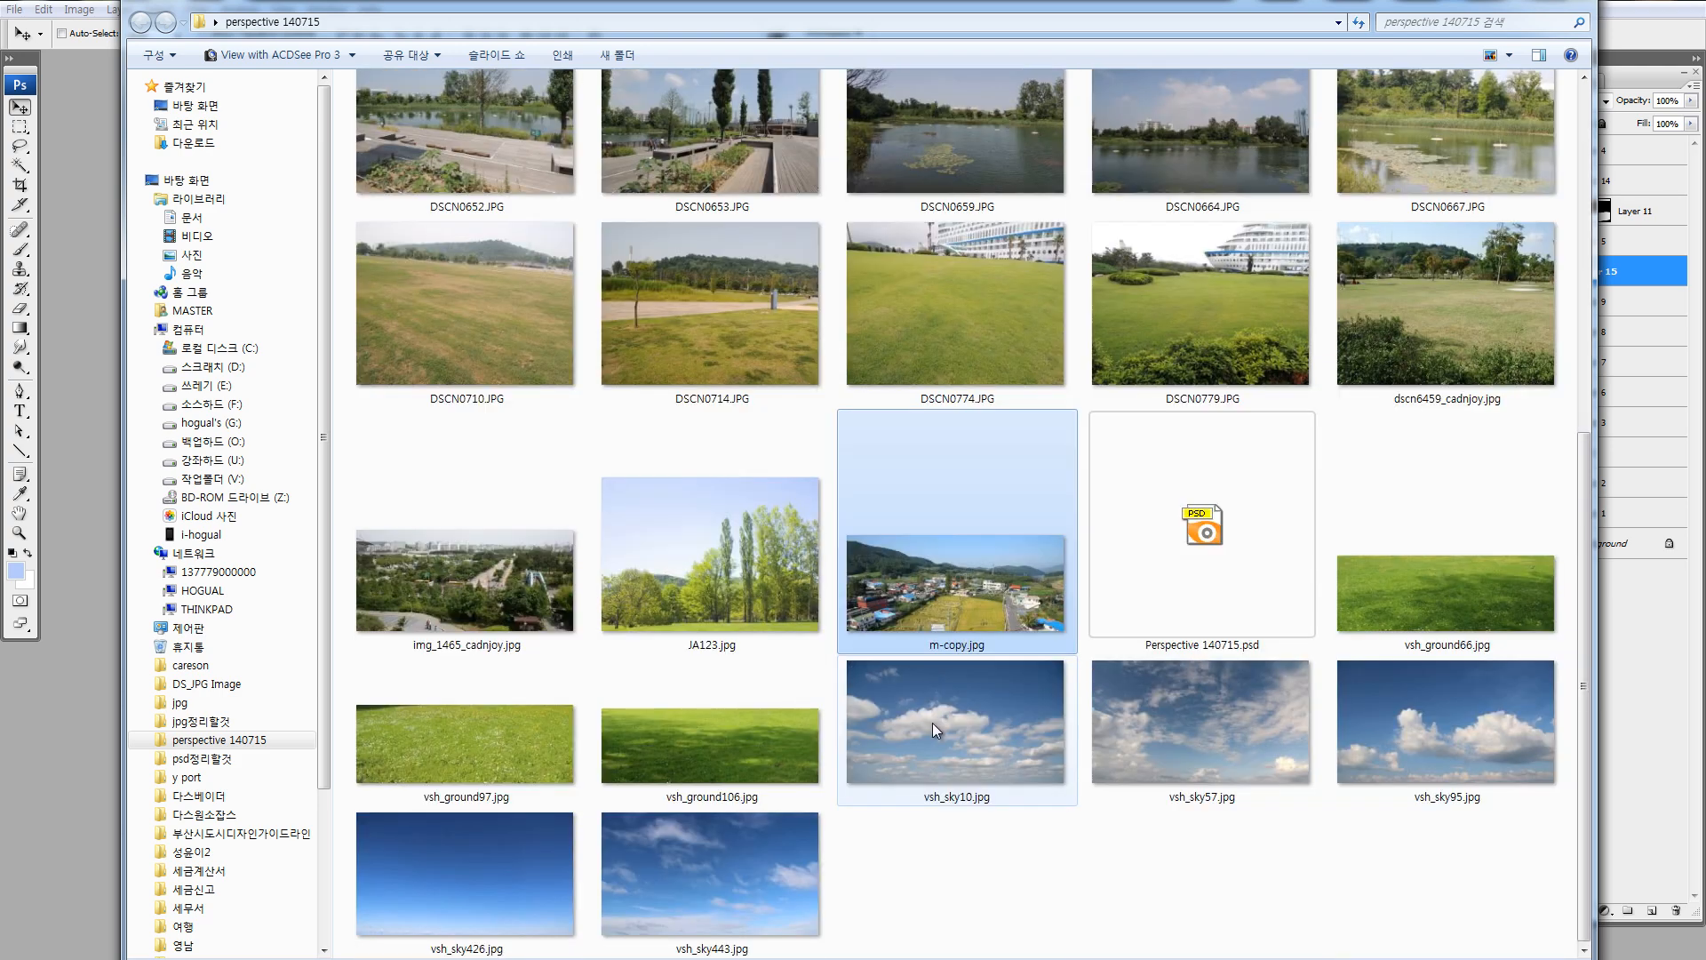
scroll(931, 722, "up", 5)
left_click(458, 254)
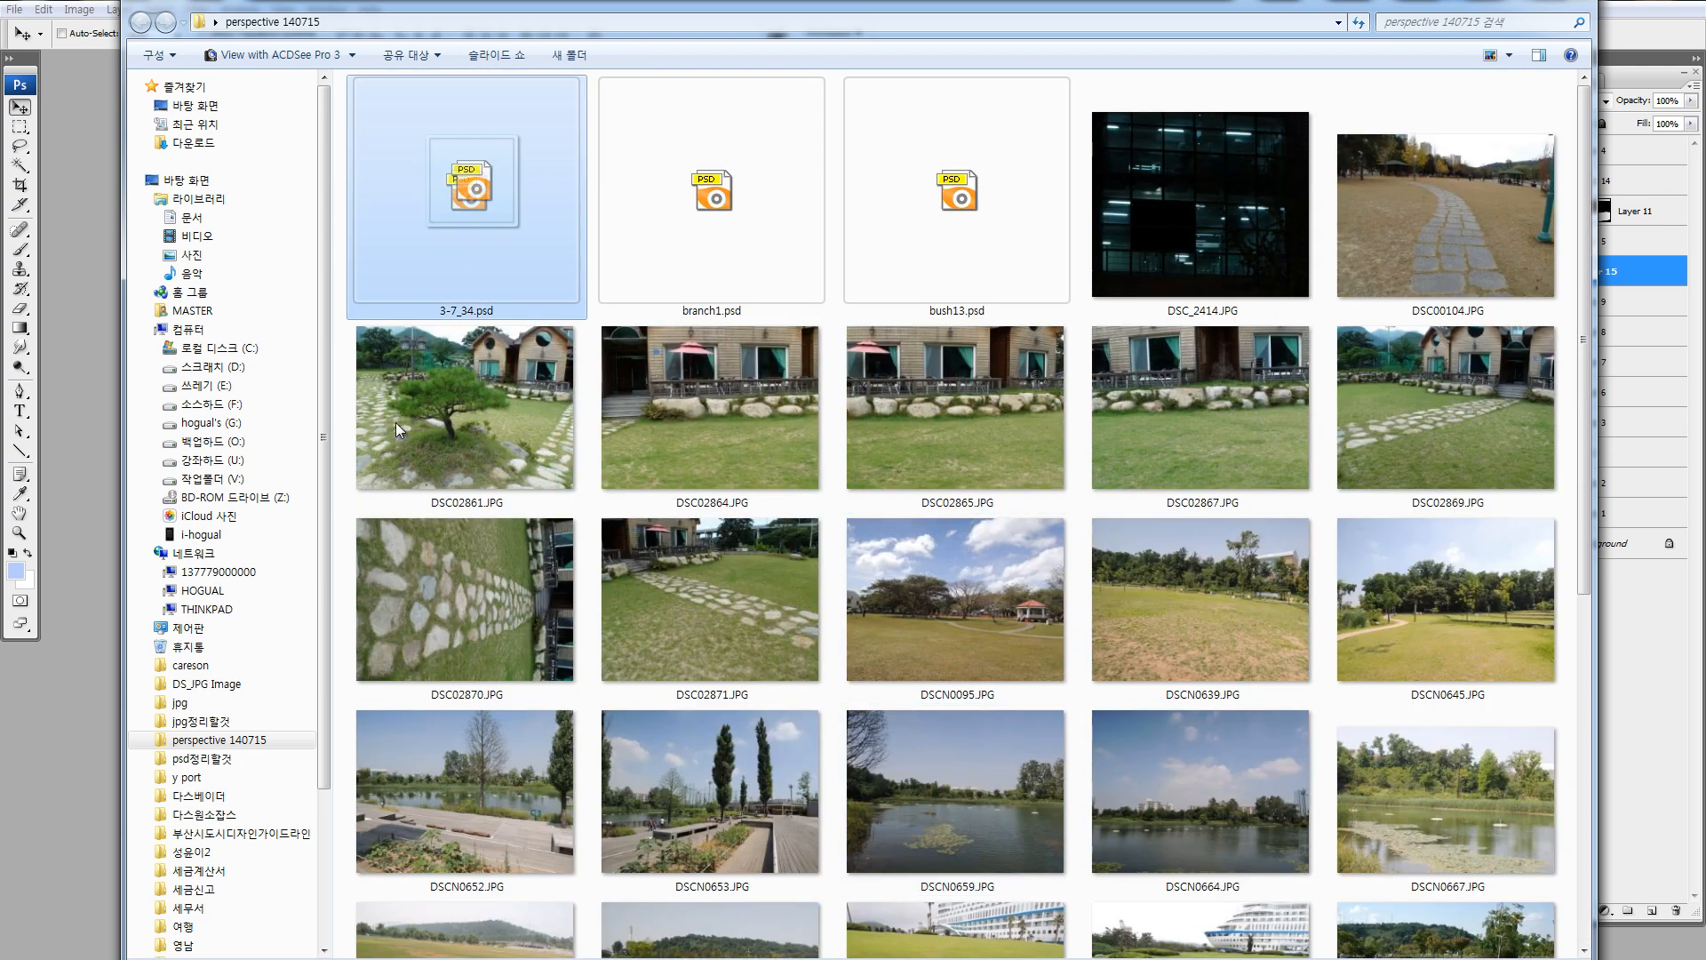
left_click_drag(396, 423, 94, 738)
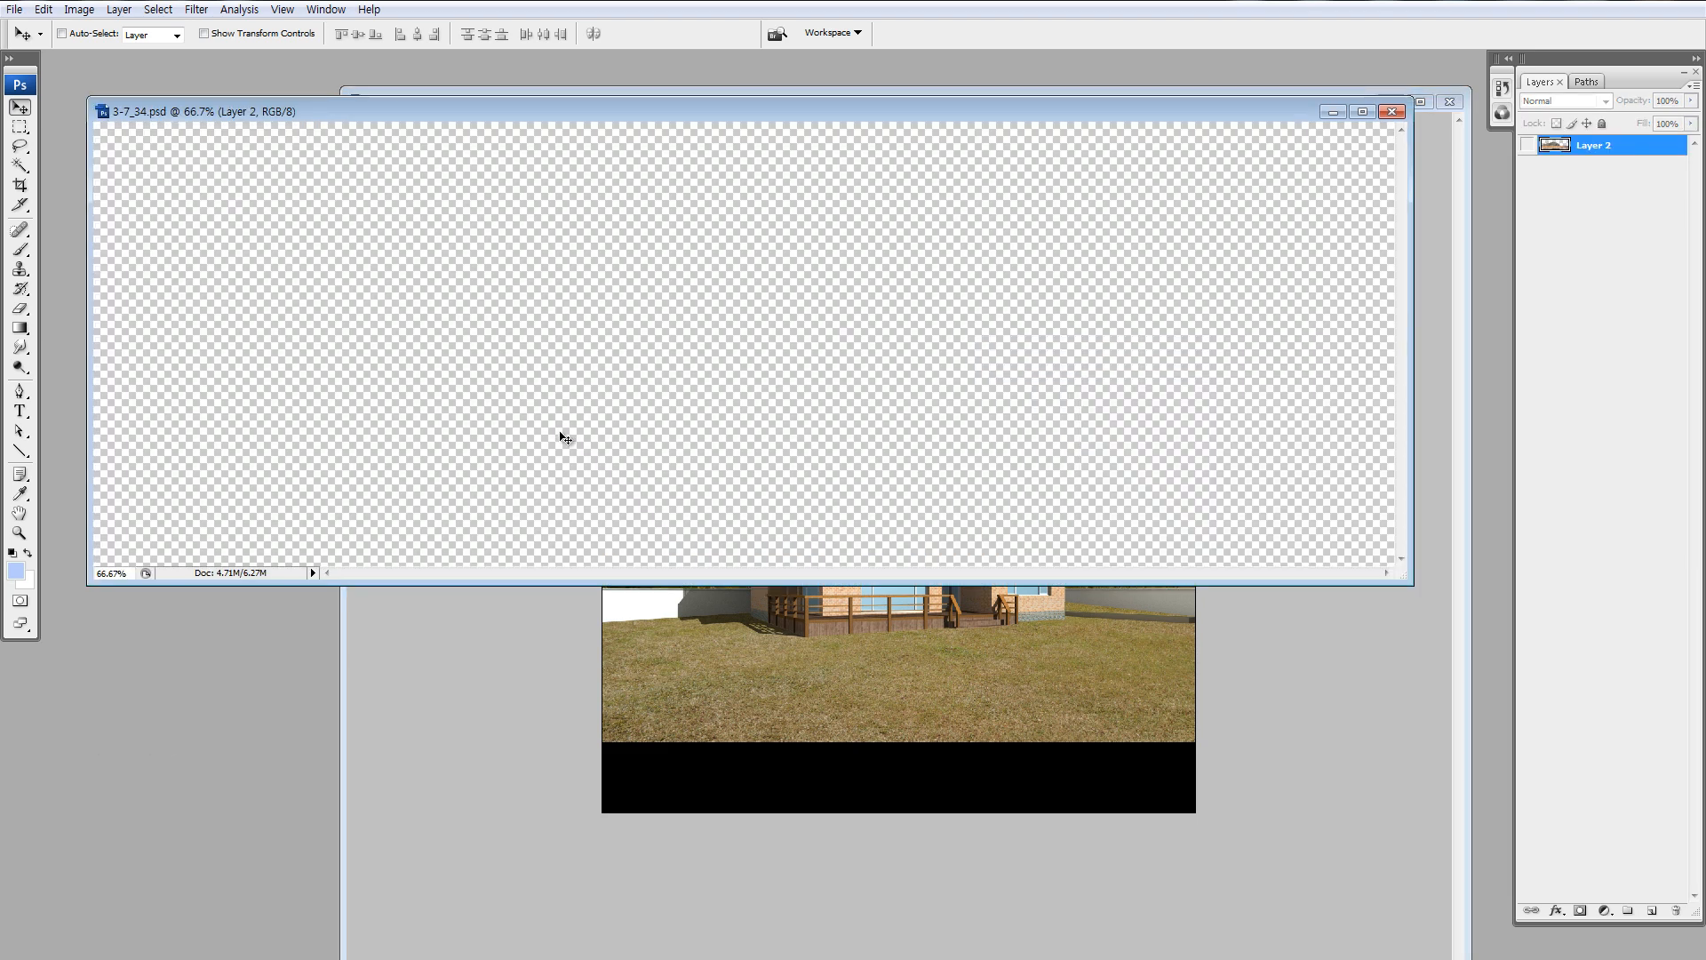
left_click(847, 591)
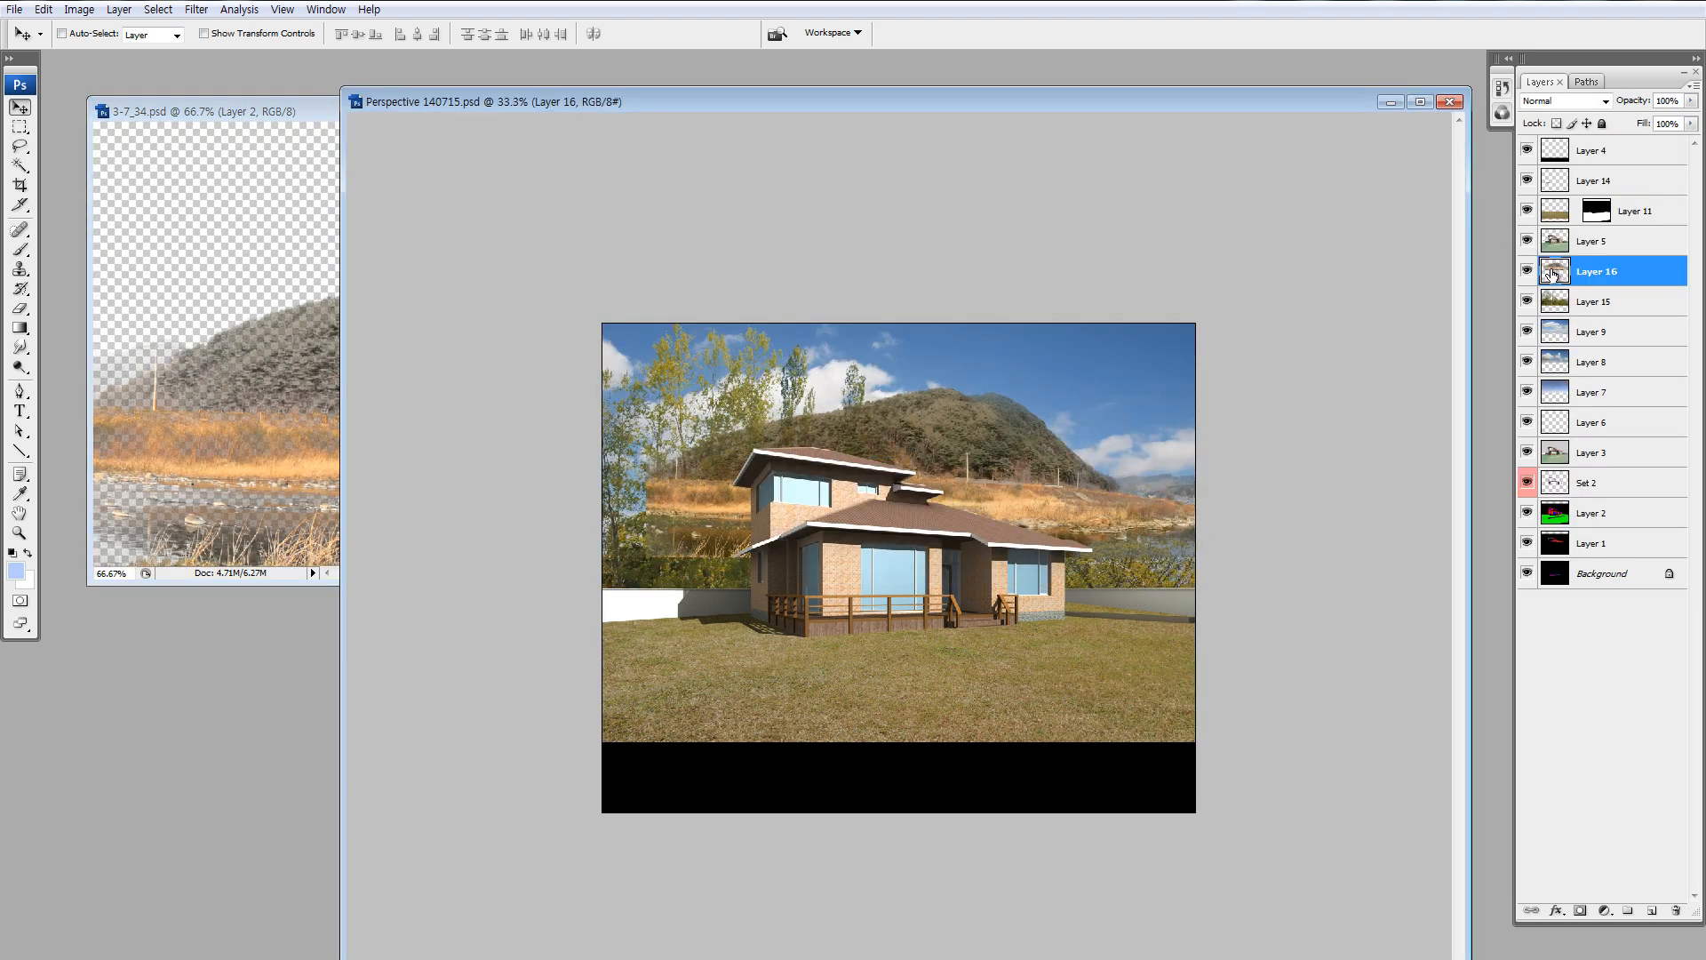
Try the hill layer below Layer 15, scaled down and flipped horizontally behind the house, and delete it.
left_click_drag(1554, 273, 1586, 316)
left_click_drag(997, 455, 1042, 514)
key("ctrl+t")
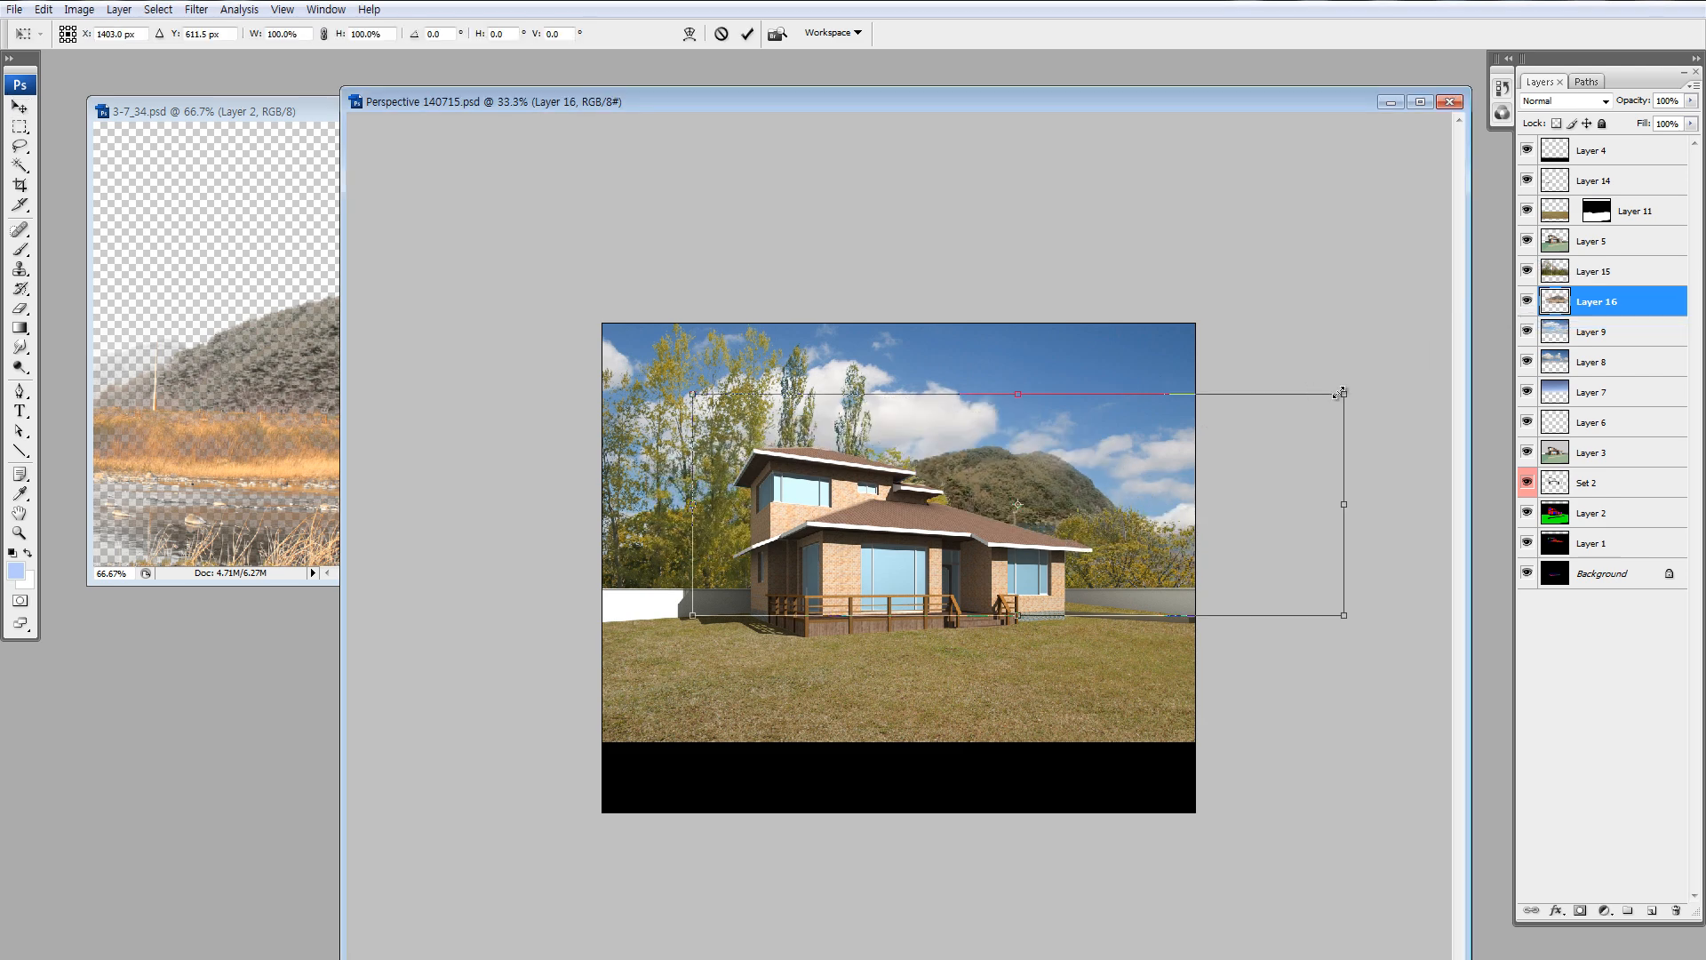
left_click_drag(1339, 393, 1166, 453)
mouse_move(1074, 542)
left_mouse_down()
mouse_move(1229, 508)
mouse_move(1268, 523)
mouse_move(1060, 542)
left_mouse_up()
right_click(1137, 533)
left_click(1181, 759)
key("Return")
key("Delete")
Switch to the perspective 140715 image folder and open m-copy.jpg in Photoshop.
key("alt+Tab")
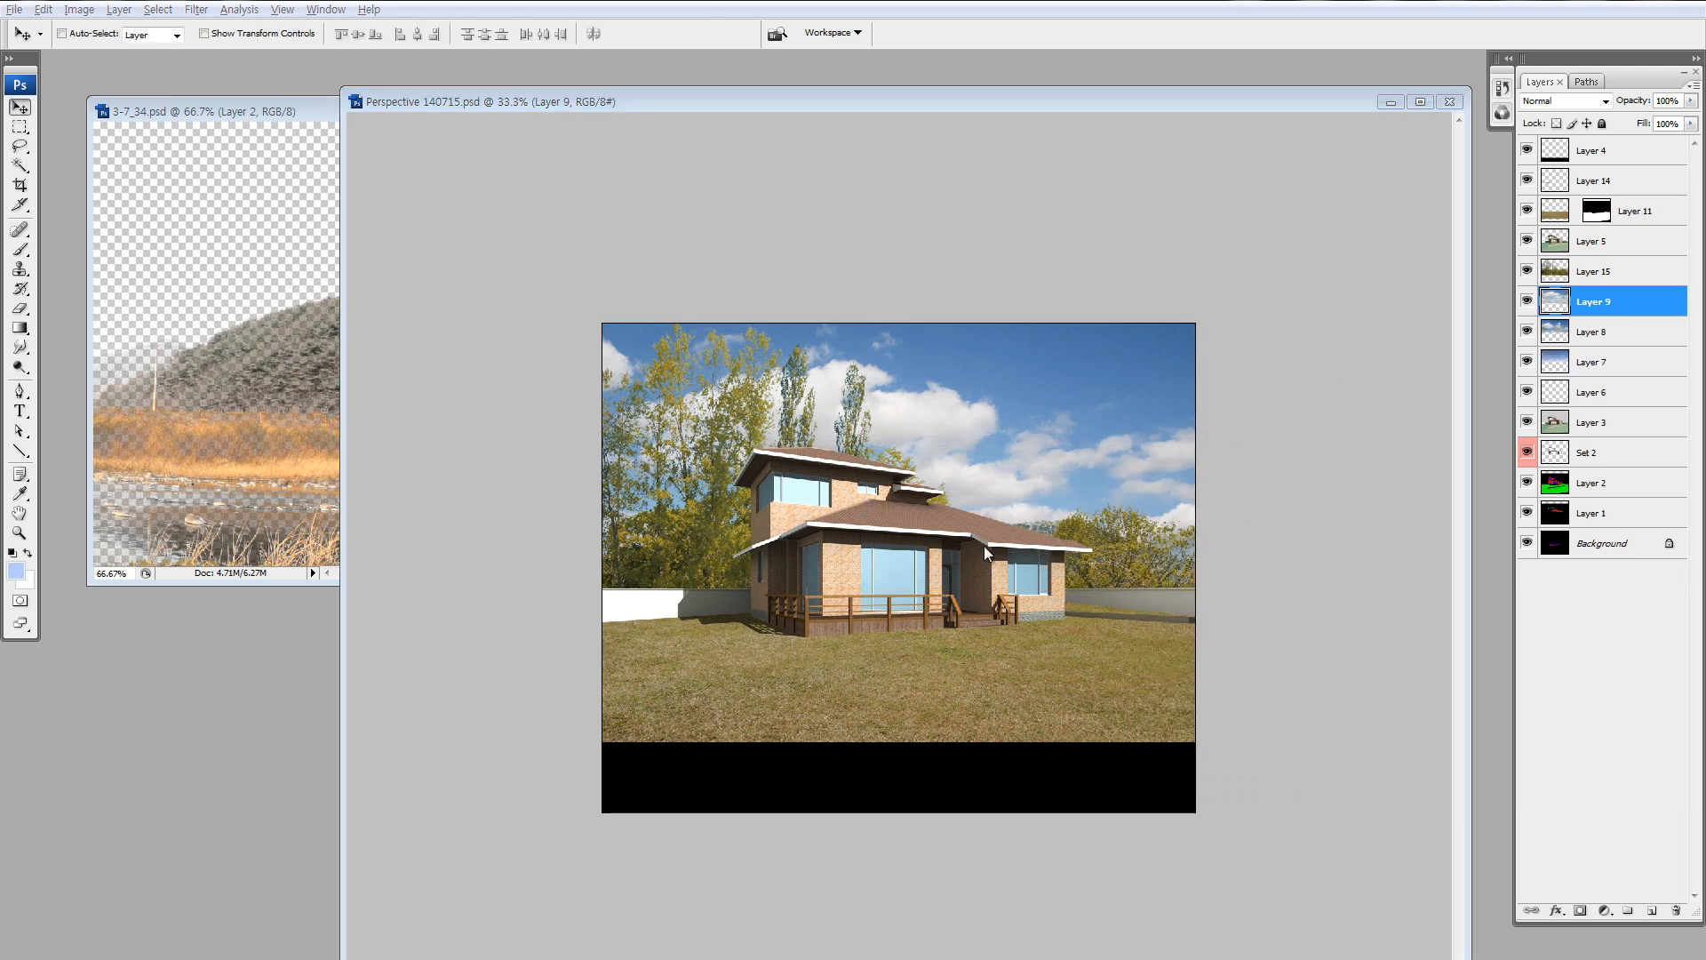
scroll(933, 773, "down", 6)
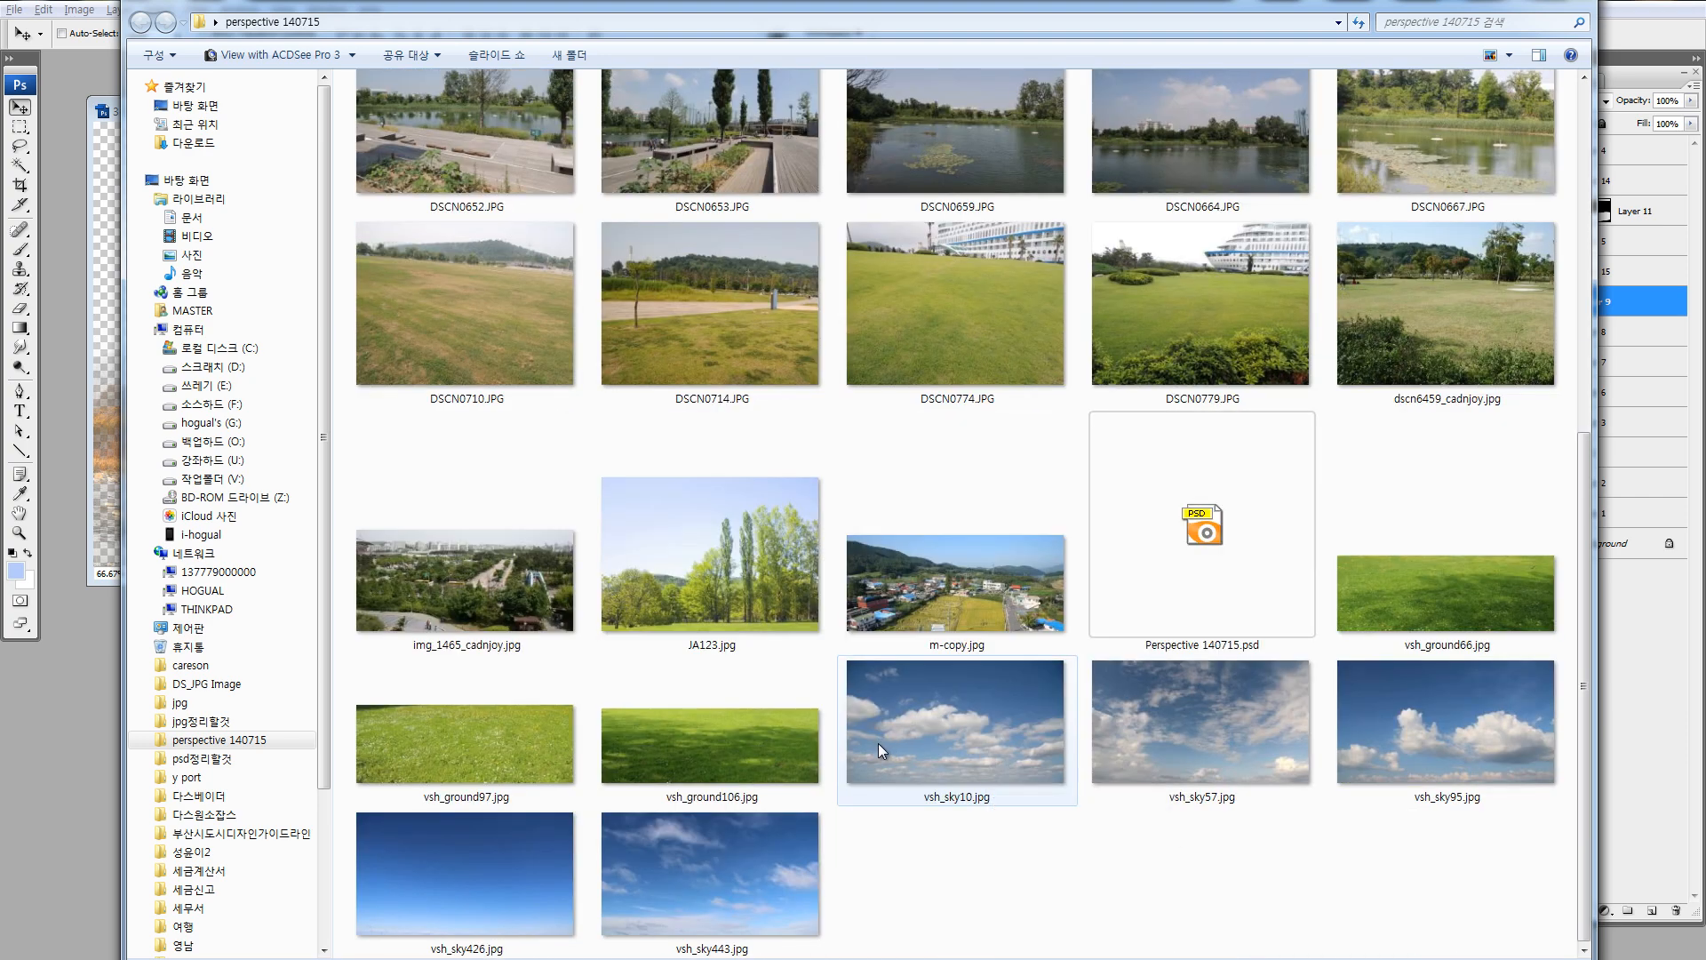
scroll(878, 744, "up", 4)
scroll(1225, 721, "down", 4)
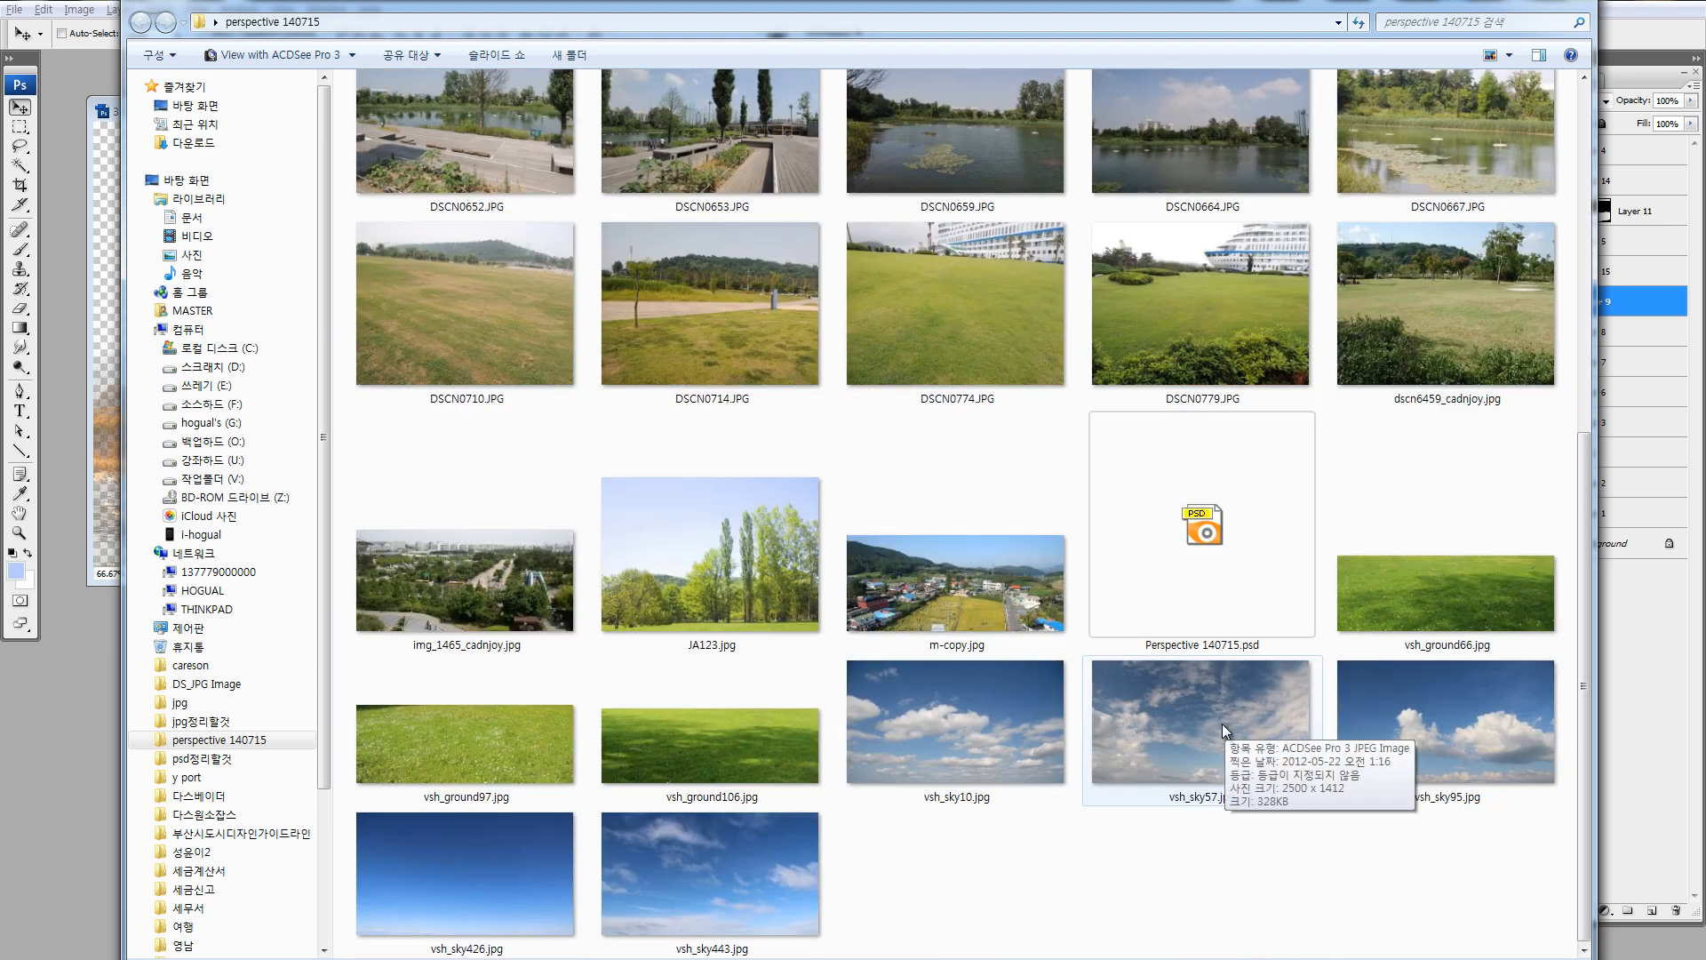
left_click(964, 606)
left_click_drag(964, 606, 34, 723)
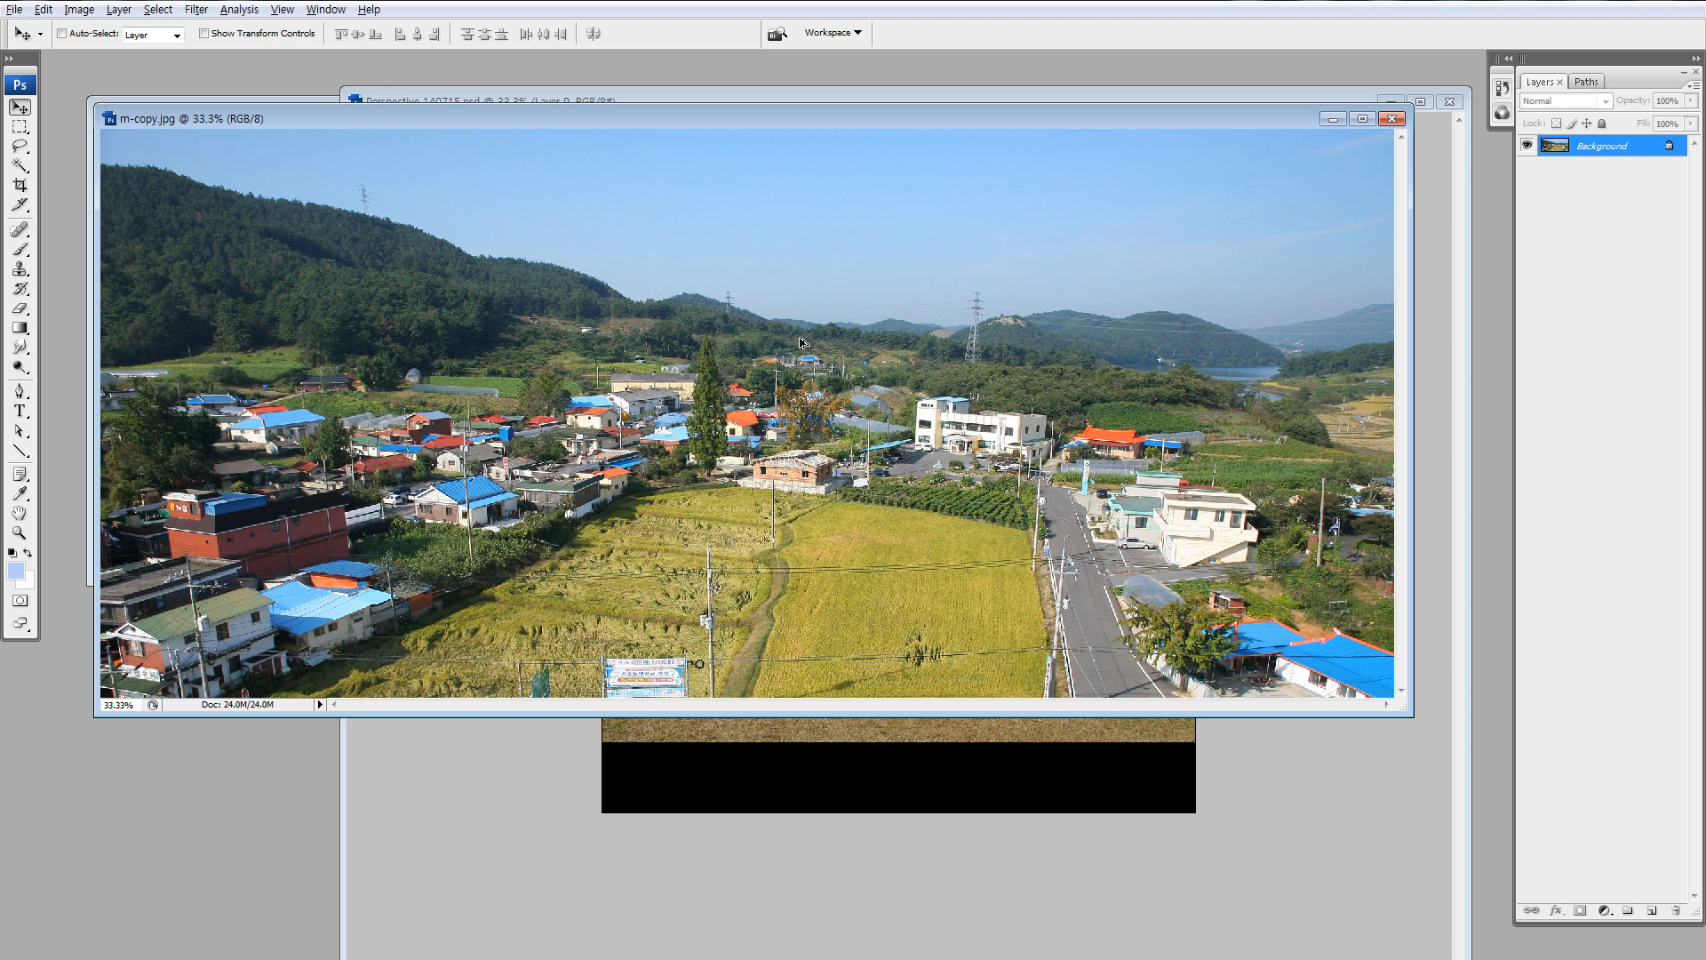
Select the sky in m-copy.jpg with Color Range by sampling its blue and adding the paler tone near the horizon.
key("alt+s")
key("c")
left_click(545, 163)
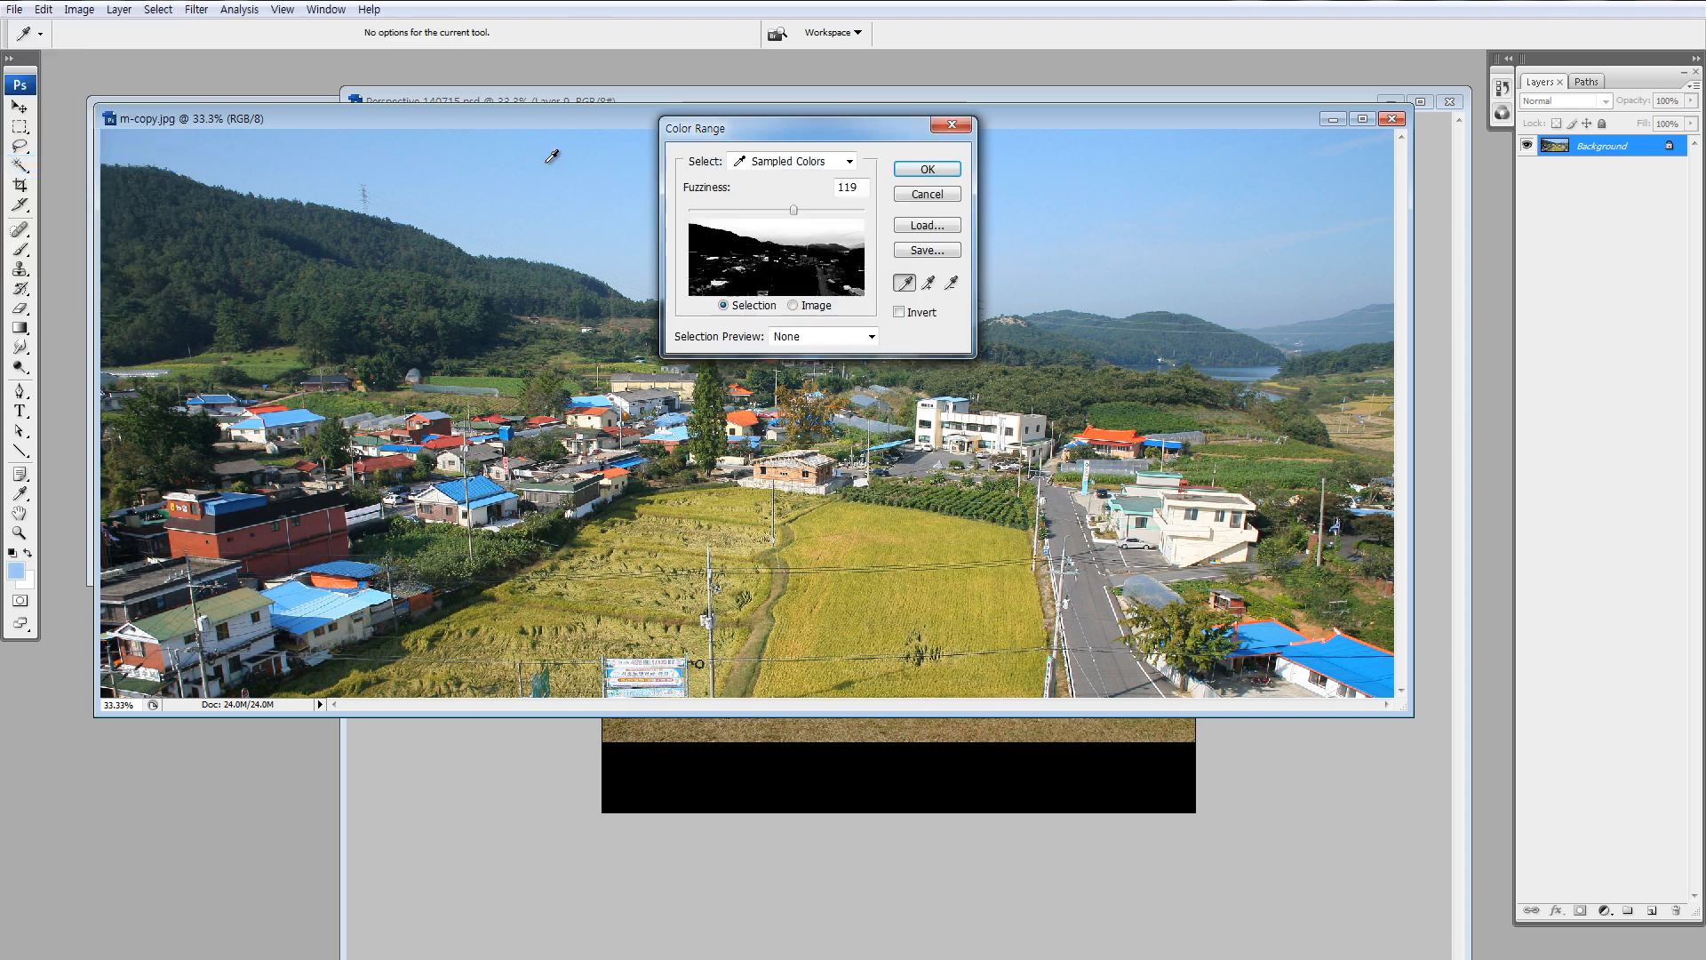
left_click(928, 283)
left_click(1098, 285)
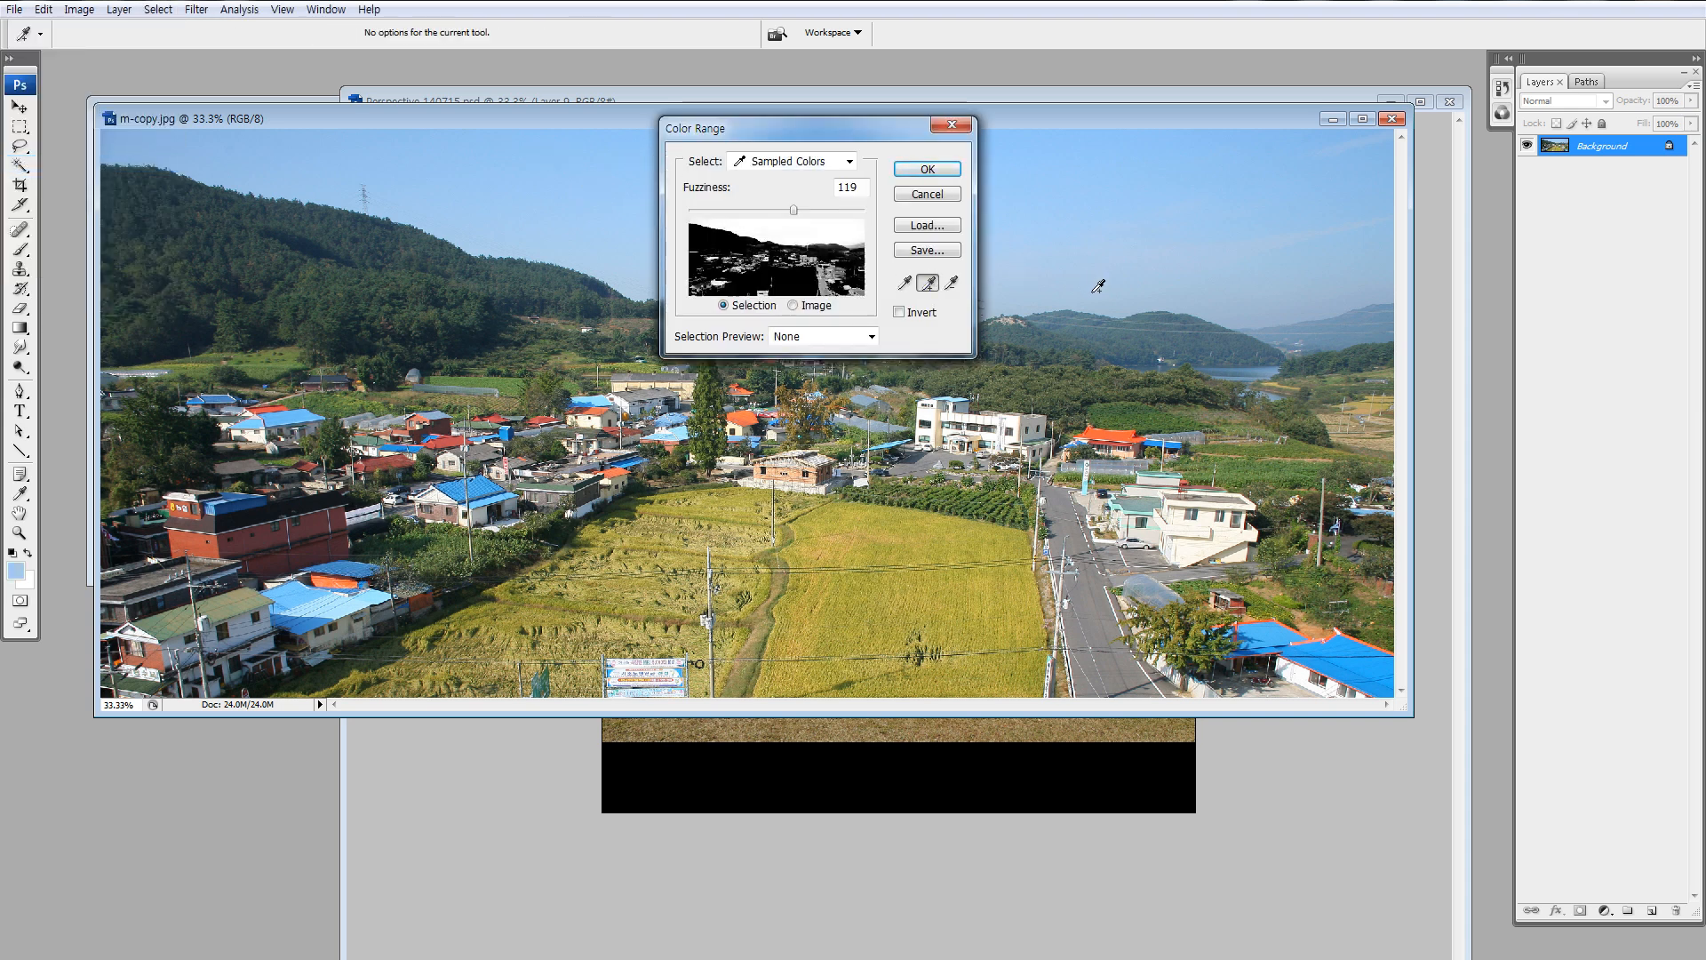
left_click(924, 171)
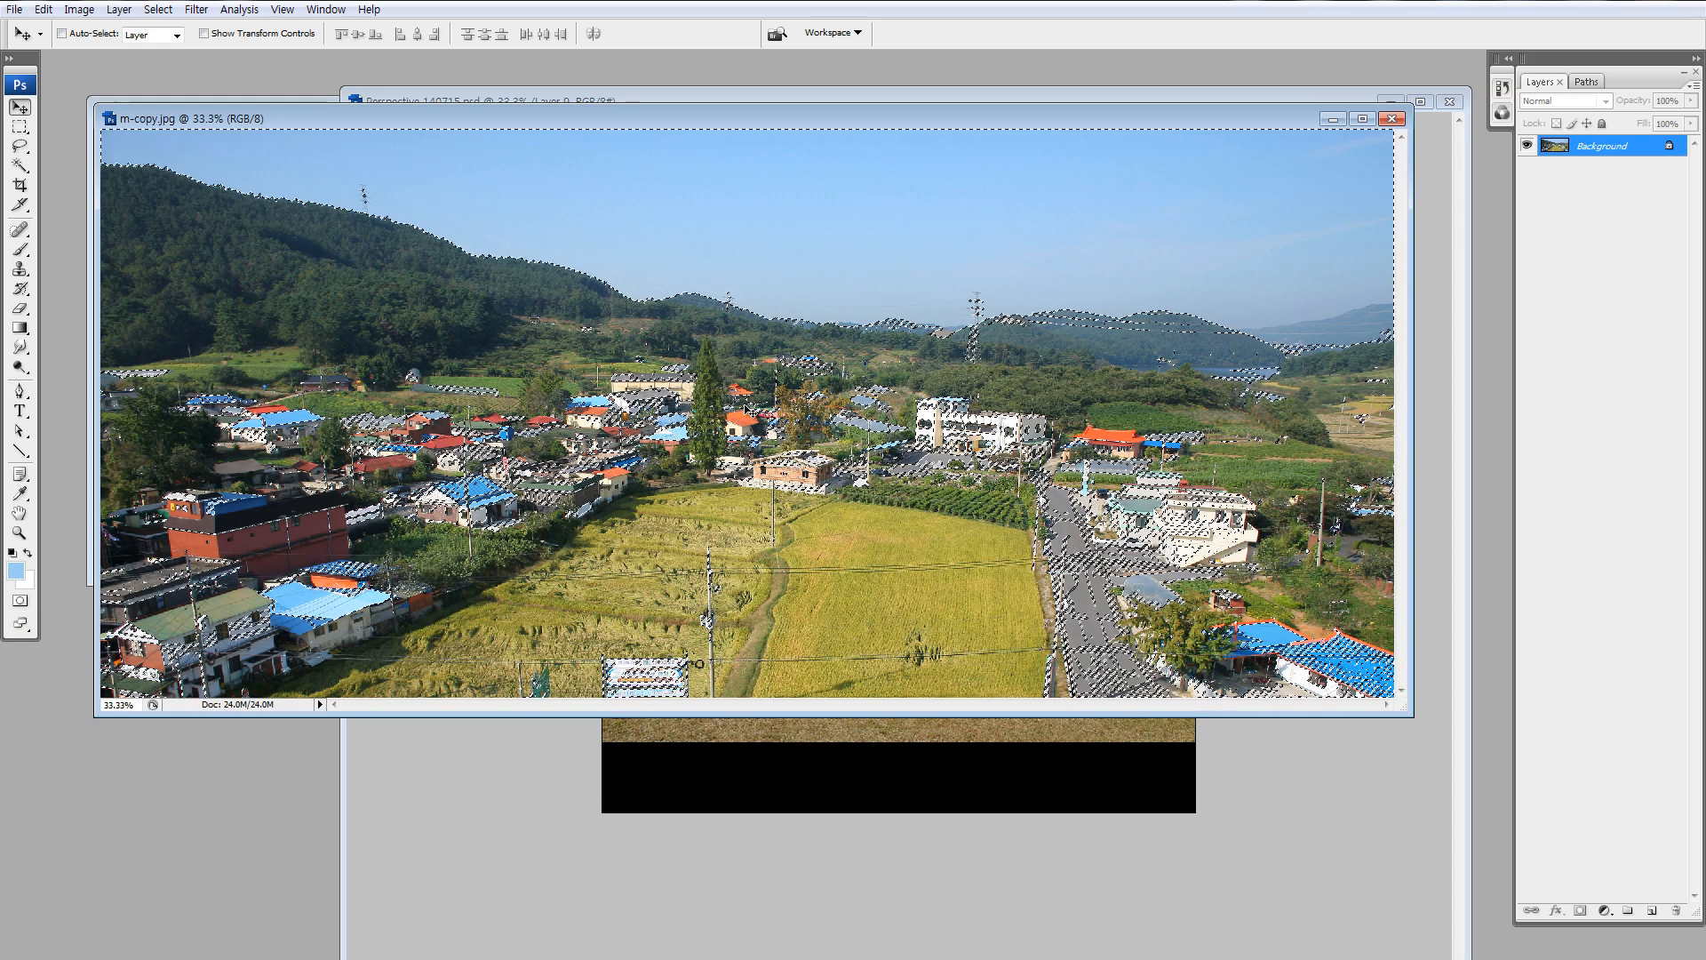
Copy everything except the sky to a new layer in m-copy.jpg, hide the Background, and copy the cutout into the perspective document above Layer 9.
key("ctrl+j")
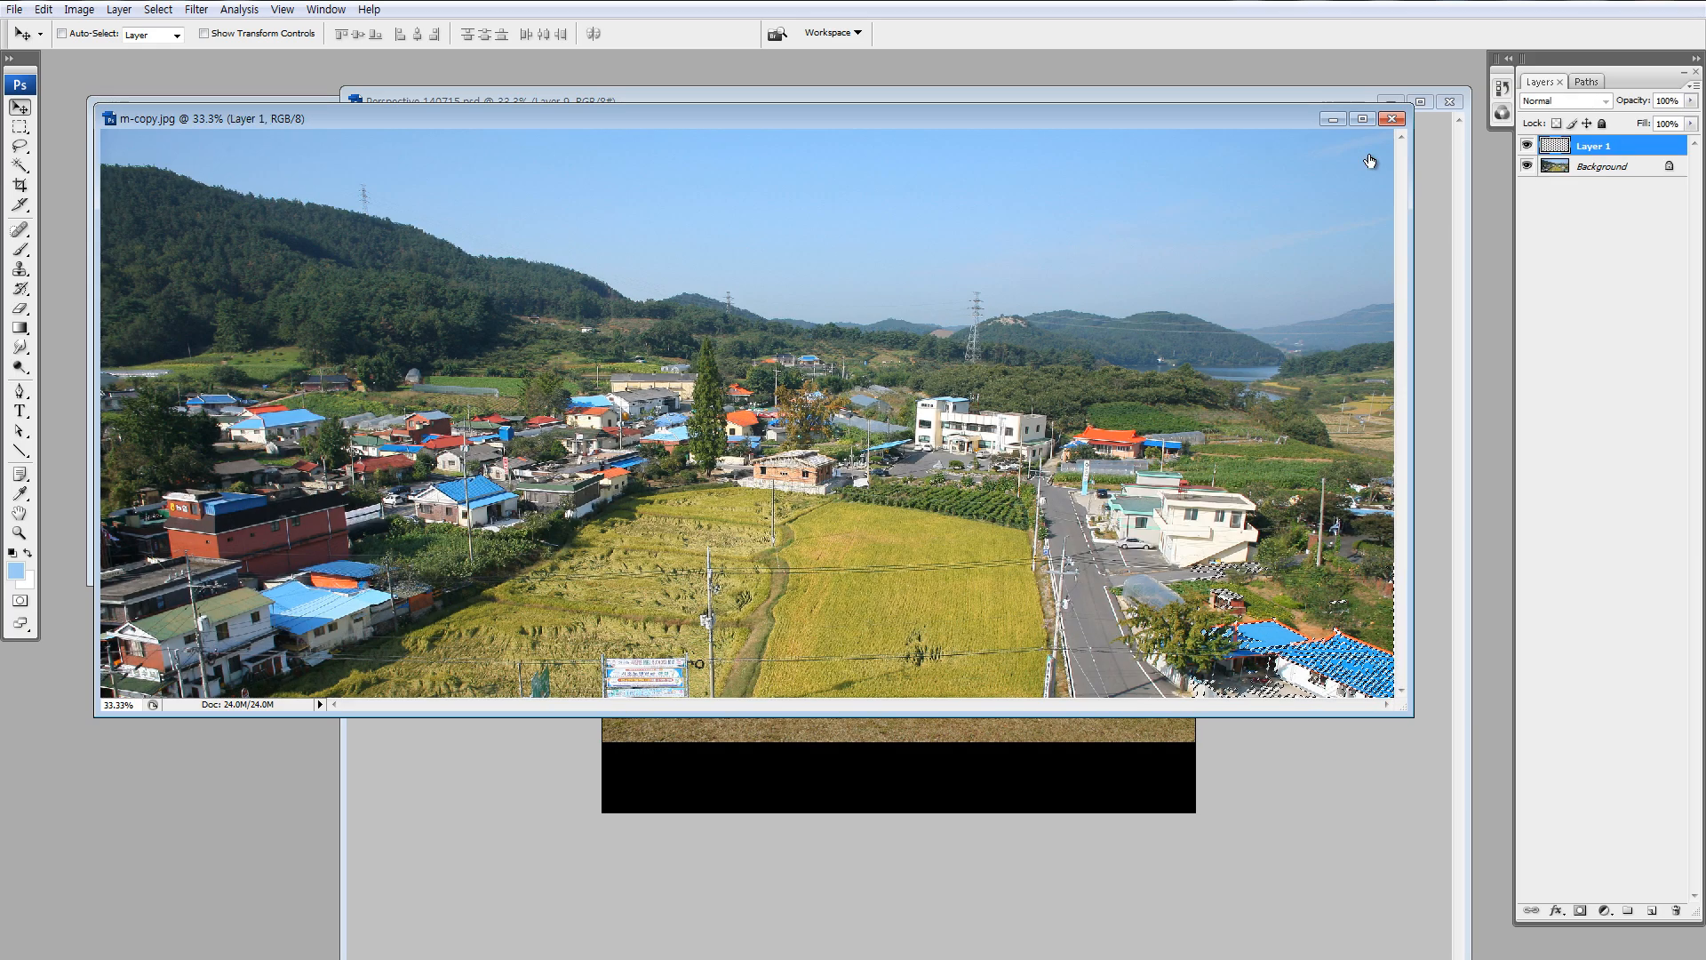
left_click(1527, 166)
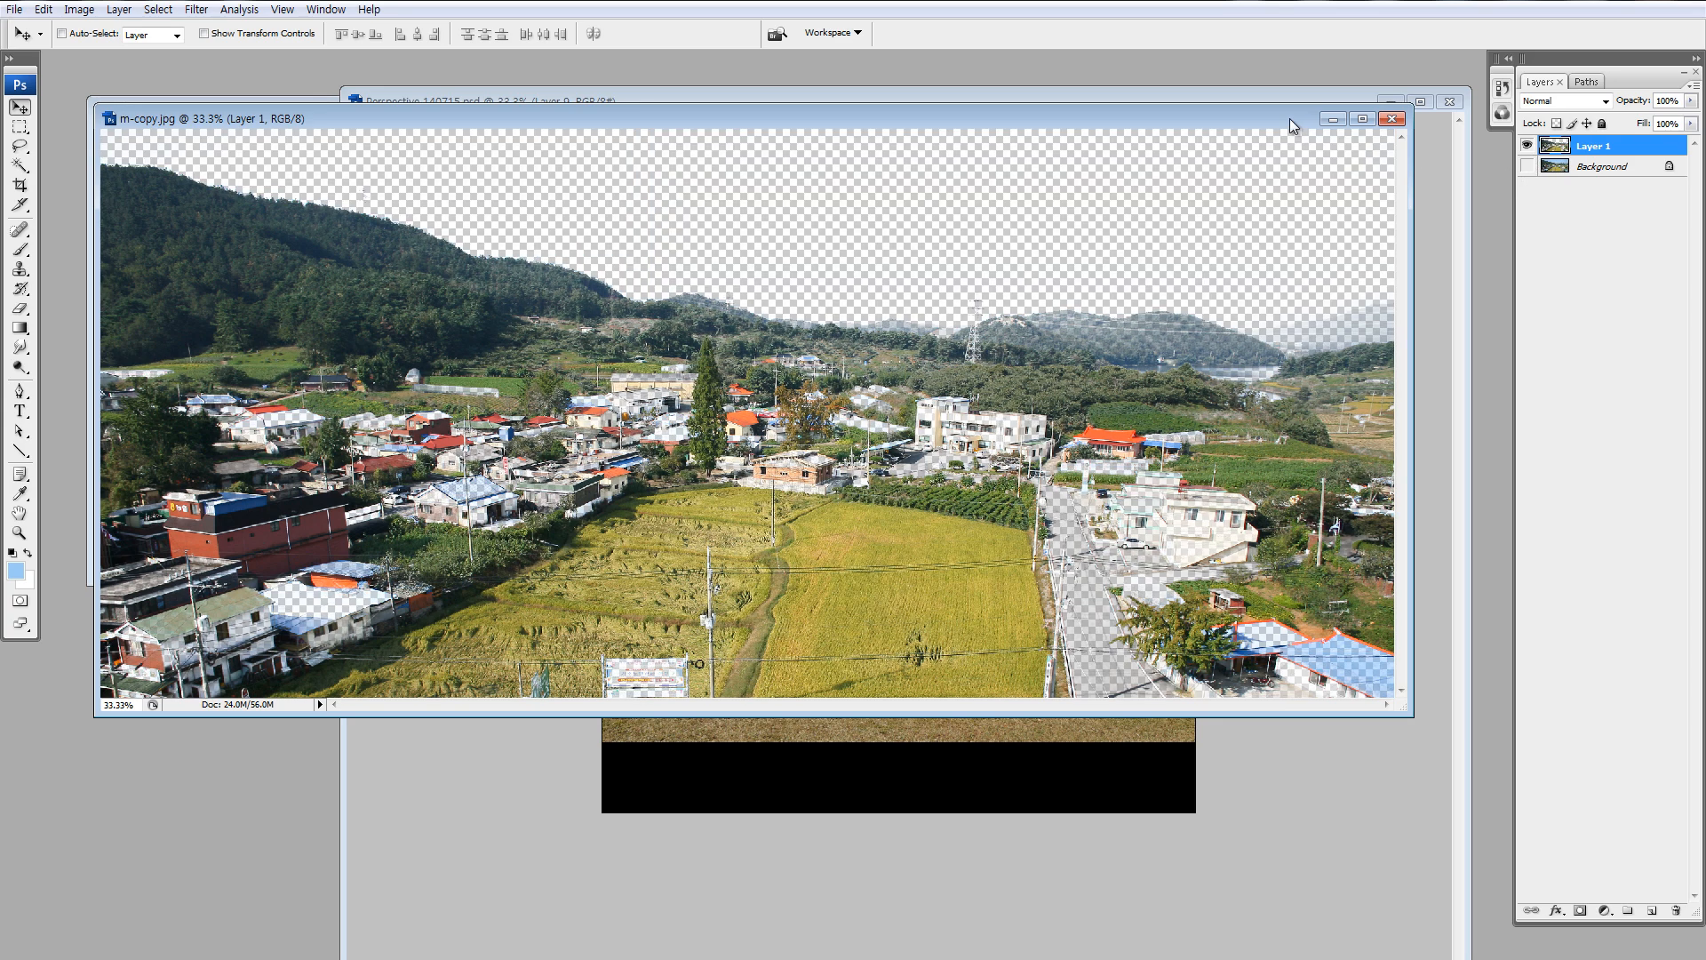
left_click_drag(1274, 105, 1111, 550)
left_click_drag(1555, 149, 1028, 603)
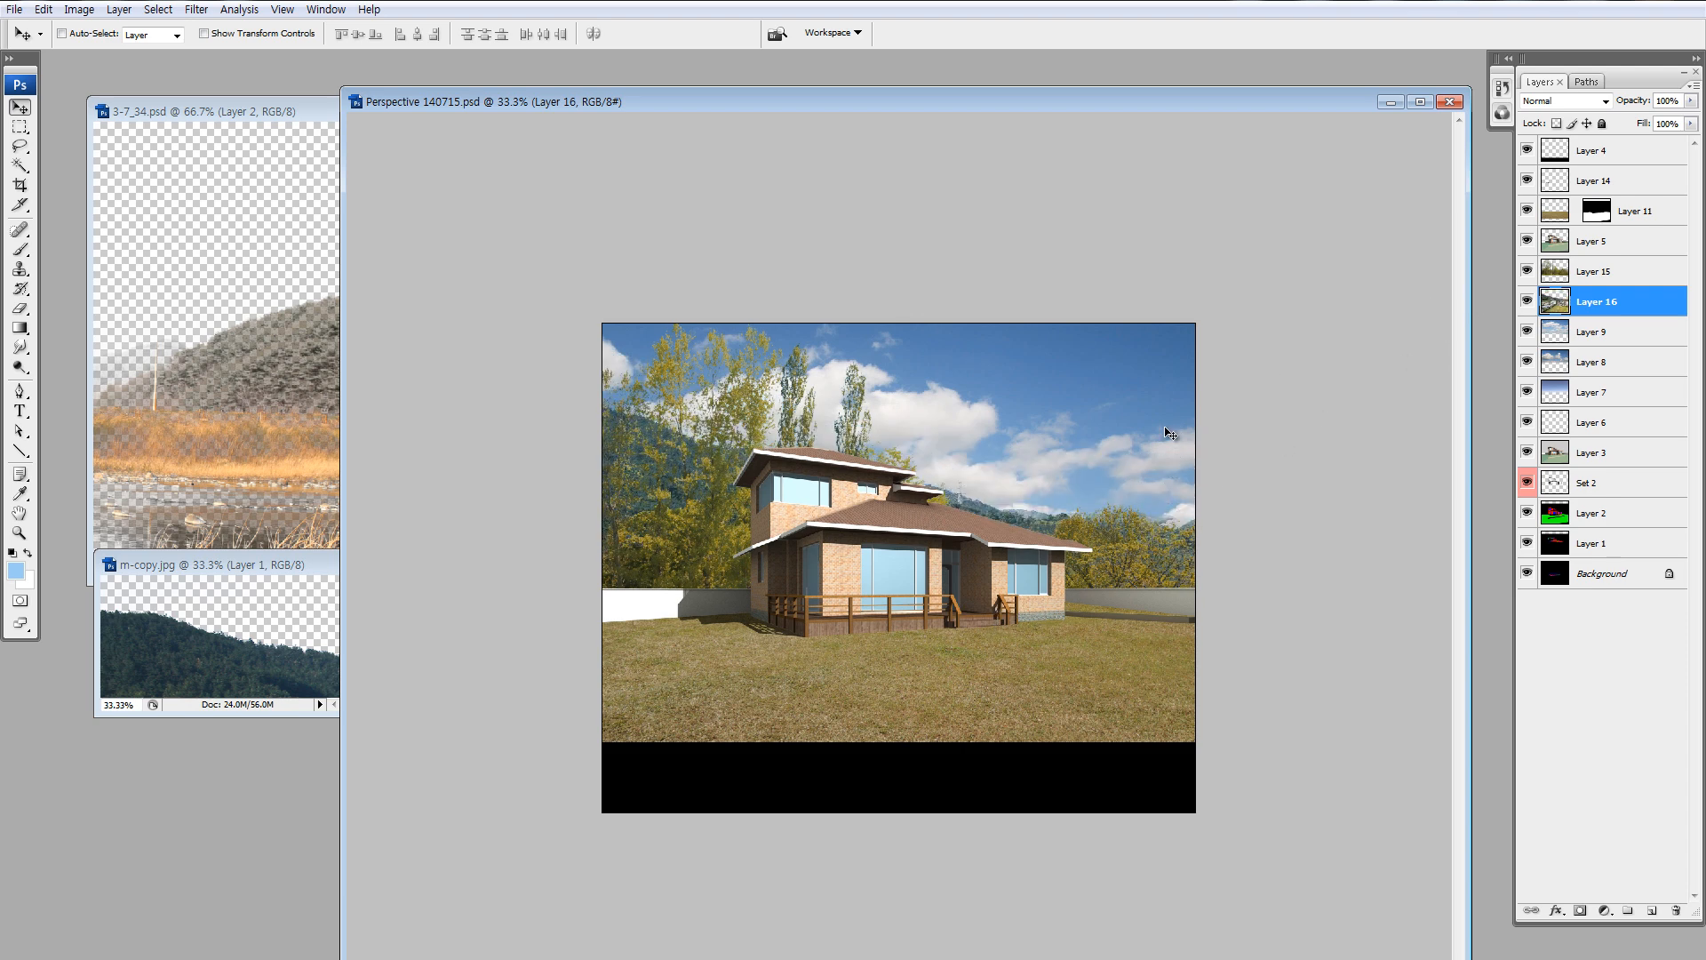
Set the mountain layer's fill to 61% and shift it slightly behind the house.
left_click(1692, 124)
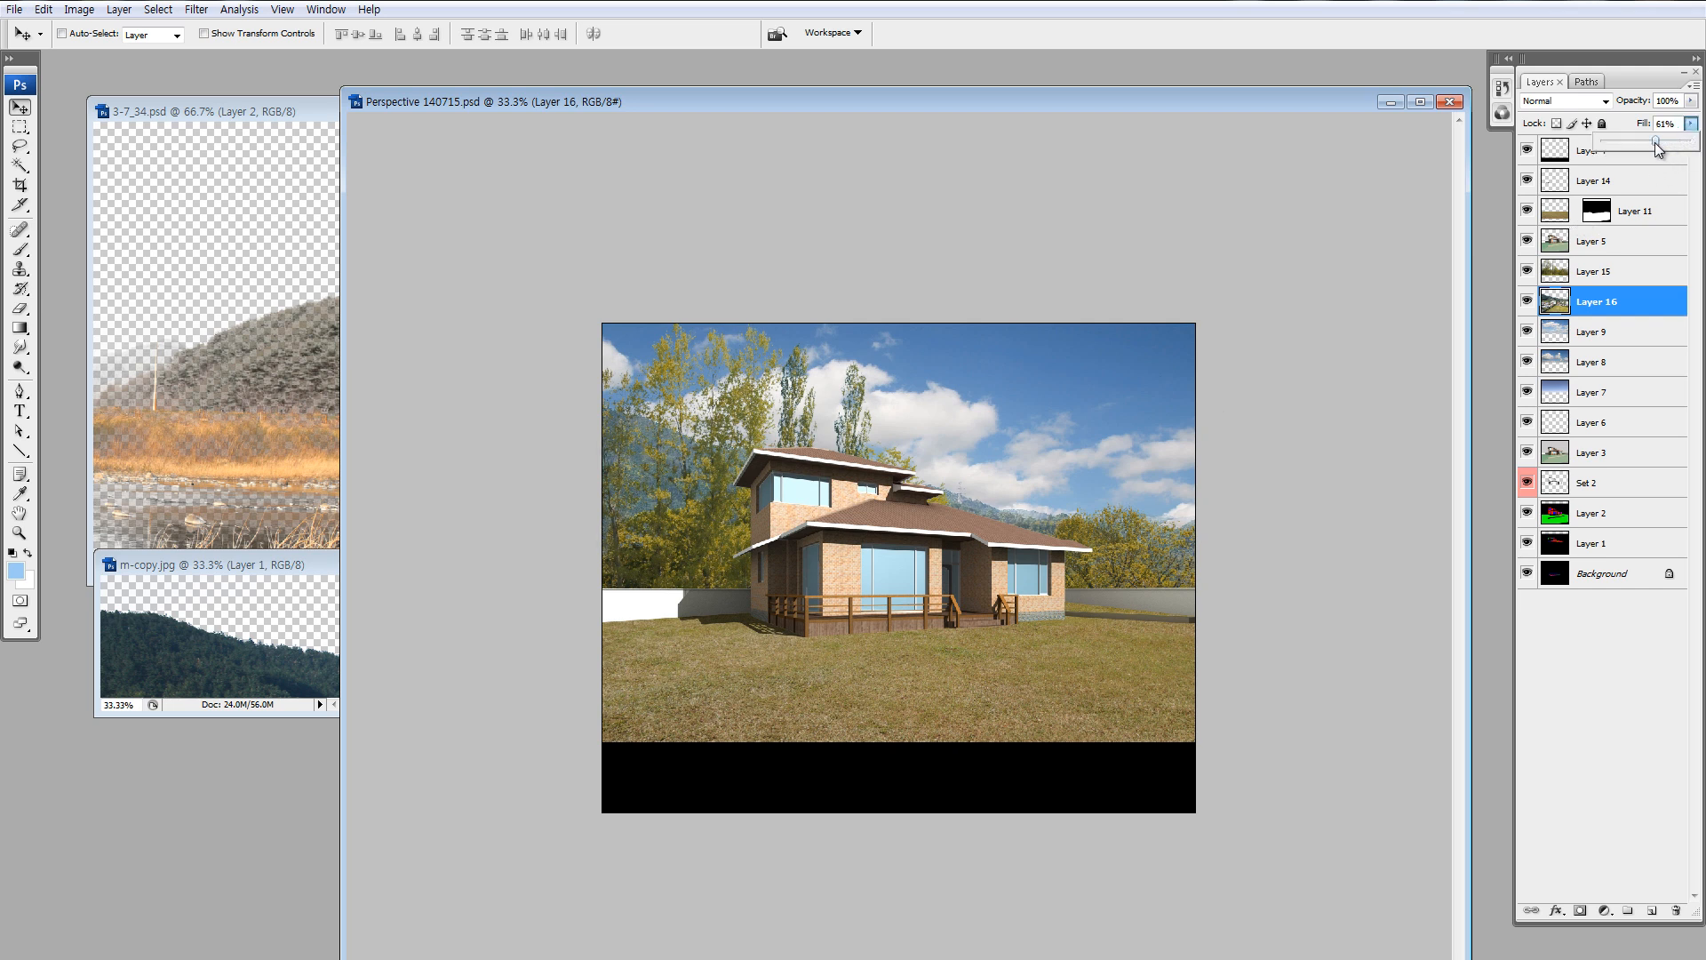
left_click_drag(1043, 513, 1049, 508)
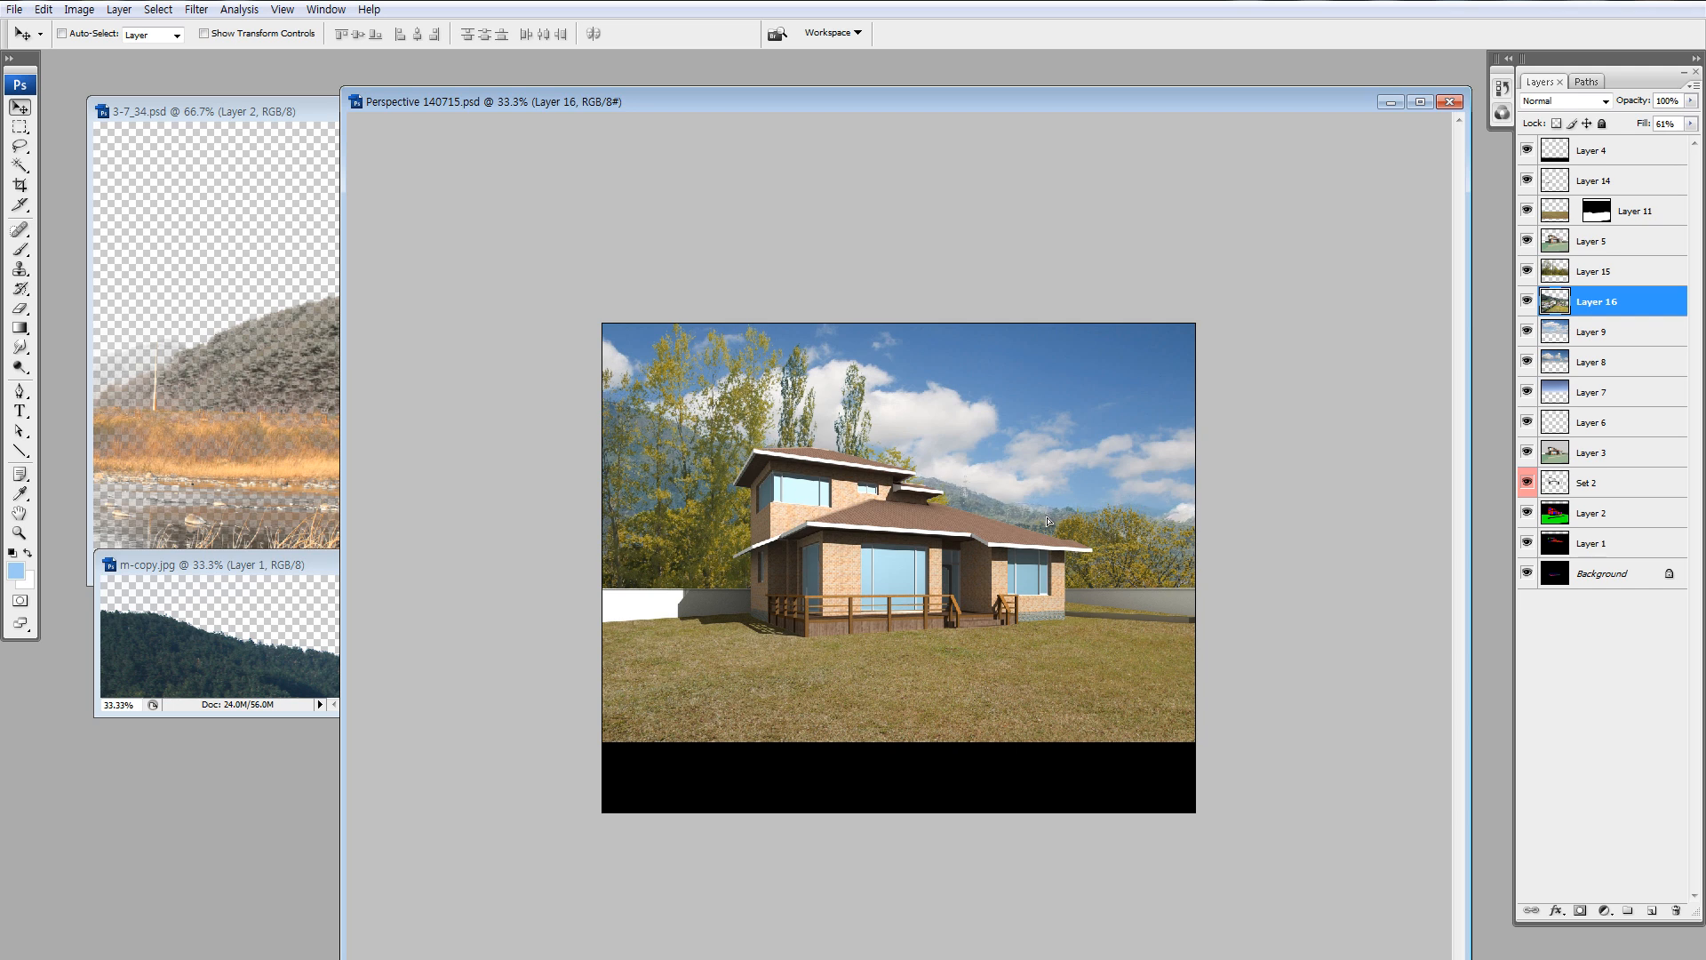
Hide and reshow the background tree, mountain and sky layers to compare the scene with and without each of them.
left_click(1526, 302)
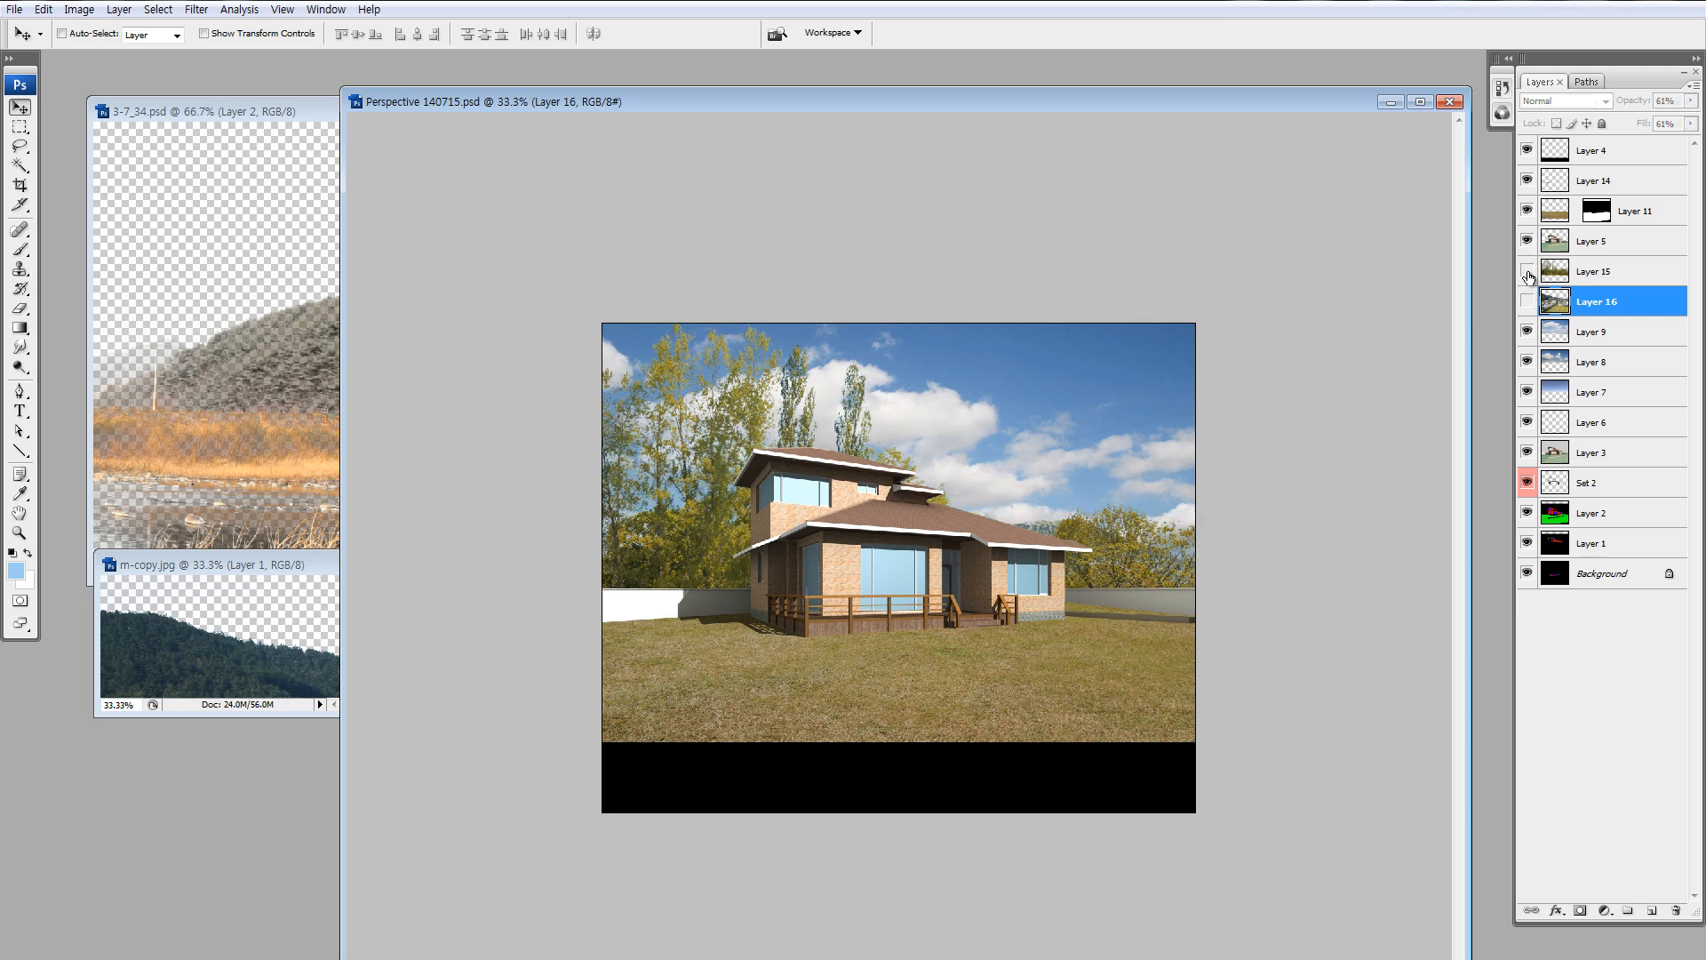
left_click(1526, 272)
left_click(1527, 332)
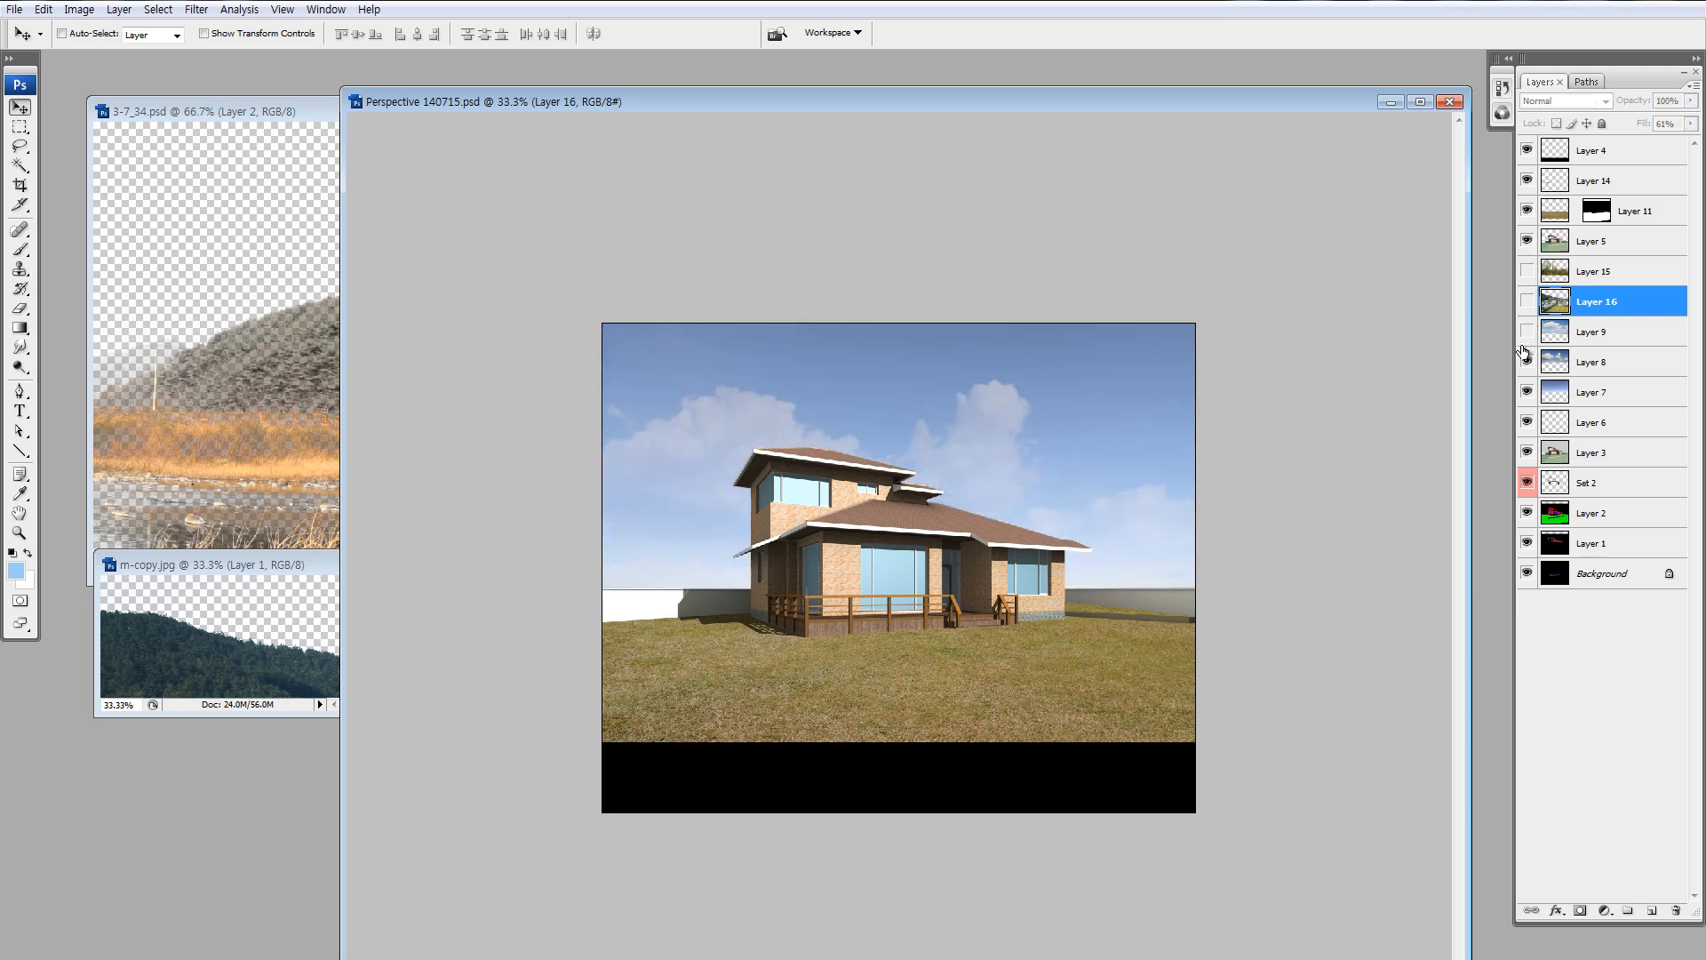
left_click(1528, 363)
left_click(1527, 362)
left_click(1526, 332)
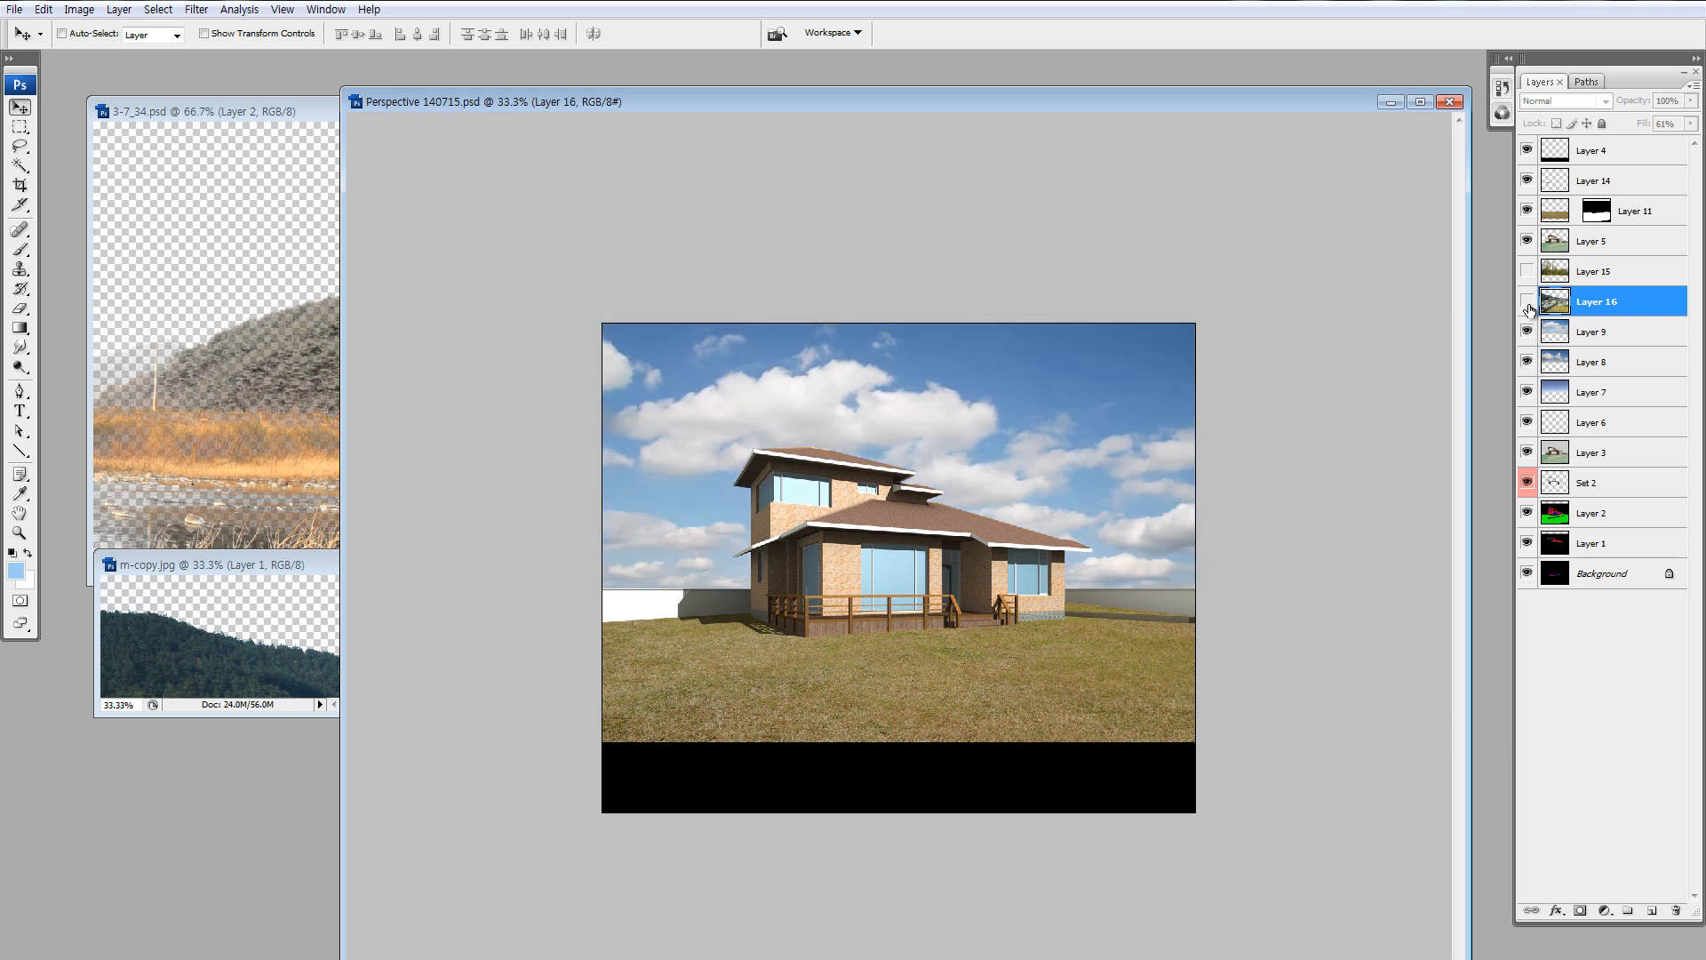
left_click(1526, 302)
left_click(1528, 272)
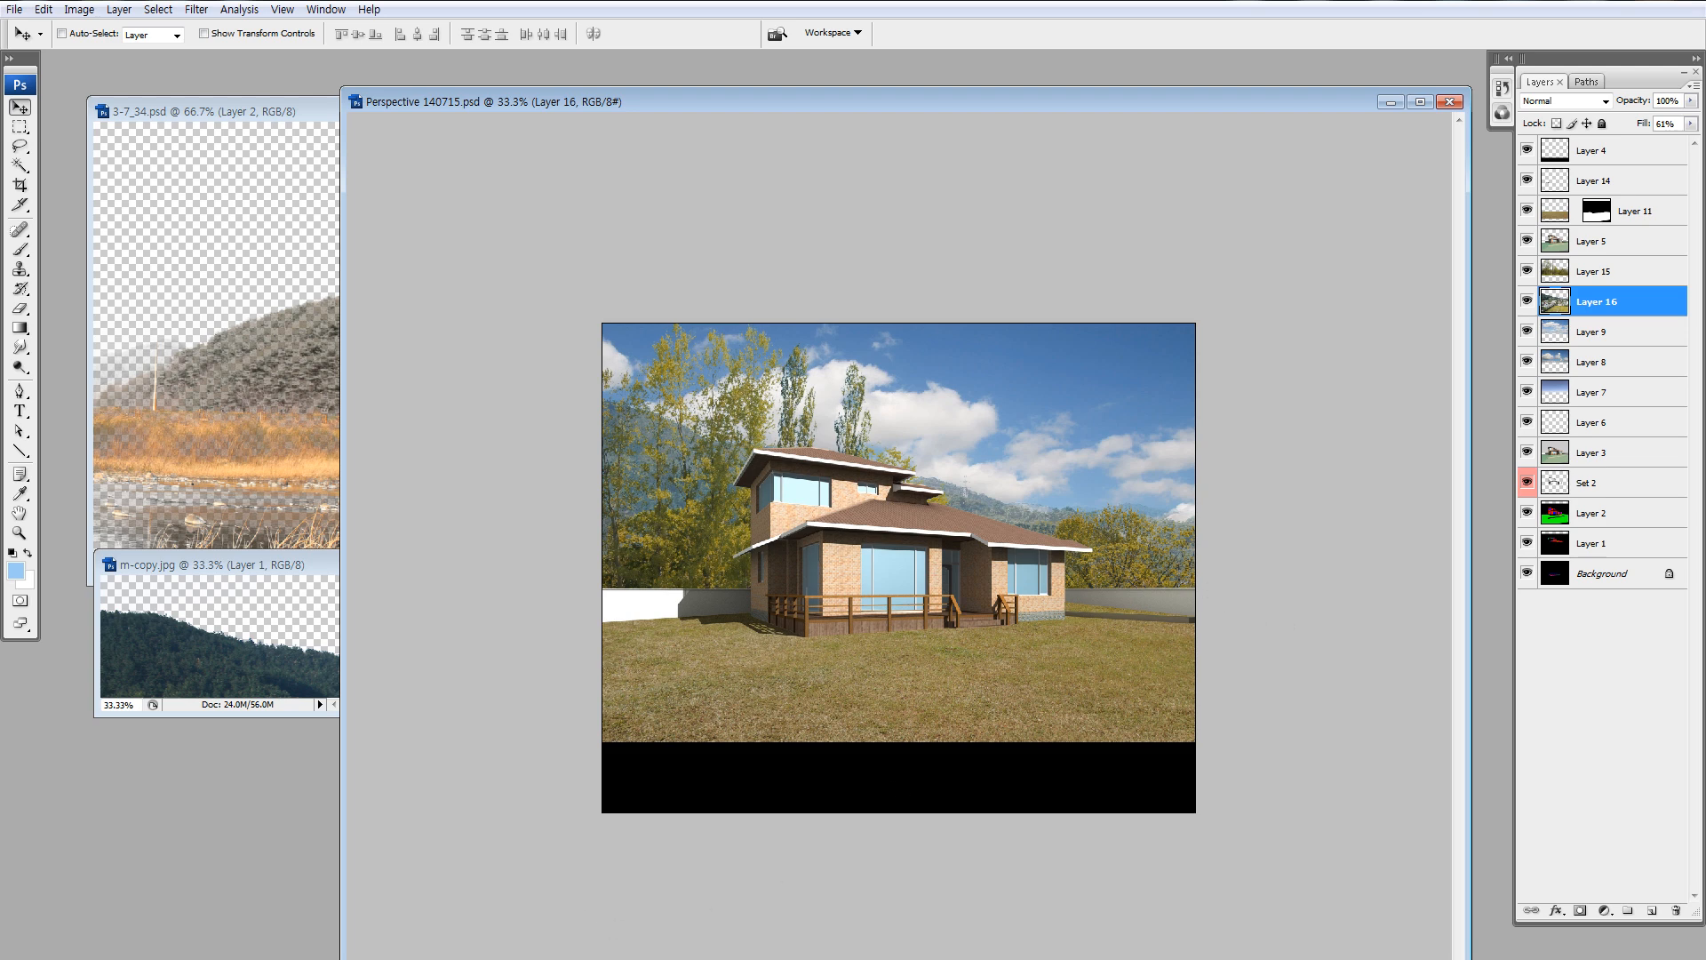
Switch to the perspective 140715 image folder and open DSCN0653.JPG in Photoshop.
key("alt+Tab")
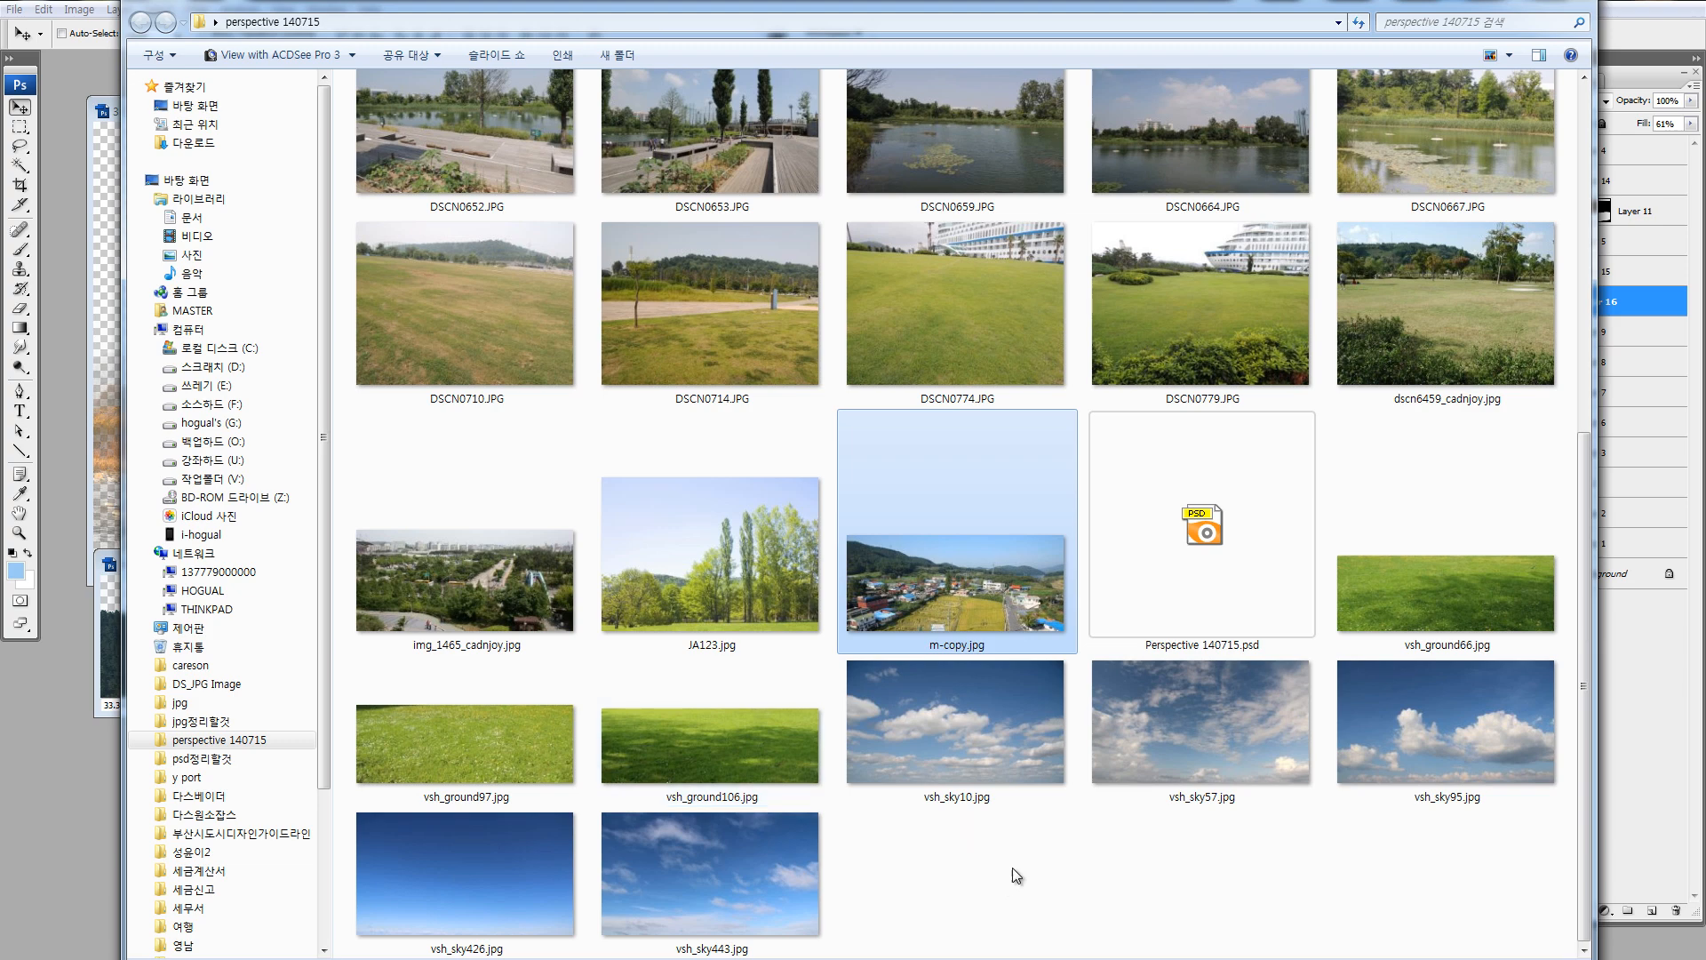
scroll(1055, 798, "up", 5)
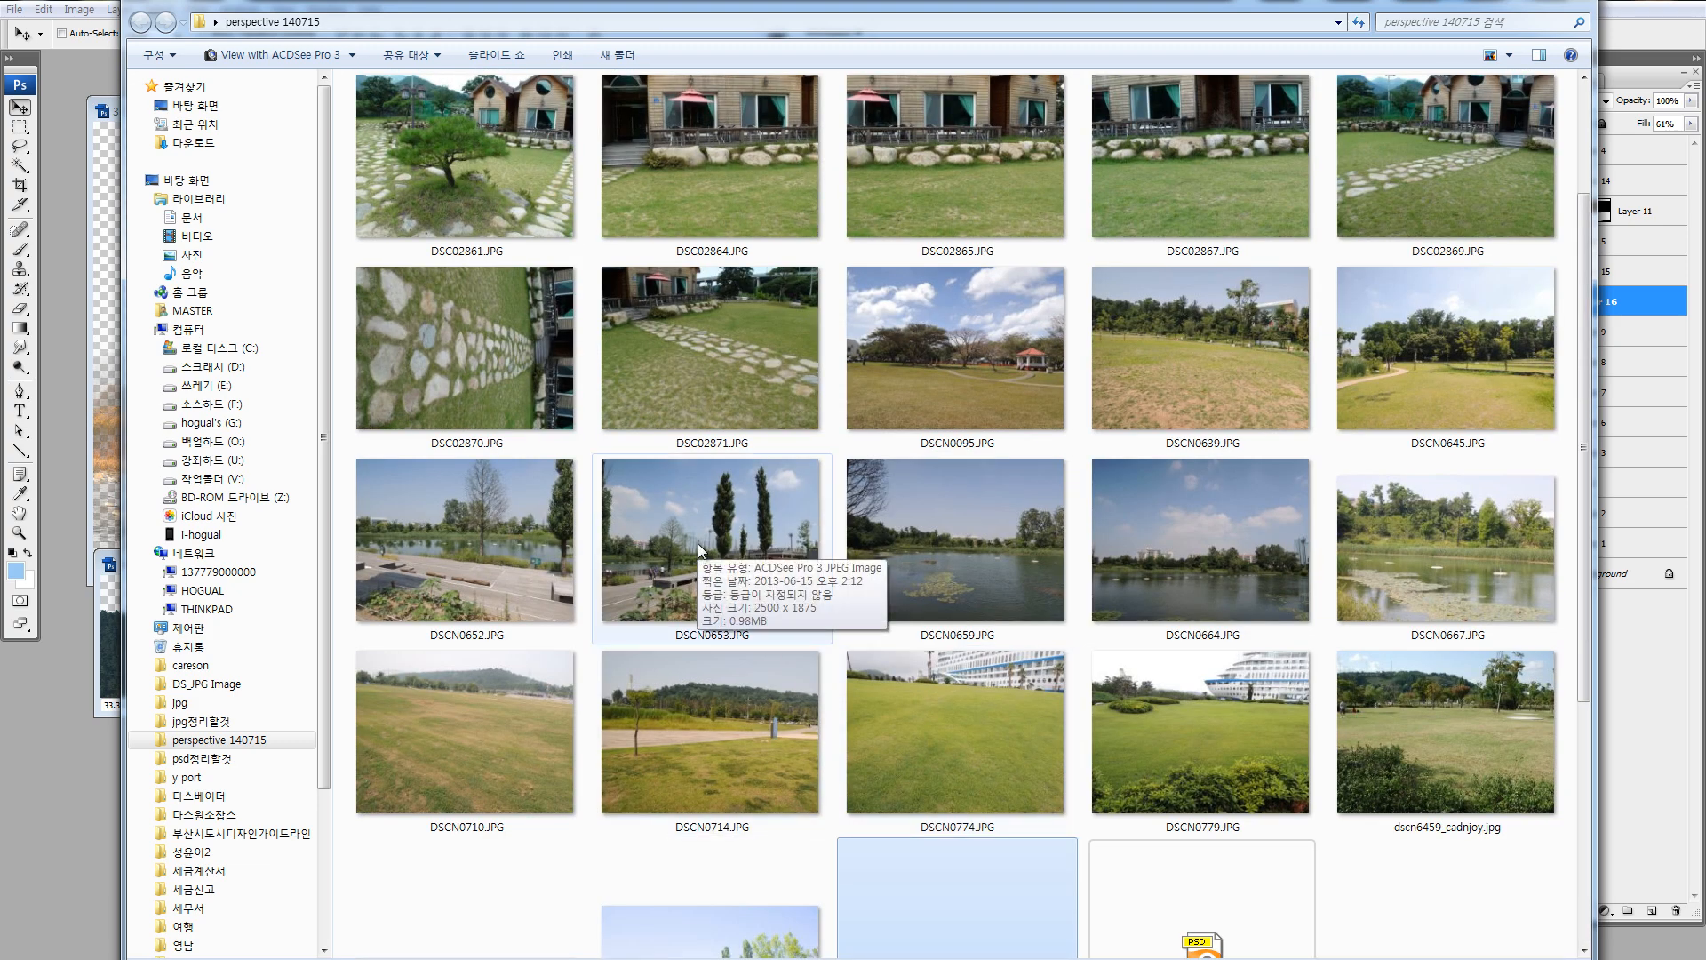
scroll(1079, 679, "up", 3)
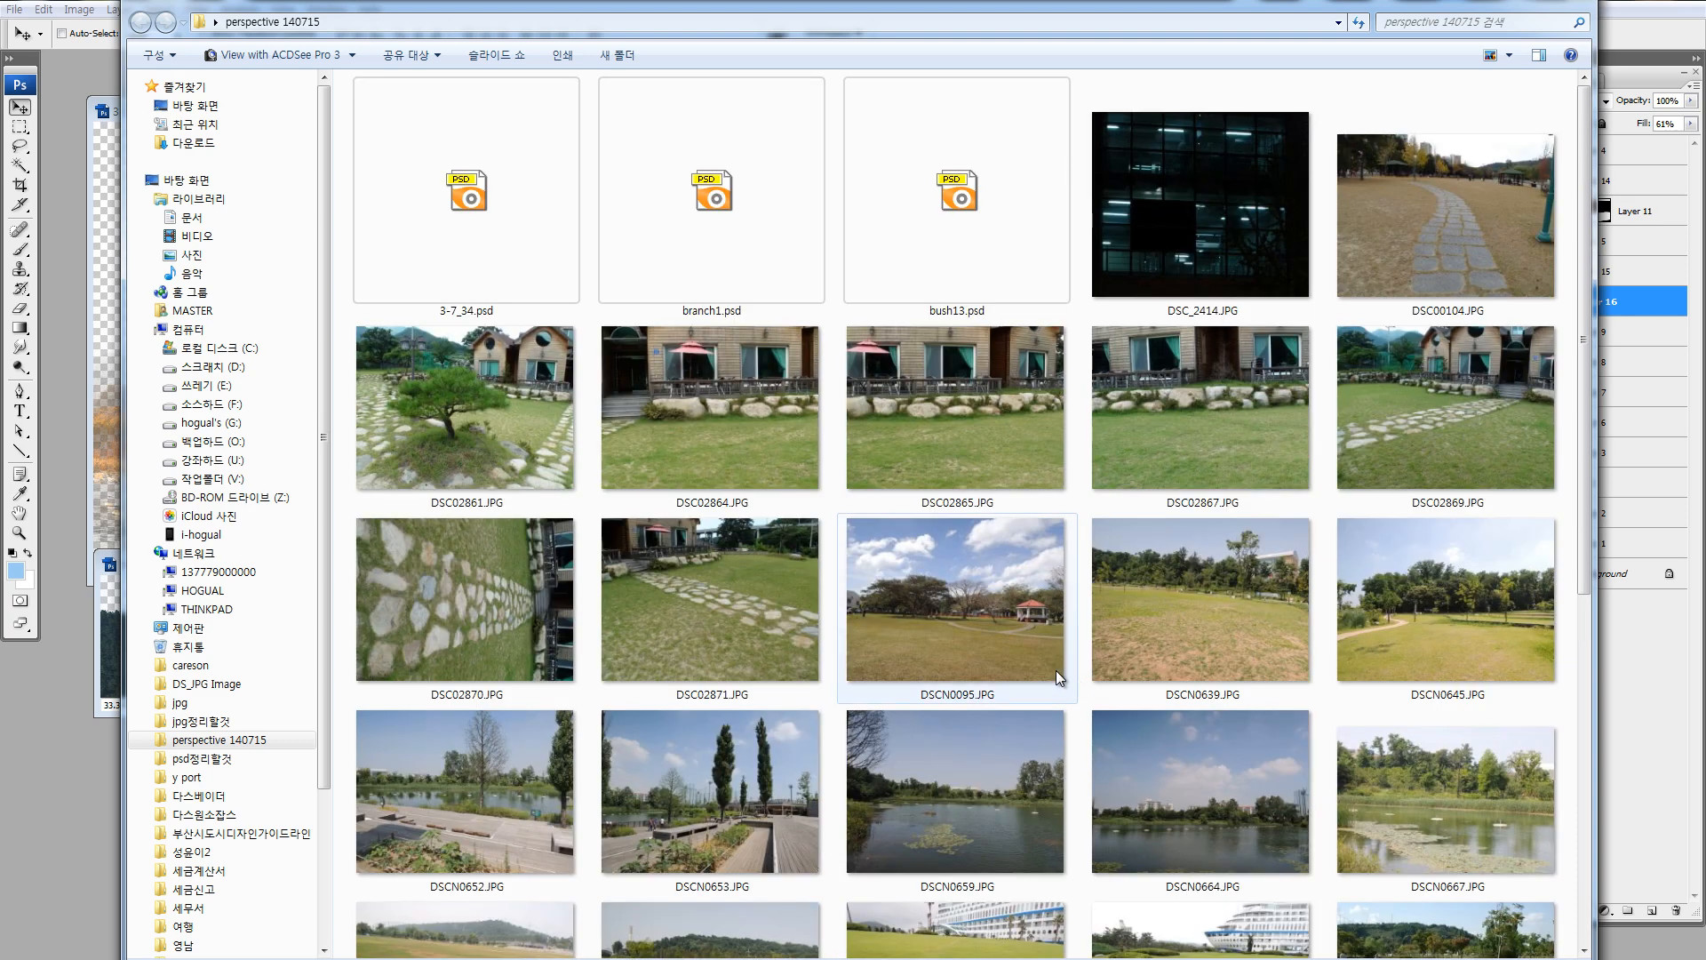
scroll(862, 798, "down", 6)
left_click_drag(738, 351, 78, 775)
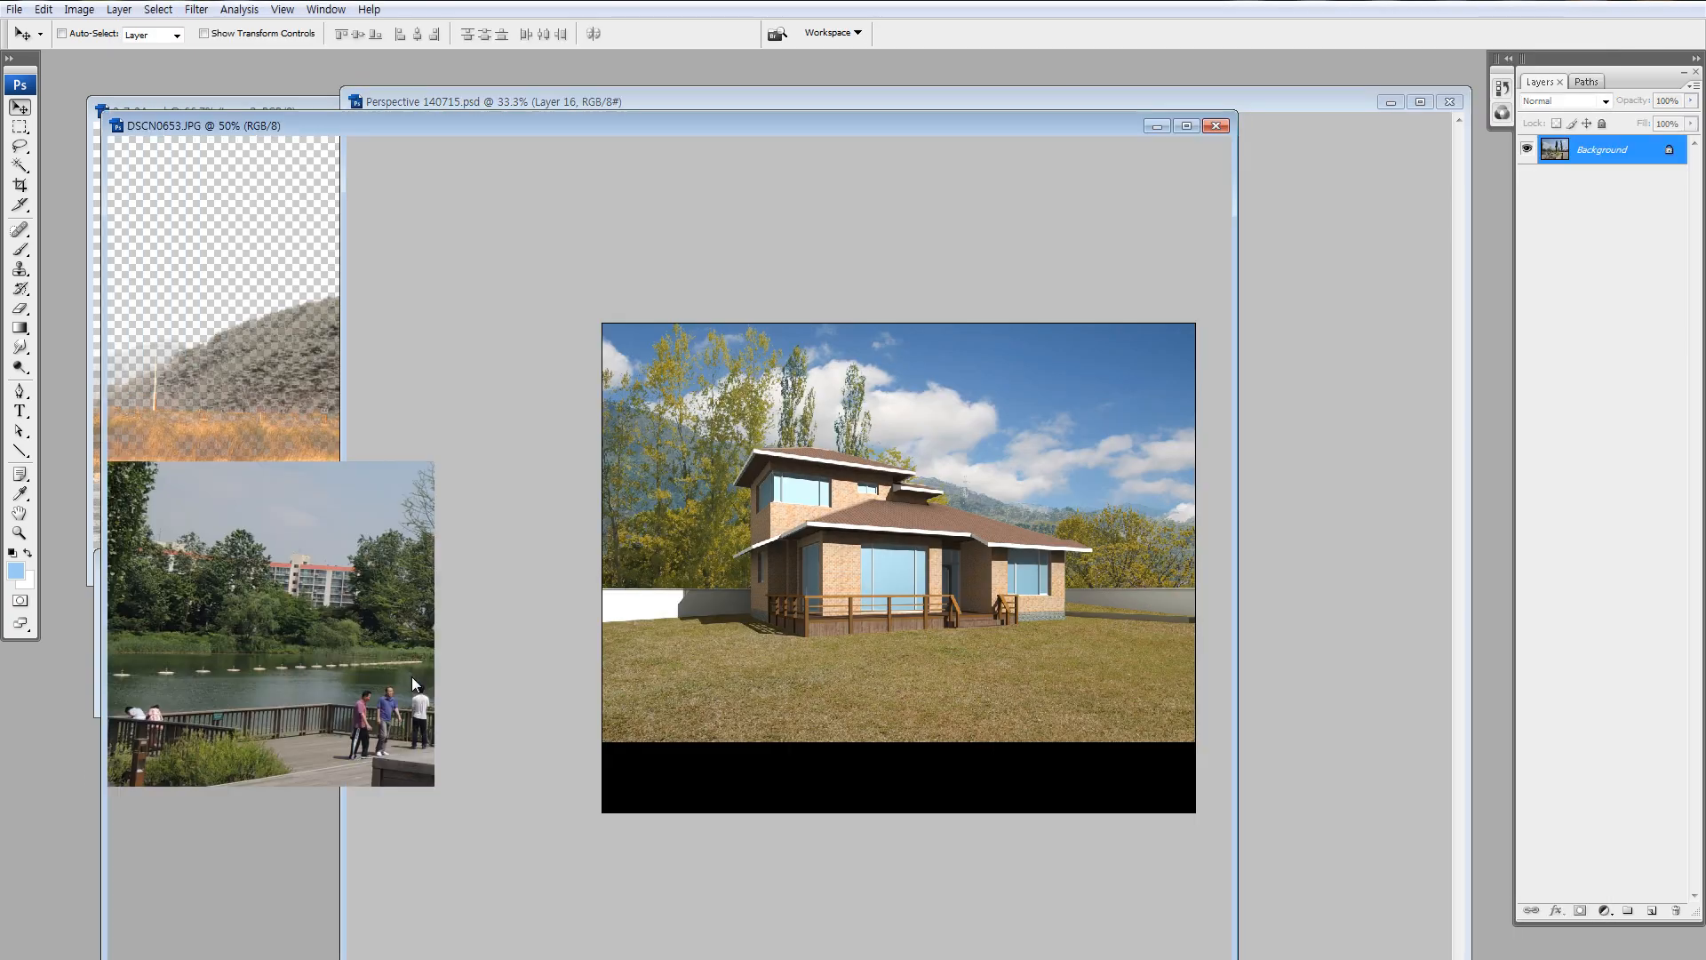
Lasso loosely around the tall poplar in the middle of DSCN0653.JPG, copy it to a new layer and hide the Background.
key("l")
mouse_move(757, 175)
left_mouse_down()
mouse_move(668, 241)
mouse_move(633, 440)
left_mouse_up()
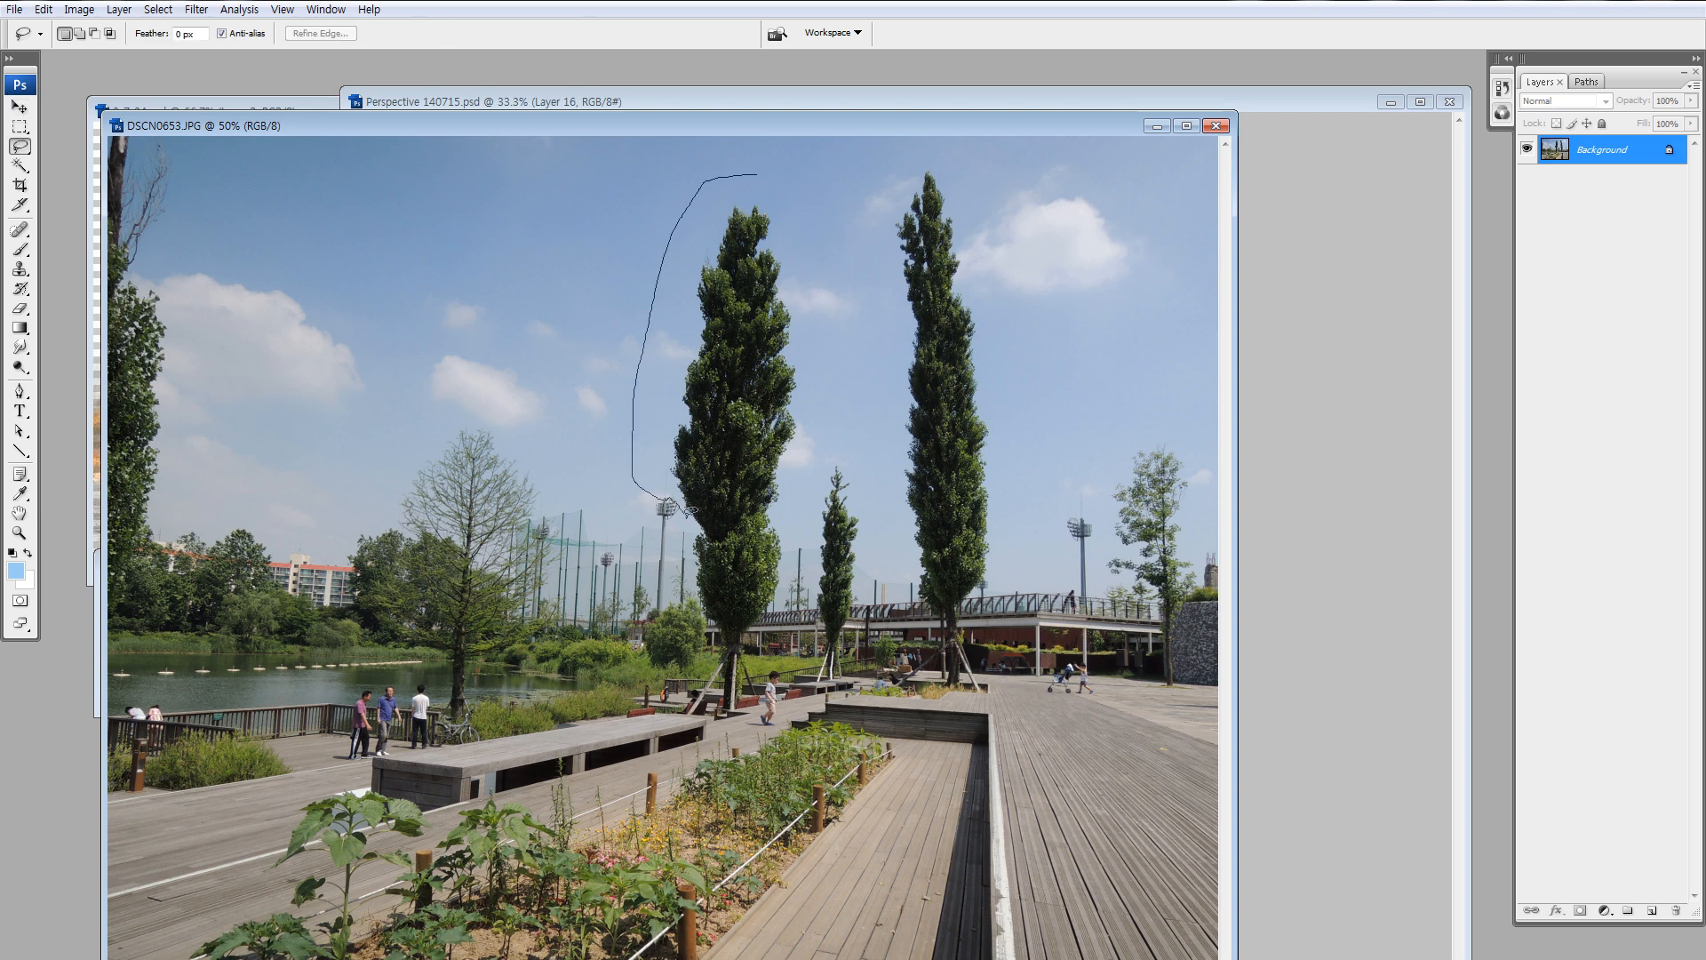
mouse_move(690, 587)
left_mouse_down()
mouse_move(755, 635)
mouse_move(813, 444)
mouse_move(793, 172)
left_mouse_up()
key("ctrl+j")
left_click(1527, 177)
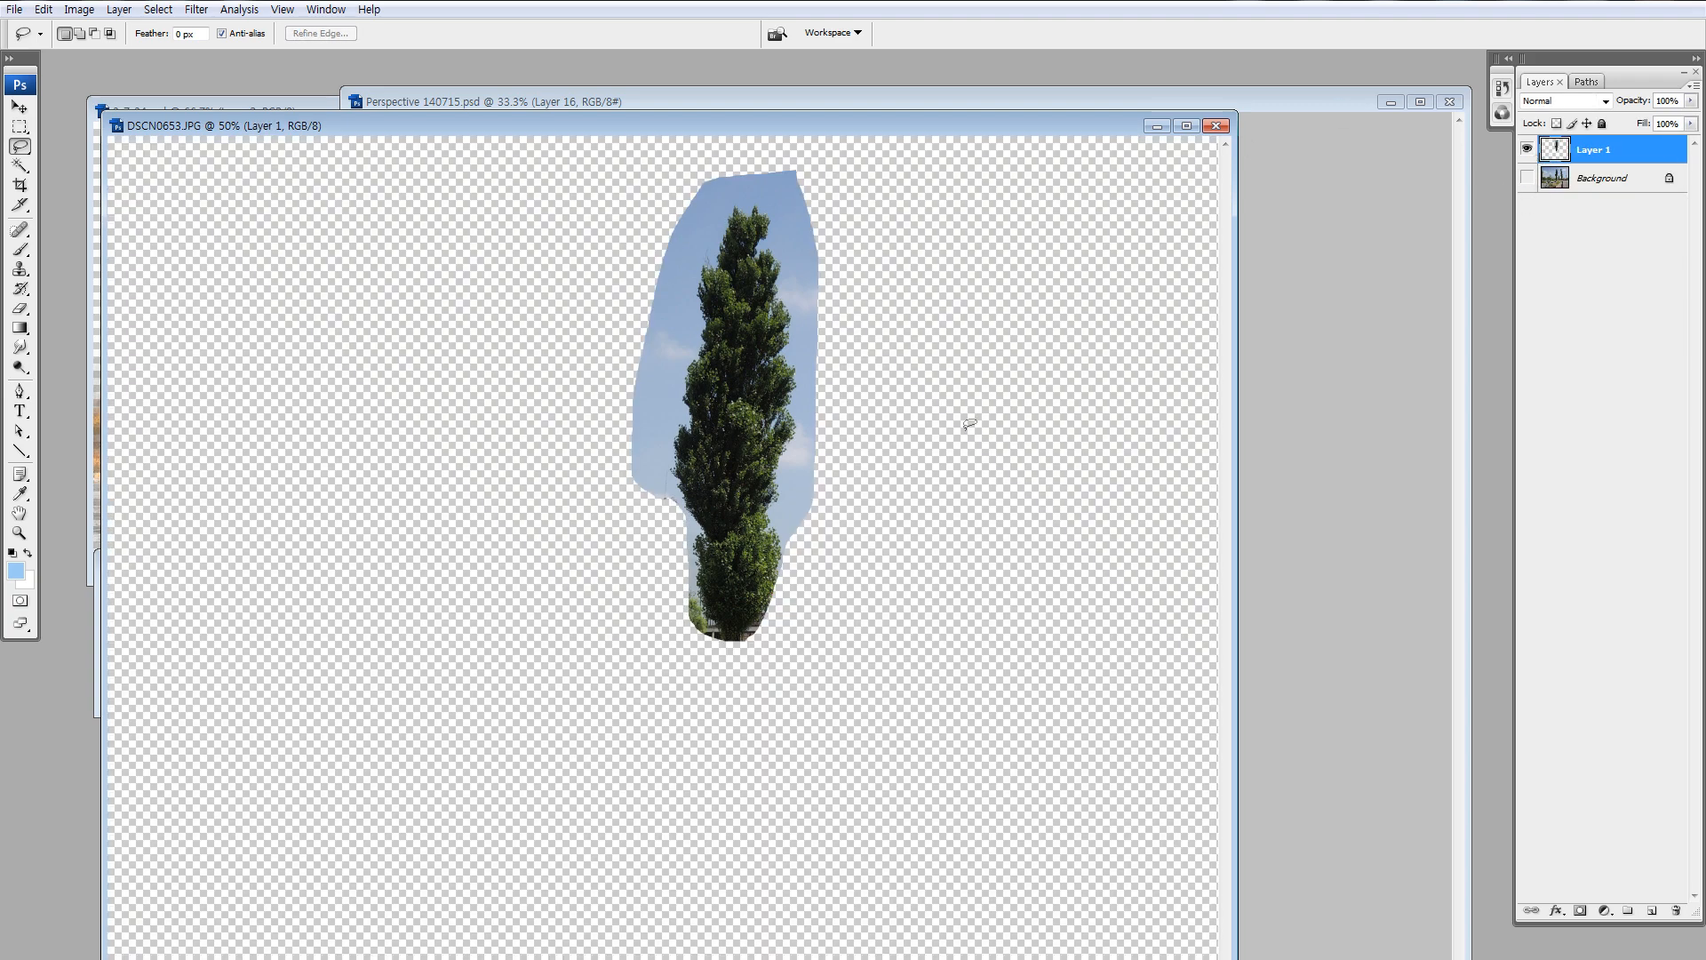
Select the blue sky around the poplar with Color Range, delete it from the layer and deselect.
key("alt+s")
key("c")
left_click(646, 421)
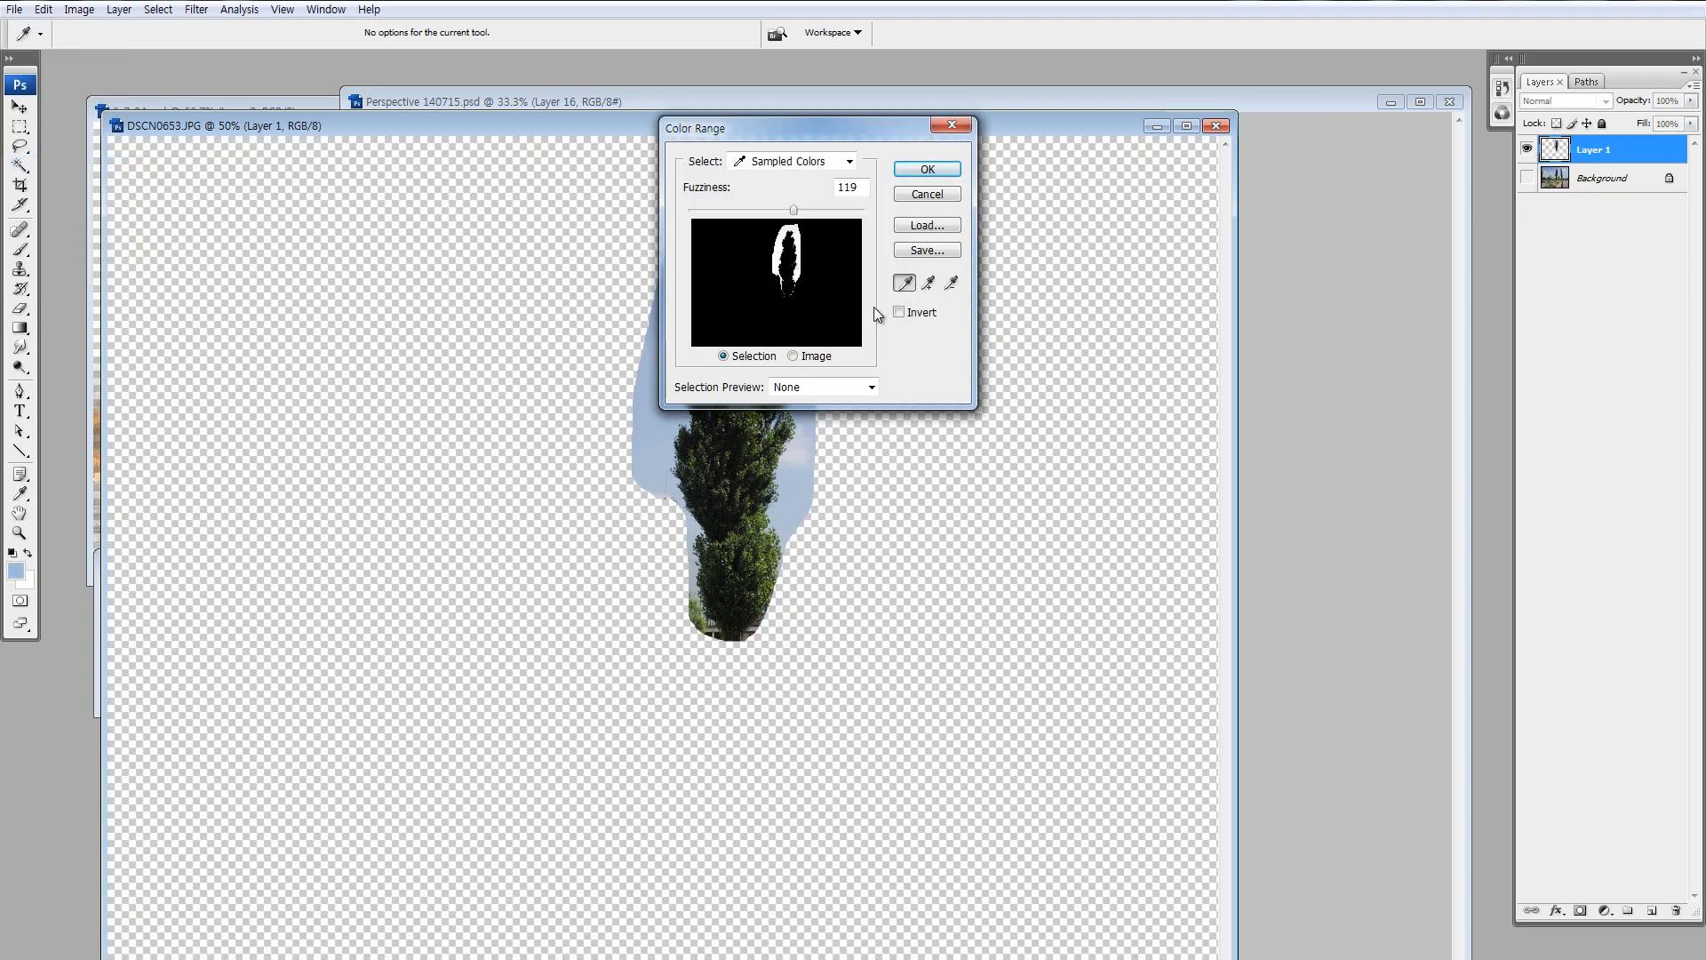
left_click(928, 282)
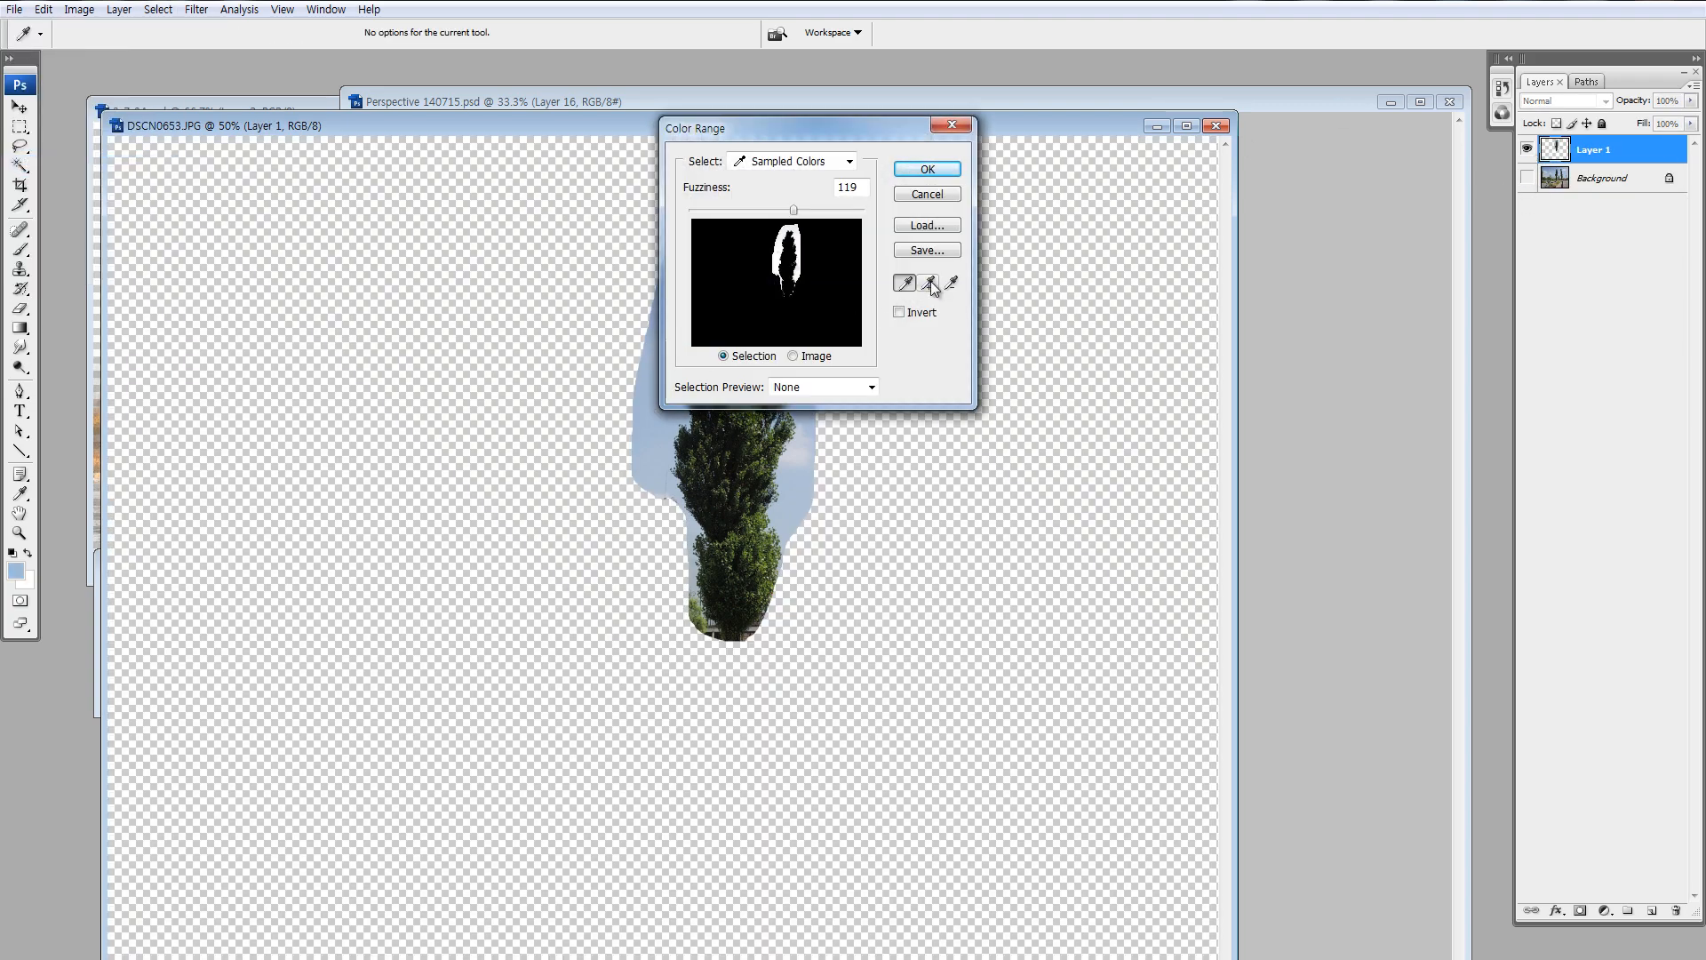
left_click(927, 168)
key("l")
key("Delete")
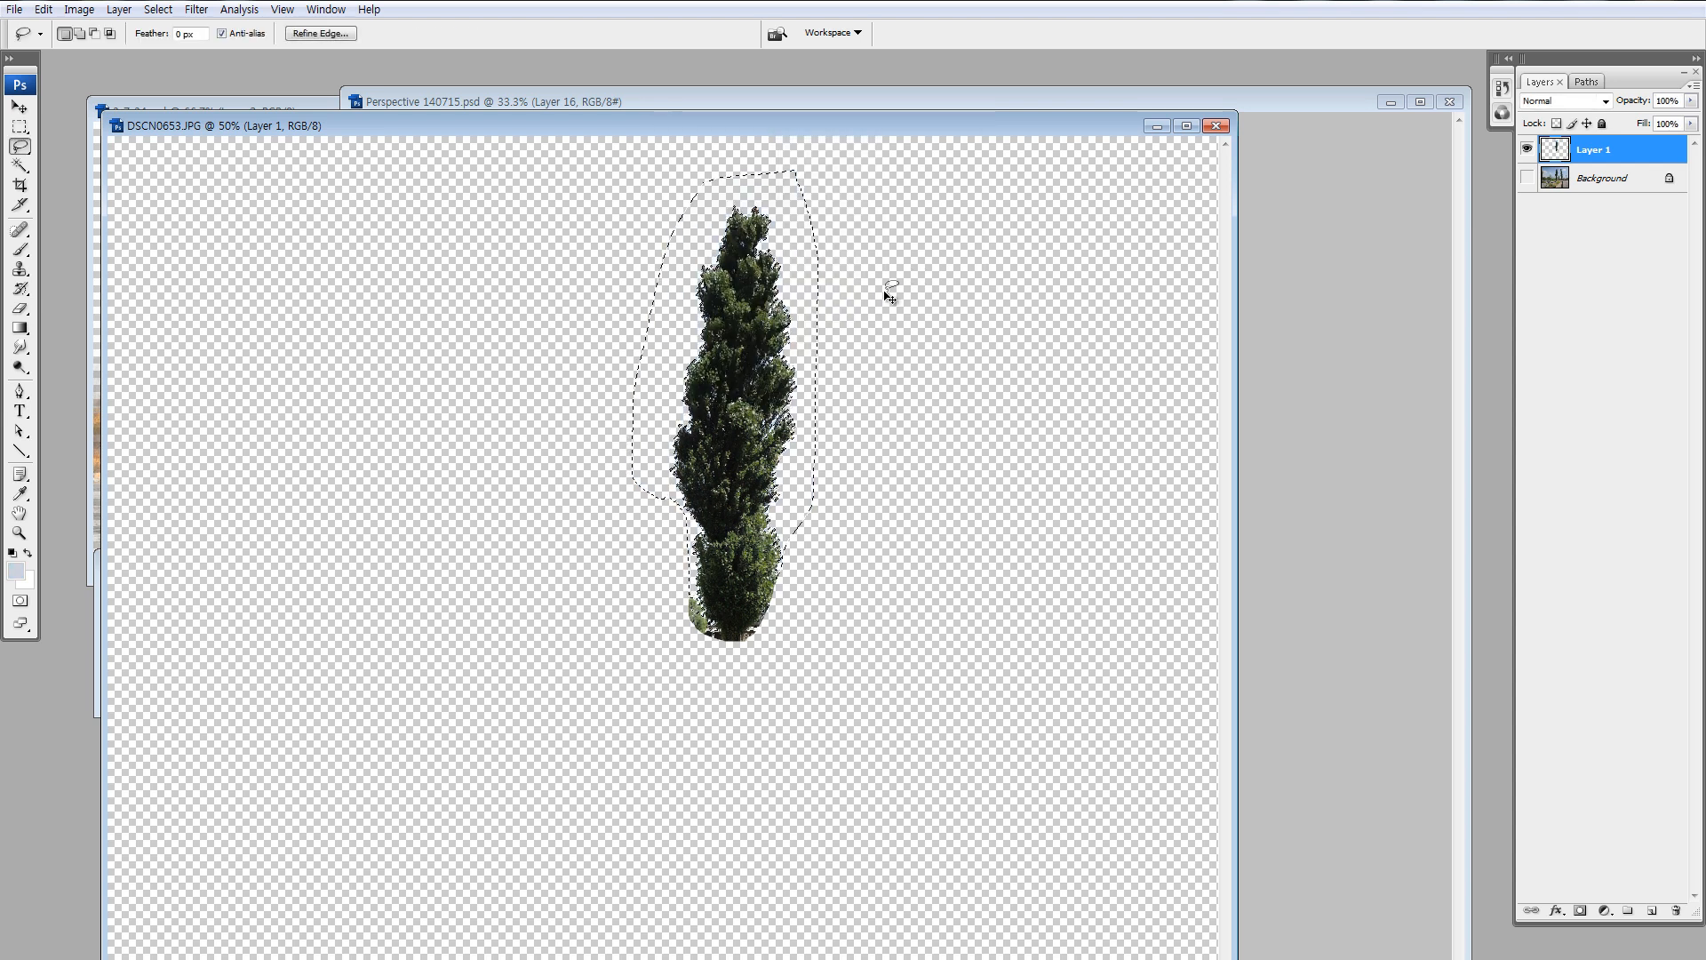
key("ctrl+d")
Copy the poplar cutout into the perspective document, place its layer above Layer 15 and position it behind the house's lower roof.
key("v")
left_click_drag(515, 126, 83, 206)
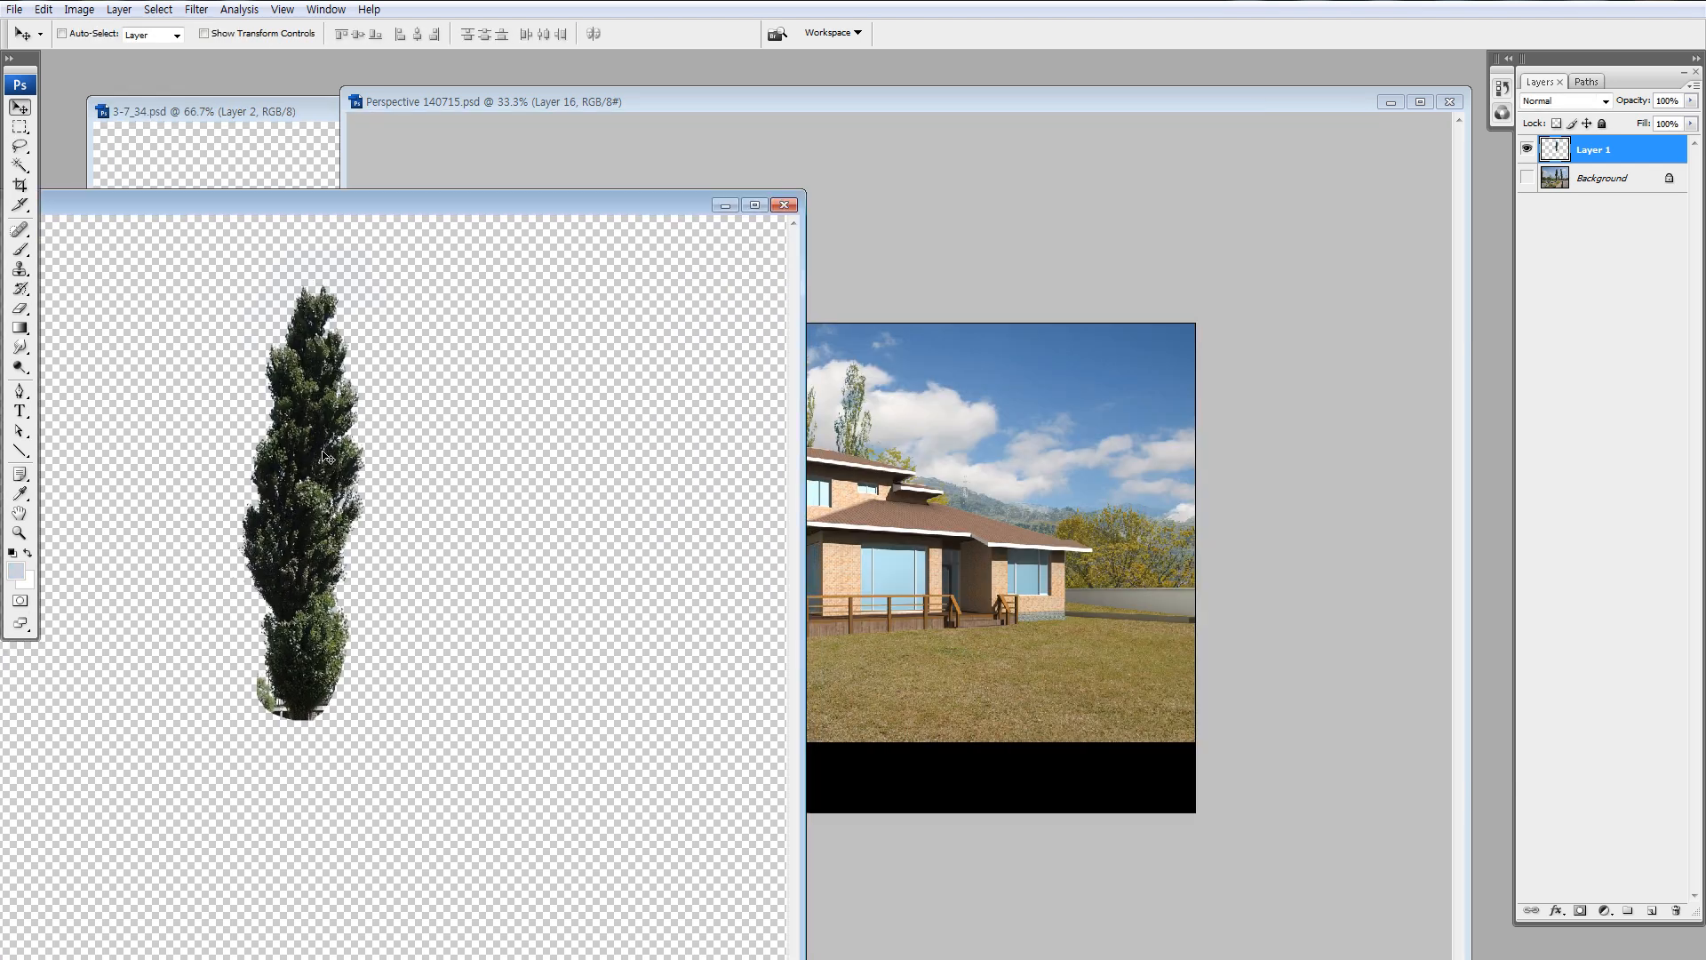
left_click_drag(300, 484, 1138, 472)
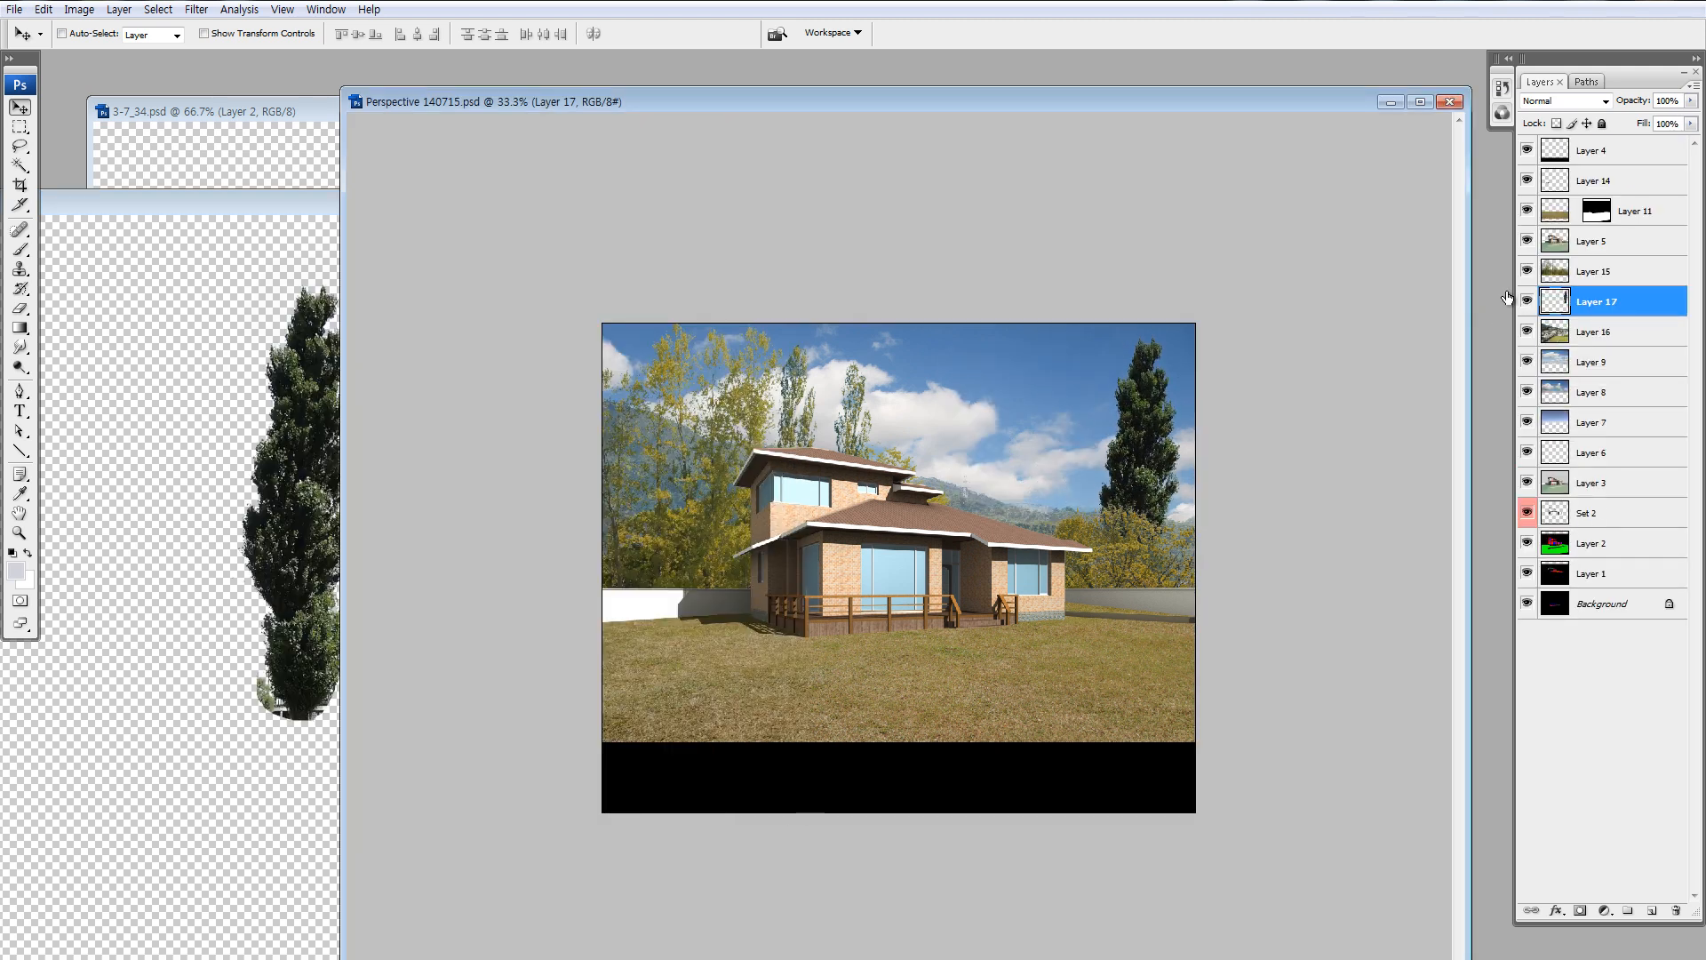
left_click_drag(1558, 302, 1564, 269)
left_click_drag(1175, 467, 1047, 453)
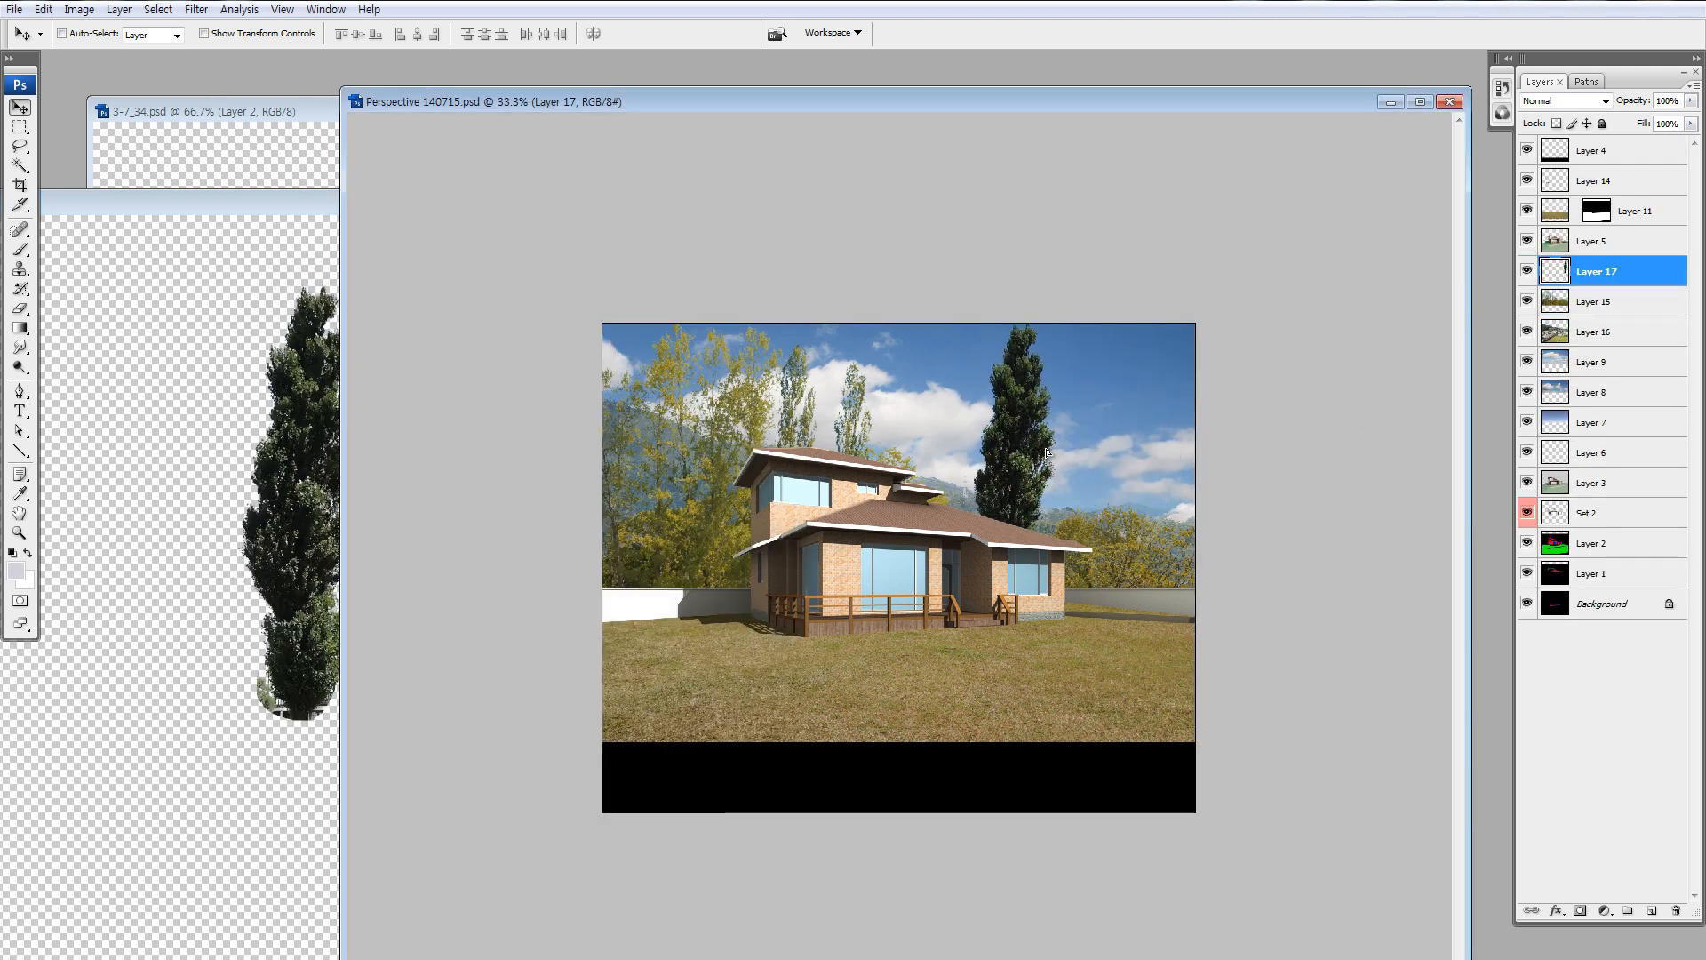
Scale the poplar down with Free Transform so it fits behind the lower roof.
key("ctrl+t")
left_click_drag(1070, 296, 1017, 418)
left_click_drag(1069, 499, 1023, 479)
key("Return")
key("ctrl+t")
mouse_move(1048, 368)
left_mouse_down()
mouse_move(1018, 449)
mouse_move(1051, 361)
left_mouse_up()
key("Return")
key("ctrl+t")
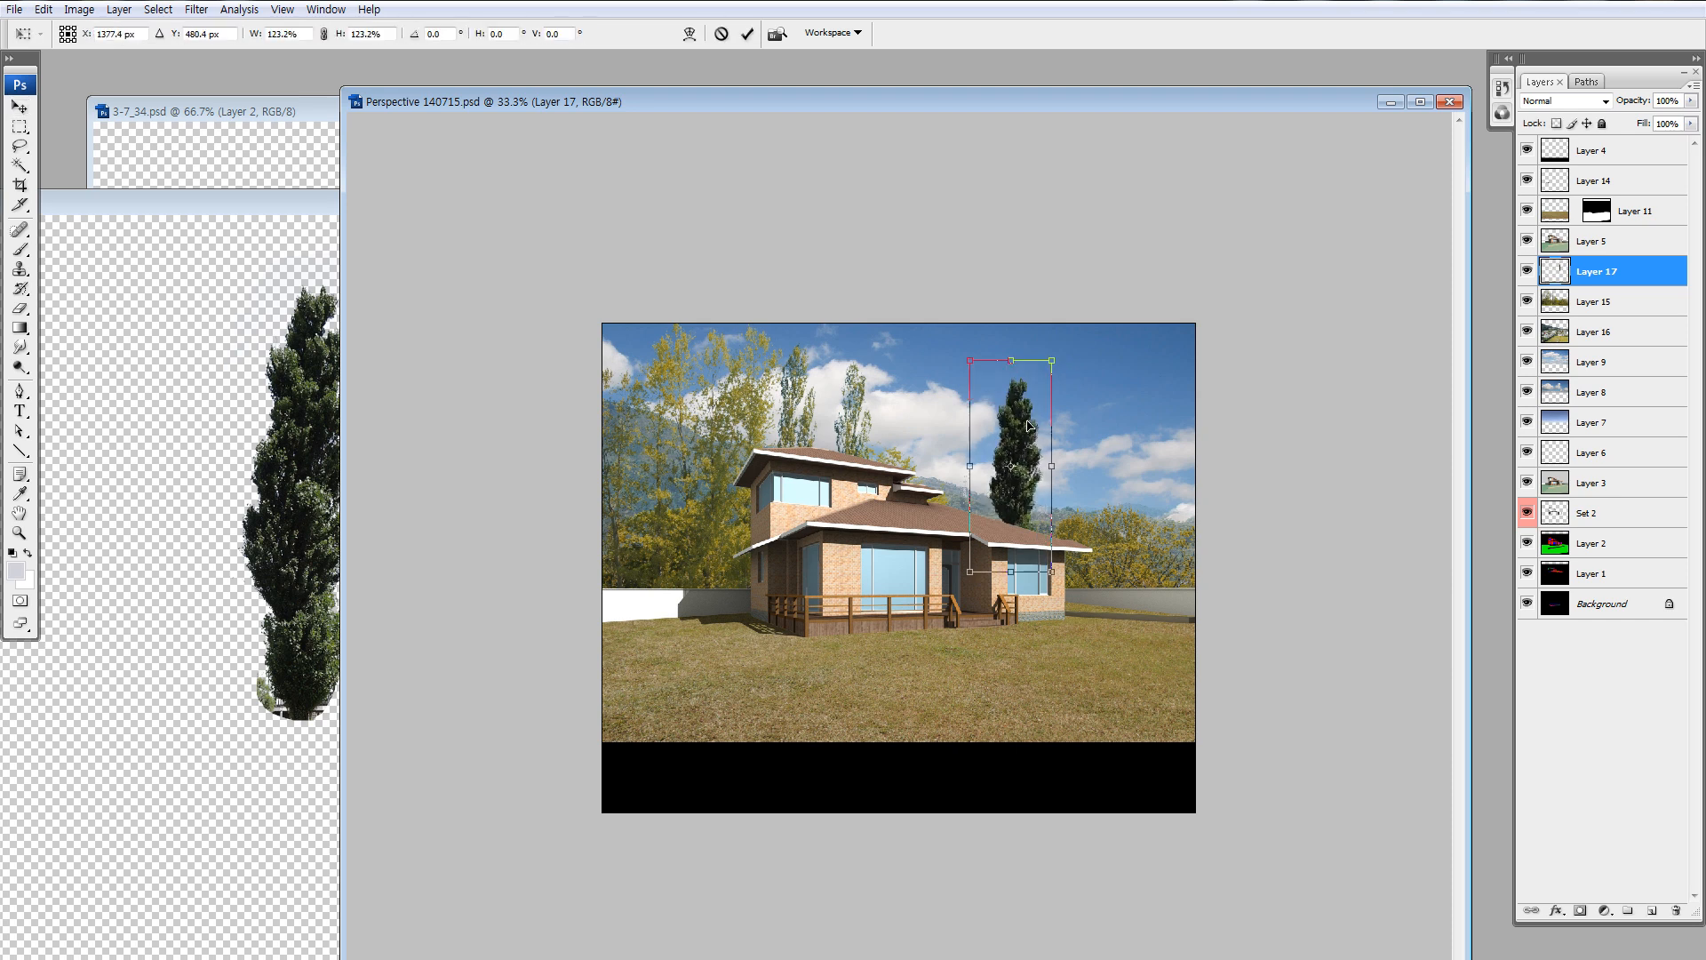
key("Return")
Try the poplar beside the two-storey end of the house and among the yellow trees, and delete its layer.
left_click_drag(1028, 426, 746, 517)
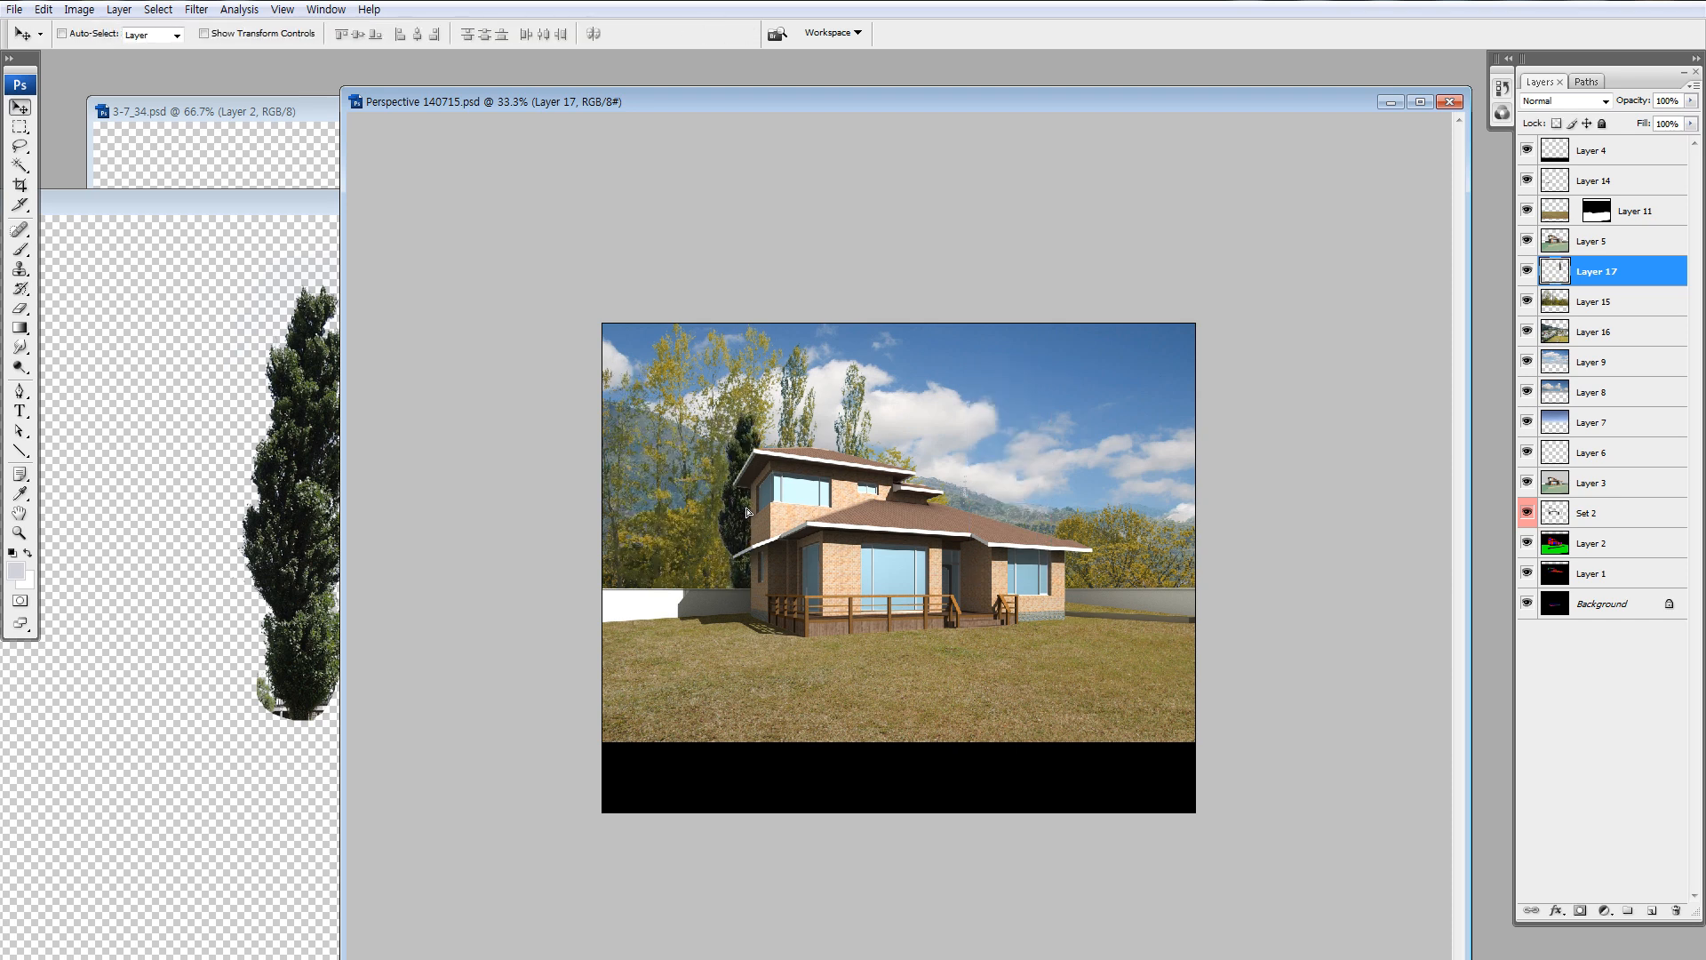
key("ctrl+a")
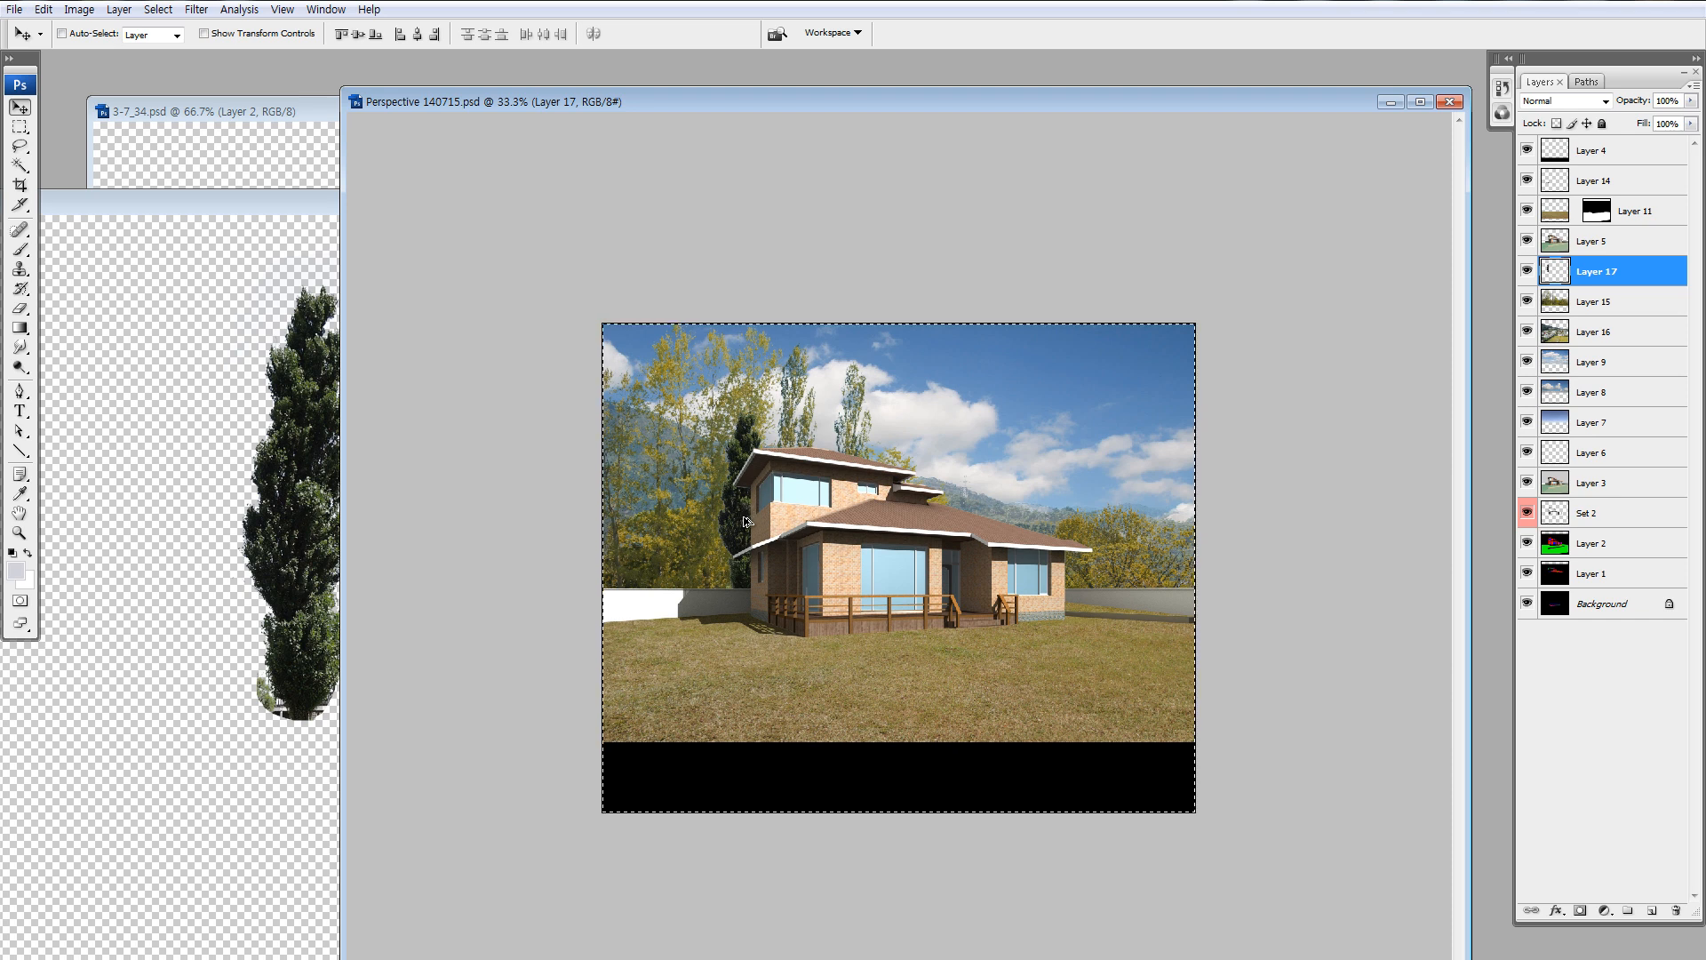
left_click_drag(746, 522, 830, 706)
key("ctrl+d")
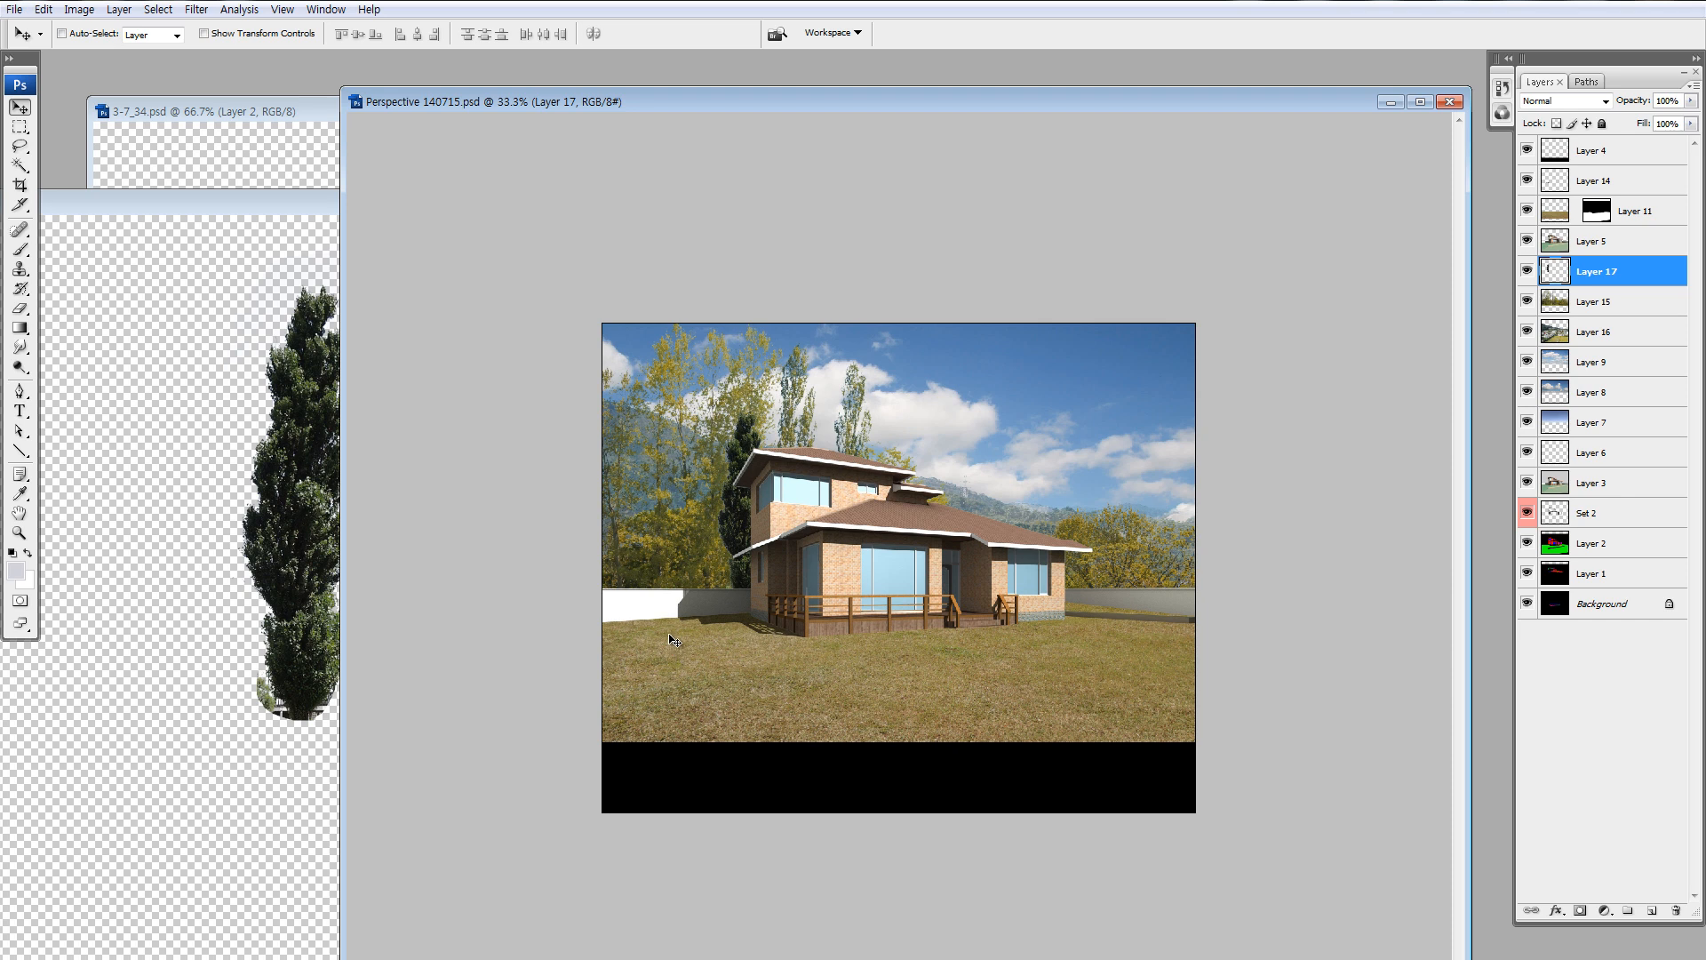
left_click_drag(743, 523, 669, 495)
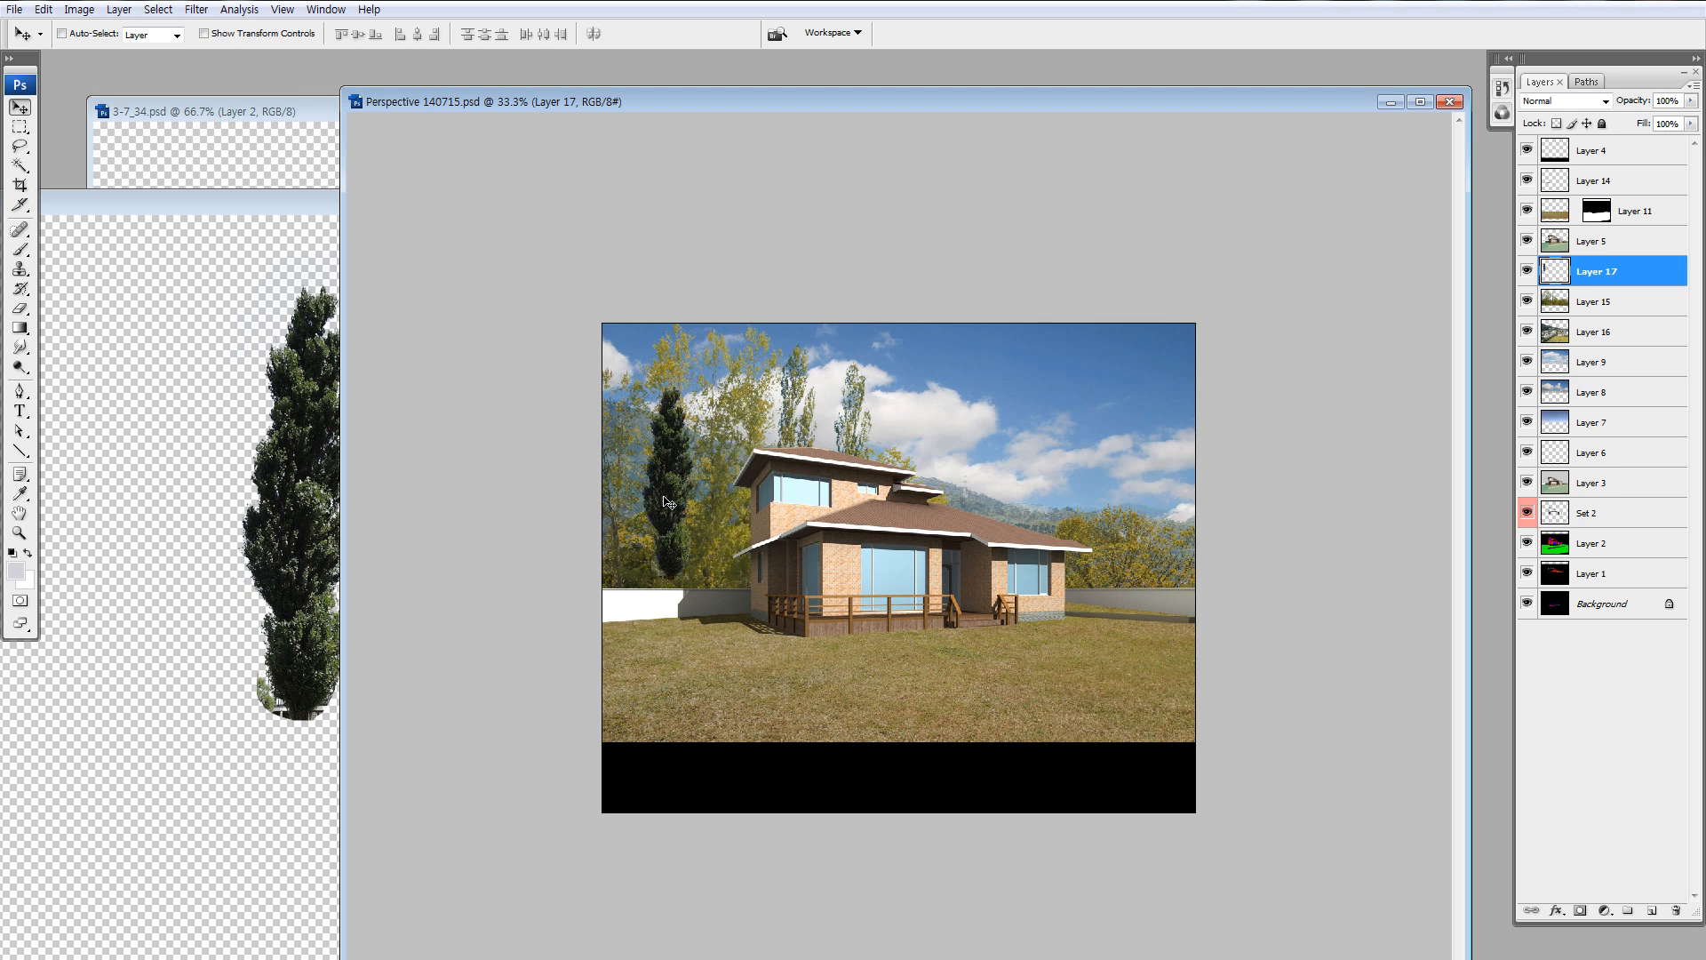
key("Delete")
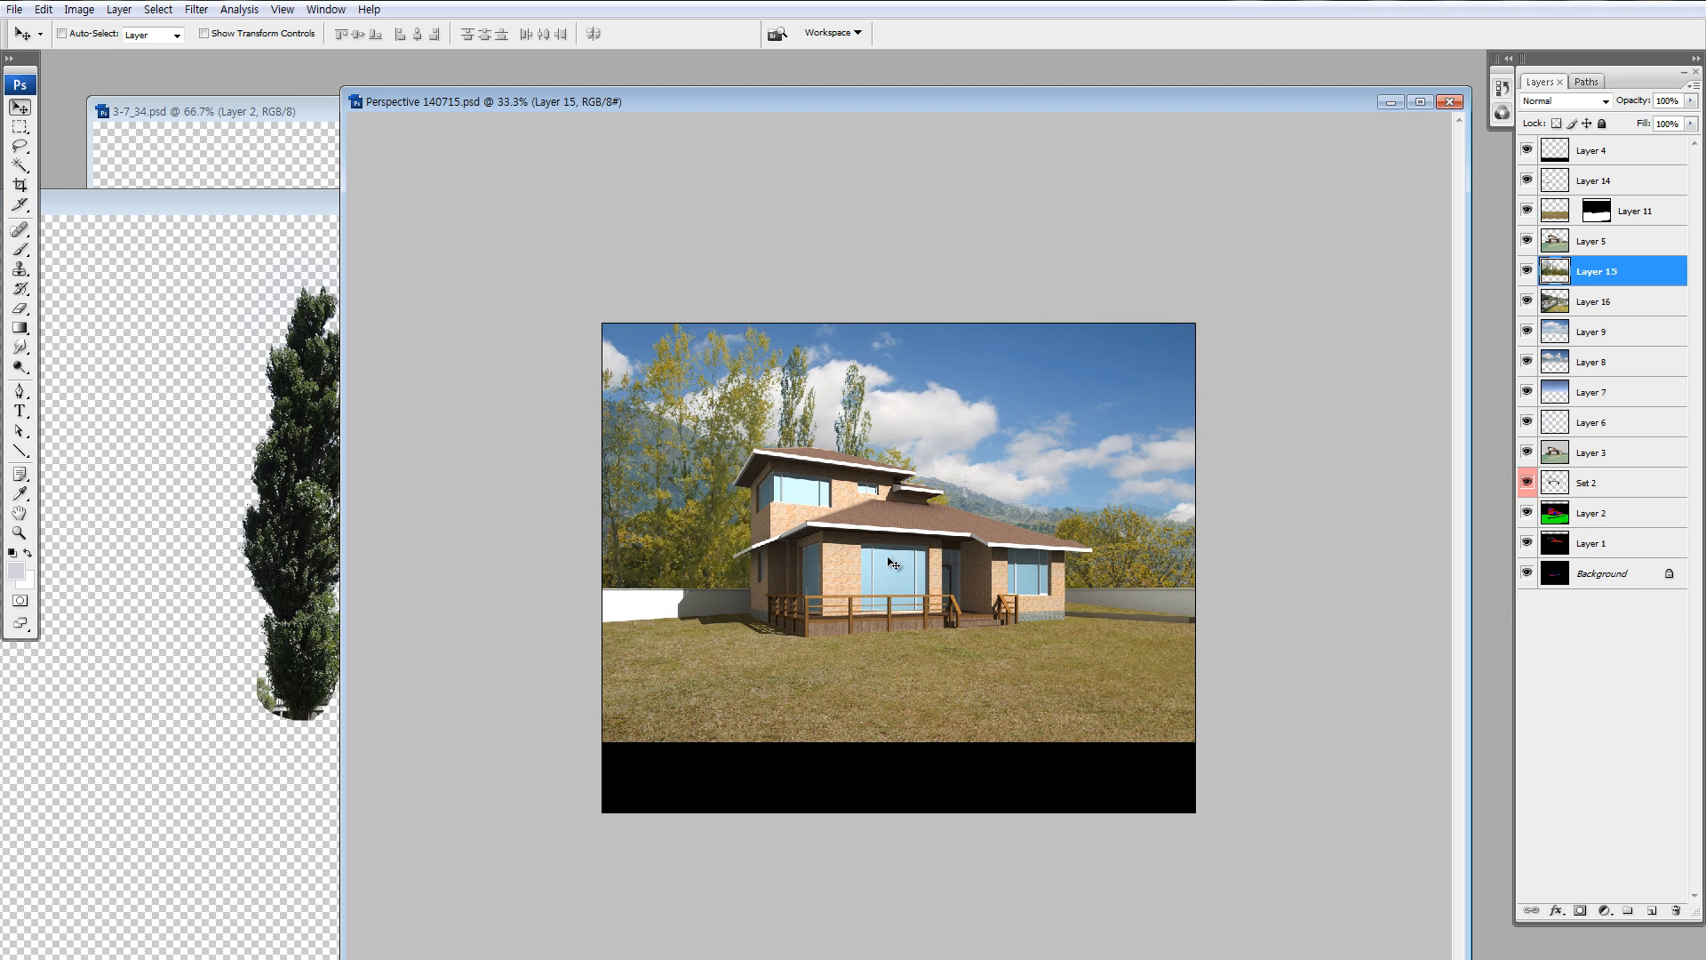
Switch to the perspective 140715 image folder and open img_1465_cadnjoy.jpg in Photoshop.
key("alt+Tab")
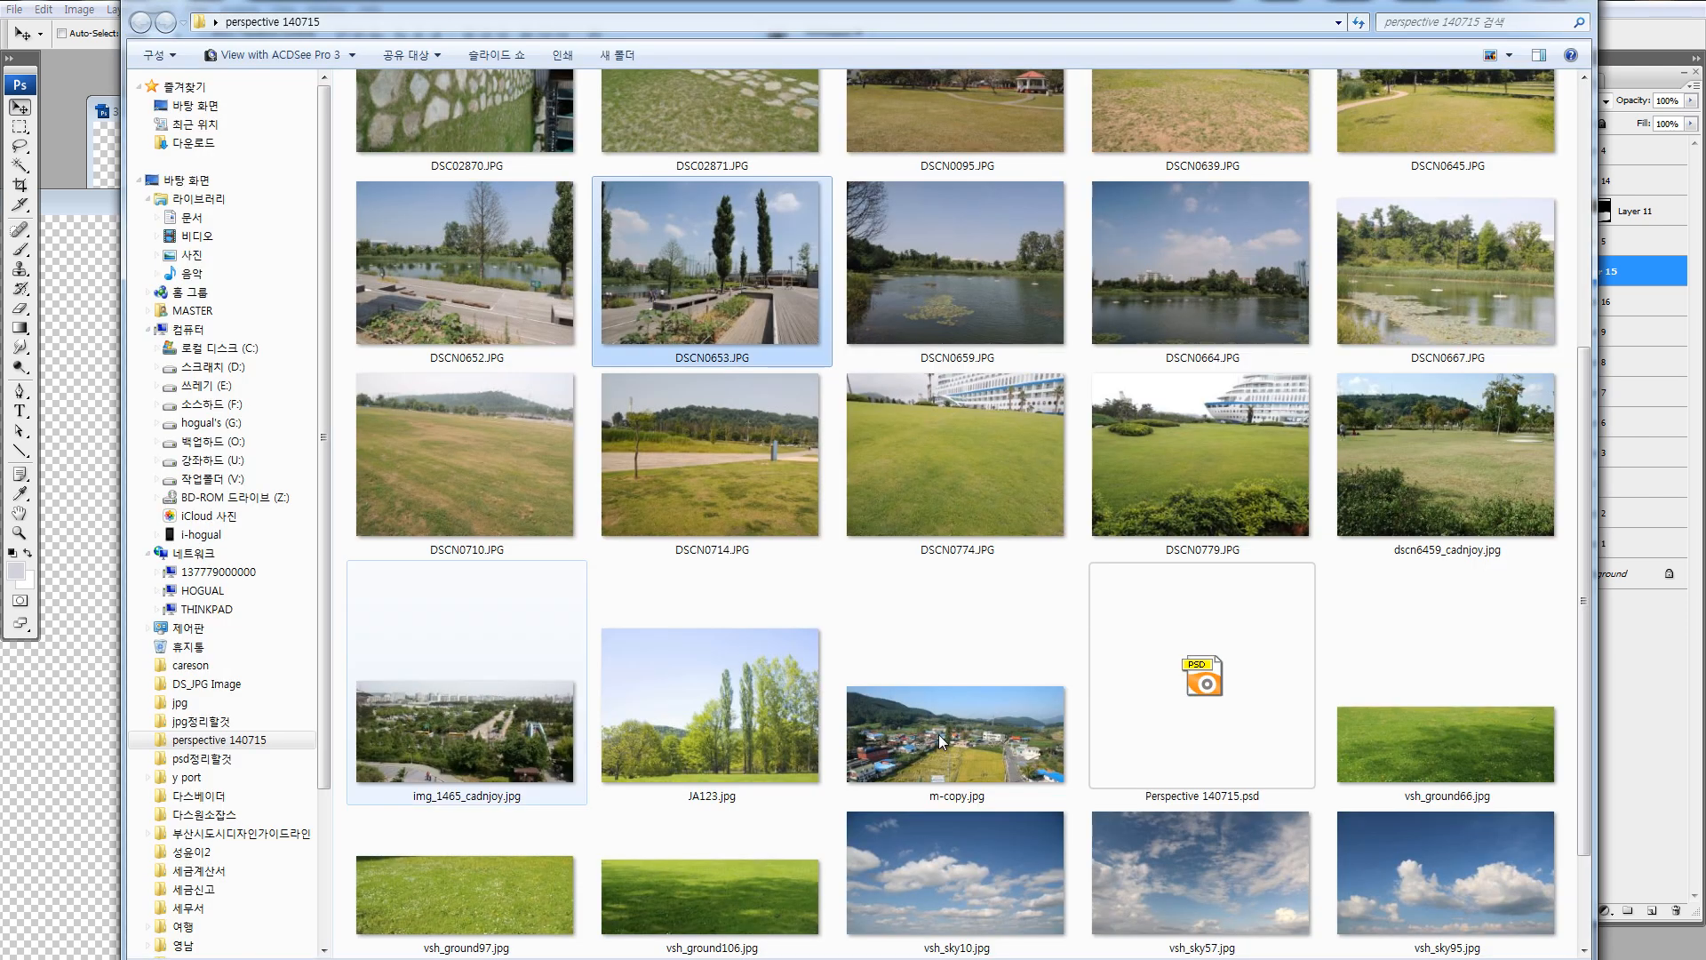
left_click(963, 723)
left_click_drag(434, 756, 82, 792)
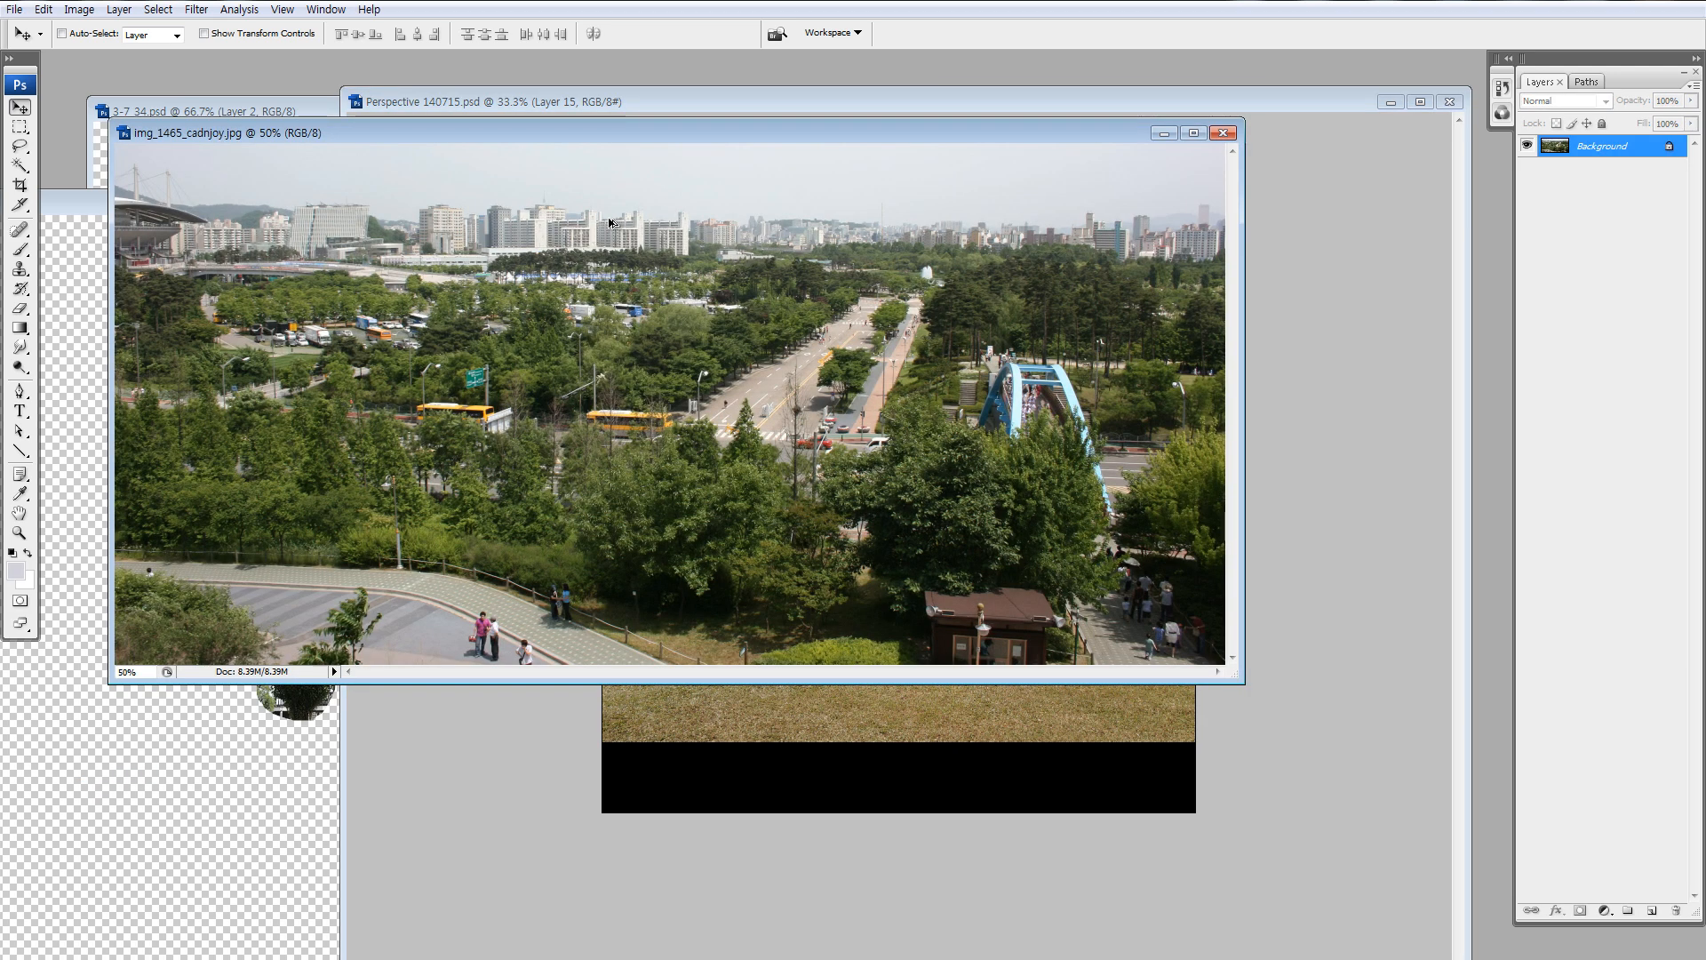
Select the pale sky in img_1465_cadnjoy.jpg with Color Range at a fuzziness of 28.
key("alt+s")
key("c")
left_click(580, 160)
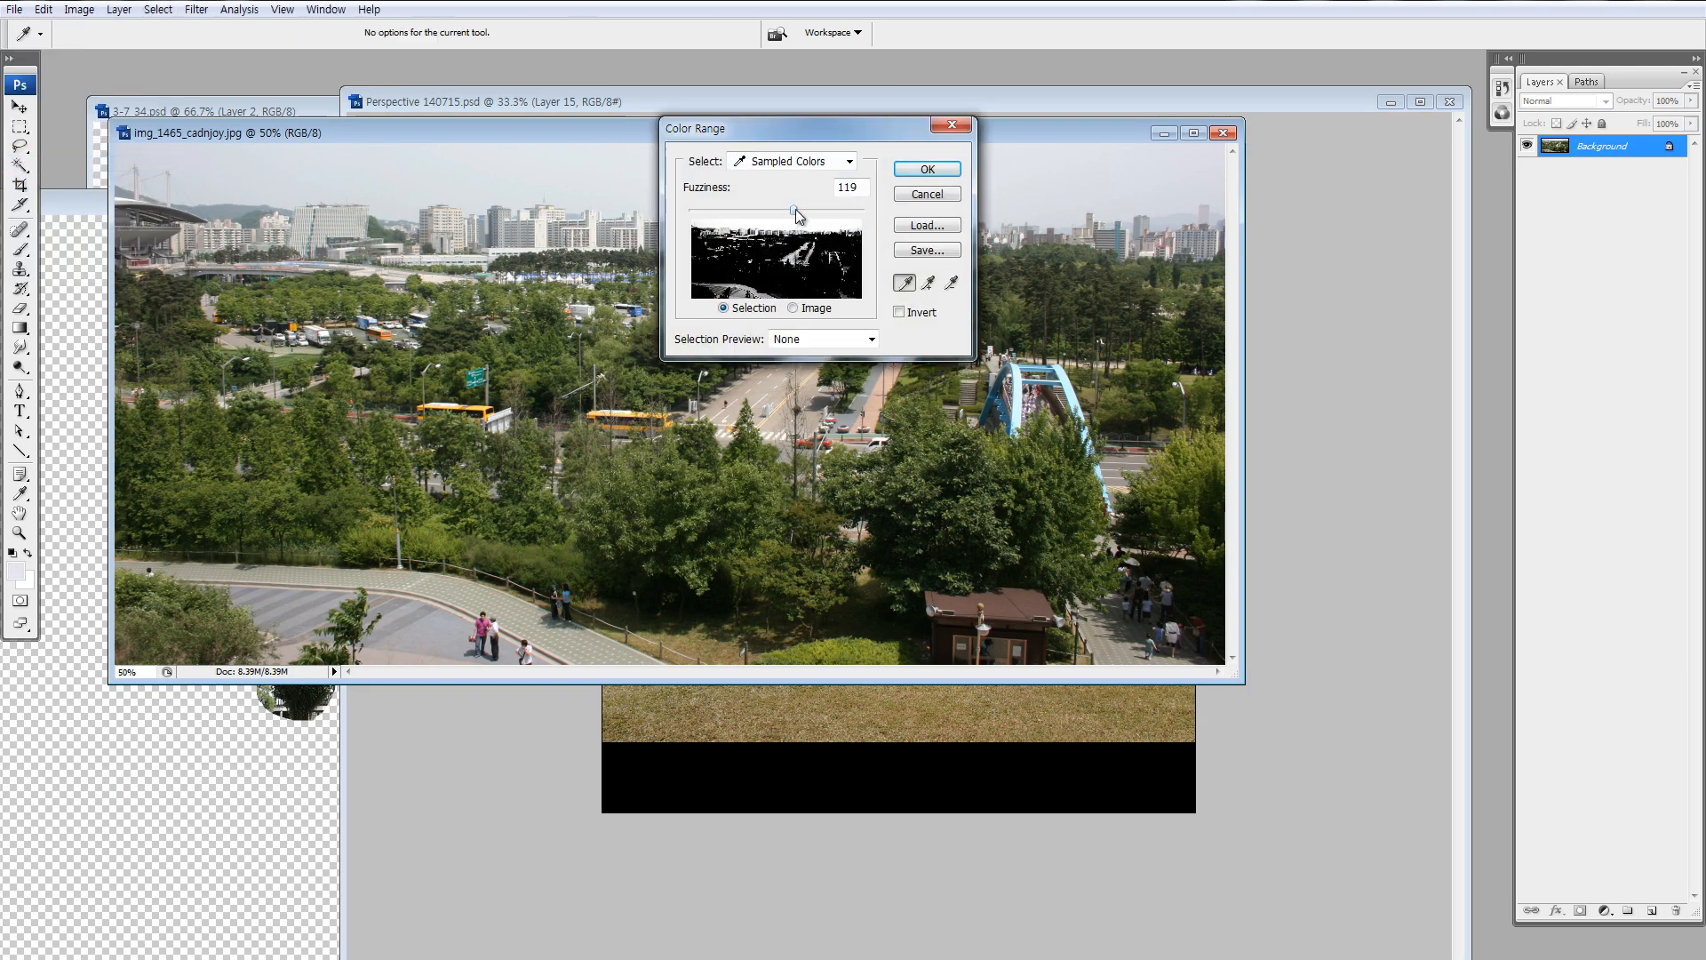
left_click_drag(794, 210, 714, 213)
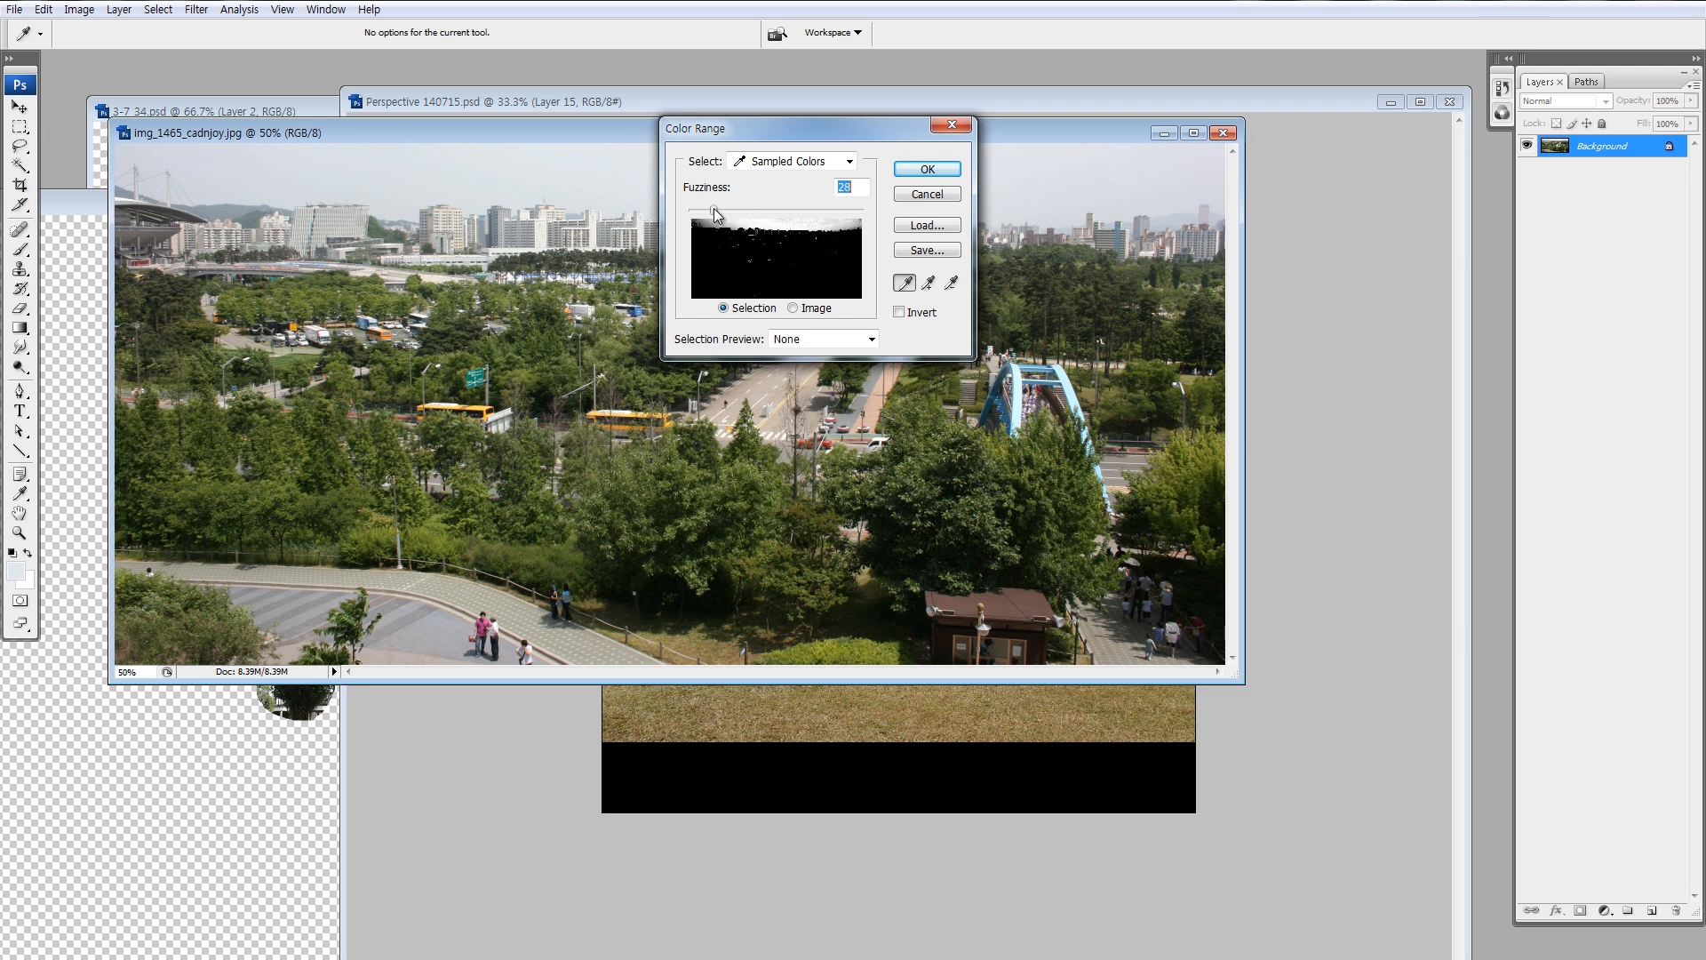
left_click(928, 283)
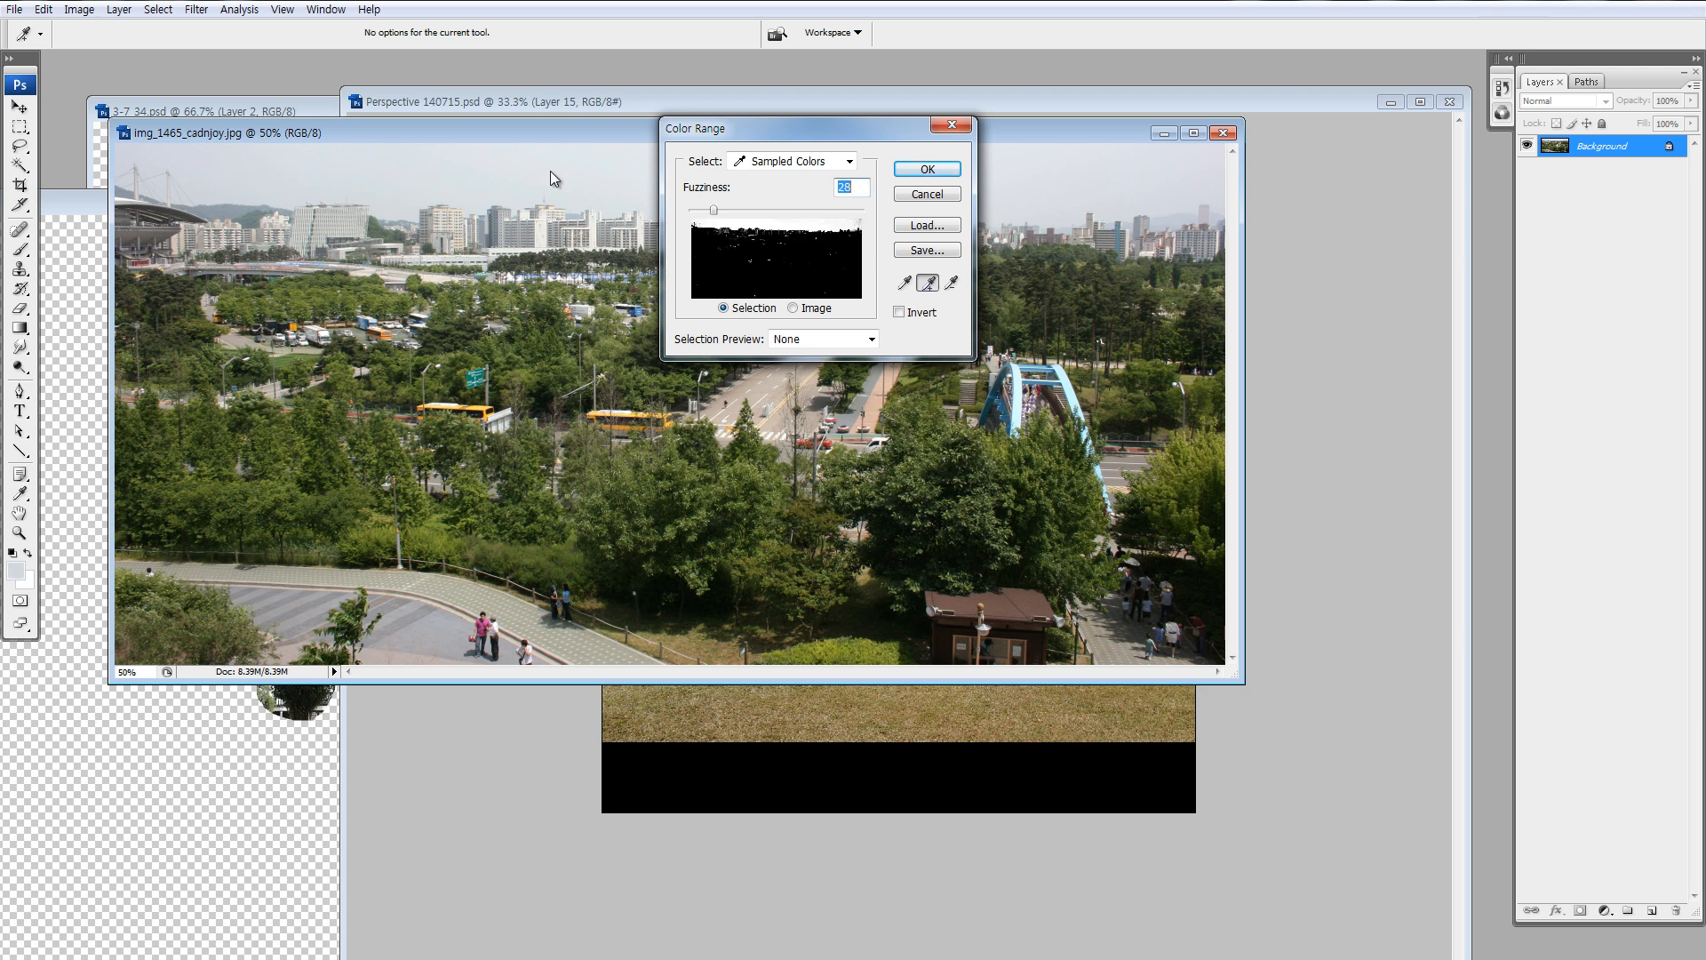
left_click(927, 171)
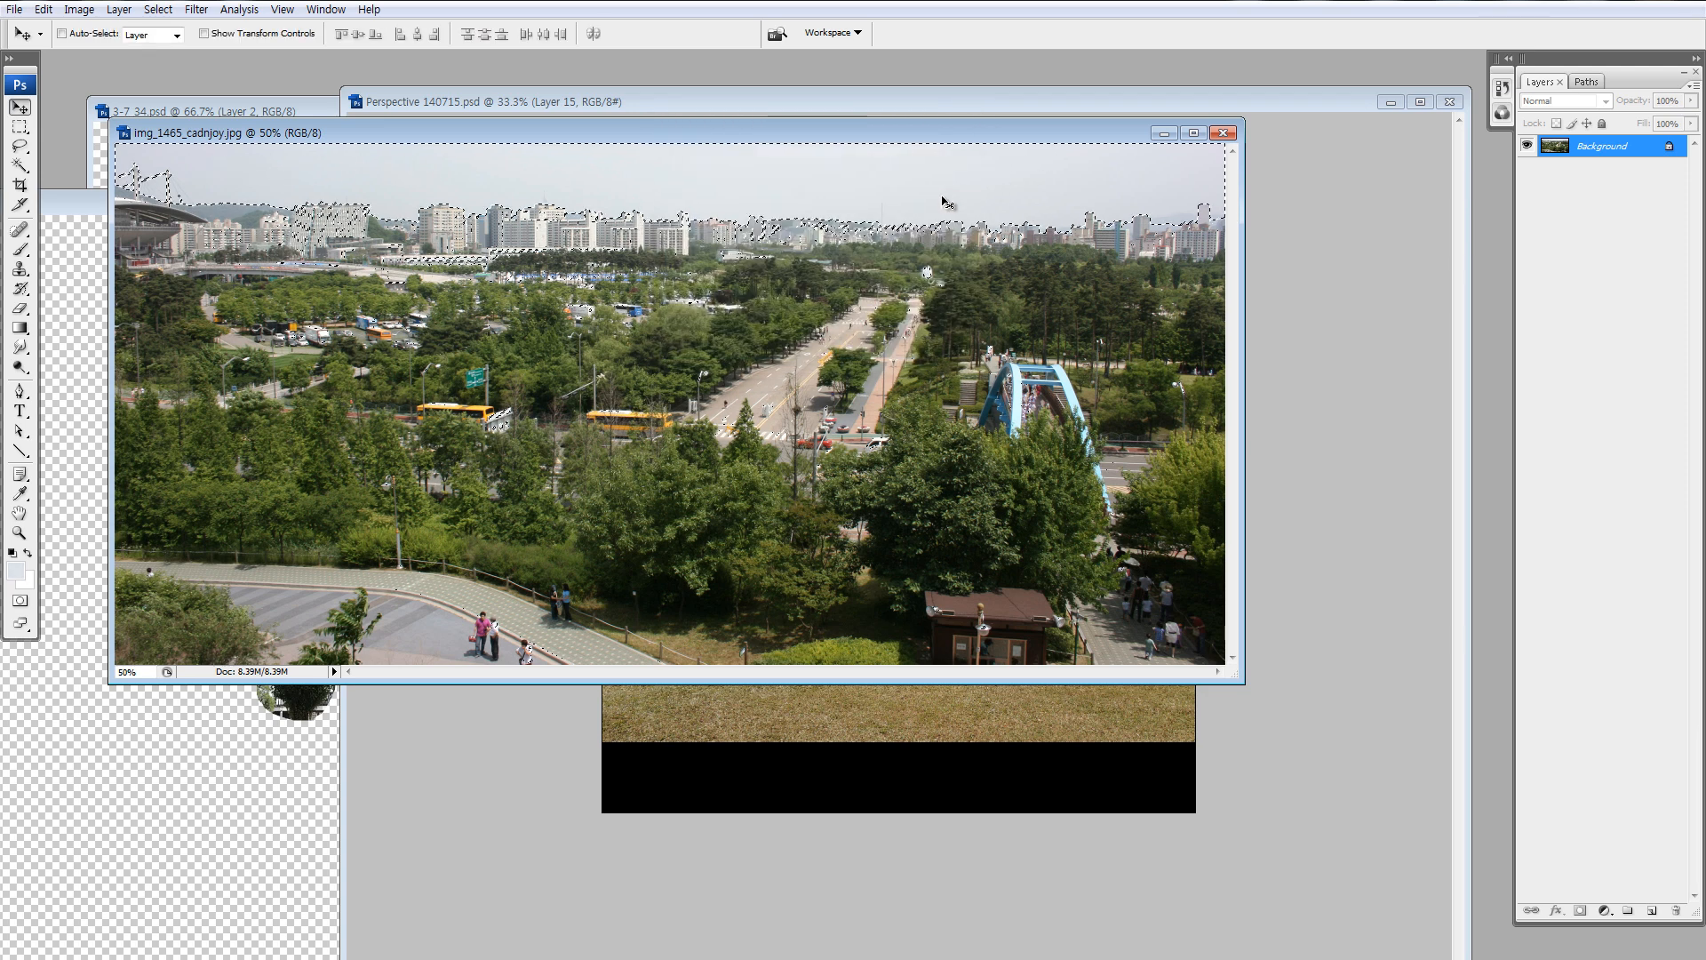
Copy everything except the sky to a new layer in img_1465_cadnjoy.jpg, and copy that cityscape into the perspective document above Layer 15.
key("ctrl+j")
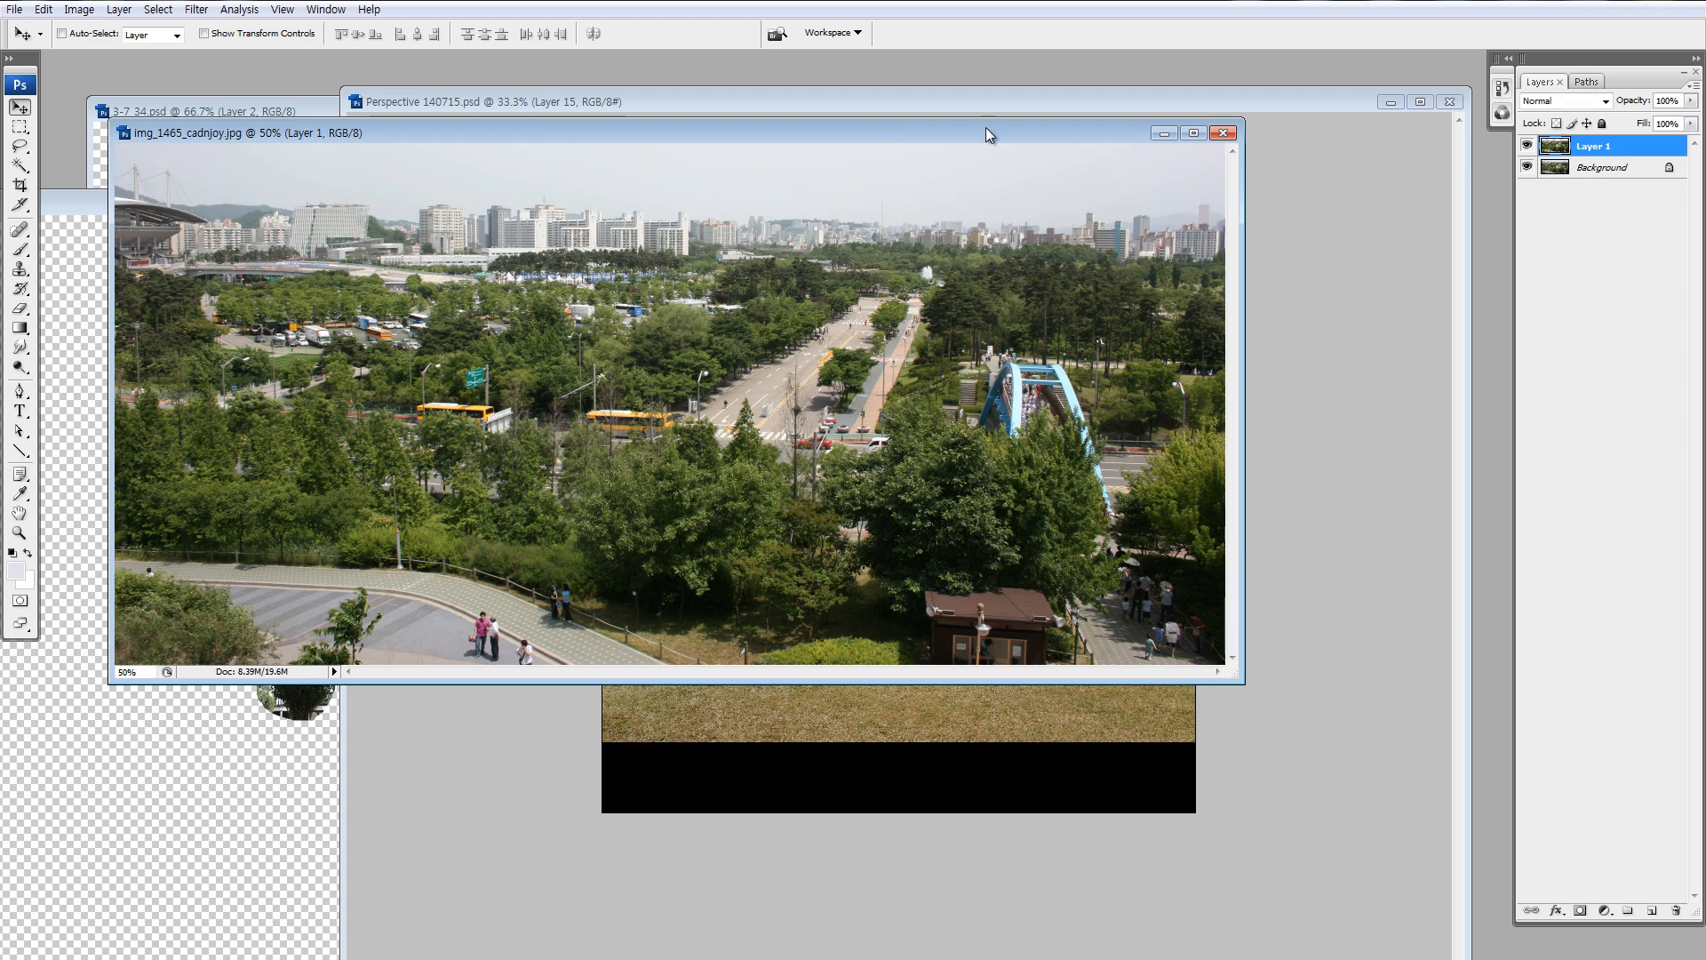
left_click_drag(986, 129, 466, 239)
left_click_drag(1561, 151, 1013, 463)
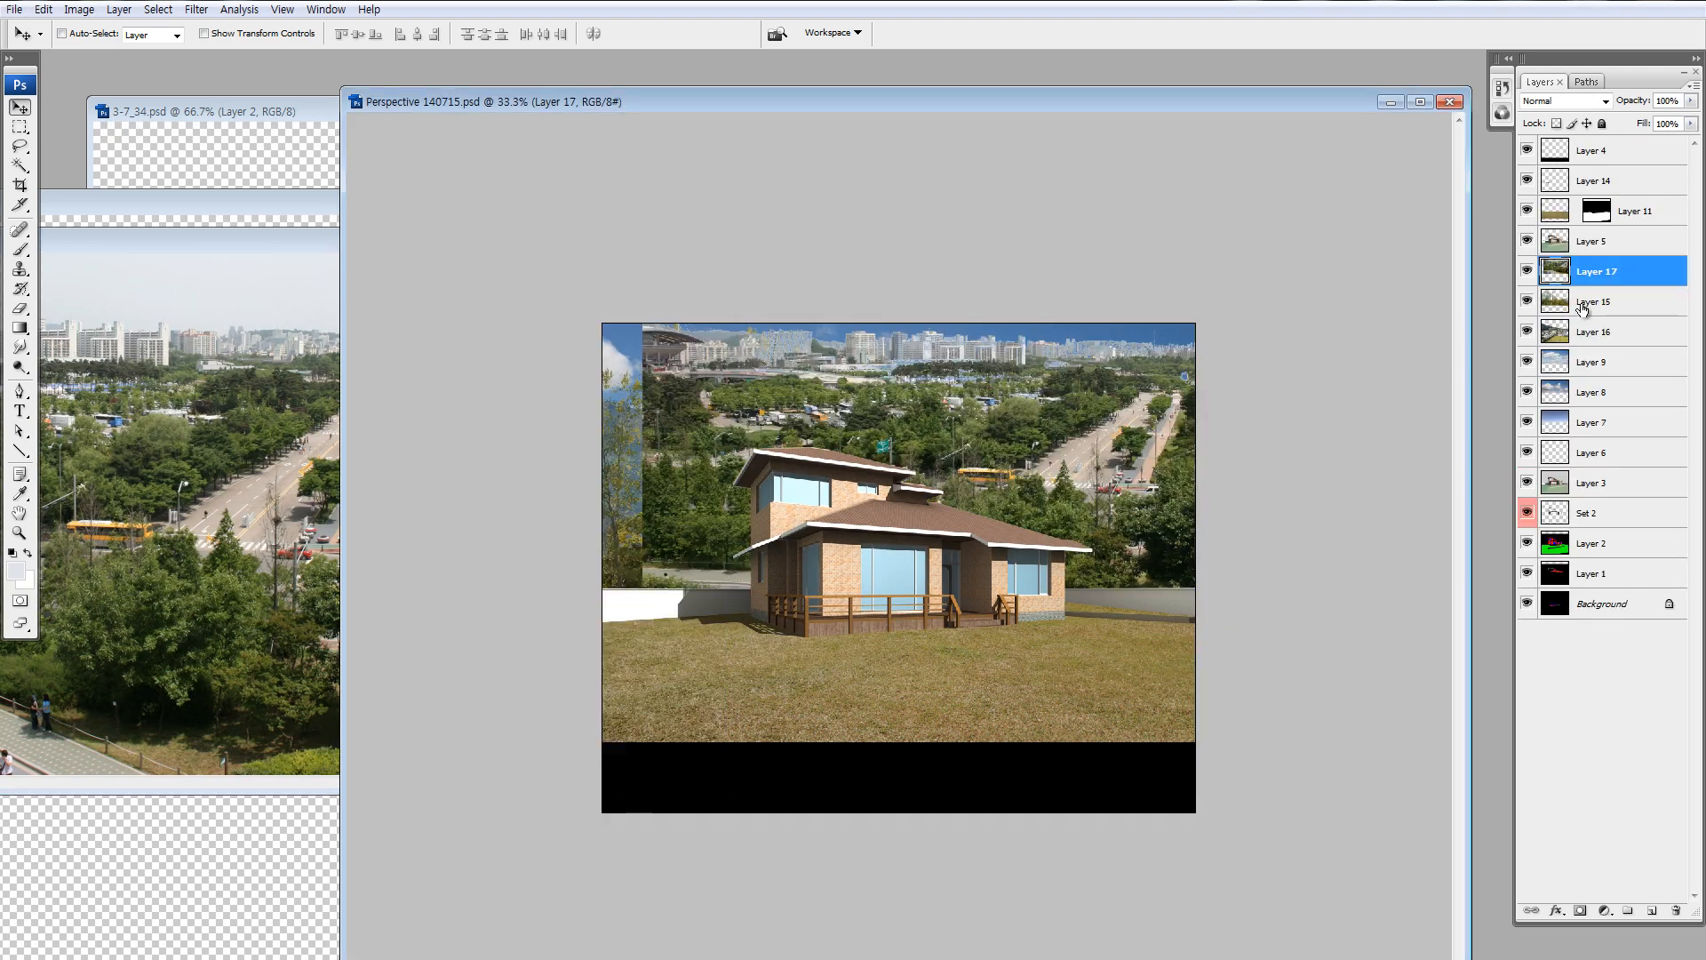
Hide Layers 15 and 16, and lower the cityscape so its skyline sits just above the wall behind the house.
left_click(1526, 302)
left_click(1526, 331)
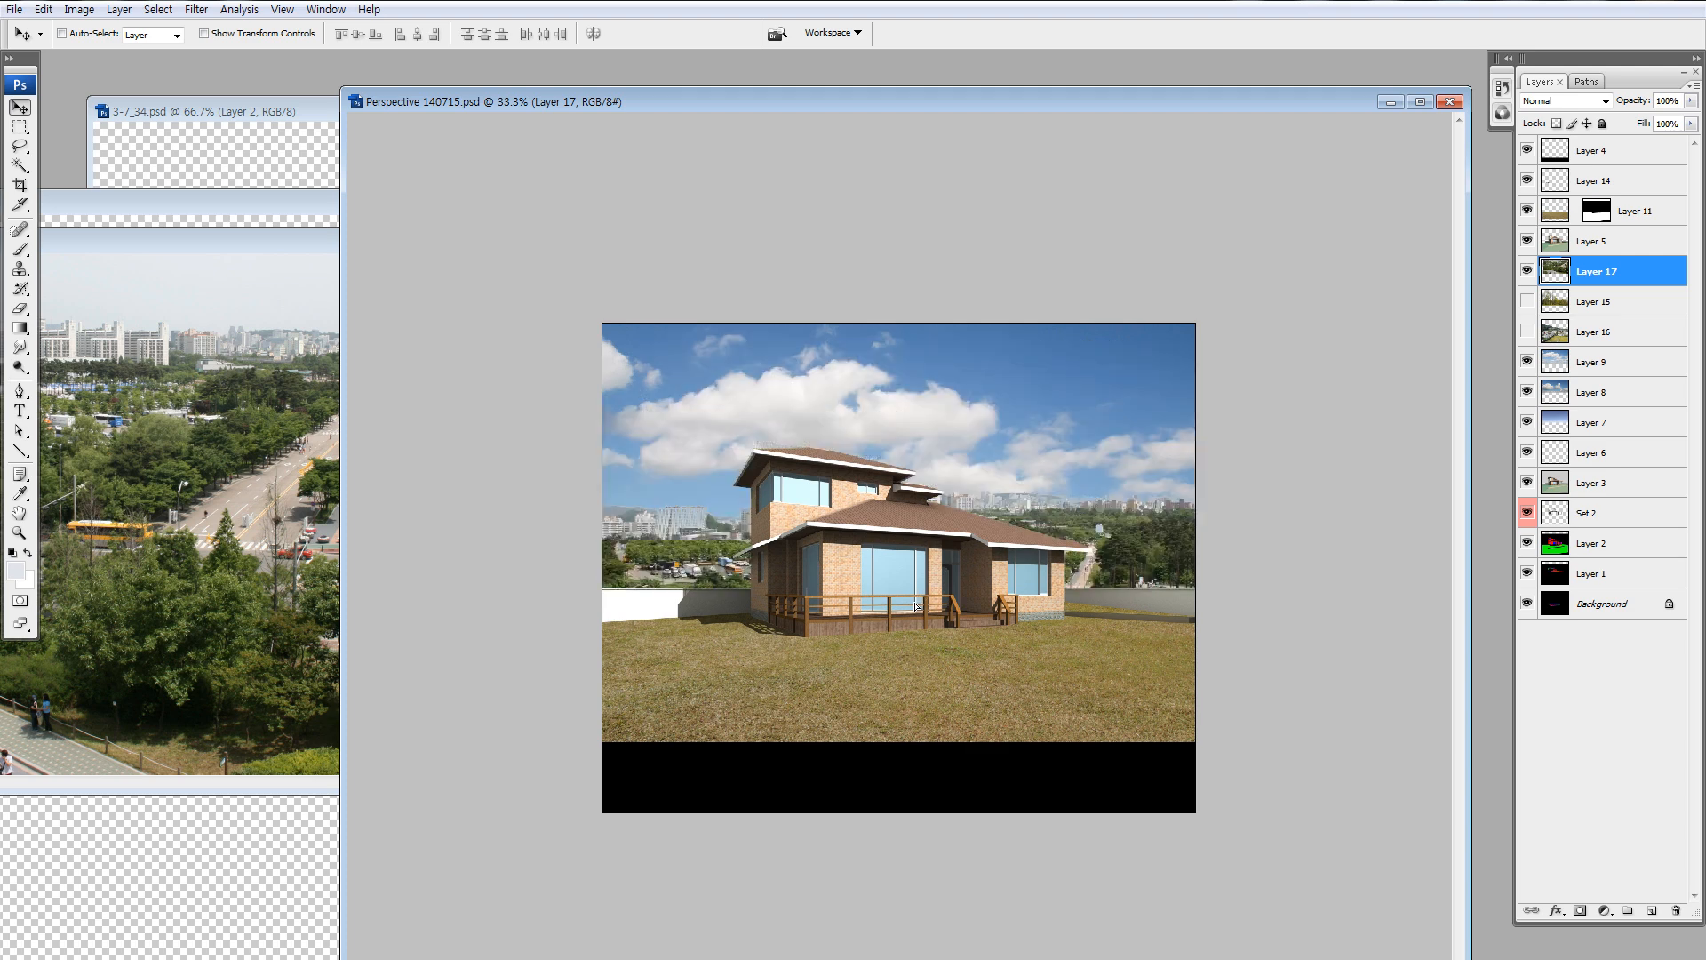
mouse_move(916, 606)
left_mouse_down()
mouse_move(975, 615)
mouse_move(907, 603)
mouse_move(927, 606)
left_mouse_up()
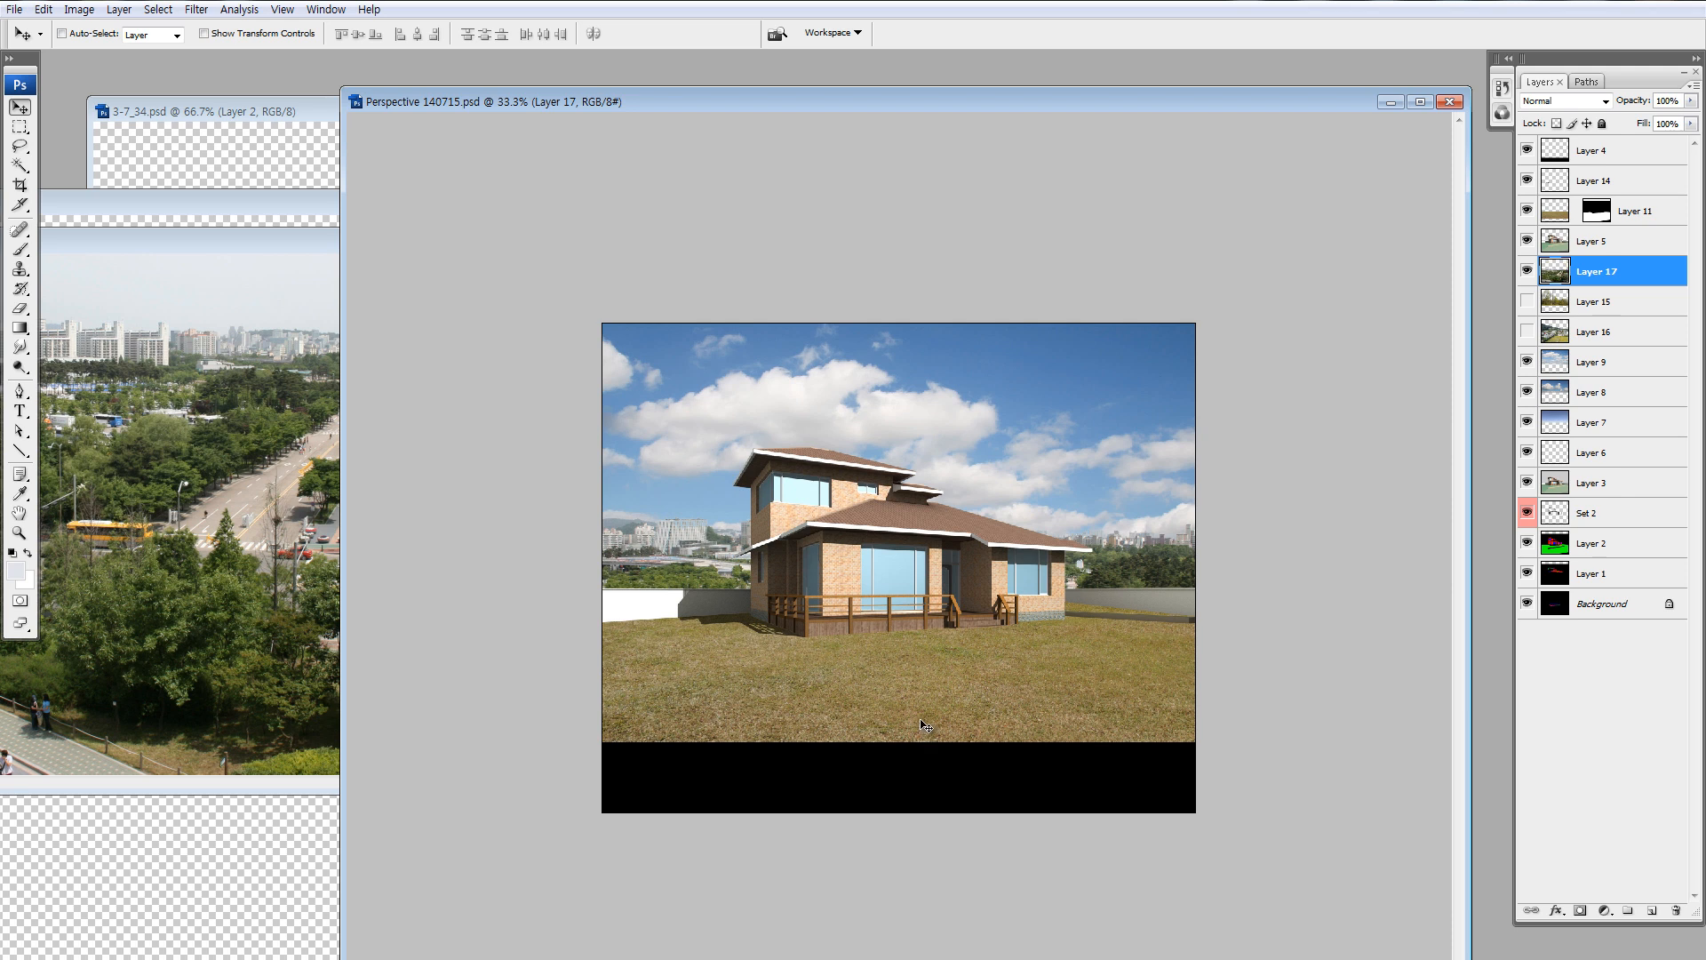
Move the sky on Layer 9 up and scale it down with Free Transform so more clouds fit above the house.
left_click(1081, 476, "ctrl")
left_click_drag(1064, 491, 1070, 407)
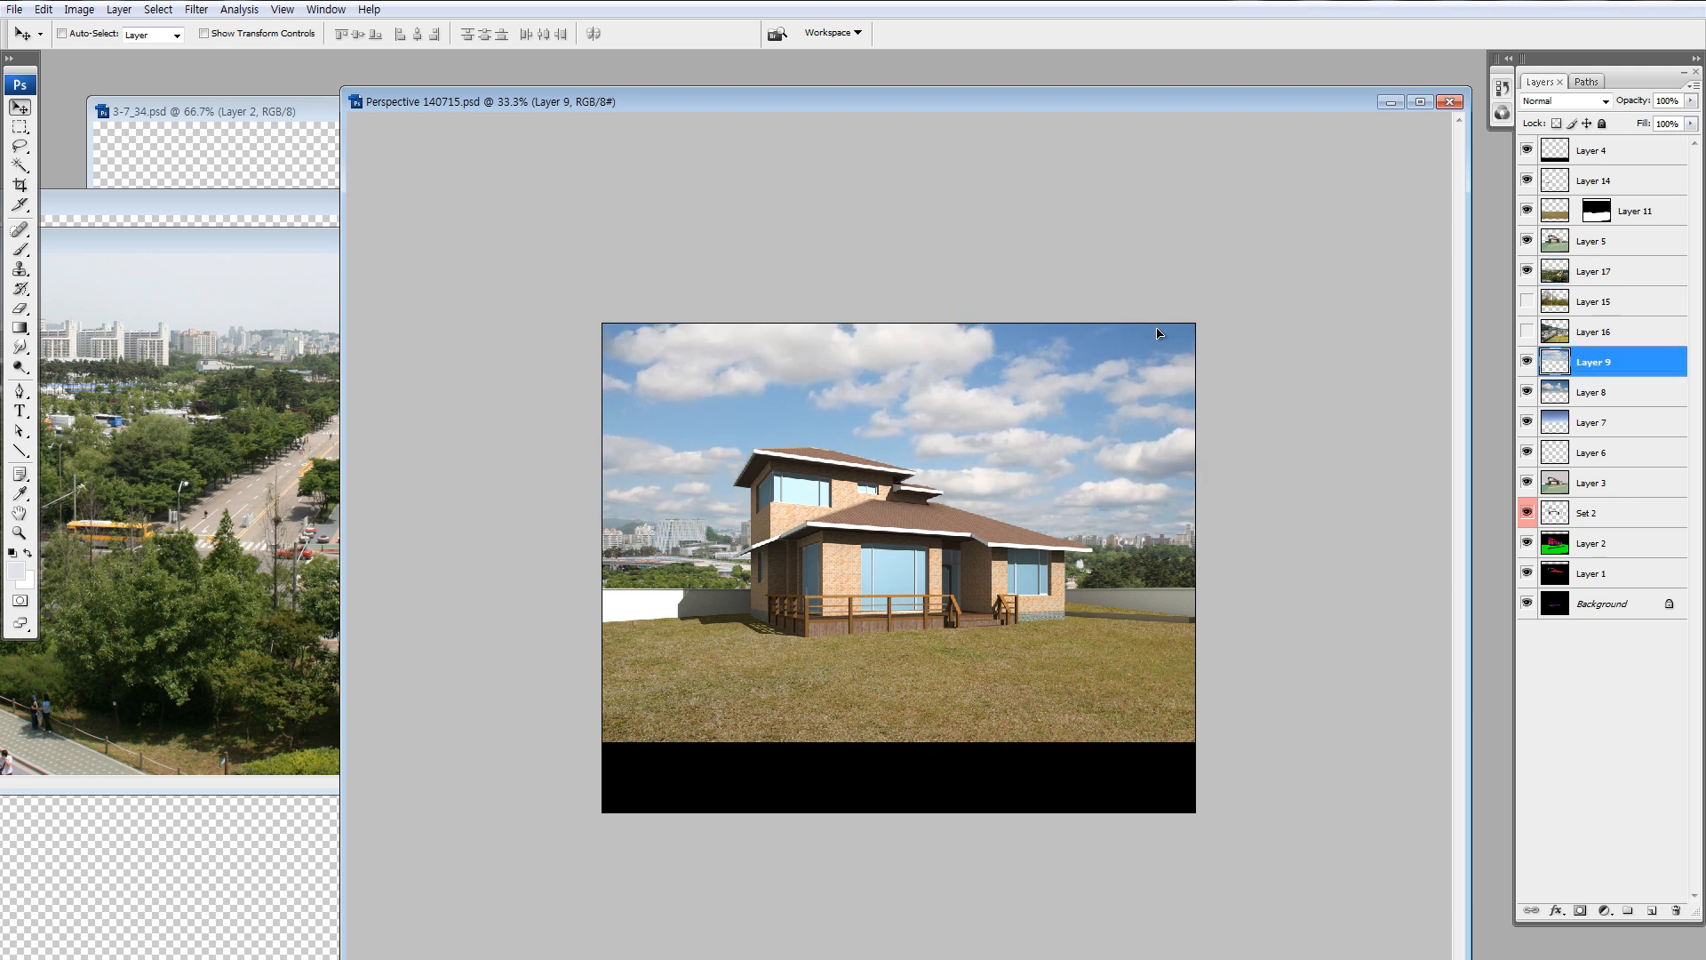
key("ctrl+t")
left_click_drag(492, 116, 593, 225)
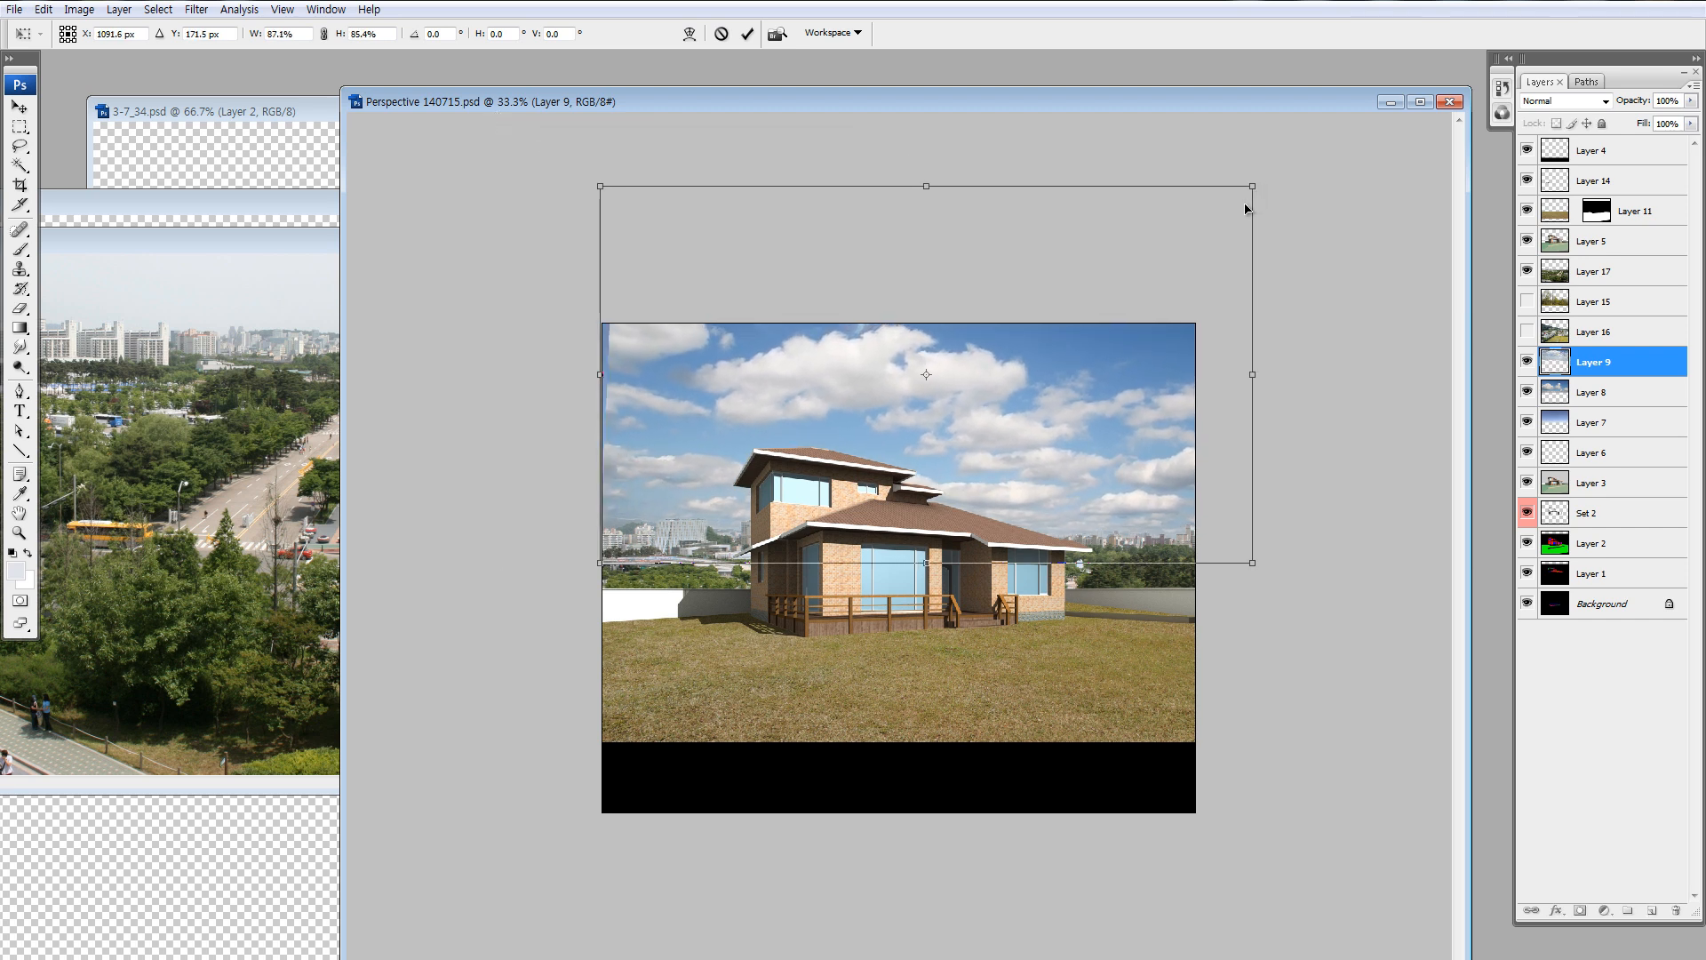
left_click_drag(1256, 189, 1229, 211)
key("Return")
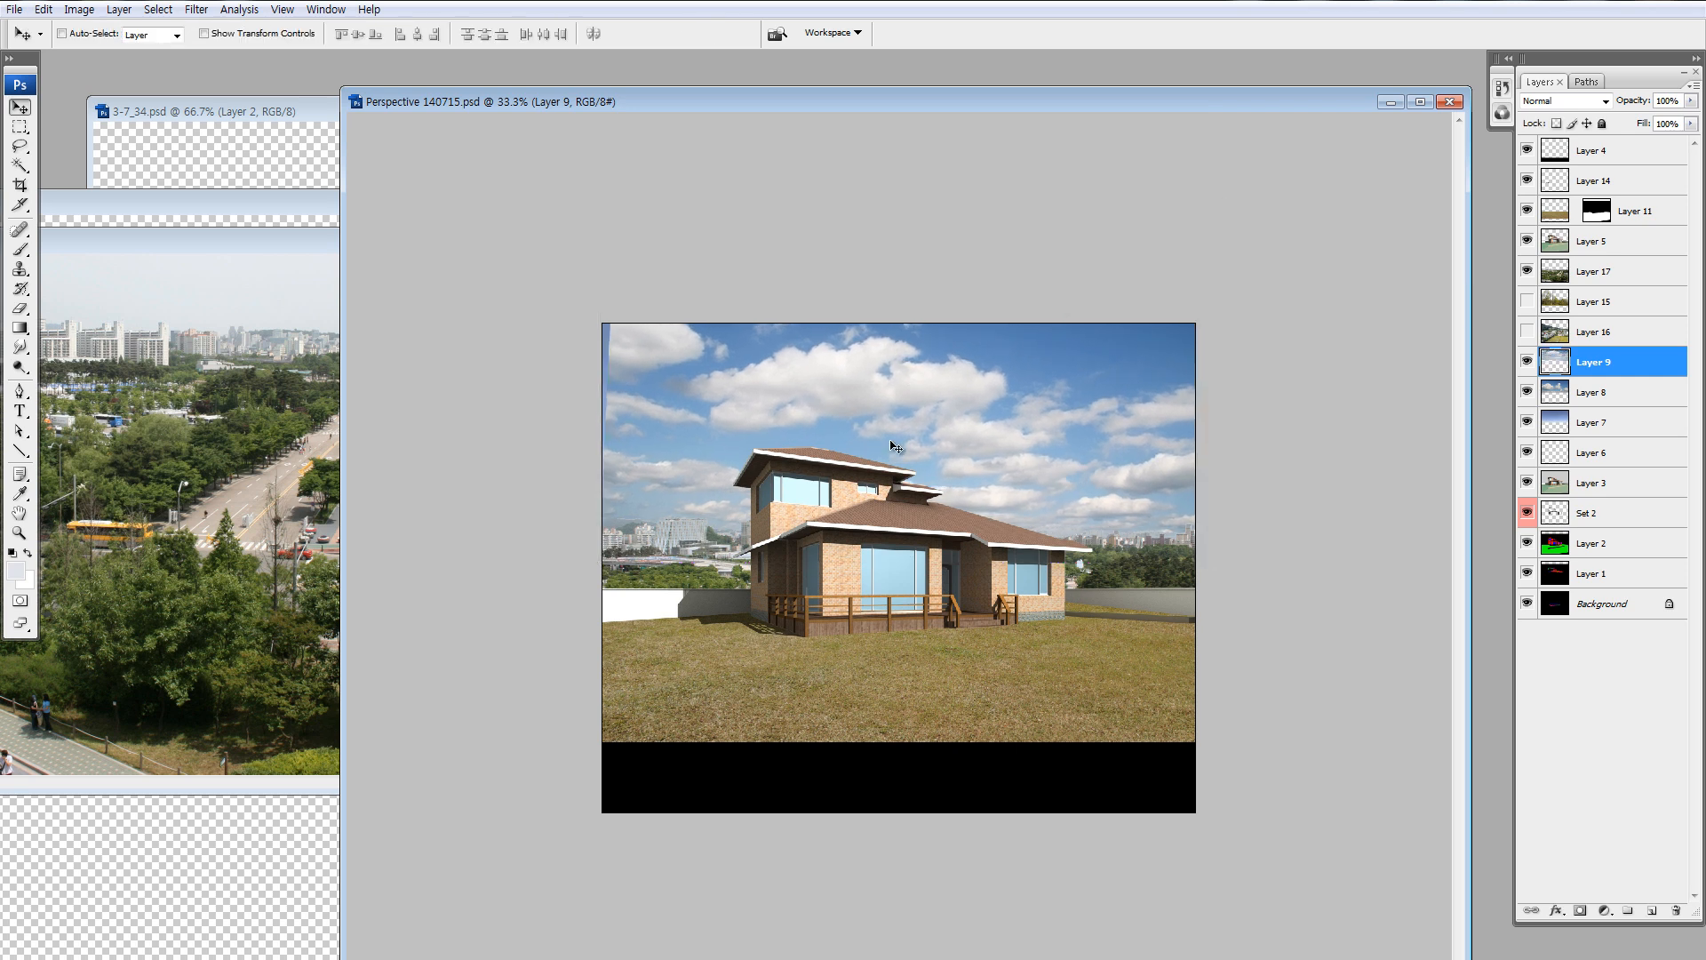
Stretch the Layer 9 sky leftward with Free Transform so it extends past the canvas's left edge.
key("ctrl+t")
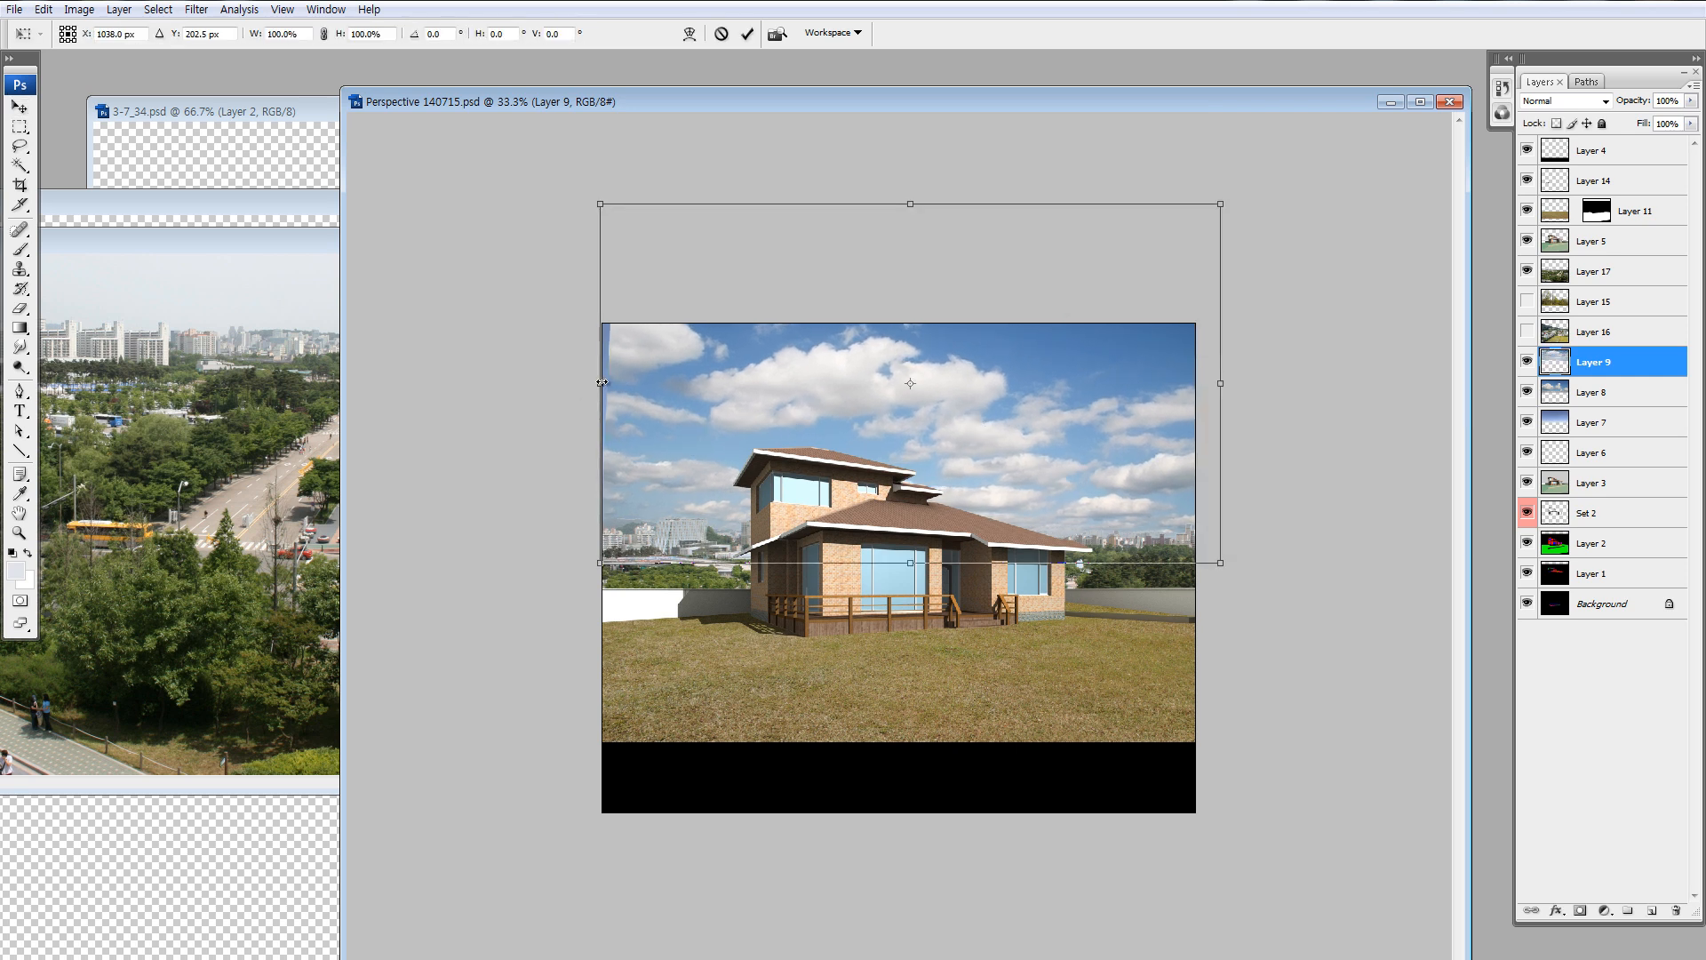
left_click_drag(601, 382, 579, 382)
key("Return")
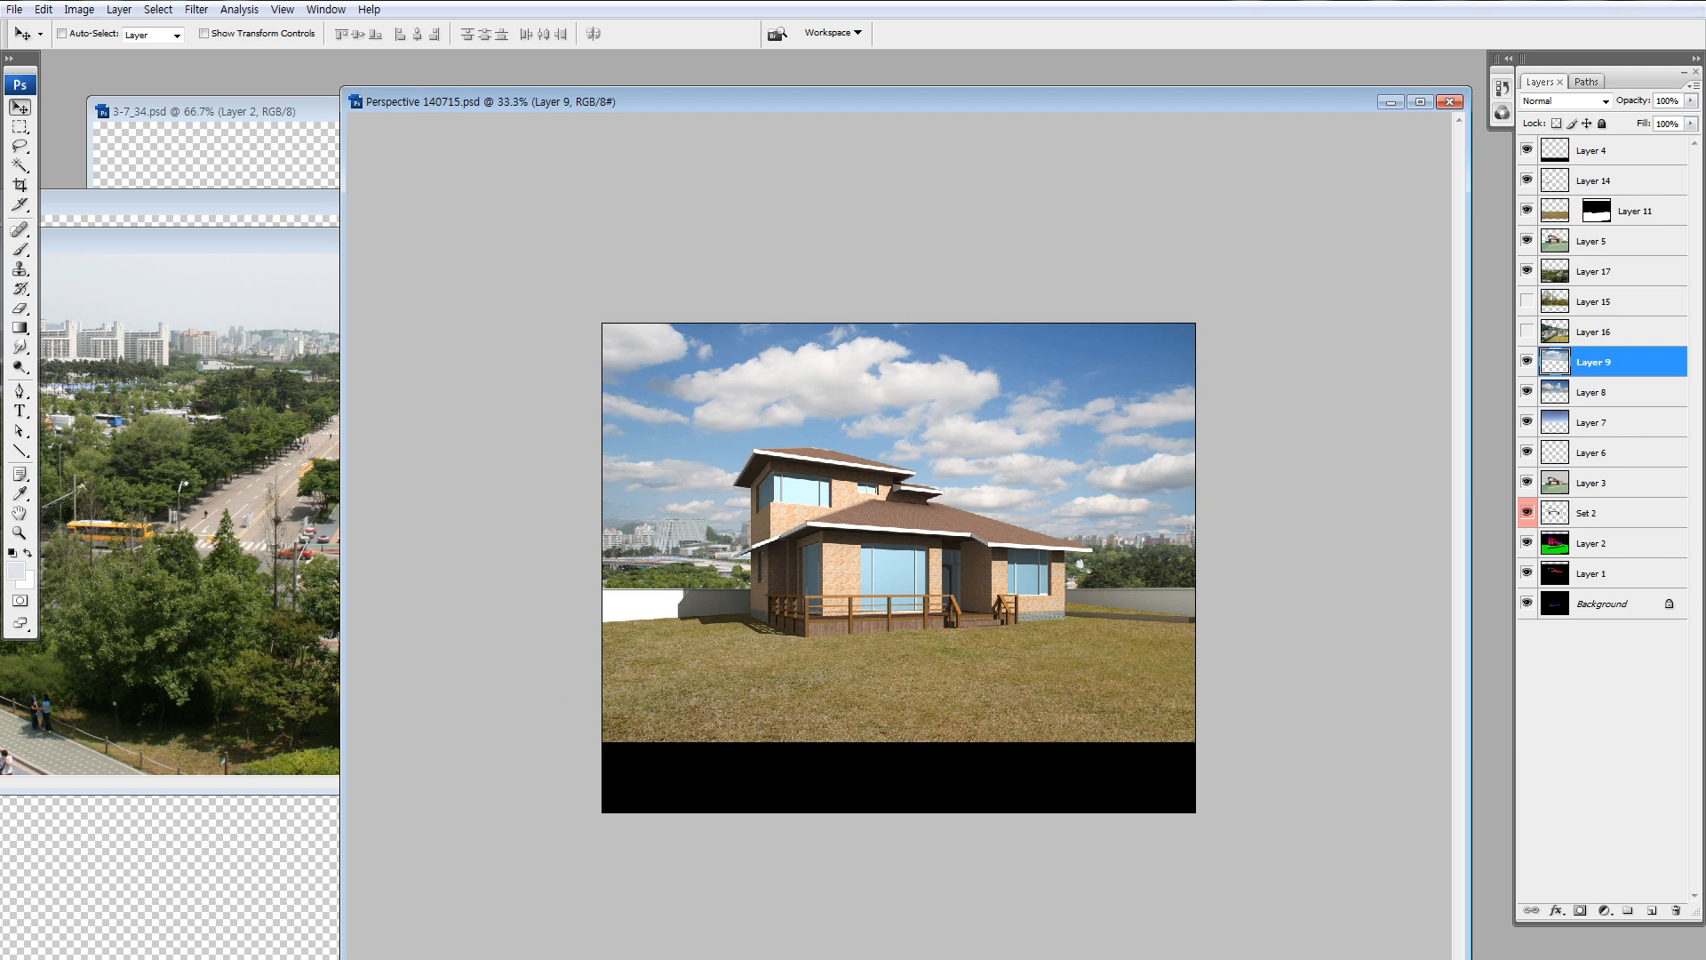
Open the photos DSCN0645.JPG and DSCN0639.JPG from the perspective 140715 folder in Photoshop.
key("alt+Tab")
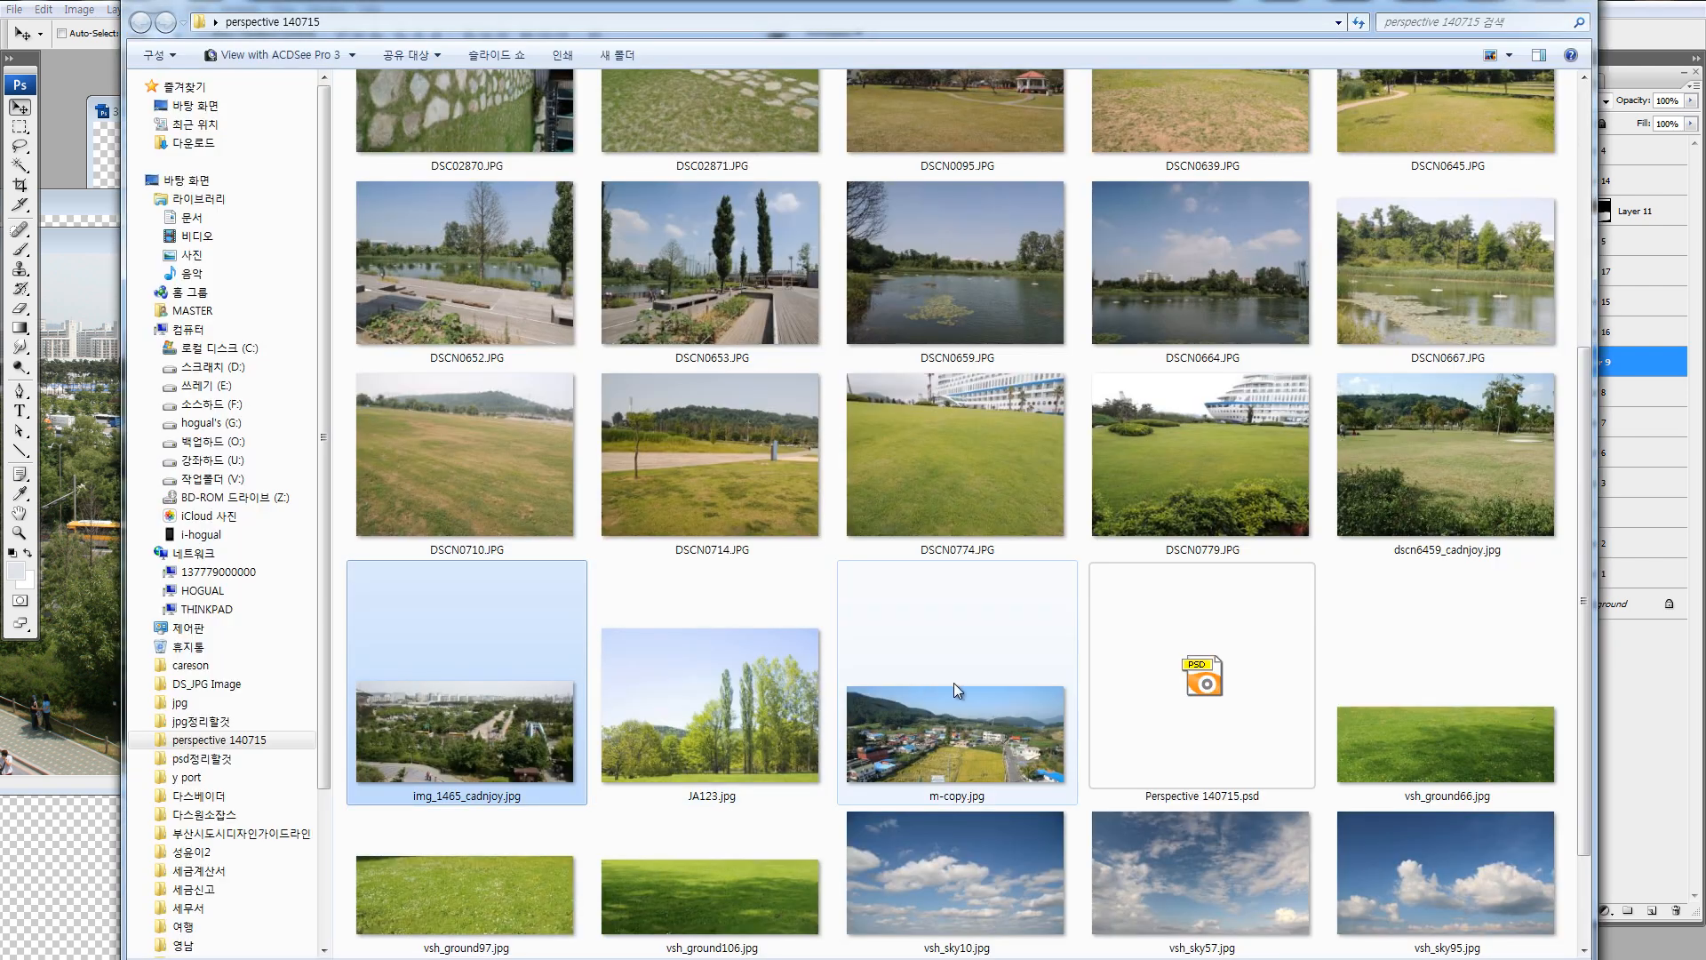
scroll(760, 695, "up", 5)
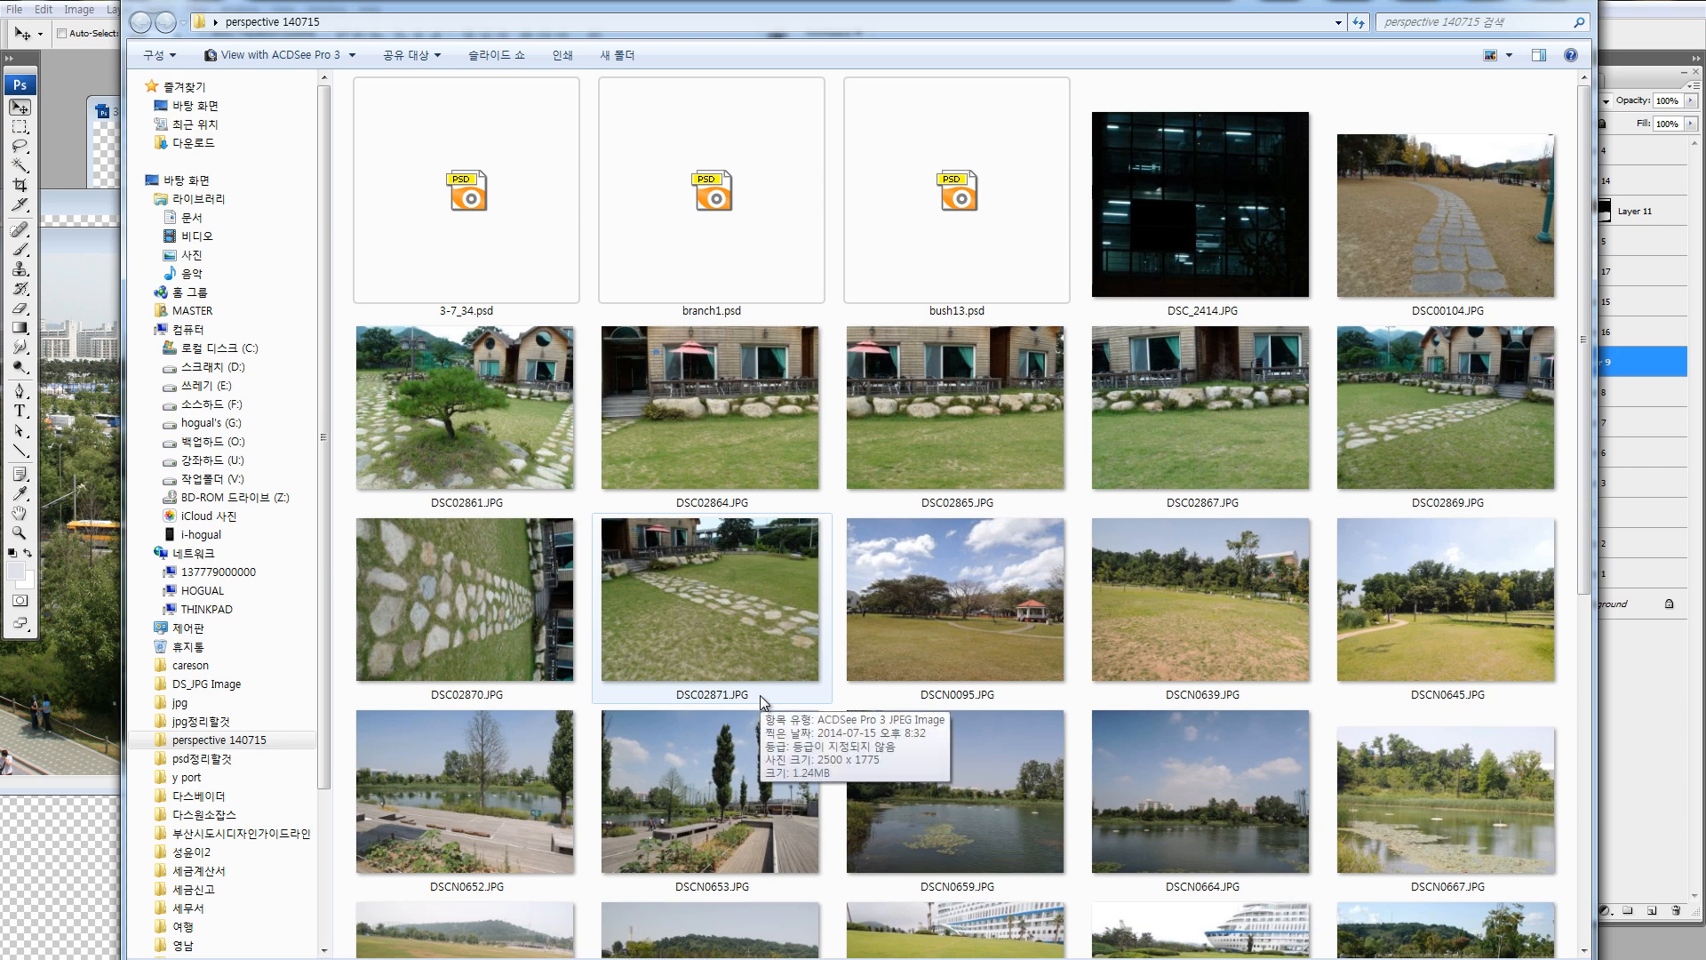
left_click(1468, 569)
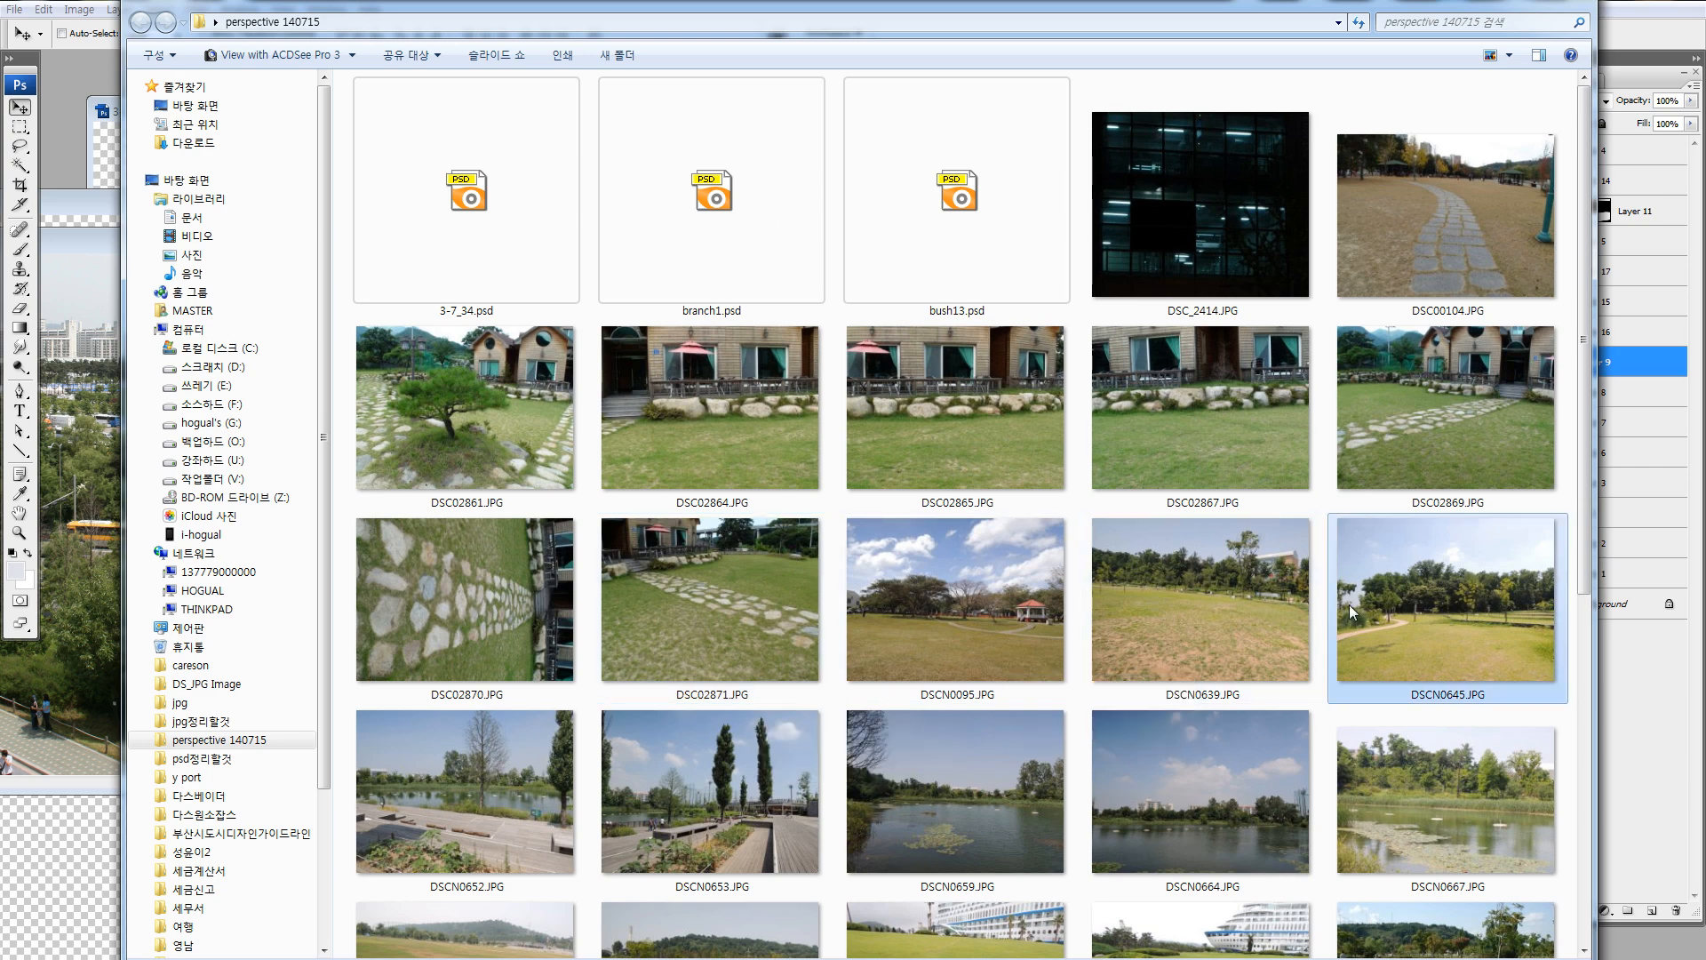
left_click(1261, 615, "ctrl")
left_click_drag(1137, 641, 27, 766)
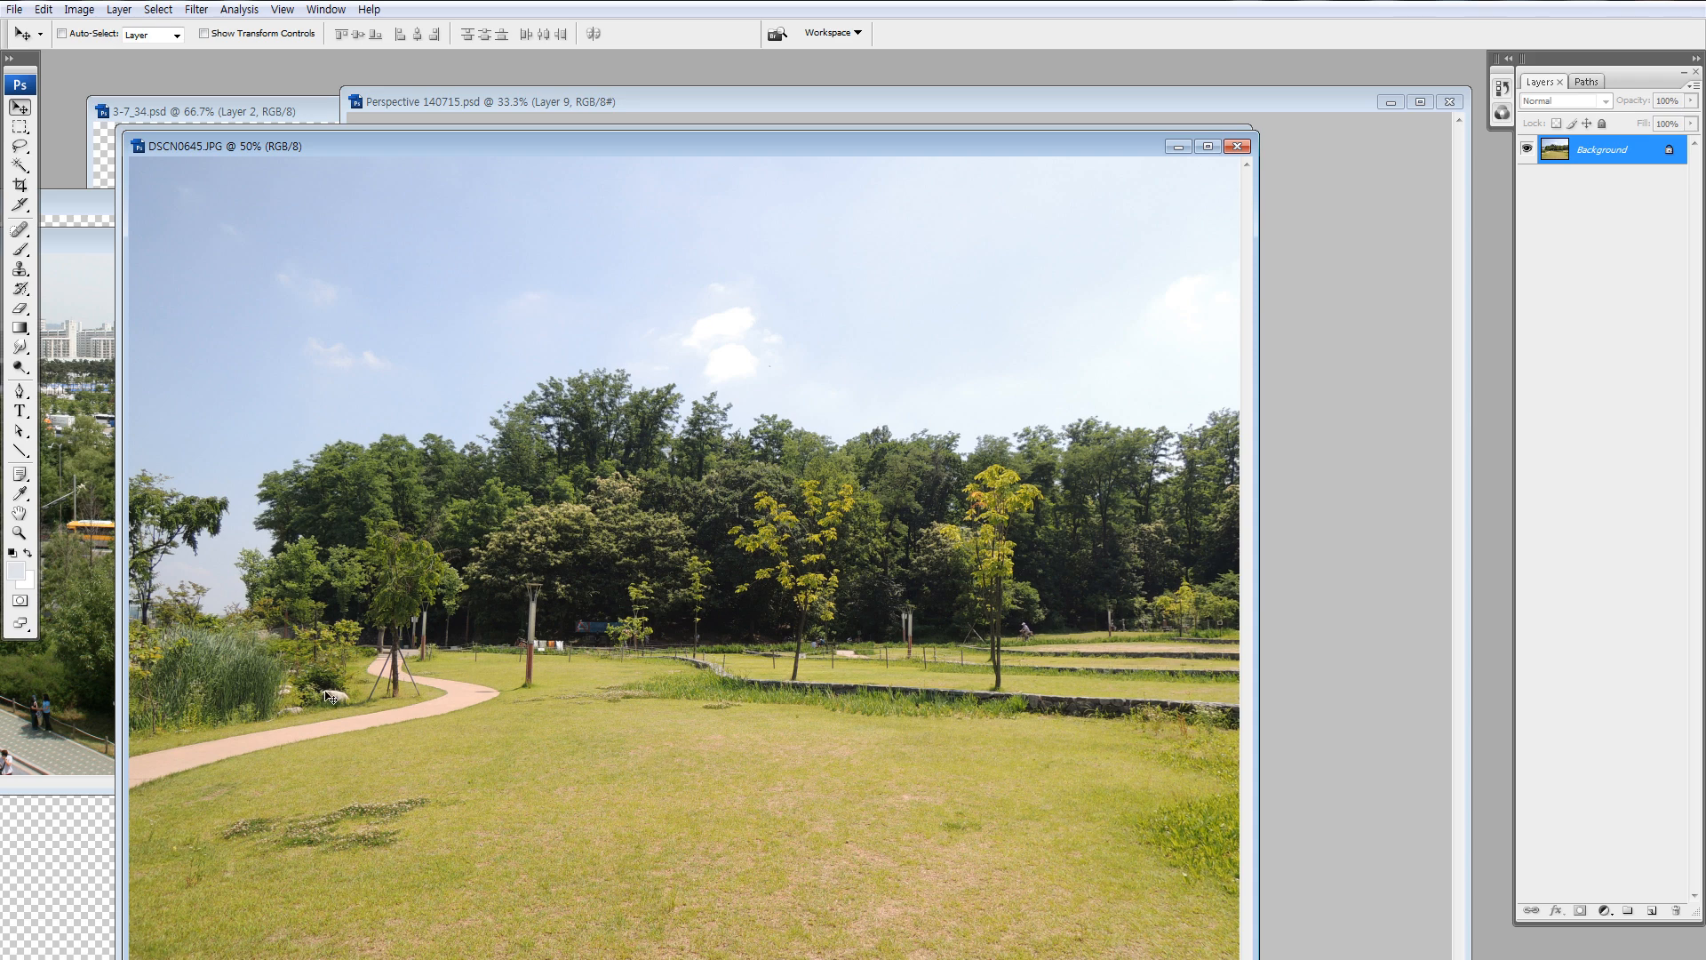
Select the sky and clouds in DSCN0645.JPG with Color Range at a fuzziness of 126, and invert the selection.
key("ctrl+minus")
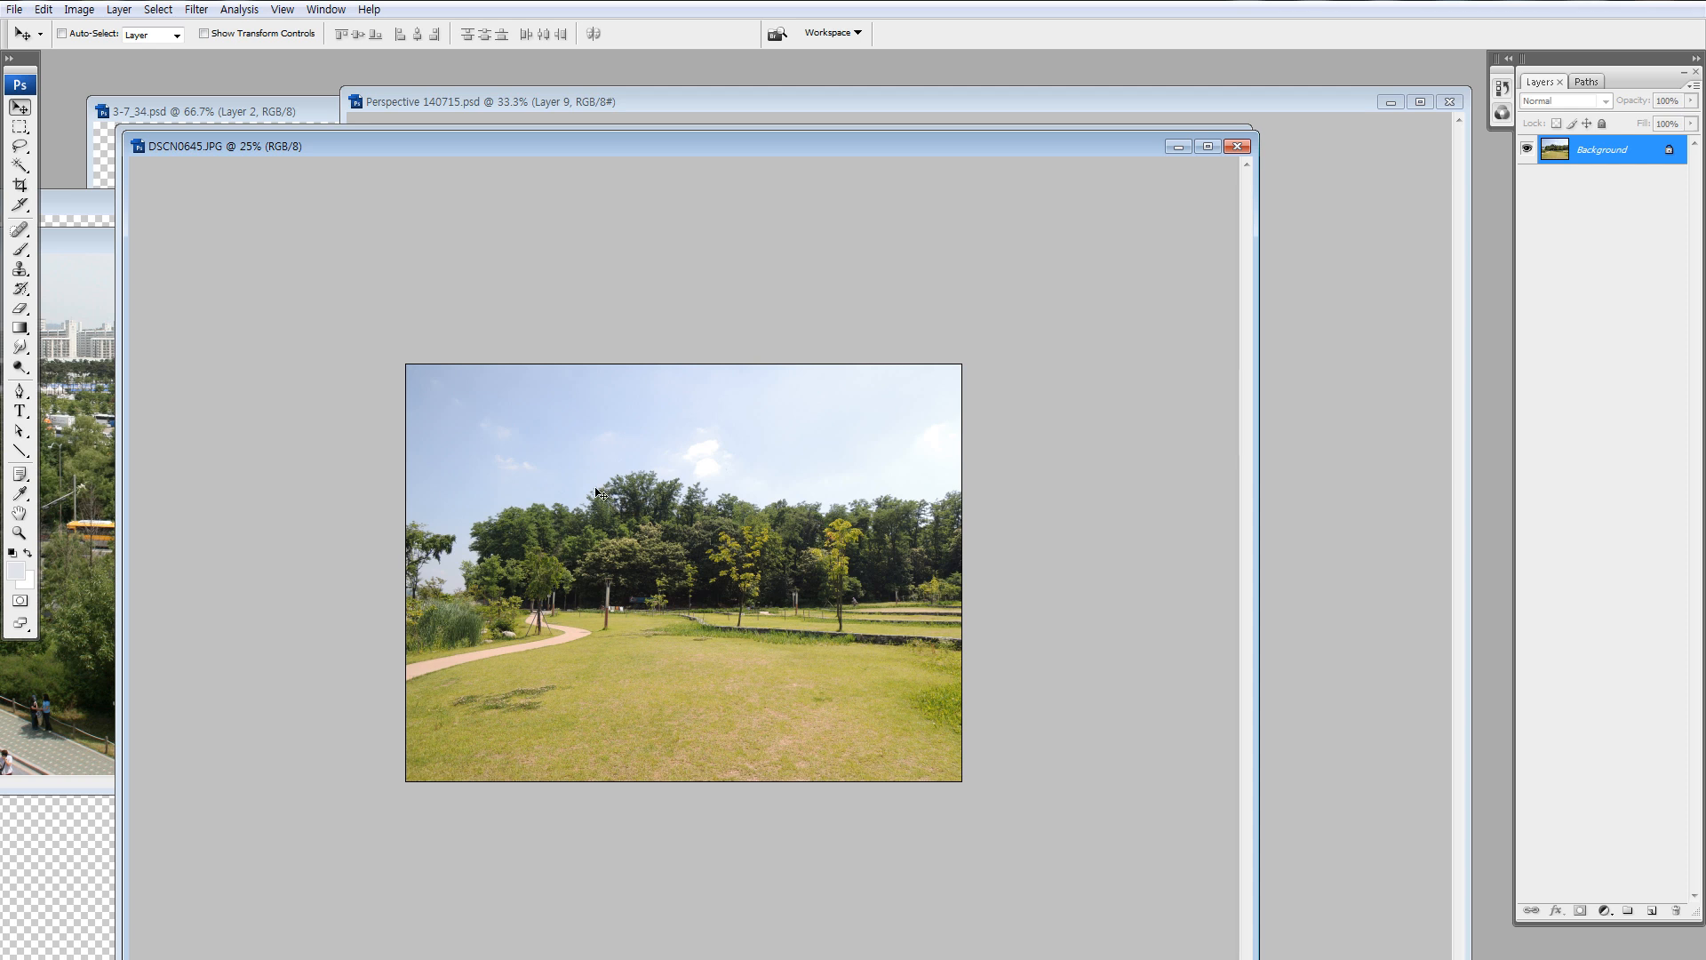
key("alt+s")
key("c")
left_click(561, 397)
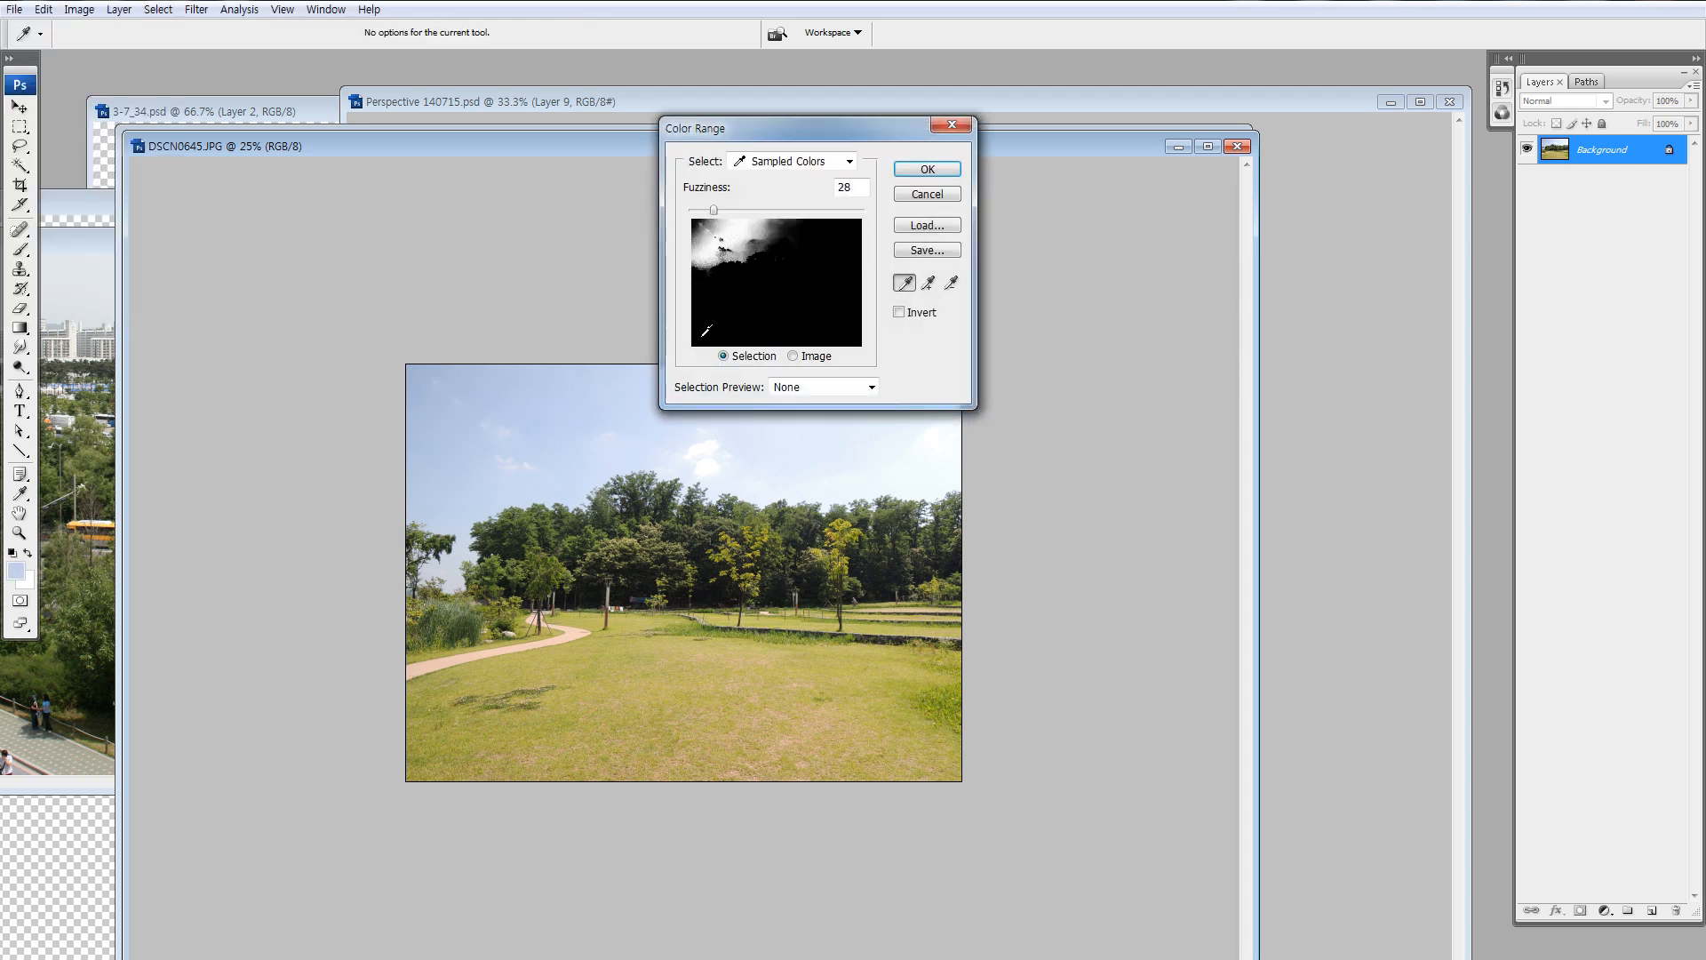
left_click_drag(718, 213, 799, 211)
left_click(928, 282)
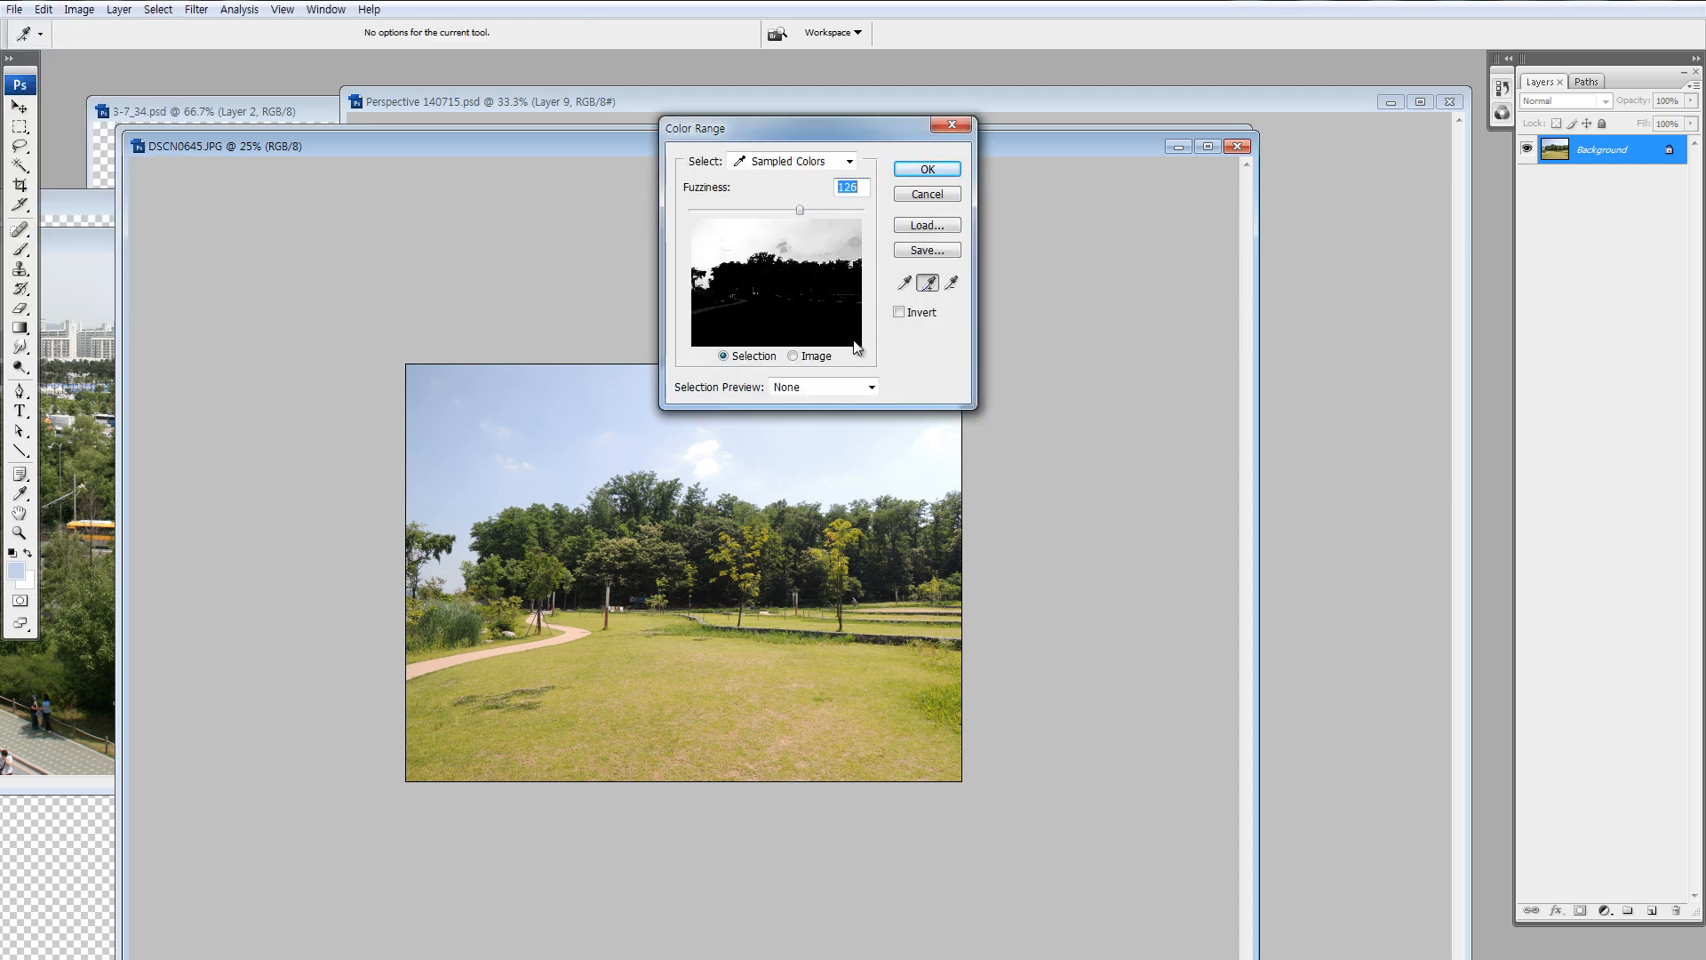
left_click(713, 451)
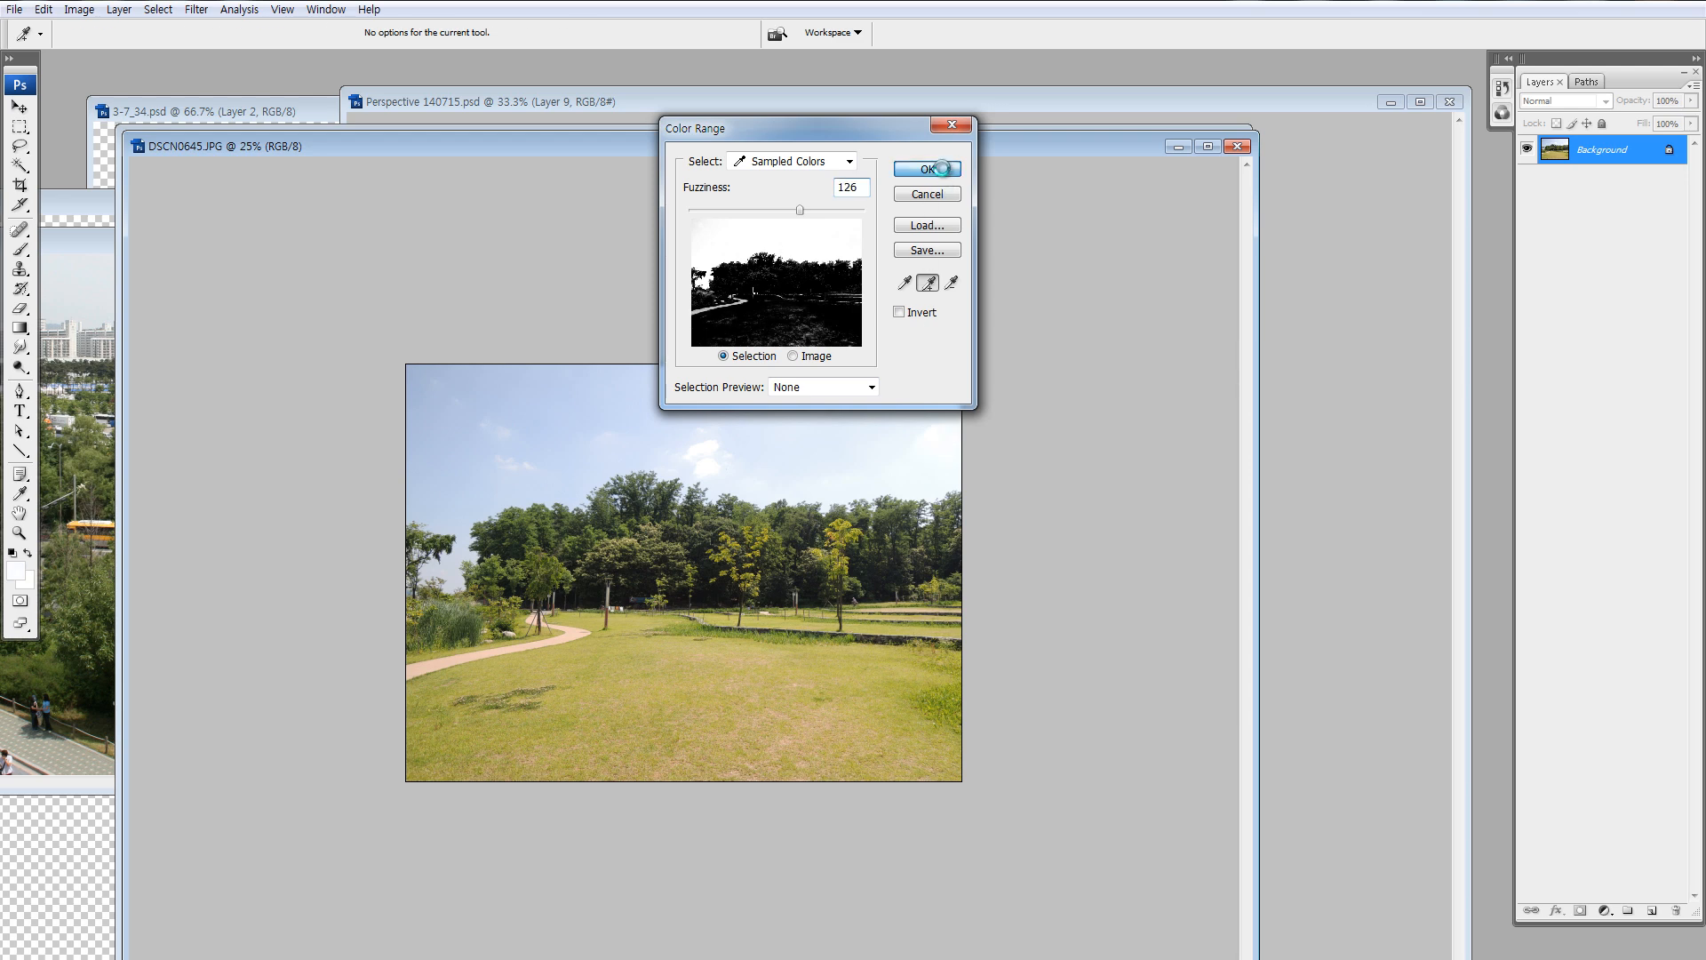
left_click(927, 169)
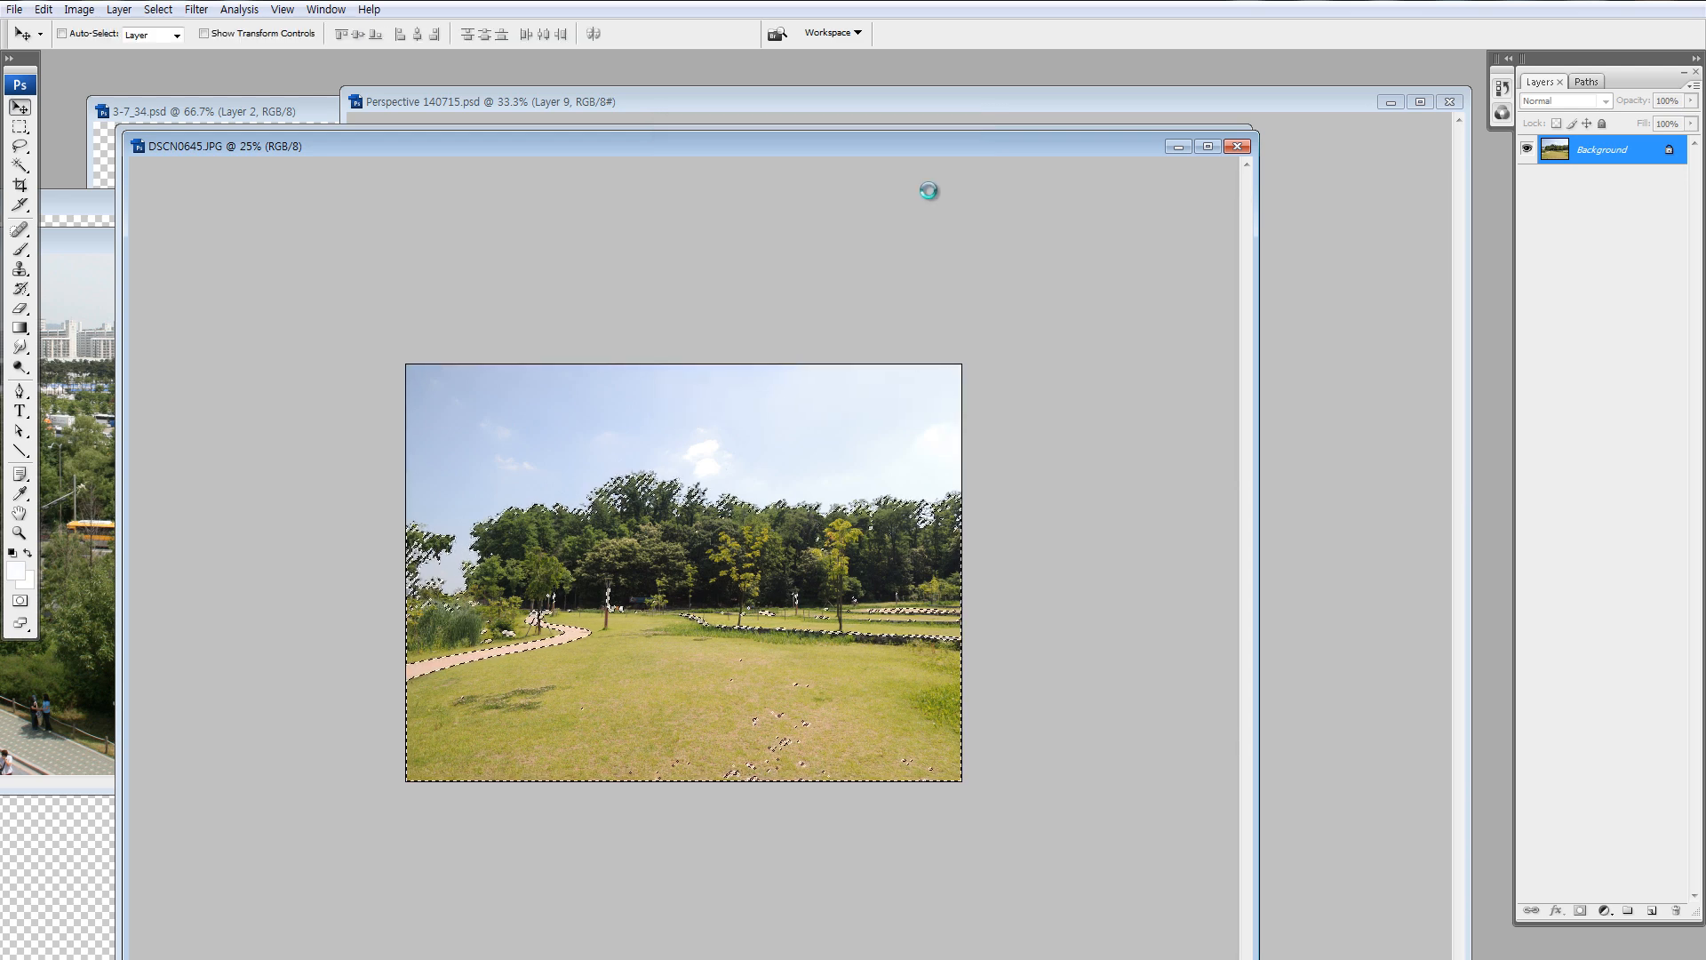
Copy the selected trees and ground in DSCN0645.JPG to a new layer, and copy that layer into the perspective document above Layer 9.
key("ctrl+j")
left_click_drag(433, 149, 0, 149)
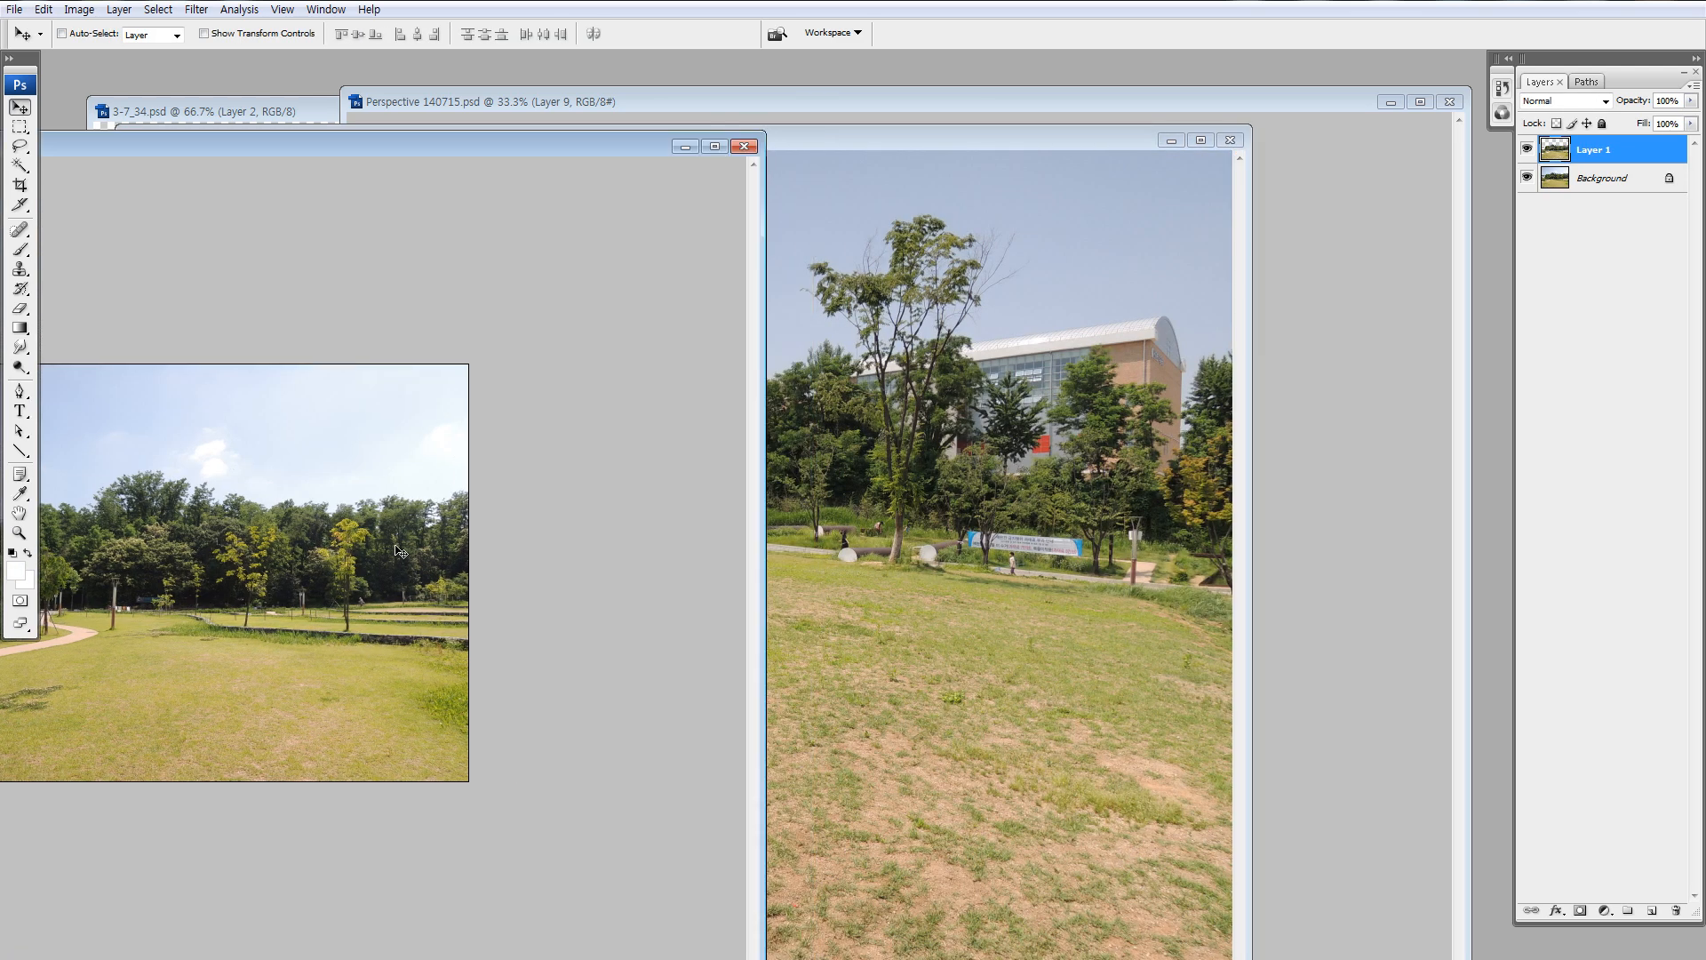
left_click_drag(1136, 142, 670, 751)
left_click(382, 617)
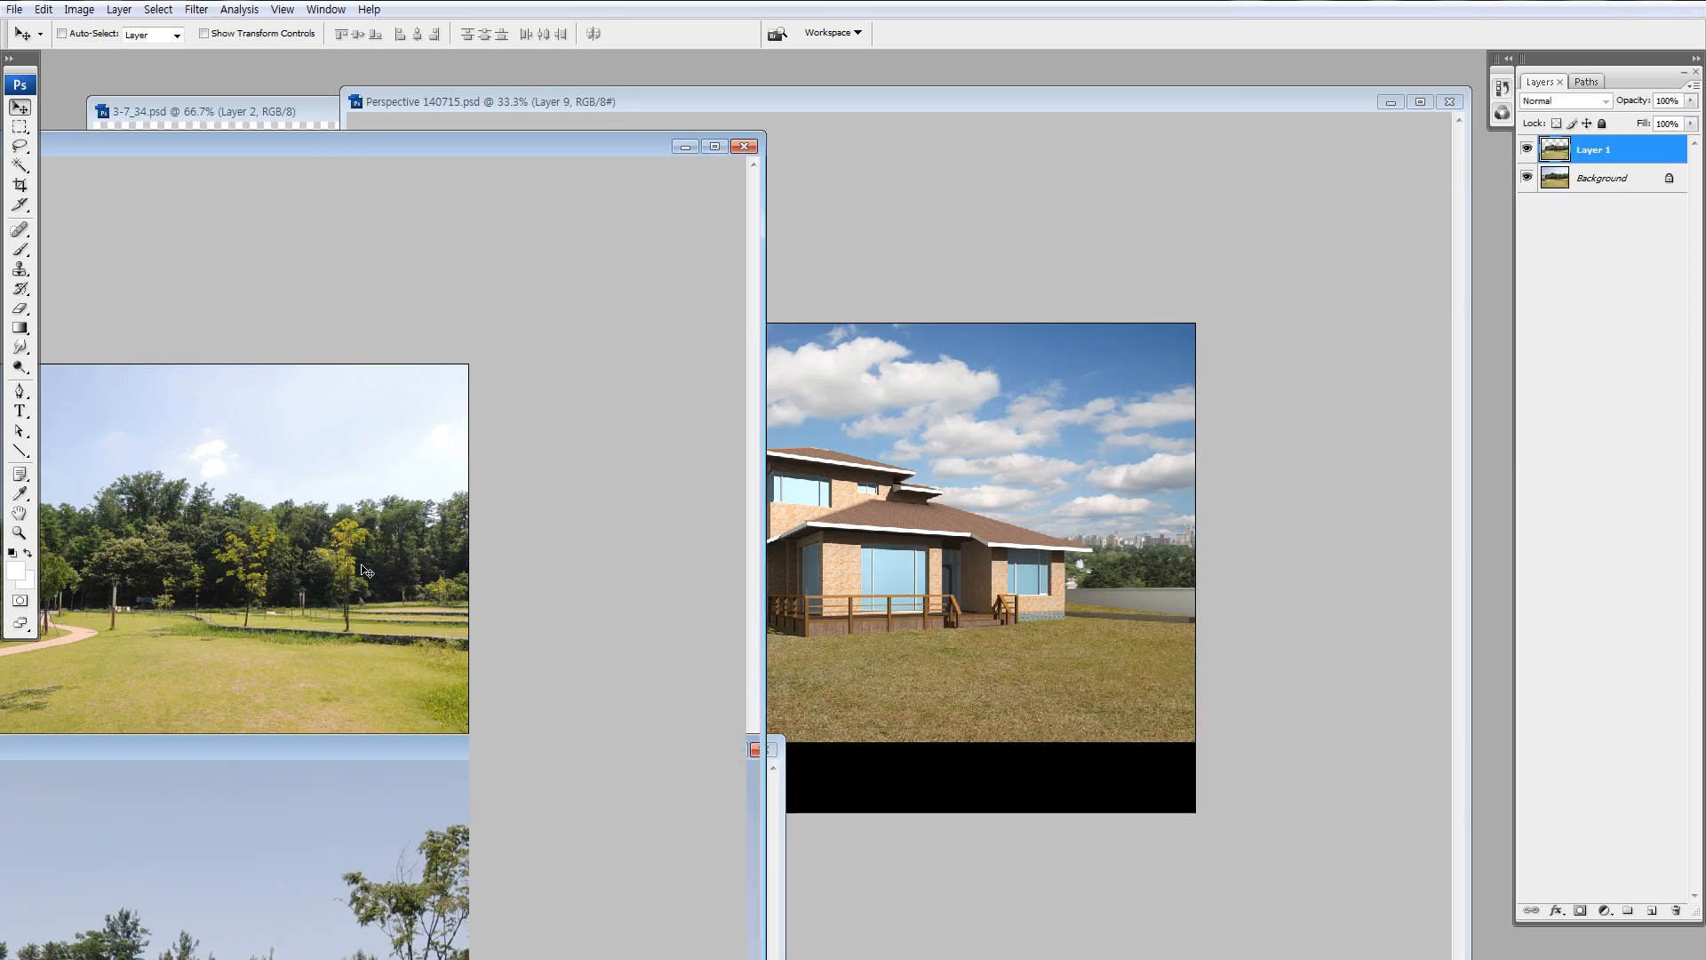
left_click_drag(382, 617, 1076, 571)
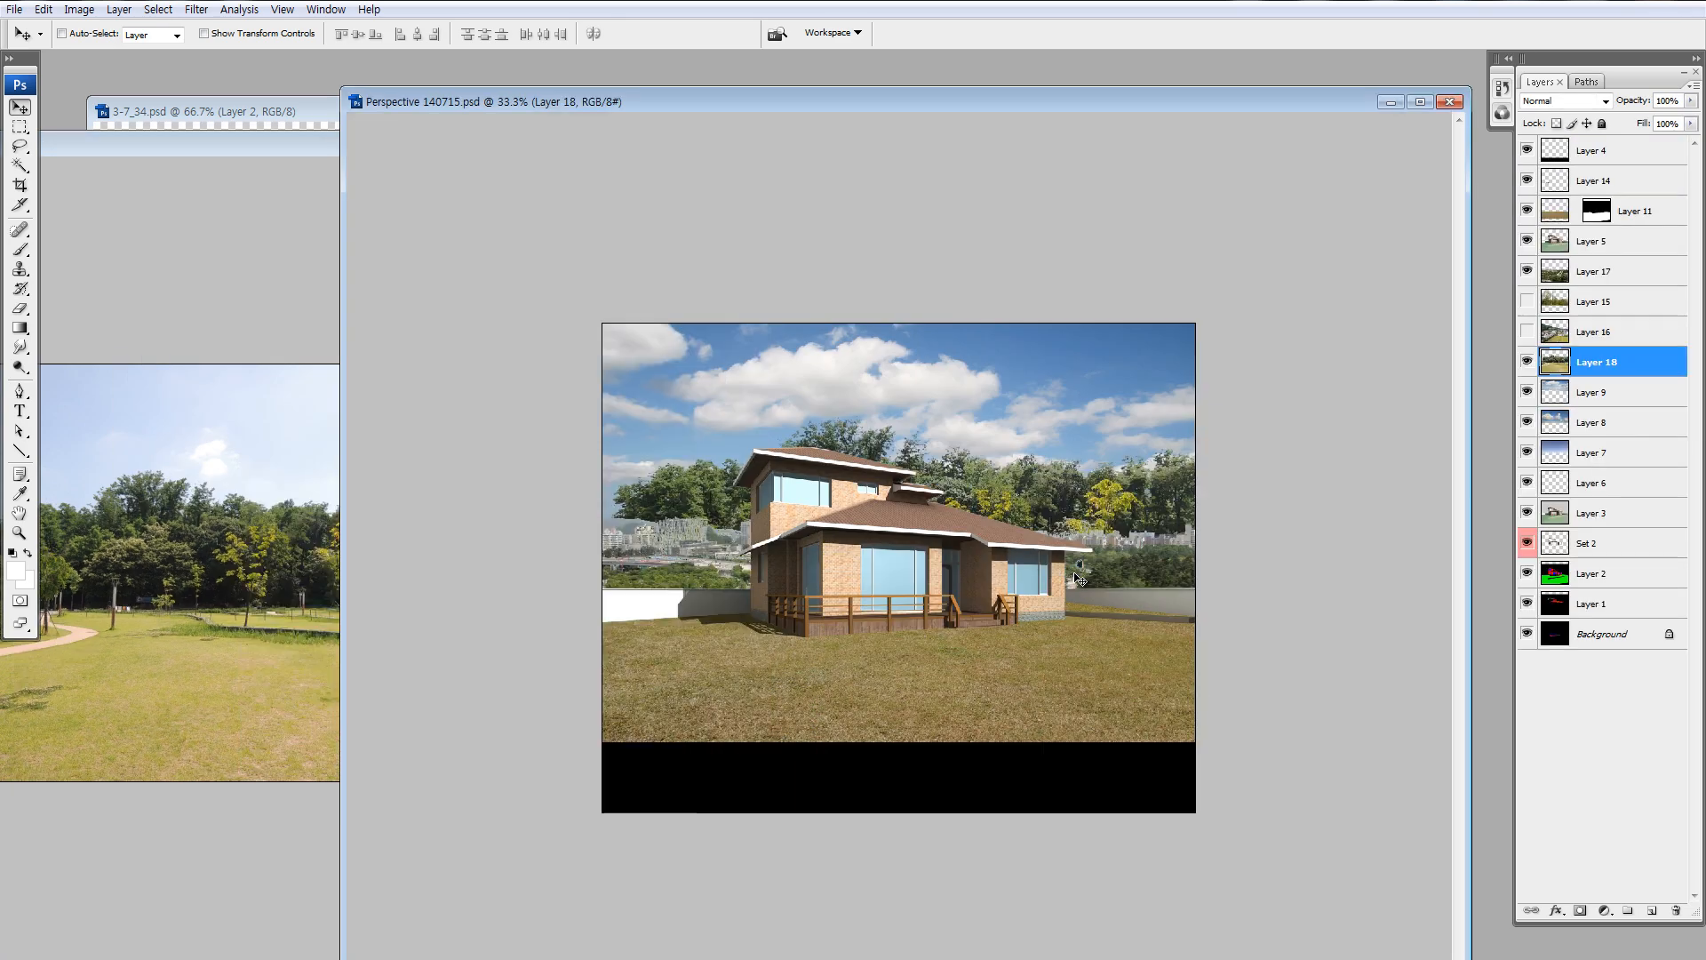
Hide the cityscape on Layer 17 and shift the Layer 18 trees left behind the house.
left_click(1526, 301)
left_click(1527, 271)
left_click_drag(1133, 507, 1070, 507)
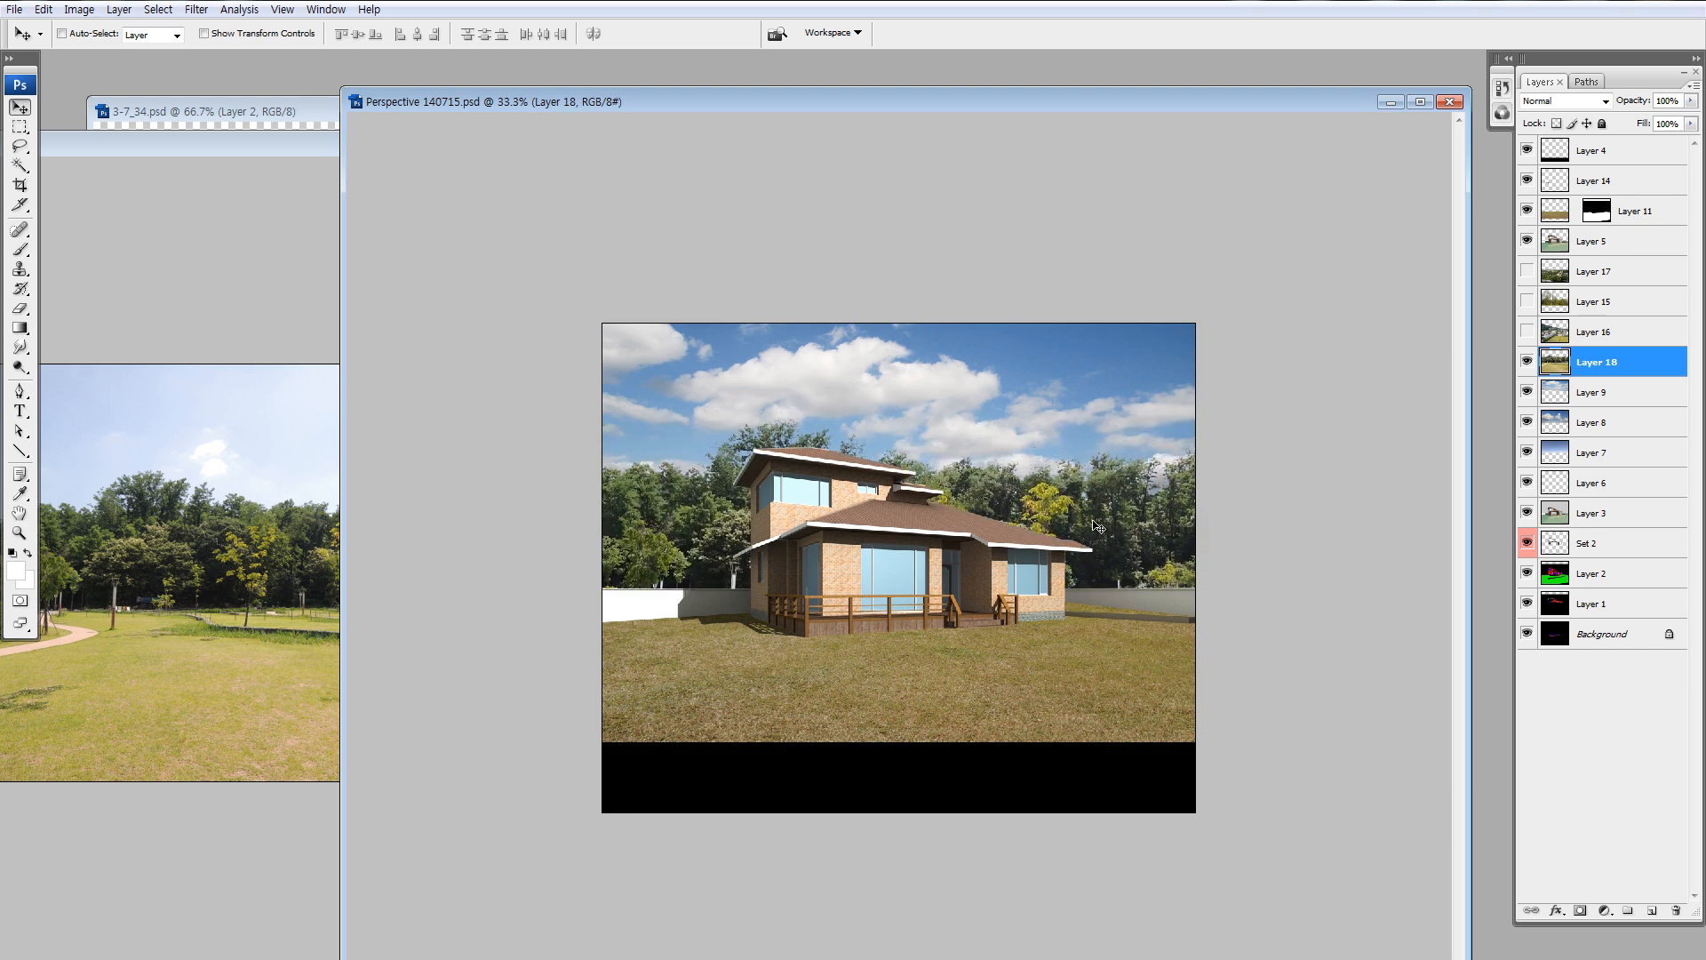
Scale Layer 18 down to 53.2% with Free Transform and place its trees above the wall left of the house.
key("ctrl+t")
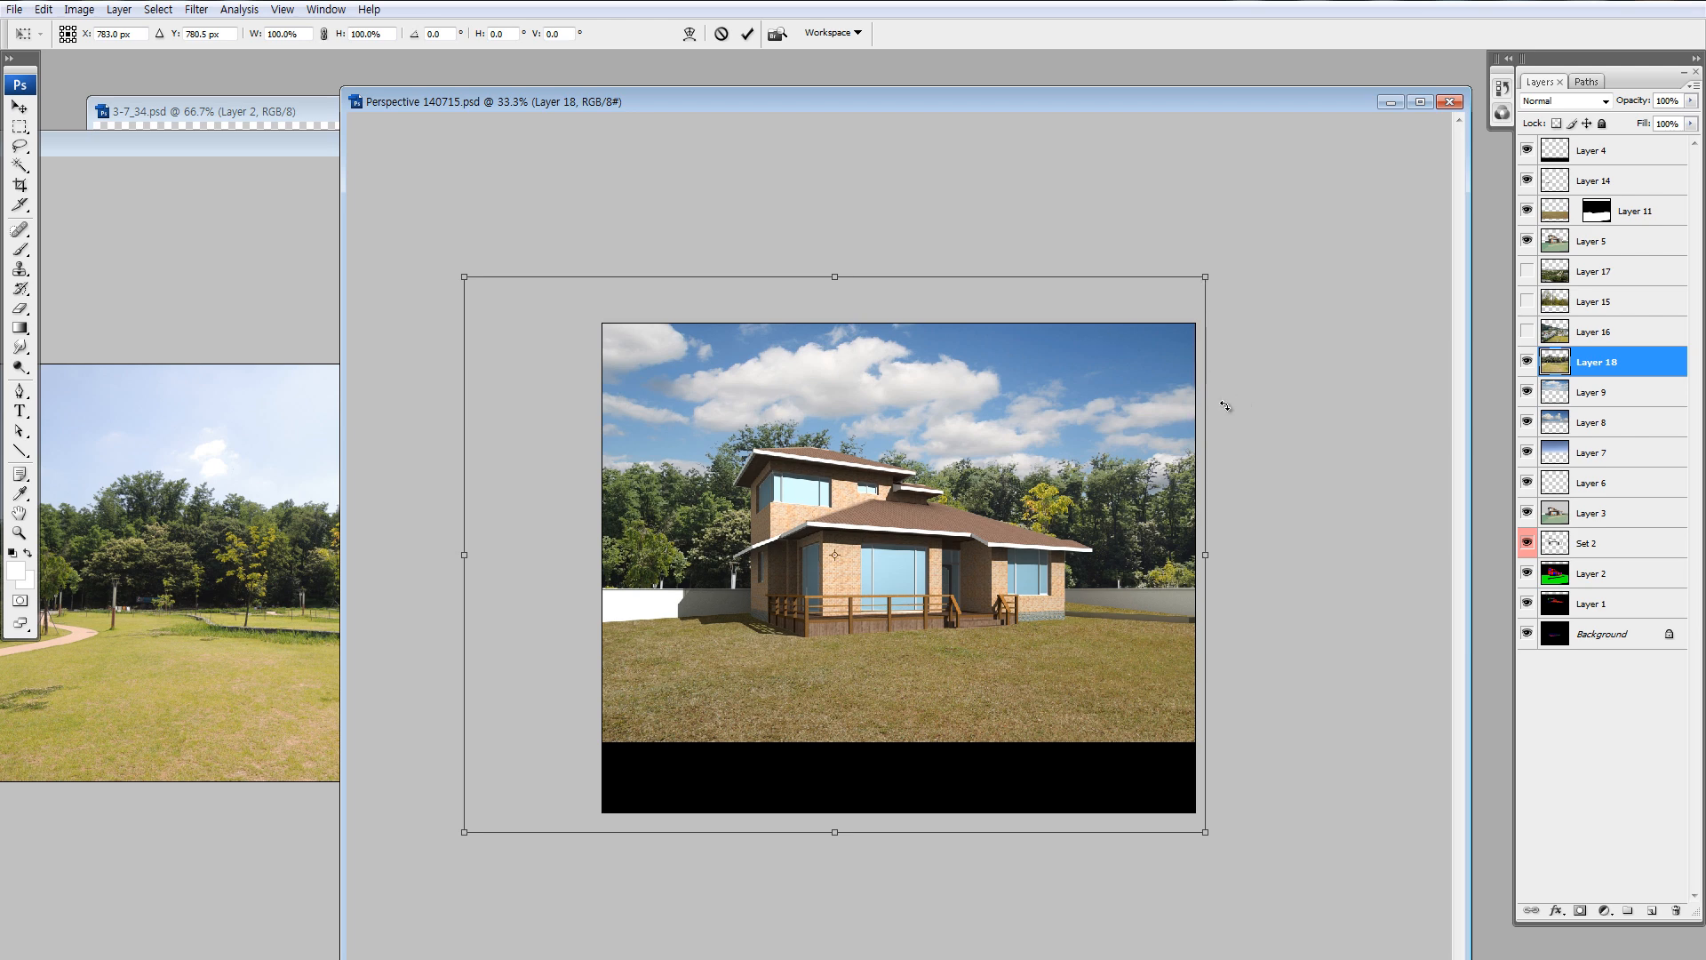
left_click_drag(1205, 279, 857, 533)
left_click_drag(781, 617, 811, 499)
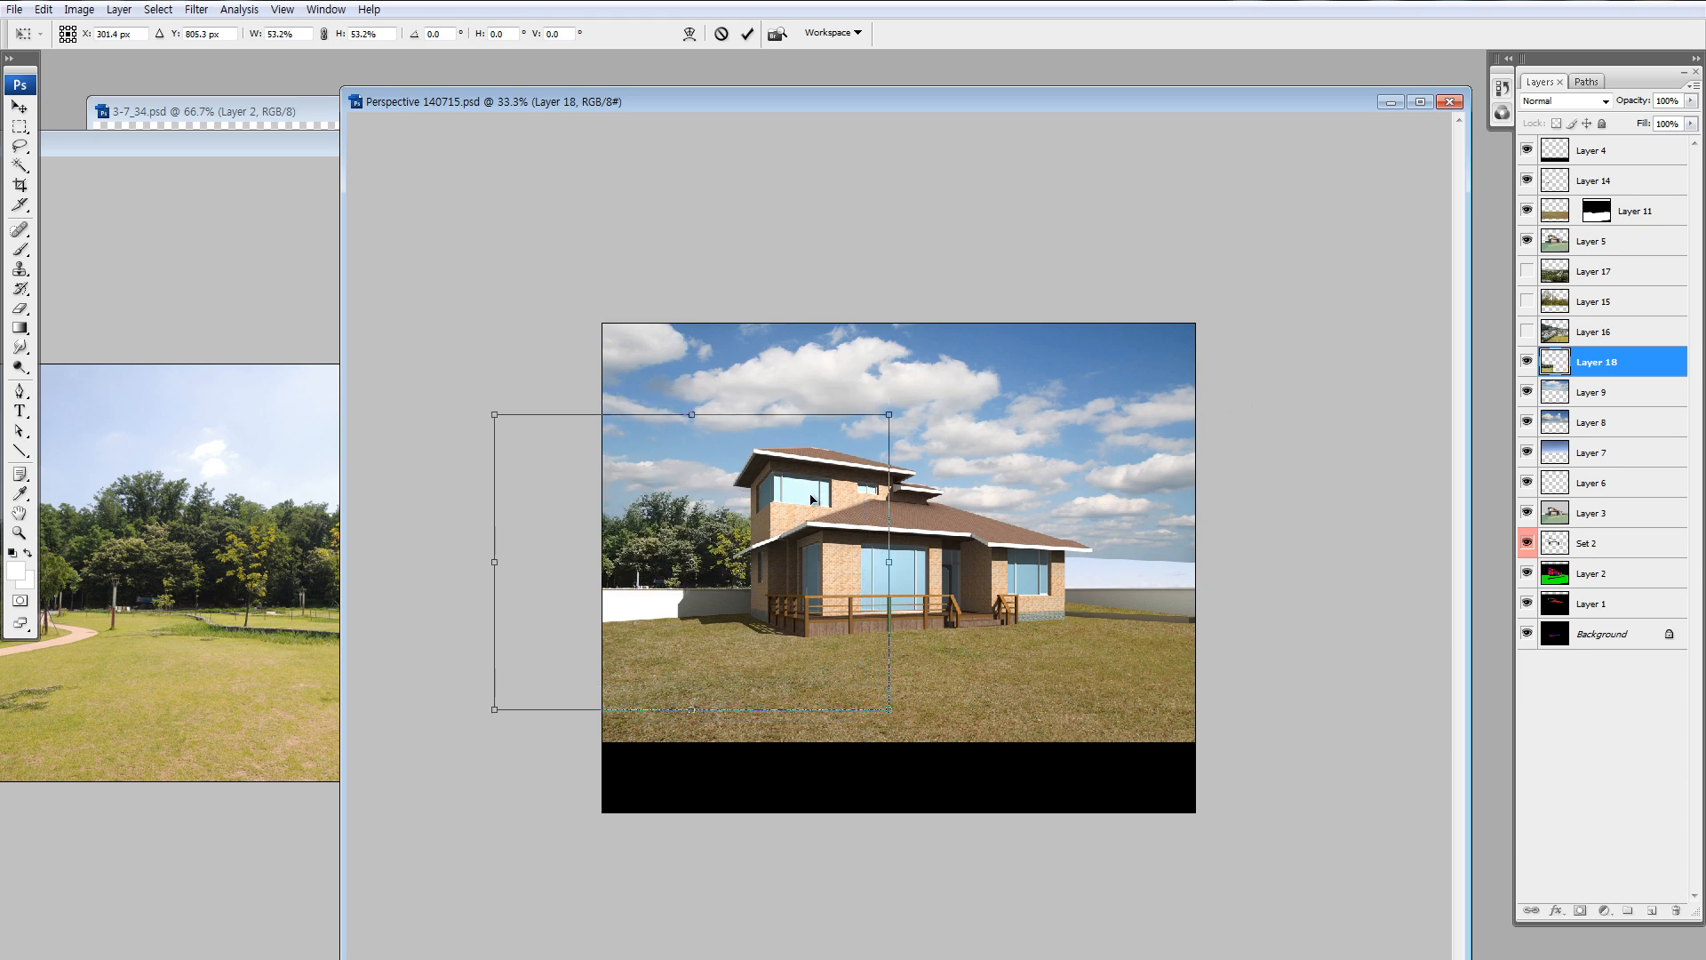
key("Return")
Try a horizontally flipped copy of the Layer 18 trees above the wall right of the house, and delete the copy.
key("ctrl+Tab")
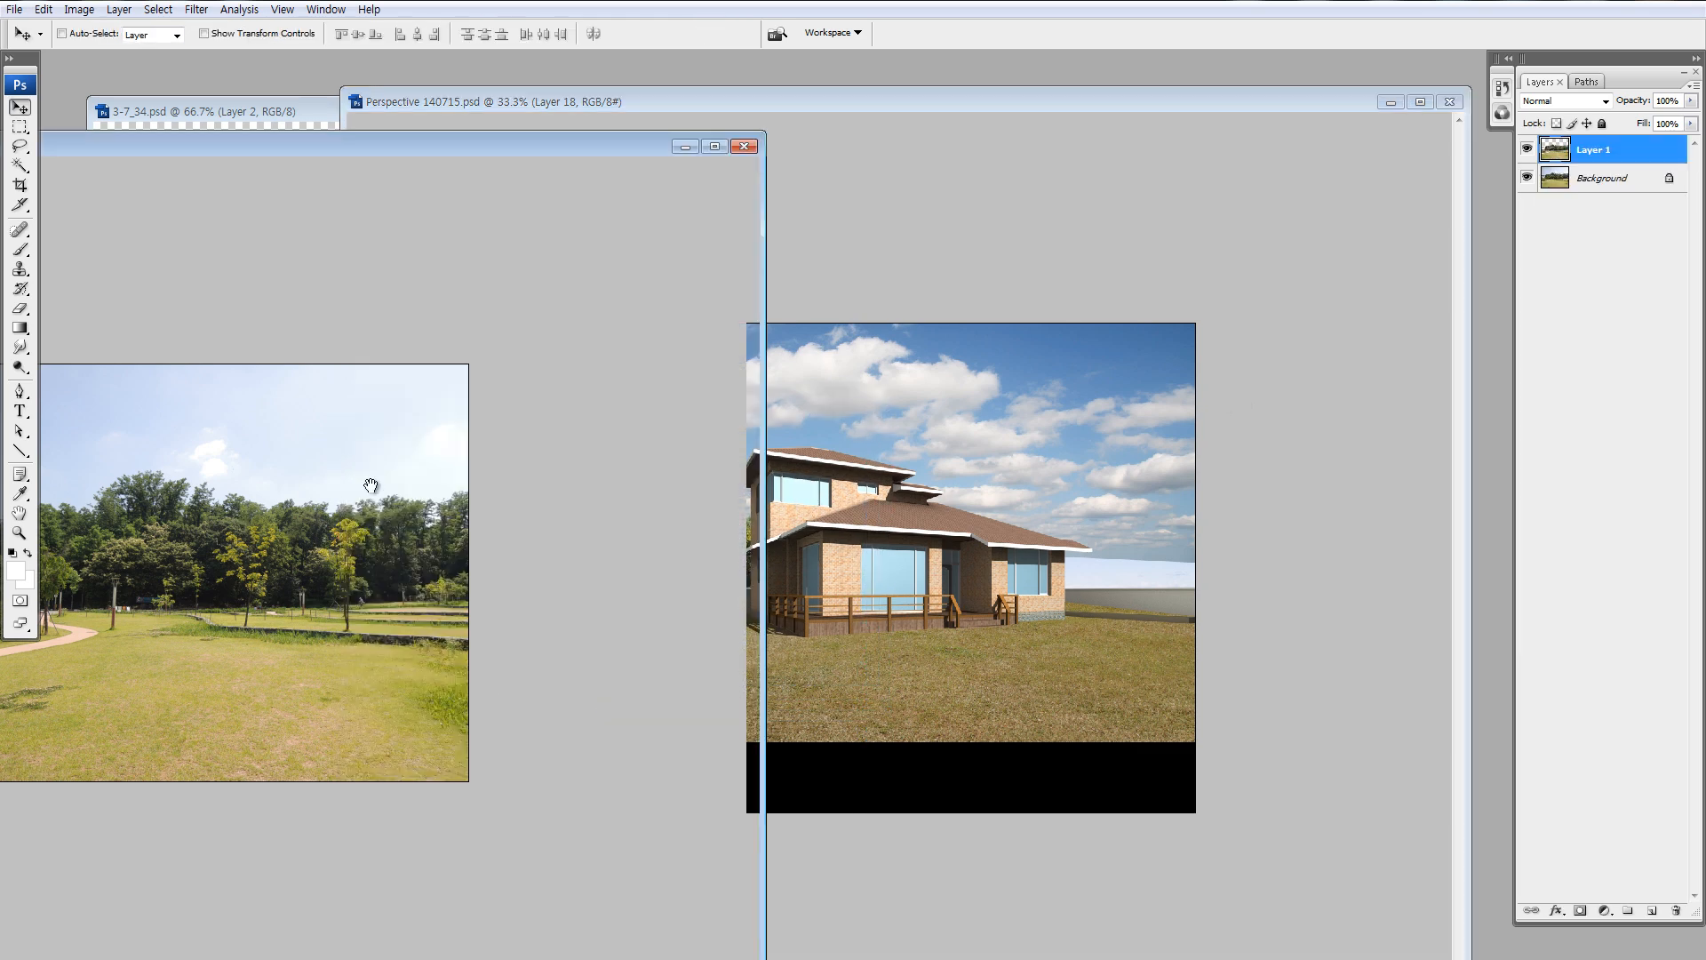
left_click_drag(898, 105, 669, 80)
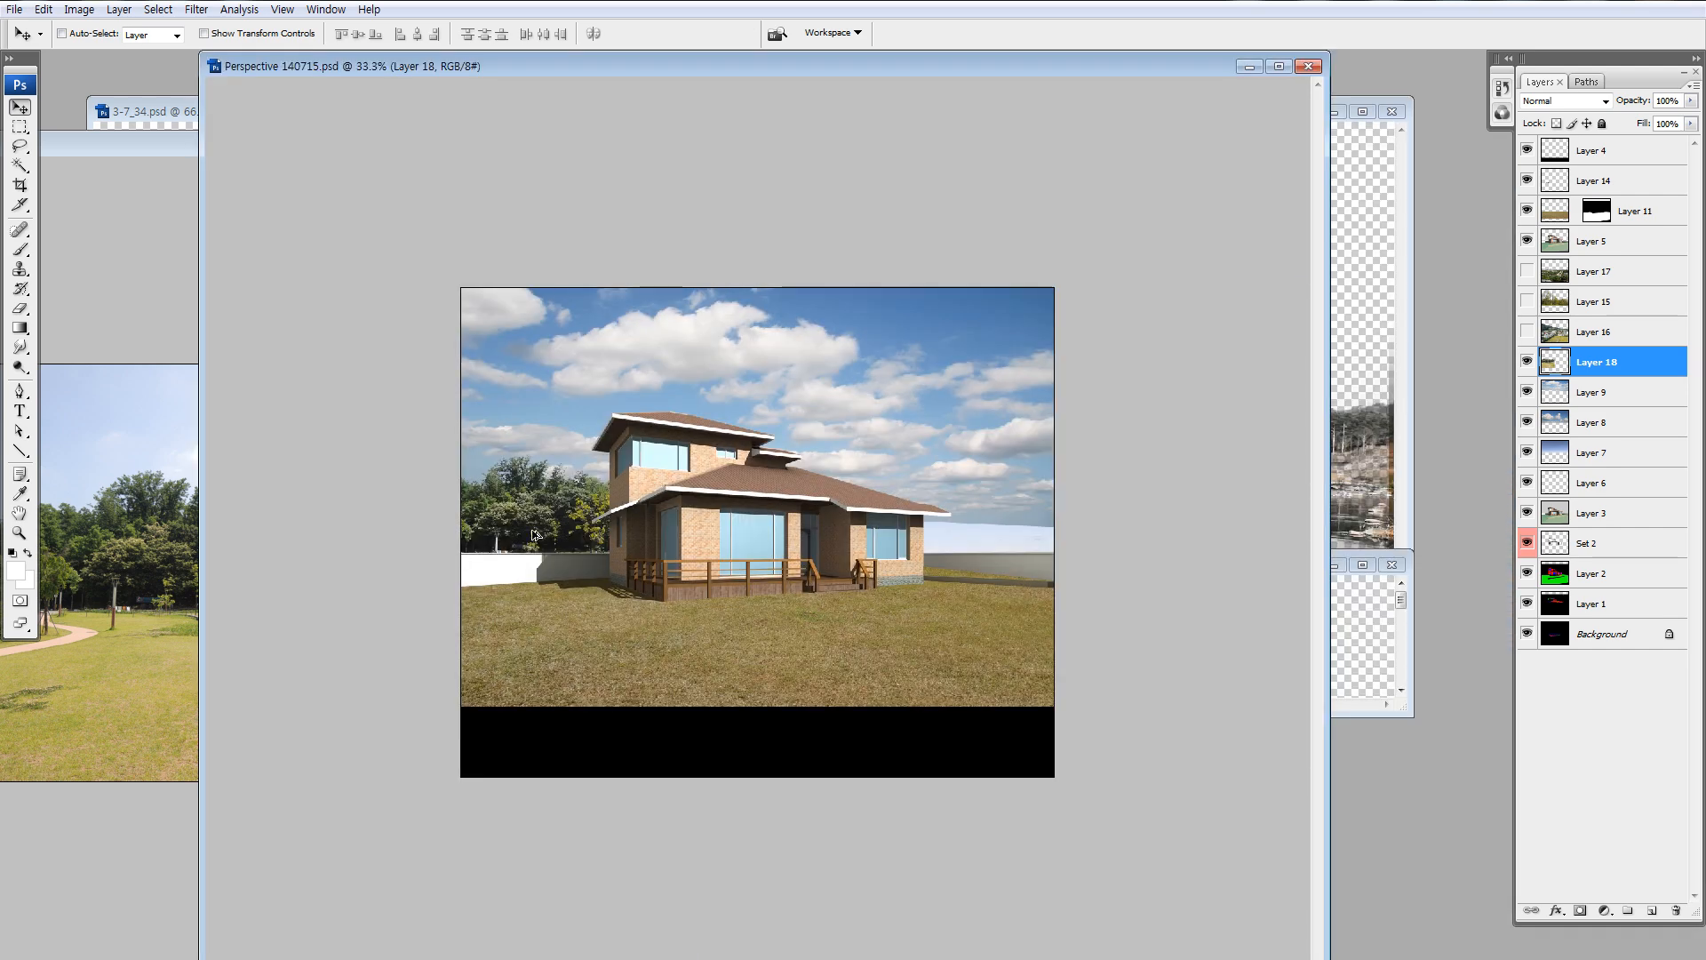
key("ctrl+j")
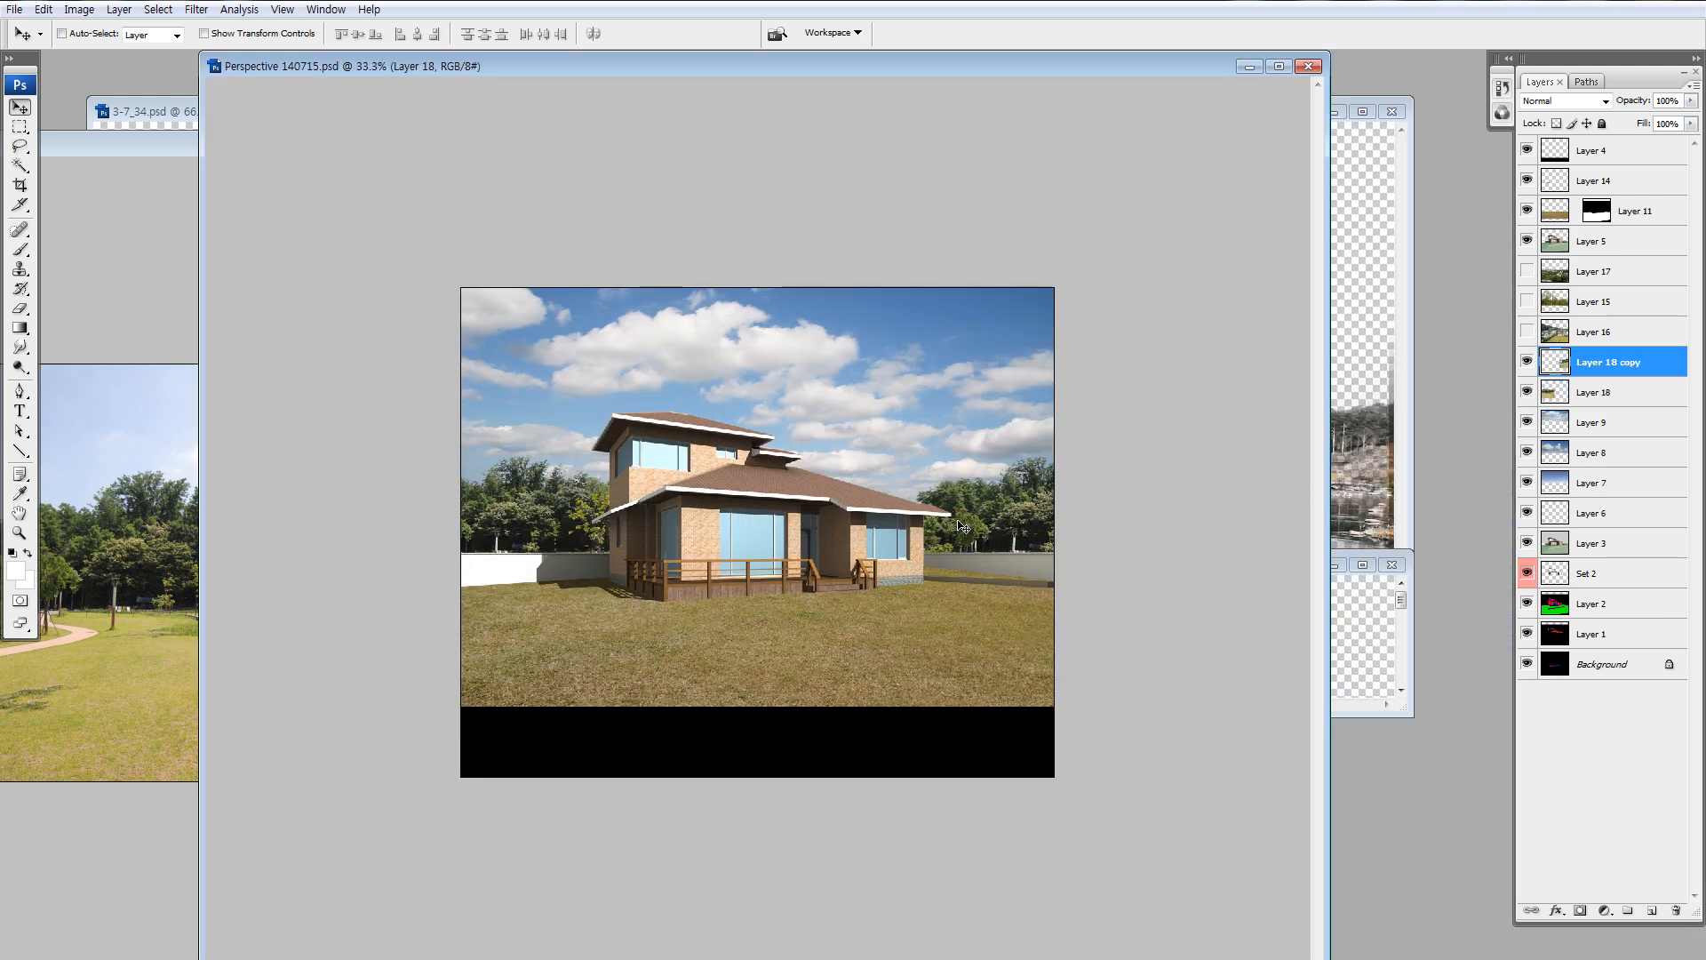
key("ctrl+t")
right_click(924, 517)
left_click(995, 751)
left_click_drag(1075, 670, 995, 698)
key("Return")
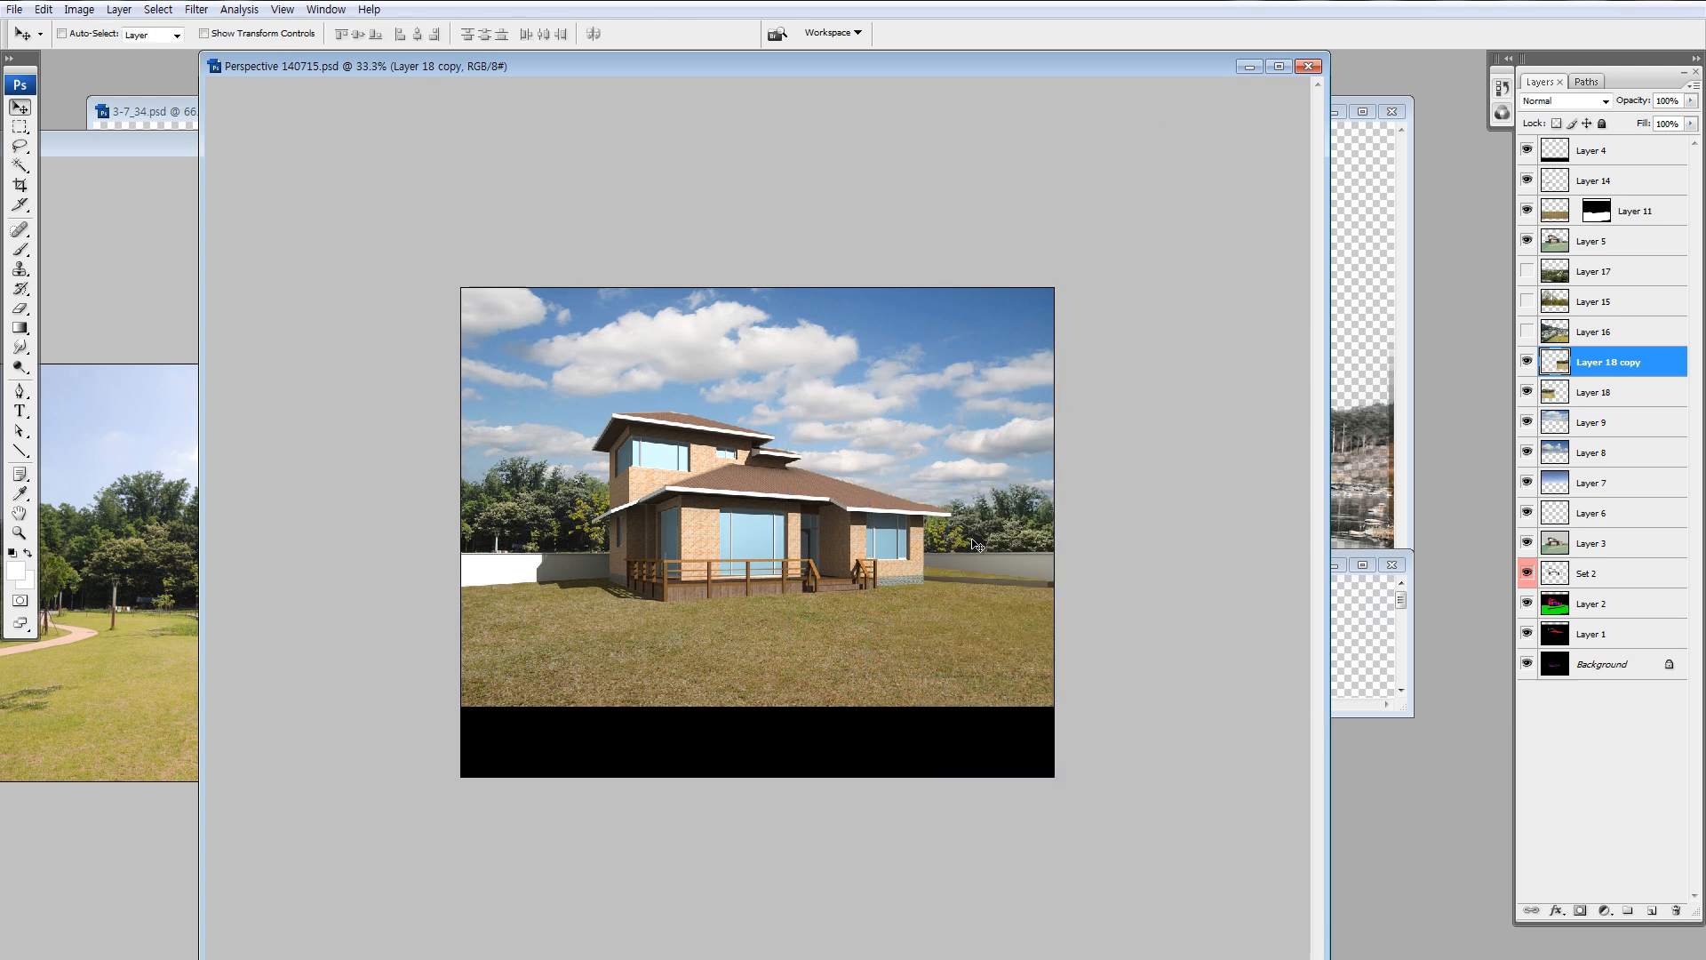
key("Delete")
Close the m-copy.jpg and 3-7_34.psd documents, and move the perspective document window aside to expose more of DSCN0645.JPG.
left_click(1369, 651)
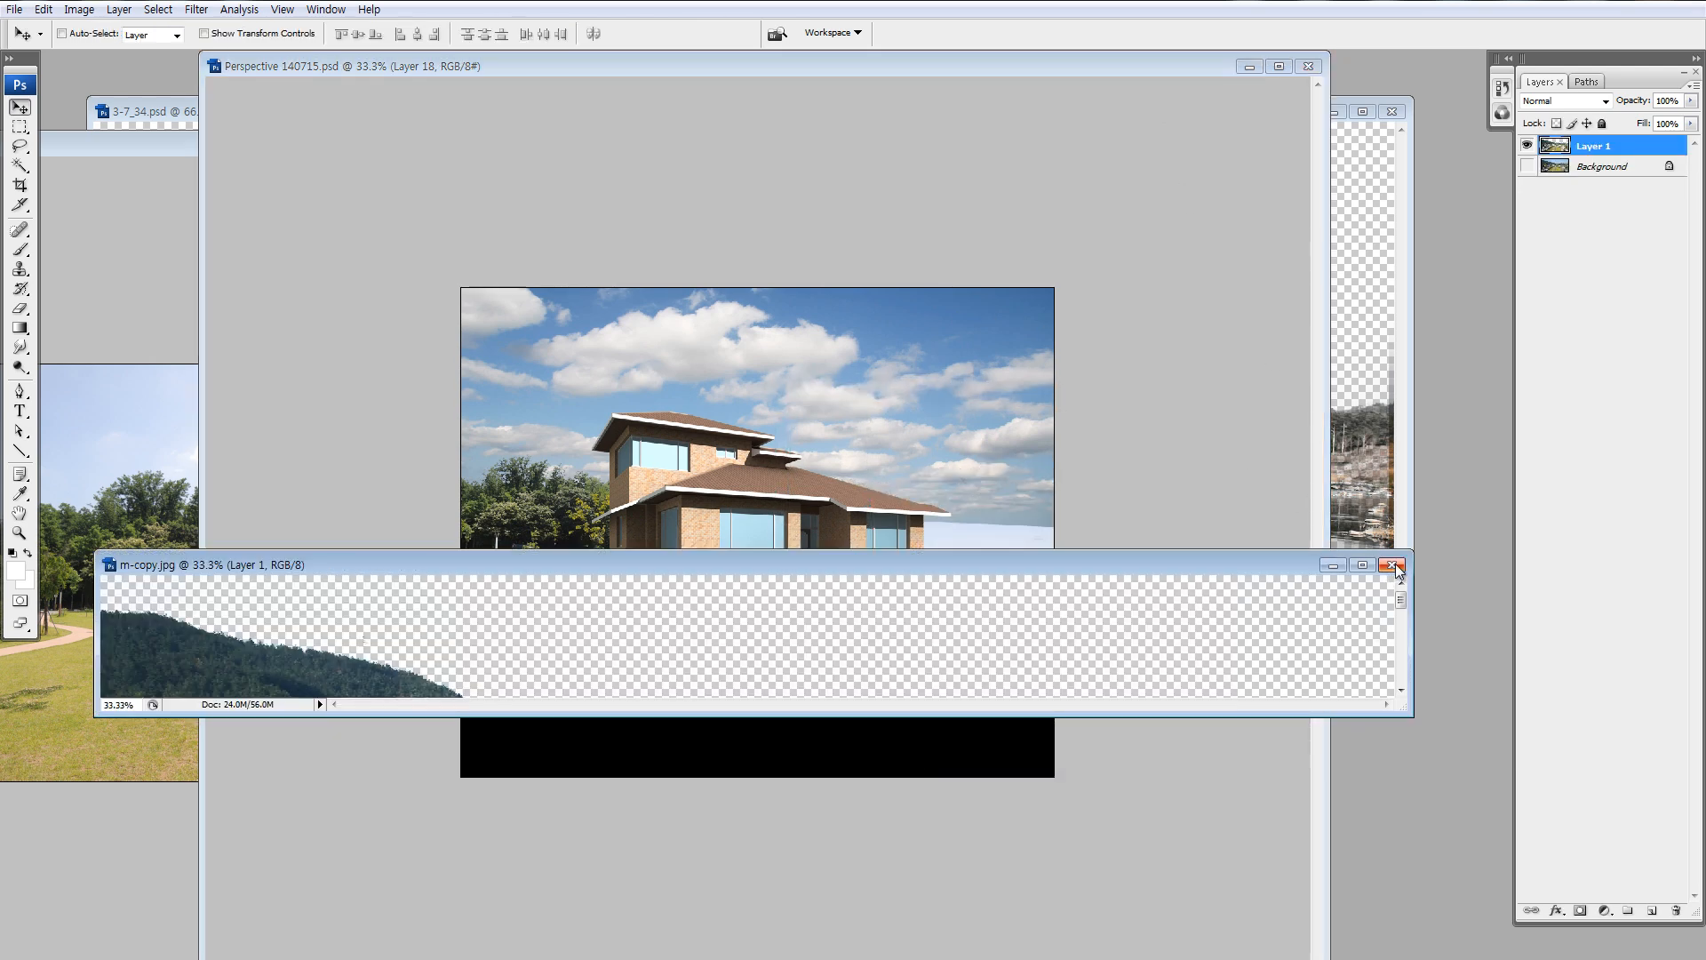
left_click(1391, 564)
key("Return")
left_click(1397, 180)
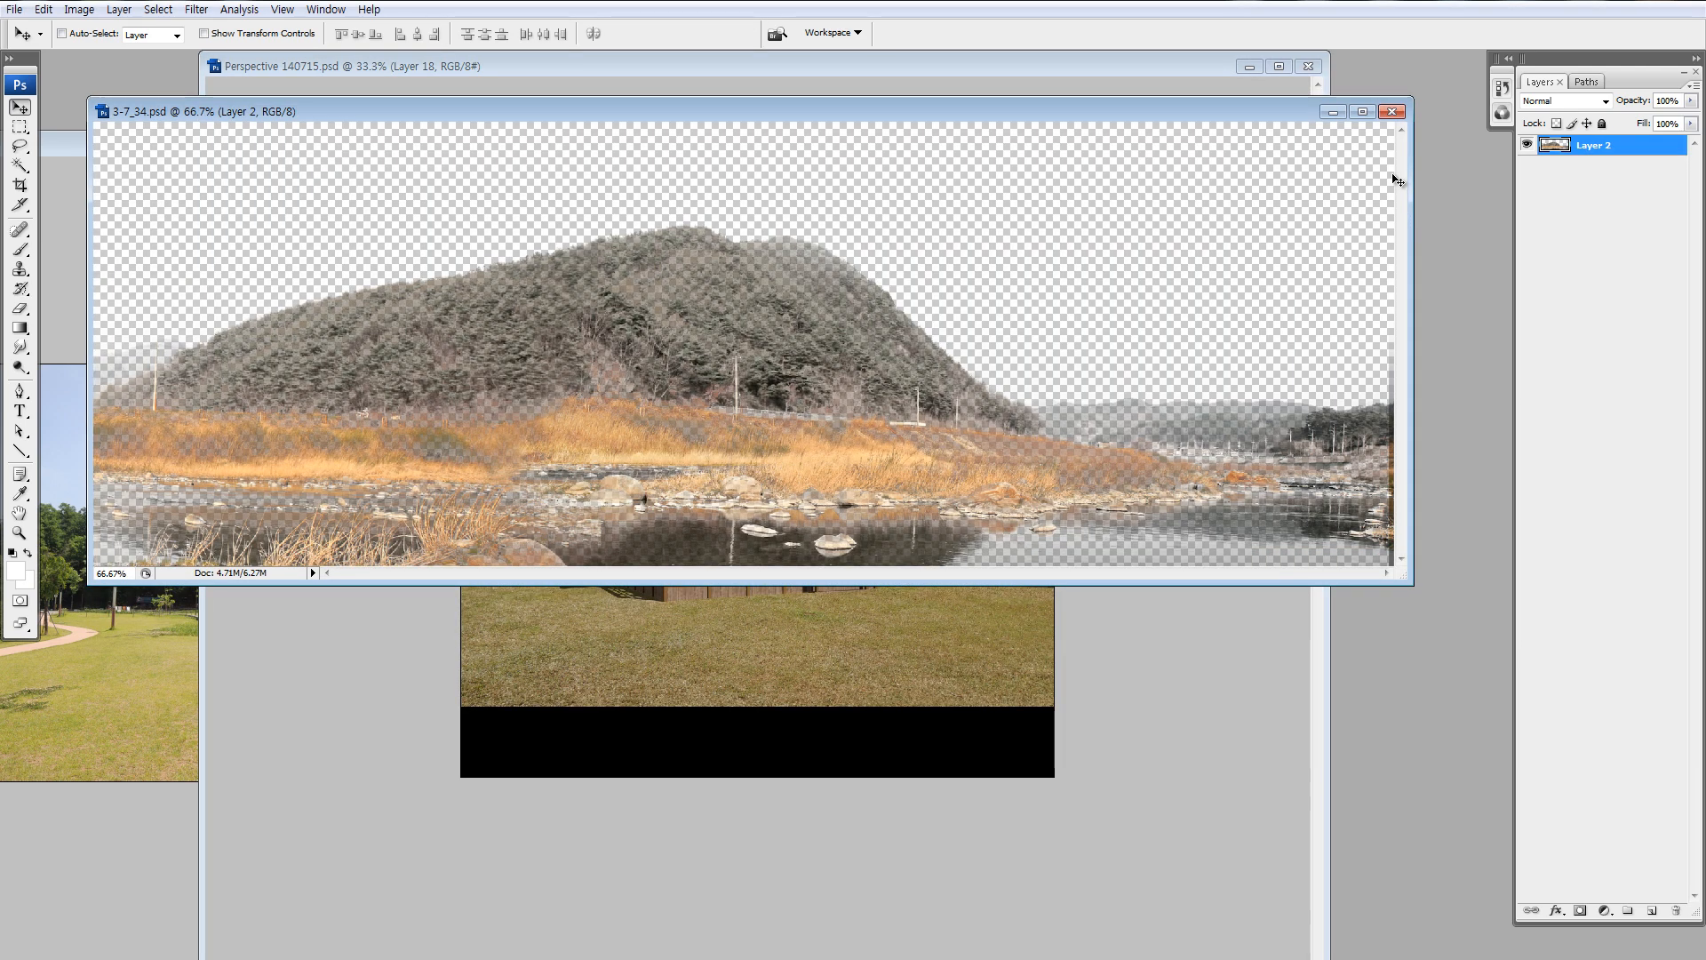
left_click(1391, 113)
left_click(863, 380)
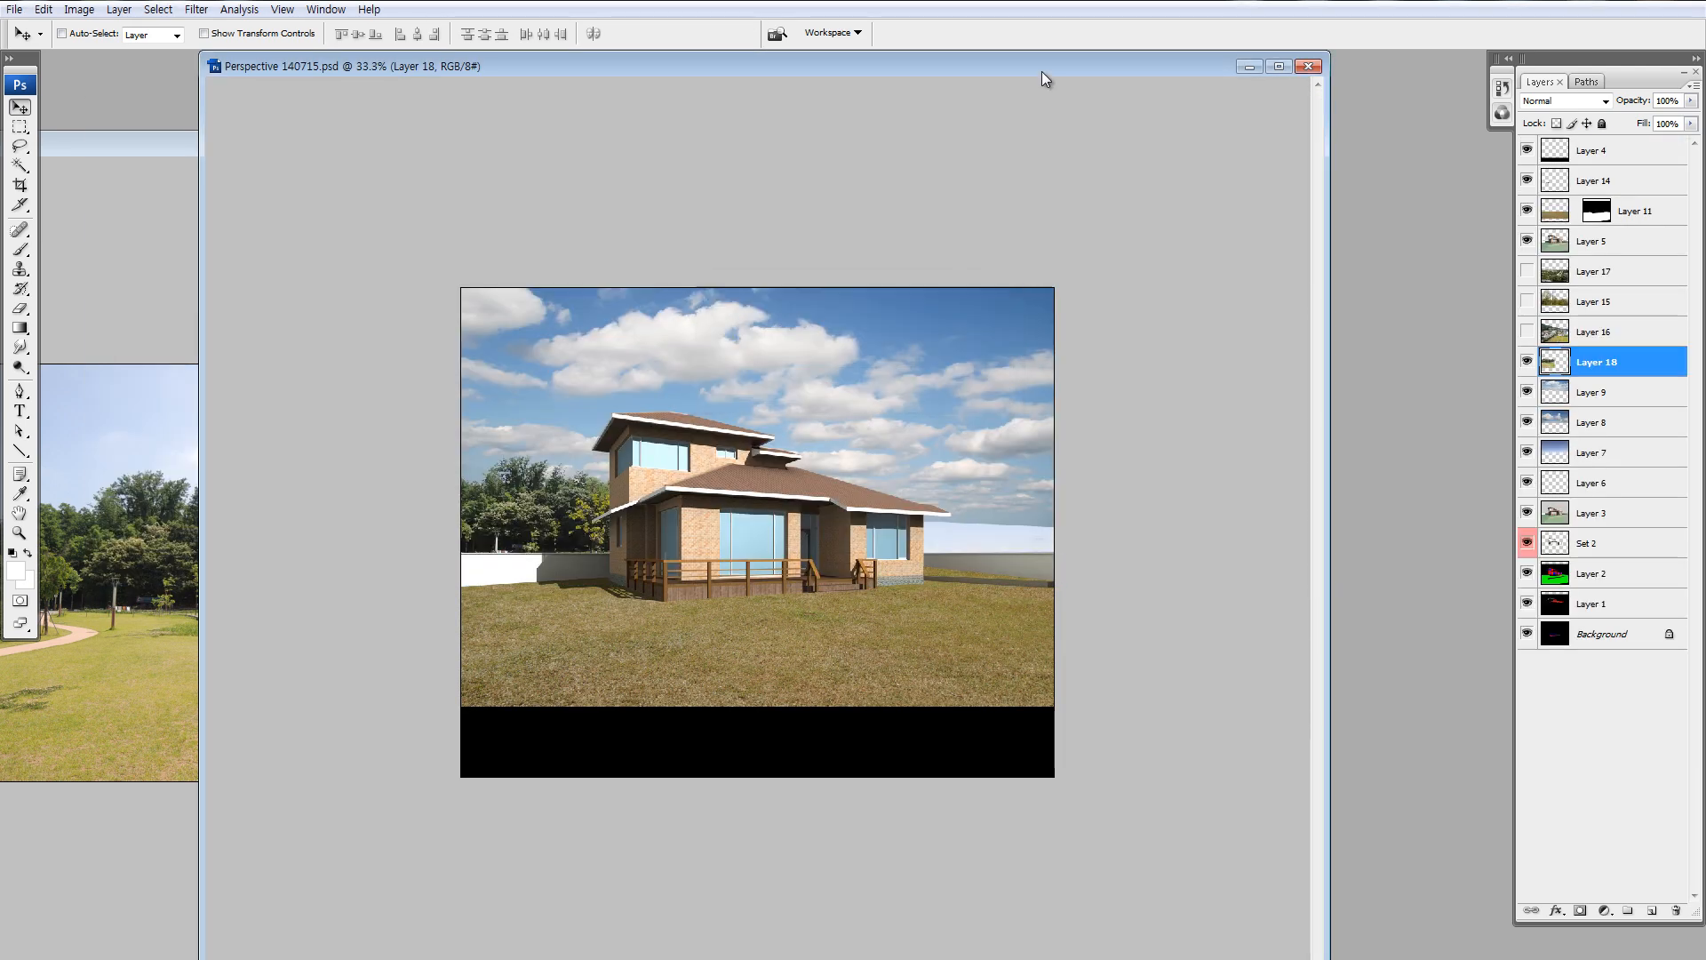
left_click_drag(1041, 71, 1242, 98)
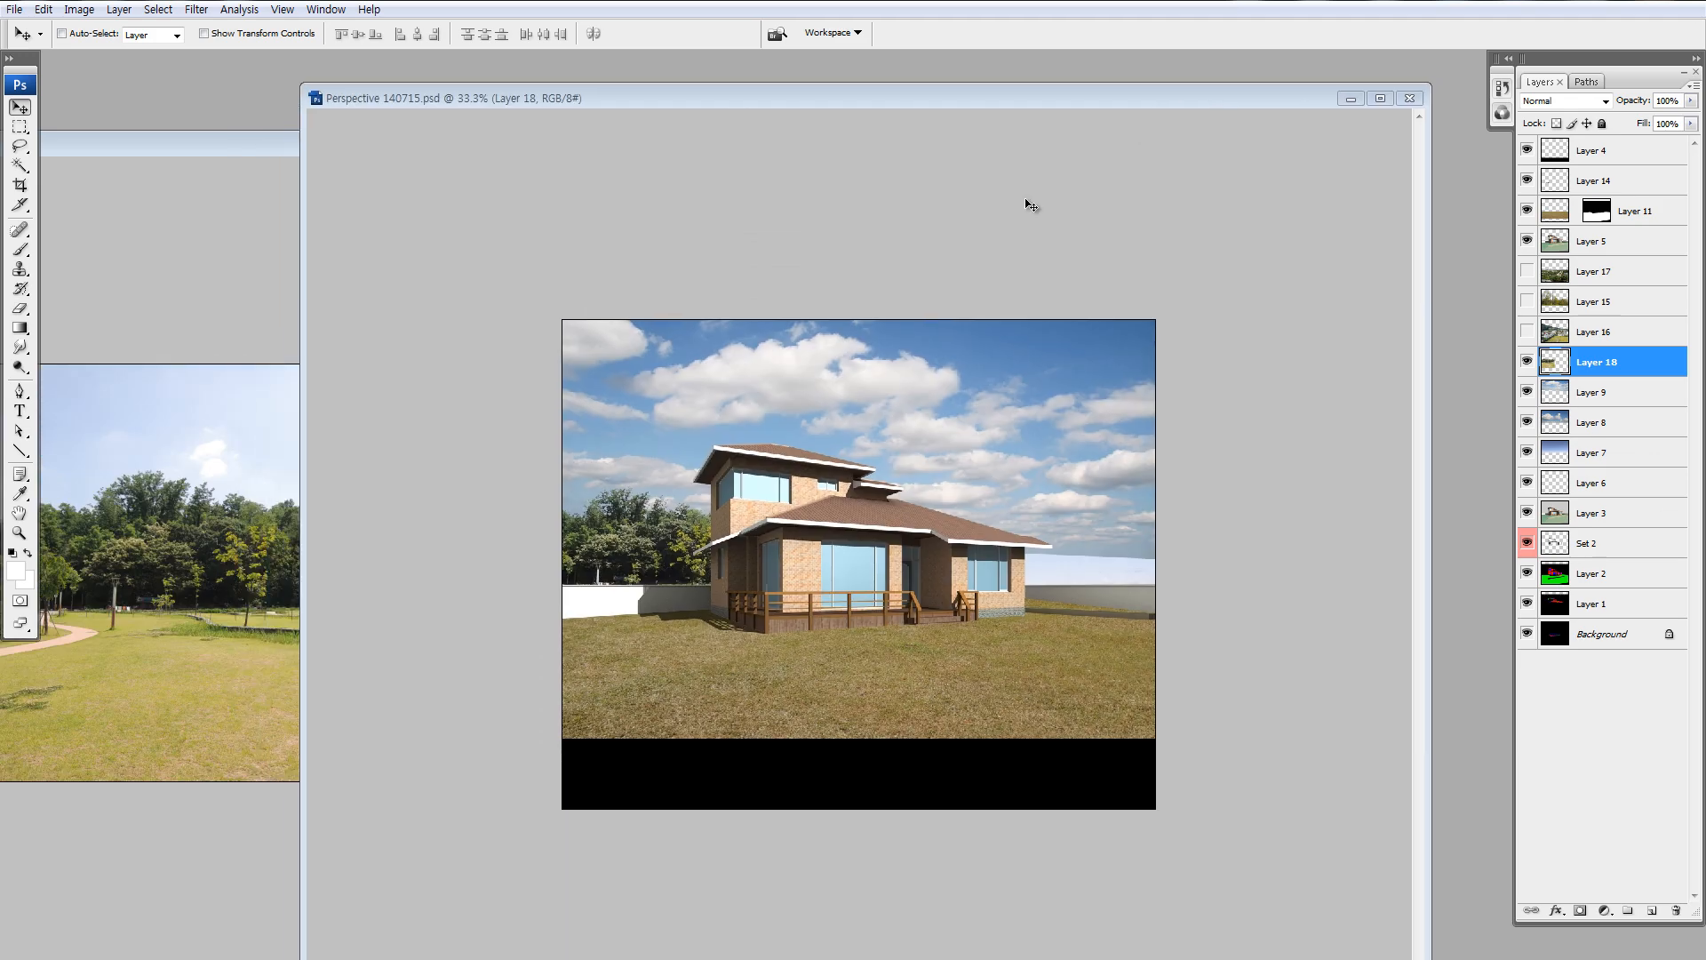